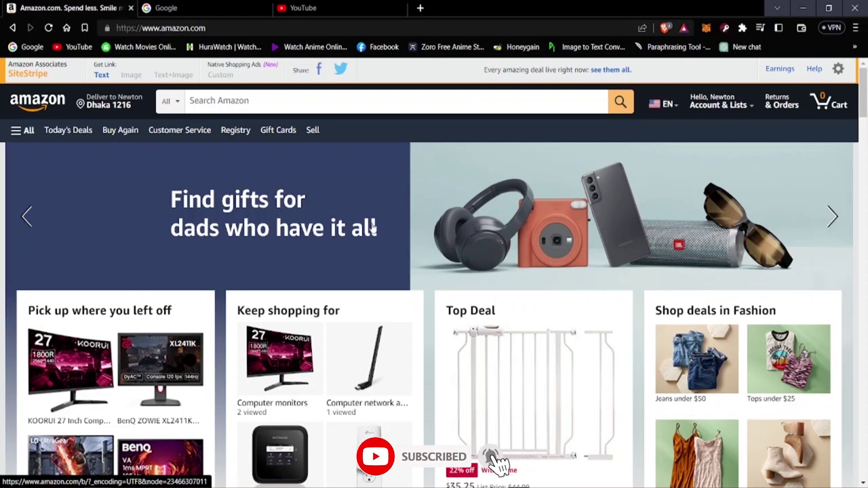
# Look through the product categories, related items and deals on the Amazon home page.
pyautogui.scroll(-4, 337, 233)
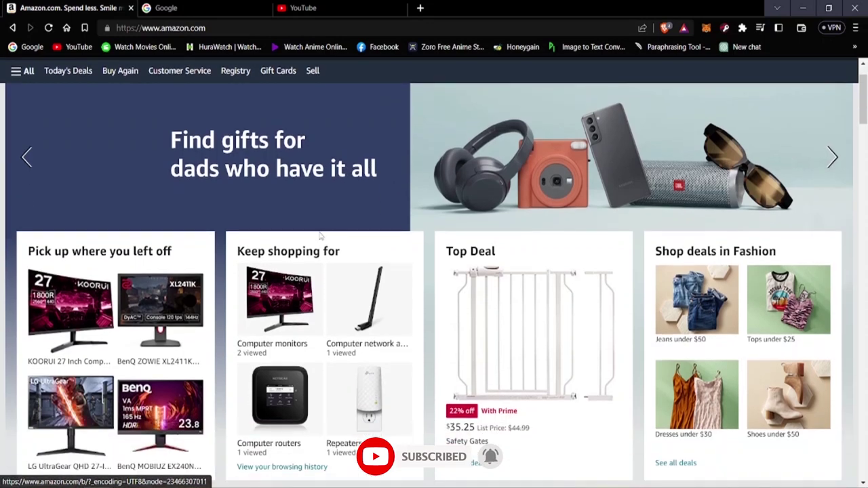
pyautogui.scroll(-7, 289, 242)
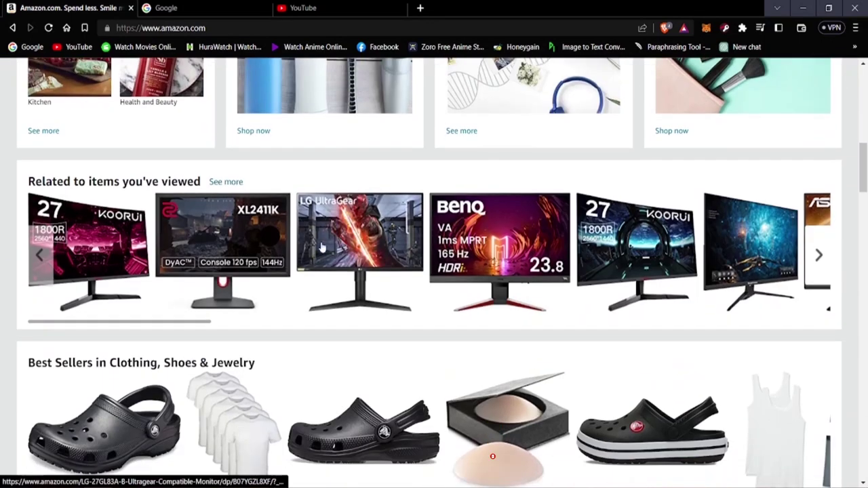
pyautogui.scroll(-4, 320, 256)
pyautogui.scroll(-4, 324, 286)
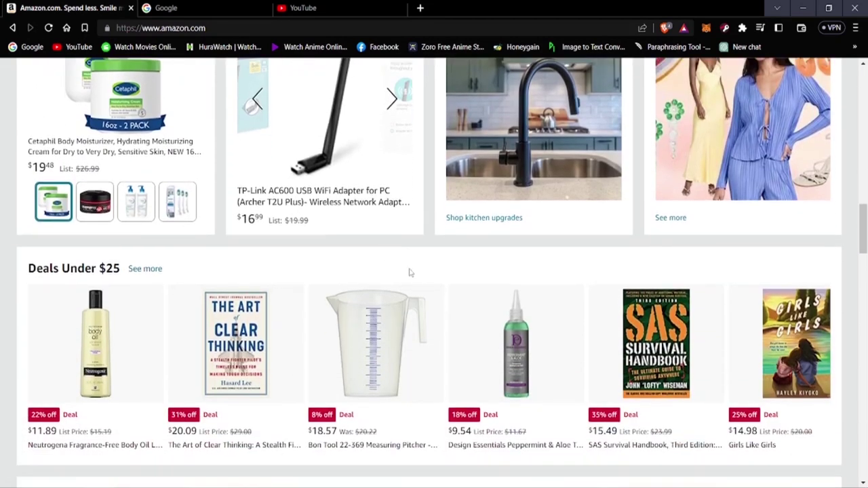
pyautogui.scroll(-2, 410, 270)
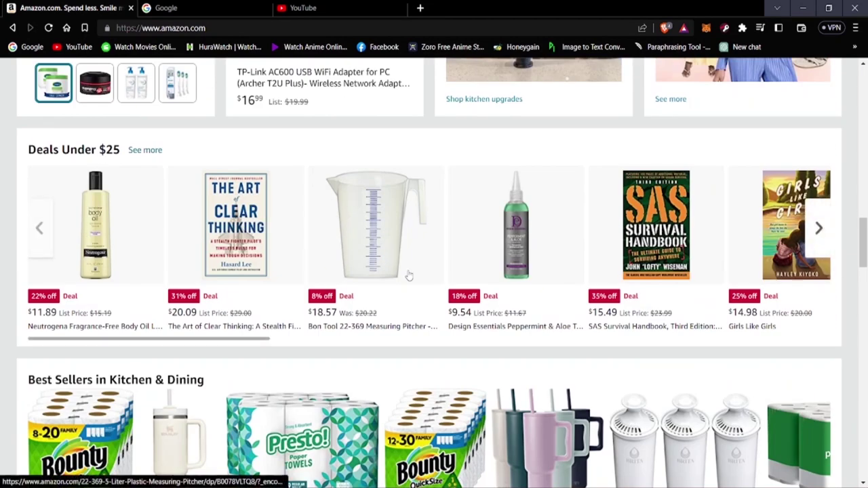
pyautogui.scroll(3, 338, 280)
pyautogui.scroll(8, 338, 280)
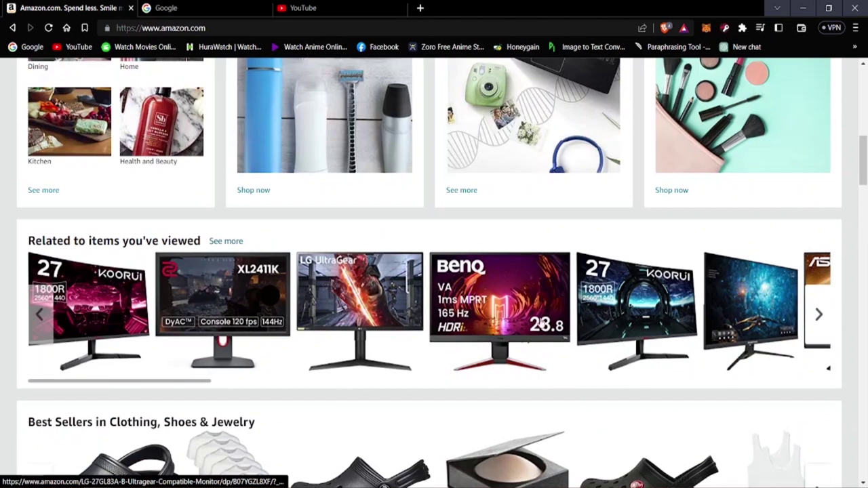
pyautogui.scroll(10, 532, 312)
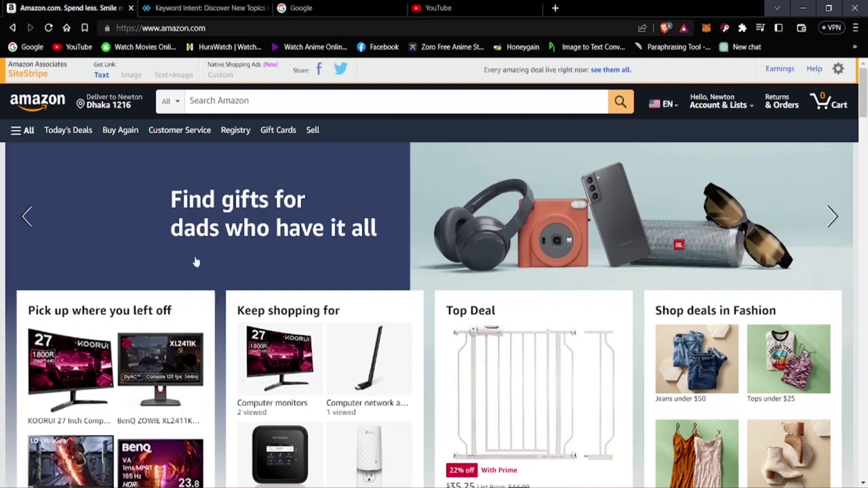
pyautogui.click(181, 8)
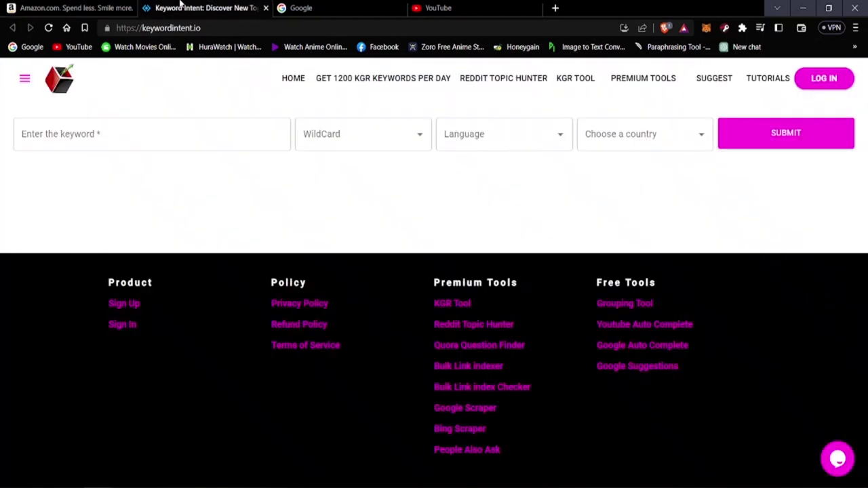
pyautogui.click(120, 129)
pyautogui.click(61, 7)
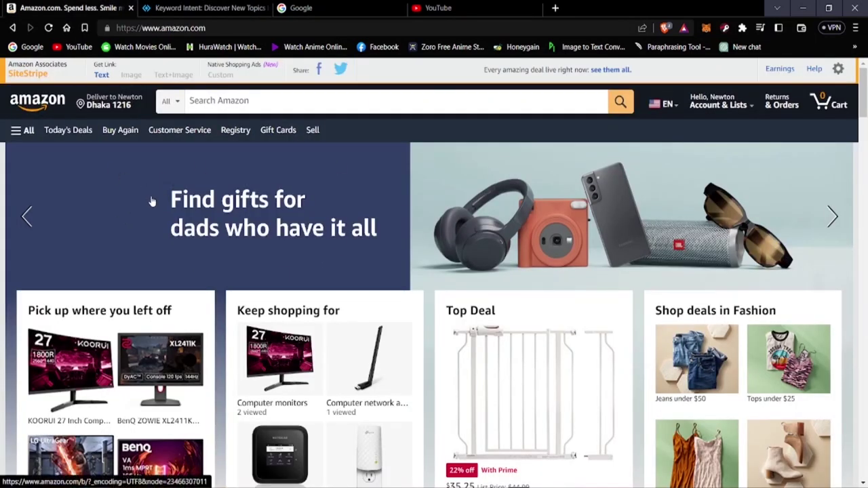
pyautogui.scroll(-2, 150, 196)
pyautogui.scroll(1, 151, 198)
pyautogui.scroll(-2, 204, 224)
pyautogui.scroll(1, 339, 242)
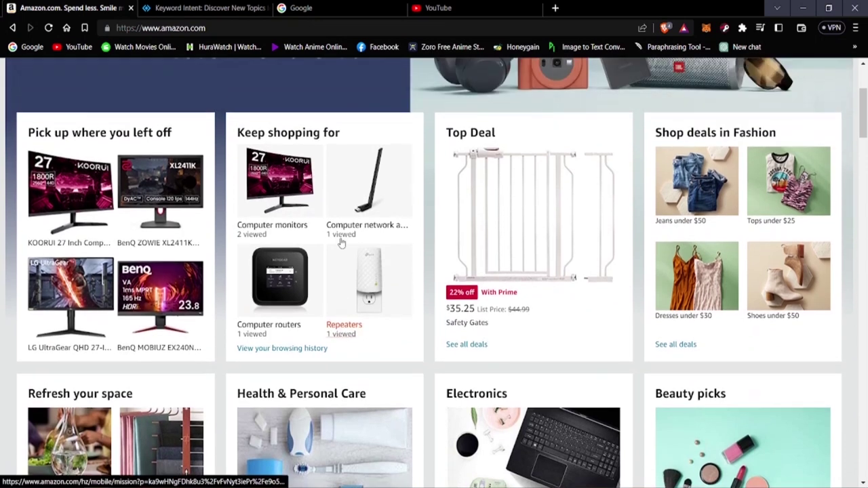
pyautogui.scroll(1, 290, 245)
pyautogui.scroll(-2, 285, 230)
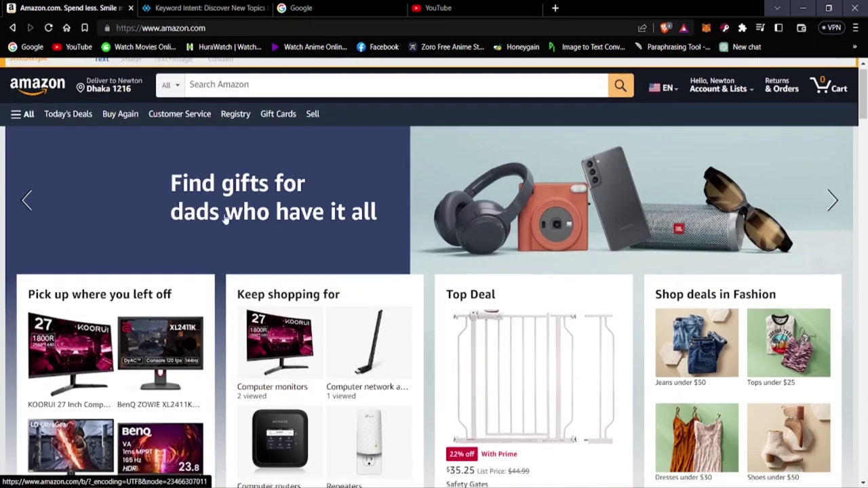
pyautogui.scroll(1, 278, 218)
pyautogui.click(180, 8)
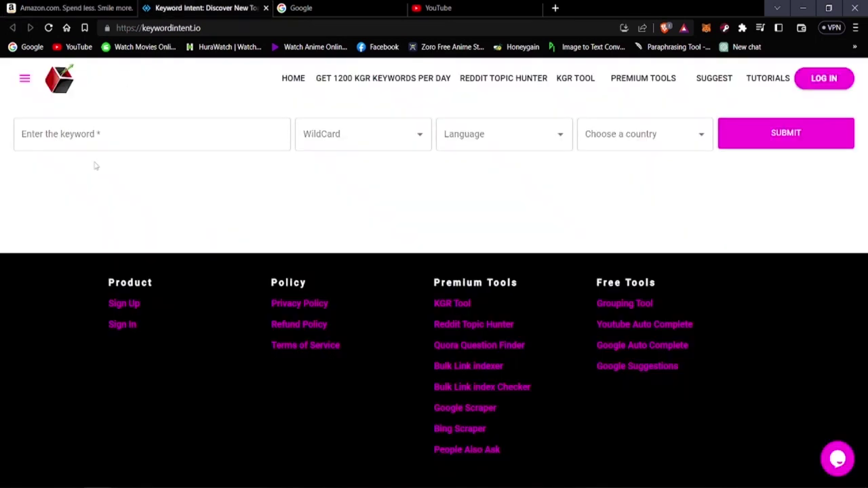
pyautogui.click(102, 7)
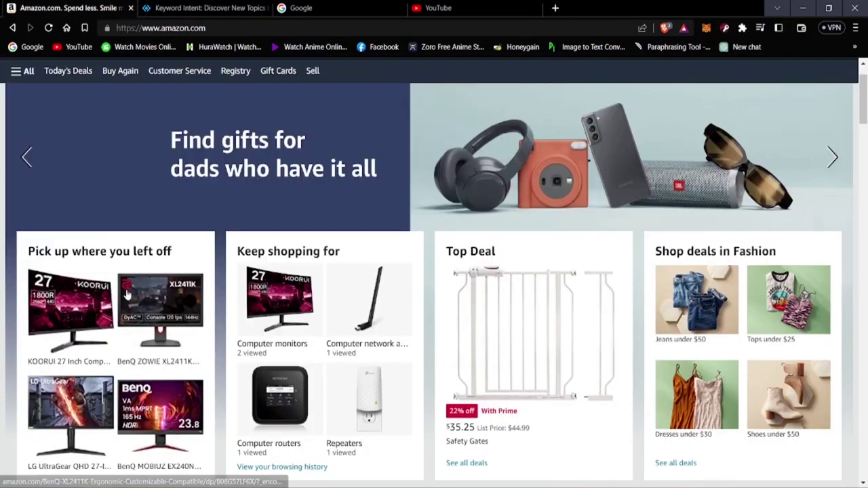
pyautogui.scroll(-2, 139, 290)
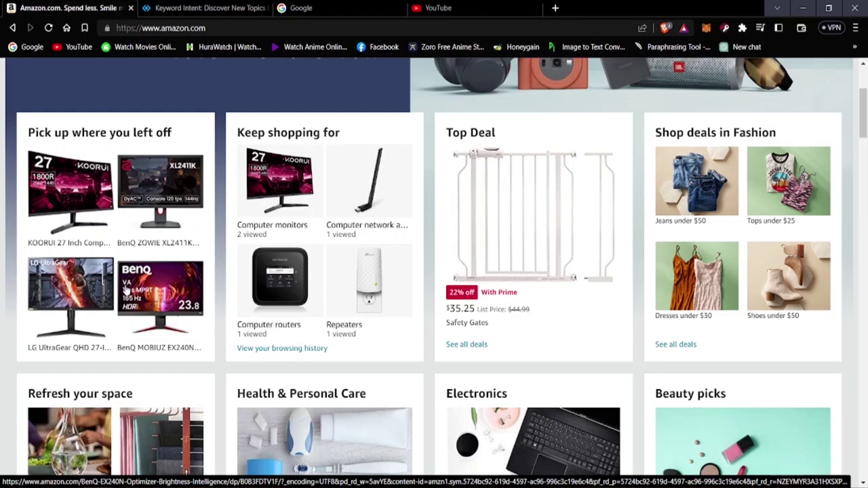
pyautogui.scroll(2, 417, 267)
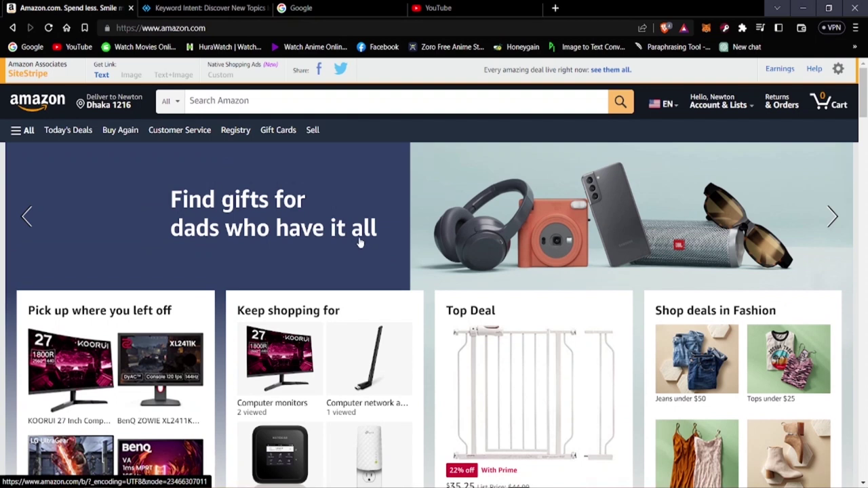
pyautogui.scroll(-2, 357, 234)
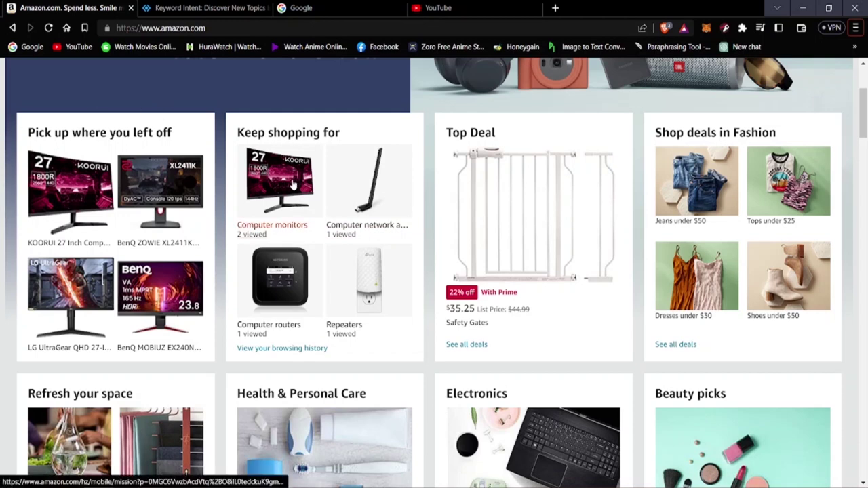
pyautogui.scroll(1, 285, 204)
pyautogui.scroll(2, 283, 203)
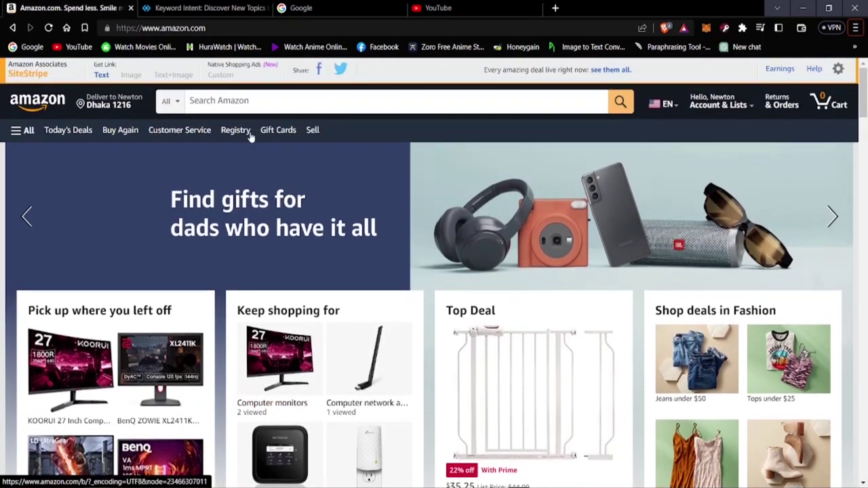
pyautogui.click(236, 102)
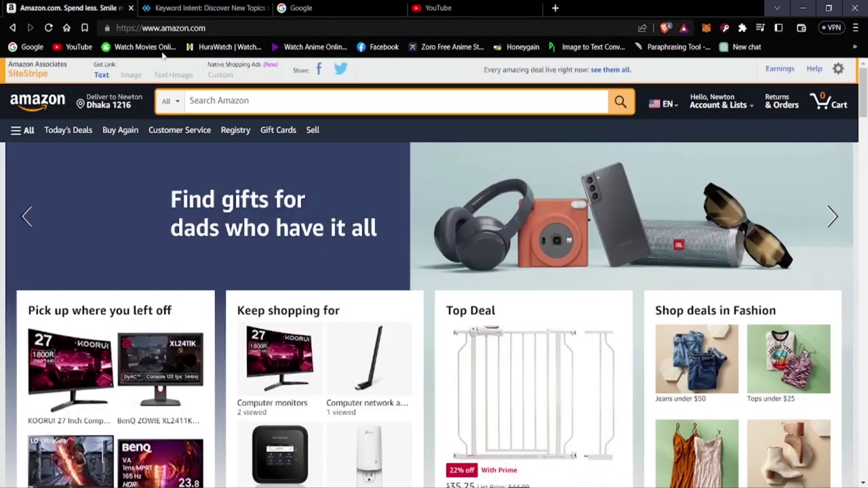
# Switch to Keyword Intent and run a keyword lookup for "baby products".
pyautogui.click(165, 7)
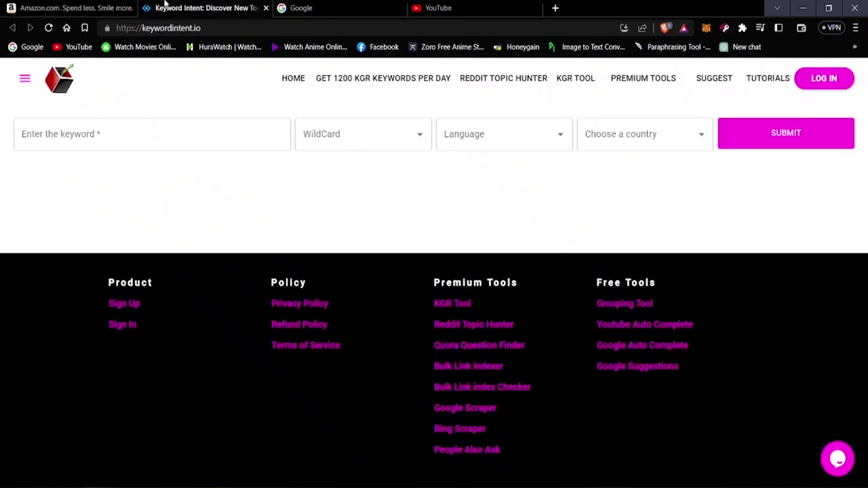
pyautogui.click(136, 147)
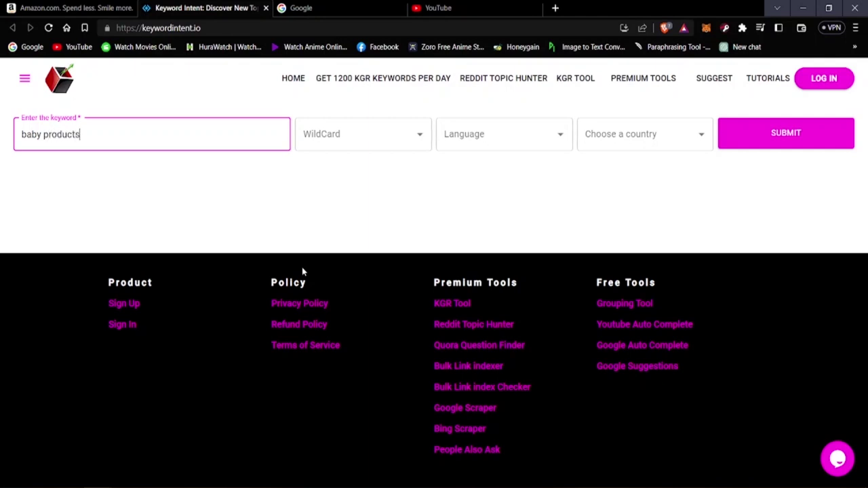
pyautogui.press('Return')
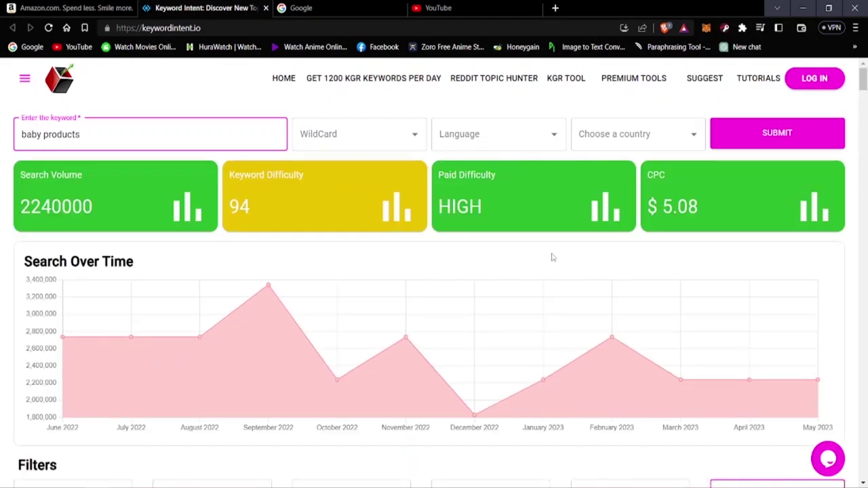
# Check the search volume and CPC reported for the baby products keyword.
pyautogui.click(154, 102)
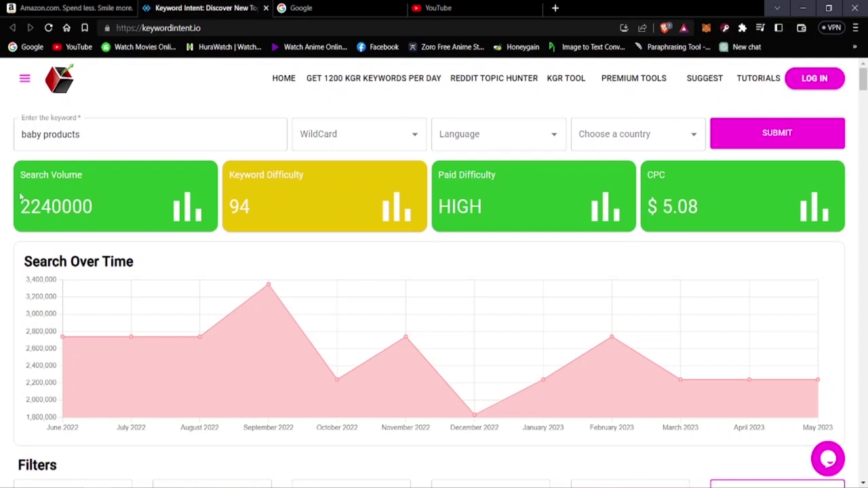
pyautogui.moveTo(23, 207); pyautogui.dragTo(83, 211)
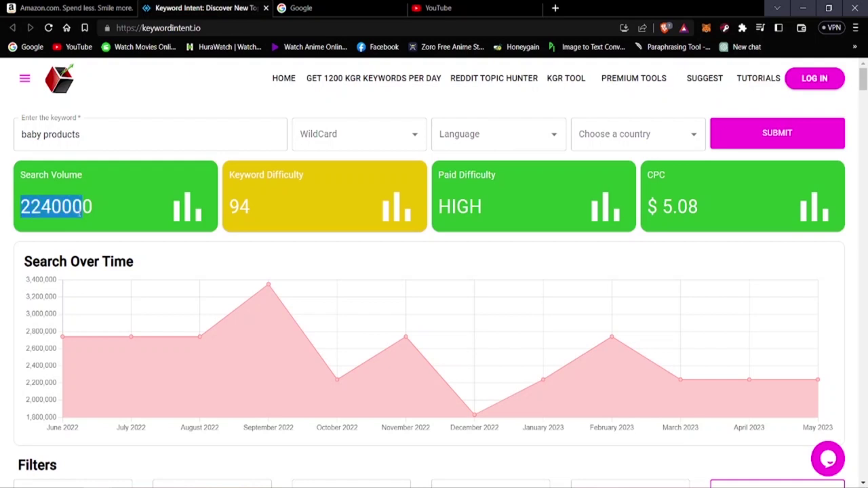
pyautogui.click(307, 194)
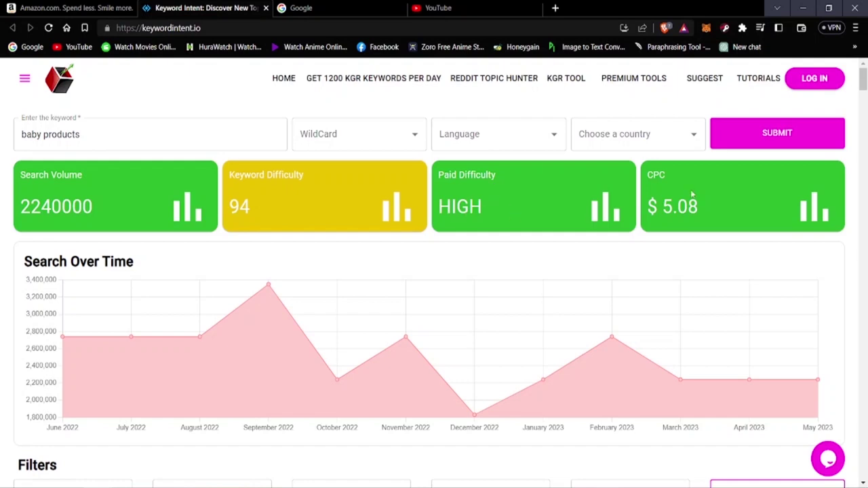
pyautogui.doubleClick(668, 210)
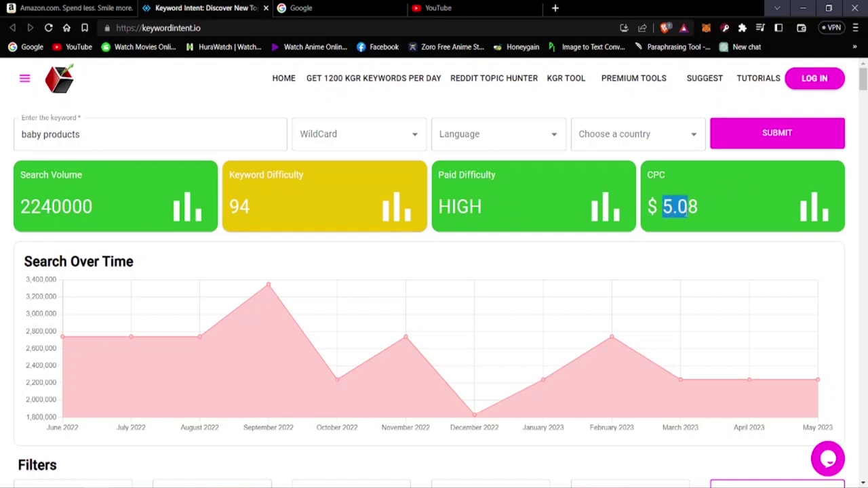
pyautogui.click(593, 243)
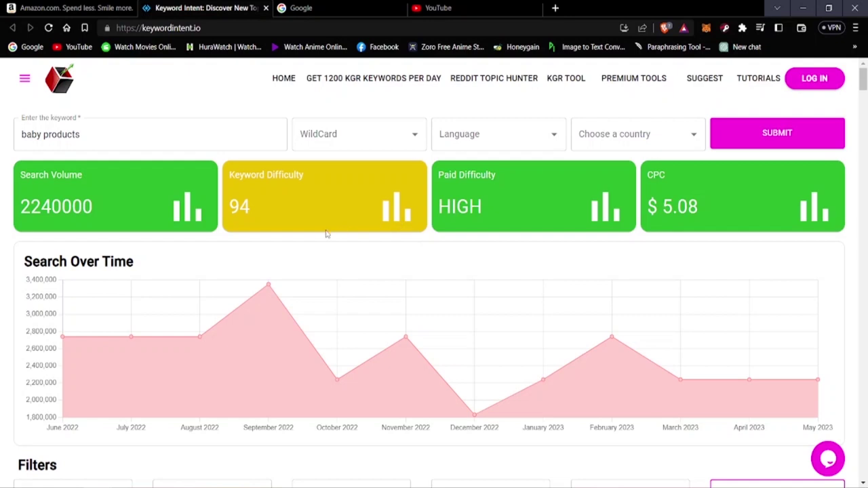
# Look through the related keywords table beneath the search trend chart.
pyautogui.scroll(-6, 242, 352)
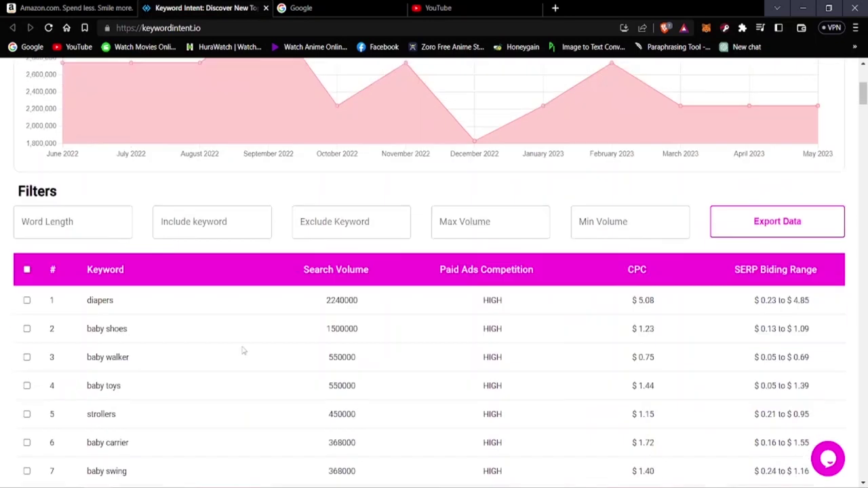
pyautogui.scroll(3, 287, 427)
pyautogui.scroll(-4, 278, 428)
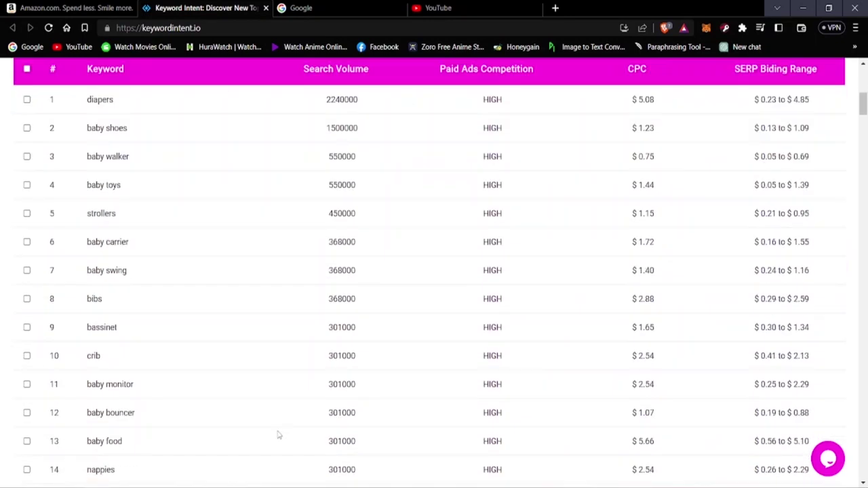
pyautogui.scroll(1, 204, 363)
pyautogui.scroll(-2, 169, 339)
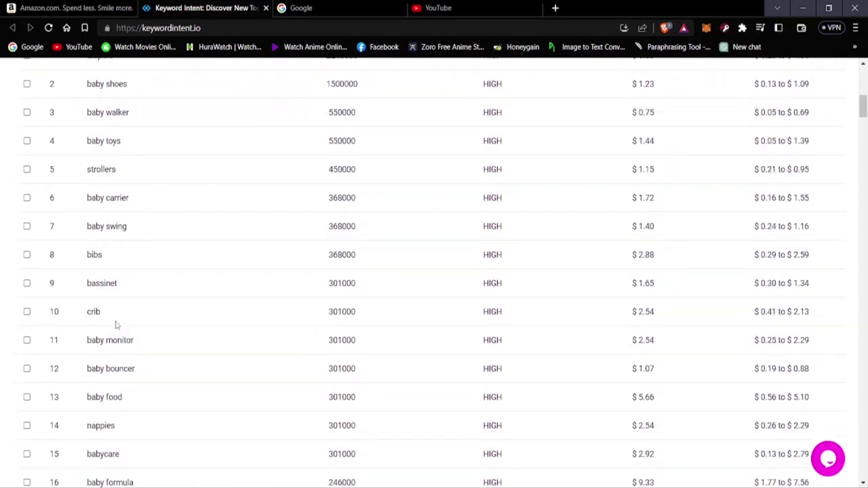
pyautogui.scroll(2, 88, 238)
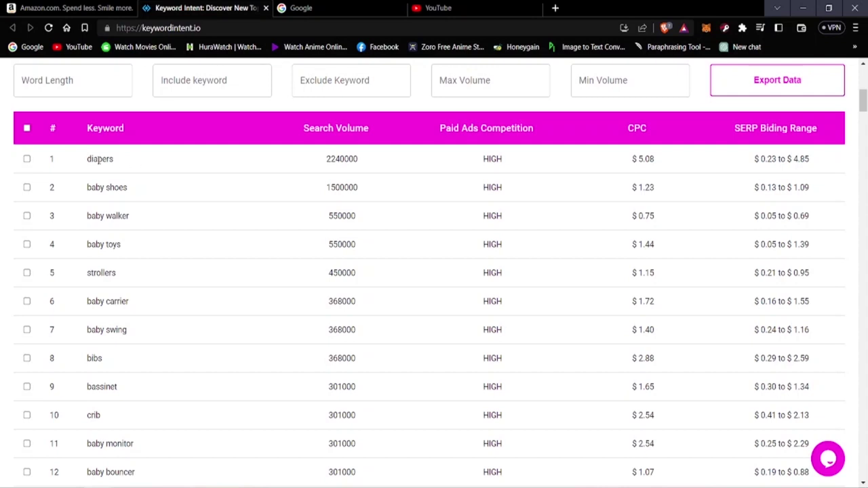
# Compare the search volume and CPC of the keywords "diapers" and "baby shoes".
pyautogui.doubleClick(101, 159)
pyautogui.click(83, 161)
pyautogui.doubleClick(102, 159)
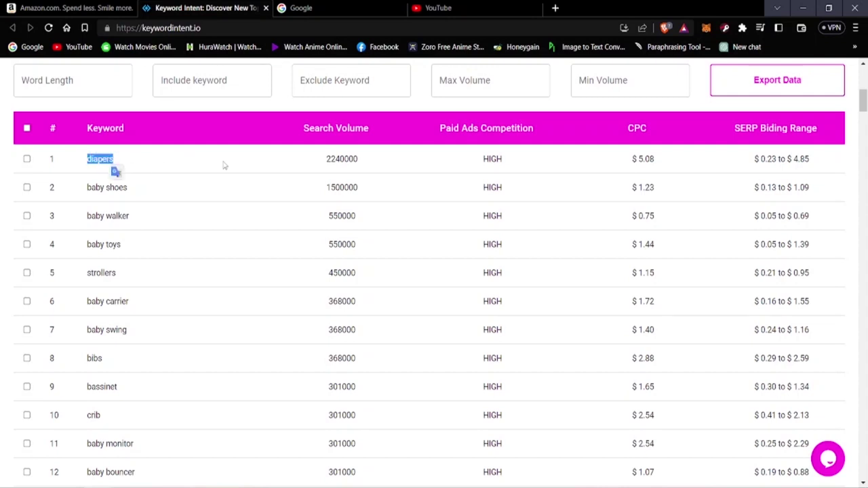
pyautogui.moveTo(325, 159); pyautogui.dragTo(352, 163)
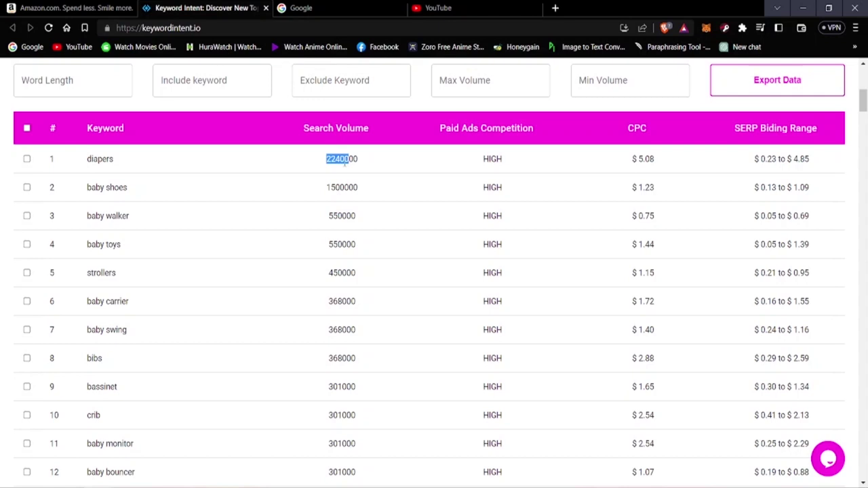
pyautogui.moveTo(88, 188); pyautogui.dragTo(129, 188)
pyautogui.moveTo(326, 187); pyautogui.dragTo(362, 189)
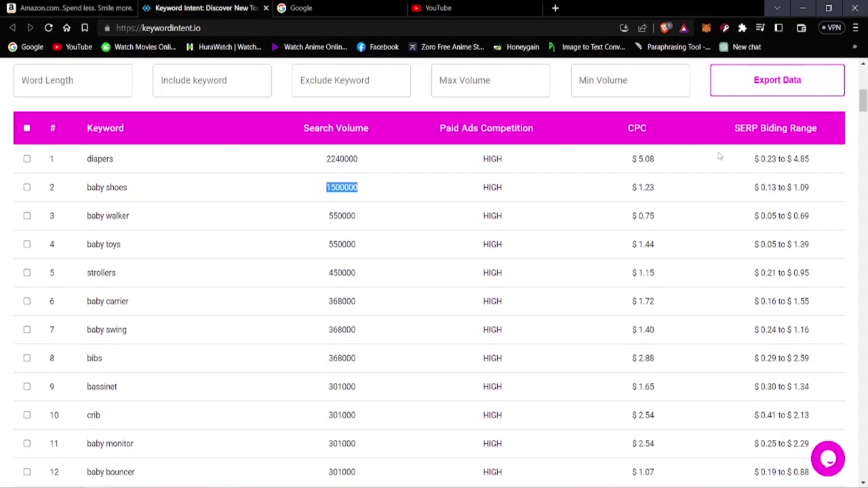
pyautogui.moveTo(639, 160); pyautogui.dragTo(652, 159)
pyautogui.moveTo(639, 190); pyautogui.dragTo(651, 201)
# Check the search volume of "baby walker" and read through the lower-volume keywords further down the table.
pyautogui.click(170, 224)
pyautogui.scroll(-1, 132, 211)
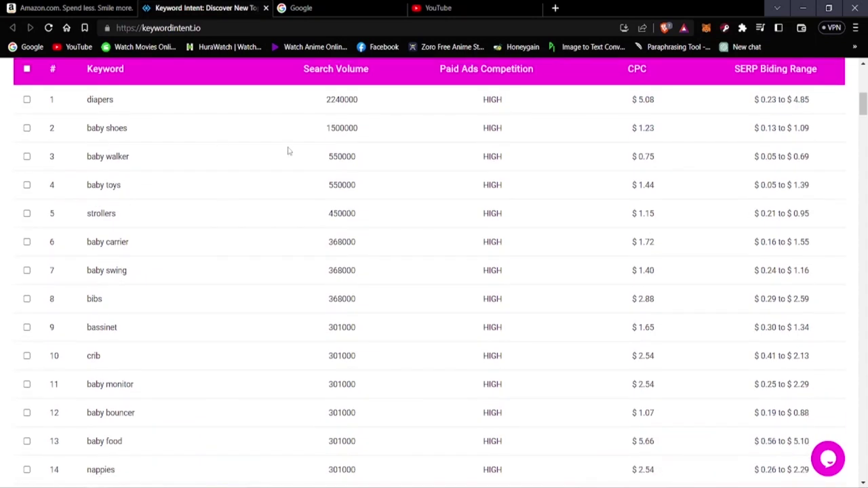
pyautogui.moveTo(329, 160); pyautogui.dragTo(363, 162)
pyautogui.scroll(-5, 271, 262)
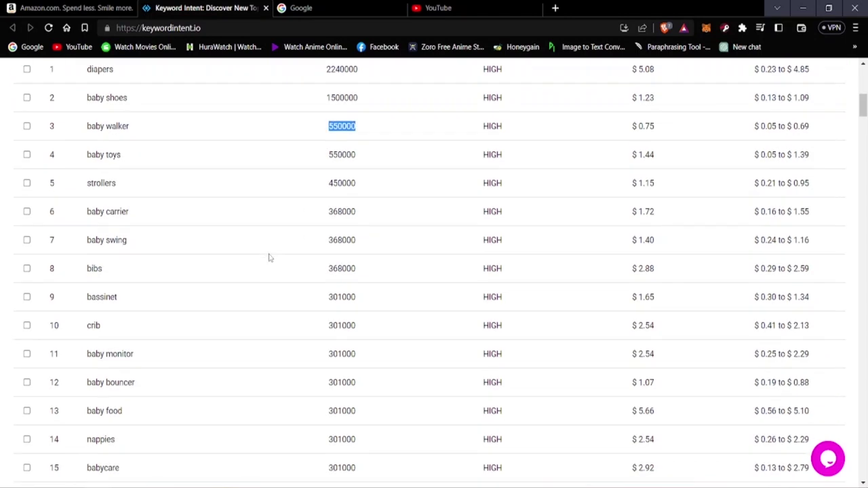
pyautogui.scroll(-20, 182, 303)
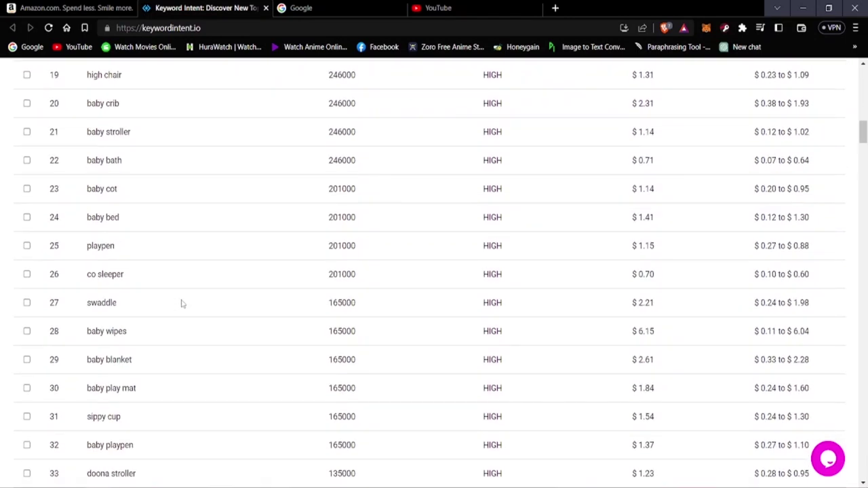
# Examine the lowest-volume keywords at the end of the related keywords table, including their CPC.
pyautogui.moveTo(863, 203); pyautogui.dragTo(863, 478)
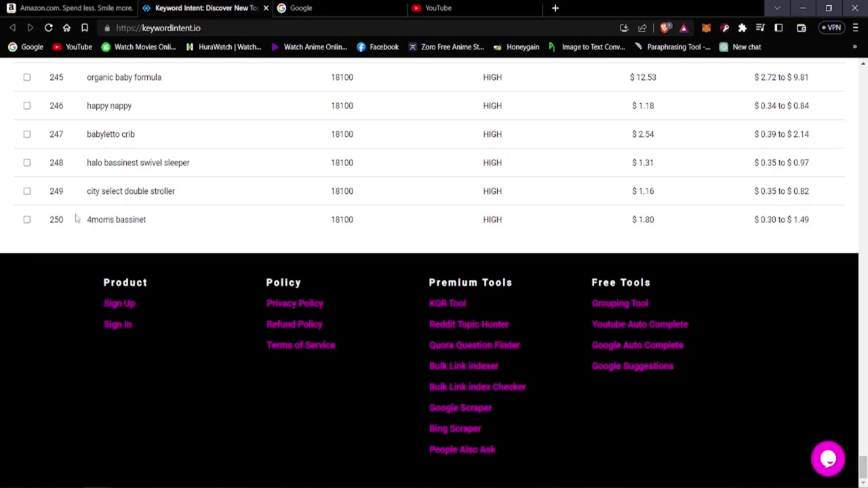
pyautogui.scroll(5, 250, 249)
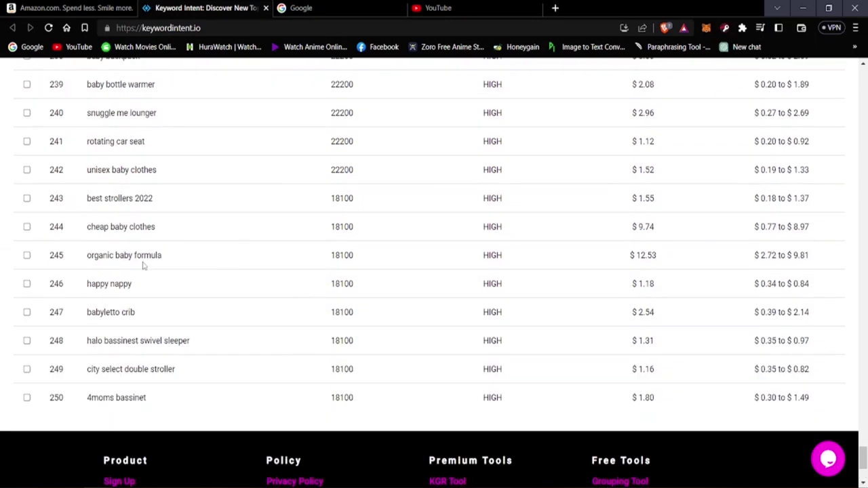
pyautogui.scroll(3, 197, 248)
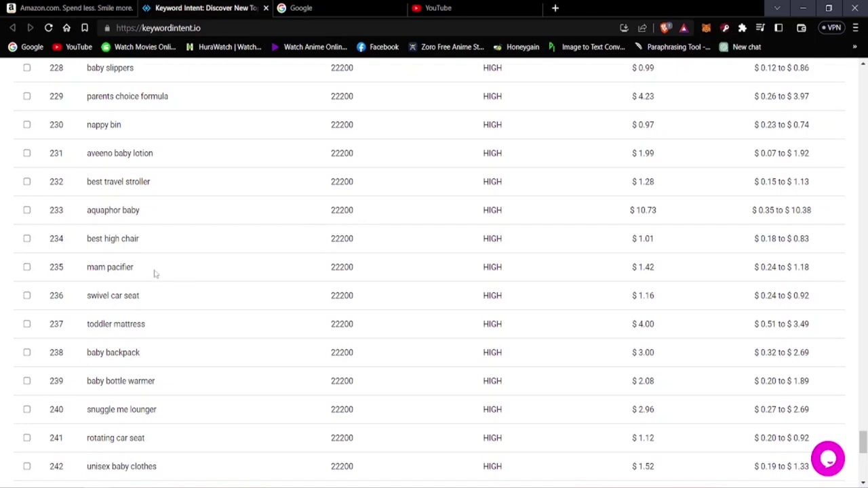
pyautogui.scroll(15, 155, 285)
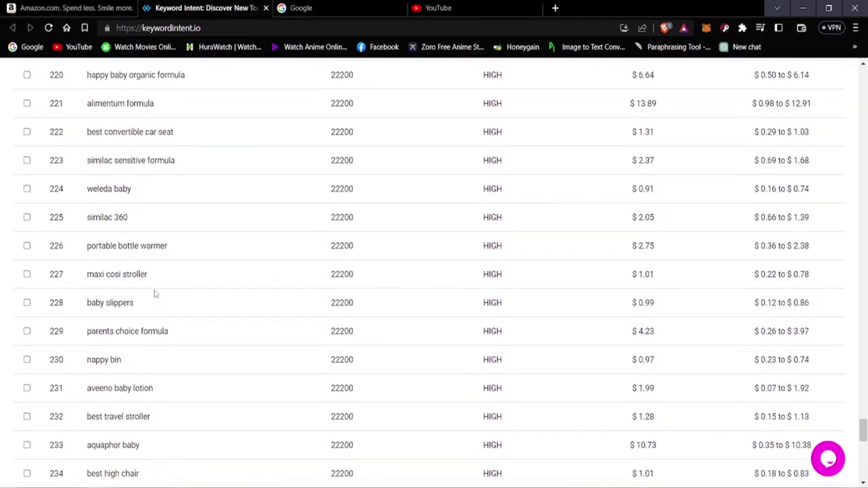
pyautogui.scroll(4, 154, 303)
pyautogui.scroll(-2, 122, 346)
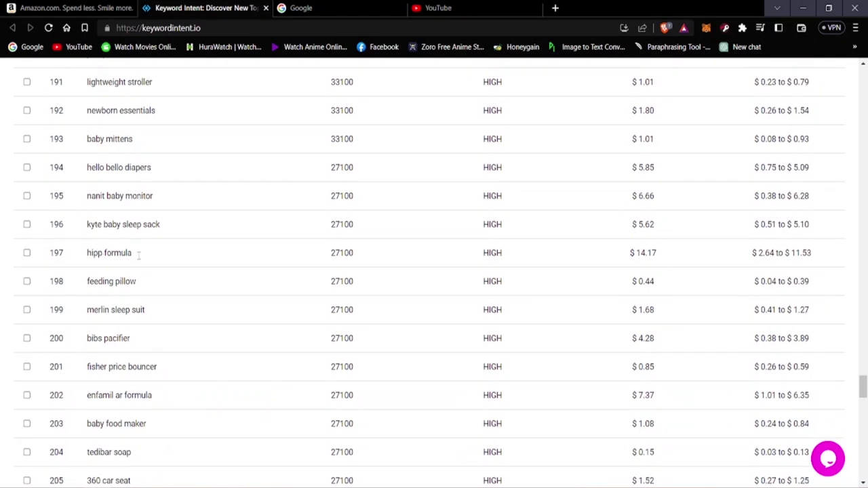
# Review the remaining related keywords in reverse order, back to the baby products summary and search trend chart.
pyautogui.scroll(3, 246, 262)
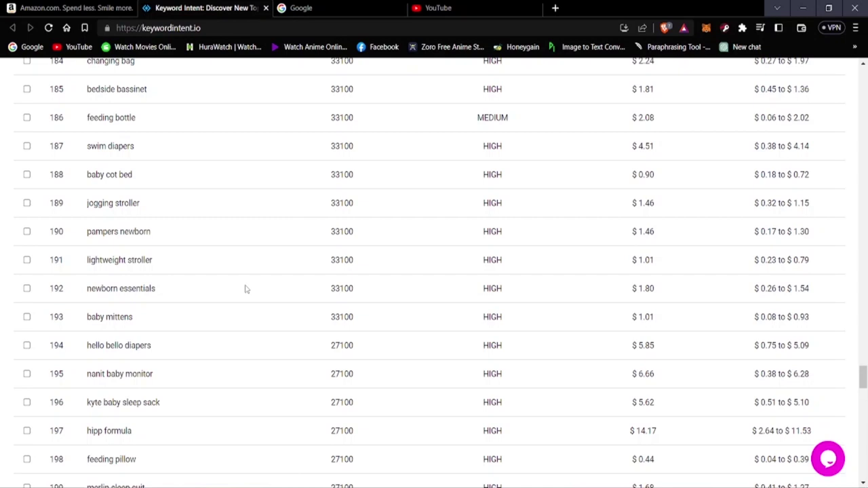
pyautogui.scroll(3, 250, 290)
pyautogui.scroll(1, 239, 305)
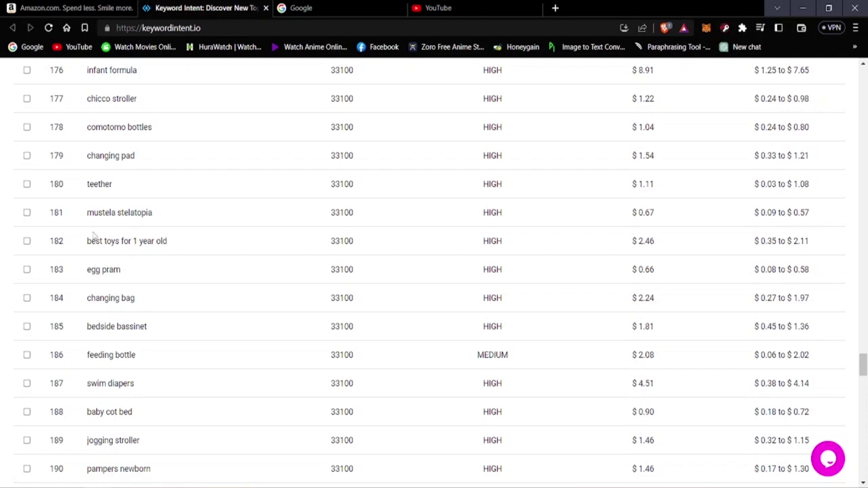
pyautogui.scroll(8, 137, 251)
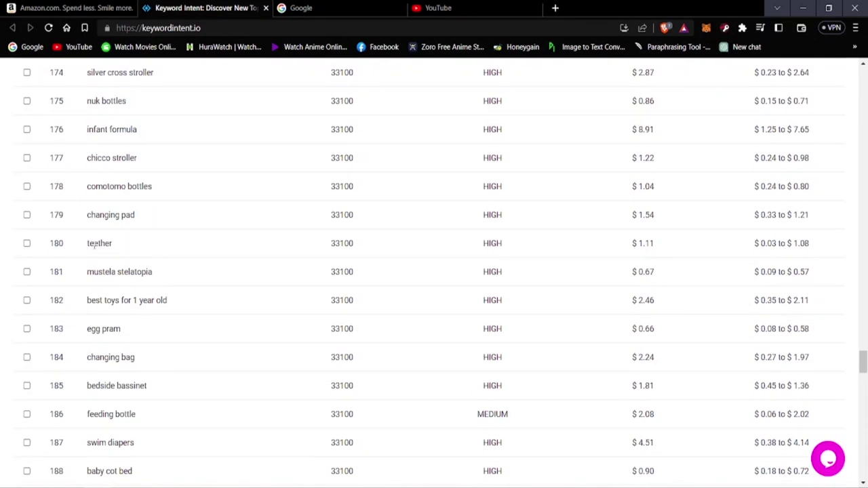
pyautogui.scroll(20, 99, 300)
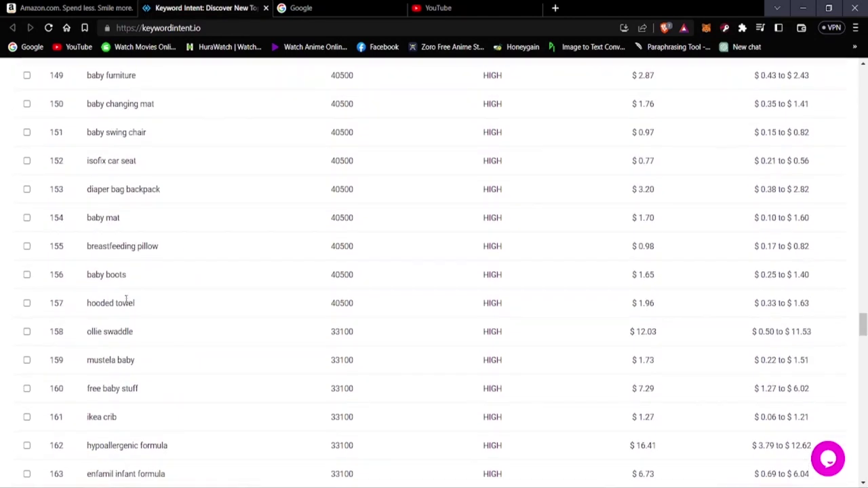
pyautogui.scroll(20, 226, 299)
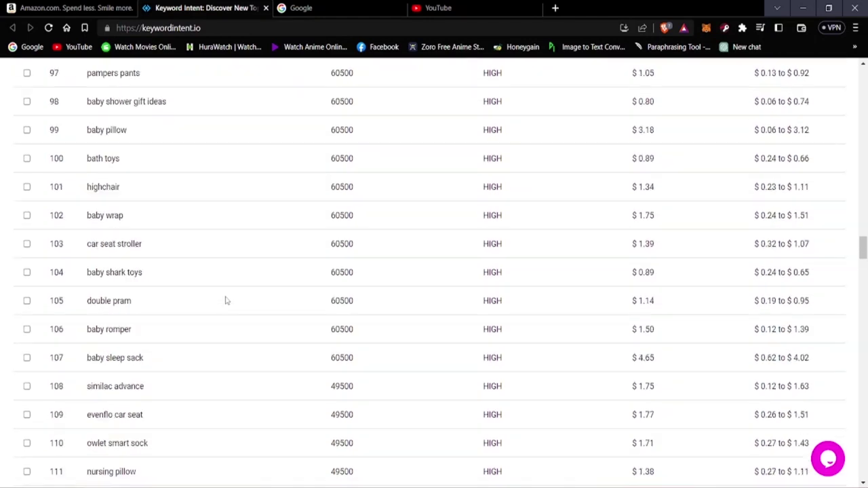
pyautogui.scroll(20, 217, 303)
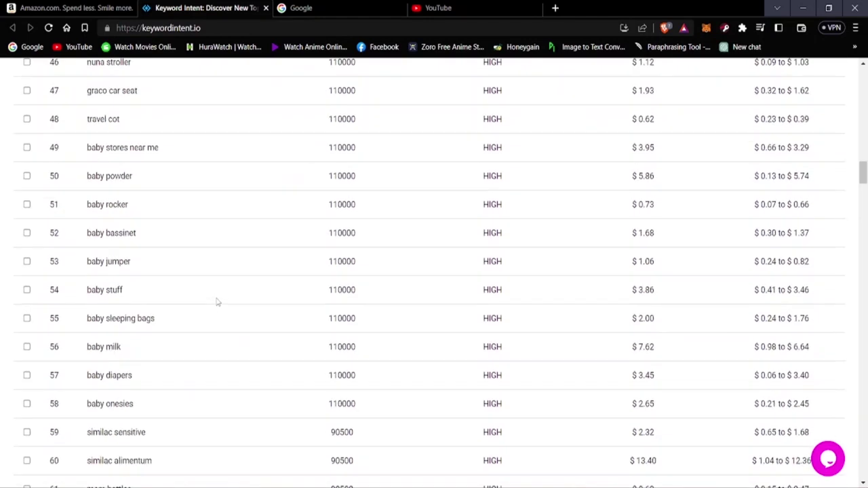
pyautogui.scroll(10, 204, 298)
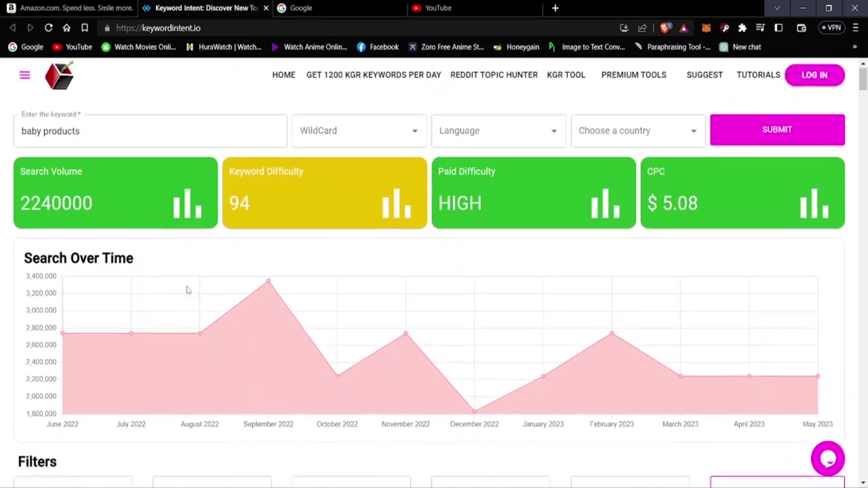
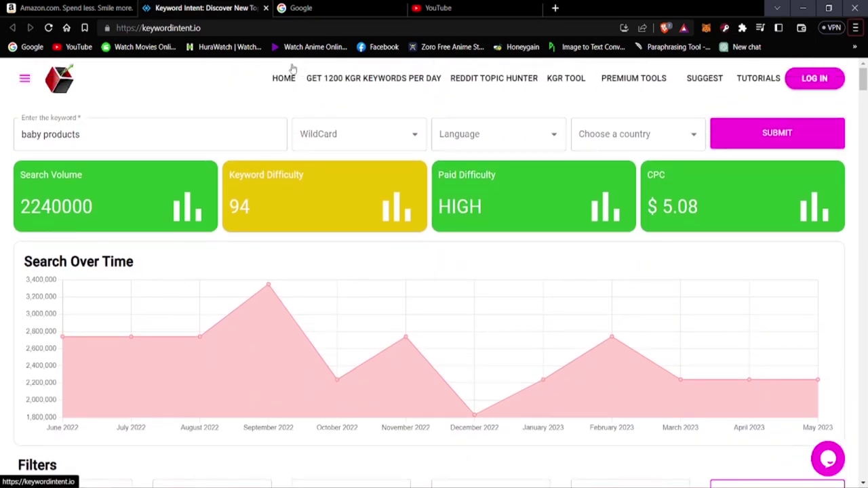
# Switch to Amazon and search all departments for "baby toys".
pyautogui.click(71, 7)
pyautogui.click(267, 120)
pyautogui.click(270, 102)
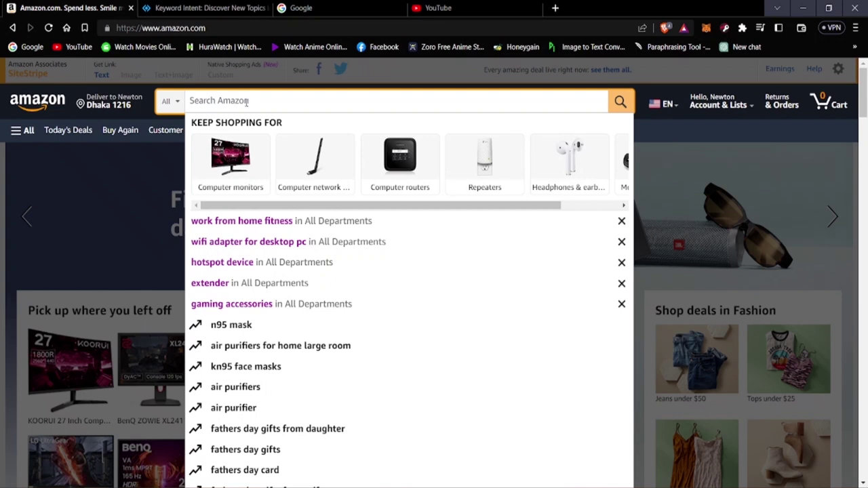
pyautogui.write('baby toy')
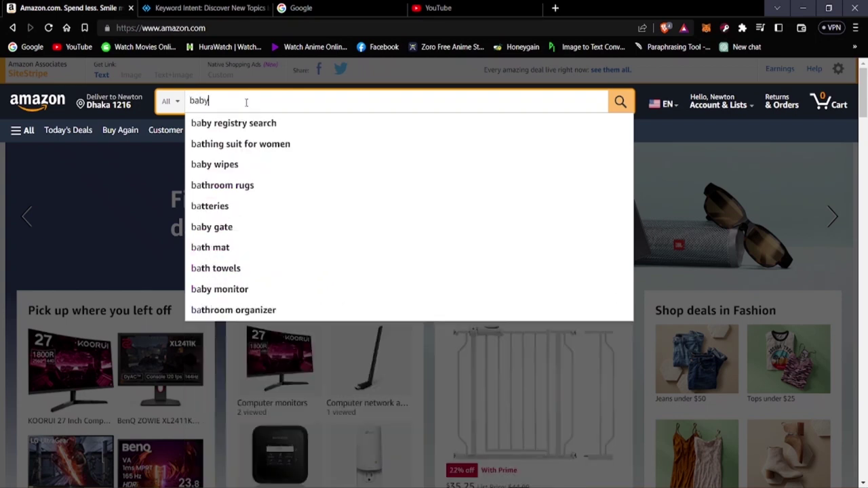
pyautogui.write('s')
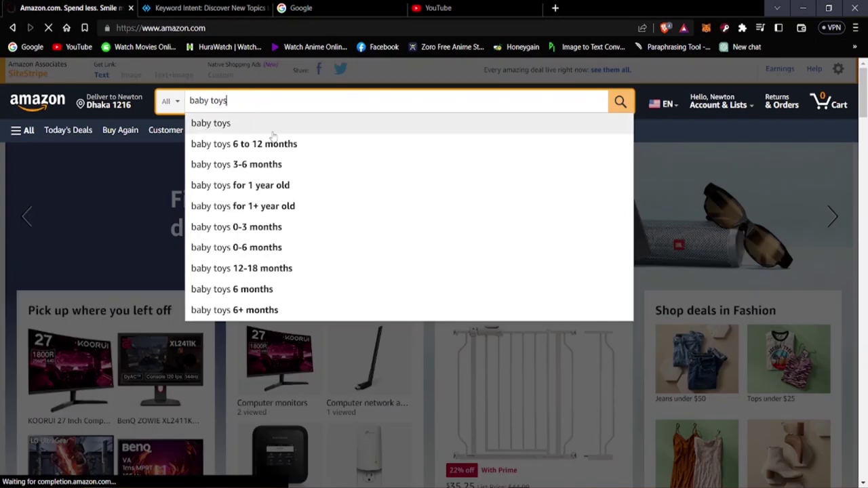
pyautogui.press('Return')
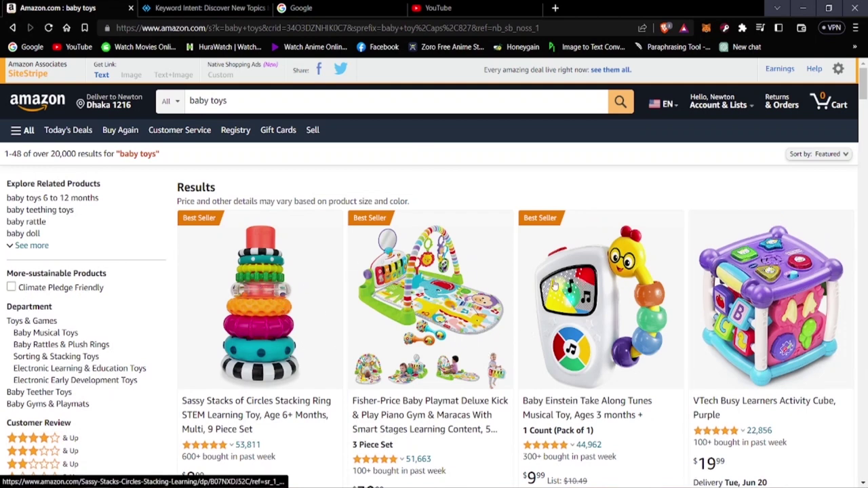
# Compare the prices, ratings and best sellers among the "baby toys" search results.
pyautogui.scroll(-7, 624, 299)
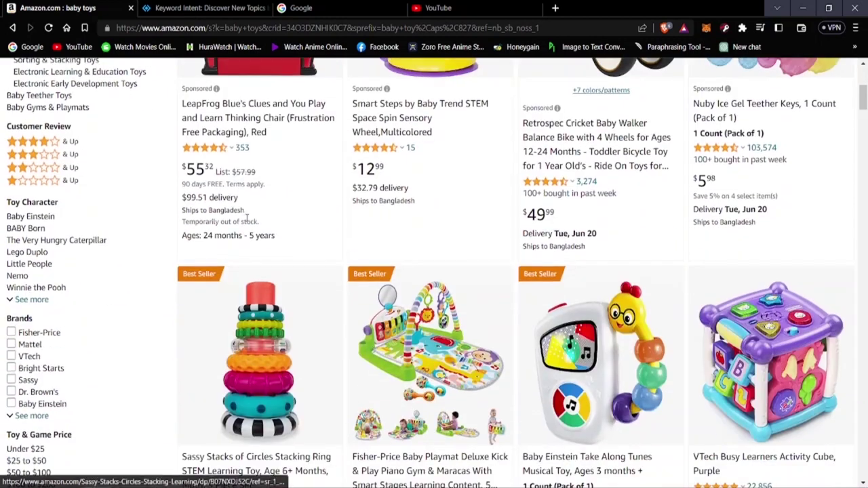
pyautogui.scroll(8, 405, 266)
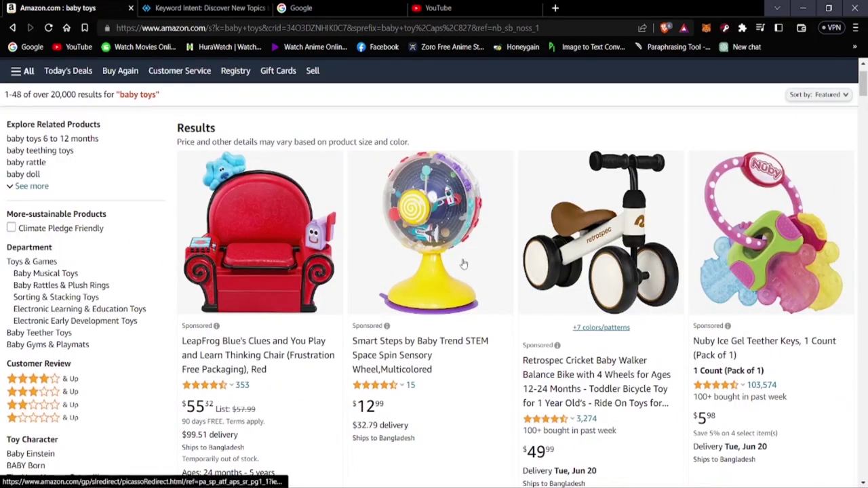
pyautogui.scroll(-2, 375, 173)
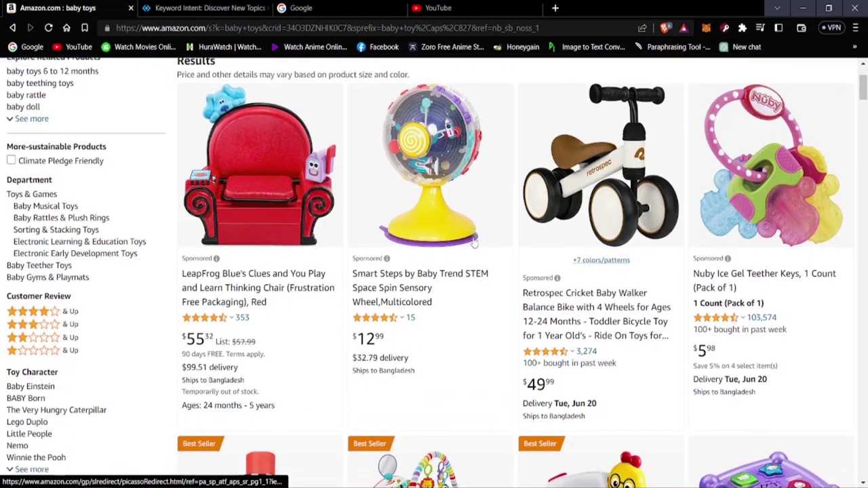
pyautogui.scroll(-9, 398, 211)
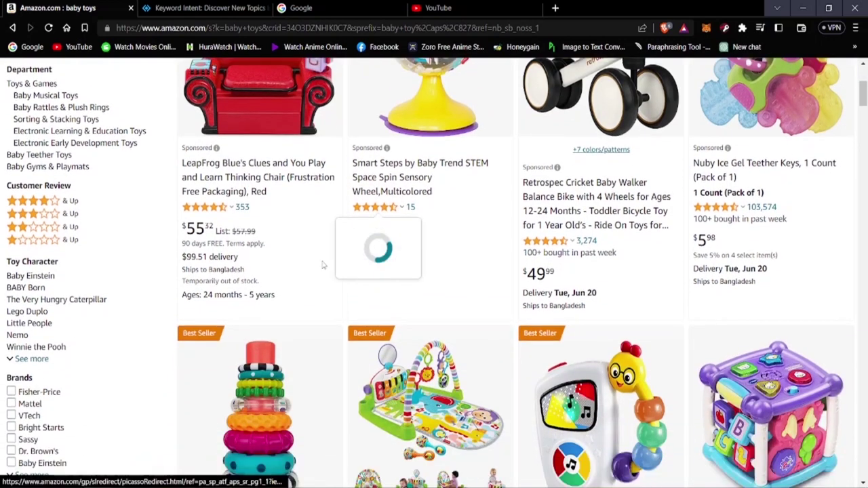
pyautogui.scroll(-6, 401, 306)
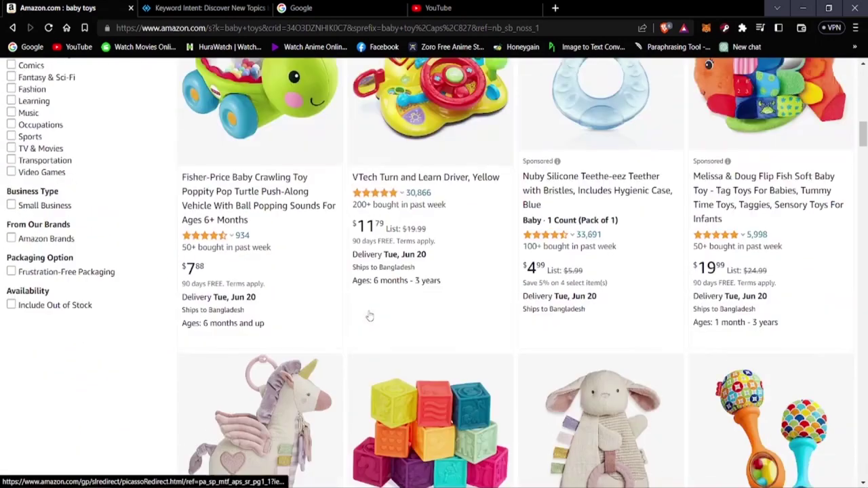
pyautogui.scroll(15, 368, 316)
pyautogui.scroll(1, 291, 285)
pyautogui.scroll(-4, 260, 242)
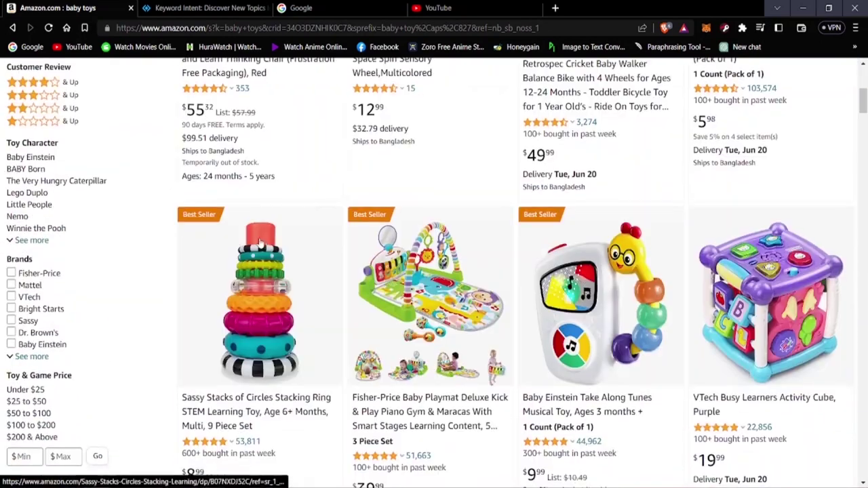
pyautogui.scroll(4, 260, 304)
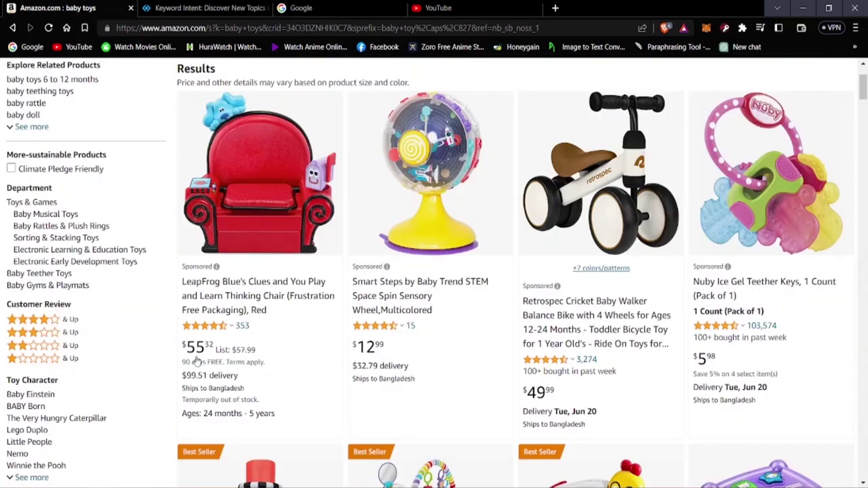
# Open the listing for the LeapFrog Blue's Clues and You Play and Learn Thinking Chair and look through its product details.
pyautogui.click(232, 222)
pyautogui.moveTo(222, 333)
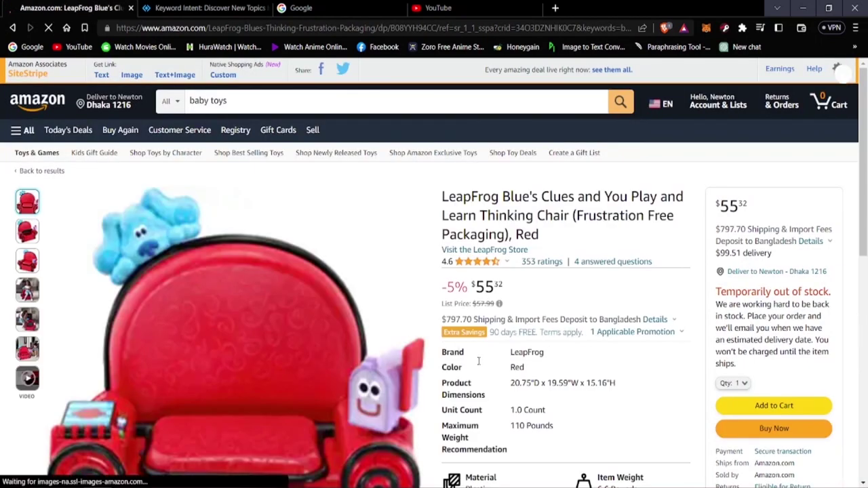
pyautogui.scroll(-5, 452, 348)
pyautogui.scroll(5, 452, 348)
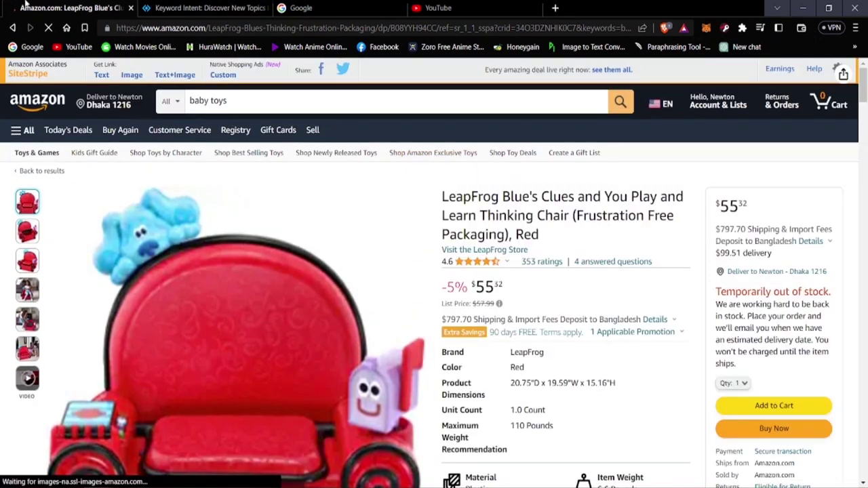
pyautogui.moveTo(321, 340)
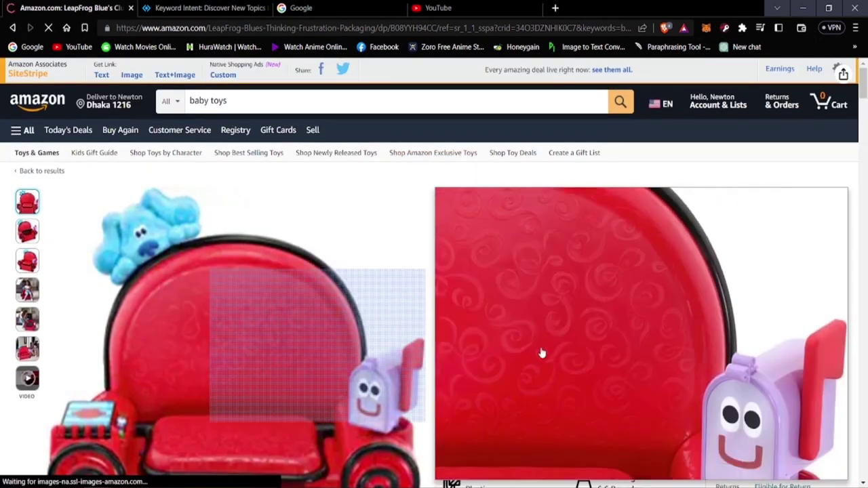
pyautogui.scroll(-10, 487, 355)
pyautogui.scroll(-15, 458, 361)
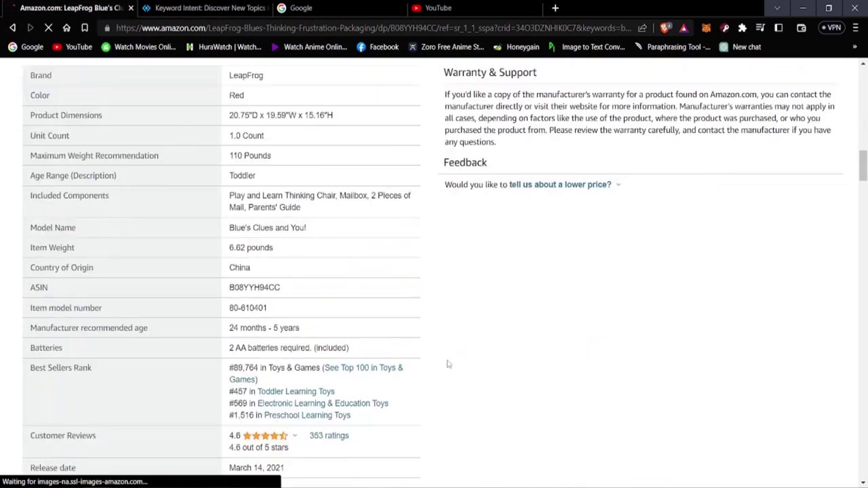
pyautogui.scroll(-15, 354, 375)
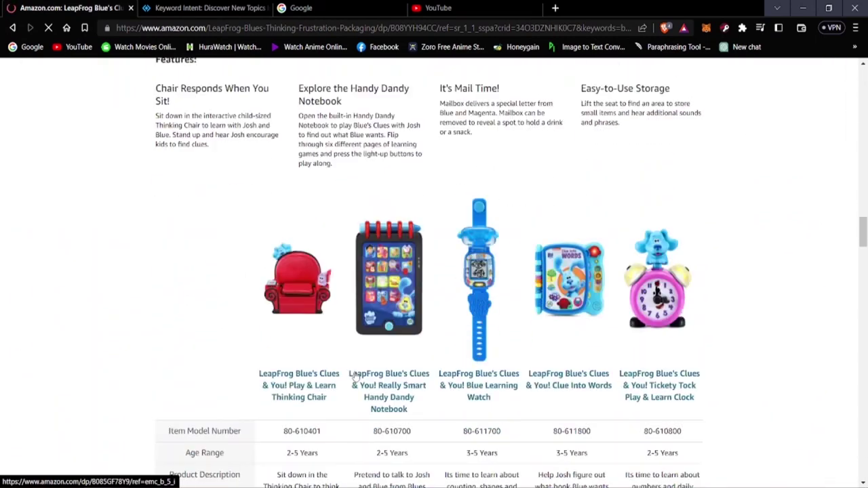
pyautogui.scroll(-10, 354, 376)
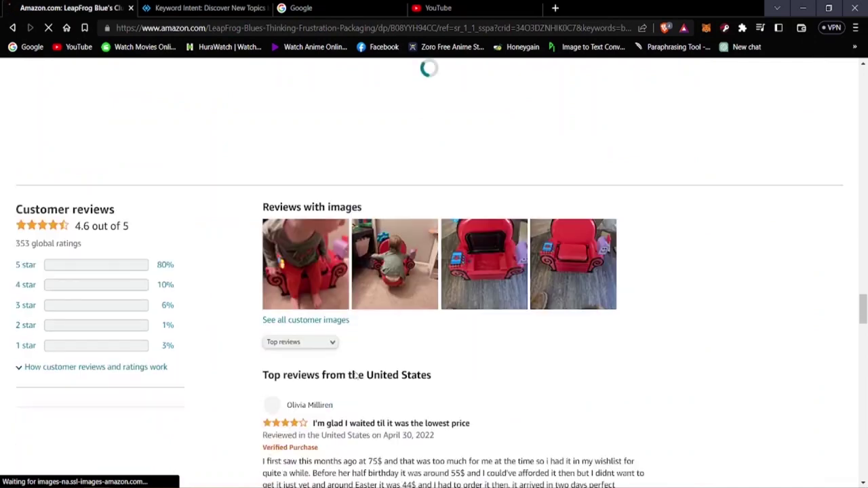
# Read the Thinking Chair's top customer reviews from the United States and check its overall rating breakdown.
pyautogui.scroll(3, 354, 377)
pyautogui.scroll(3, 354, 376)
pyautogui.scroll(-5, 390, 314)
pyautogui.scroll(2, 322, 215)
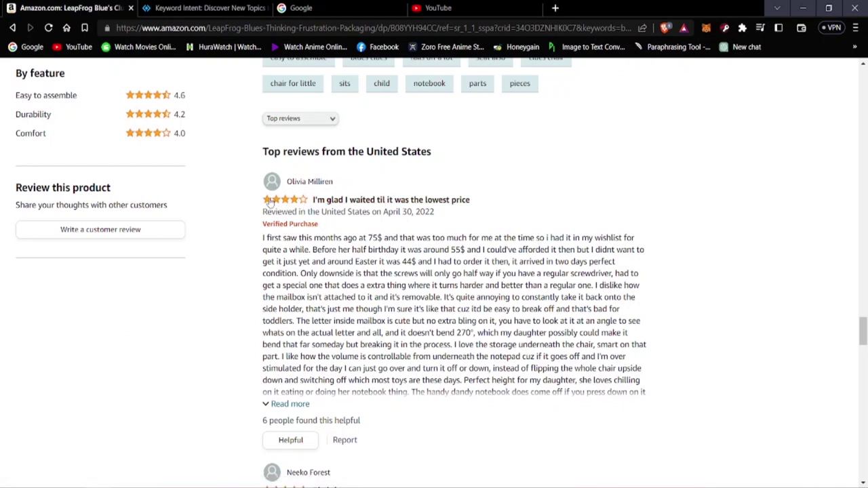
pyautogui.scroll(-4, 378, 249)
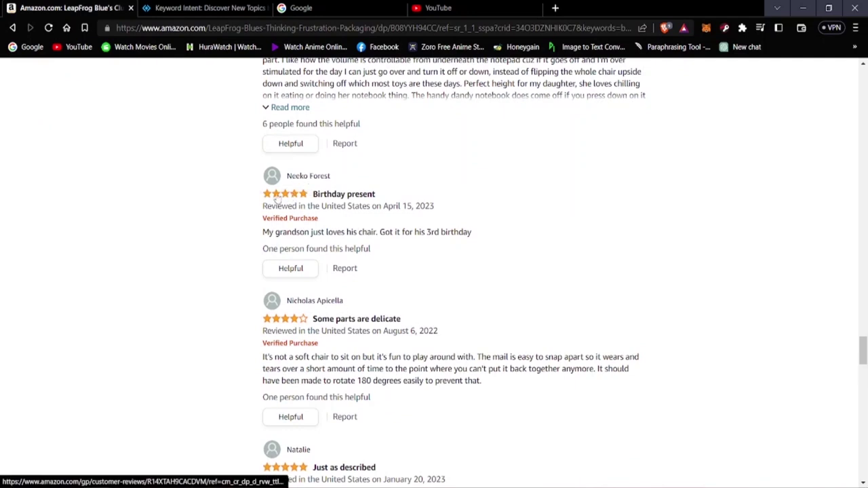
pyautogui.scroll(-2, 316, 213)
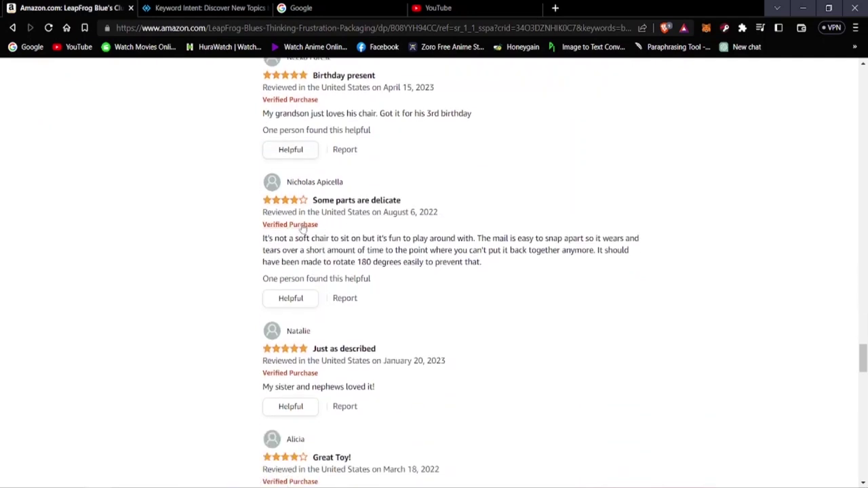
pyautogui.scroll(-3, 351, 254)
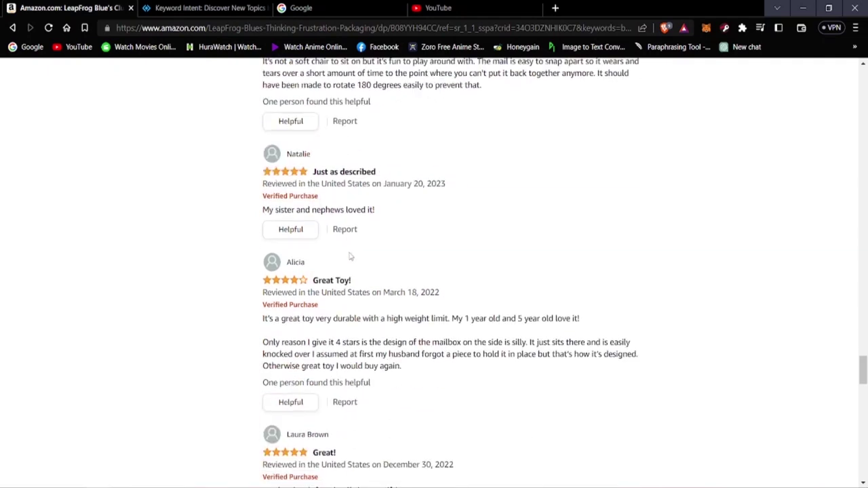
pyautogui.scroll(8, 443, 312)
pyautogui.scroll(4, 392, 310)
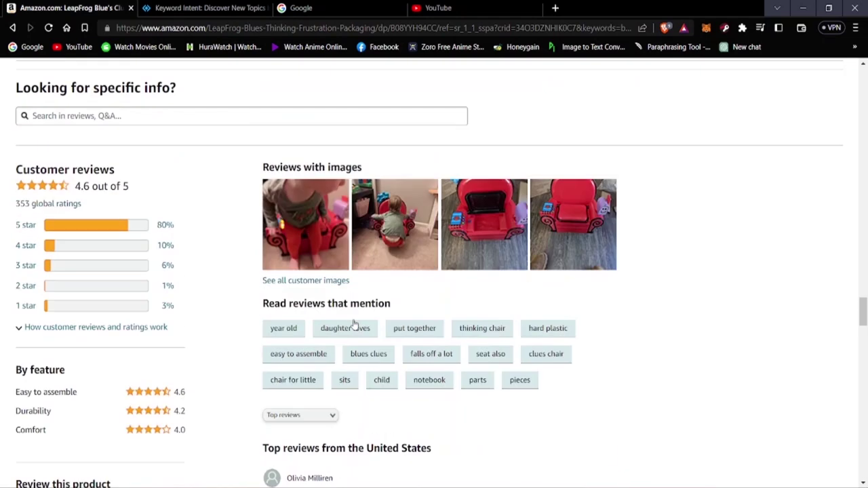
# Examine the Thinking Chair's customer review images, frequently mentioned review topics and first top review.
pyautogui.scroll(-3, 360, 251)
pyautogui.scroll(2, 327, 186)
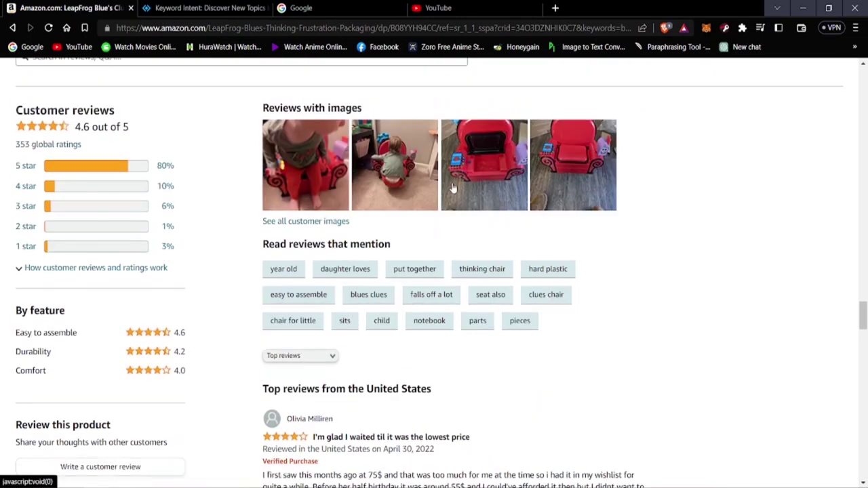
pyautogui.scroll(-3, 434, 224)
pyautogui.scroll(1, 407, 279)
pyautogui.scroll(-1, 403, 285)
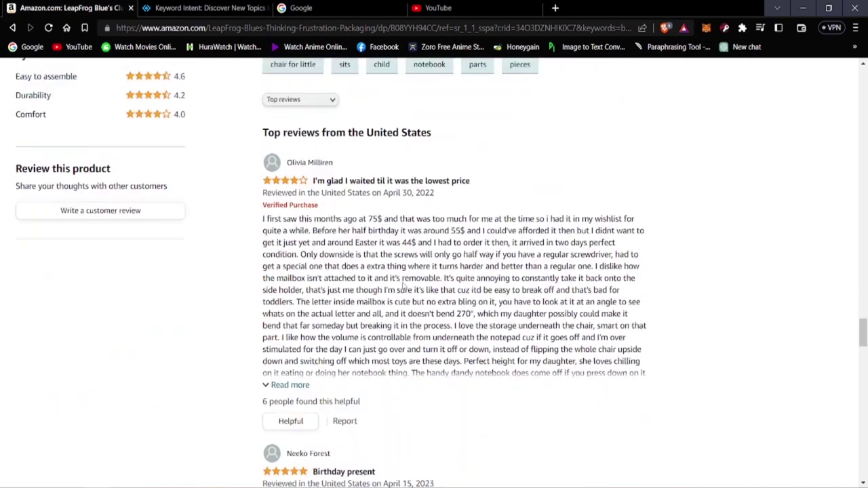
# Look back over the listing's similar brands, manufacturer section and related items, ending at the product title and price.
pyautogui.scroll(10, 405, 292)
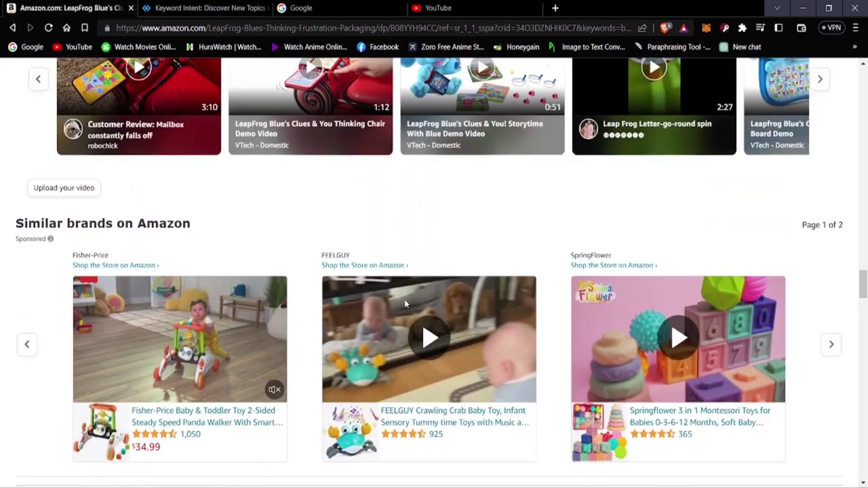
pyautogui.scroll(15, 405, 299)
pyautogui.scroll(20, 371, 319)
pyautogui.scroll(-5, 375, 310)
pyautogui.scroll(-5, 375, 309)
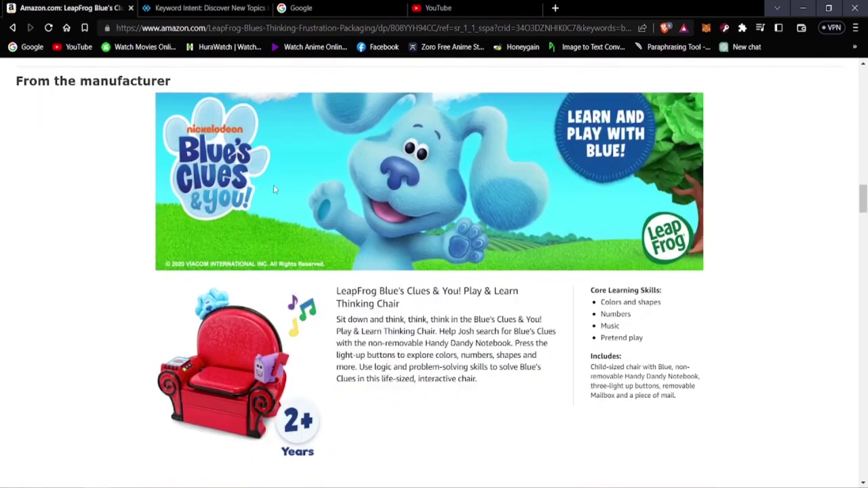
pyautogui.scroll(20, 470, 276)
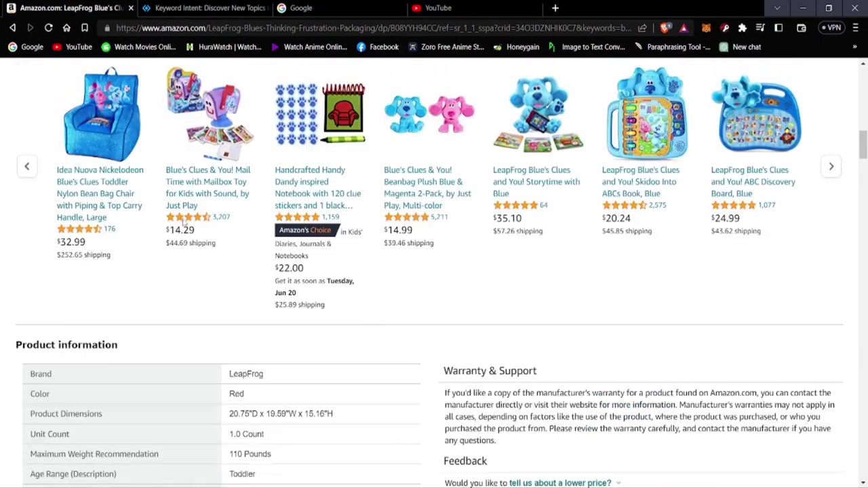
pyautogui.scroll(8, 175, 229)
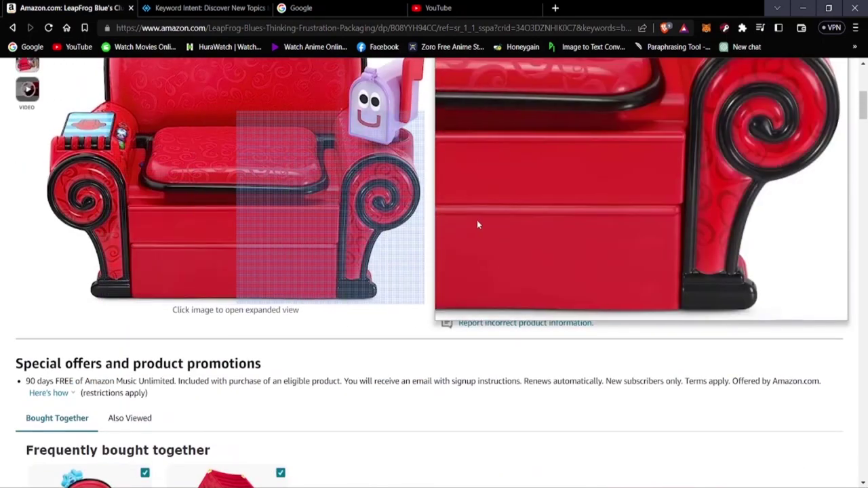
pyautogui.scroll(3, 672, 230)
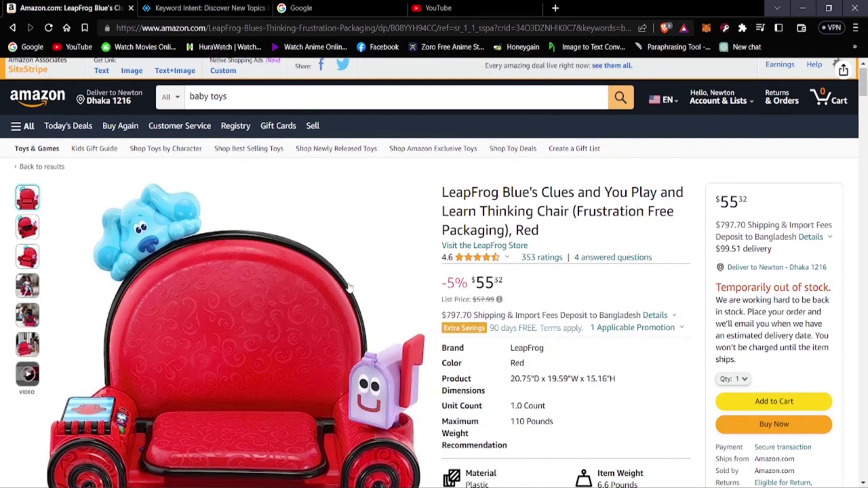
# Examine the Thinking Chair's photos, promotions, frequently bought together items, product description, manufacturer features and LeapFrog product comparison table.
pyautogui.scroll(-1, 375, 281)
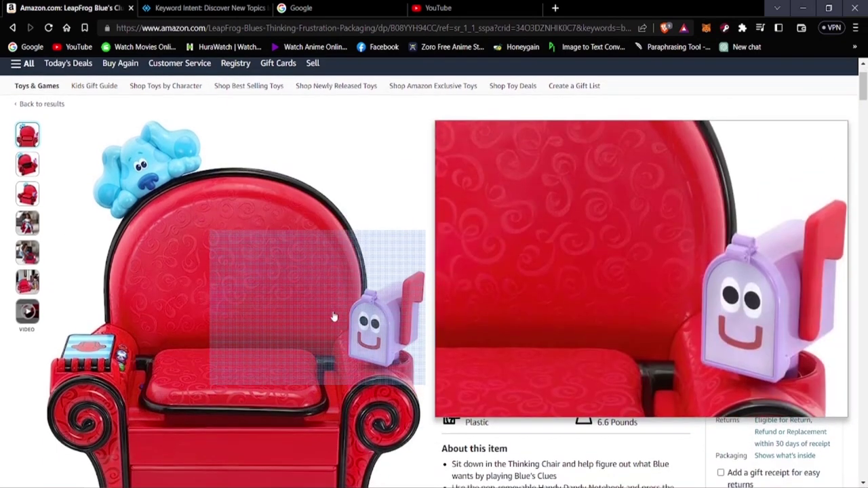
pyautogui.scroll(-4, 332, 317)
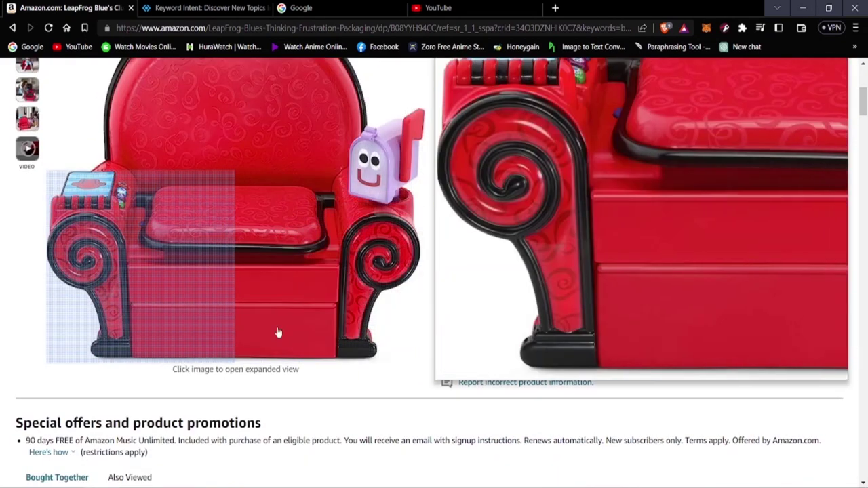
pyautogui.scroll(-3, 285, 351)
pyautogui.scroll(-3, 265, 373)
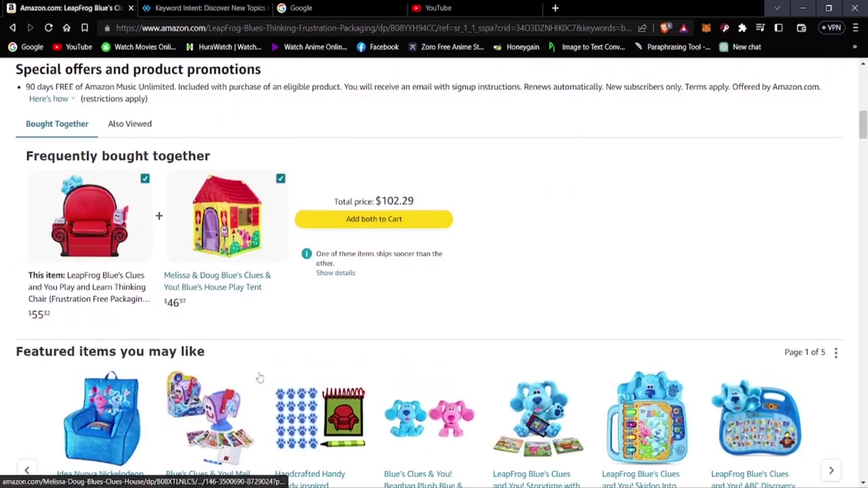
pyautogui.scroll(-4, 252, 382)
pyautogui.scroll(-4, 386, 384)
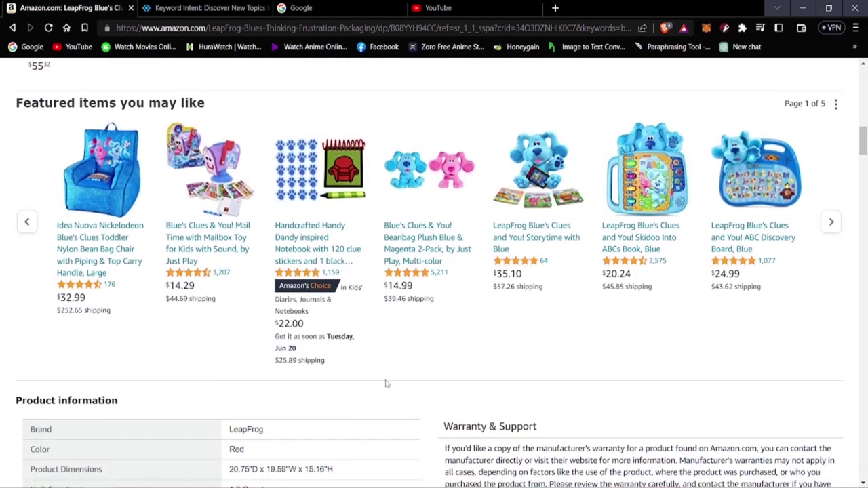
pyautogui.scroll(-10, 370, 384)
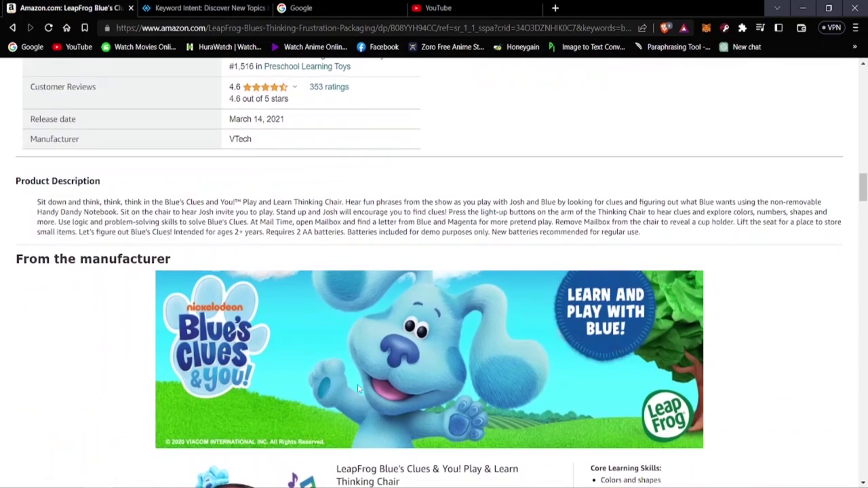
pyautogui.scroll(-7, 623, 395)
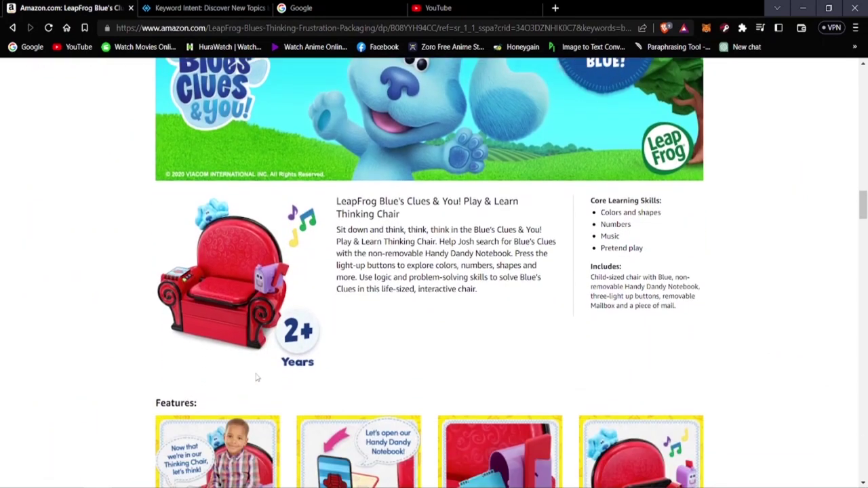
pyautogui.scroll(-11, 623, 395)
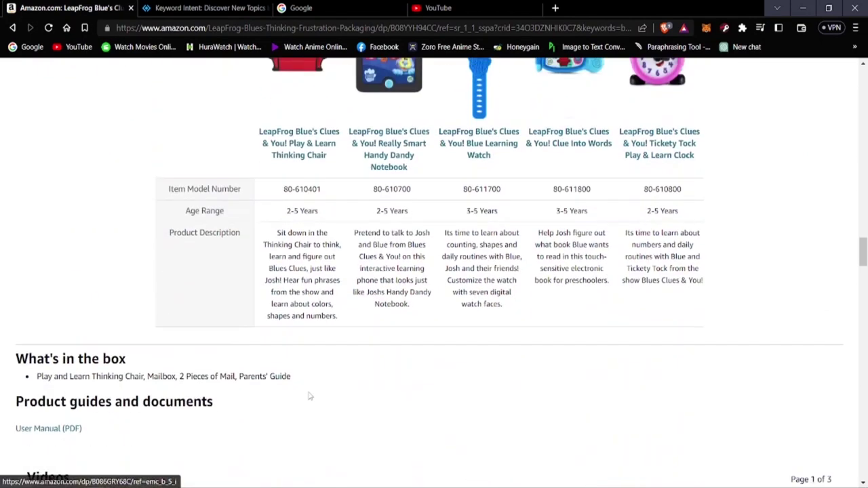
pyautogui.scroll(8, 455, 416)
pyautogui.scroll(20, 456, 416)
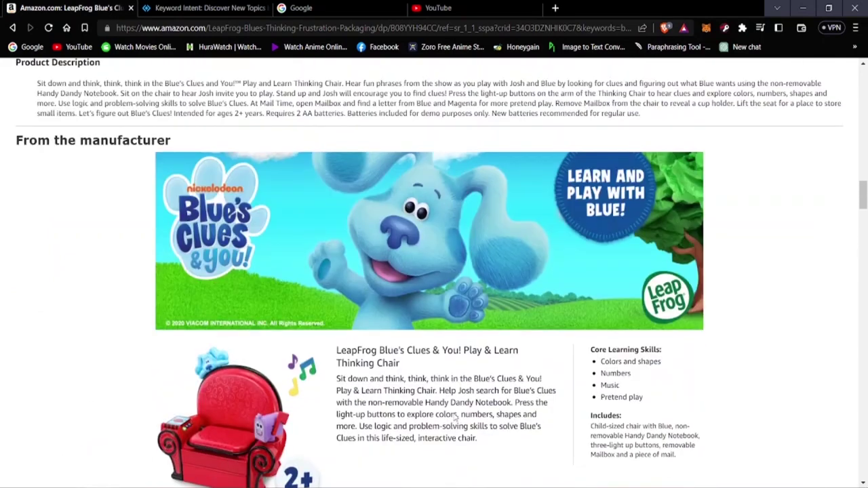
# Generate a short affiliate text link for the Thinking Chair listing with Amazon Associates SiteStripe, and close the link popup.
pyautogui.scroll(6, 456, 418)
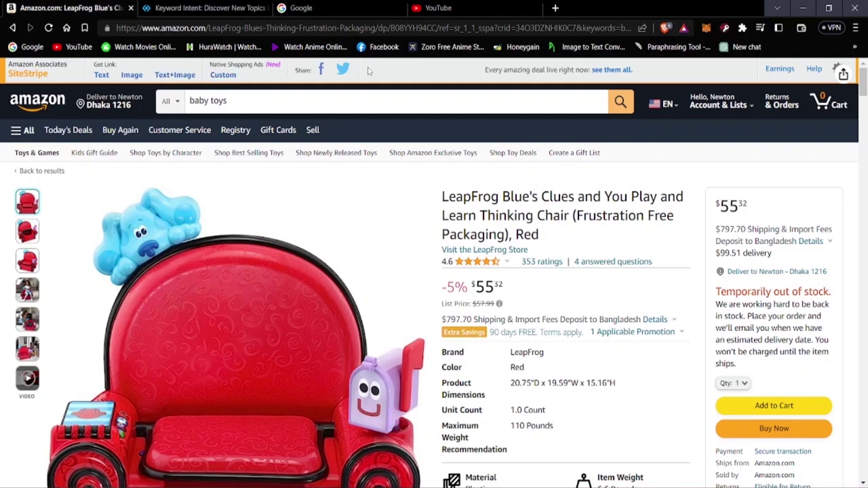
pyautogui.click(101, 75)
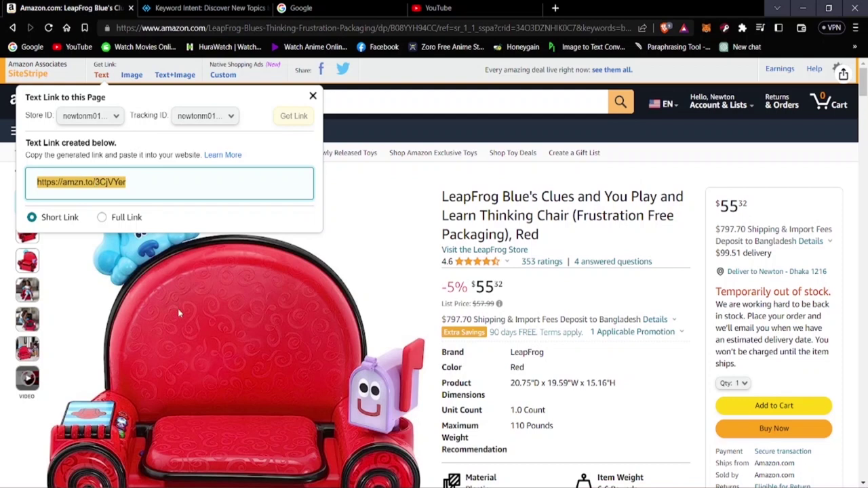
pyautogui.click(673, 151)
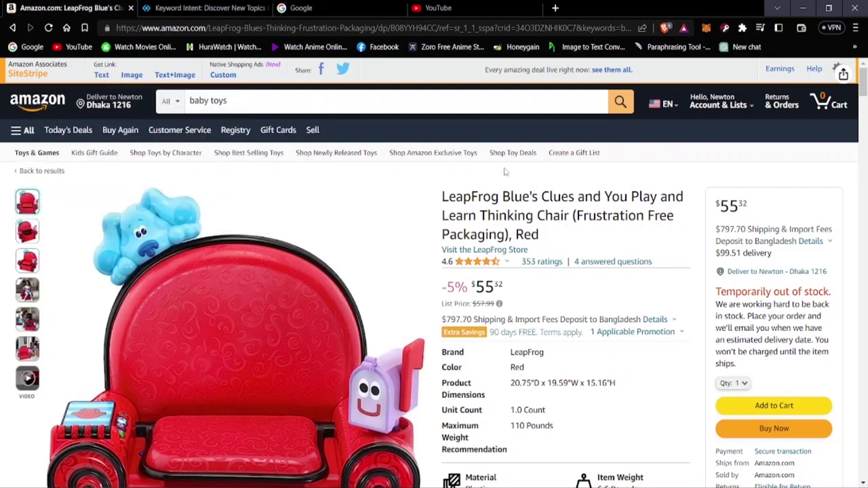
pyautogui.scroll(-2, 333, 197)
pyautogui.scroll(2, 326, 197)
# Switch to Google and search for "baby products".
pyautogui.click(375, 5)
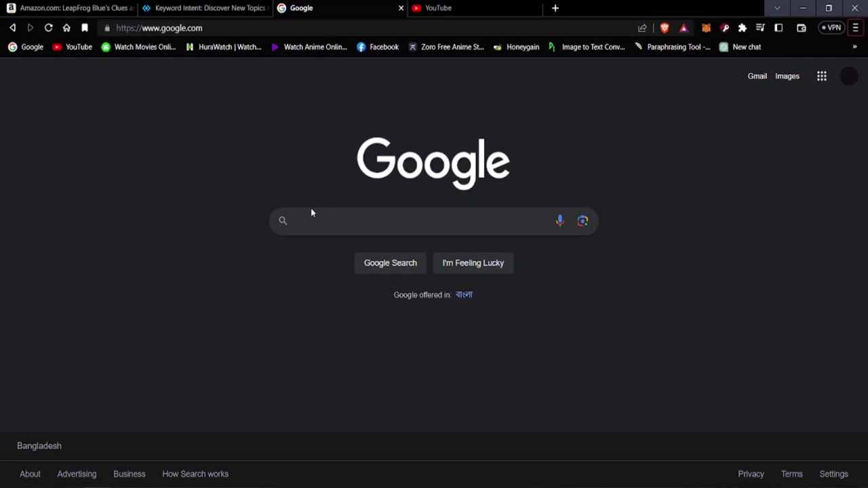
pyautogui.click(337, 228)
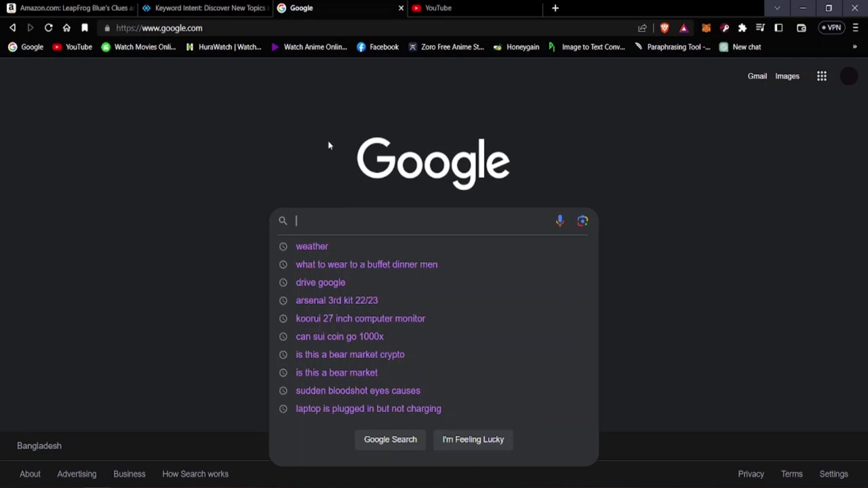
pyautogui.write('baby products')
pyautogui.press('Return')
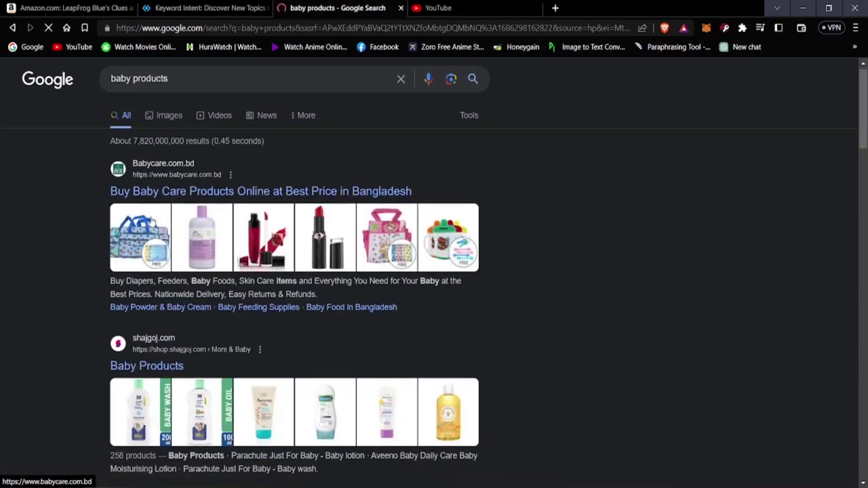
# Look through the Google results for "baby products" down to the related searches, and block the site's location request.
pyautogui.scroll(-8, 152, 220)
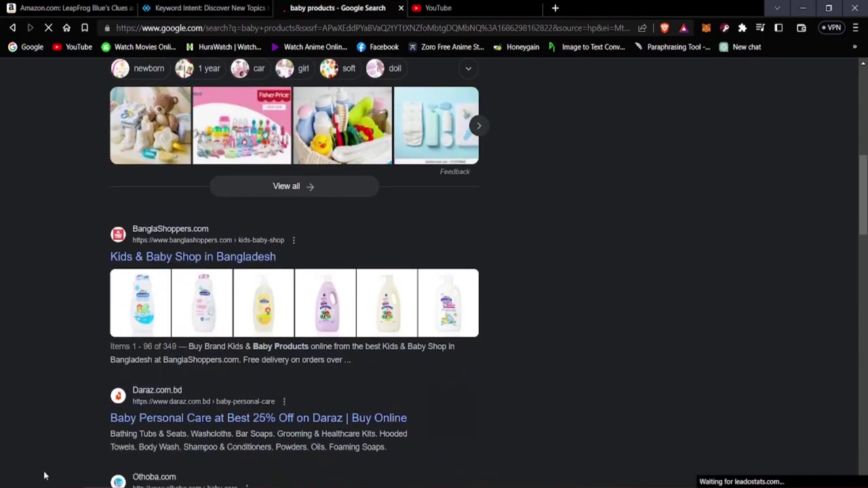
pyautogui.scroll(-8, 124, 413)
pyautogui.scroll(-3, 141, 321)
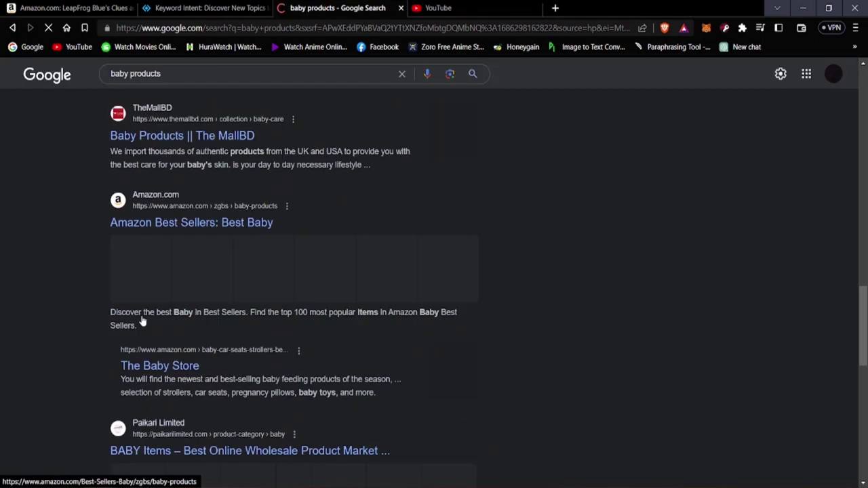
pyautogui.scroll(-1, 142, 320)
pyautogui.scroll(-2, 254, 301)
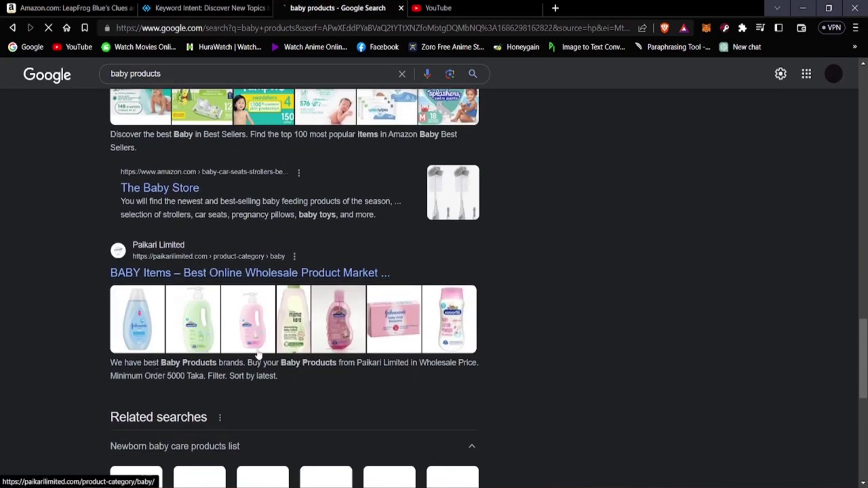
pyautogui.scroll(-3, 204, 354)
pyautogui.scroll(7, 169, 329)
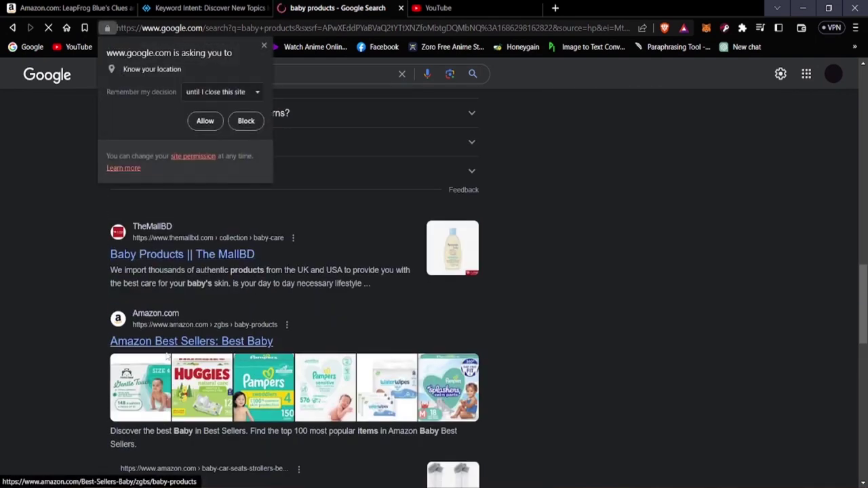
pyautogui.click(245, 121)
# Check the total result count for "baby products" on Google, and look over the top-ranked shops and image results.
pyautogui.scroll(3, 209, 283)
pyautogui.scroll(10, 210, 283)
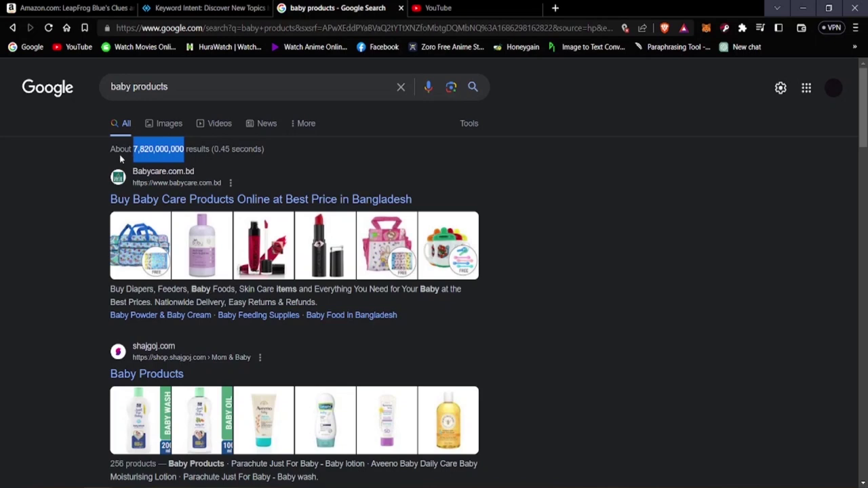
pyautogui.click(375, 160)
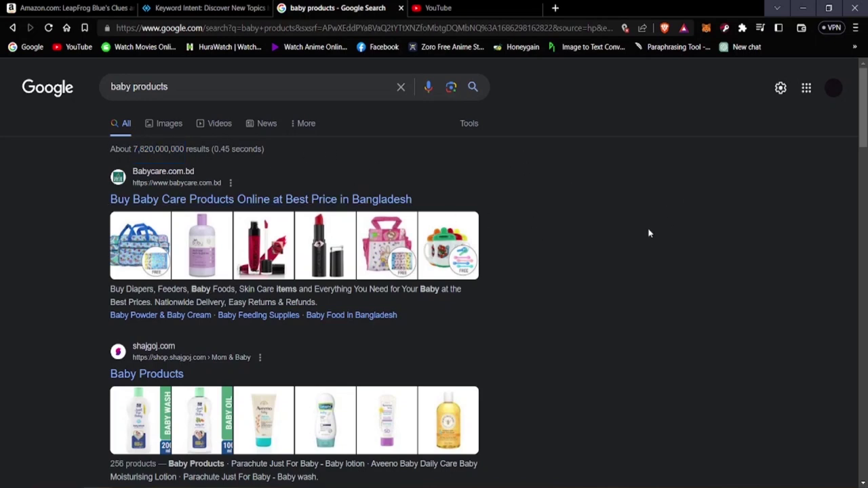
pyautogui.scroll(-15, 430, 281)
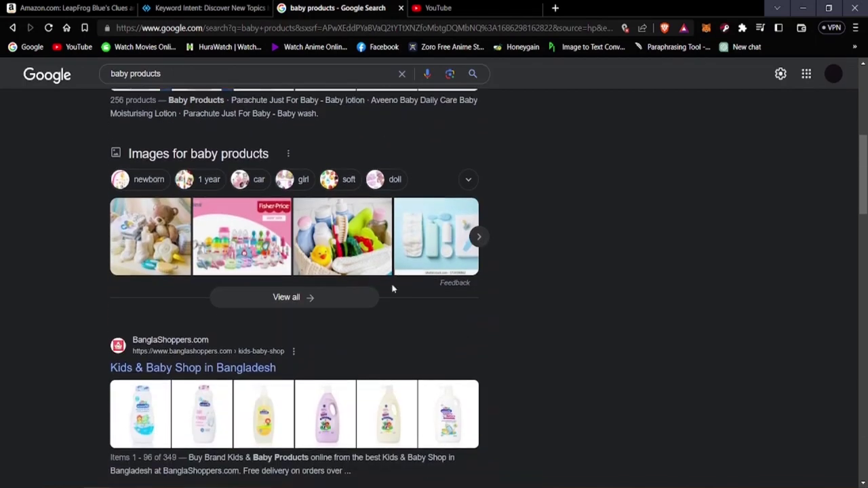
pyautogui.scroll(-4, 316, 304)
pyautogui.scroll(12, 309, 298)
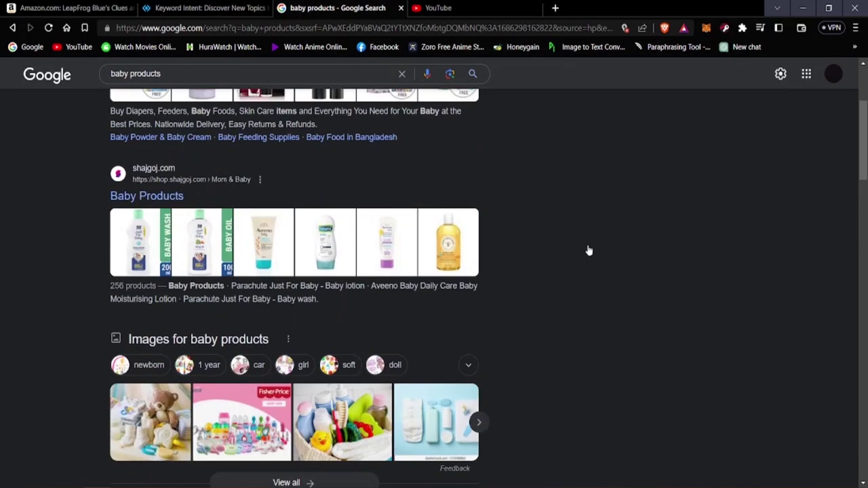
pyautogui.scroll(3, 342, 272)
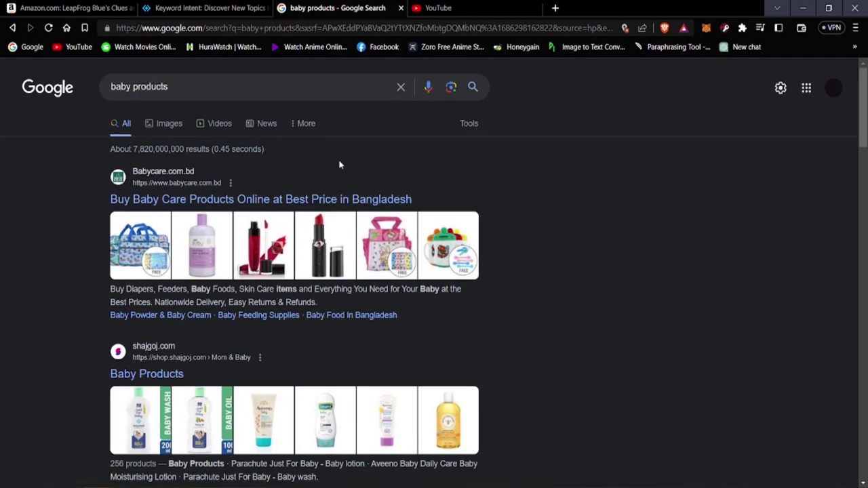
# Switch to the Amazon page with the LeapFrog Thinking Chair and search the store for "baby products".
pyautogui.click(89, 6)
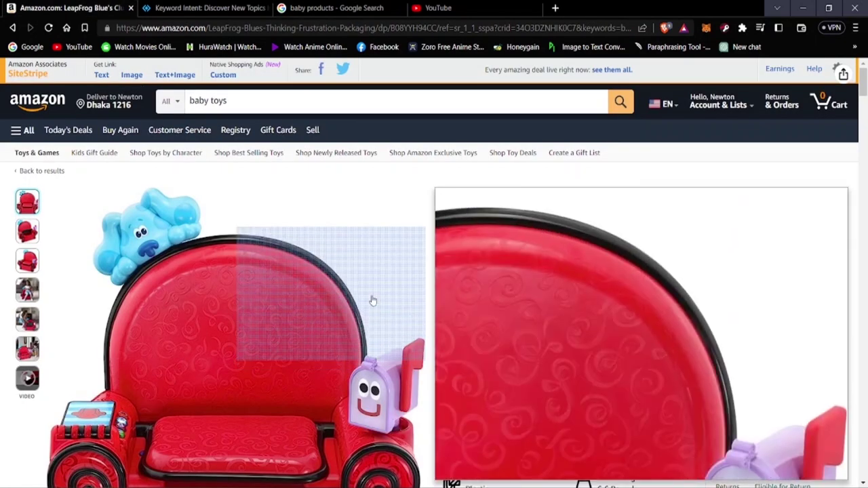
pyautogui.scroll(-3, 545, 335)
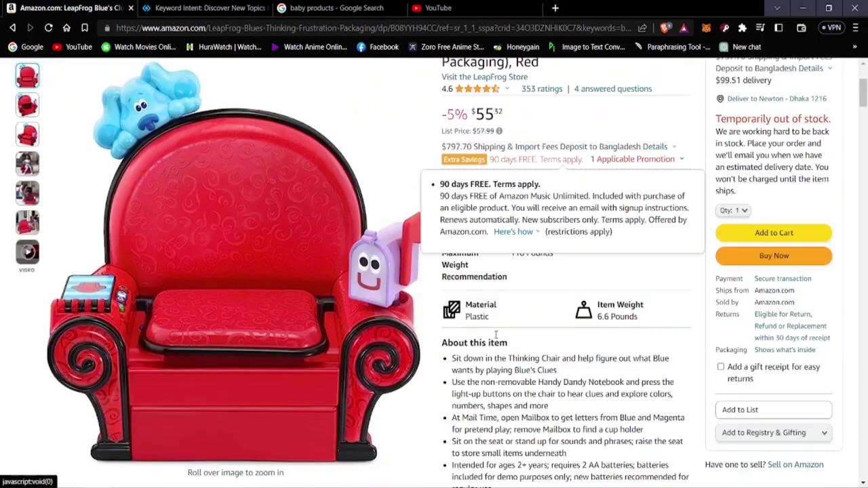
pyautogui.scroll(2, 378, 343)
pyautogui.scroll(1, 379, 343)
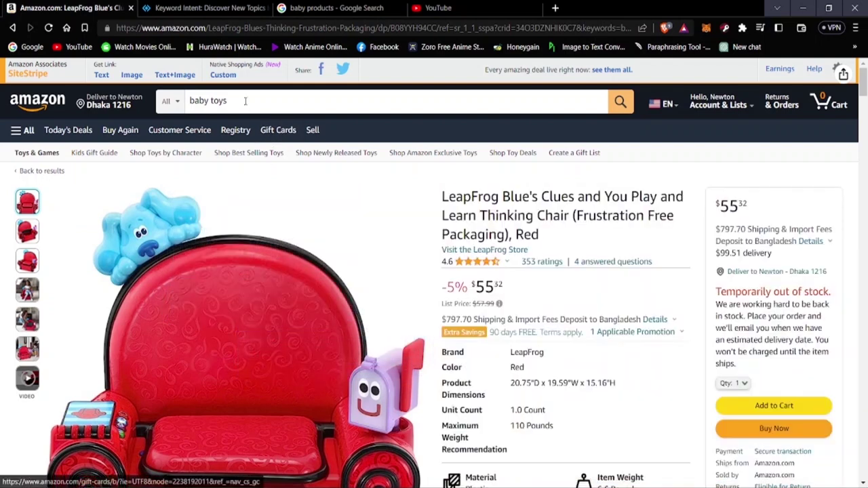
pyautogui.click(245, 101)
pyautogui.press('BackSpace')
pyautogui.press('BackSpace')
pyautogui.press('BackSpace')
pyautogui.press('BackSpace')
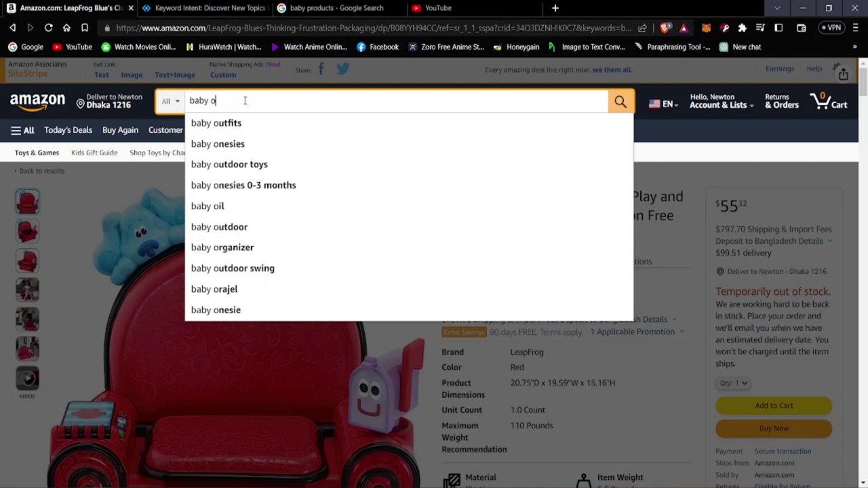
pyautogui.write('products')
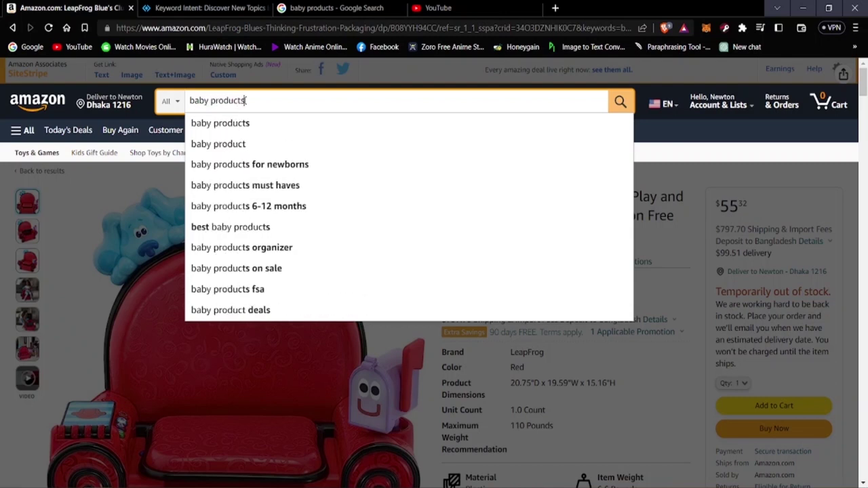
pyautogui.press('Return')
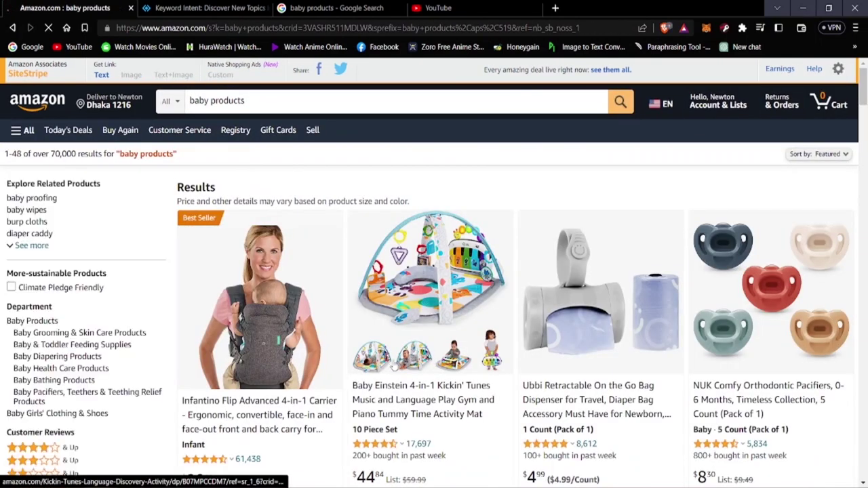
# Browse the "baby products" results and open the Evenflo Revolve360 Extend car seat listing.
pyautogui.scroll(-3, 597, 292)
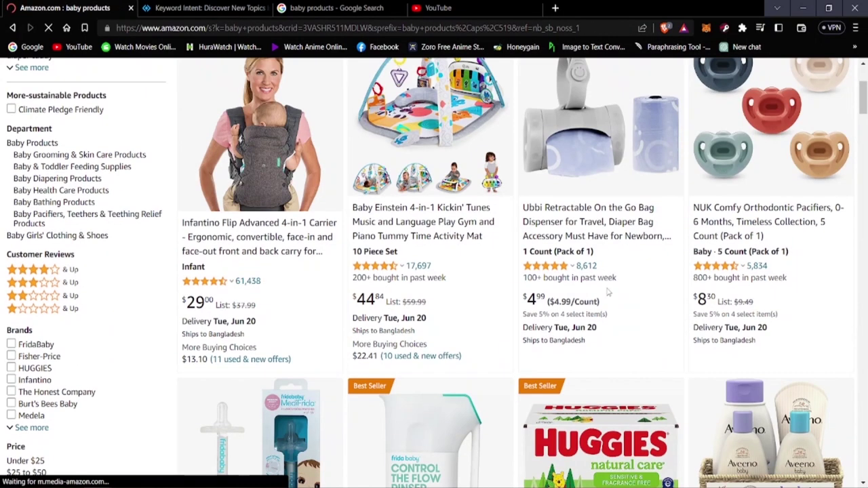
pyautogui.scroll(-3, 604, 308)
pyautogui.scroll(-3, 523, 322)
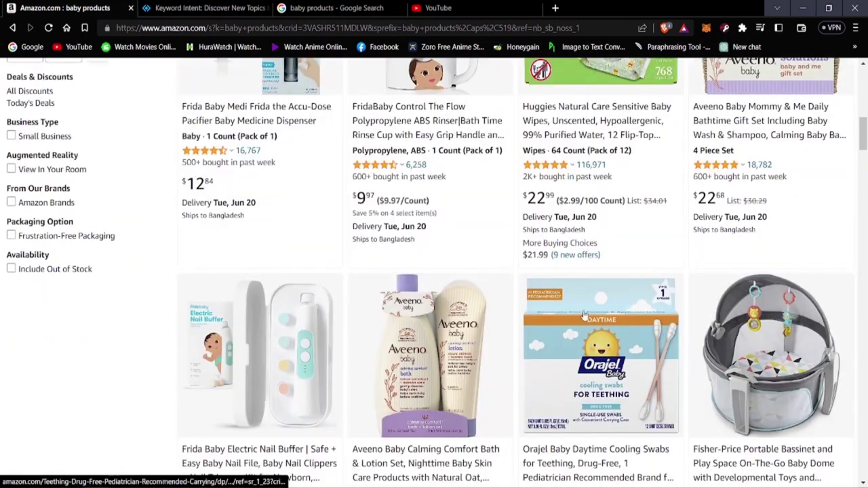
pyautogui.scroll(4, 514, 324)
pyautogui.scroll(-2, 512, 314)
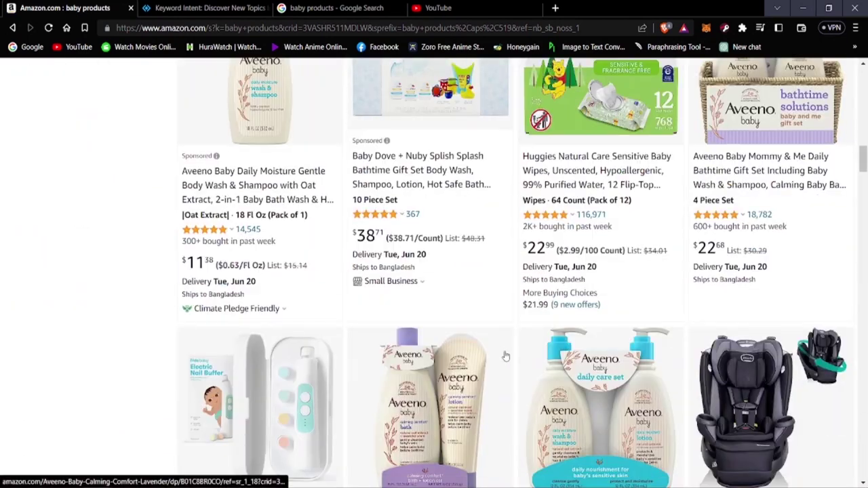
pyautogui.scroll(1, 504, 355)
pyautogui.scroll(-3, 505, 357)
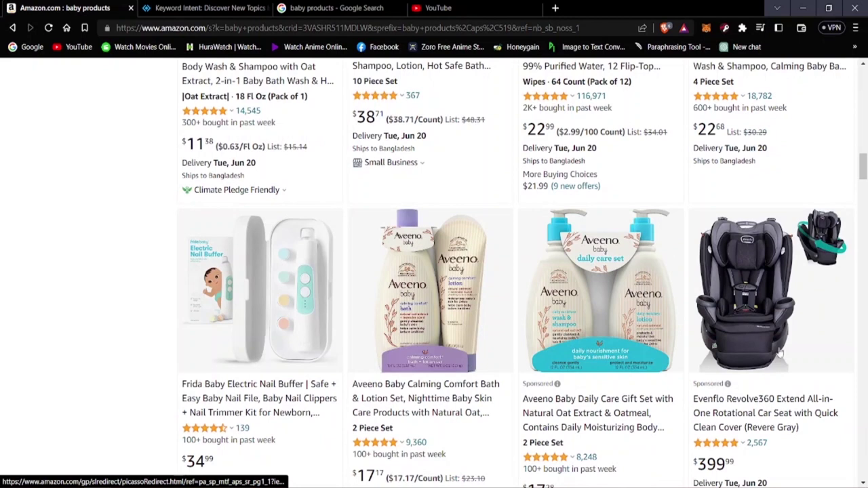
pyautogui.click(786, 306)
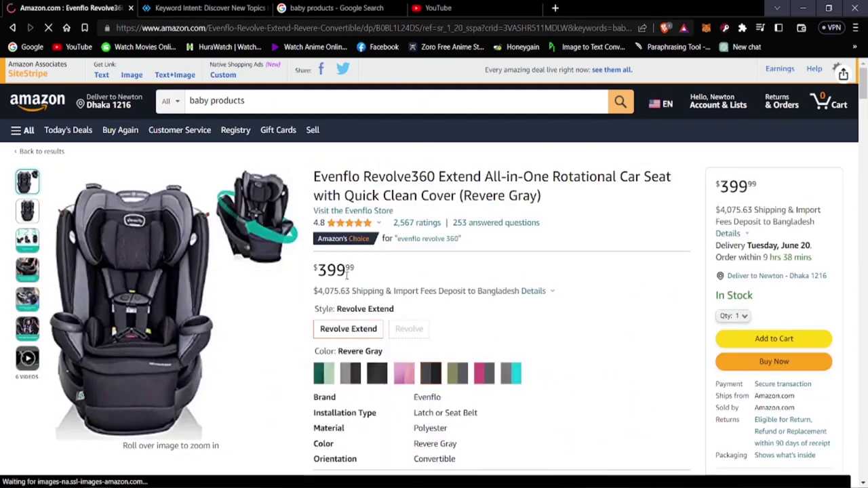
# Generate a short affiliate text link for the Evenflo car seat listing with Amazon Associates SiteStripe, and close the link popup.
pyautogui.scroll(-3, 346, 285)
pyautogui.scroll(2, 349, 306)
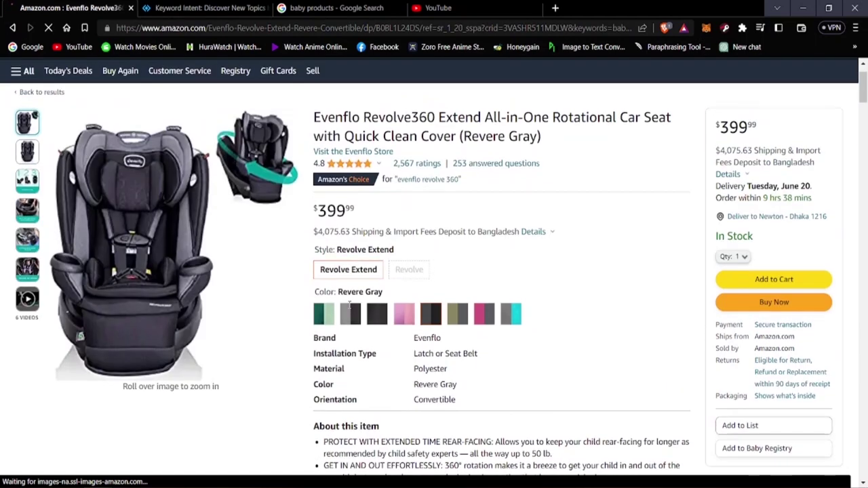
pyautogui.scroll(1, 297, 293)
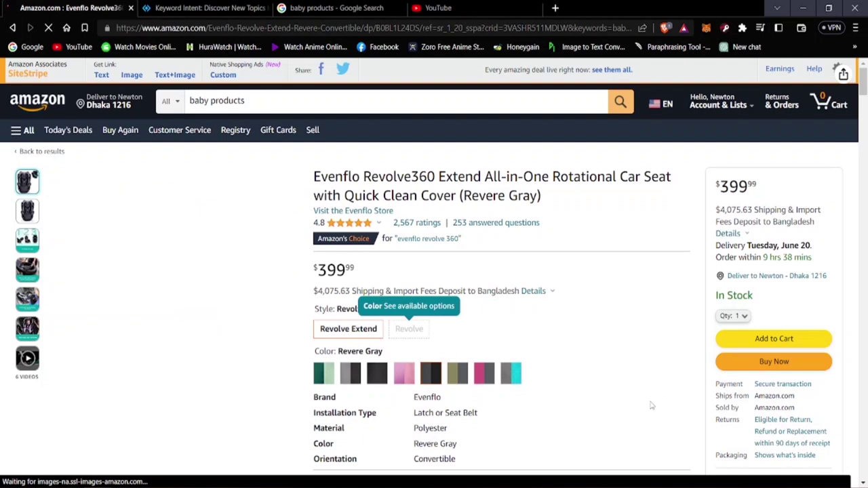
pyautogui.scroll(-2, 516, 325)
pyautogui.scroll(2, 570, 380)
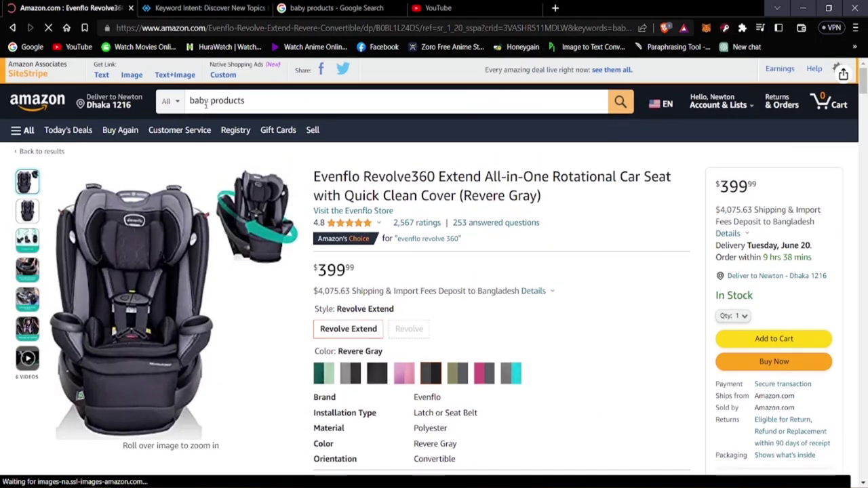
pyautogui.click(102, 76)
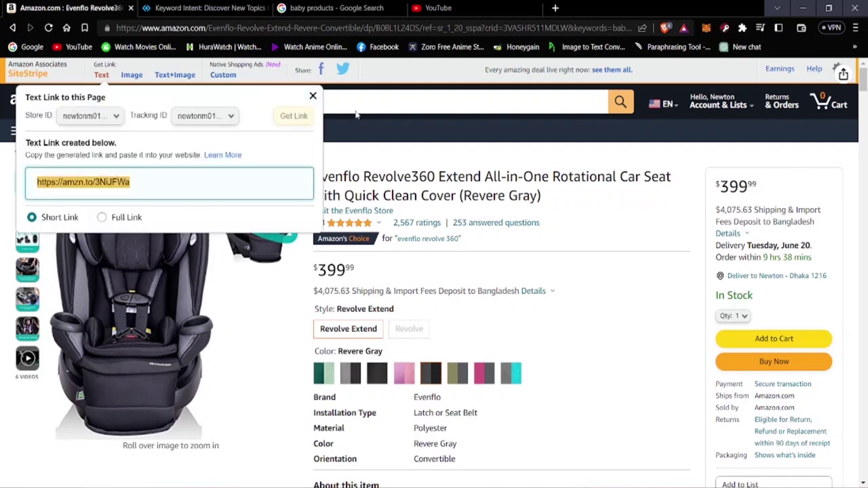
pyautogui.click(313, 99)
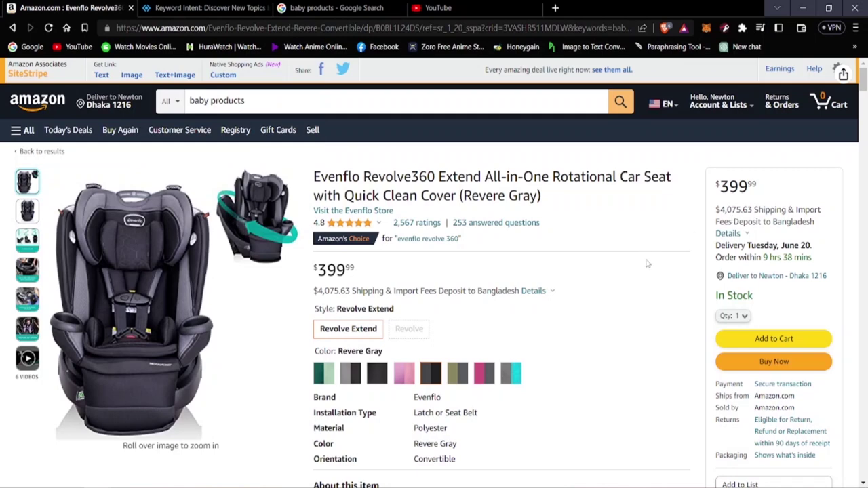
# Look over the Evenflo car seat's product details, and return to the LeapFrog Thinking Chair listing.
pyautogui.scroll(-3, 221, 384)
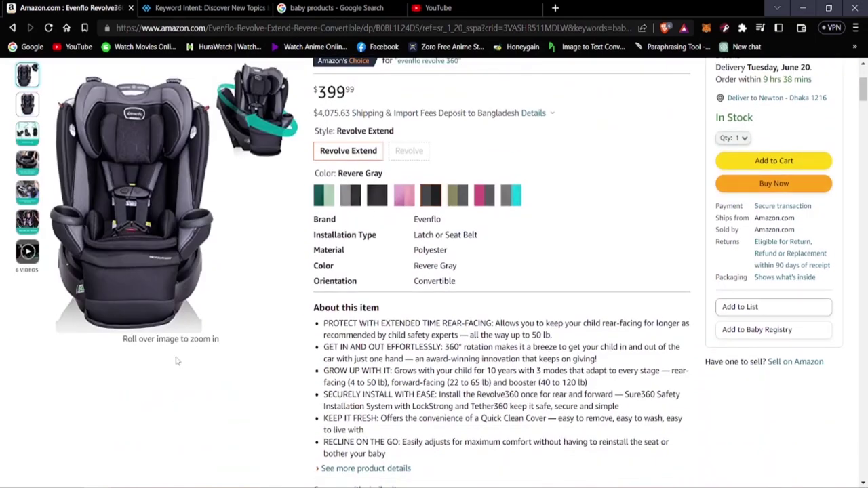
pyautogui.scroll(-3, 177, 361)
pyautogui.scroll(6, 190, 271)
pyautogui.click(13, 28)
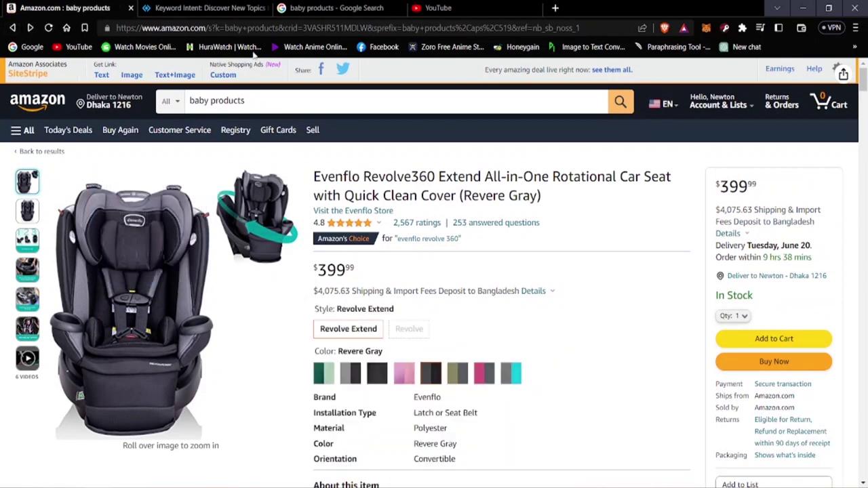
pyautogui.click(13, 27)
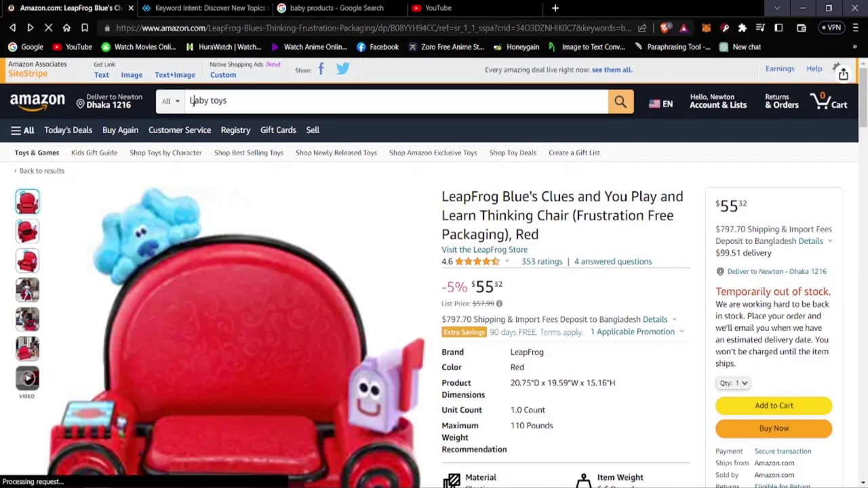
# Change the Amazon search phrase to "best baby products" and run the search.
pyautogui.write('best')
pyautogui.click(247, 100)
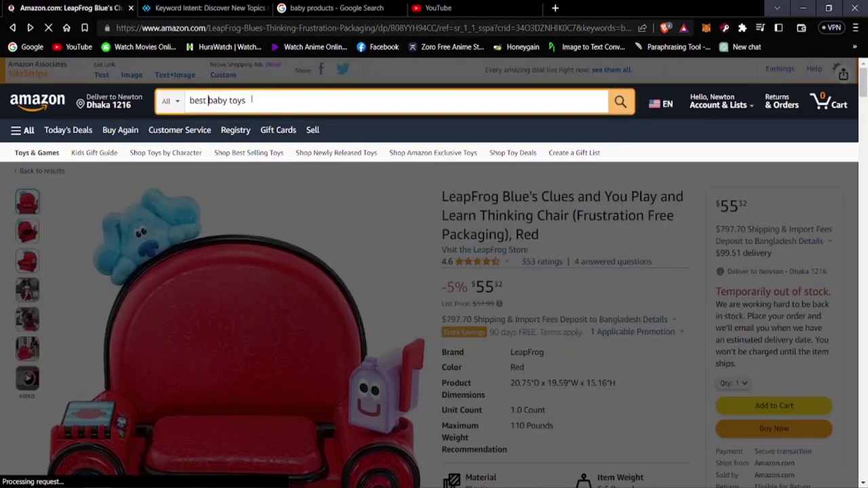
pyautogui.press('BackSpace')
pyautogui.press('BackSpace')
pyautogui.press('BackSpace')
pyautogui.press('BackSpace')
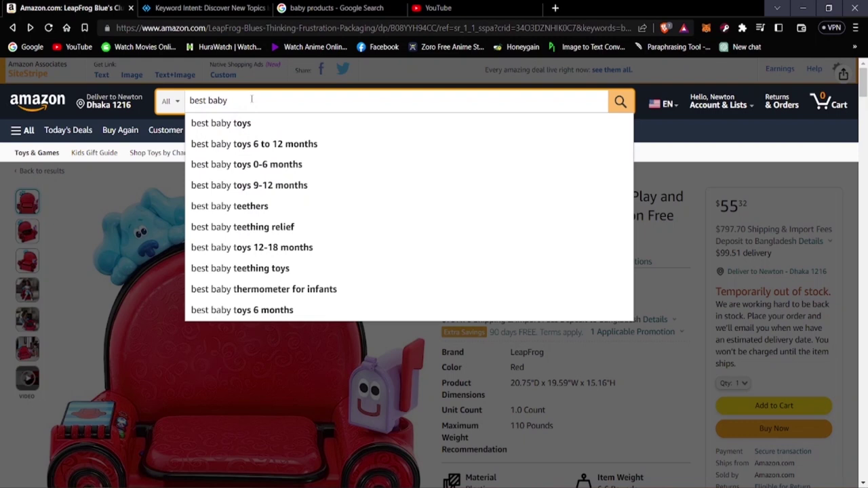
pyautogui.write('product')
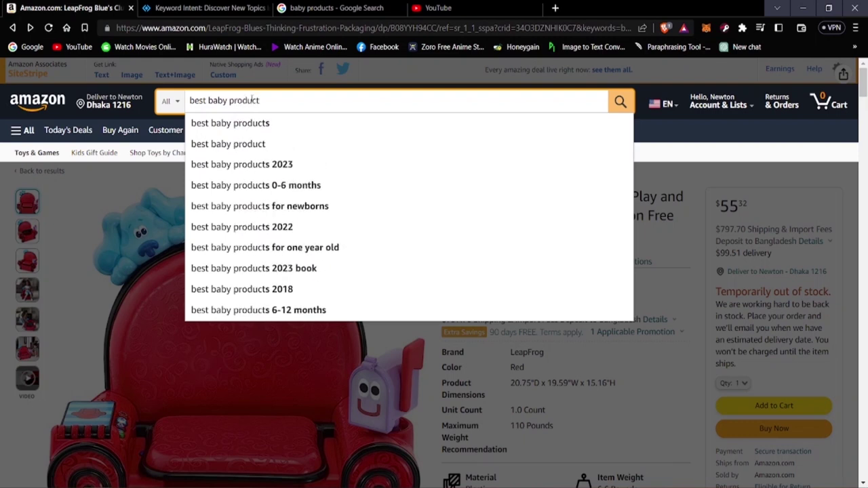
pyautogui.write('s')
pyautogui.press('Return')
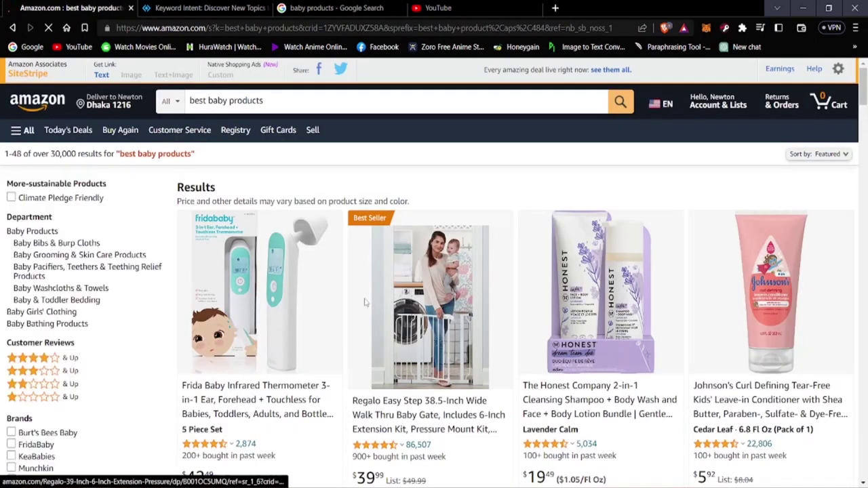
# Narrow the Amazon search to "best baby products 2023".
pyautogui.click(307, 103)
pyautogui.write('2')
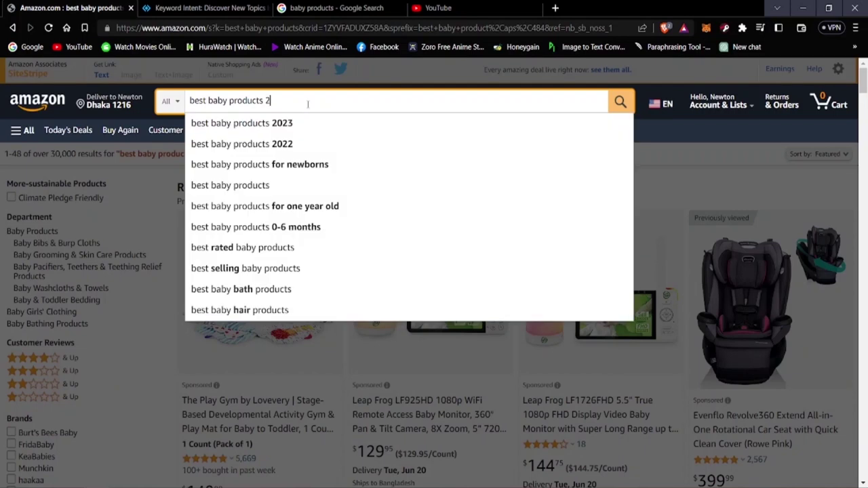
pyautogui.write('020')
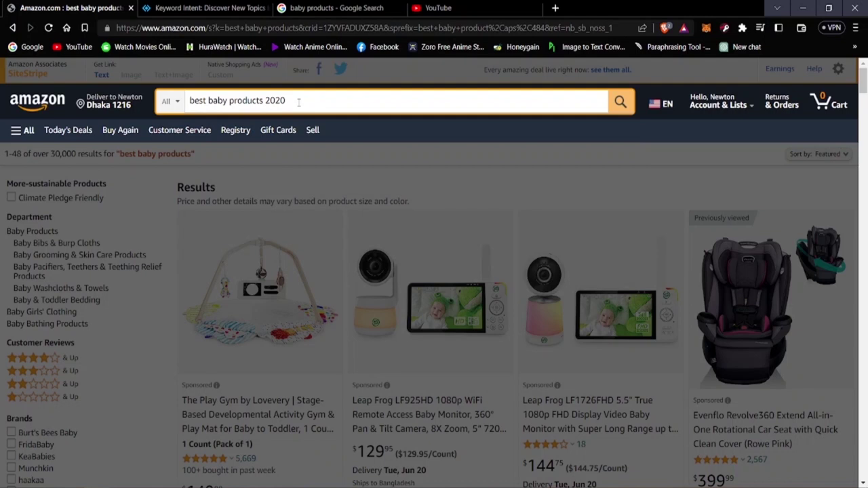
pyautogui.write('3')
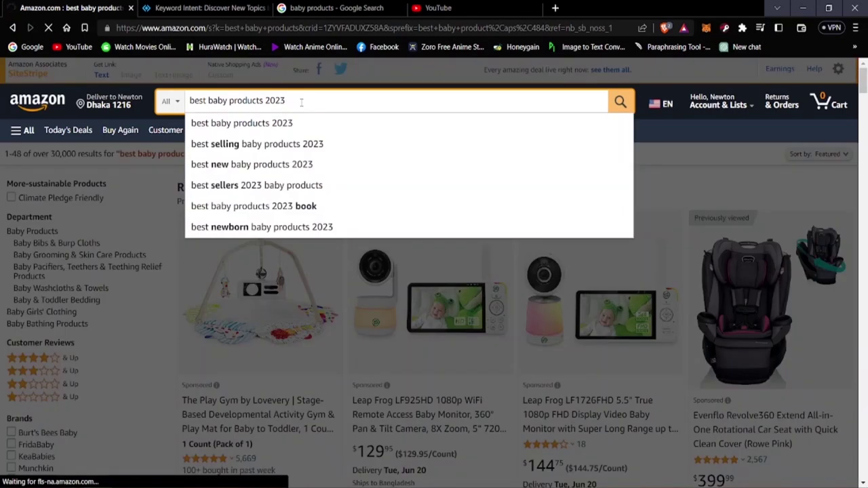
pyautogui.press('Return')
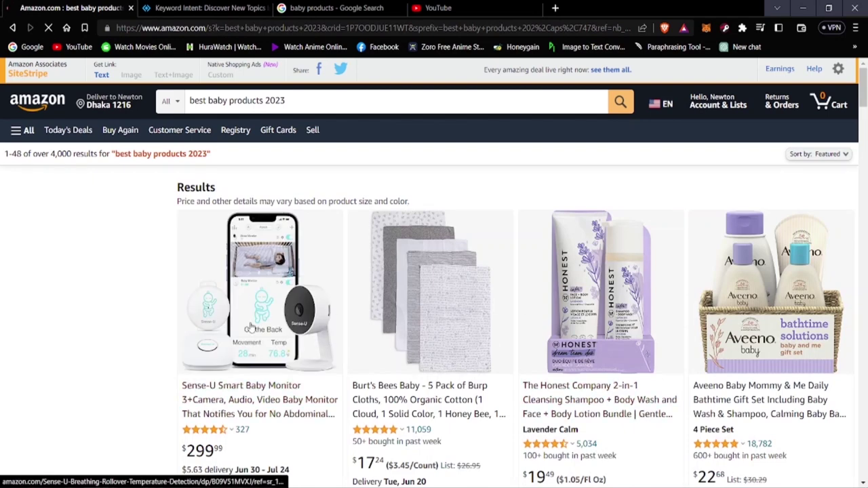
# Browse the "best baby products 2023" results and open the Sense-U Smart Baby Monitor listing.
pyautogui.scroll(-4, 249, 327)
pyautogui.scroll(3, 258, 292)
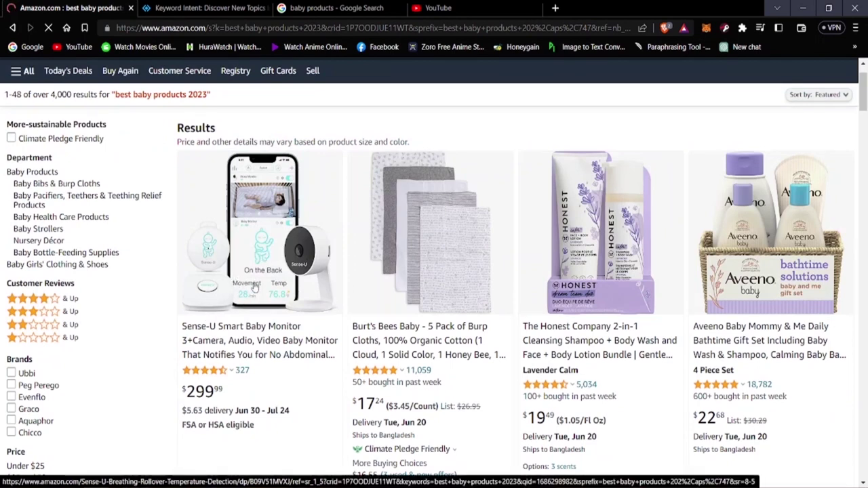
pyautogui.click(257, 274)
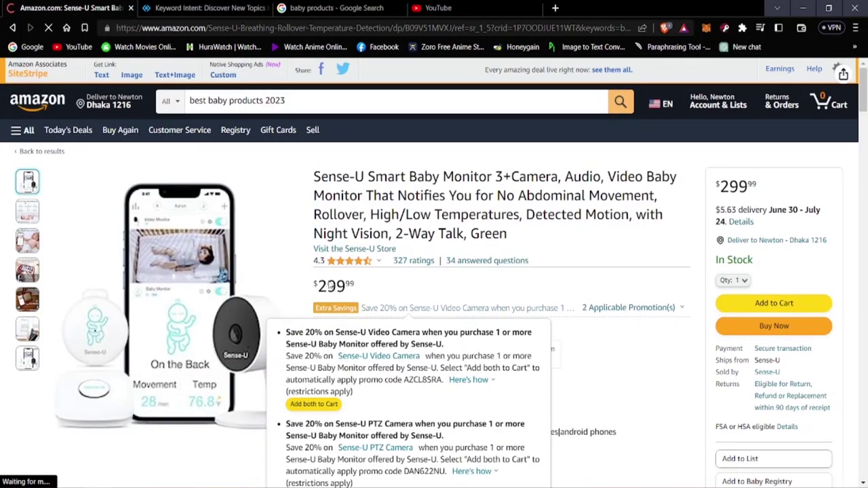
# Examine the Sense-U baby monitor's price, stock status and item description, highlighting each on the page.
pyautogui.moveTo(328, 289); pyautogui.dragTo(354, 285)
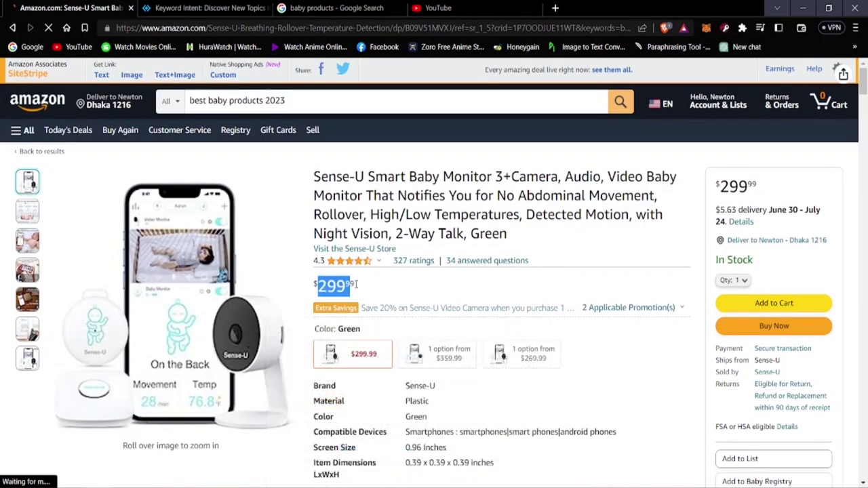
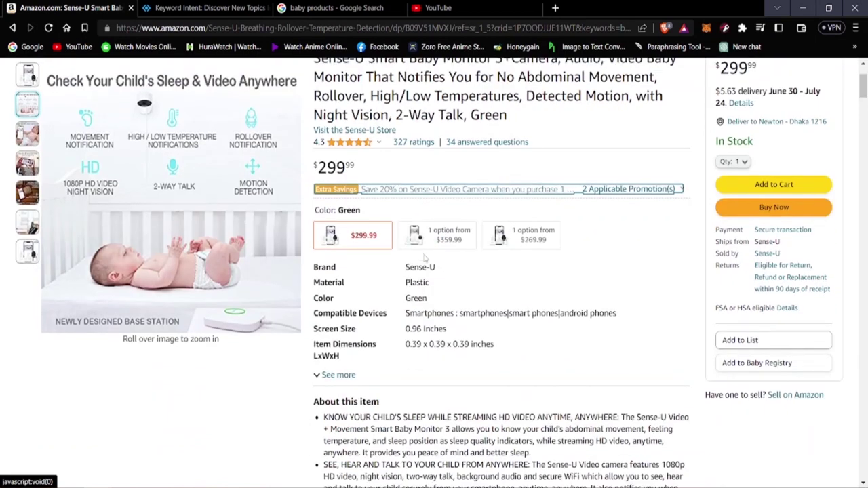
pyautogui.scroll(2, 392, 257)
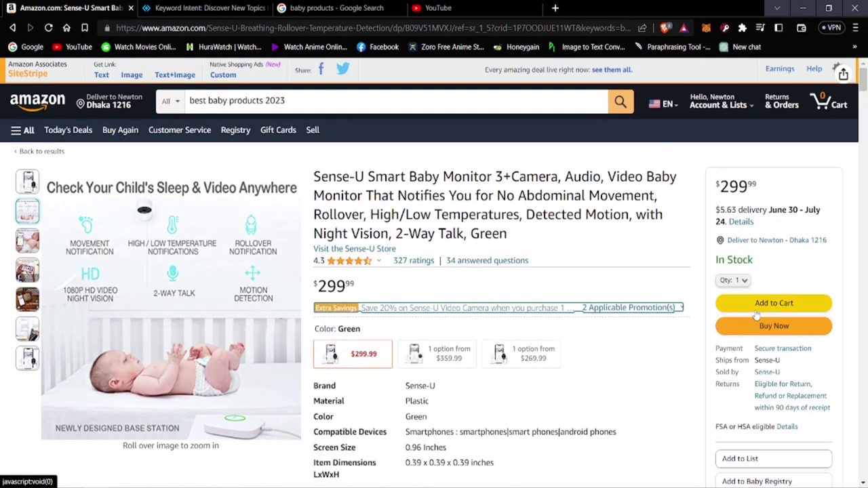
pyautogui.moveTo(753, 260); pyautogui.dragTo(717, 261)
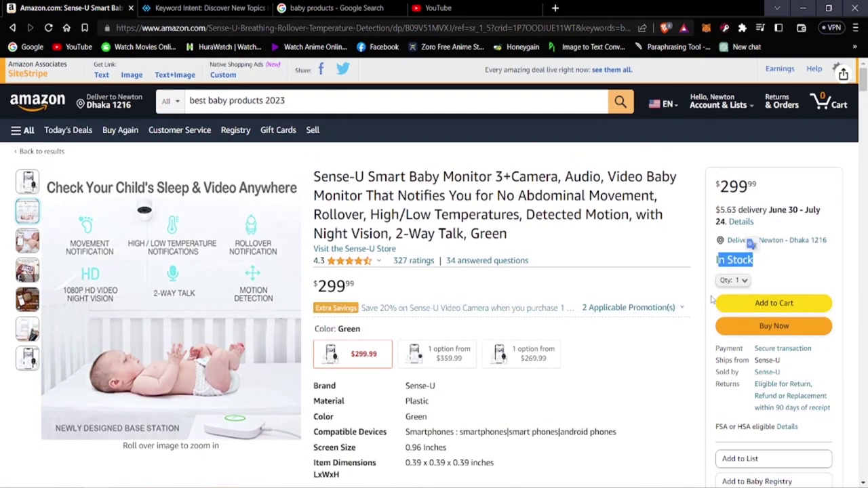
pyautogui.click(726, 291)
pyautogui.scroll(-1, 136, 258)
pyautogui.scroll(-1, 343, 441)
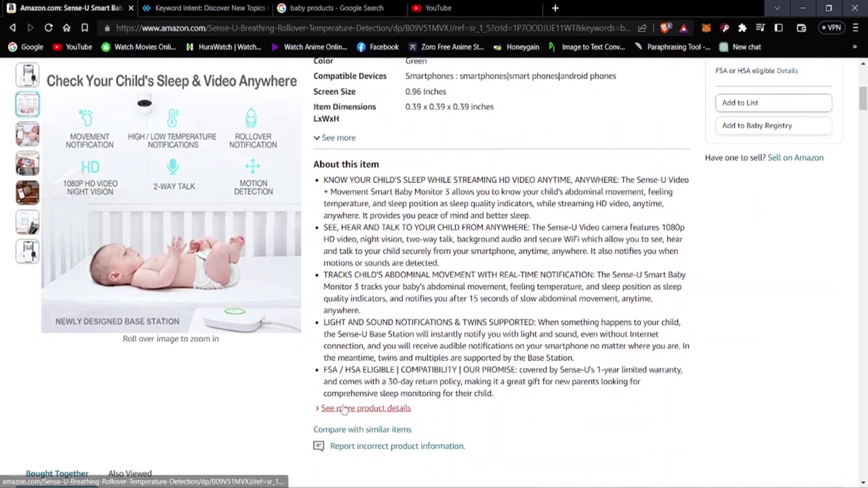
pyautogui.moveTo(322, 175); pyautogui.dragTo(407, 324)
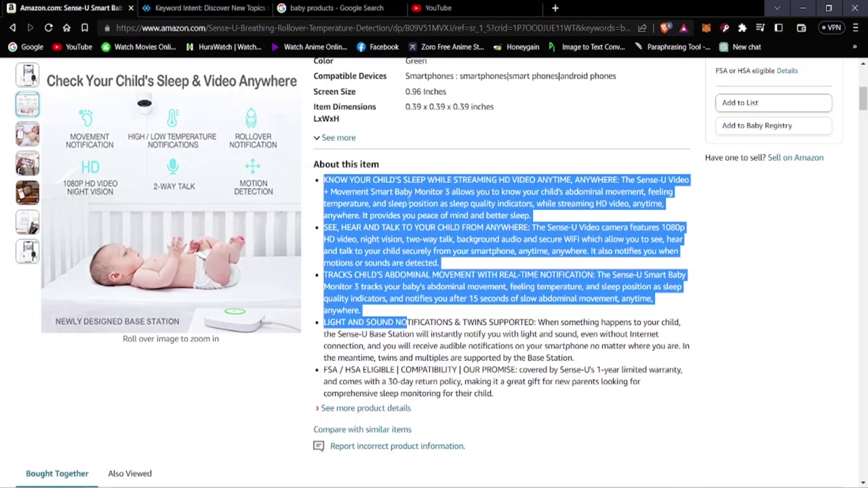
# Review the Sense-U baby monitor's item description, bought-together bundle, special offers and customer rating on its Amazon page.
pyautogui.scroll(3, 214, 289)
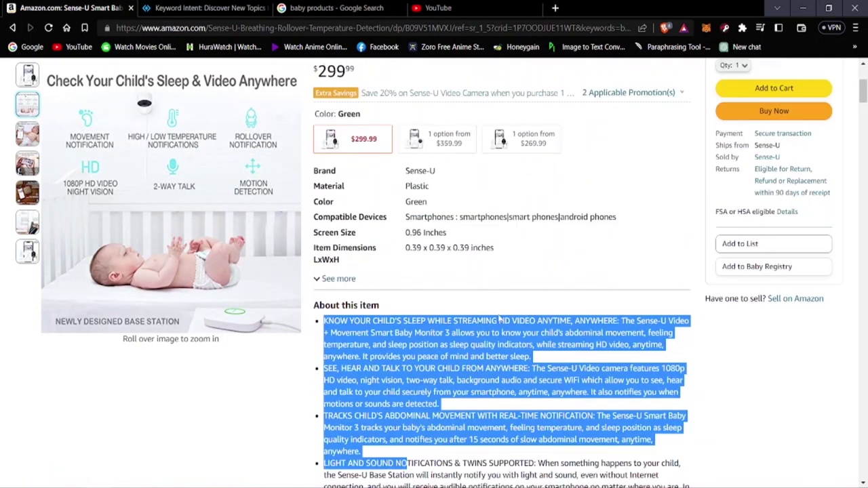
pyautogui.scroll(2, 214, 289)
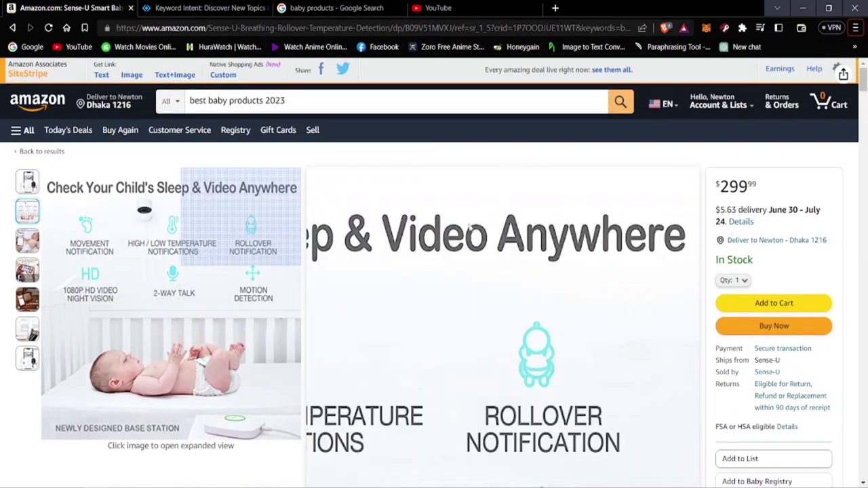
pyautogui.scroll(-5, 468, 228)
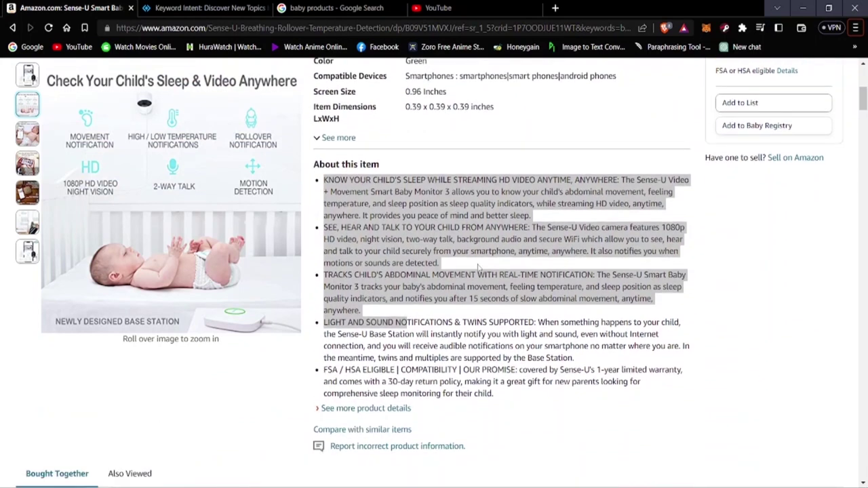
pyautogui.click(377, 319)
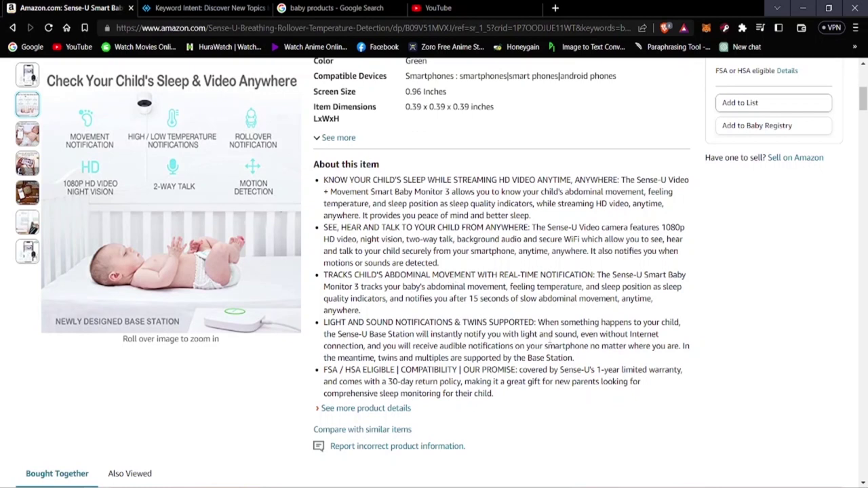
pyautogui.scroll(-3, 495, 382)
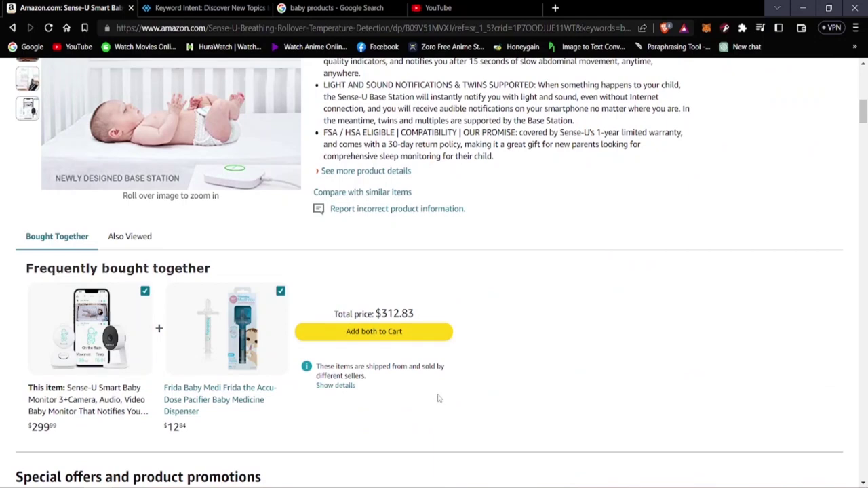
pyautogui.scroll(2, 425, 400)
pyautogui.scroll(-7, 426, 400)
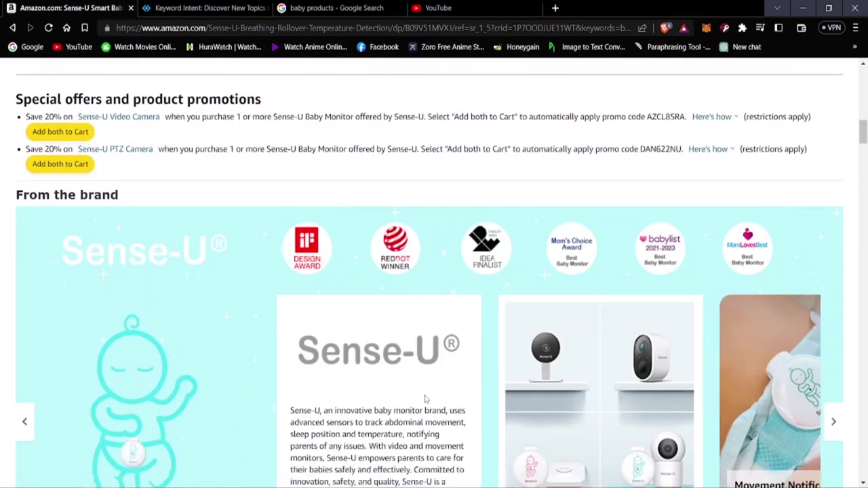
pyautogui.scroll(1, 425, 400)
pyautogui.scroll(4, 426, 400)
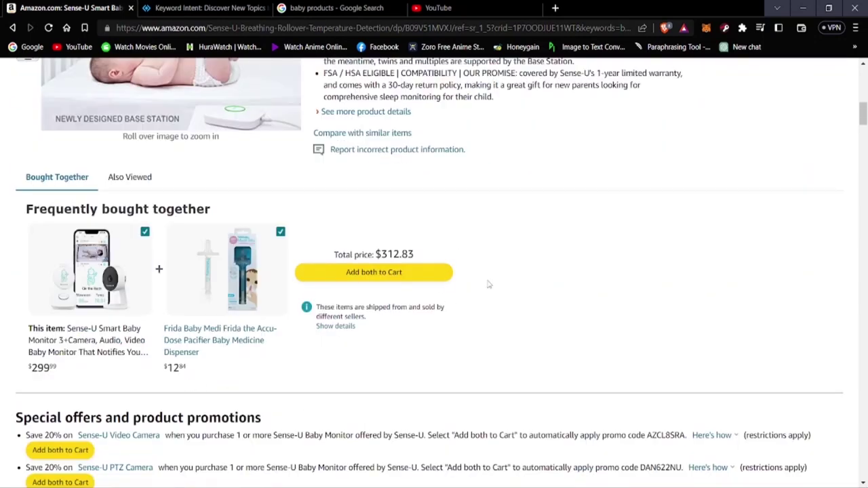
pyautogui.scroll(2, 468, 285)
pyautogui.scroll(3, 468, 286)
pyautogui.scroll(4, 457, 284)
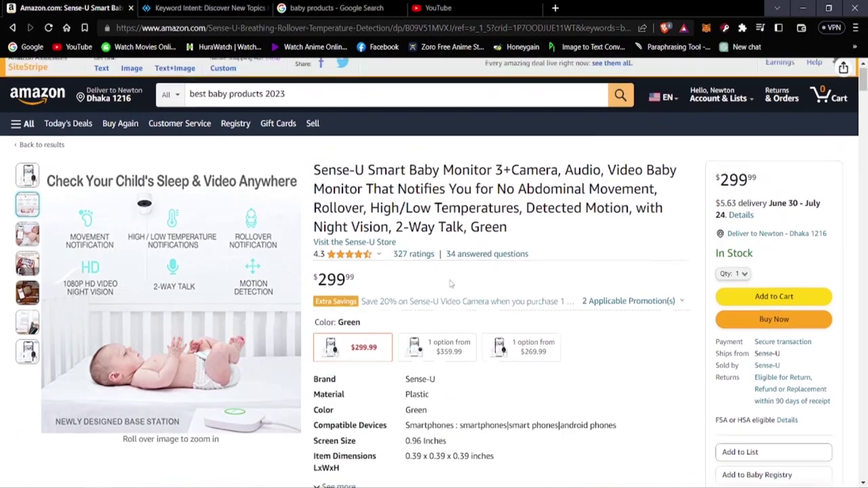
pyautogui.click(347, 260)
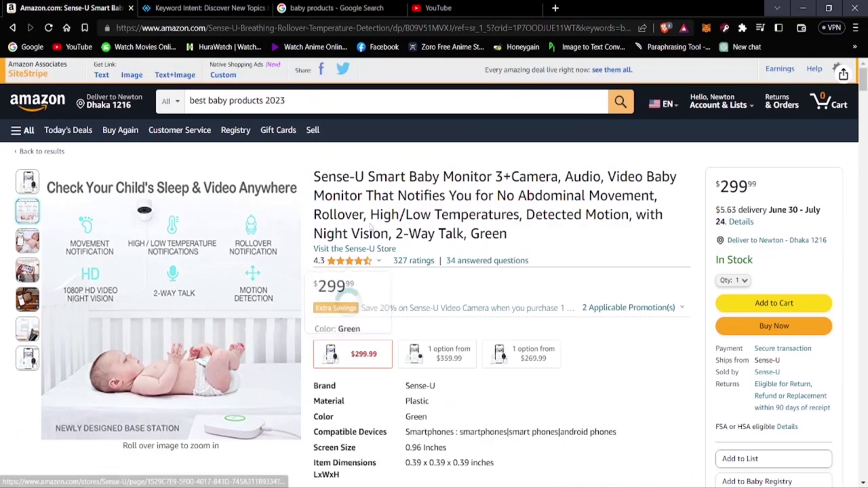
# Check the Google results and related searches for "baby products" and the keyword's volume and difficulty in Keyword Intent.
pyautogui.click(336, 7)
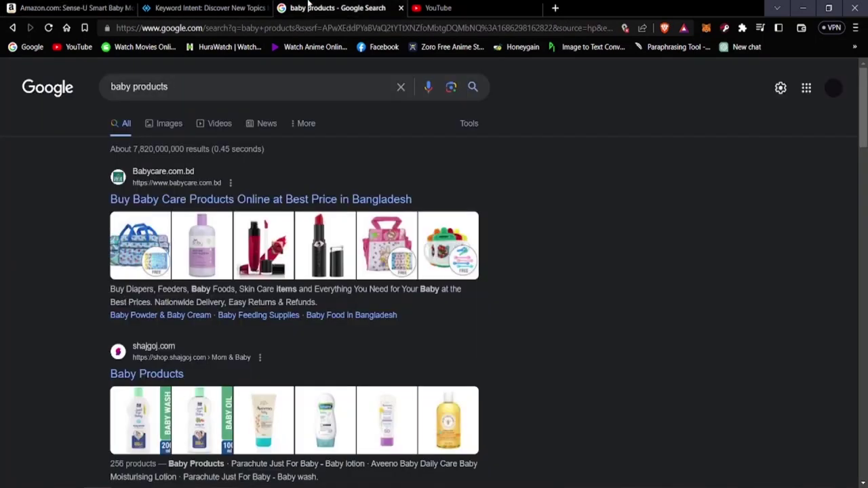
pyautogui.scroll(-6, 246, 243)
pyautogui.scroll(1, 242, 247)
pyautogui.scroll(-3, 217, 265)
pyautogui.scroll(-15, 210, 269)
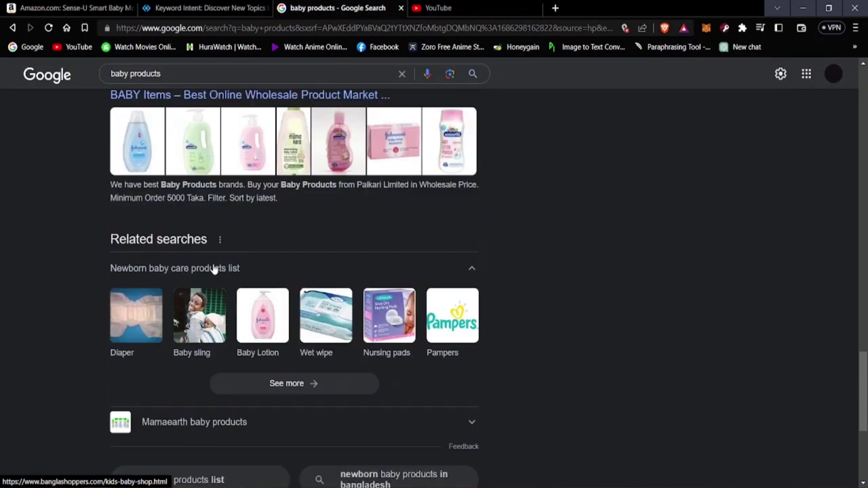
pyautogui.scroll(-4, 194, 262)
pyautogui.scroll(6, 355, 285)
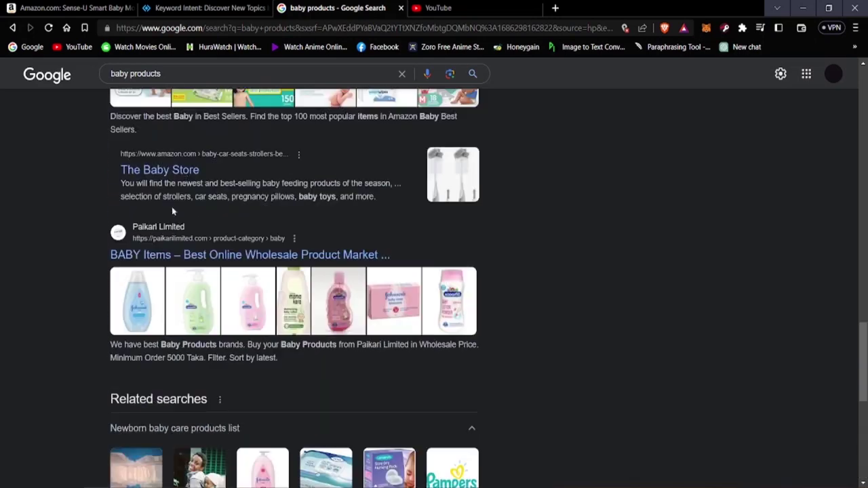
pyautogui.scroll(10, 444, 217)
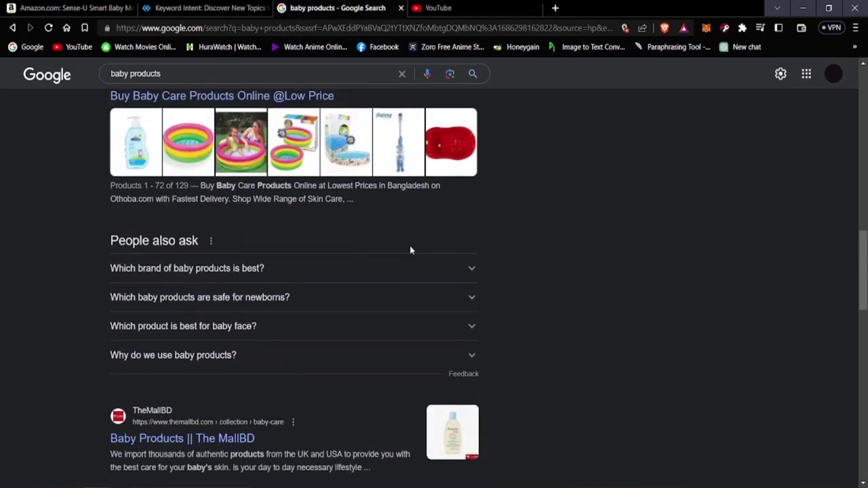
pyautogui.scroll(8, 360, 262)
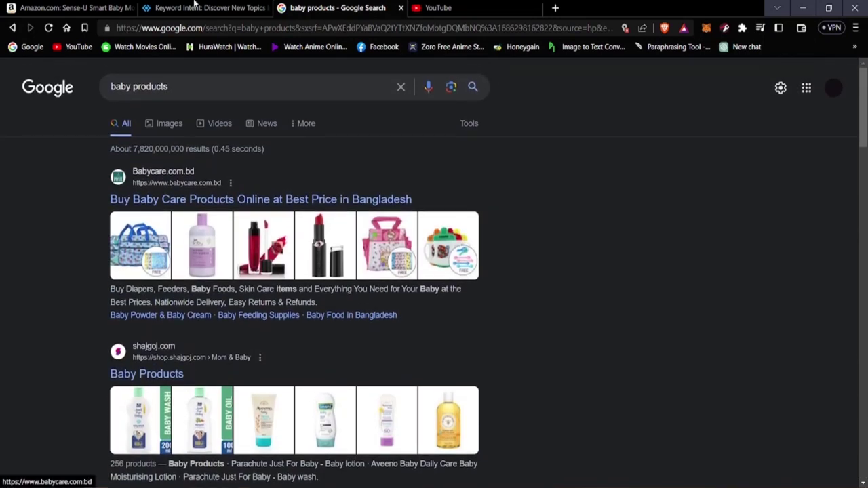
pyautogui.click(199, 6)
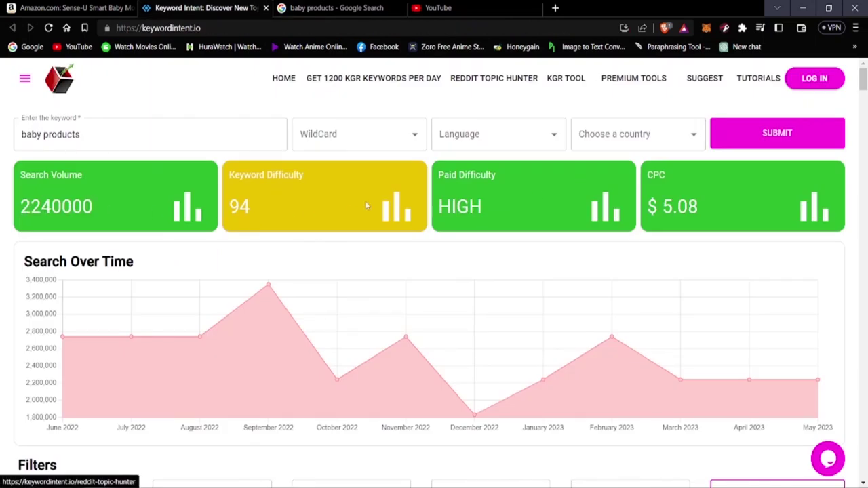
# Return to the Sense-U monitor's Amazon listing and recheck its product specifications and item description.
pyautogui.click(95, 9)
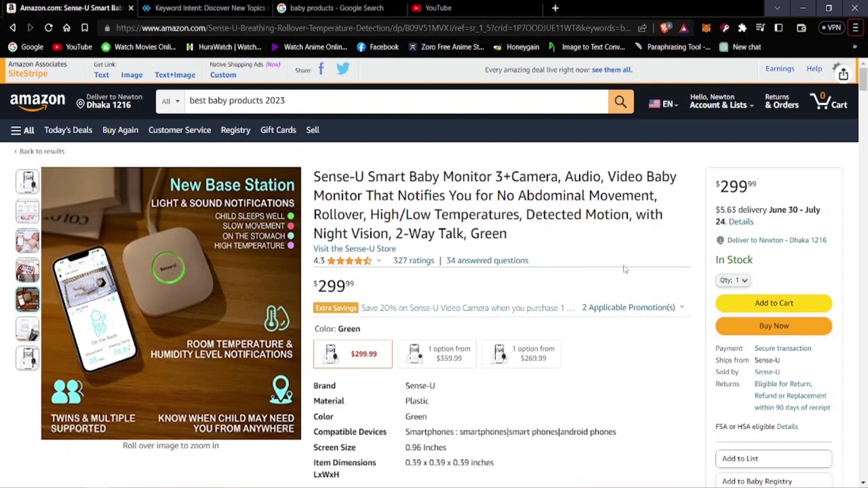
pyautogui.scroll(-4, 488, 305)
pyautogui.scroll(4, 489, 305)
pyautogui.scroll(-7, 345, 273)
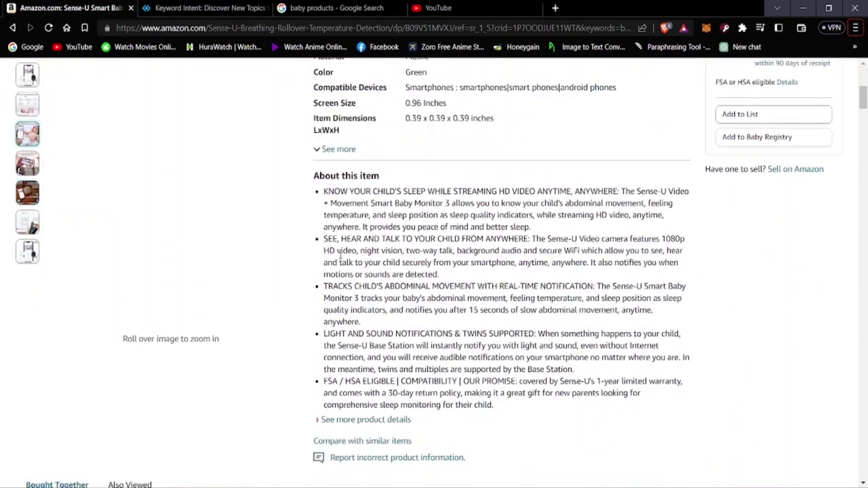
pyautogui.scroll(8, 208, 281)
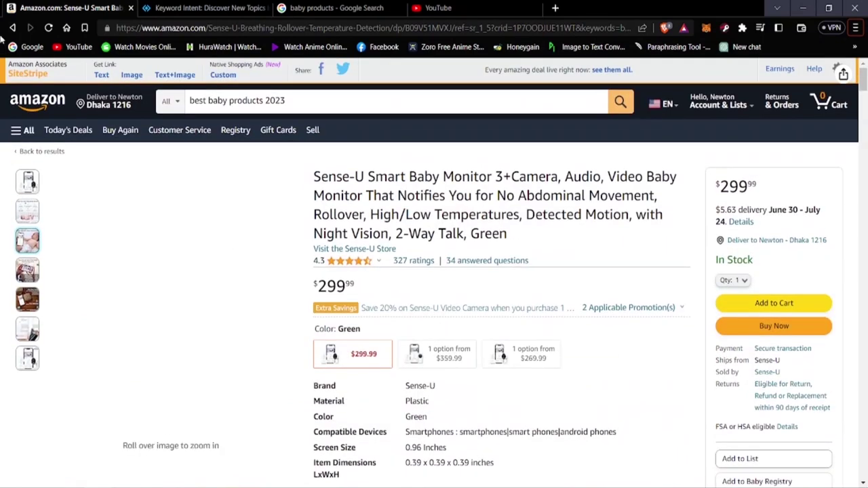
# Go back to the "best baby products 2023" results and compare the listed products, including the baby monitors.
pyautogui.click(12, 28)
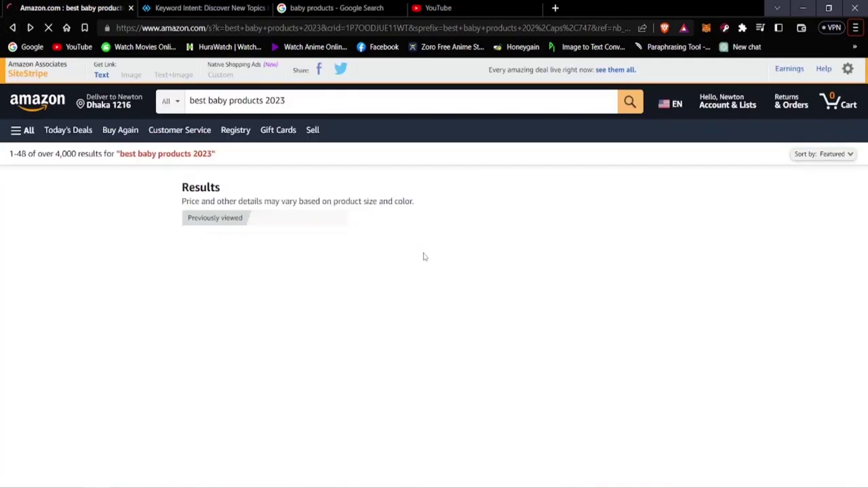
pyautogui.scroll(-3, 508, 325)
pyautogui.scroll(-10, 508, 325)
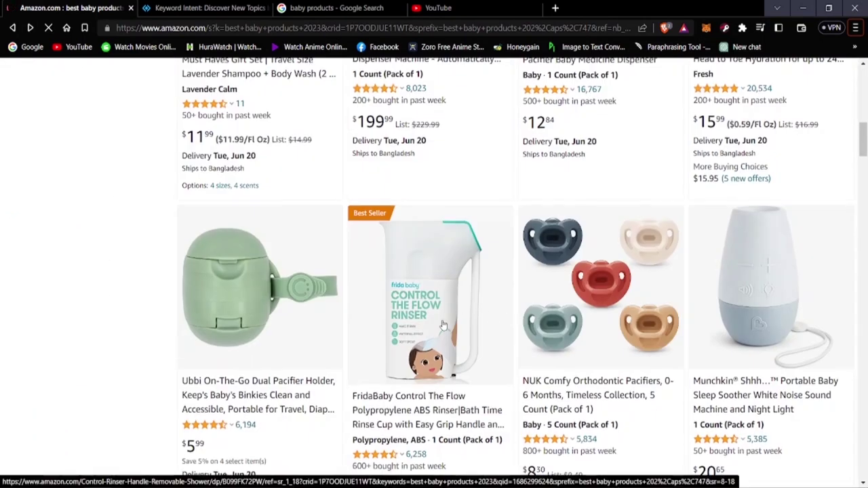
pyautogui.scroll(4, 429, 324)
pyautogui.scroll(-9, 429, 324)
pyautogui.scroll(12, 429, 324)
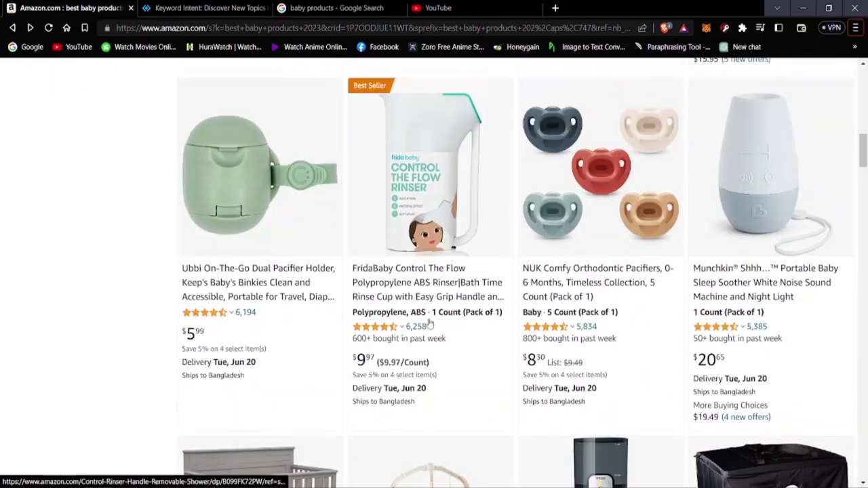
pyautogui.scroll(3, 429, 324)
pyautogui.scroll(-3, 407, 319)
pyautogui.scroll(3, 366, 305)
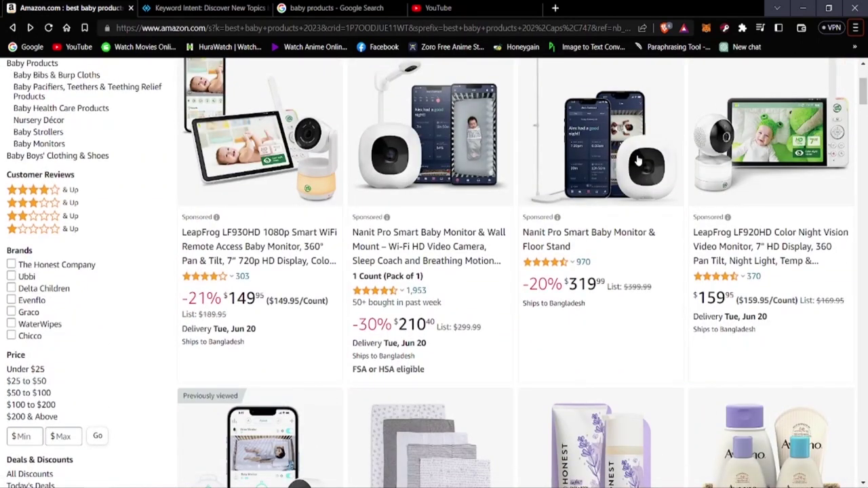
pyautogui.scroll(3, 447, 207)
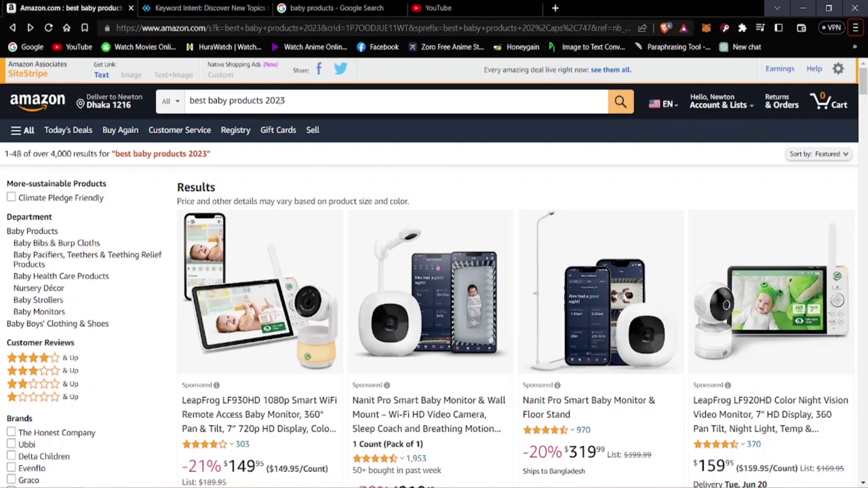
# Clear the Amazon search phrase and check the suggested searches without choosing one.
pyautogui.moveTo(294, 100); pyautogui.dragTo(196, 111)
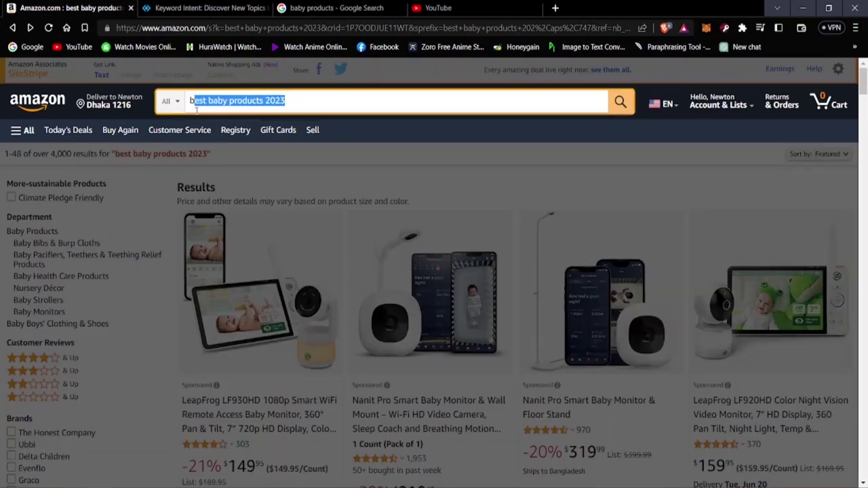
pyautogui.press('BackSpace')
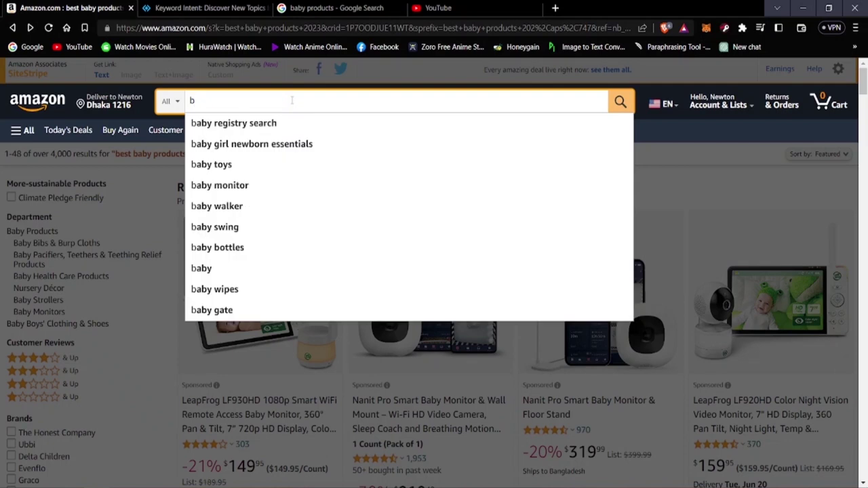
pyautogui.press('BackSpace')
pyautogui.click(150, 118)
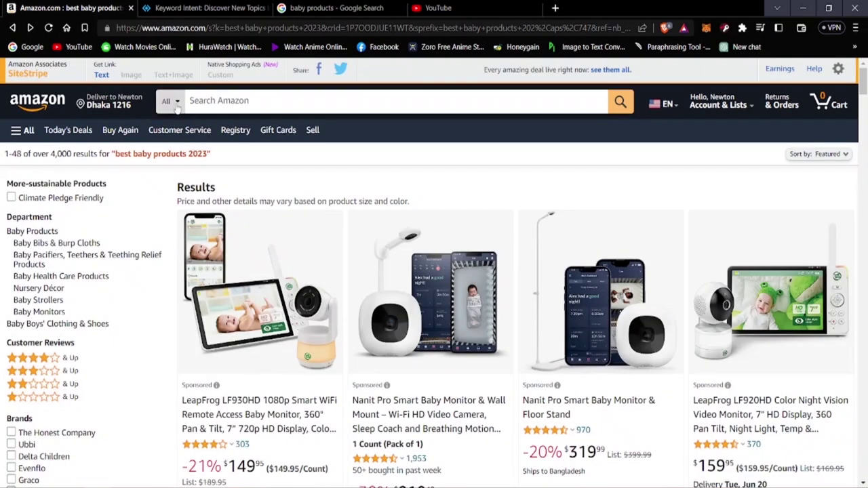
pyautogui.click(319, 105)
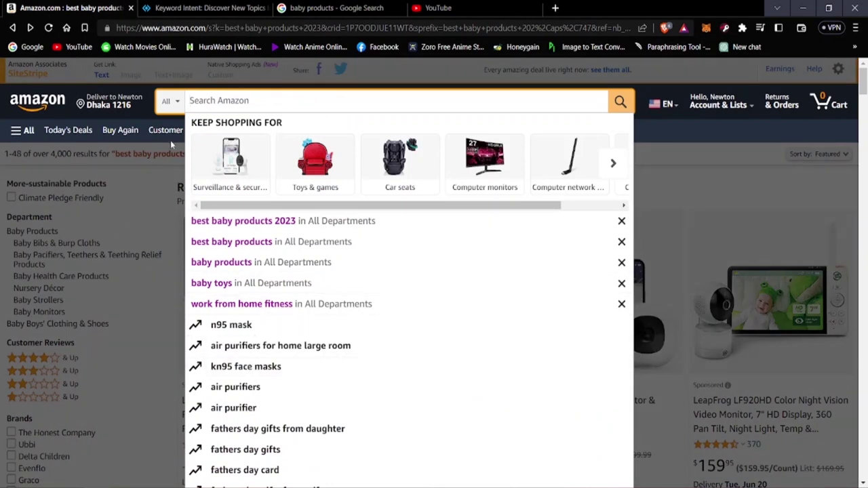
pyautogui.click(155, 126)
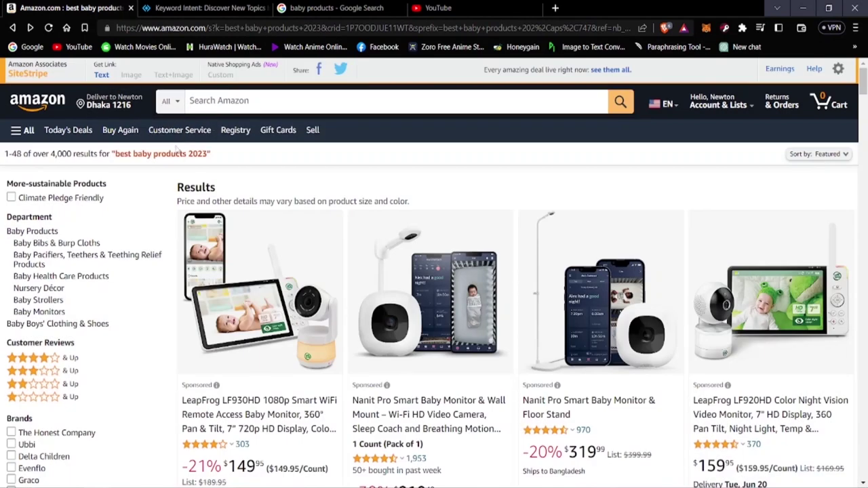
# Examine the products, prices and ratings further down the "best baby products 2023" results.
pyautogui.scroll(-7, 178, 150)
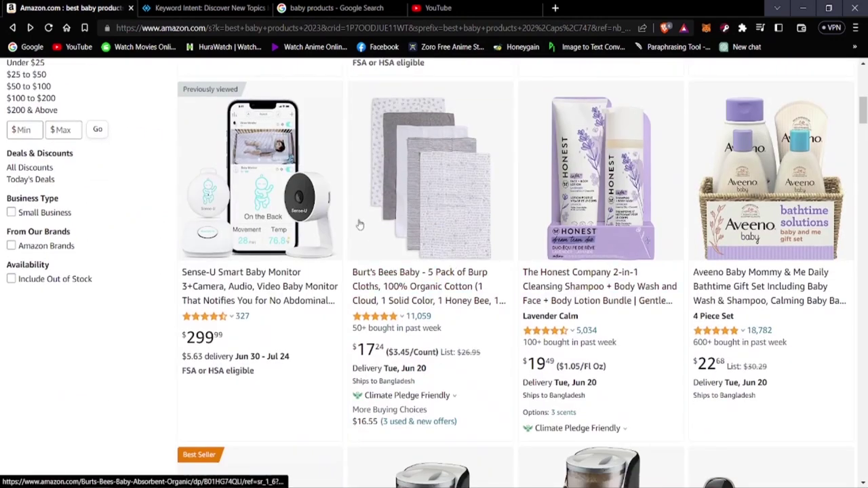
pyautogui.scroll(-3, 281, 234)
pyautogui.scroll(-5, 531, 316)
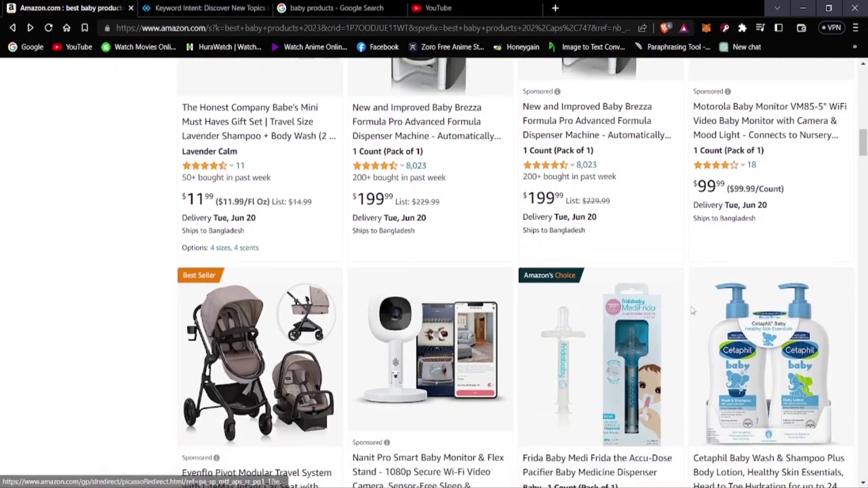
pyautogui.scroll(-3, 344, 301)
pyautogui.scroll(3, 278, 339)
pyautogui.scroll(-5, 284, 325)
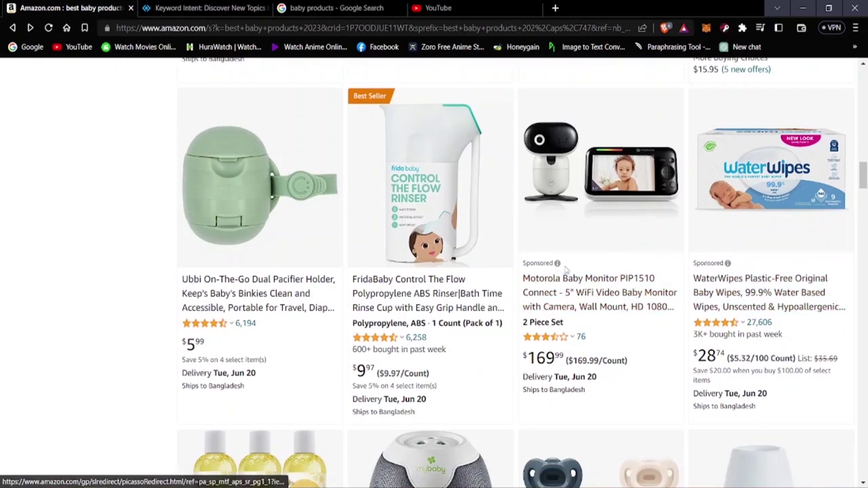
pyautogui.scroll(-3, 565, 270)
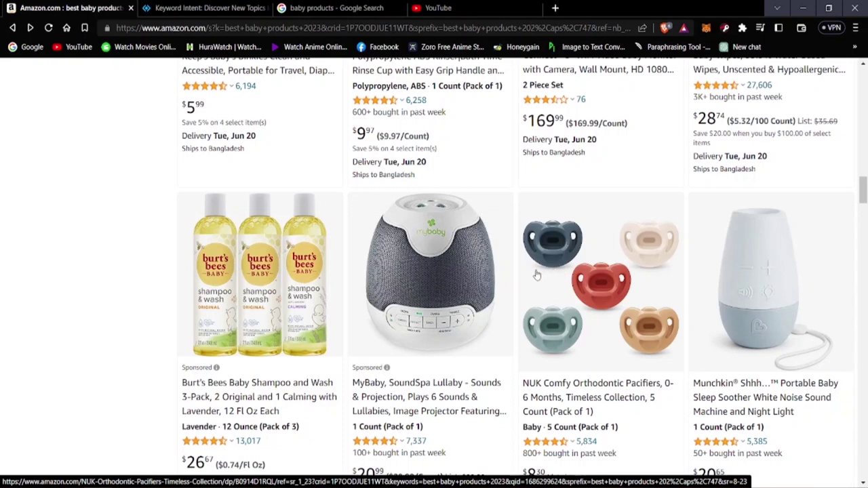
pyautogui.scroll(-5, 536, 275)
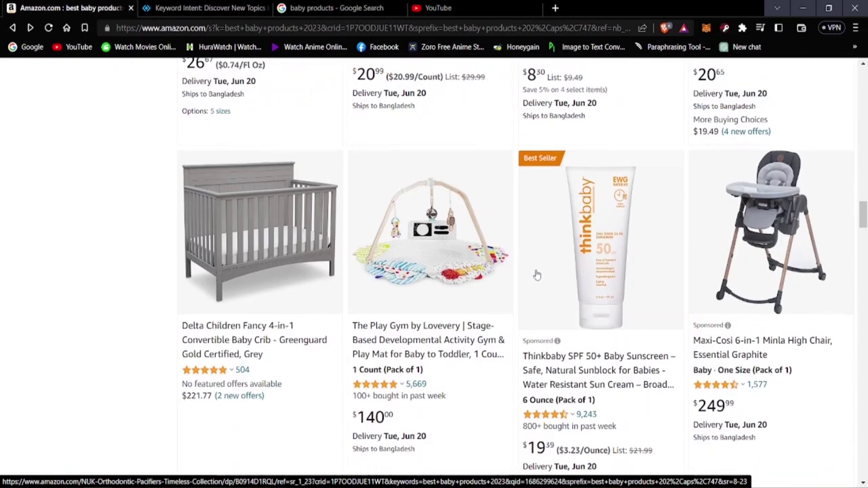
pyautogui.scroll(-3, 536, 275)
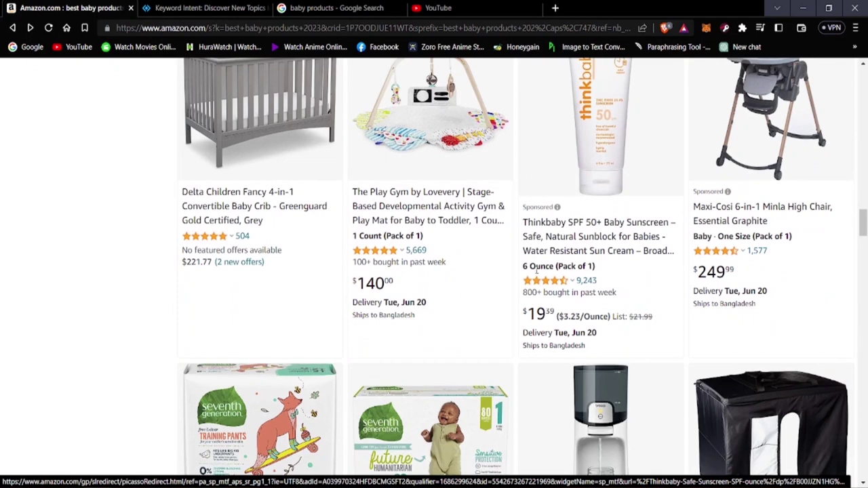
pyautogui.scroll(-3, 533, 270)
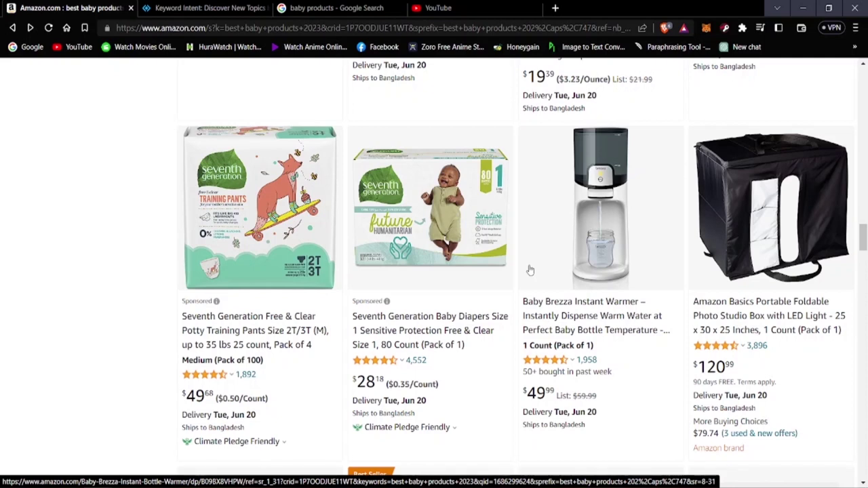
# Look back over the products, prices and ratings higher up in the "best baby products 2023" results.
pyautogui.scroll(8, 519, 413)
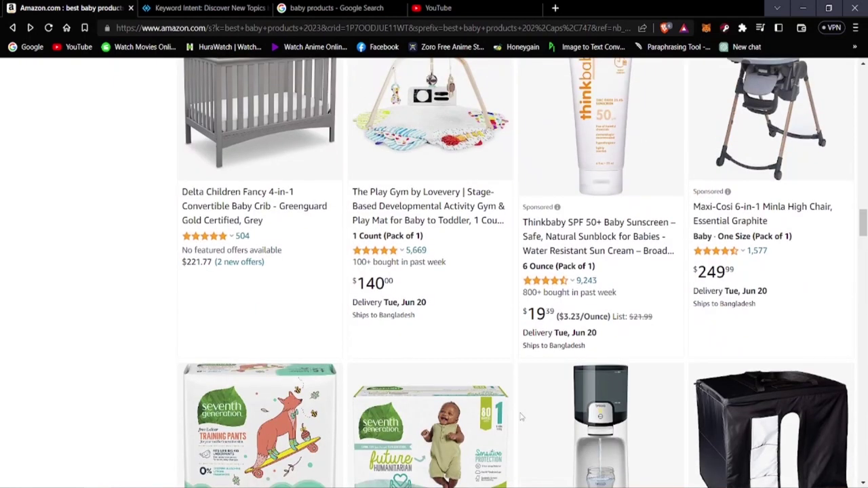
pyautogui.scroll(10, 438, 401)
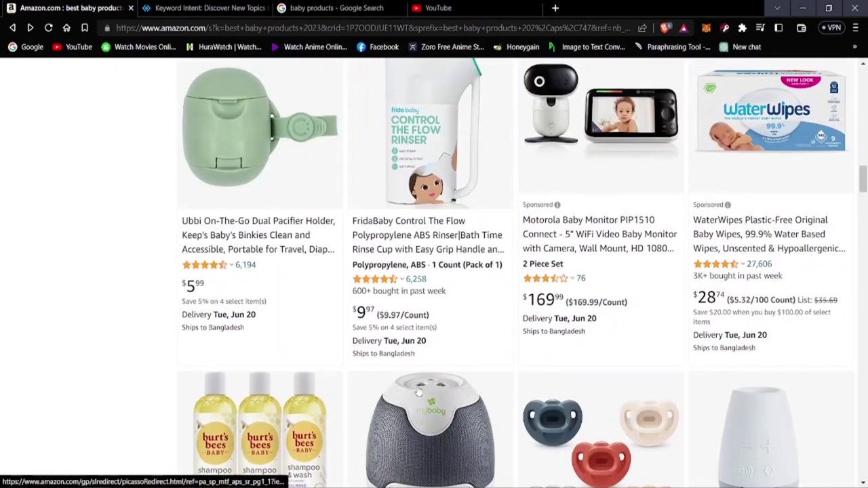
pyautogui.scroll(7, 398, 384)
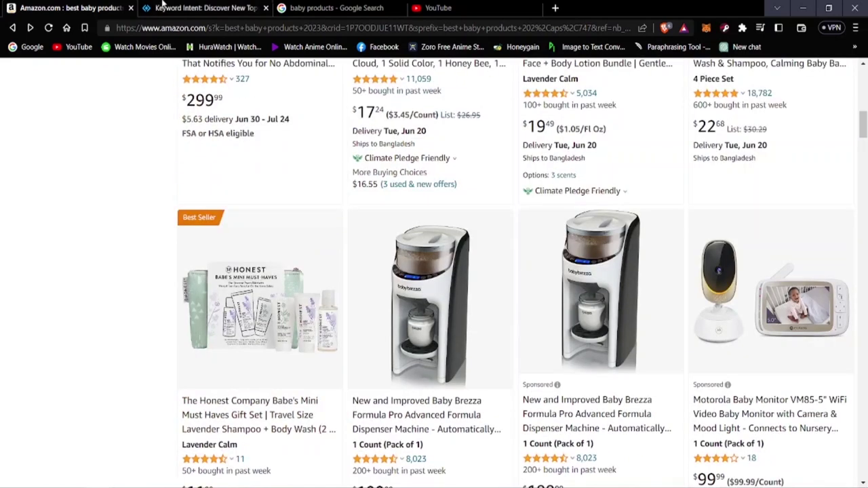
# Switch to Keyword Intent and run a keyword search for "Lawn and Gardening" without choosing a country.
pyautogui.click(163, 7)
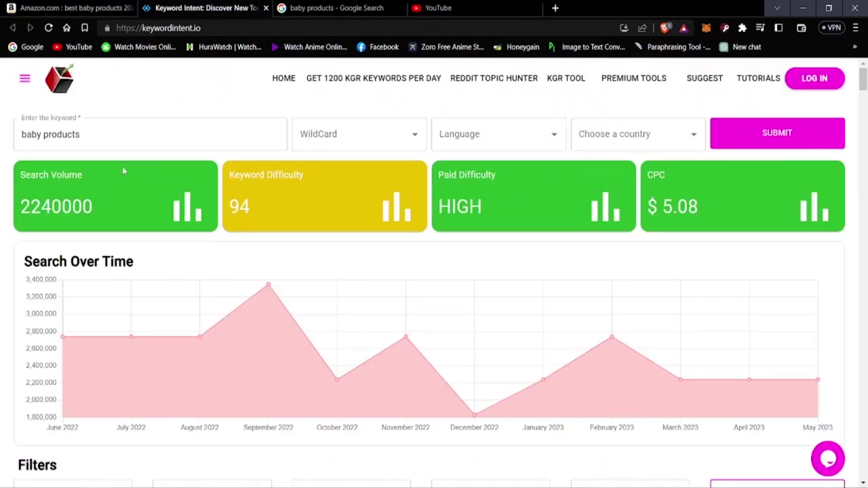
pyautogui.click(110, 129)
pyautogui.hotkey('ctrl', 'shift', 'Left')
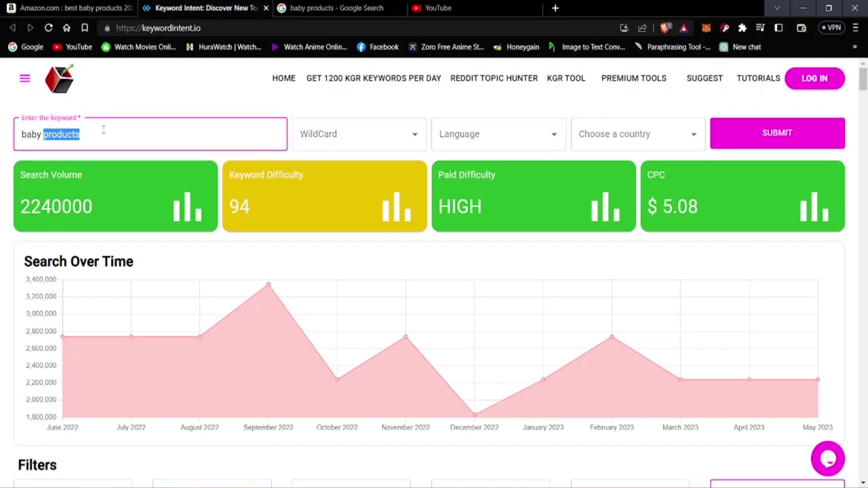
pyautogui.moveTo(95, 133); pyautogui.dragTo(2, 136)
pyautogui.press('BackSpace')
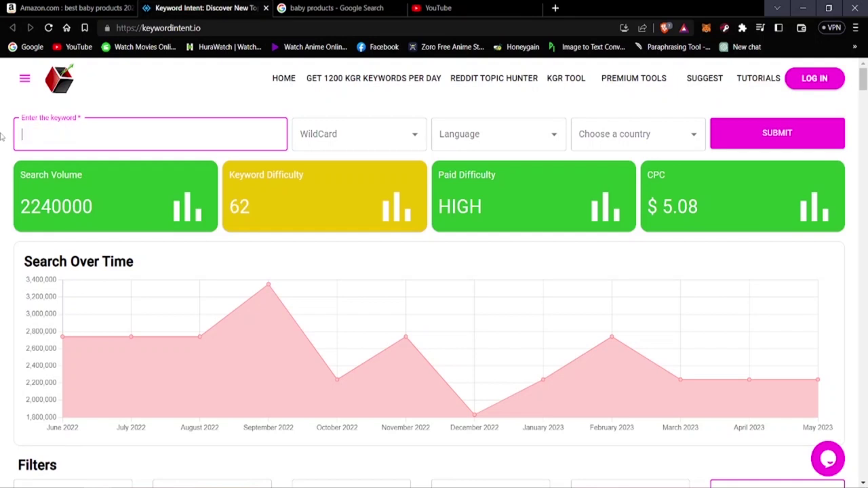
pyautogui.write('Lawn and Garde')
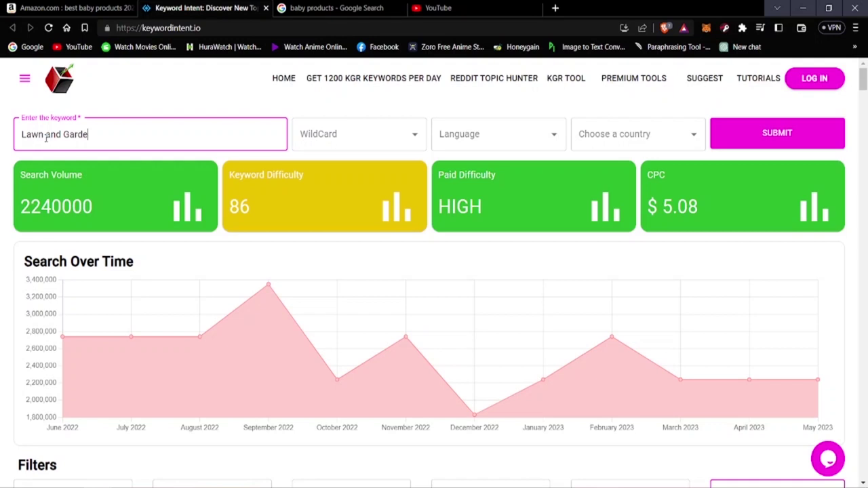
pyautogui.write('ning')
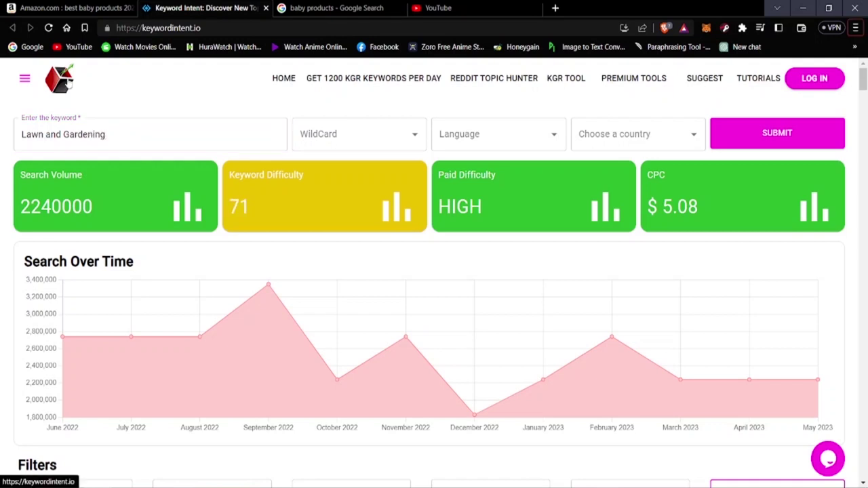
pyautogui.click(692, 135)
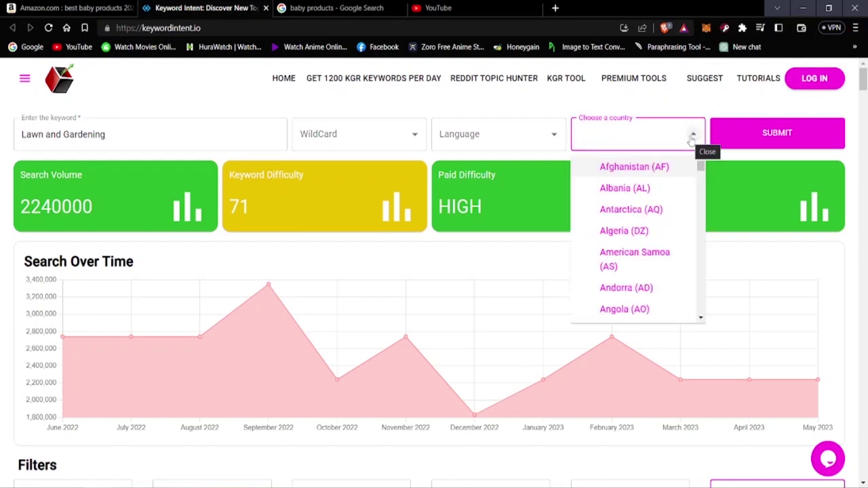
pyautogui.click(667, 107)
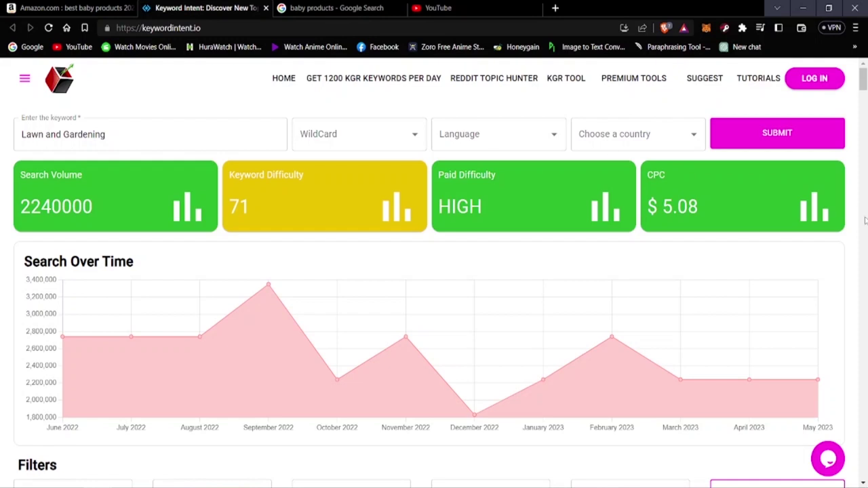
pyautogui.click(785, 133)
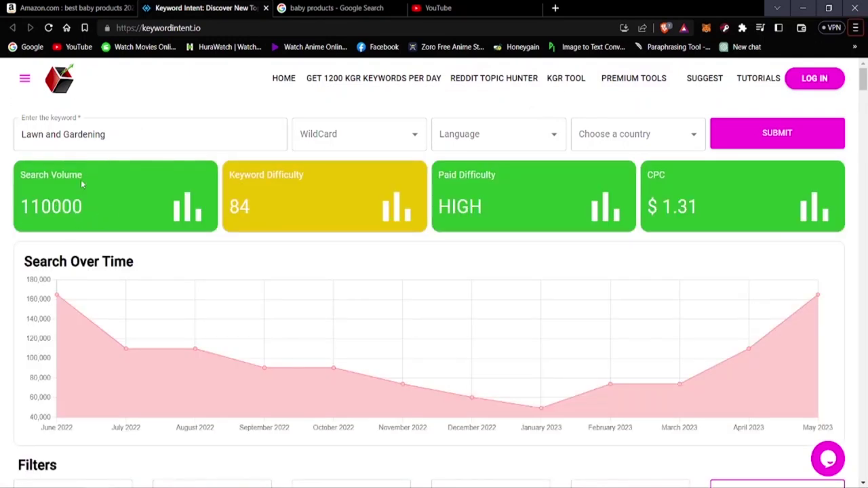
# Check the search volume and the search trend over time for "Lawn and Gardening".
pyautogui.moveTo(22, 207); pyautogui.dragTo(85, 213)
pyautogui.click(150, 214)
pyautogui.scroll(-3, 313, 236)
pyautogui.scroll(-2, 285, 230)
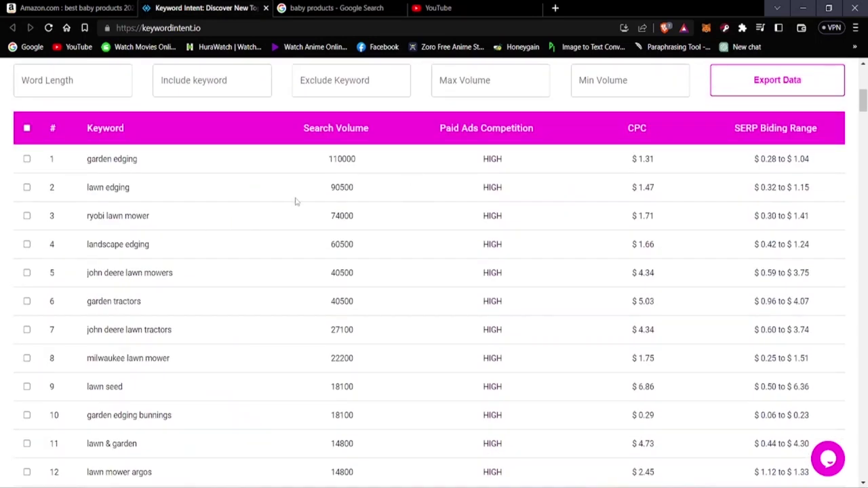
pyautogui.scroll(2, 116, 248)
pyautogui.scroll(1, 97, 252)
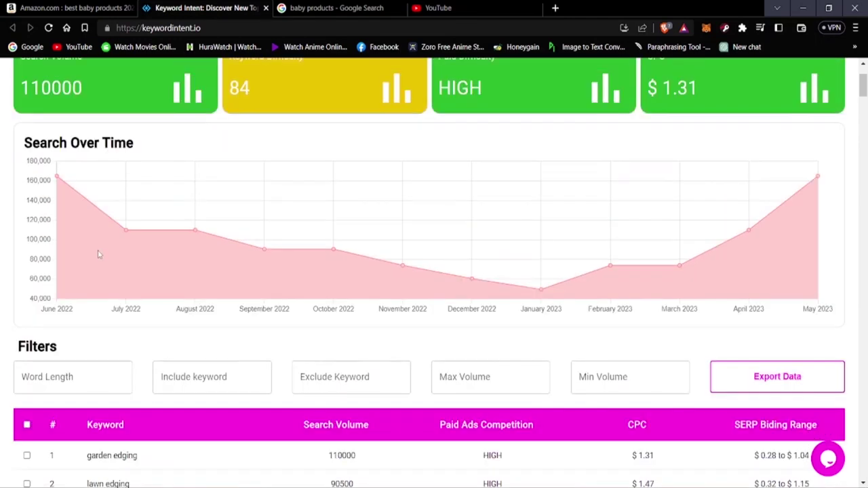
# Examine the top related lawn and garden keywords, including "garden edging", with their volumes and competition.
pyautogui.scroll(-2, 103, 257)
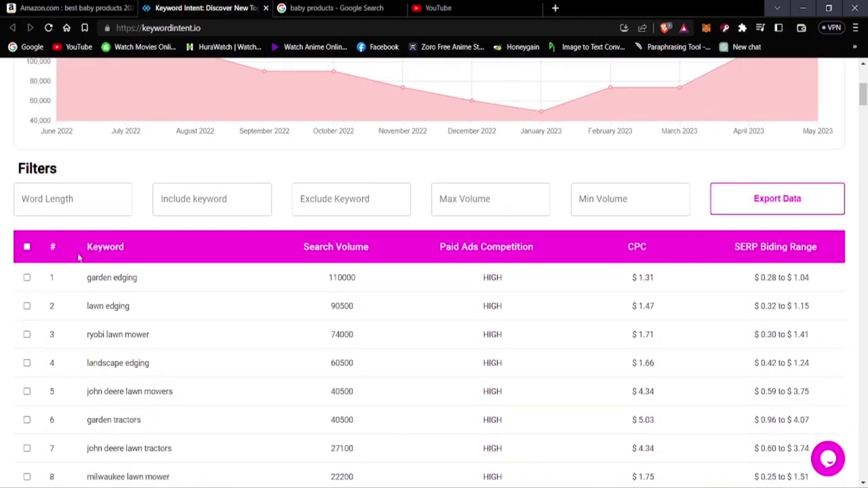
pyautogui.scroll(-1, 89, 306)
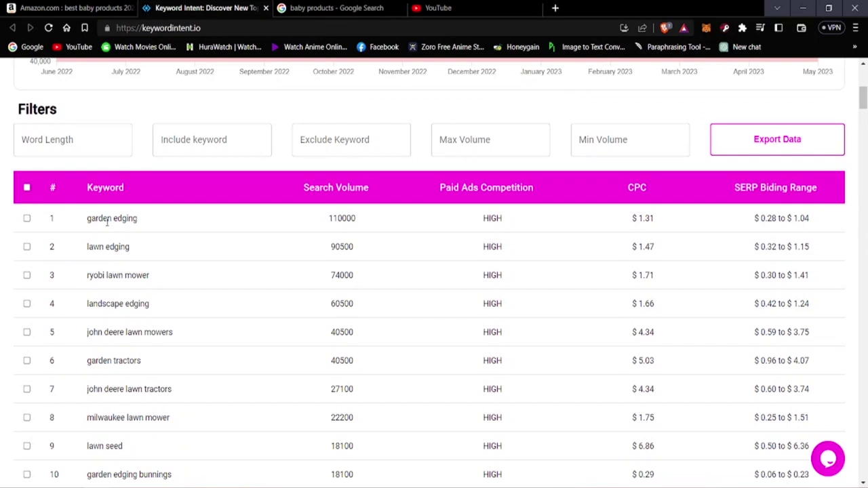
pyautogui.moveTo(94, 224); pyautogui.dragTo(130, 236)
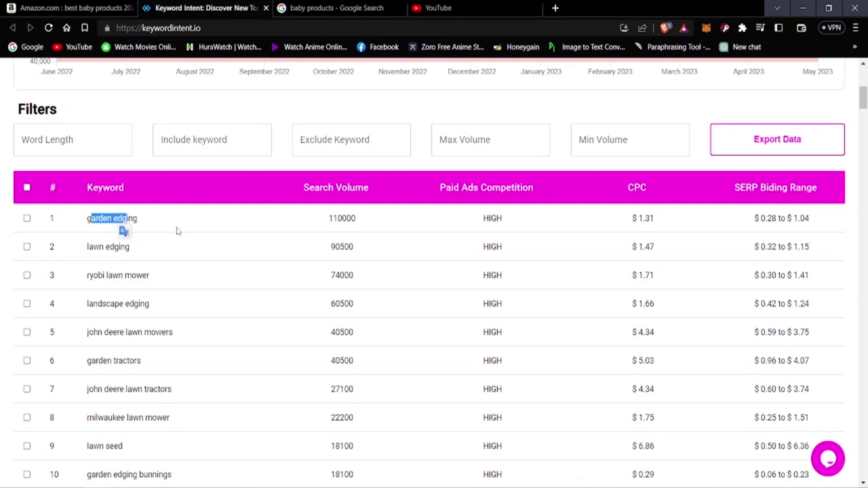
pyautogui.click(147, 241)
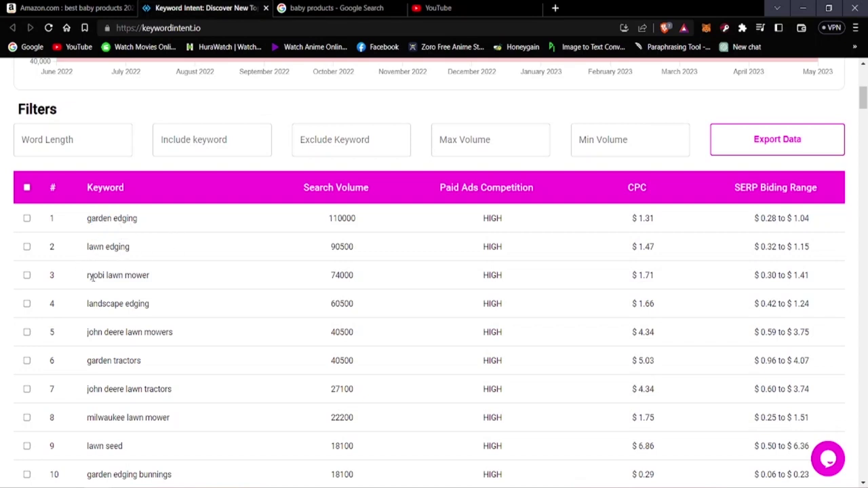
# Copy the keyword "ryobi lawn mower" from the related keyword list.
pyautogui.moveTo(92, 279); pyautogui.dragTo(131, 278)
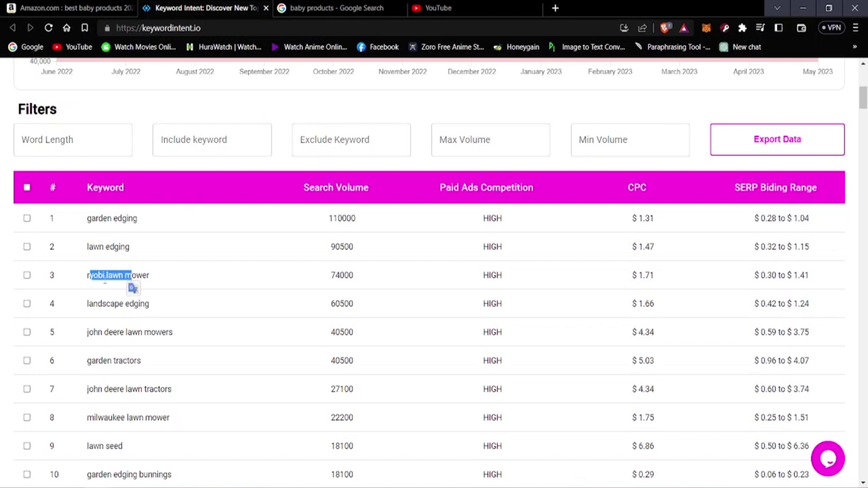
pyautogui.click(159, 283)
pyautogui.moveTo(91, 278); pyautogui.dragTo(86, 277)
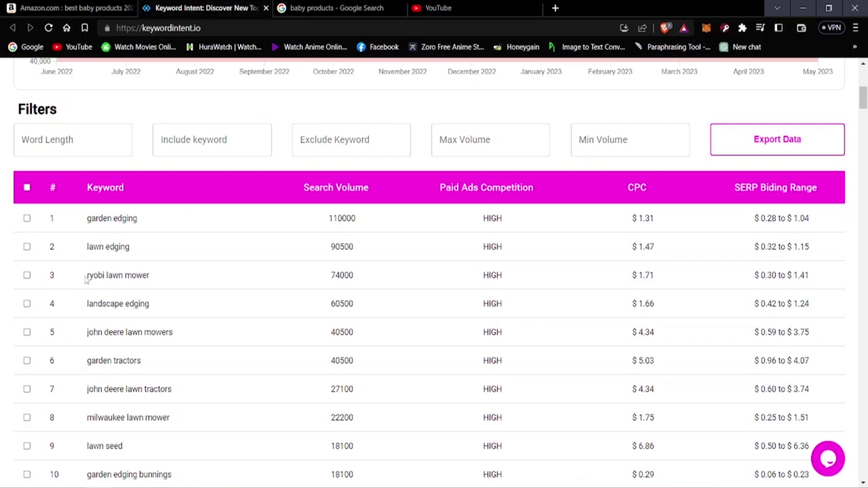
pyautogui.moveTo(87, 278); pyautogui.dragTo(147, 284)
pyautogui.rightClick(143, 284)
pyautogui.rightClick(135, 274)
pyautogui.click(173, 345)
# Switch to Amazon and search for the copied keyword "ryobi lawn mower".
pyautogui.click(95, 5)
pyautogui.scroll(10, 115, 320)
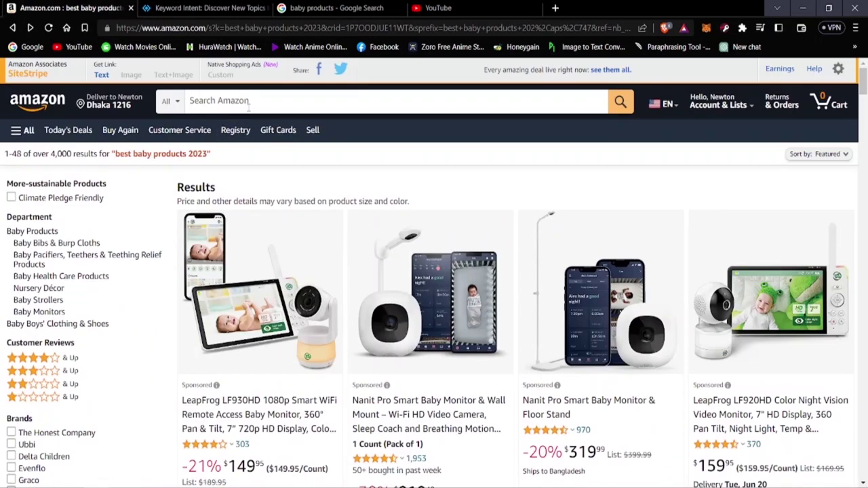
pyautogui.click(248, 106)
pyautogui.rightClick(248, 106)
pyautogui.click(281, 199)
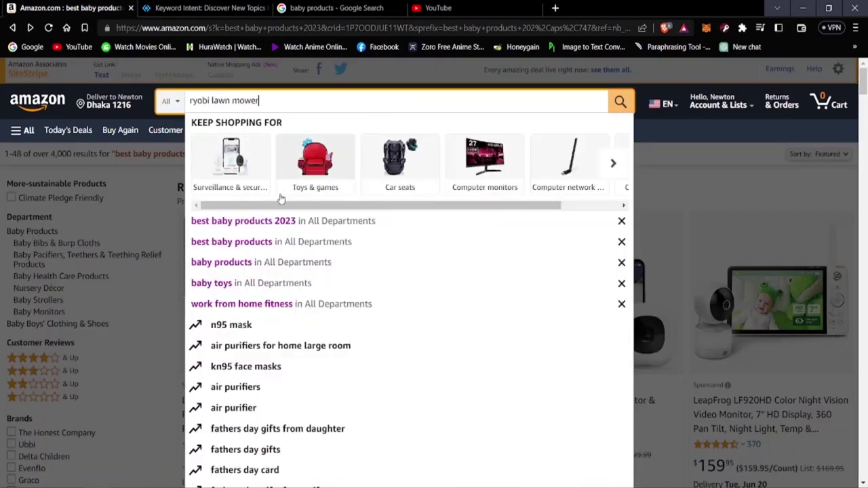
pyautogui.press('Return')
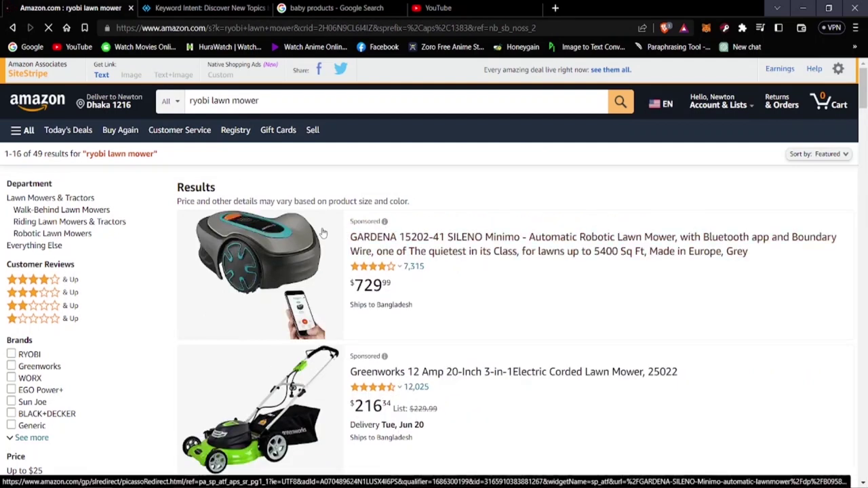
# Check the Greenworks 12 Amp 20-inch corded lawn mower's listing and return to the search results.
pyautogui.scroll(-2, 288, 325)
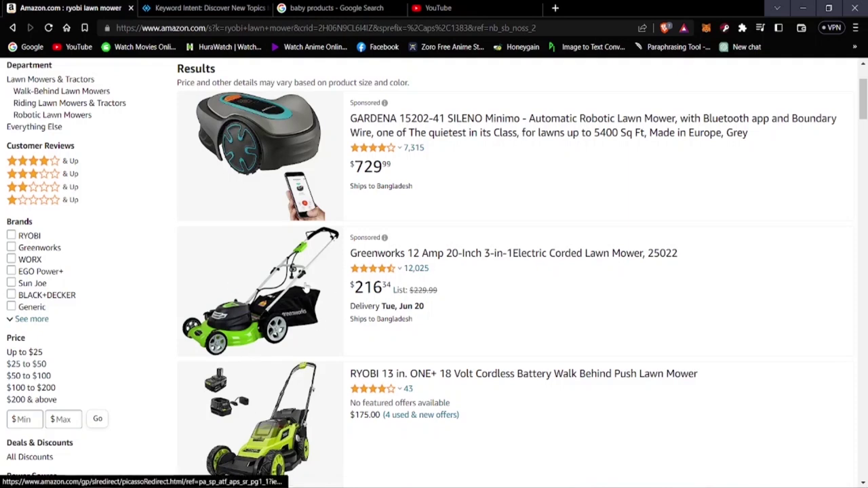
pyautogui.click(268, 296)
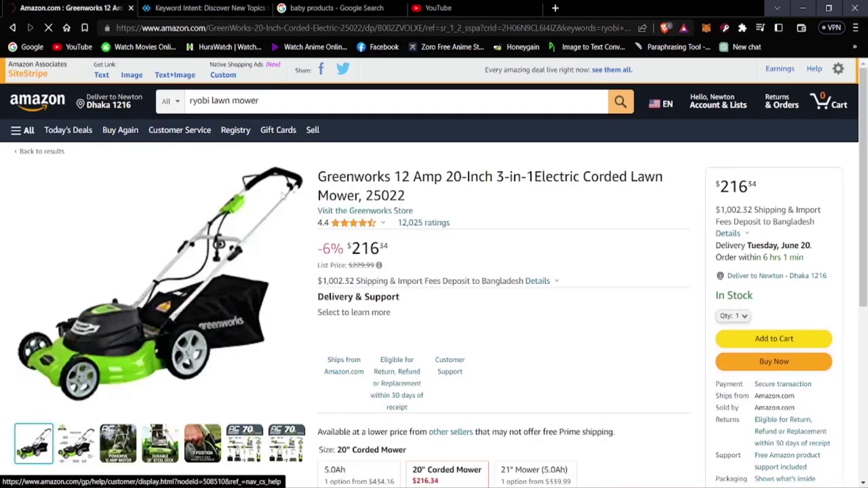
pyautogui.hotkey('alt', 'Left')
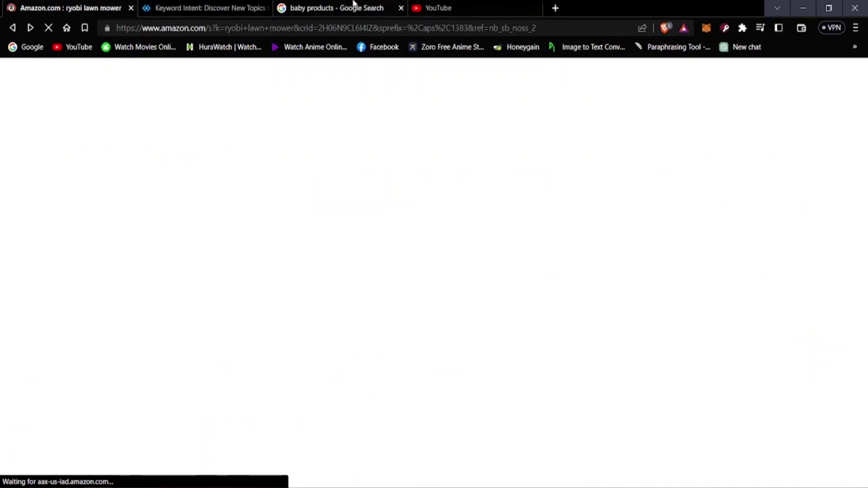
# Recheck the "ryobi lawn mower" entry in the Keyword Intent list and return to the Amazon results.
pyautogui.click(354, 6)
pyautogui.click(207, 7)
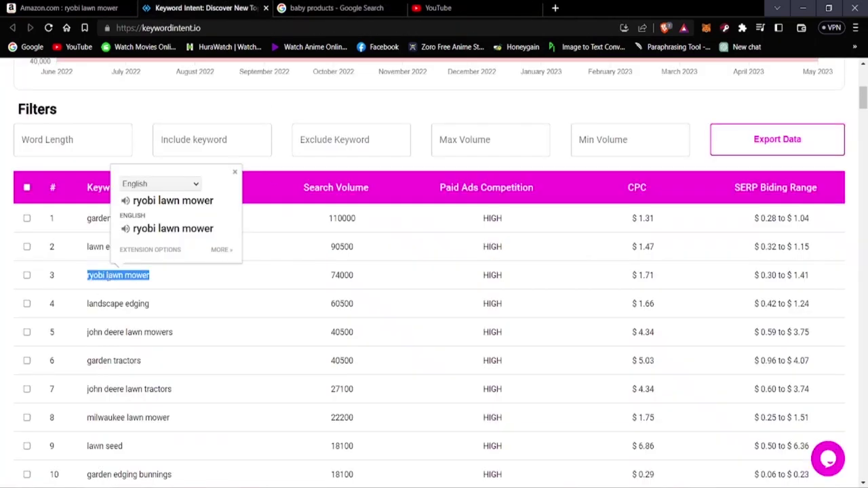
pyautogui.hotkey('ctrl', 'shift', 'Tab')
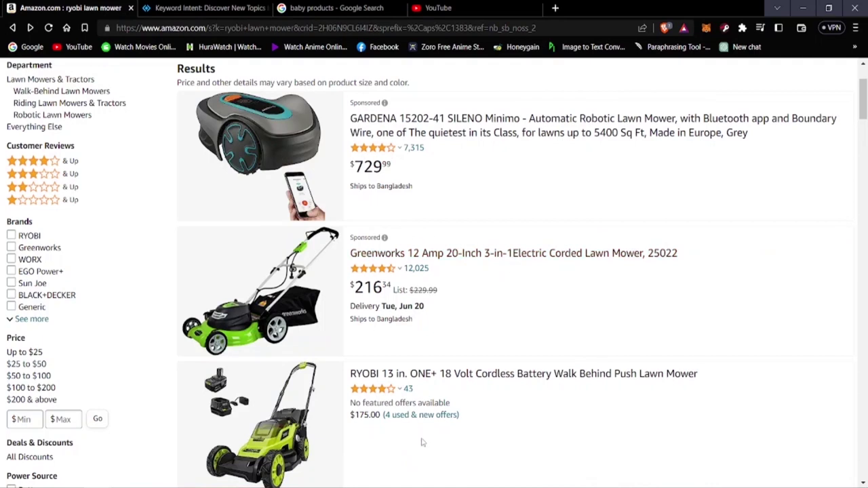
# Open the listing of the RYOBI 13 in. ONE+ 18 Volt cordless push lawn mower from the results.
pyautogui.scroll(-3, 351, 412)
pyautogui.click(263, 247)
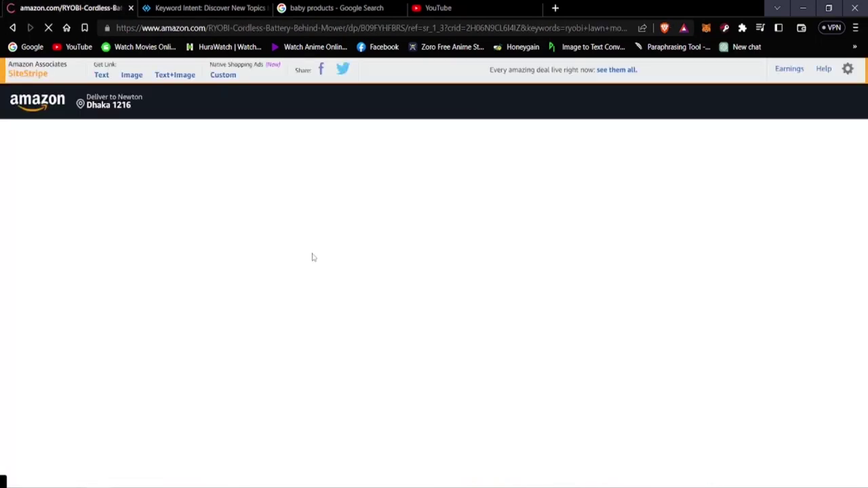
pyautogui.rightClick(69, 132)
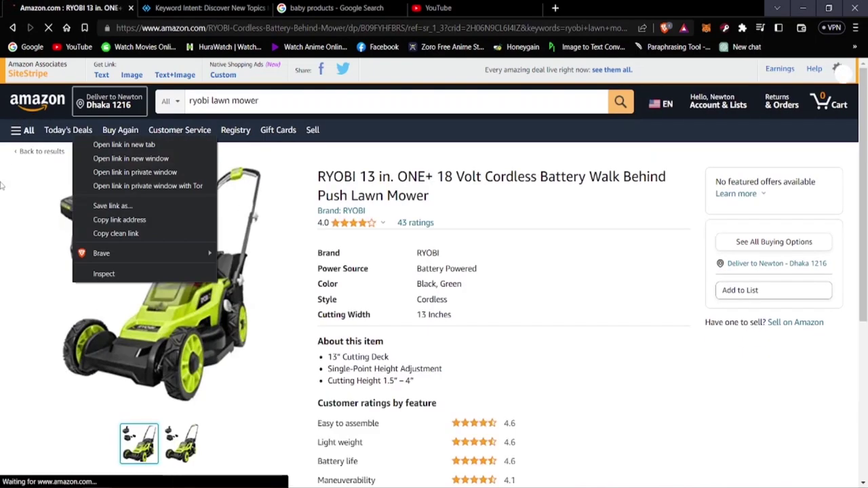
pyautogui.click(63, 100)
# Clear the highlighted "ryobi lawn mower" keyword in Keyword Intent and return to the RYOBI mower's listing.
pyautogui.click(204, 7)
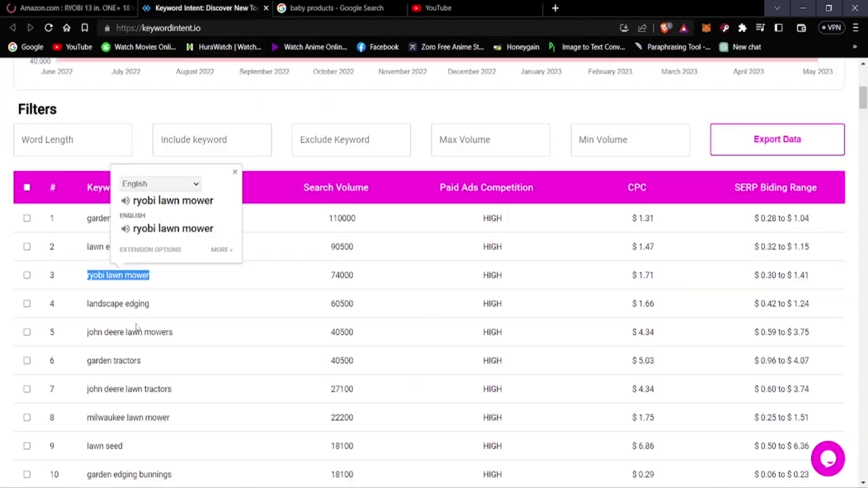
pyautogui.click(121, 285)
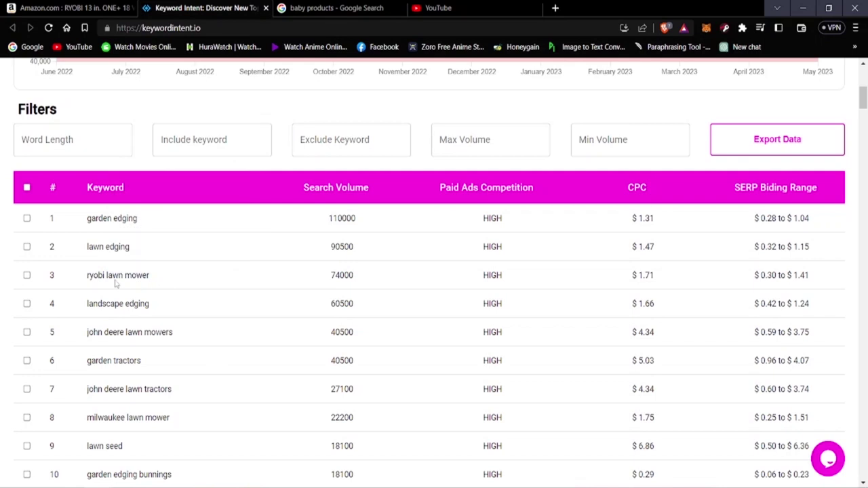
pyautogui.click(70, 7)
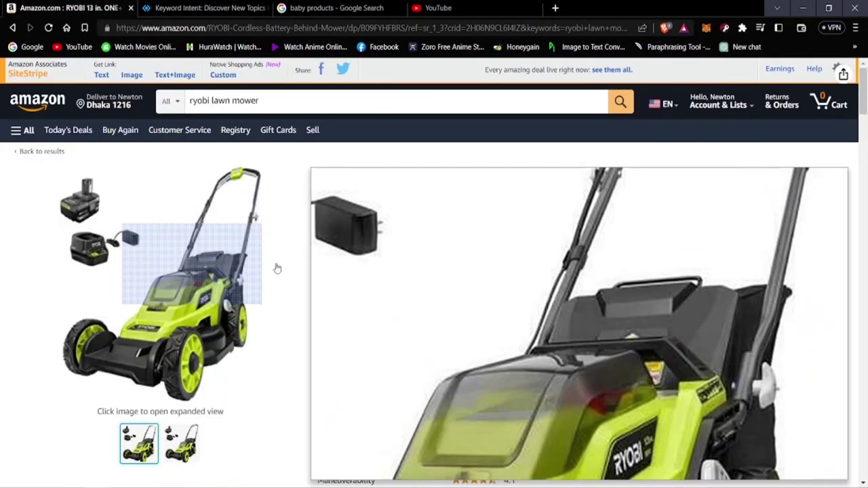
# Examine the RYOBI mower's specifications, feature ratings, product description and product information.
pyautogui.scroll(-3, 339, 281)
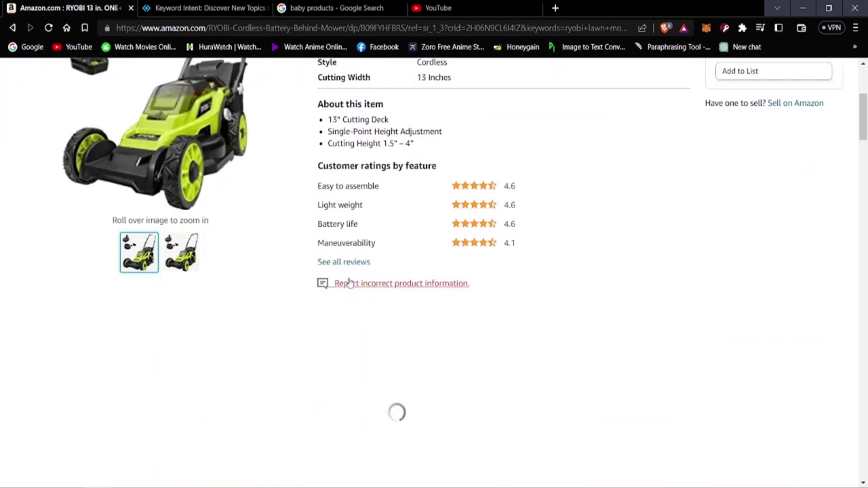
pyautogui.scroll(3, 301, 304)
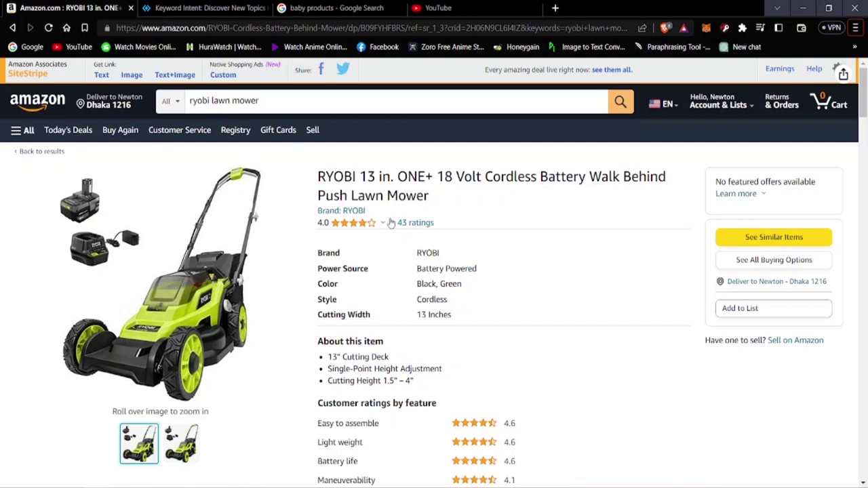
pyautogui.scroll(-6, 514, 230)
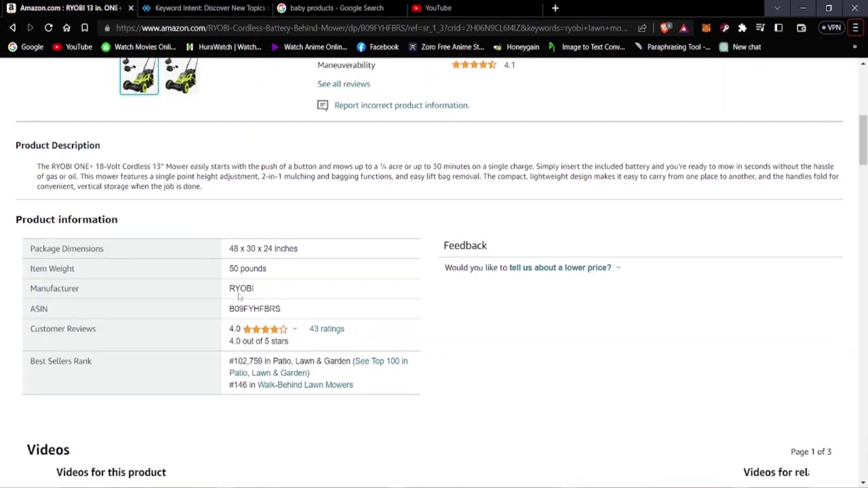
# Generate a short affiliate text link to the RYOBI mower's page with SiteStripe and close the link box.
pyautogui.scroll(3, 134, 289)
pyautogui.scroll(4, 134, 289)
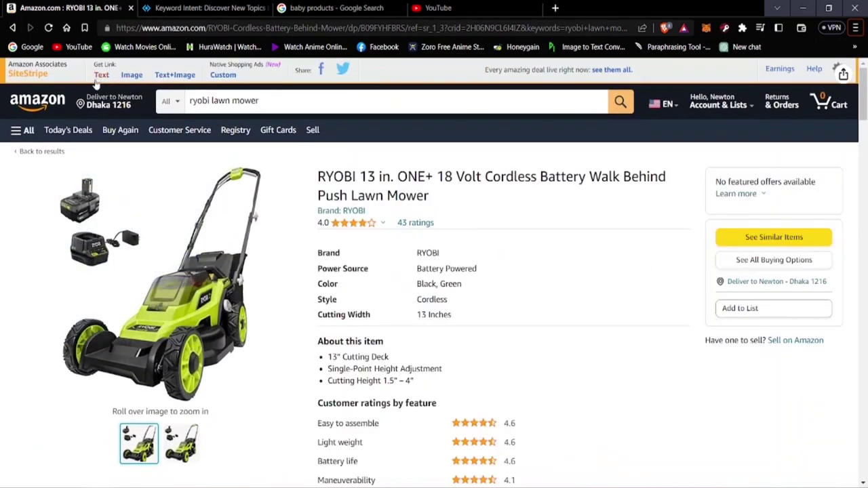
pyautogui.click(100, 75)
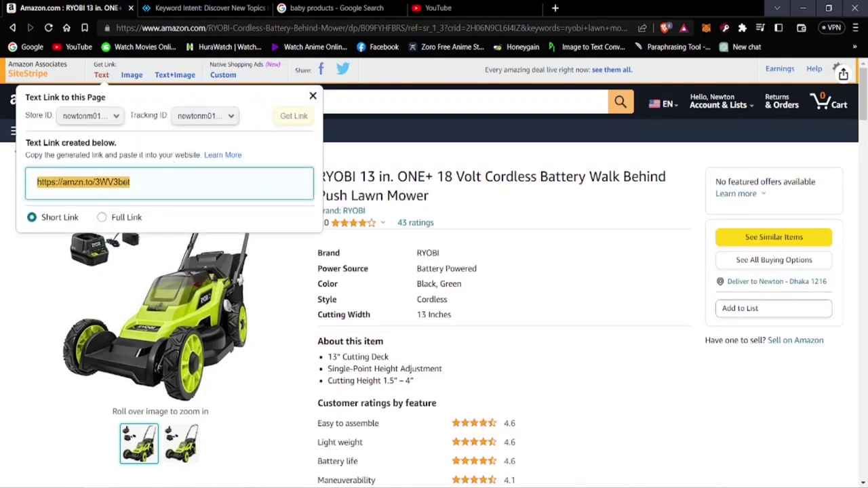
pyautogui.click(313, 97)
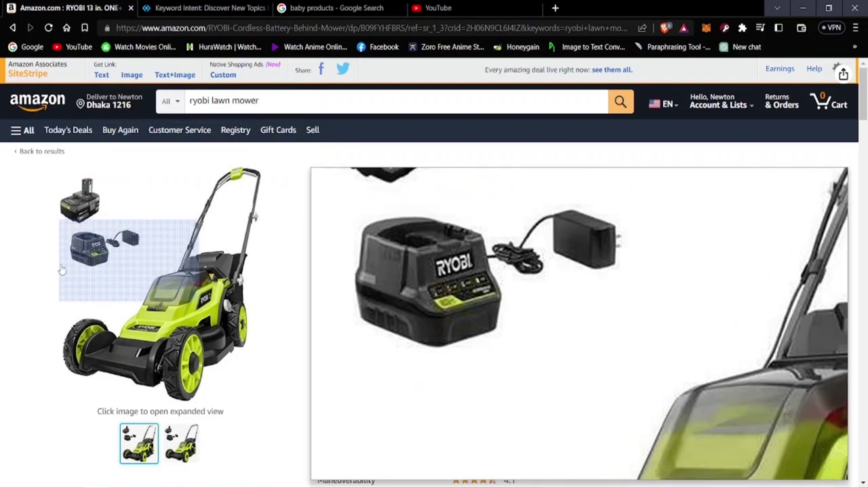
# Look over the RYOBI mower's product information and show the next page of its product videos.
pyautogui.scroll(-6, 270, 302)
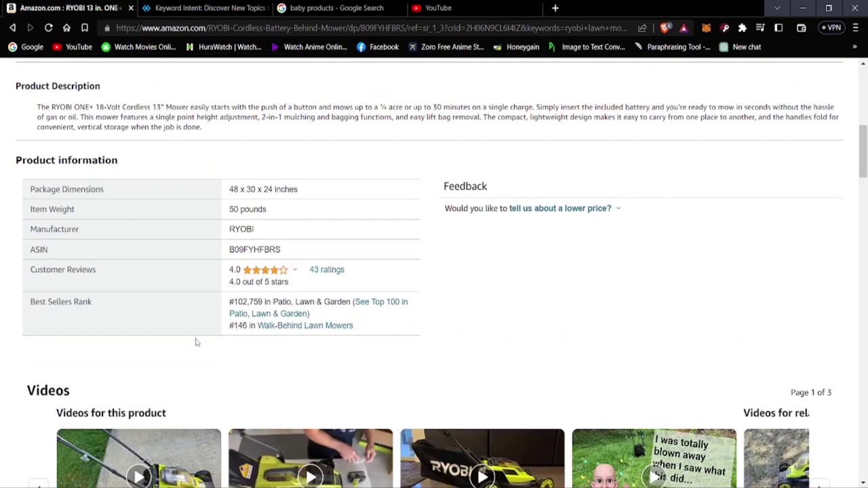
pyautogui.scroll(-2, 195, 343)
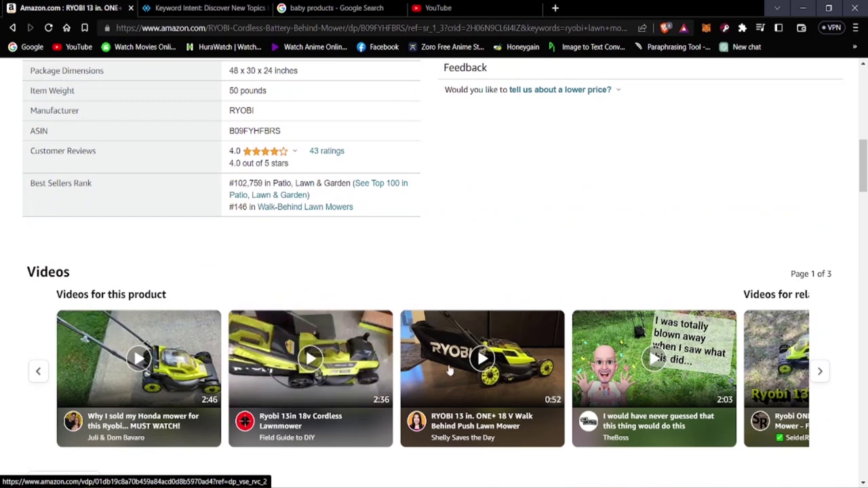
pyautogui.scroll(-2, 651, 366)
pyautogui.click(819, 256)
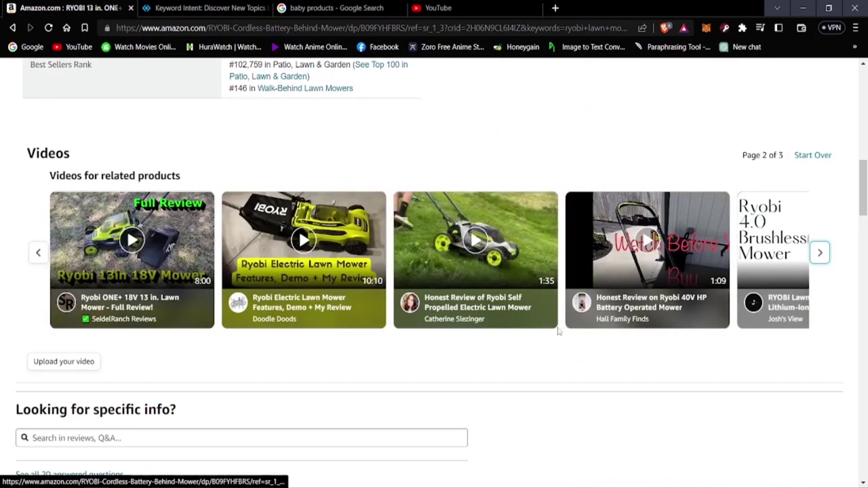
# Examine the RYOBI mower's star-rating breakdown and top customer reviews, and return to the start of the listing.
pyautogui.scroll(-6, 302, 343)
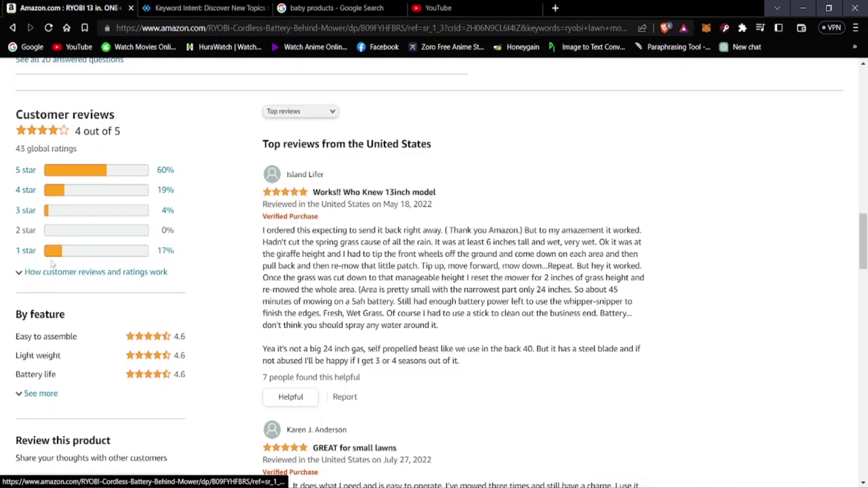
pyautogui.scroll(6, 167, 346)
pyautogui.scroll(-6, 161, 343)
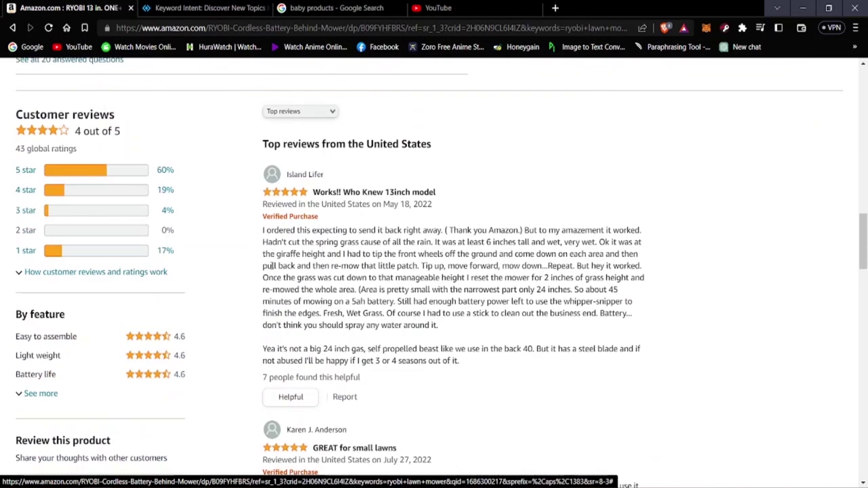
pyautogui.scroll(-2, 326, 204)
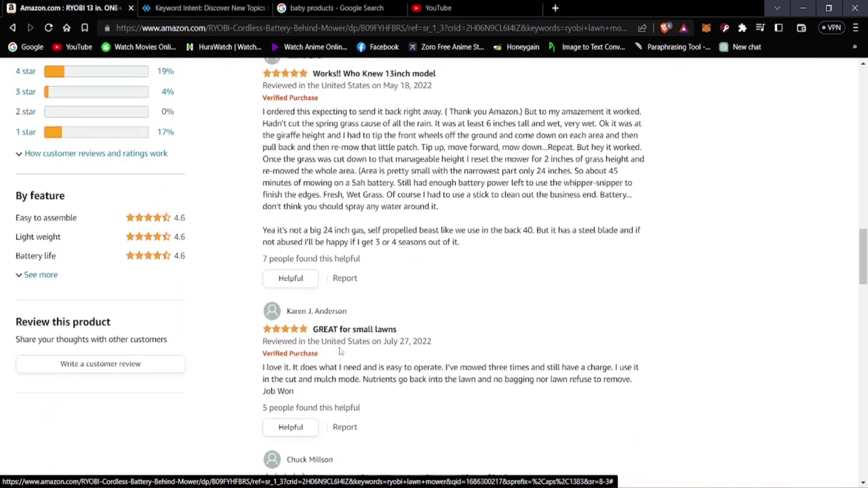
pyautogui.scroll(1, 333, 170)
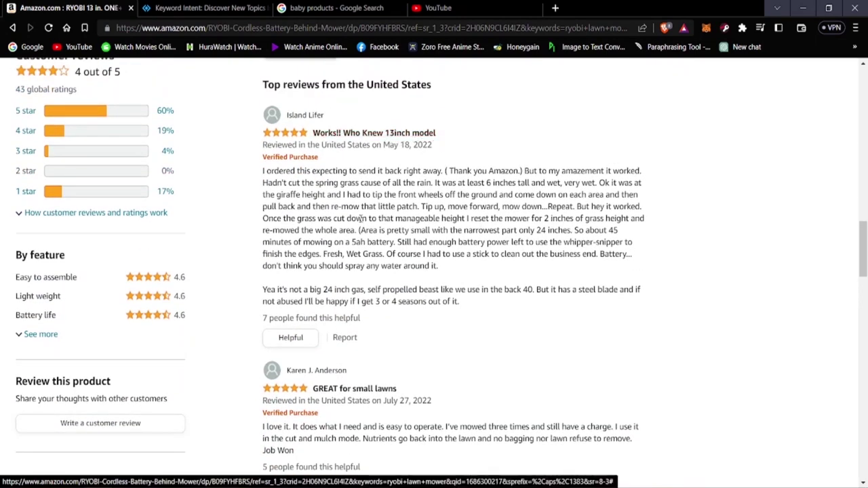
pyautogui.scroll(-2, 366, 176)
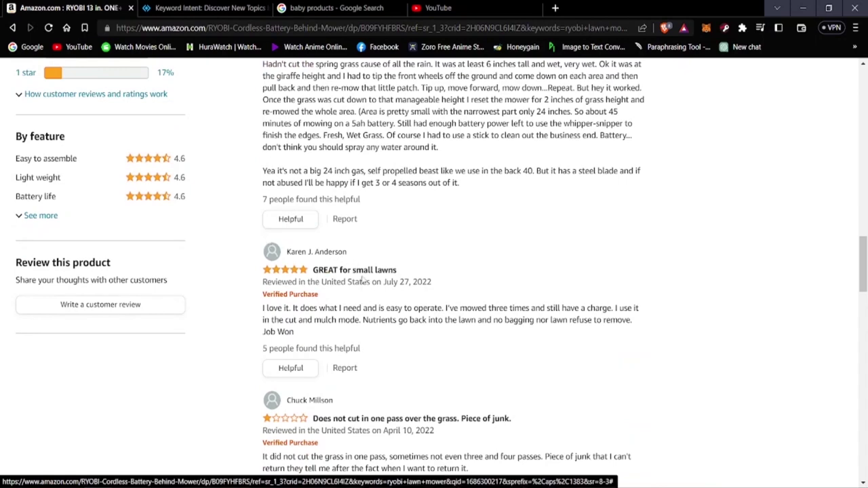
pyautogui.scroll(-1, 316, 305)
pyautogui.scroll(10, 312, 304)
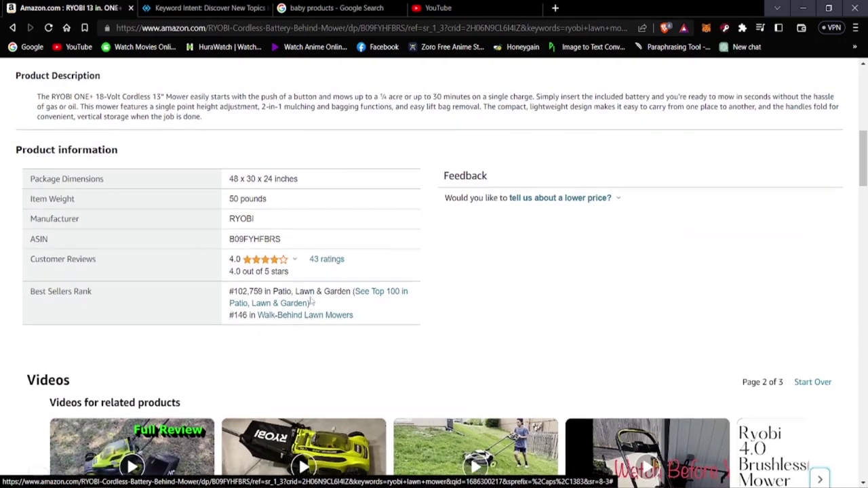
pyautogui.scroll(10, 312, 304)
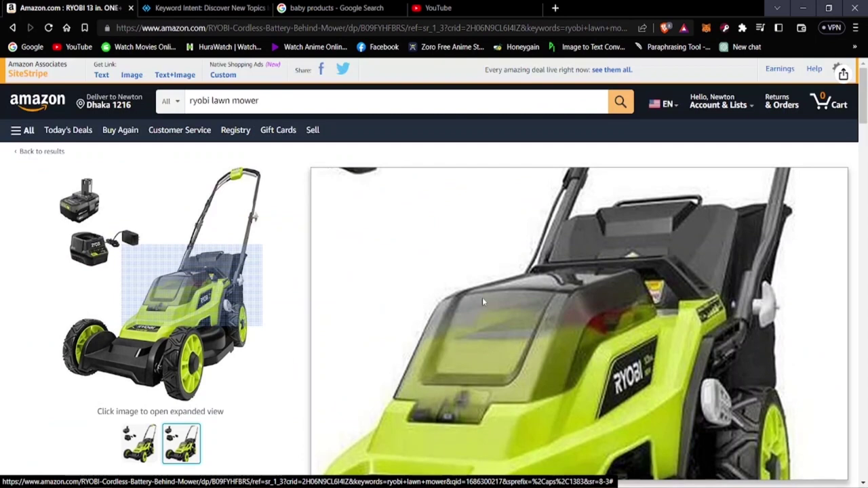
pyautogui.scroll(-8, 462, 310)
pyautogui.scroll(8, 463, 310)
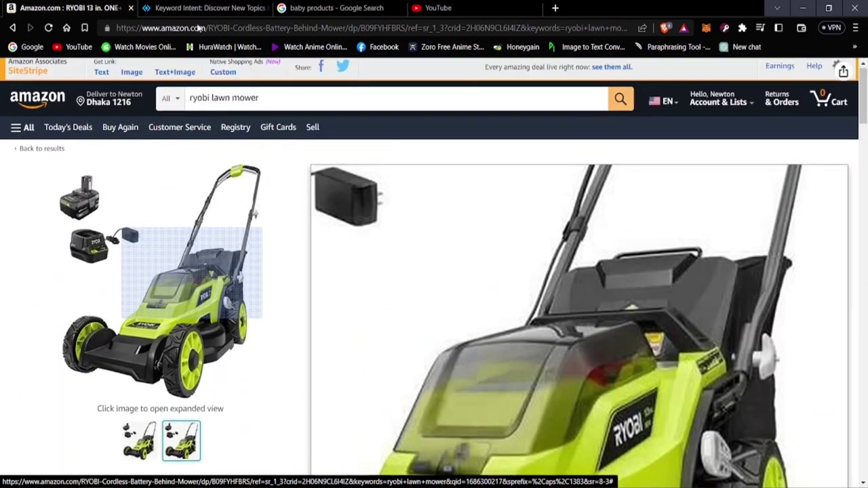
# Copy the keyword "john deere lawn mowers" from the Keyword Intent list.
pyautogui.click(194, 8)
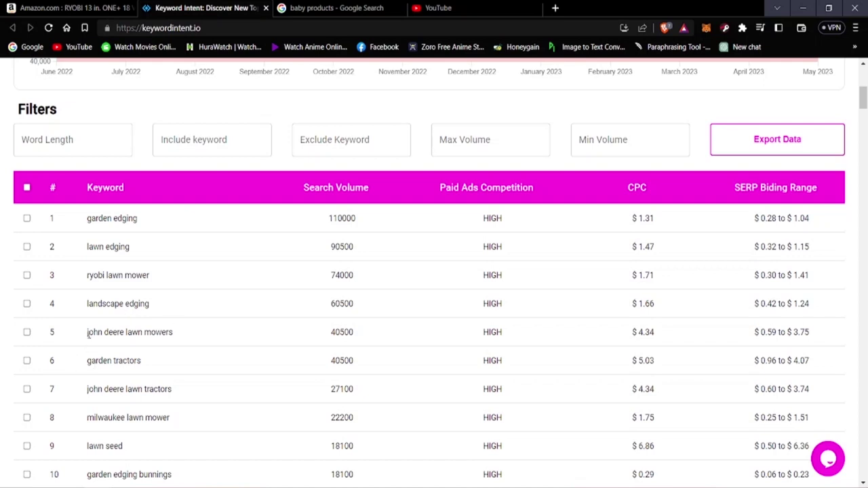
pyautogui.moveTo(89, 332); pyautogui.dragTo(151, 334)
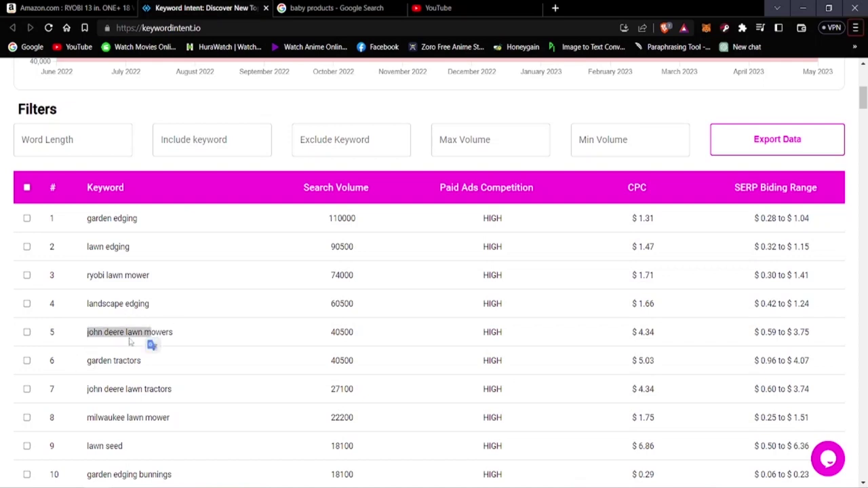
pyautogui.moveTo(173, 332); pyautogui.dragTo(85, 332)
pyautogui.rightClick(109, 333)
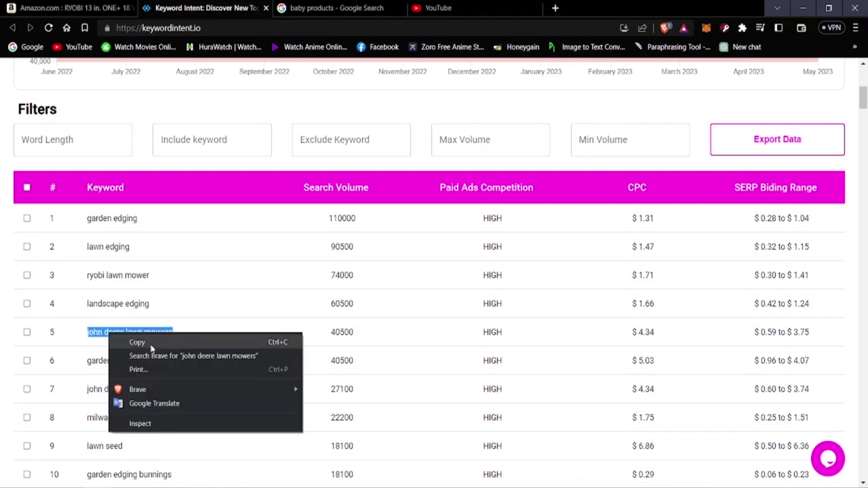
pyautogui.click(156, 348)
# Search Amazon for the copied keyword "john deere lawn mowers" in place of the previous search term.
pyautogui.click(68, 7)
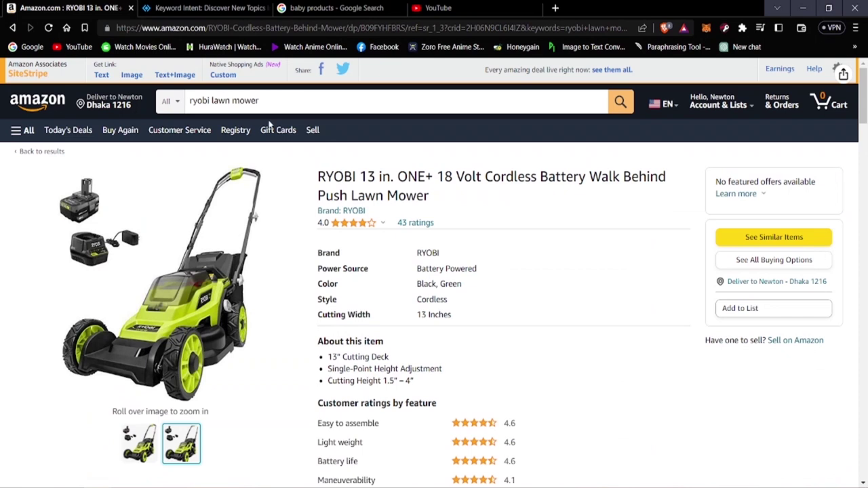
pyautogui.click(188, 101)
pyautogui.press('BackSpace')
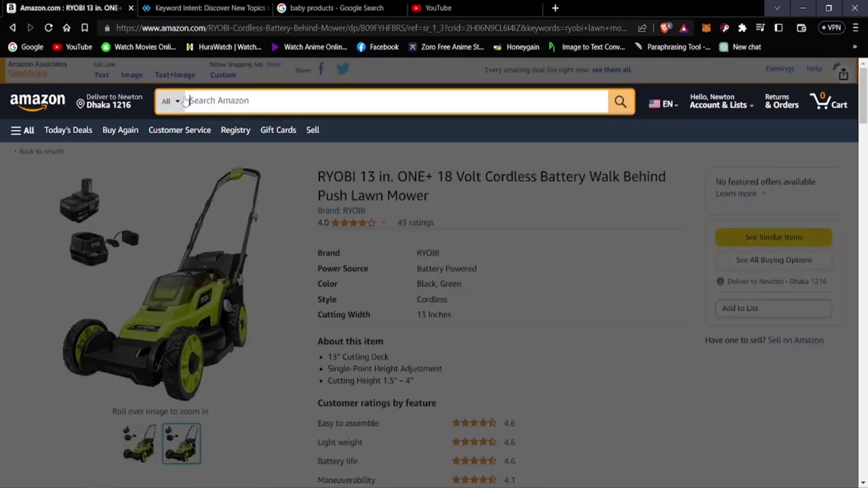
pyautogui.rightClick(201, 99)
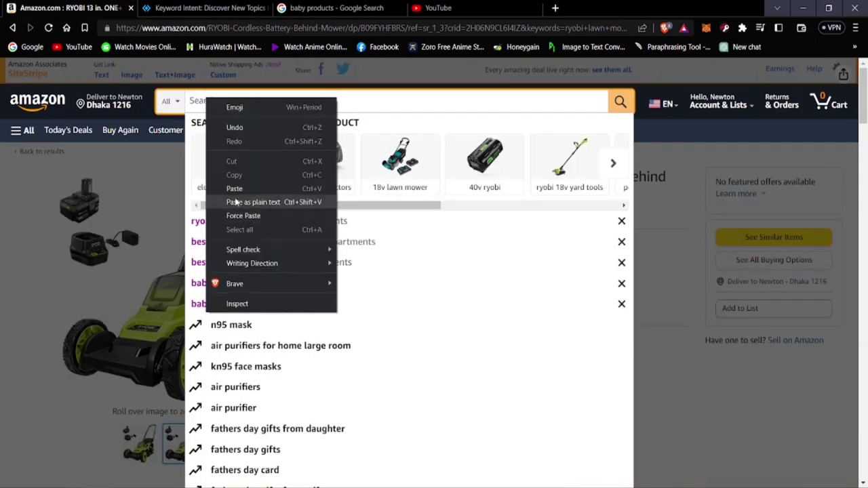
pyautogui.click(234, 190)
pyautogui.press('Return')
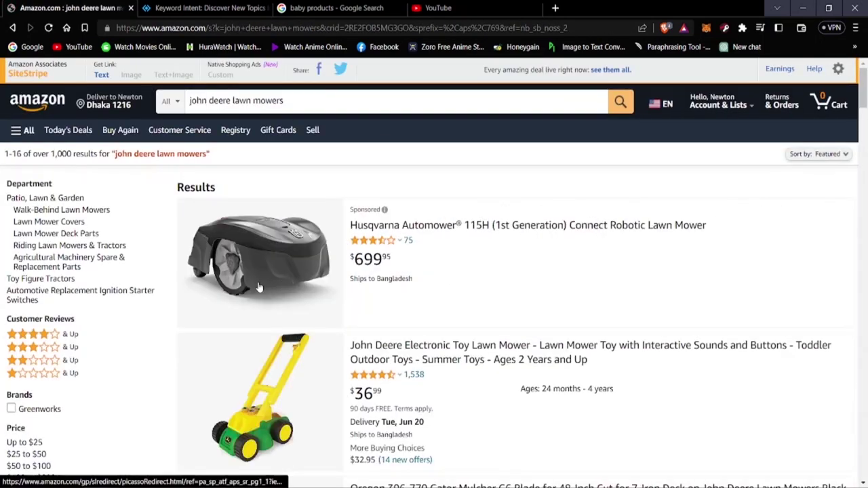
# Look through the John Deere lawn mower results and recheck that keyword's entry in Keyword Intent.
pyautogui.scroll(-3, 271, 312)
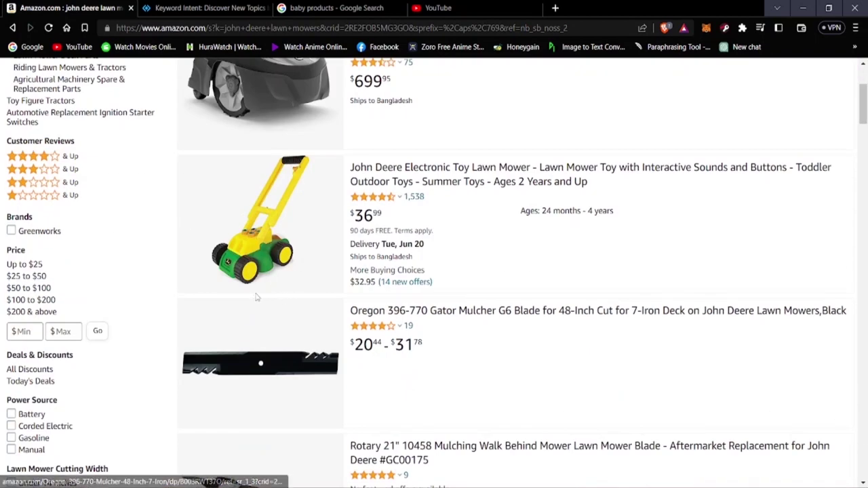
pyautogui.scroll(-2, 190, 339)
pyautogui.scroll(-1, 195, 351)
pyautogui.scroll(3, 217, 326)
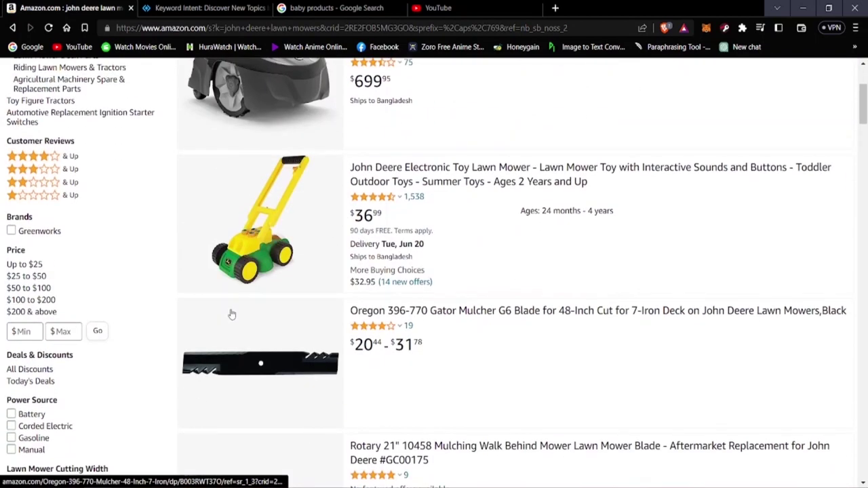
pyautogui.click(239, 5)
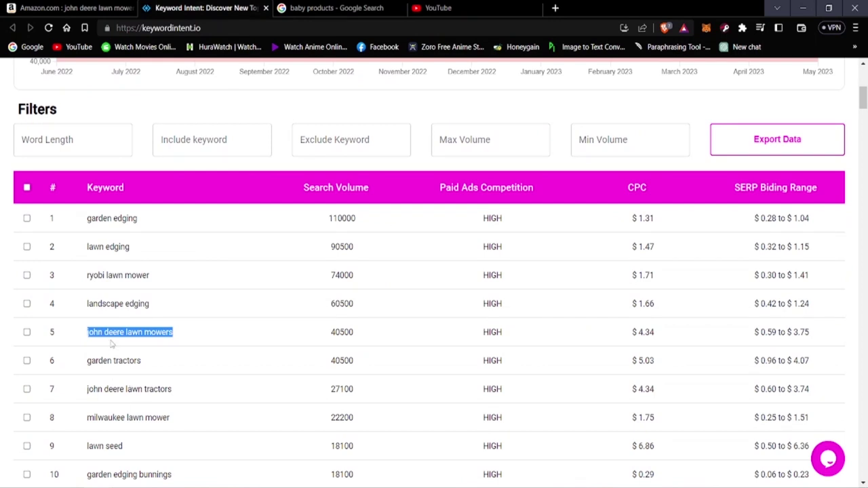
pyautogui.hotkey('ctrl', 'shift', 'Tab')
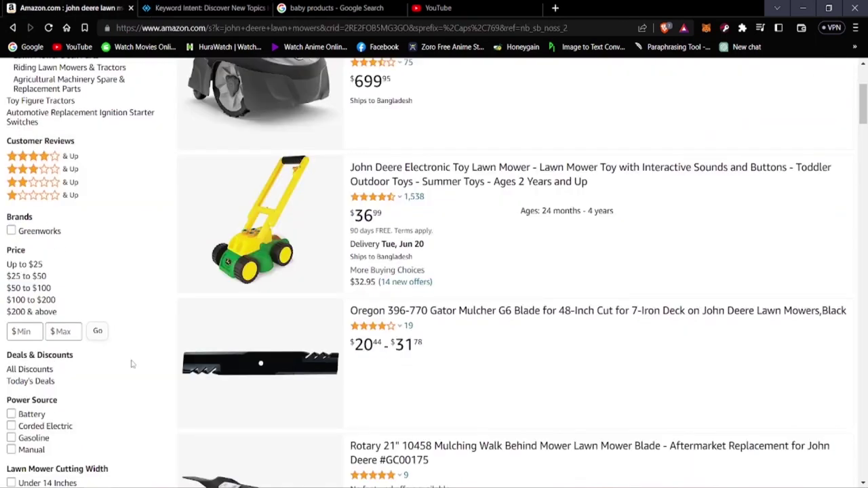
# Look over the lawn-and-garden keywords in Keyword Intent and copy "milwaukee lawn mower".
pyautogui.click(183, 7)
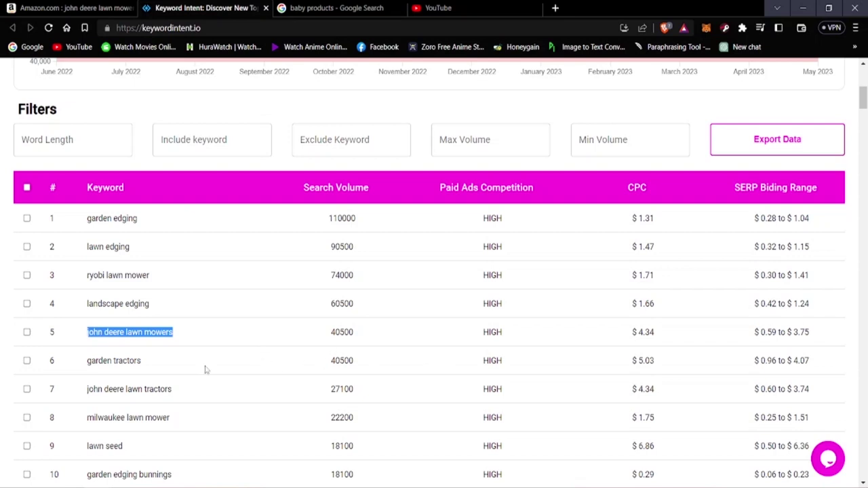
pyautogui.scroll(-3, 205, 369)
pyautogui.scroll(3, 235, 378)
pyautogui.scroll(-1, 177, 348)
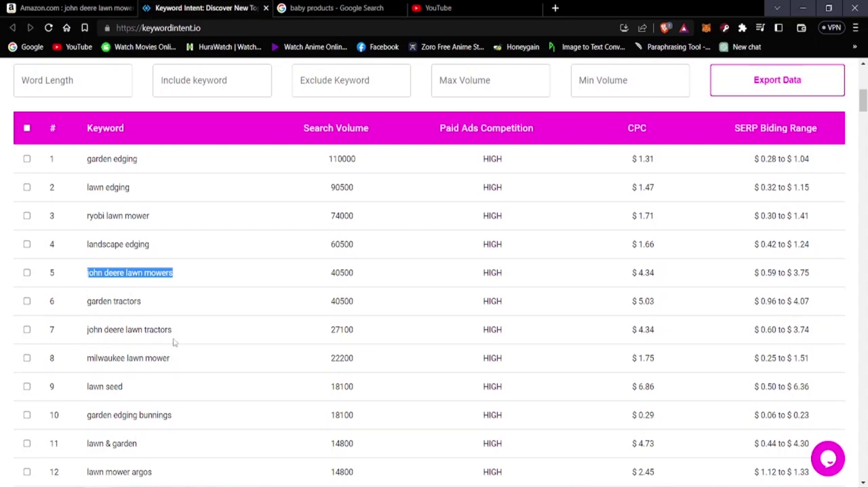
pyautogui.press('alt')
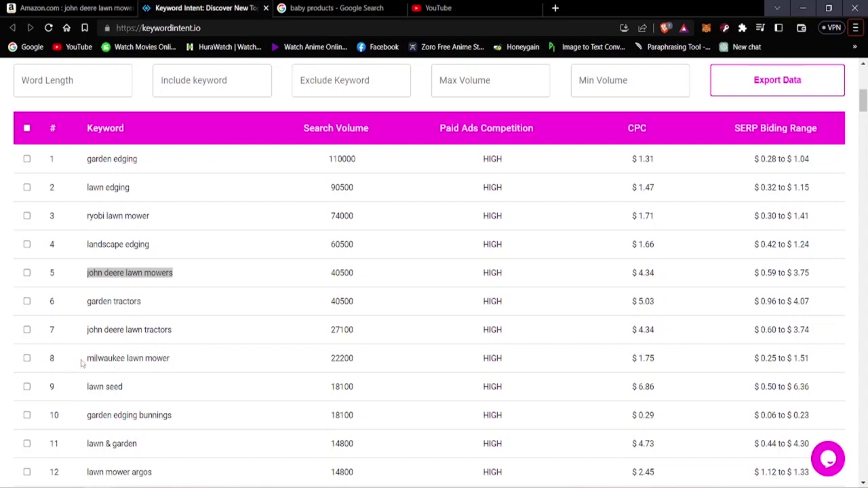
pyautogui.moveTo(88, 360); pyautogui.dragTo(169, 371)
pyautogui.rightClick(170, 370)
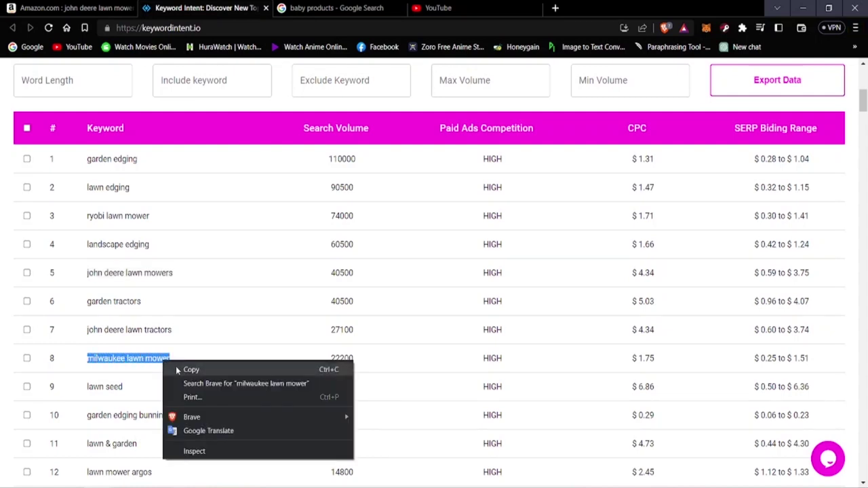
pyautogui.click(175, 368)
# Replace the Amazon search term with the copied keyword "milwaukee lawn mower" and run the search.
pyautogui.click(68, 7)
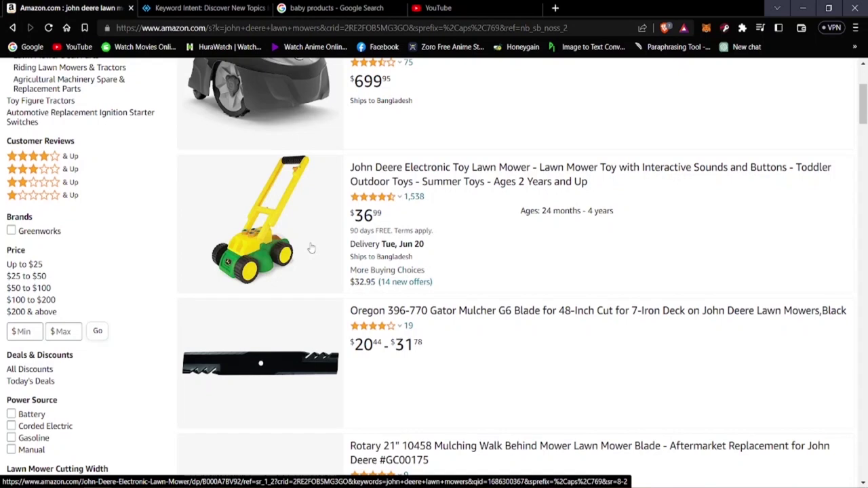
pyautogui.scroll(3, 311, 249)
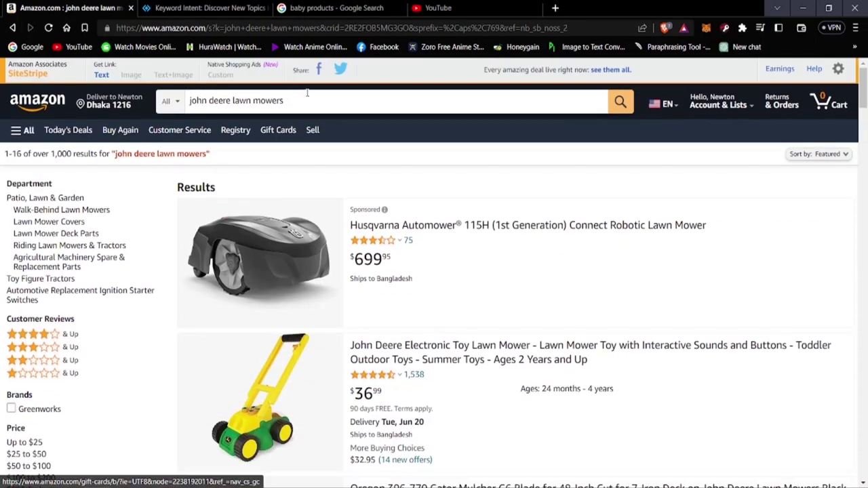
pyautogui.click(241, 100)
pyautogui.press('BackSpace')
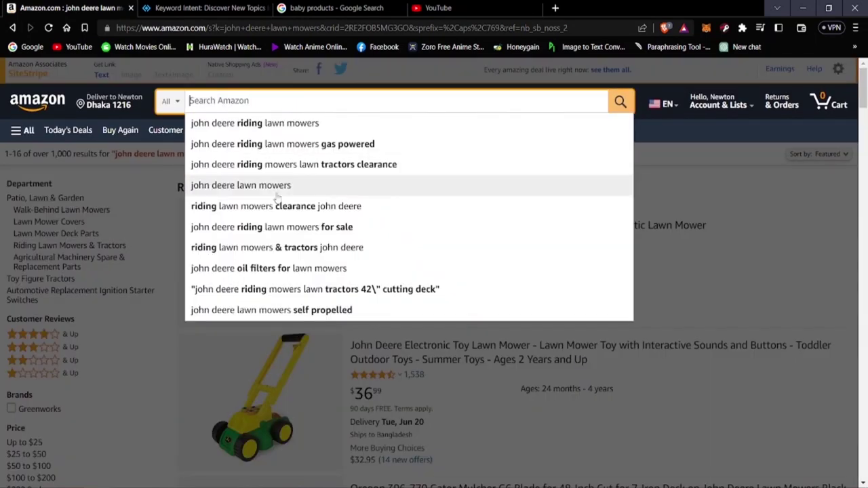
pyautogui.rightClick(253, 103)
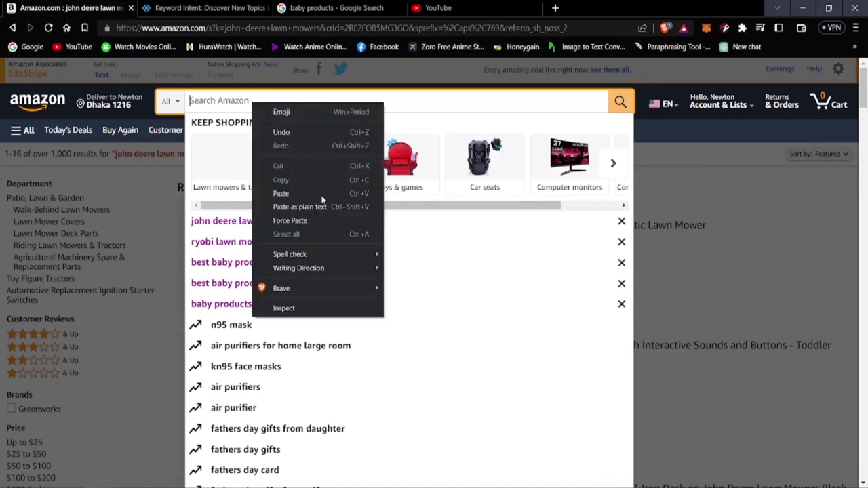
pyautogui.click(278, 204)
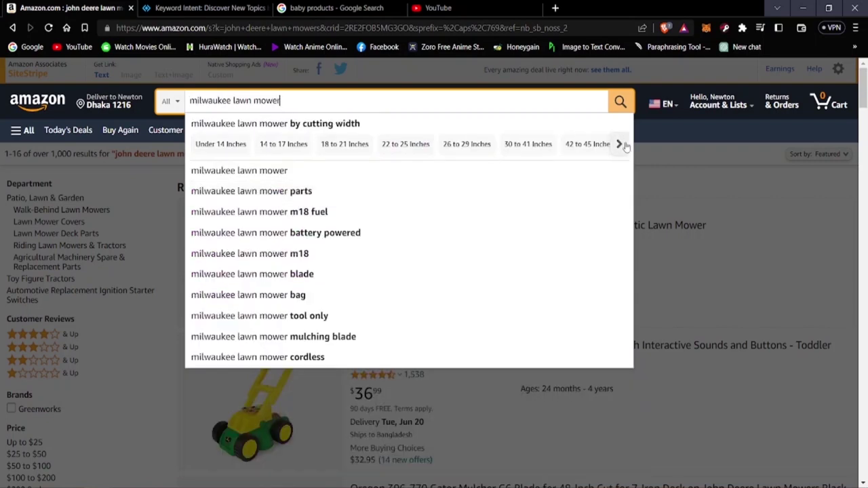
pyautogui.click(620, 103)
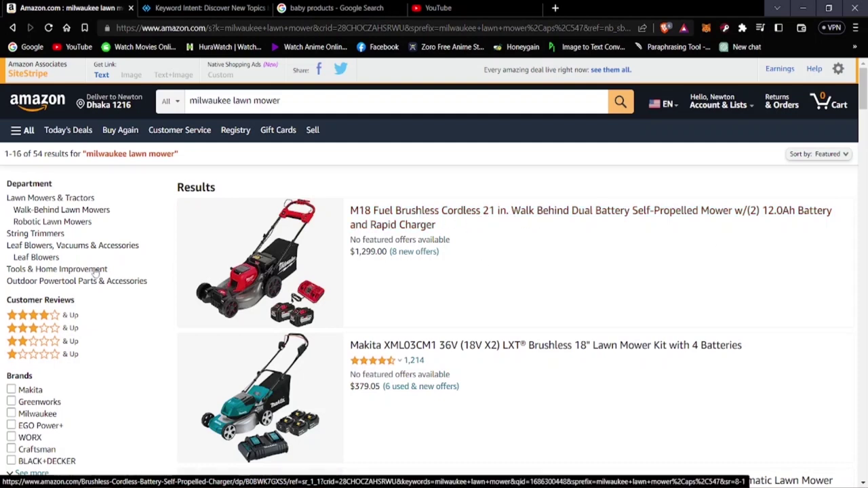
# Look through the Amazon results for "milwaukee lawn mower".
pyautogui.scroll(-5, 337, 309)
pyautogui.scroll(-4, 337, 309)
pyautogui.scroll(7, 337, 308)
pyautogui.scroll(3, 338, 309)
# Switch to Keyword Intent and scan the lawn-and-garden keyword list, comparing search volume, competition and CPC for another product keyword.
pyautogui.click(163, 7)
pyautogui.scroll(-3, 129, 412)
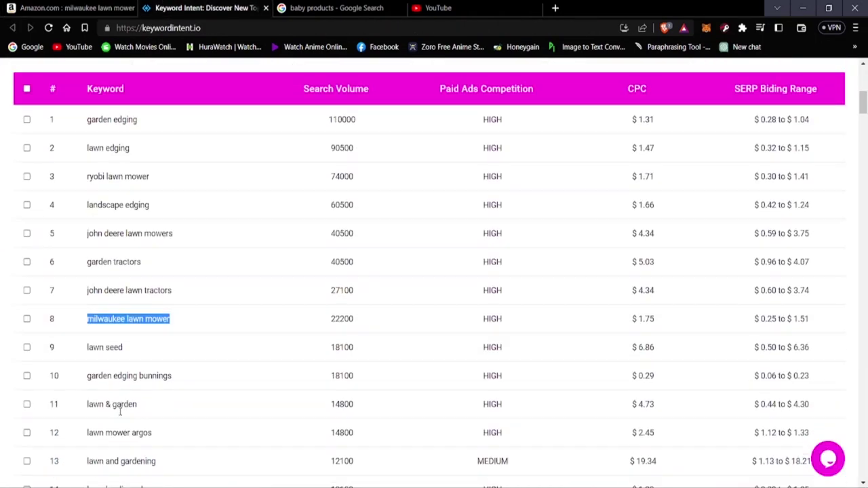
pyautogui.scroll(-2, 85, 385)
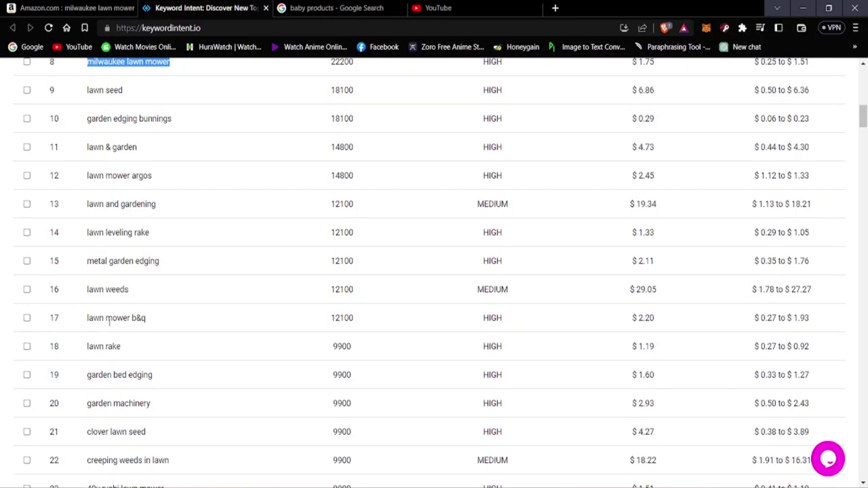
pyautogui.scroll(-2, 135, 349)
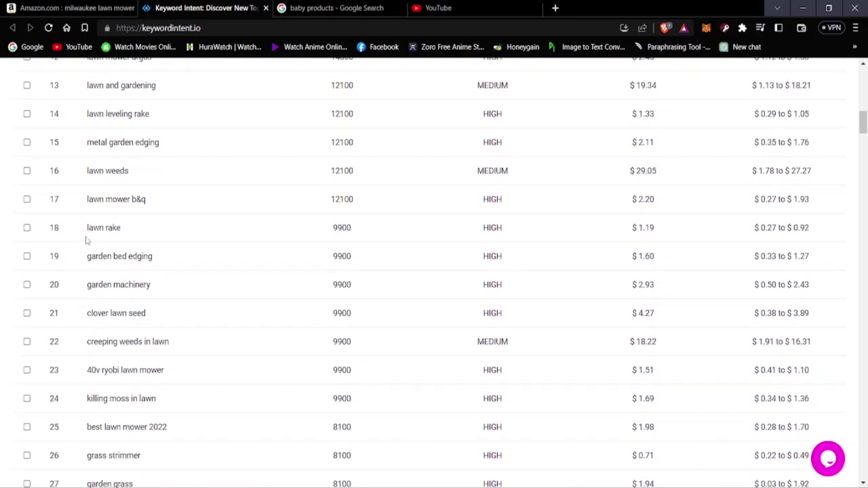
pyautogui.scroll(-2, 87, 324)
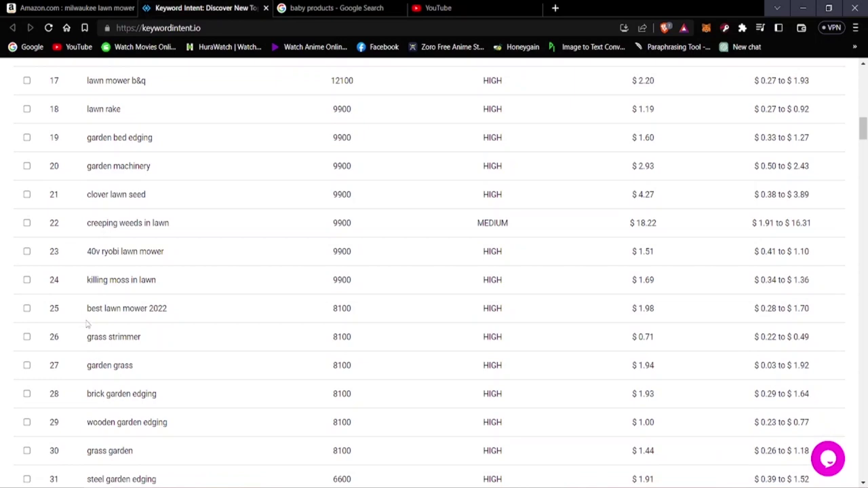
pyautogui.scroll(-5, 121, 319)
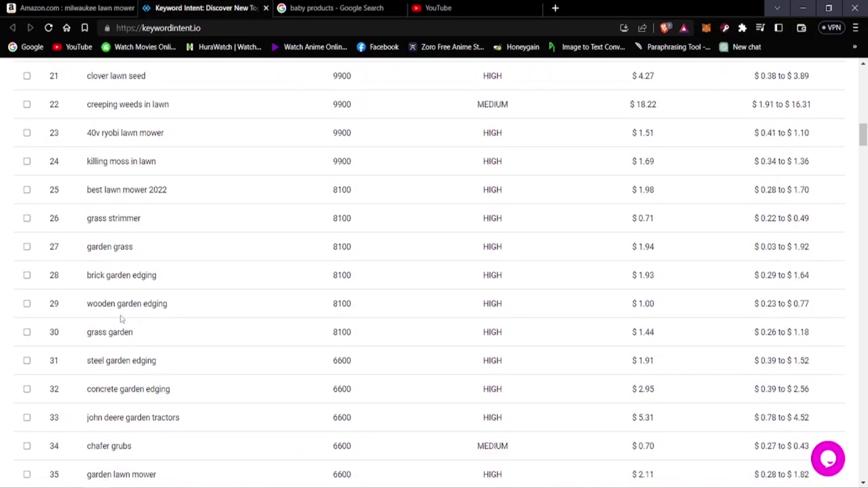
pyautogui.scroll(-1, 133, 314)
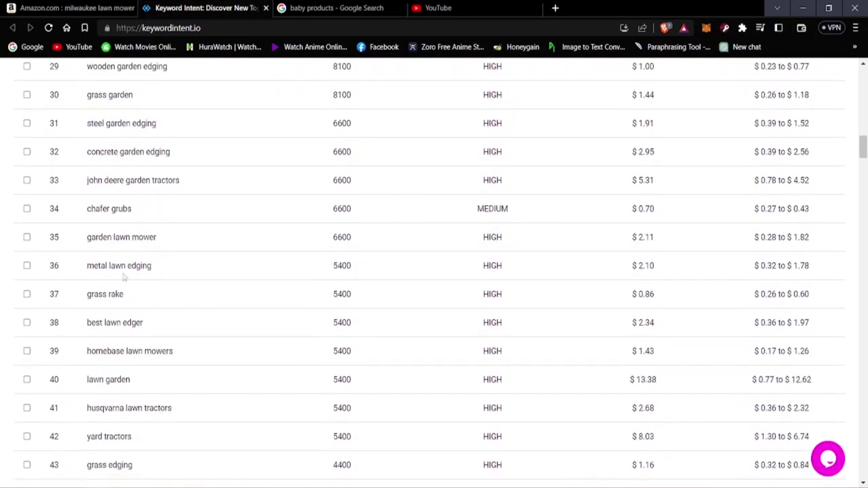
pyautogui.scroll(-6, 86, 330)
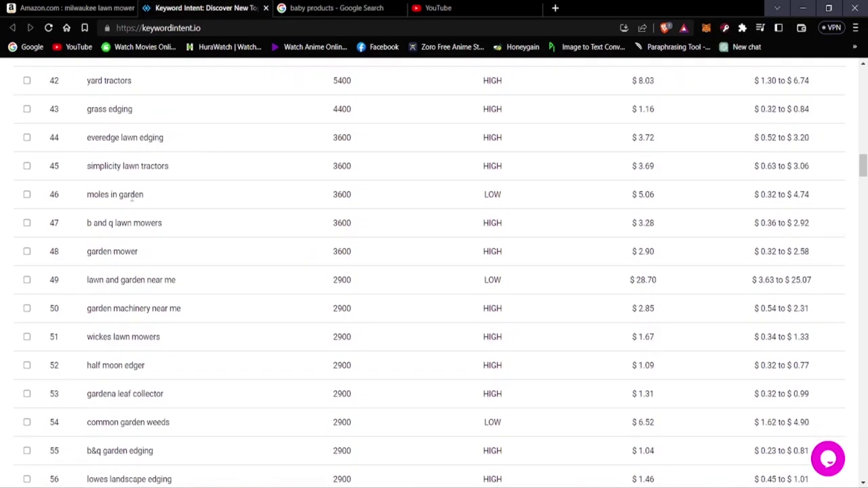
pyautogui.scroll(-15, 126, 311)
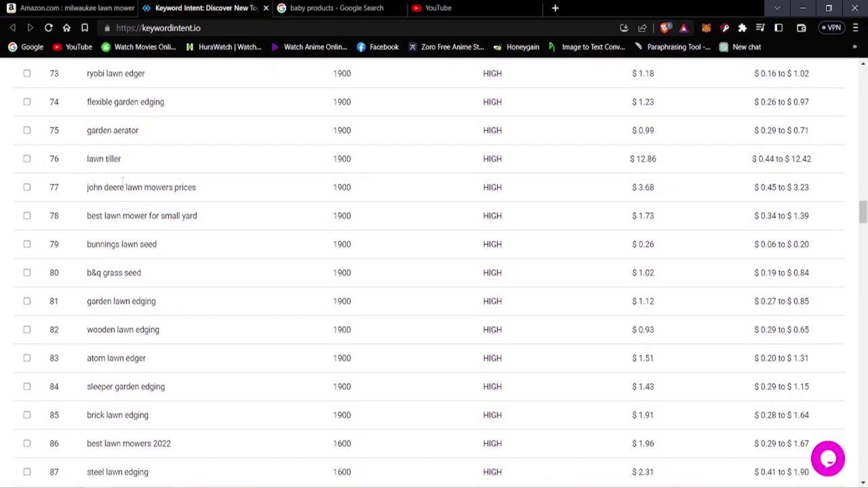
pyautogui.scroll(20, 84, 296)
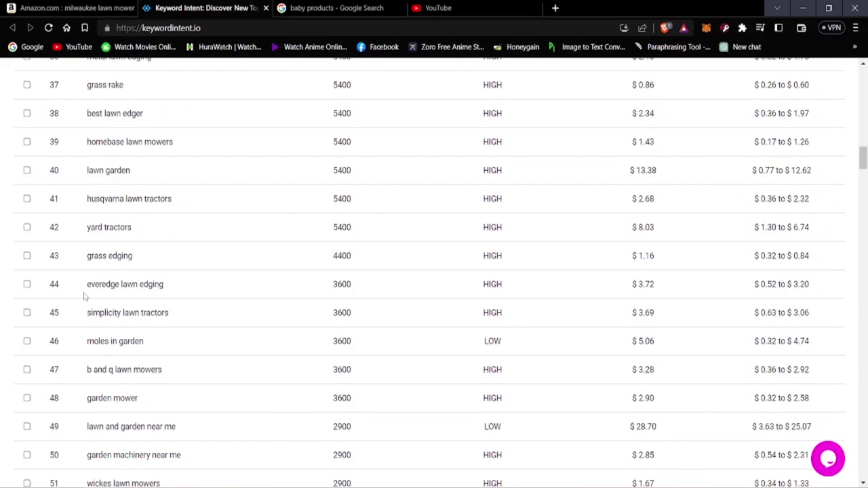
pyautogui.scroll(16, 84, 296)
pyautogui.scroll(-7, 84, 296)
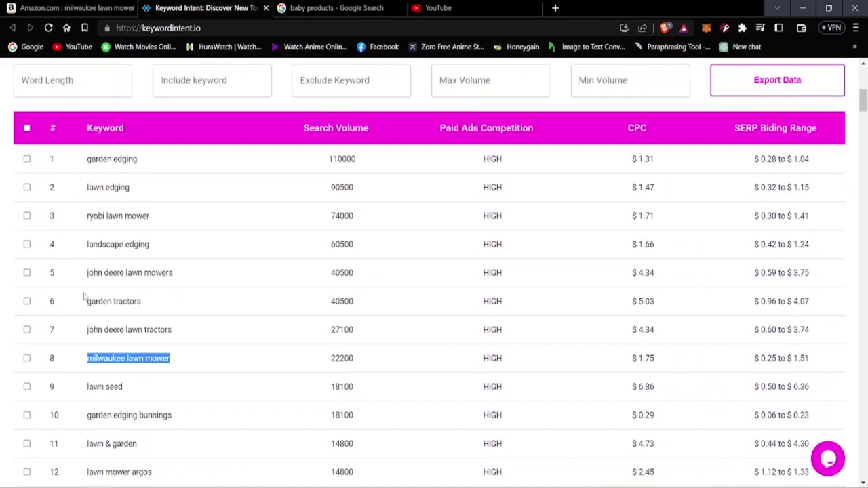
pyautogui.scroll(-3, 84, 296)
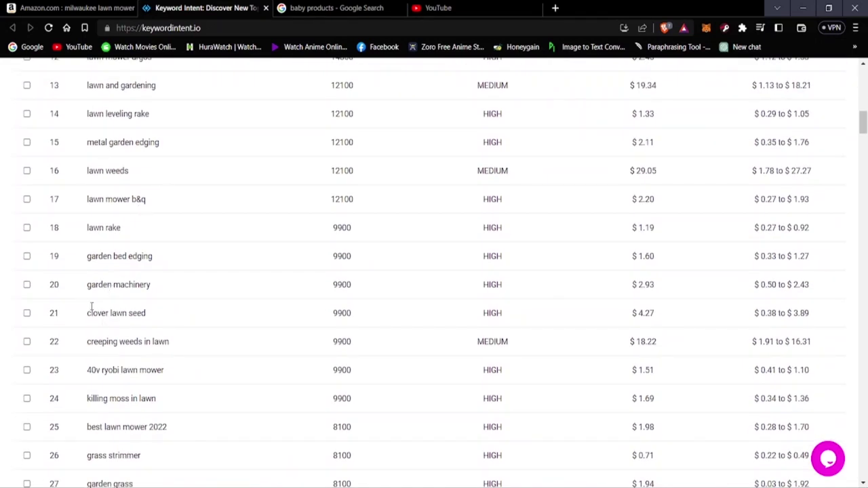
pyautogui.scroll(-5, 119, 342)
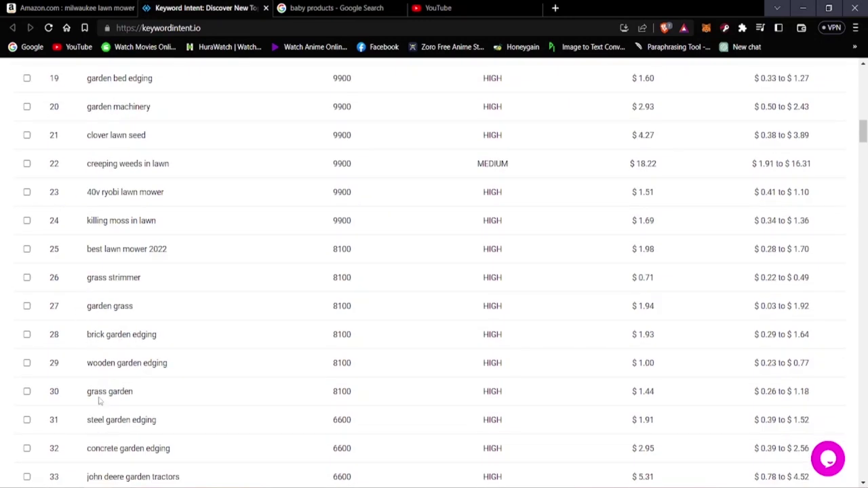
pyautogui.scroll(-5, 99, 401)
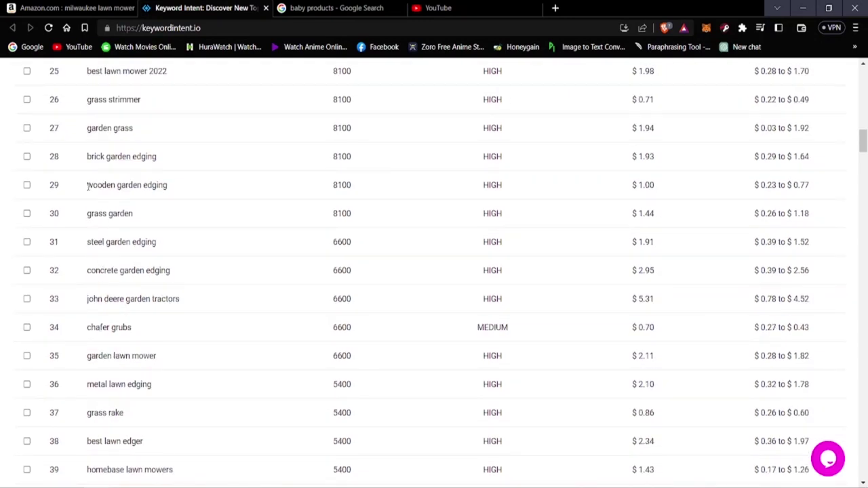
# Copy the keyword "wooden garden edging" from the Keyword Intent list.
pyautogui.moveTo(86, 185); pyautogui.dragTo(169, 192)
pyautogui.rightClick(144, 182)
pyautogui.click(167, 190)
# Switch to Google and search for the copied keyword "wooden garden edging" in place of "baby products".
pyautogui.click(332, 7)
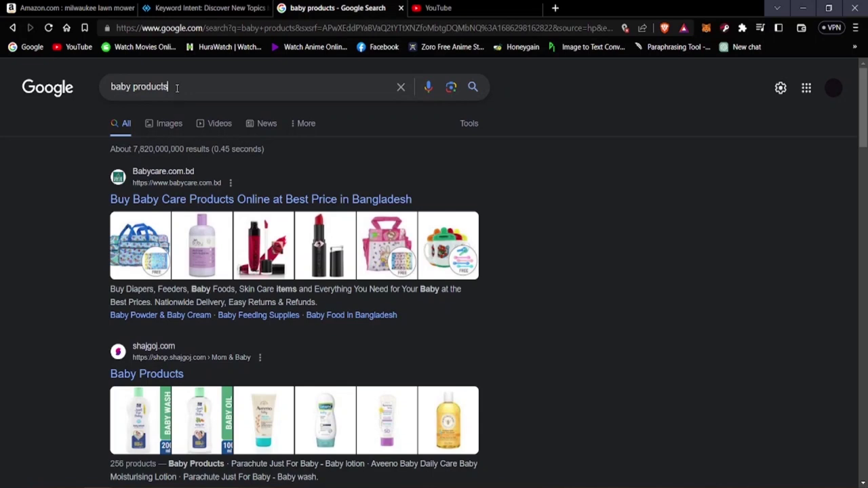
pyautogui.moveTo(177, 87); pyautogui.dragTo(109, 93)
pyautogui.press('BackSpace')
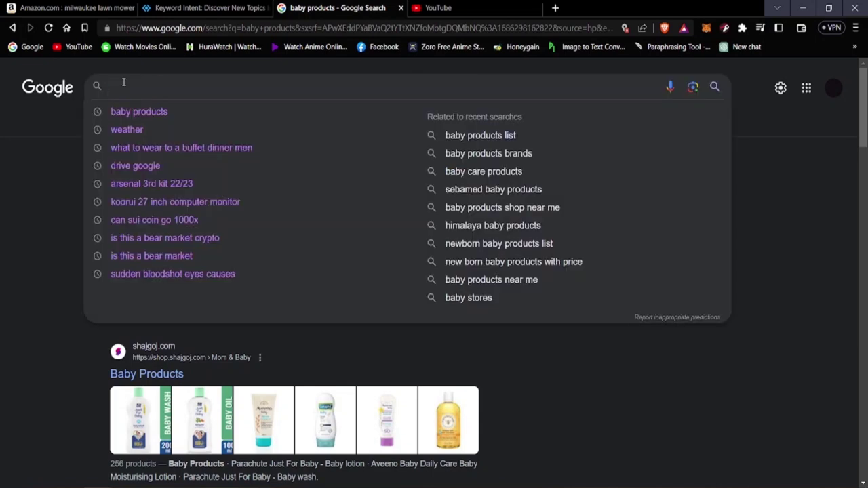
pyautogui.rightClick(123, 83)
pyautogui.click(152, 173)
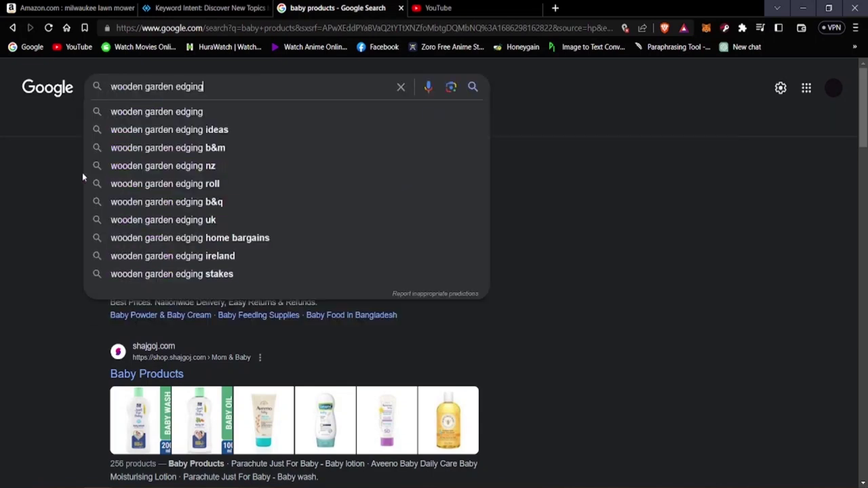
pyautogui.press('Return')
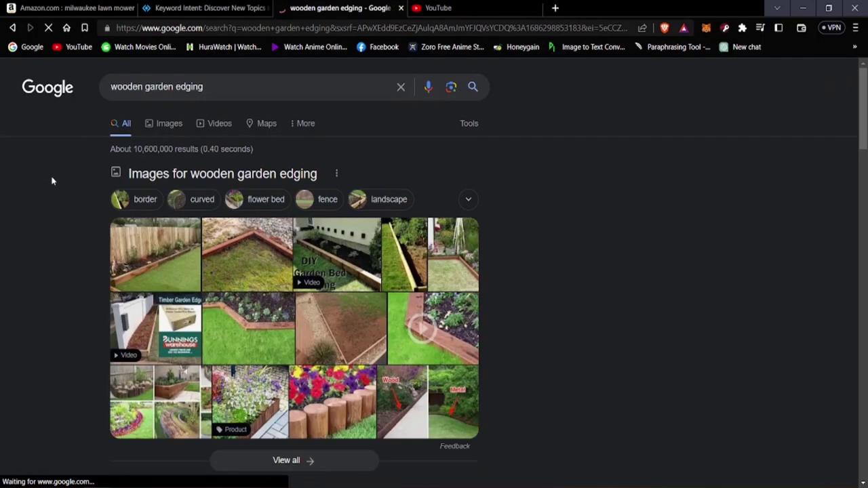
# Look over the Google web results for wooden garden edging and view the image results for the same search.
pyautogui.scroll(-7, 101, 237)
pyautogui.scroll(7, 103, 236)
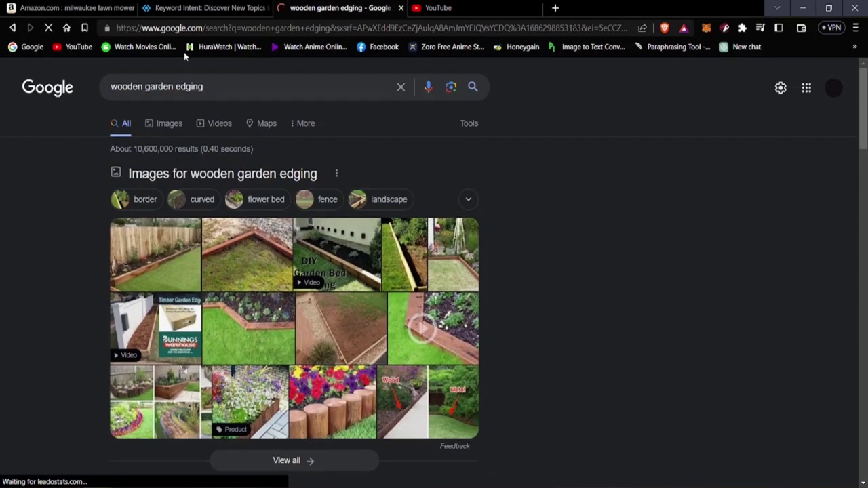
pyautogui.click(170, 124)
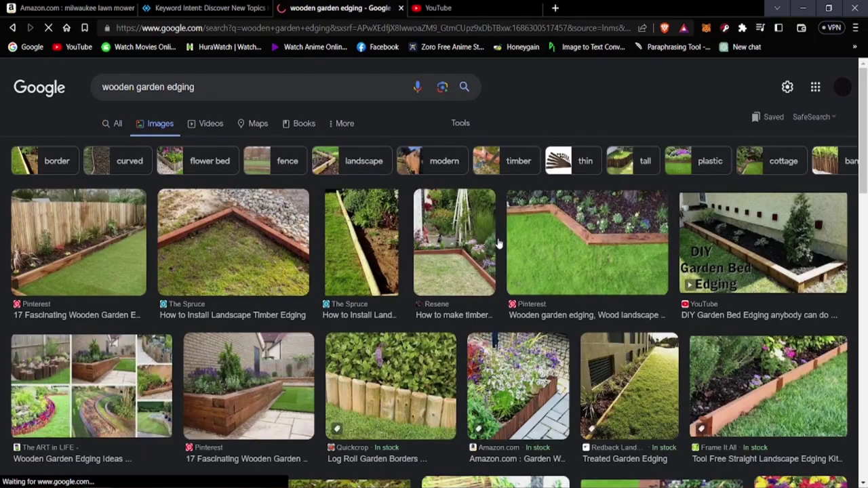
pyautogui.scroll(-4, 474, 272)
pyautogui.scroll(2, 446, 311)
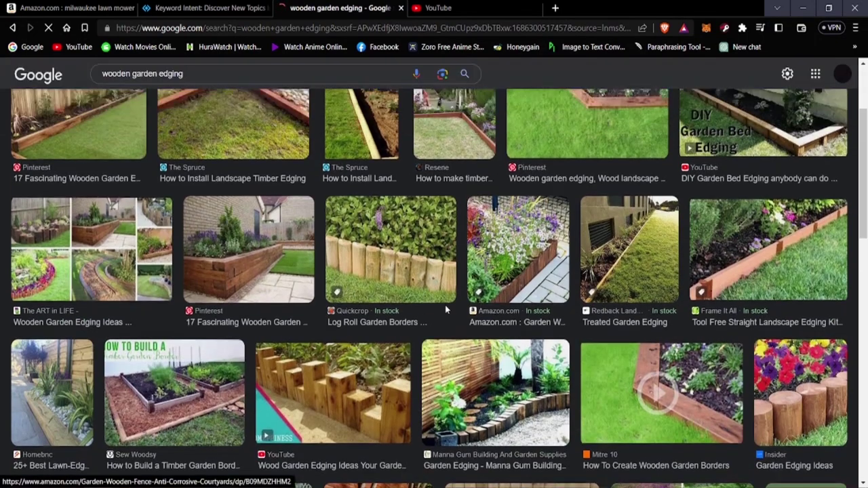
pyautogui.scroll(3, 447, 310)
# Switch to Amazon and search for the copied keyword "wooden garden edging" in place of "milwaukee lawn mower".
pyautogui.click(67, 8)
pyautogui.moveTo(288, 104); pyautogui.dragTo(189, 102)
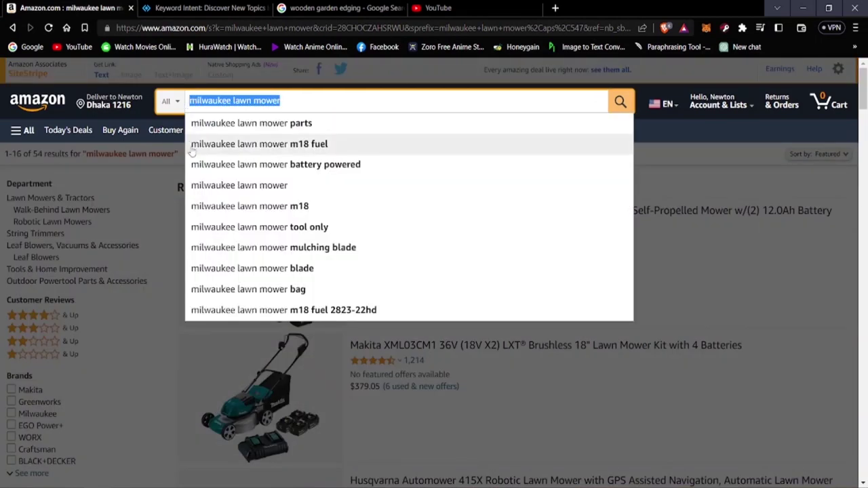
pyautogui.press('BackSpace')
pyautogui.rightClick(211, 100)
pyautogui.click(266, 188)
pyautogui.press('Return')
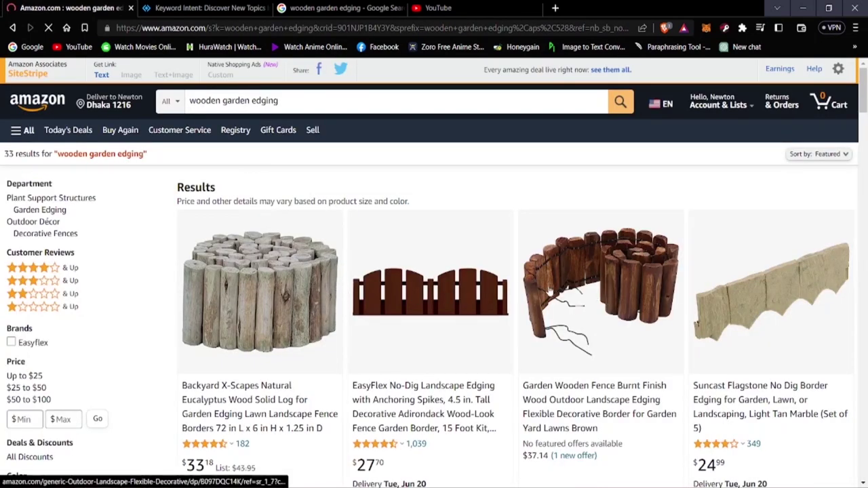
# Look through the wooden garden edging products on Amazon with their prices and ratings.
pyautogui.scroll(-3, 547, 290)
pyautogui.scroll(-6, 463, 303)
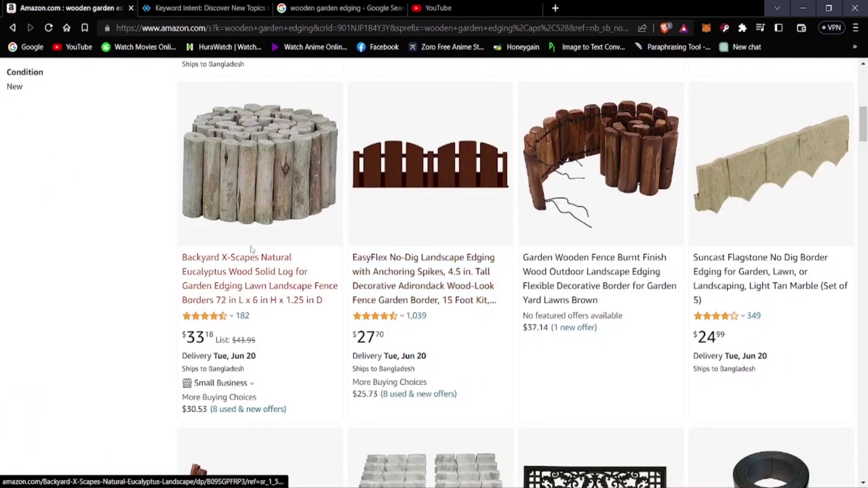
pyautogui.scroll(-2, 238, 279)
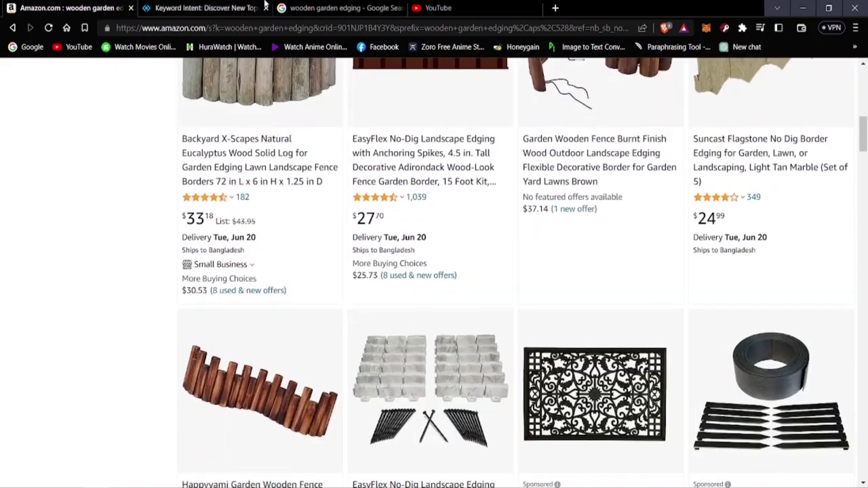
# Return to Google and browse the image results for wooden garden edging, noting the sites and edging styles shown.
pyautogui.click(339, 7)
pyautogui.scroll(-2, 434, 272)
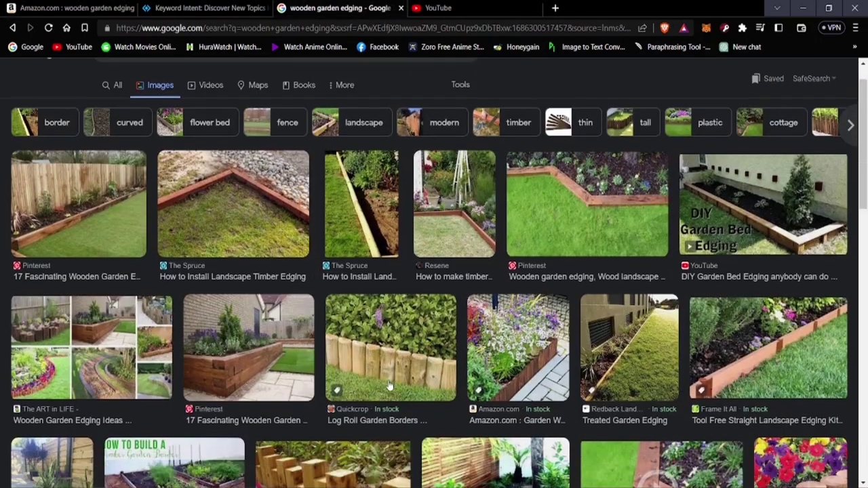
pyautogui.scroll(-3, 623, 370)
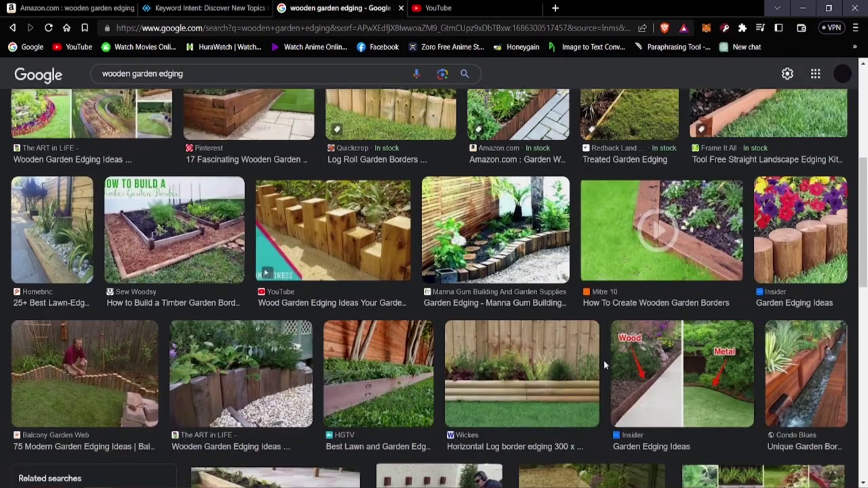
pyautogui.scroll(-3, 475, 360)
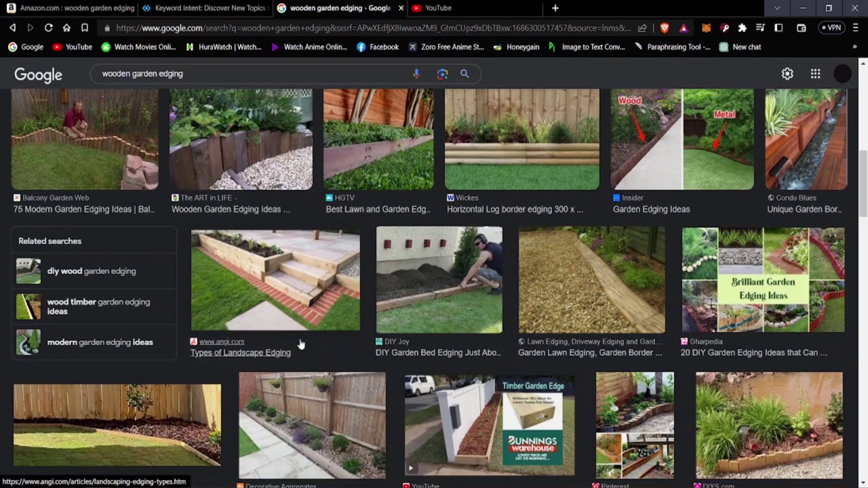
pyautogui.scroll(-5, 304, 344)
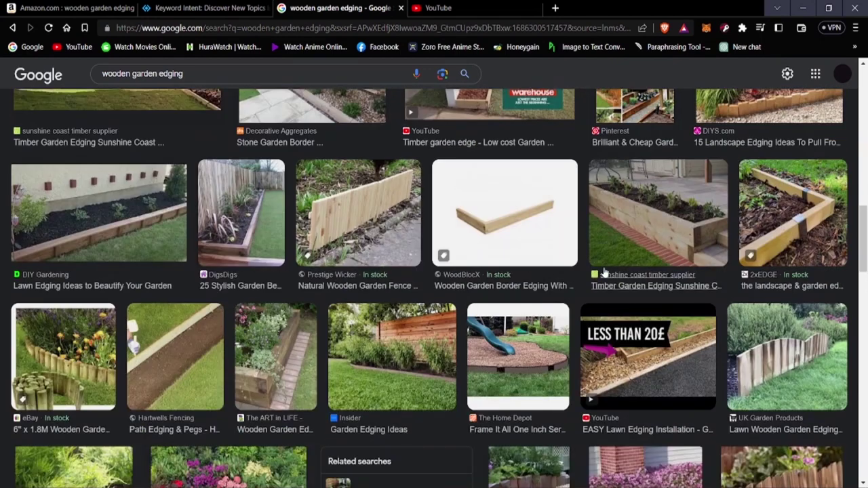
pyautogui.scroll(-3, 483, 342)
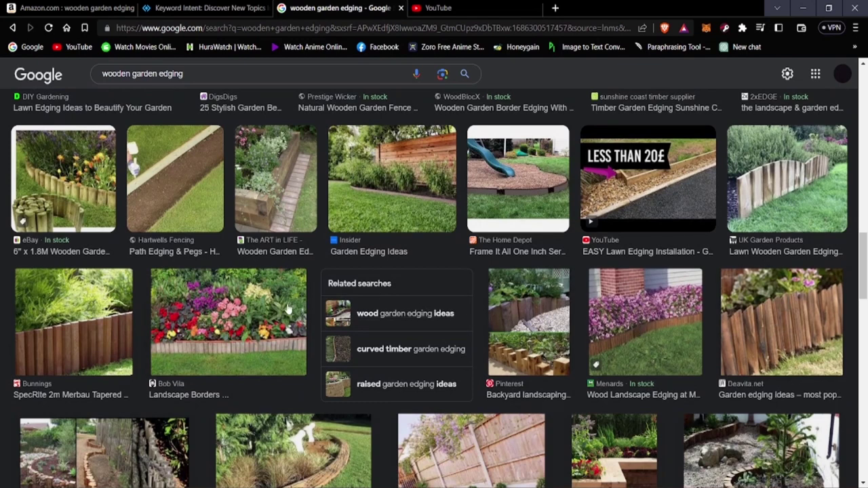
pyautogui.scroll(-5, 258, 311)
pyautogui.scroll(3, 258, 311)
# Recheck the "wooden garden edging" entry in Keyword Intent and revisit its Amazon and Google image results.
pyautogui.click(203, 8)
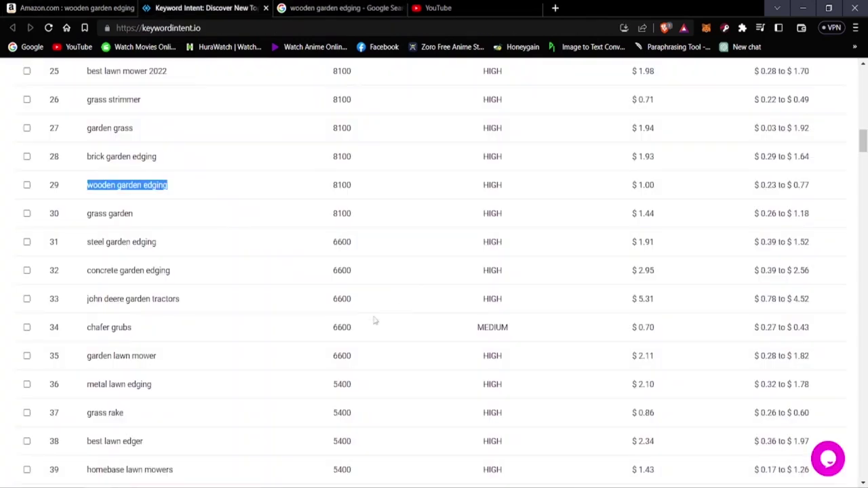
pyautogui.click(75, 7)
pyautogui.scroll(3, 319, 414)
pyautogui.click(327, 8)
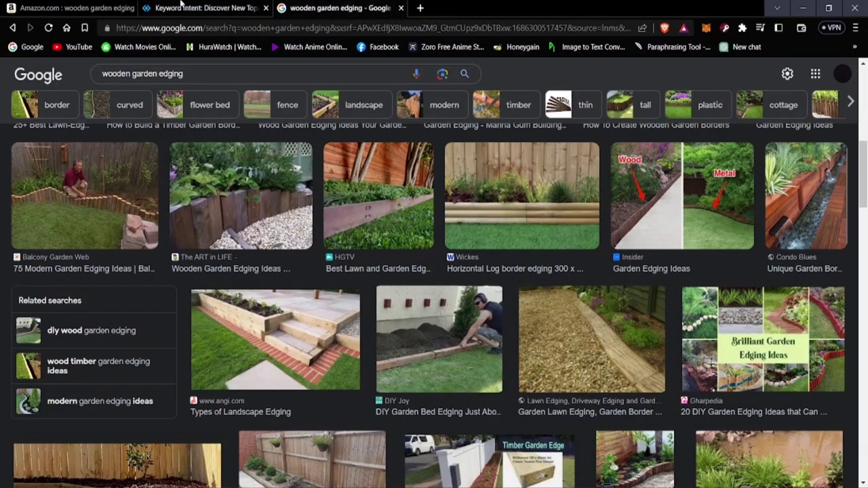
# Open the Backyard X-Scapes natural eucalyptus wood solid log edging product from the Amazon results.
pyautogui.click(102, 8)
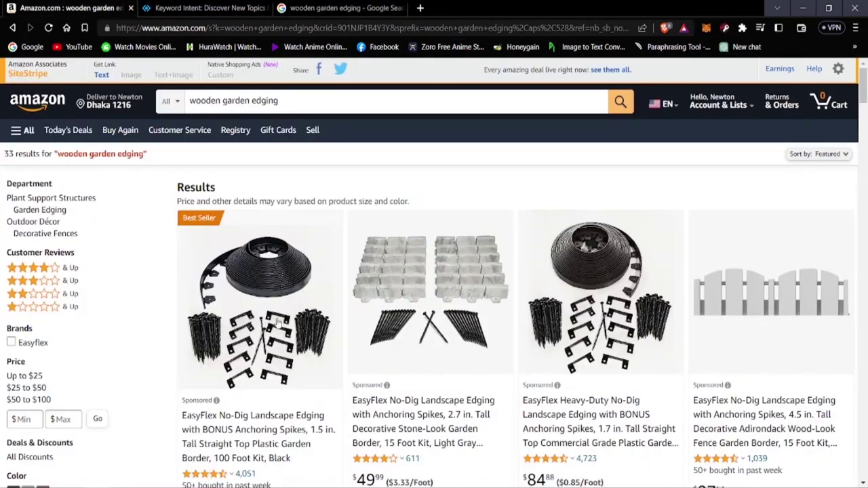
pyautogui.scroll(-5, 277, 324)
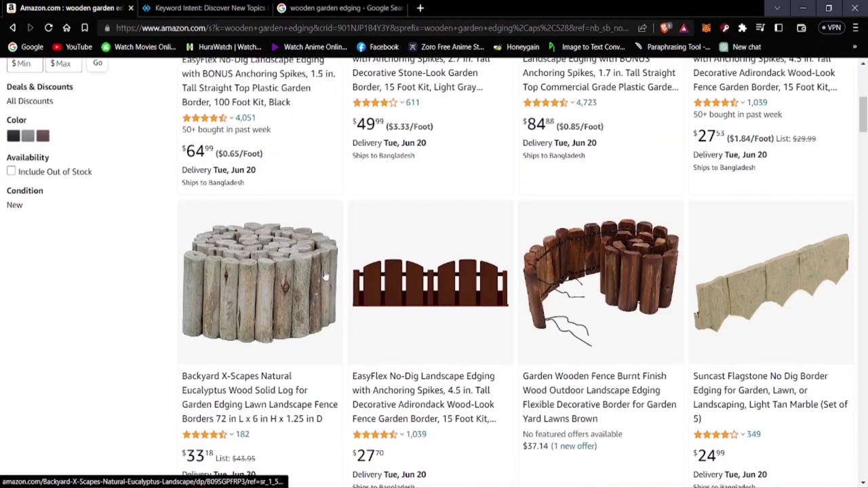
pyautogui.click(296, 282)
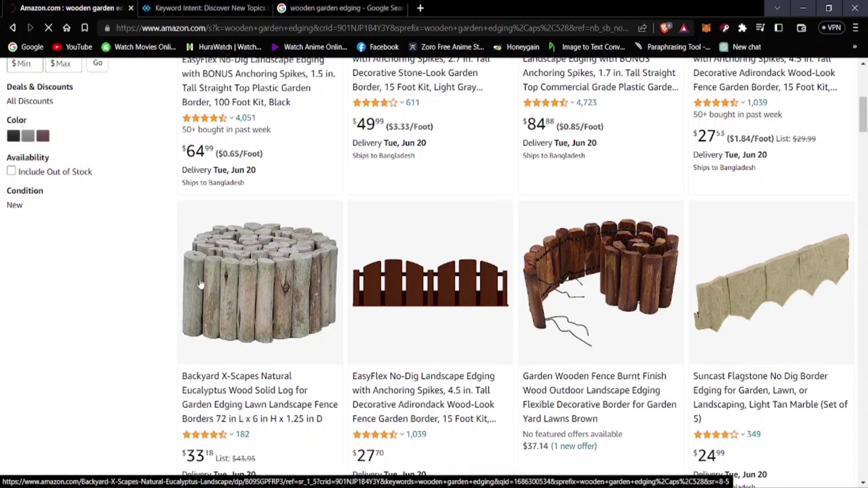
pyautogui.scroll(-2, 261, 332)
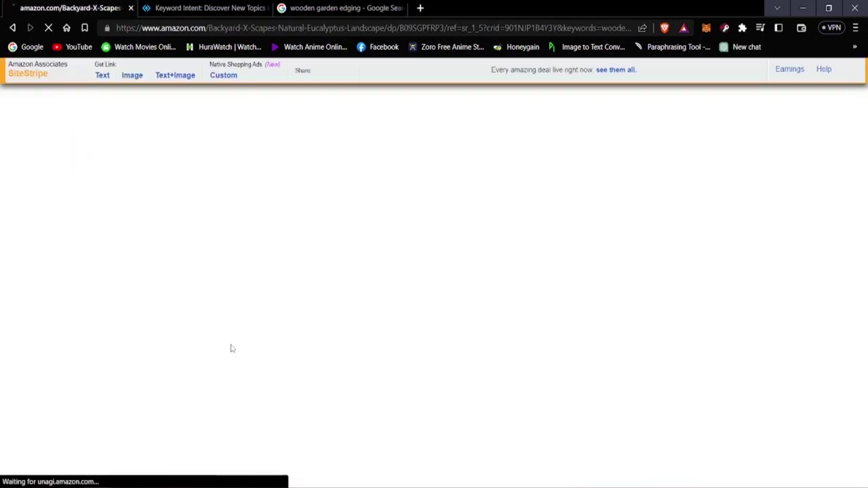
# Examine the eucalyptus log edging product page for its price, ratings, description, feature ratings and items frequently bought together.
pyautogui.scroll(-5, 218, 224)
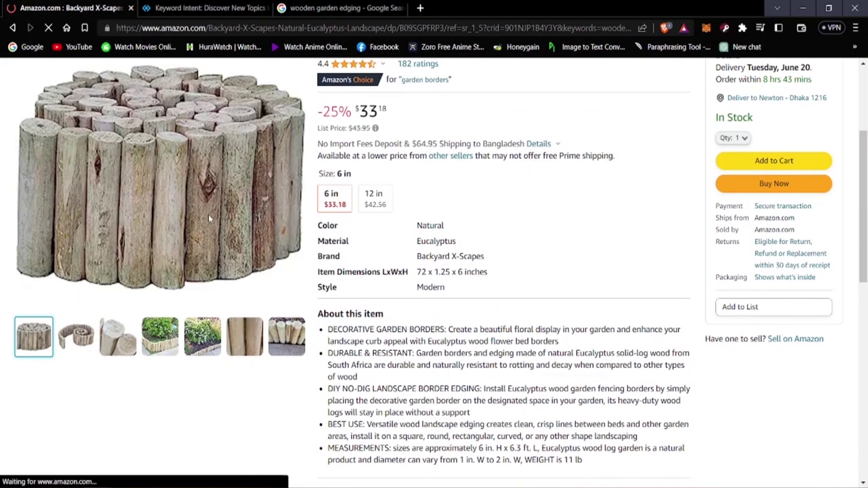
pyautogui.scroll(5, 271, 244)
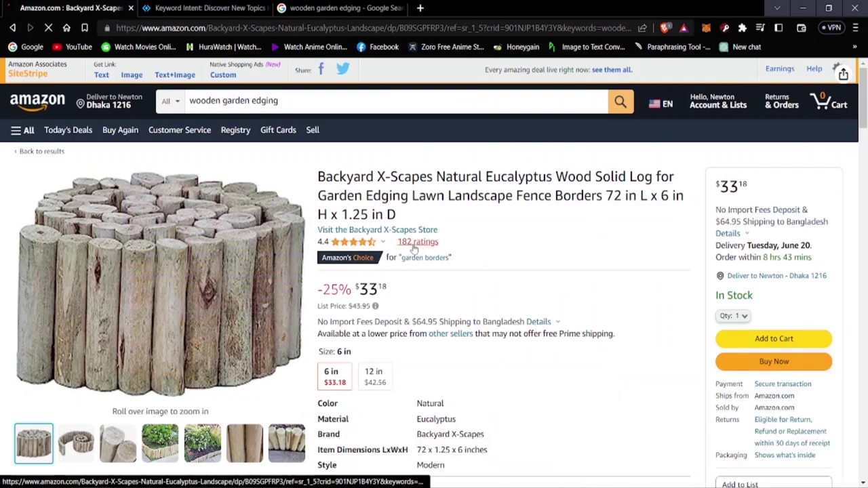
pyautogui.scroll(-3, 504, 268)
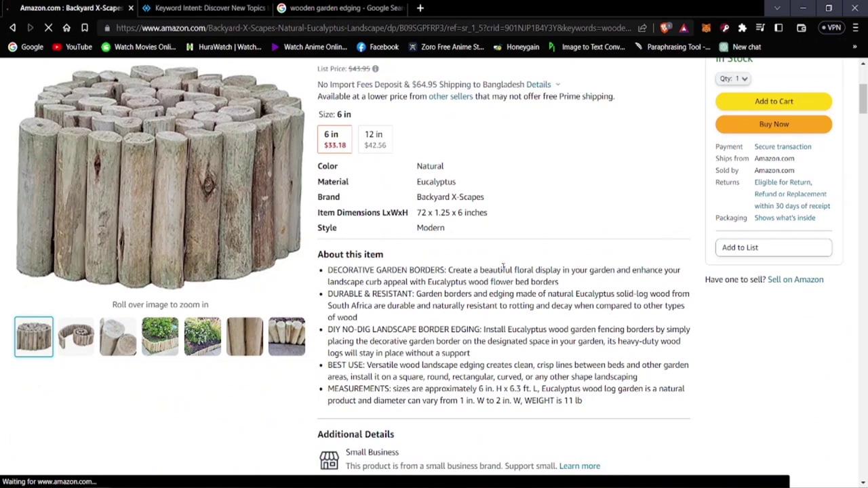
pyautogui.scroll(3, 642, 350)
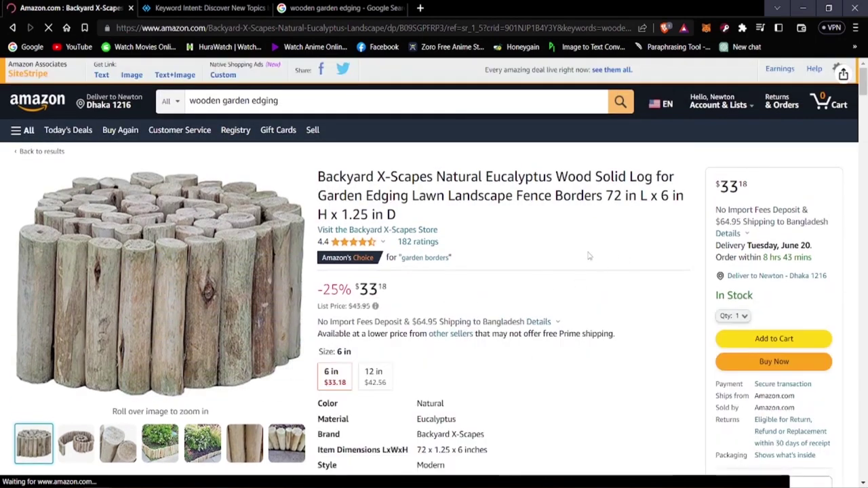
pyautogui.scroll(-4, 441, 271)
pyautogui.scroll(-2, 441, 303)
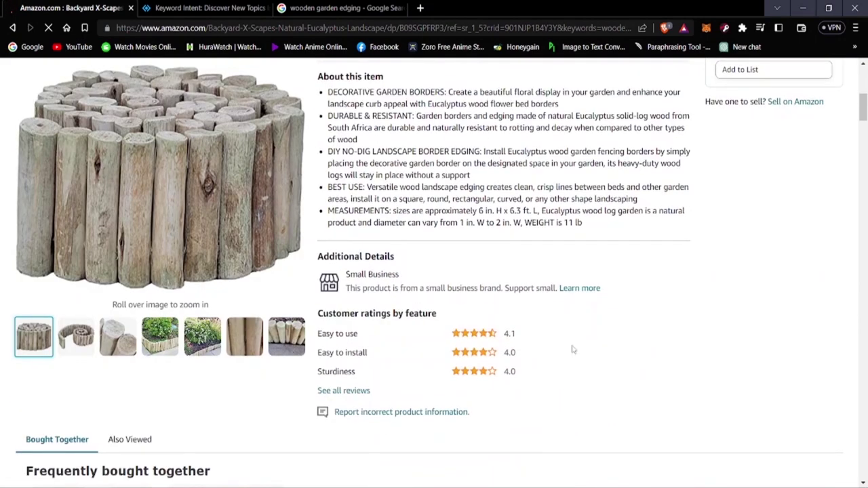
pyautogui.scroll(-3, 479, 382)
pyautogui.scroll(-5, 287, 371)
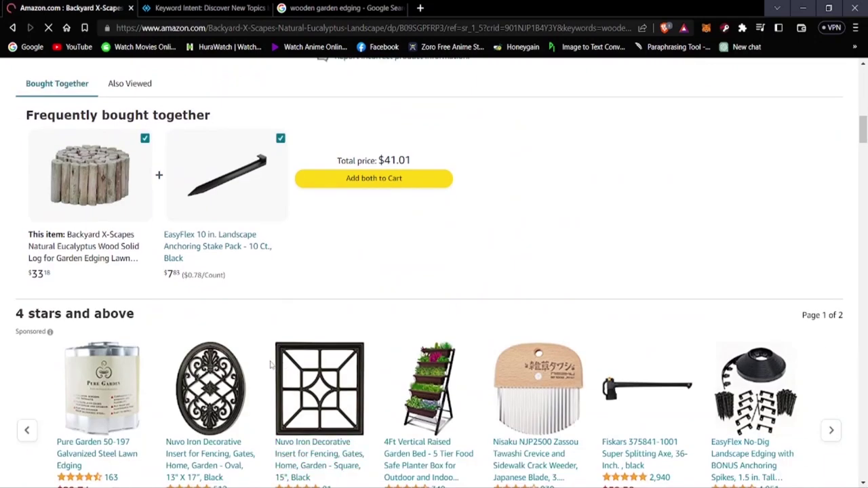
pyautogui.scroll(8, 265, 383)
pyautogui.scroll(2, 254, 391)
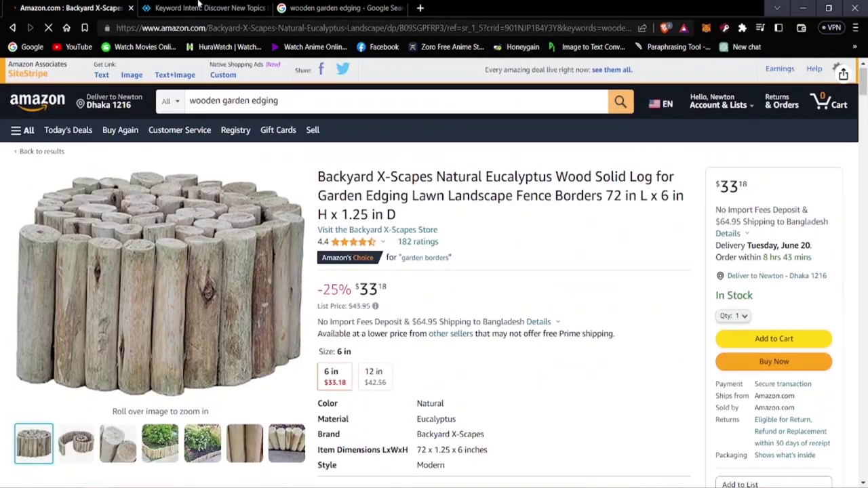
# Switch to Keyword Intent and copy the keyword "steel garden edging" from the keyword list.
pyautogui.click(204, 8)
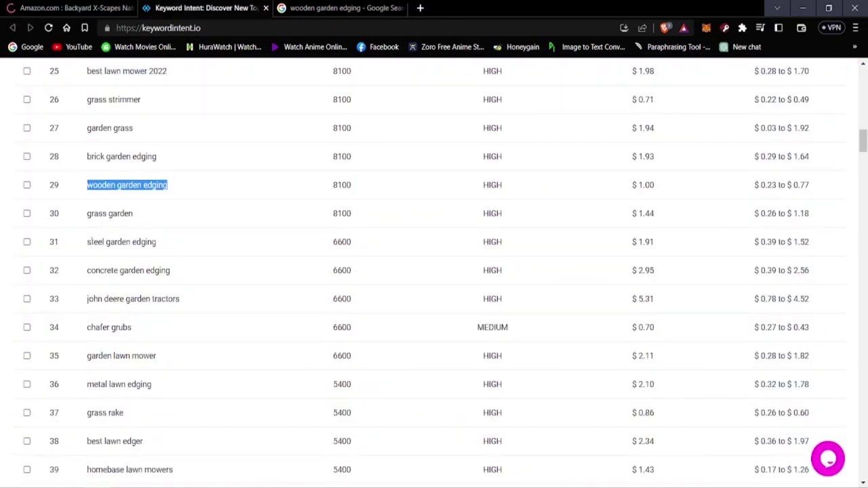
pyautogui.moveTo(88, 242); pyautogui.dragTo(155, 255)
pyautogui.rightClick(148, 244)
pyautogui.click(170, 252)
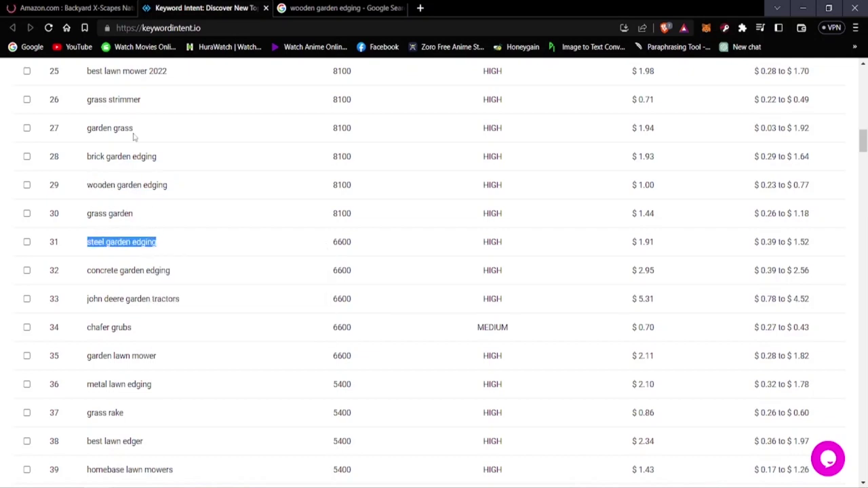
# Return to Amazon, clear the previous search term and look over the eucalyptus log edging's product pictures.
pyautogui.click(90, 6)
pyautogui.moveTo(281, 100); pyautogui.dragTo(190, 101)
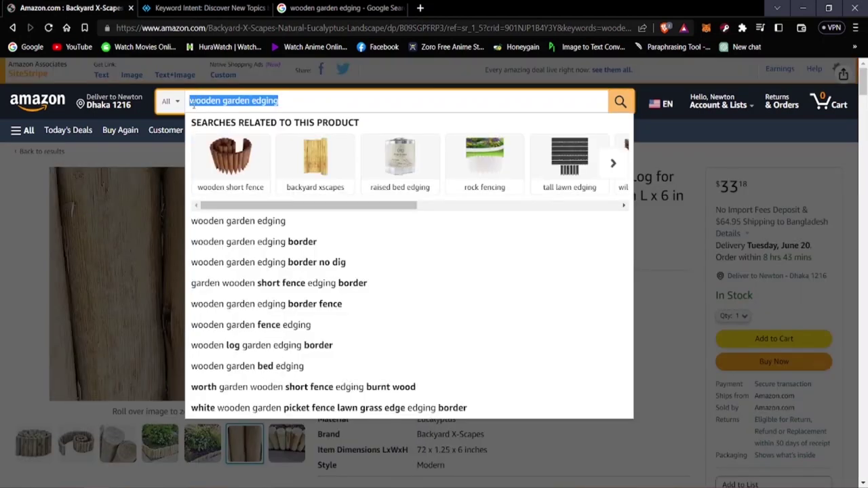
pyautogui.press('BackSpace')
pyautogui.press('Escape')
pyautogui.click(573, 152)
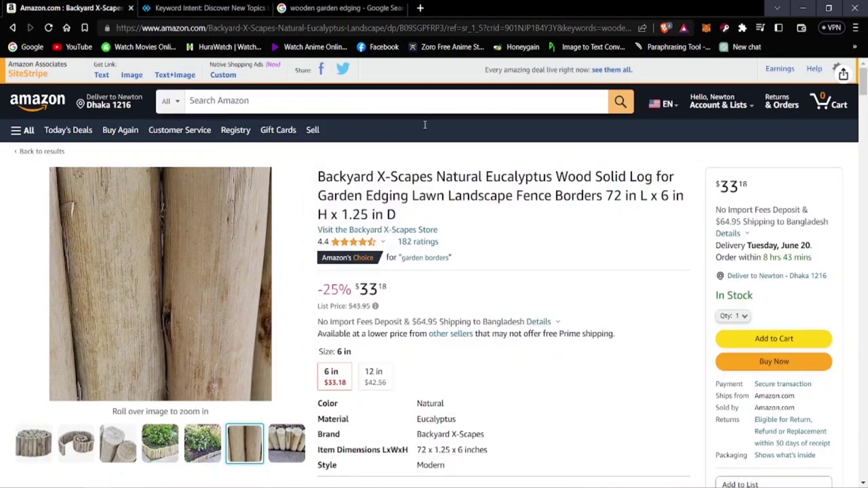
pyautogui.scroll(-3, 169, 272)
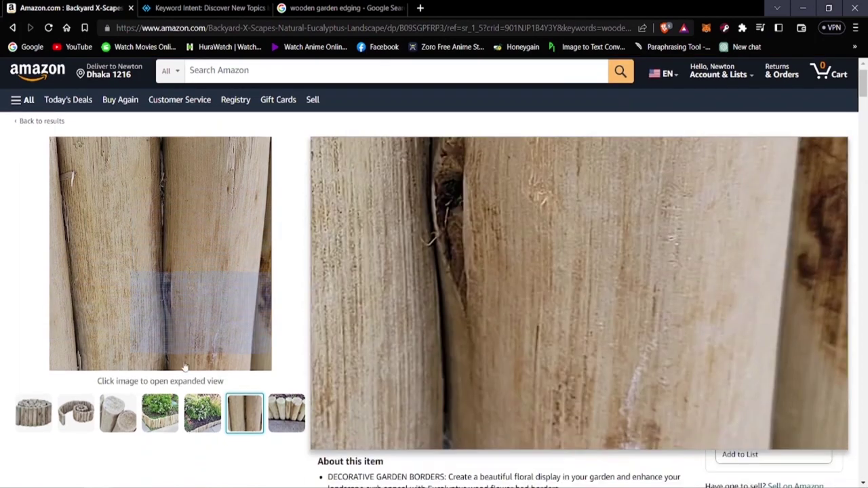
pyautogui.scroll(2, 202, 360)
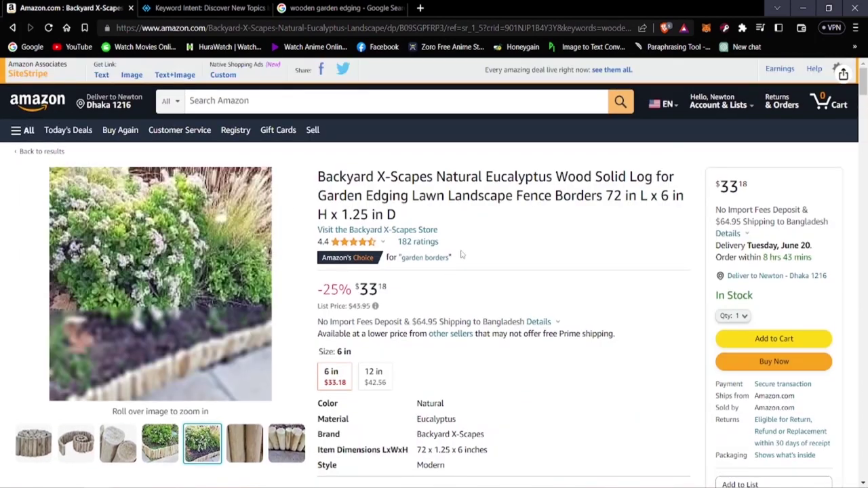
# Search Amazon for the copied keyword "steel garden edging".
pyautogui.click(242, 102)
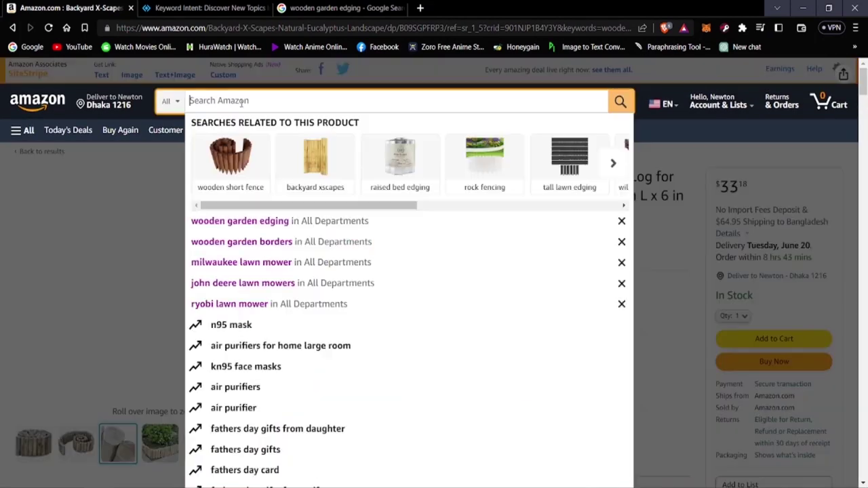
pyautogui.rightClick(226, 102)
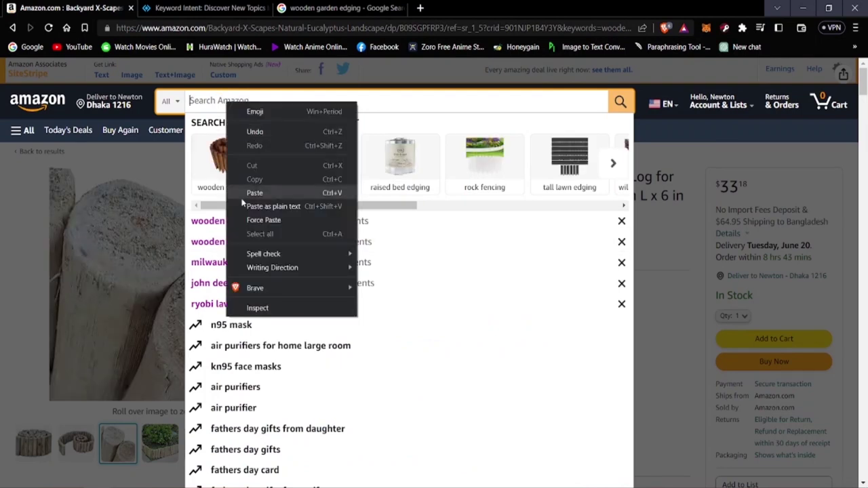
pyautogui.click(255, 193)
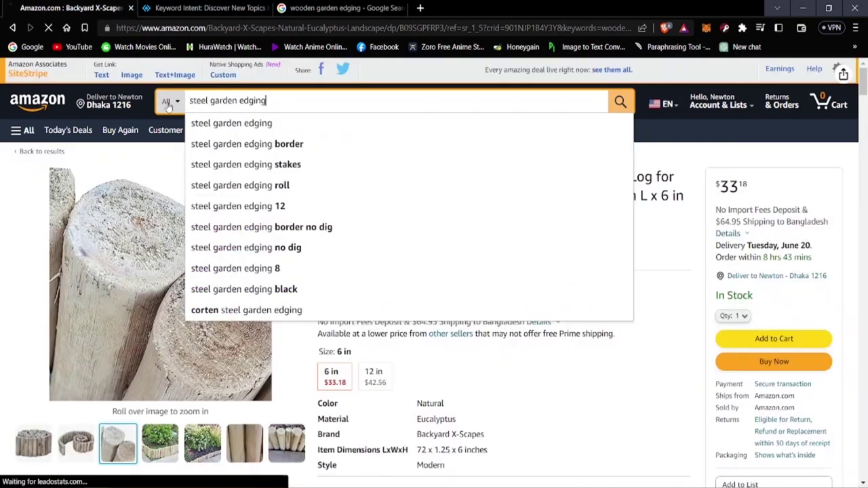
pyautogui.press('Return')
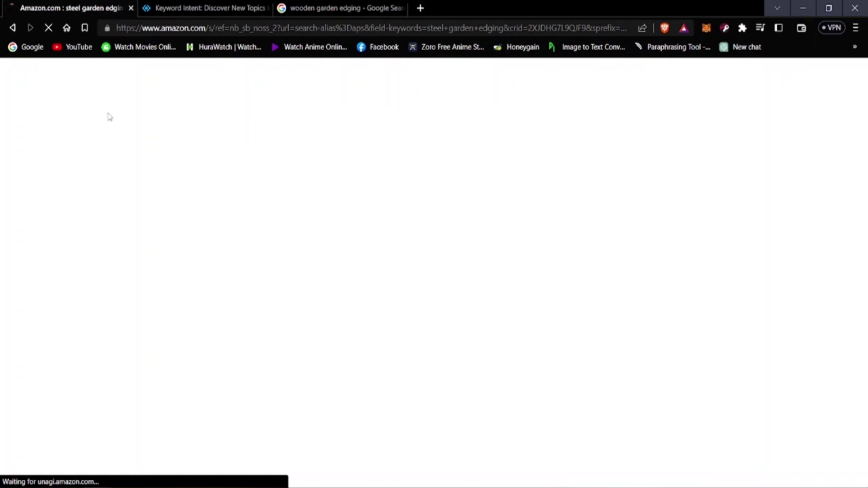
pyautogui.press('alt')
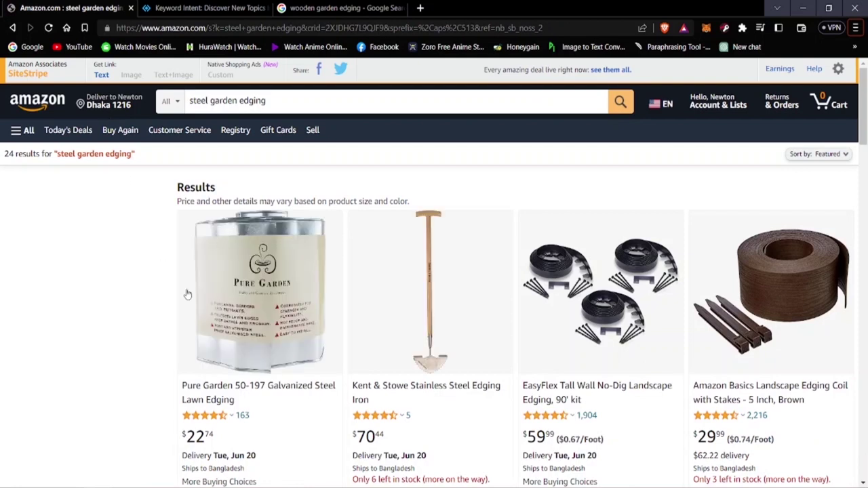
# Browse the steel garden edging results and open the EasyFlex Heavy-Duty No-Dig Landscape Edging 100-foot kit.
pyautogui.scroll(-2, 630, 320)
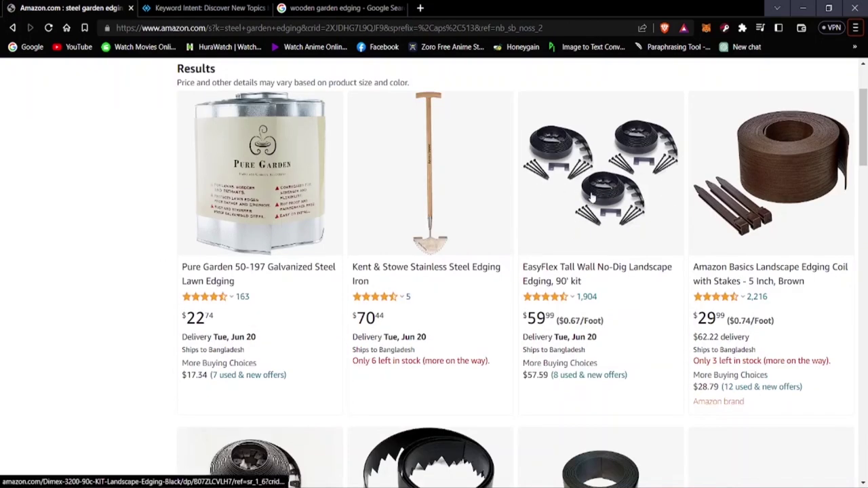
pyautogui.scroll(-3, 590, 198)
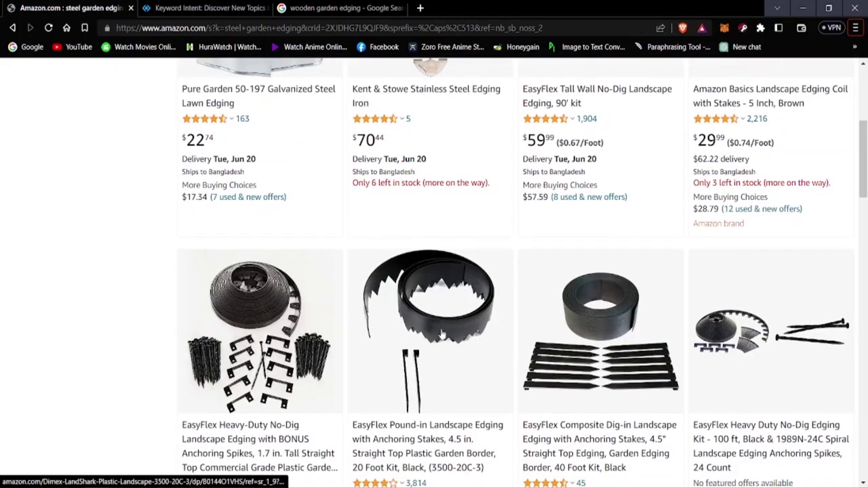
pyautogui.scroll(-2, 353, 322)
pyautogui.scroll(3, 367, 326)
pyautogui.scroll(-1, 381, 329)
pyautogui.scroll(-2, 381, 328)
pyautogui.click(246, 246)
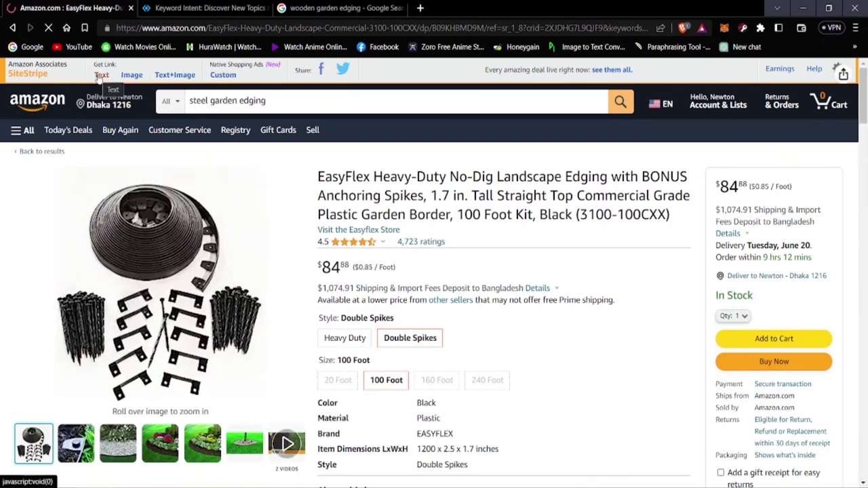
# Examine the EasyFlex edging kit's page for its affiliate link options, price, ratings, related items and manufacturer details.
pyautogui.moveTo(199, 326)
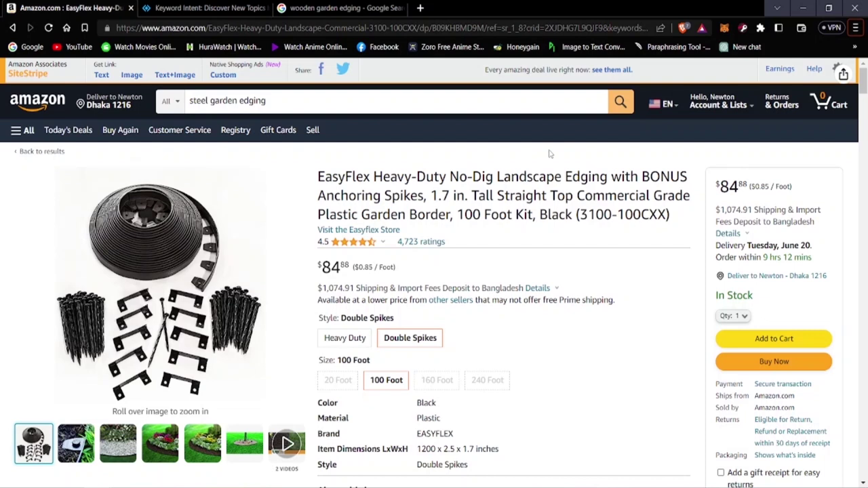
pyautogui.moveTo(203, 234)
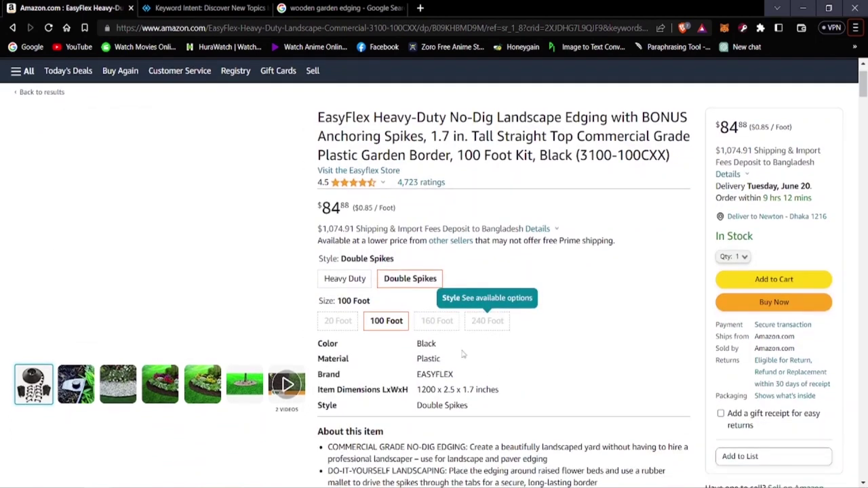
pyautogui.scroll(-4, 474, 359)
pyautogui.scroll(-7, 435, 340)
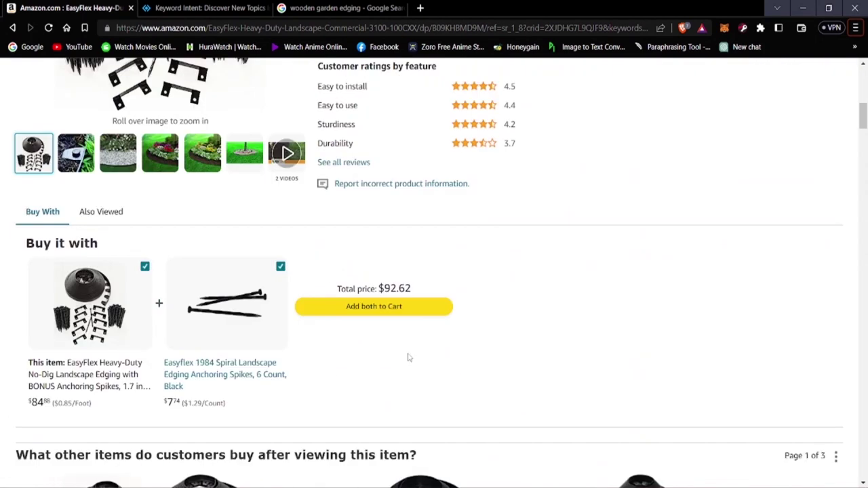
pyautogui.scroll(-5, 406, 358)
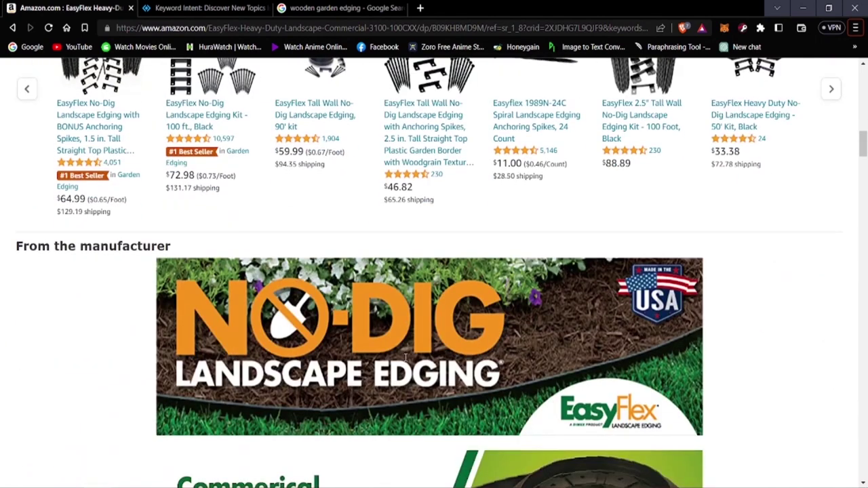
pyautogui.scroll(-6, 358, 358)
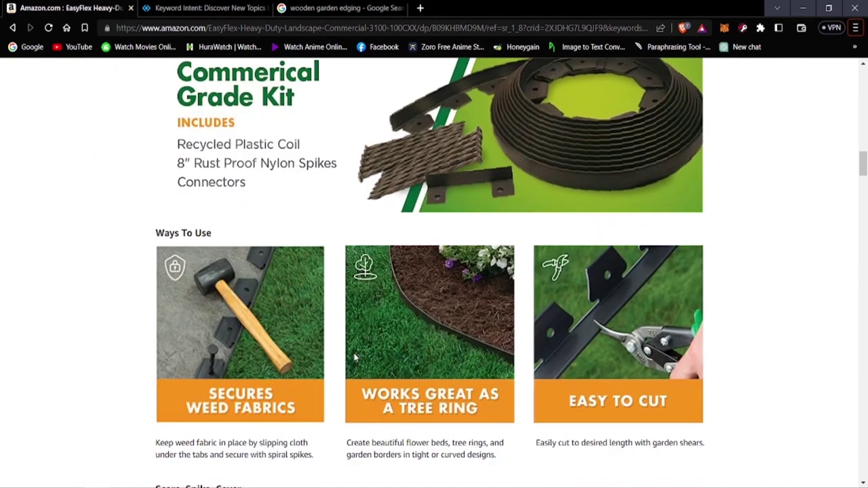
pyautogui.scroll(-3, 353, 358)
pyautogui.scroll(6, 353, 358)
pyautogui.scroll(8, 347, 363)
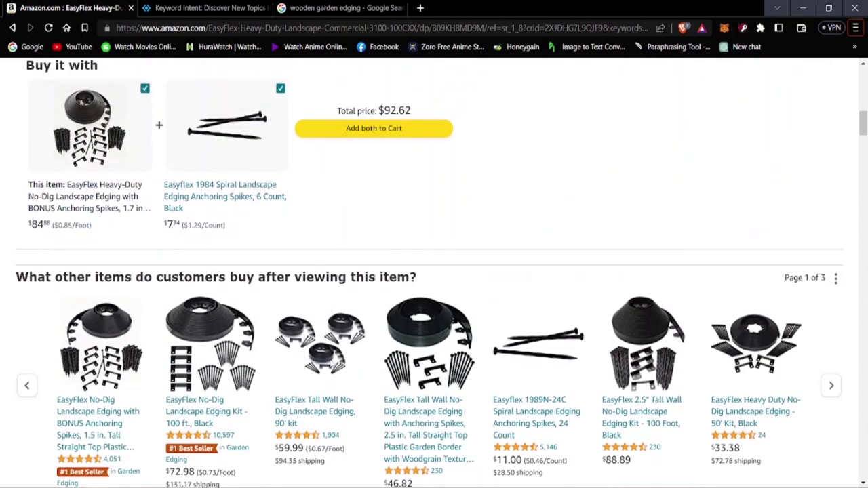
pyautogui.scroll(10, 358, 358)
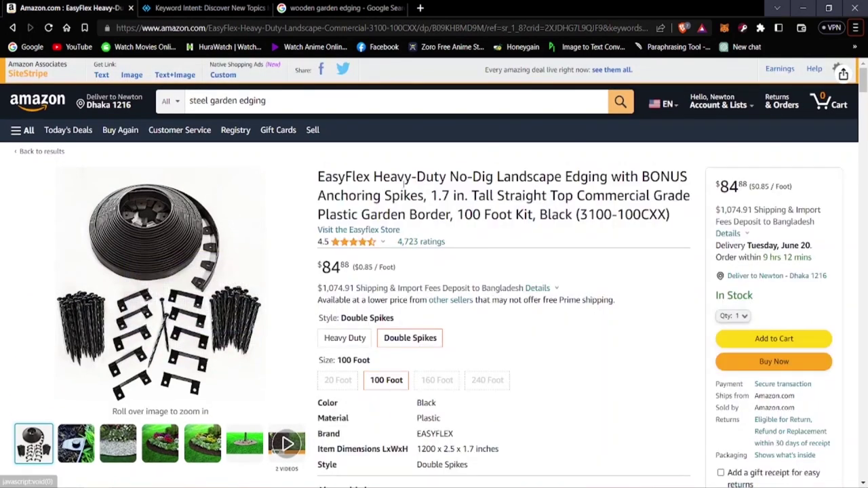
# Switch to Keyword Intent and replace the "Lawn and Gardening" keyword with a search for "pet products".
pyautogui.click(164, 5)
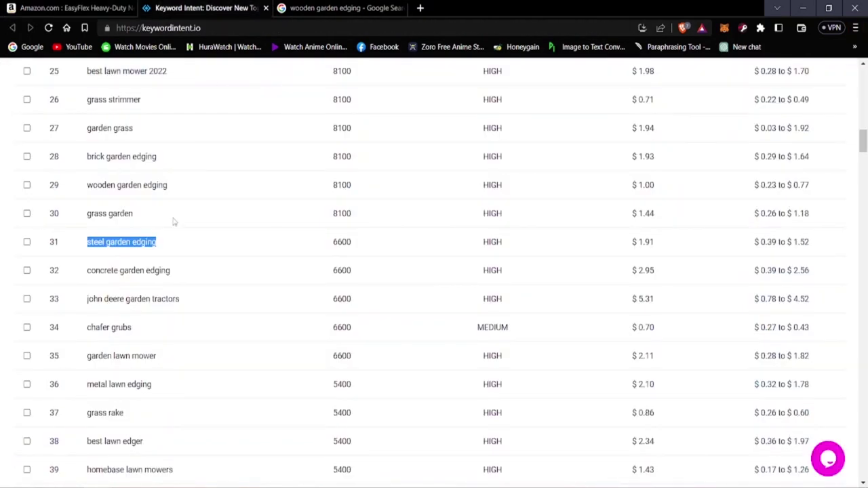
pyautogui.scroll(10, 175, 220)
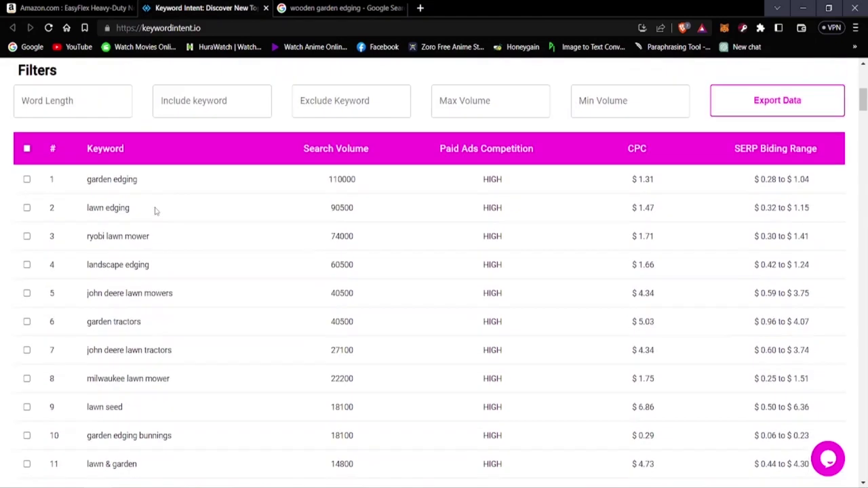
pyautogui.scroll(3, 153, 212)
pyautogui.scroll(4, 166, 231)
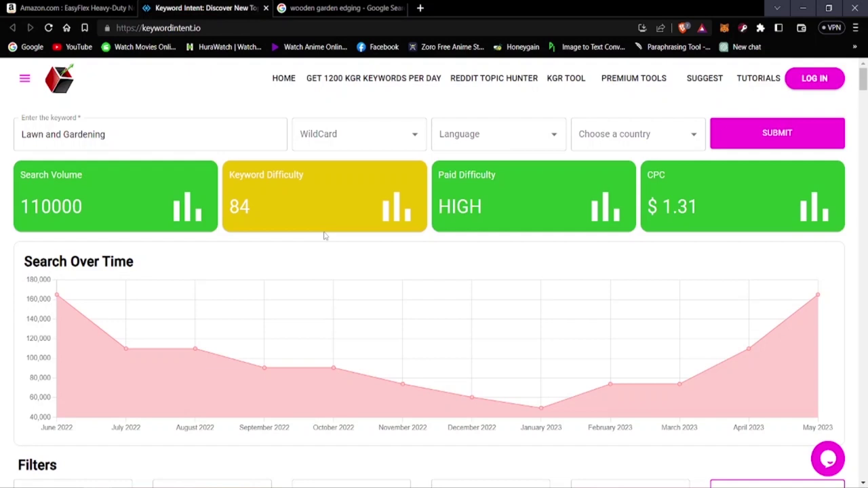
pyautogui.click(210, 140)
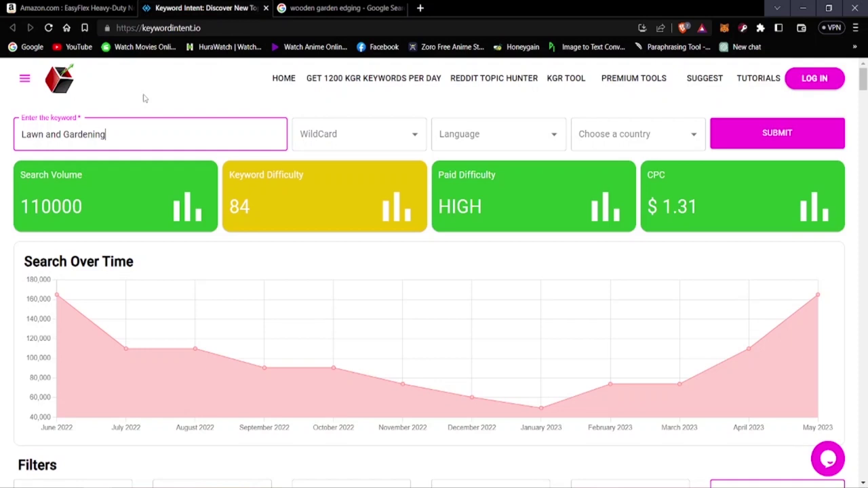
pyautogui.hotkey('ctrl', 'a')
pyautogui.press('BackSpace')
pyautogui.click(1, 120)
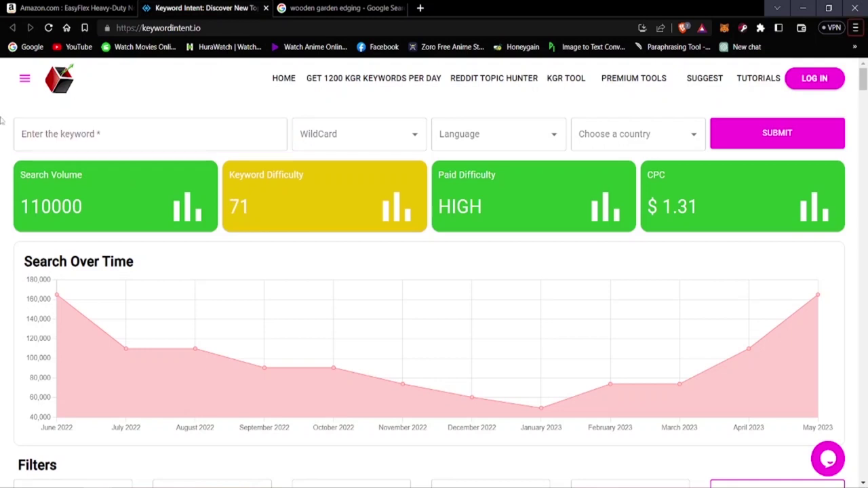
pyautogui.click(27, 128)
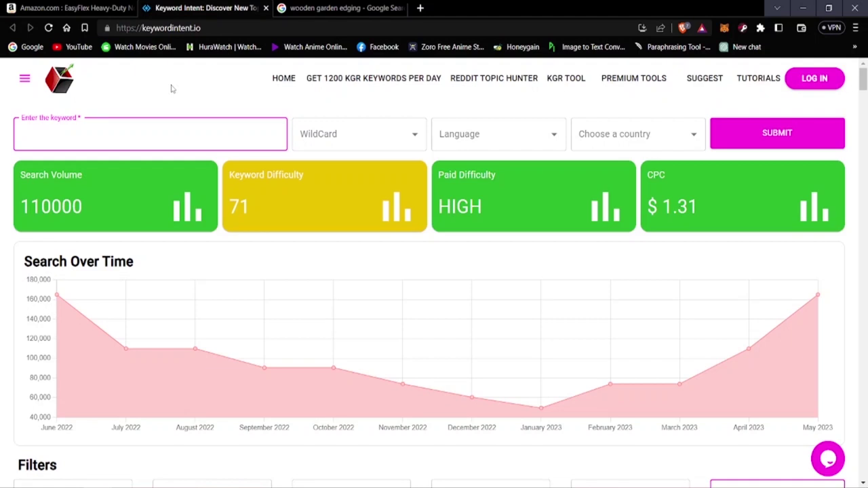
pyautogui.write('pet')
pyautogui.write('products')
pyautogui.press('Return')
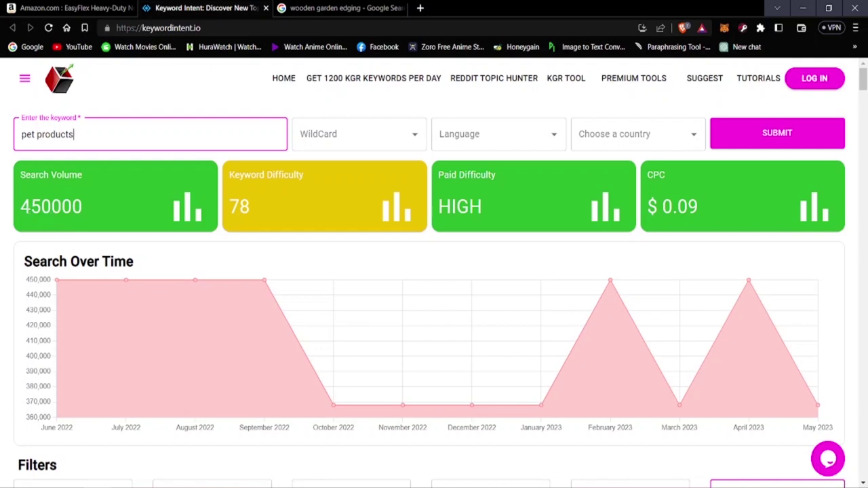
# Check the search volume and keyword difficulty for "pet products".
pyautogui.moveTo(23, 209); pyautogui.dragTo(84, 210)
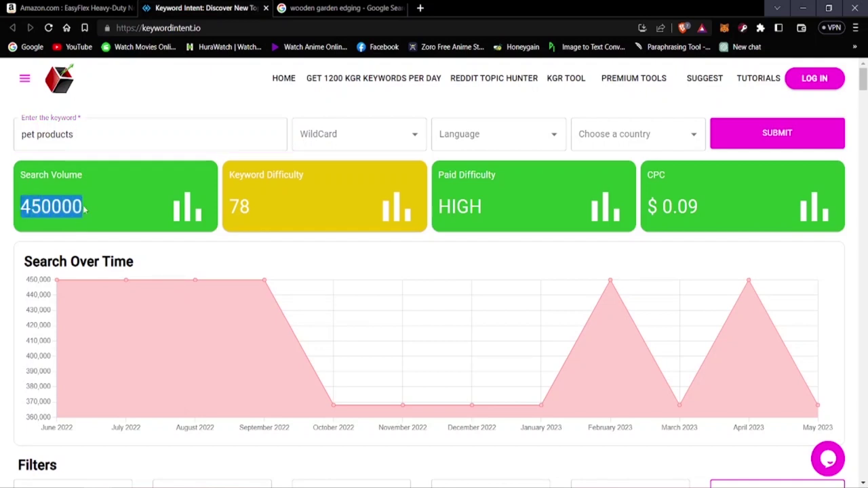
pyautogui.click(243, 209)
pyautogui.doubleClick(245, 206)
pyautogui.click(275, 211)
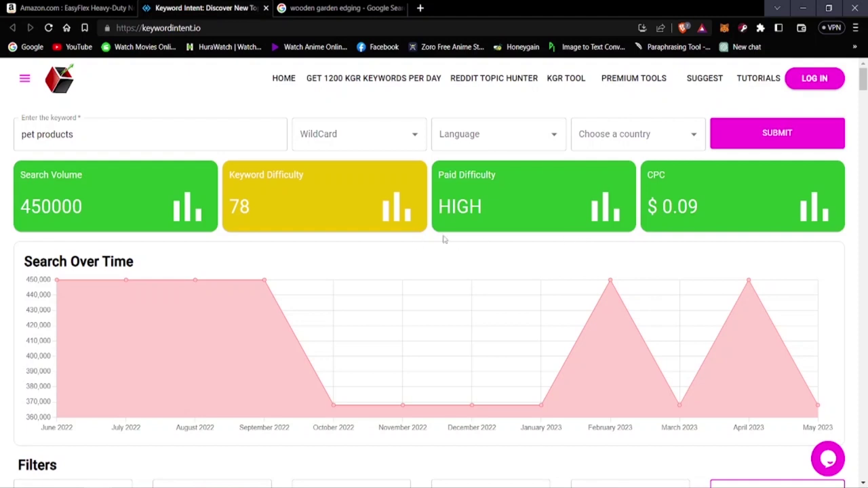
# Examine the keyword suggestions, search volumes and competition listed for "pet products".
pyautogui.scroll(-3, 413, 326)
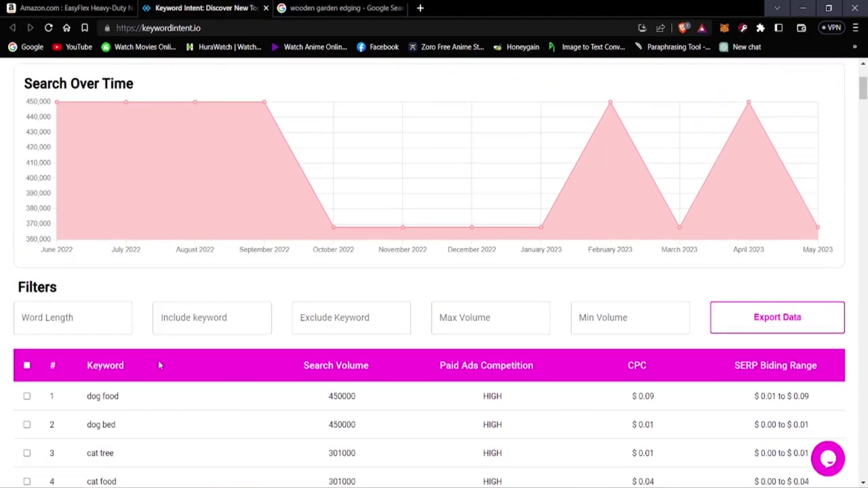
pyautogui.scroll(-1, 158, 360)
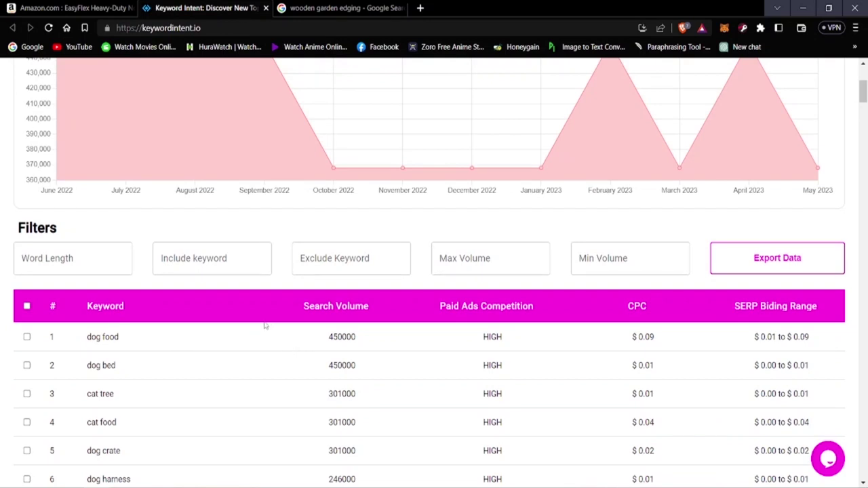
pyautogui.scroll(-3, 241, 312)
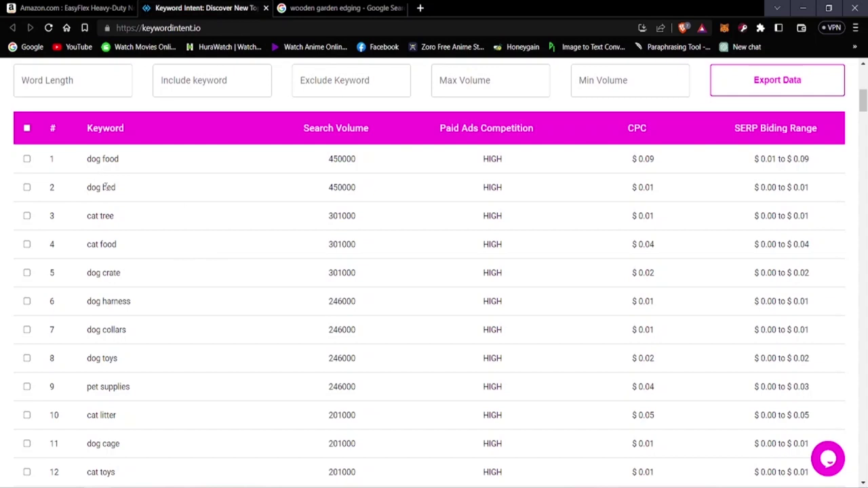
pyautogui.scroll(-9, 109, 387)
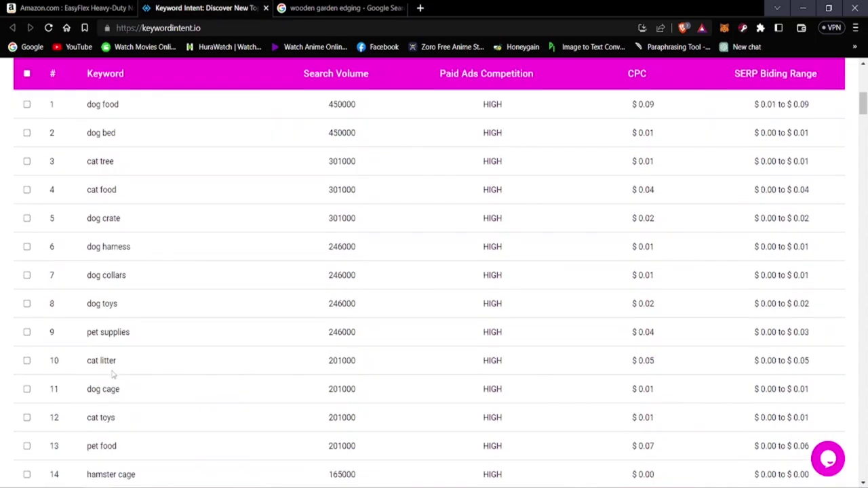
pyautogui.scroll(-5, 112, 374)
pyautogui.scroll(20, 112, 374)
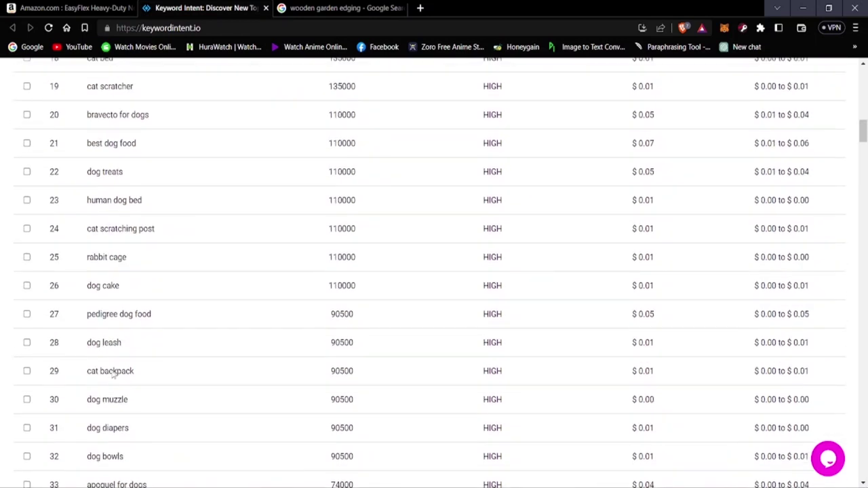
pyautogui.scroll(2, 113, 374)
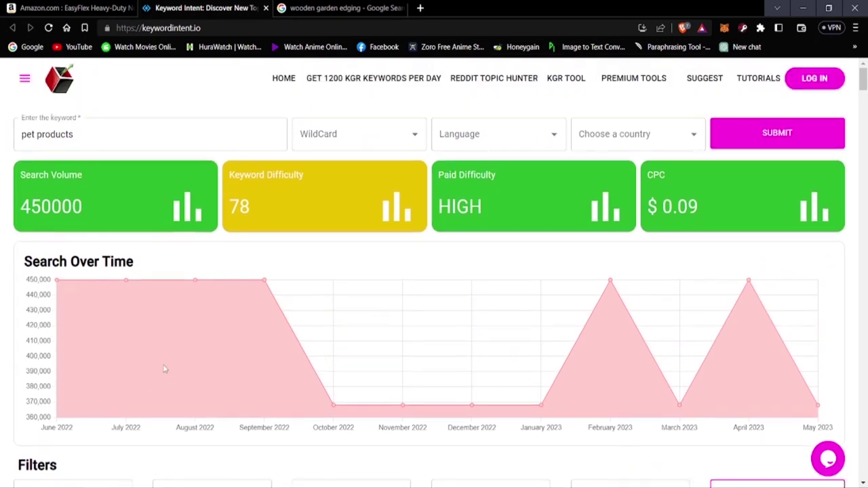
pyautogui.scroll(-7, 164, 370)
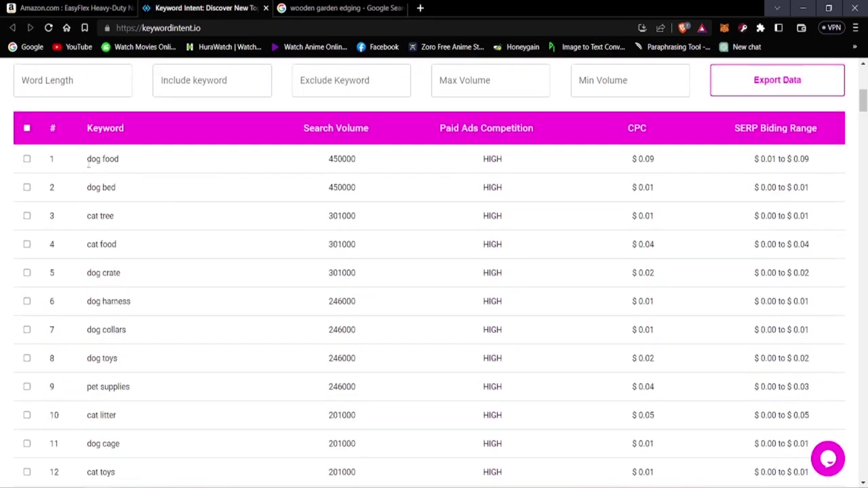
# Copy the keyword "dog food" from the keyword table and search Amazon for it.
pyautogui.tripleClick(88, 164)
pyautogui.rightClick(120, 167)
pyautogui.click(125, 171)
pyautogui.click(65, 7)
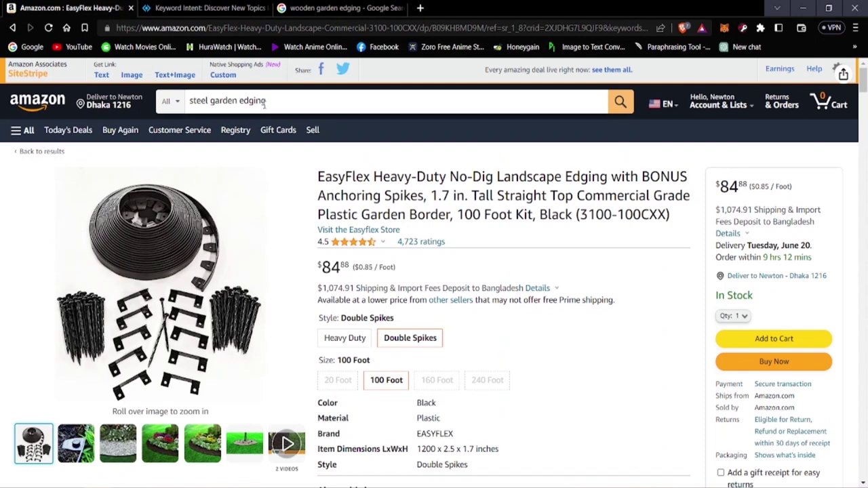
pyautogui.tripleClick(205, 107)
pyautogui.press('BackSpace')
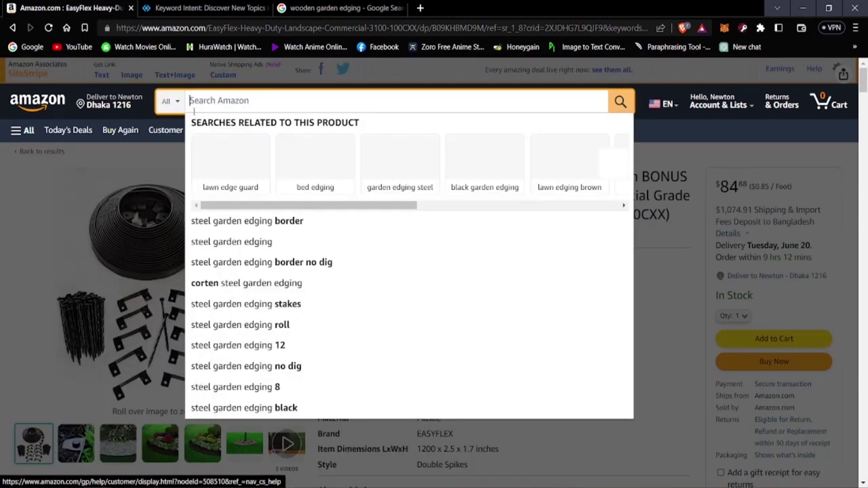
pyautogui.rightClick(239, 99)
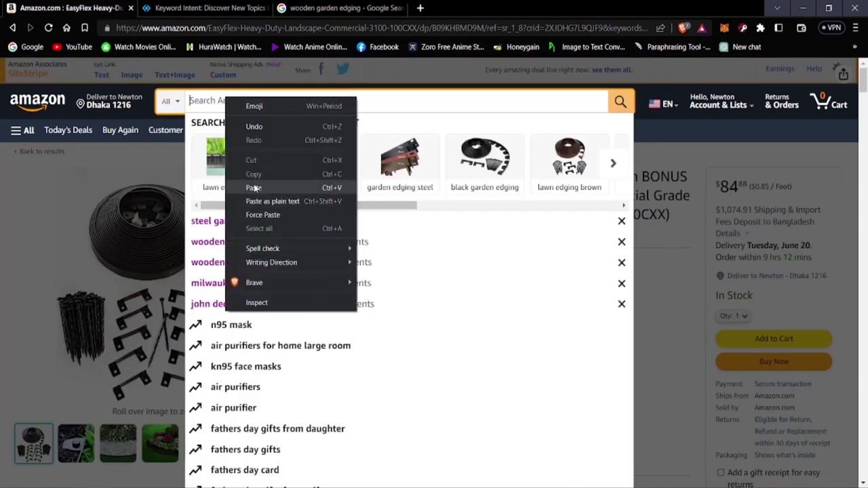
pyautogui.click(261, 187)
pyautogui.press('Return')
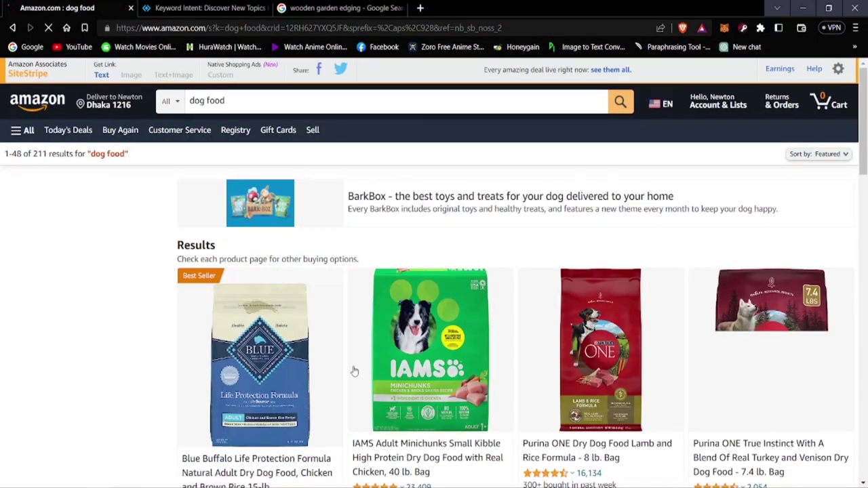
# Open the Purina ONE True Instinct 7.4 lb. dog food from the results in a new tab and view its product page.
pyautogui.scroll(-5, 281, 253)
pyautogui.scroll(3, 278, 258)
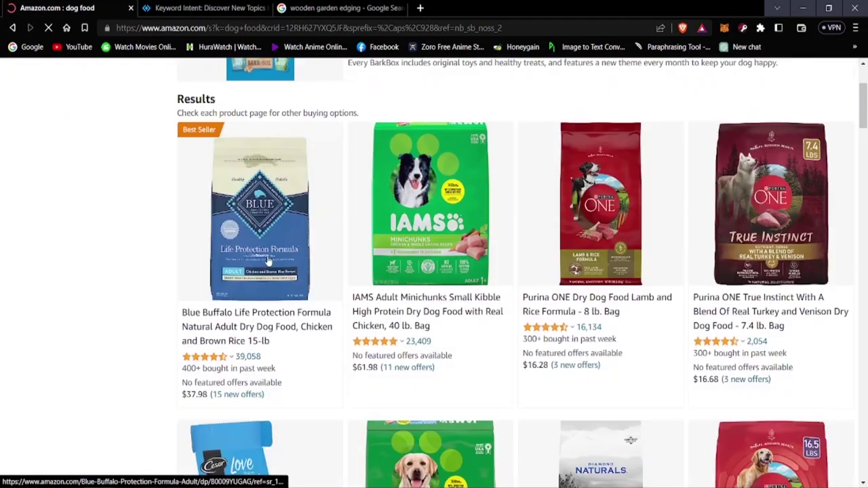
pyautogui.rightClick(263, 243)
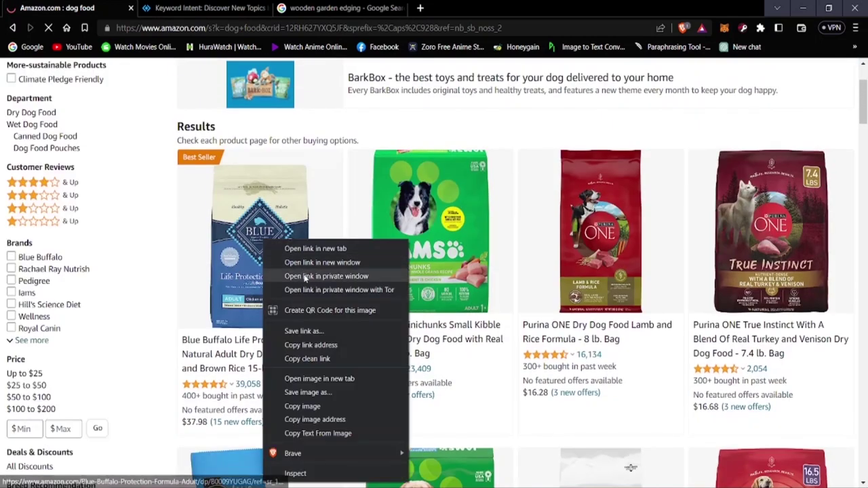
pyautogui.click(169, 299)
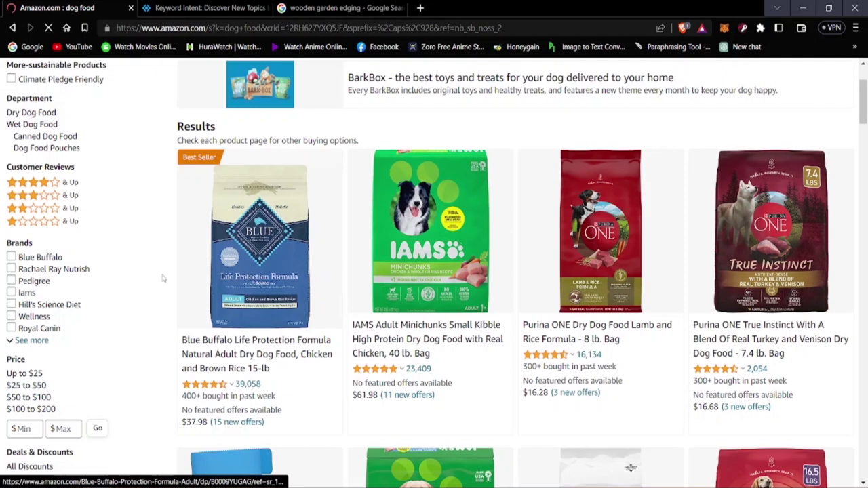
pyautogui.rightClick(770, 264)
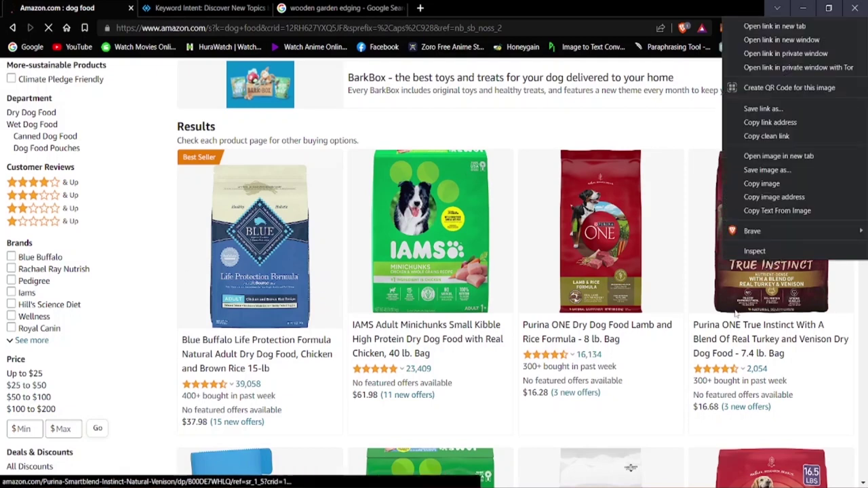
pyautogui.click(795, 27)
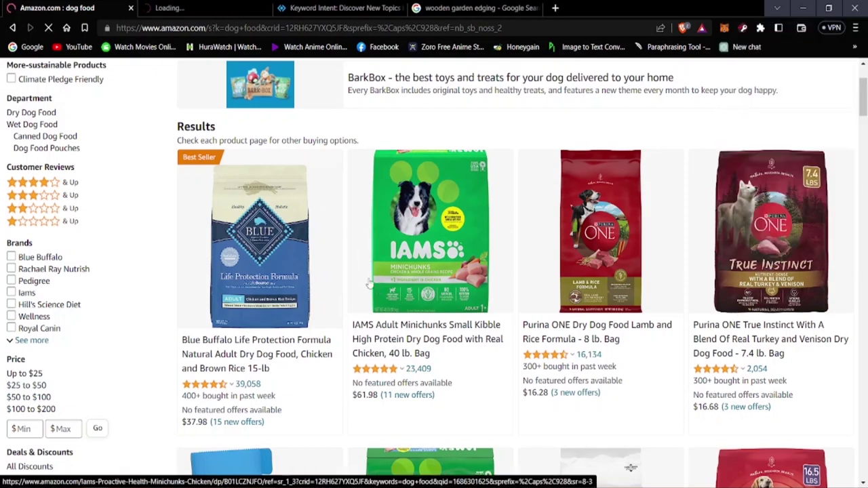
pyautogui.hotkey('ctrl', 'Tab')
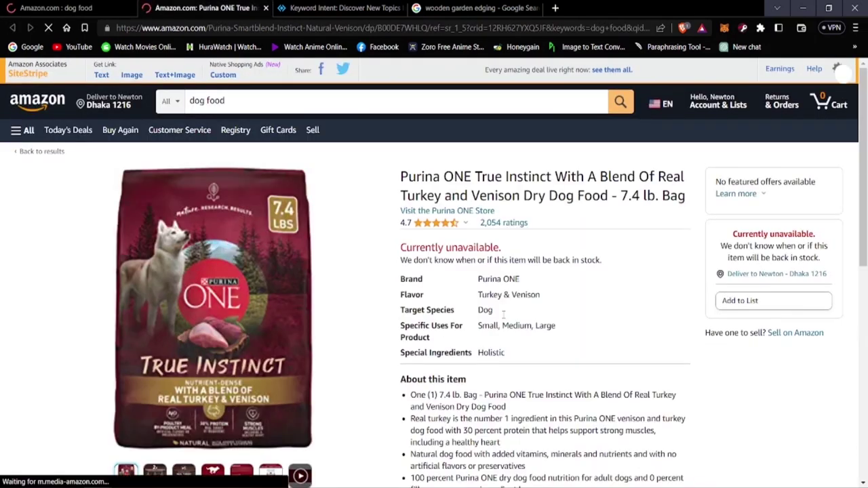
pyautogui.moveTo(285, 305)
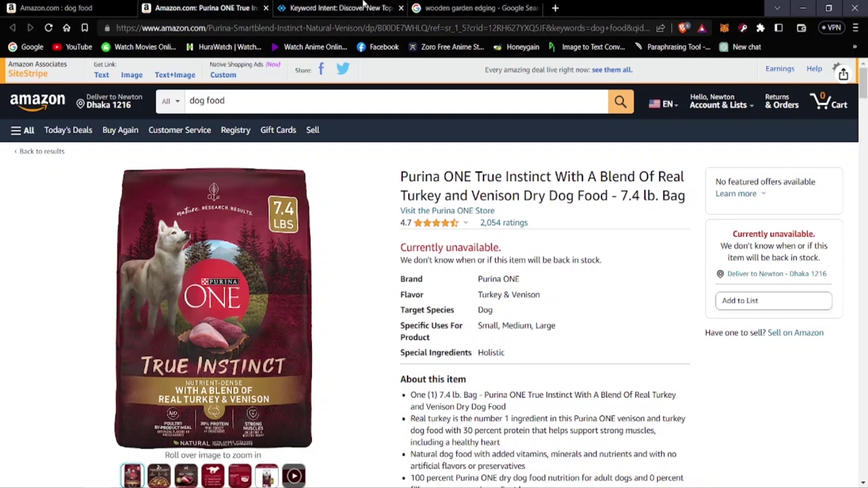
# Return to the Amazon dog food results and clear the search term.
pyautogui.click(365, 5)
pyautogui.hotkey('ctrl', '1')
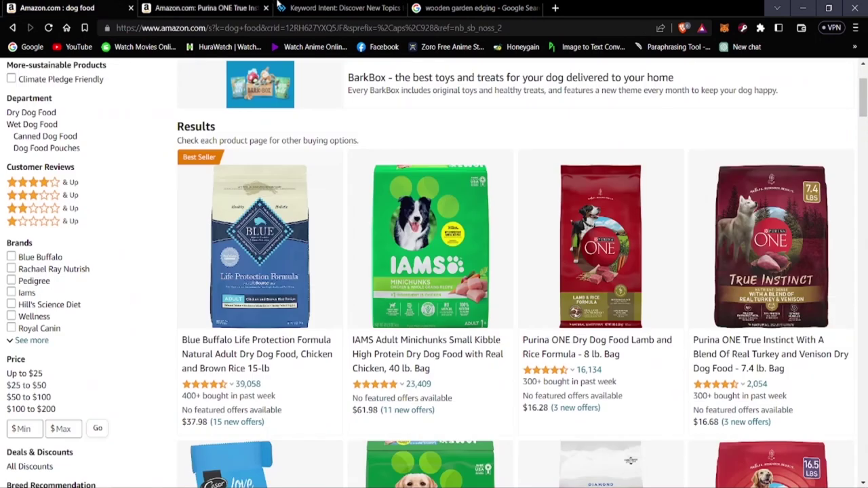
pyautogui.scroll(2, 302, 448)
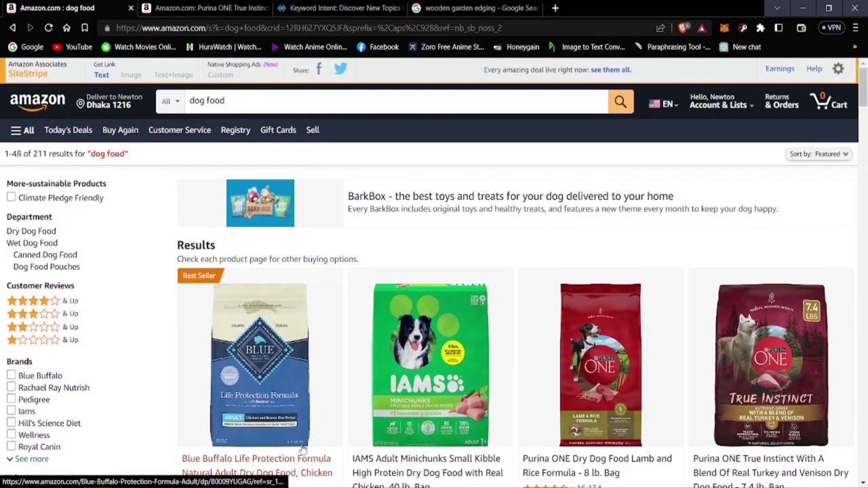
pyautogui.tripleClick(225, 102)
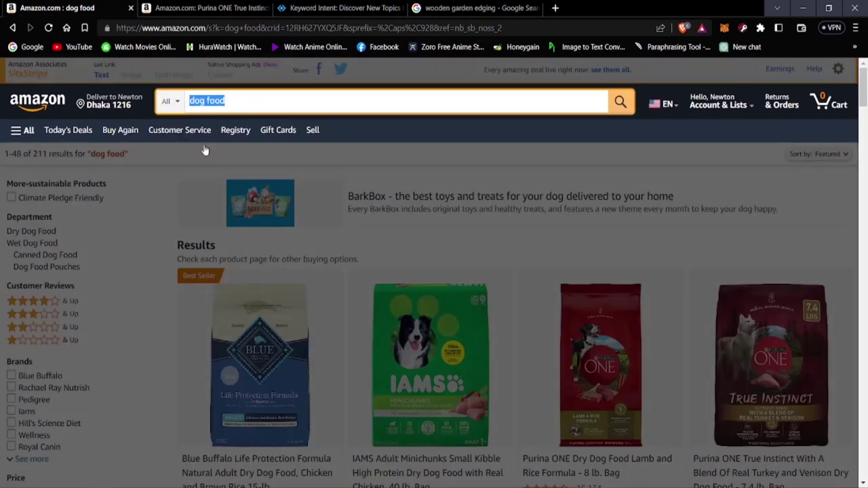
pyautogui.press('BackSpace')
# Go back to the Keyword Intent table and examine further pet product keywords for niche ideas.
pyautogui.hotkey('ctrl', 'Tab')
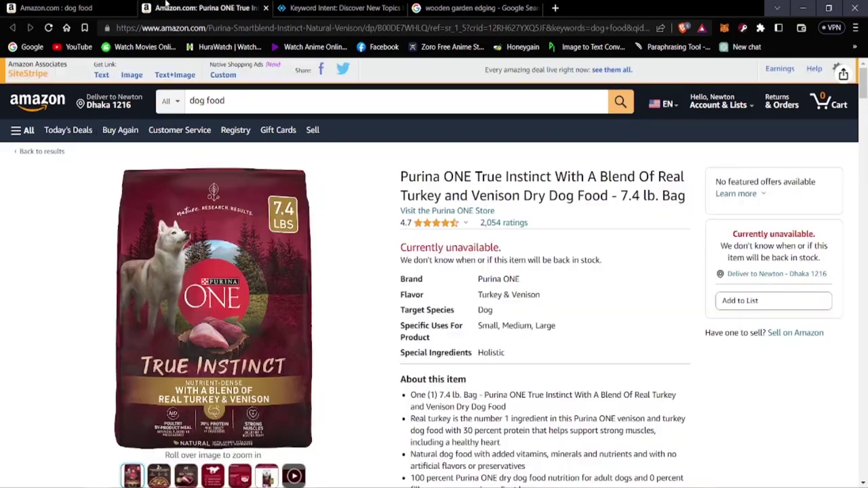
pyautogui.hotkey('ctrl', 'Tab')
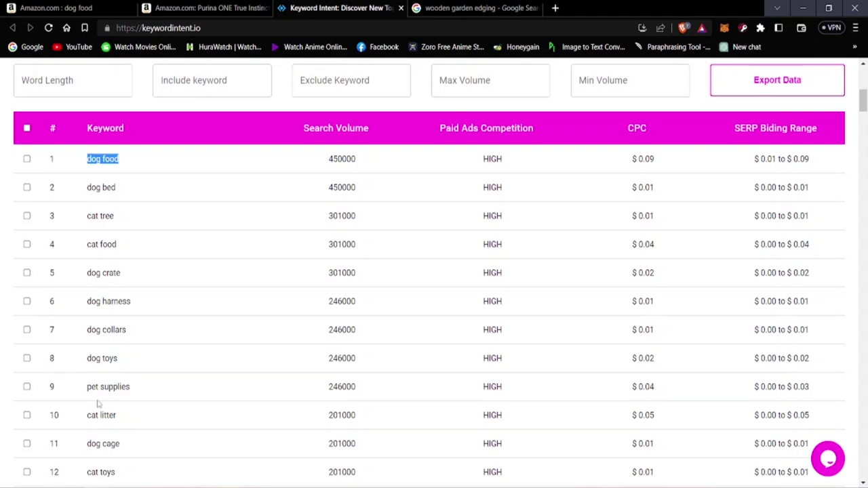
pyautogui.scroll(-2, 100, 401)
pyautogui.scroll(2, 103, 384)
pyautogui.scroll(-2, 103, 384)
pyautogui.scroll(3, 97, 337)
pyautogui.scroll(-2, 113, 237)
pyautogui.scroll(-2, 94, 343)
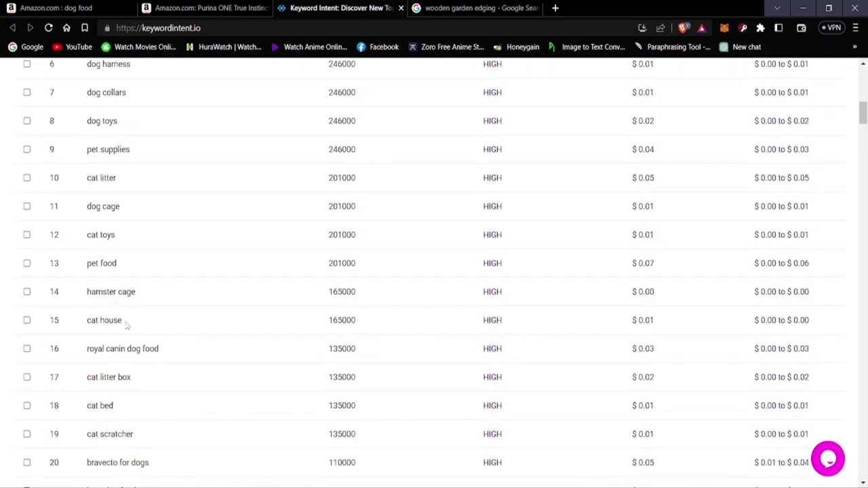
pyautogui.scroll(-1, 107, 333)
pyautogui.scroll(-4, 125, 343)
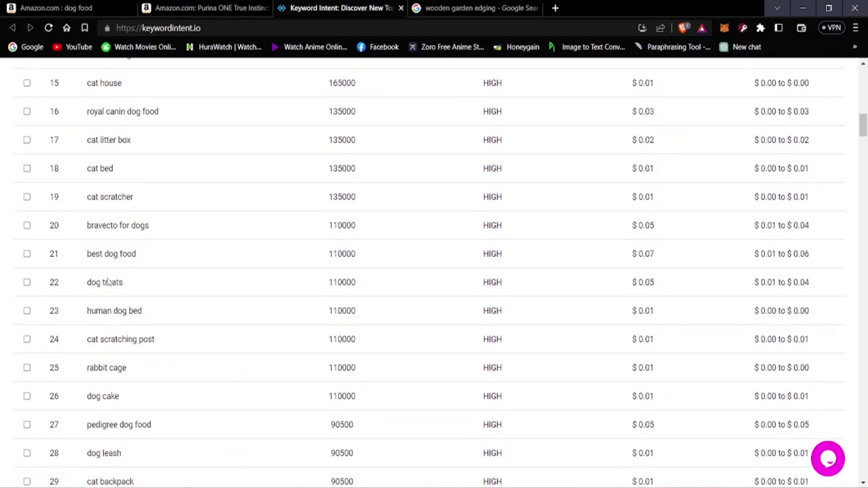
pyautogui.scroll(-1, 122, 305)
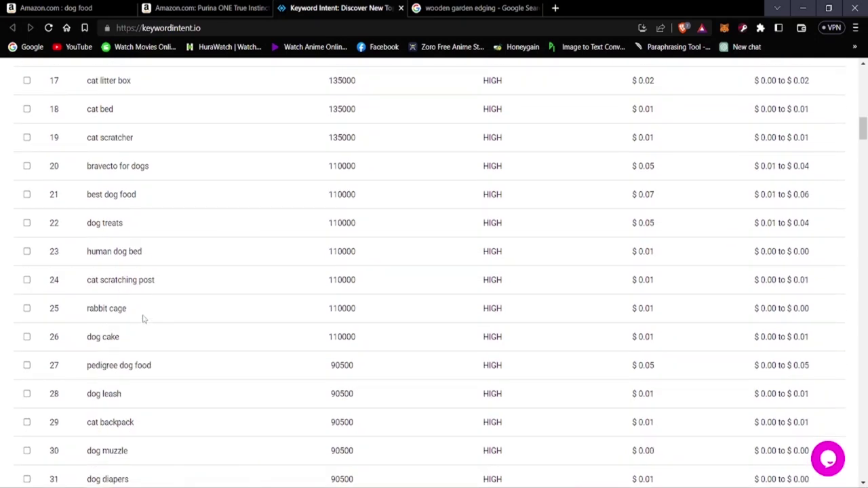
pyautogui.scroll(-2, 128, 350)
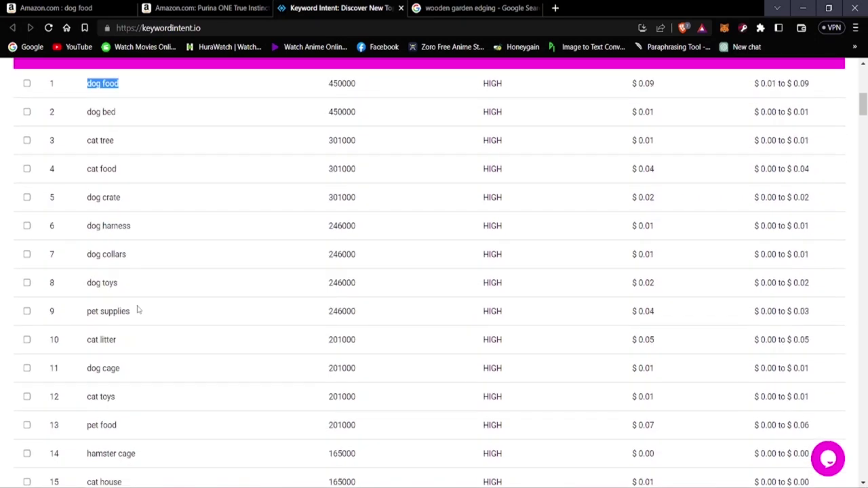
# Enter "dog food" in the Amazon search and pick the suggestion "dog food bowls".
pyautogui.click(56, 8)
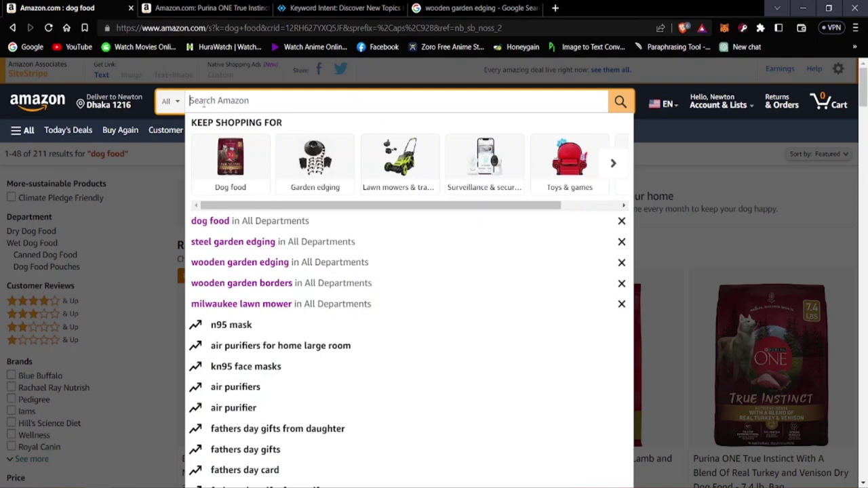
pyautogui.write('dog f')
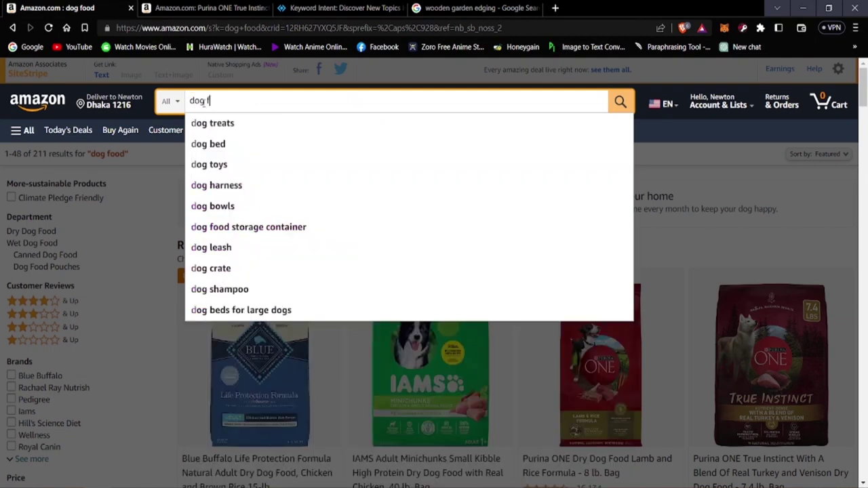
pyautogui.write('ood')
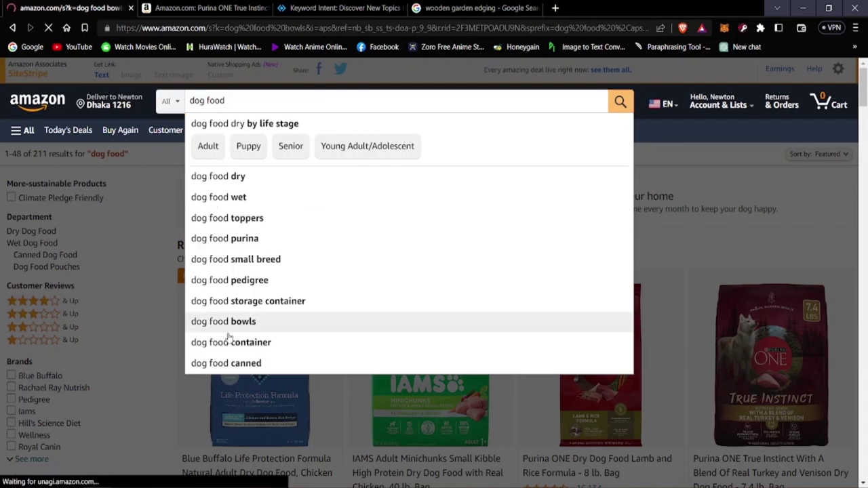
pyautogui.click(228, 324)
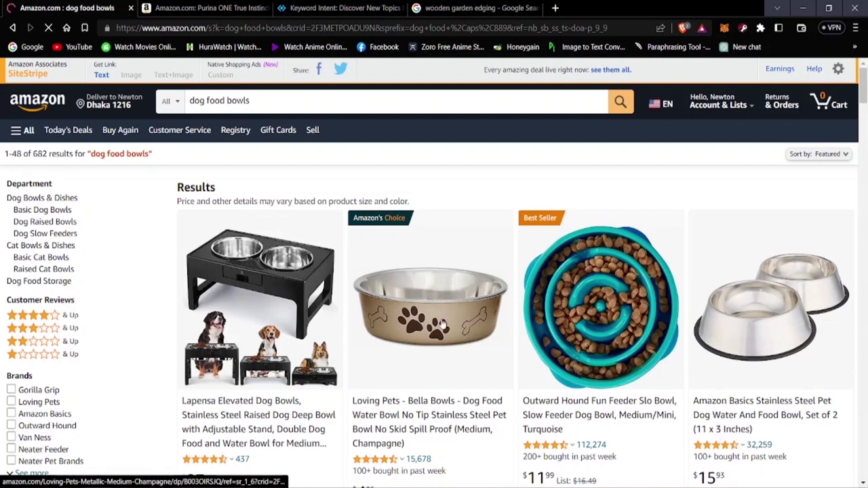
# Look through the dog food bowls results, their prices and ratings, and return to the Purina ONE product page.
pyautogui.scroll(-2, 430, 331)
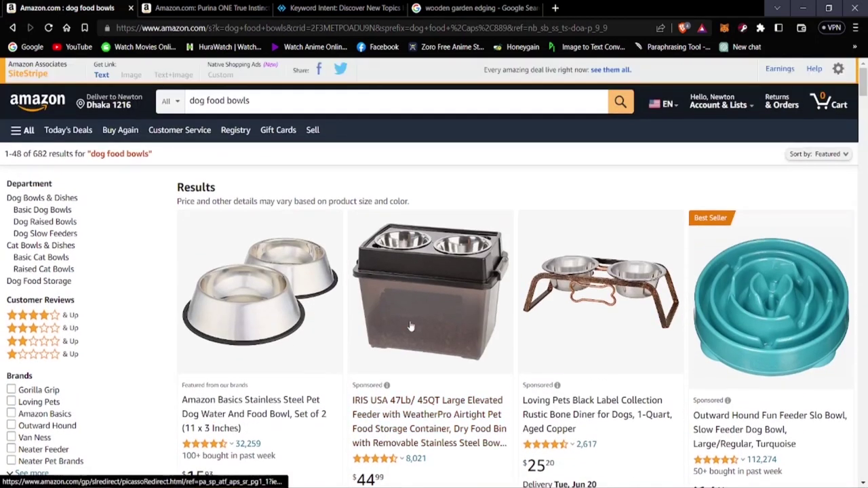
pyautogui.scroll(-4, 506, 300)
pyautogui.scroll(-3, 455, 312)
pyautogui.scroll(4, 312, 248)
pyautogui.scroll(-5, 313, 247)
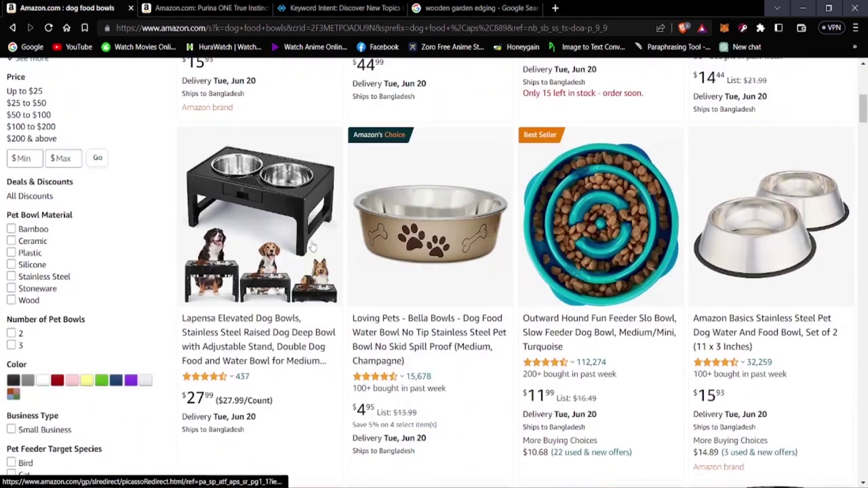
pyautogui.scroll(1, 242, 323)
pyautogui.scroll(-2, 242, 322)
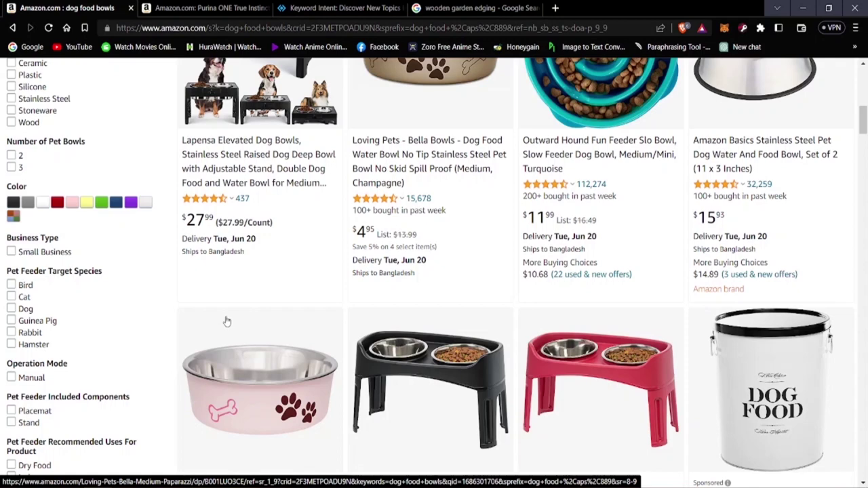
pyautogui.click(258, 5)
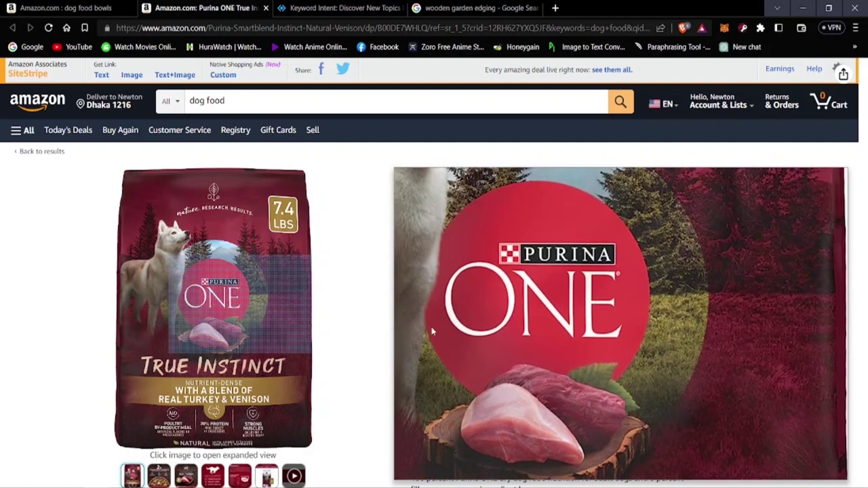
# Compare the Purina ONE True Instinct product page with the prices and ratings in the Amazon dog food bowls results.
pyautogui.scroll(-2, 287, 342)
pyautogui.scroll(-1, 411, 332)
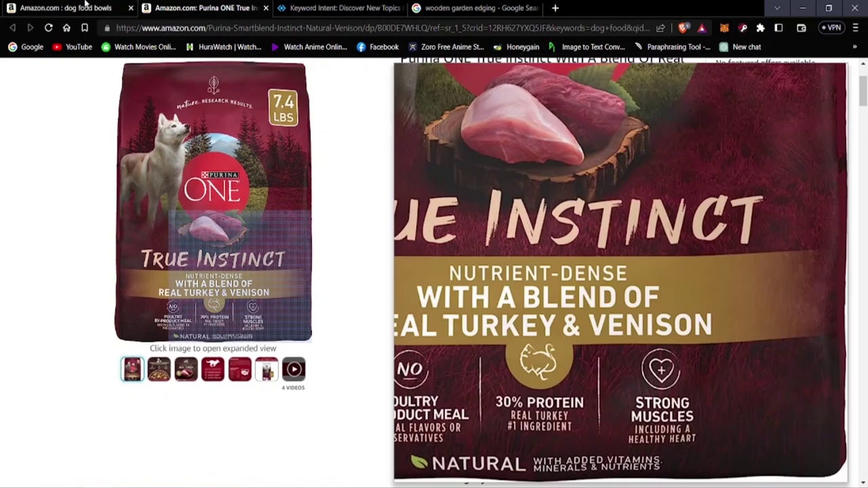
pyautogui.hotkey('ctrl', 'shift', 'Tab')
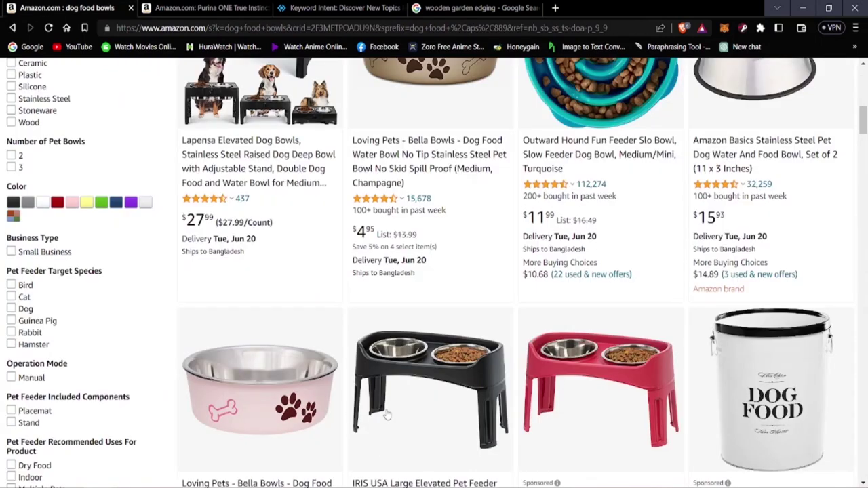
pyautogui.scroll(-2, 257, 408)
pyautogui.scroll(-2, 257, 407)
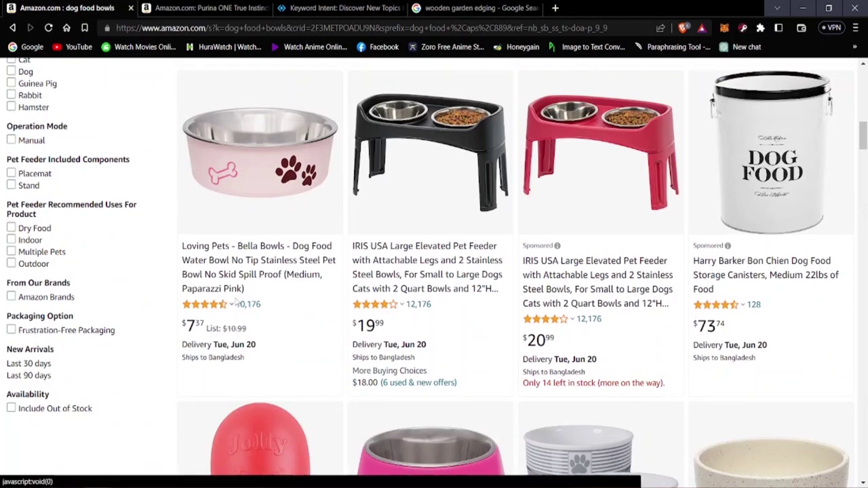
pyautogui.scroll(4, 194, 334)
pyautogui.hotkey('ctrl', 'Tab')
pyautogui.scroll(-5, 444, 234)
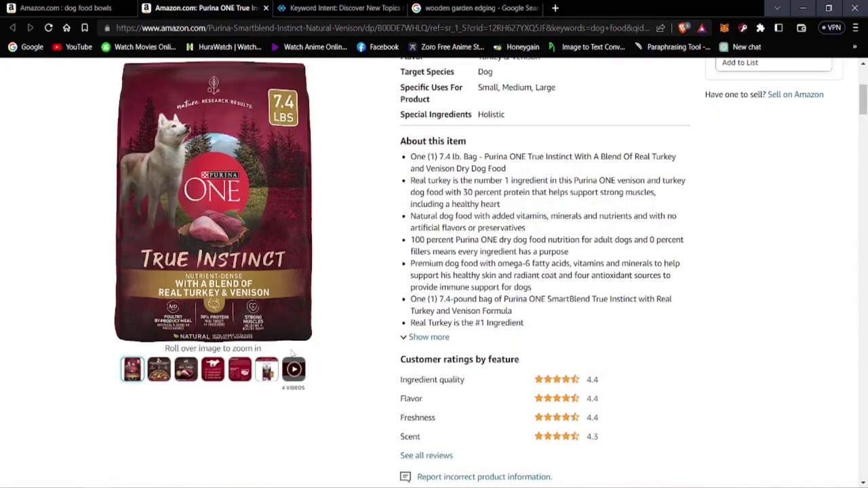
pyautogui.scroll(6, 419, 231)
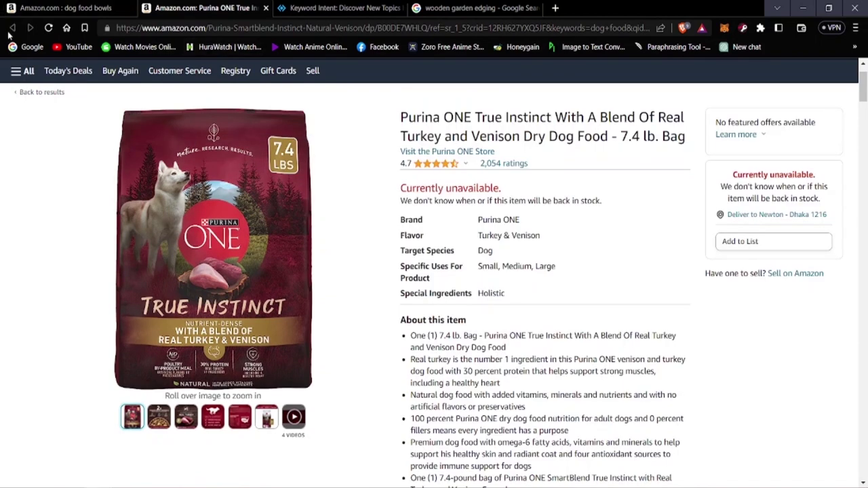
pyautogui.click(74, 6)
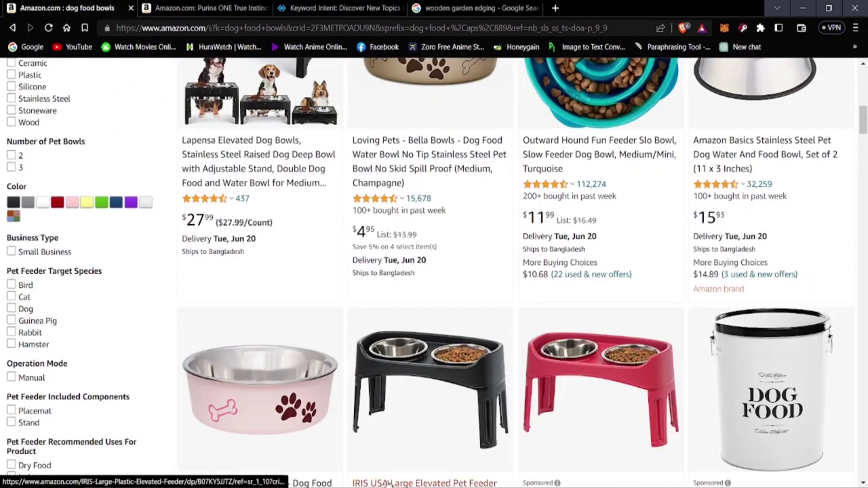
pyautogui.scroll(4, 255, 370)
pyautogui.scroll(5, 254, 369)
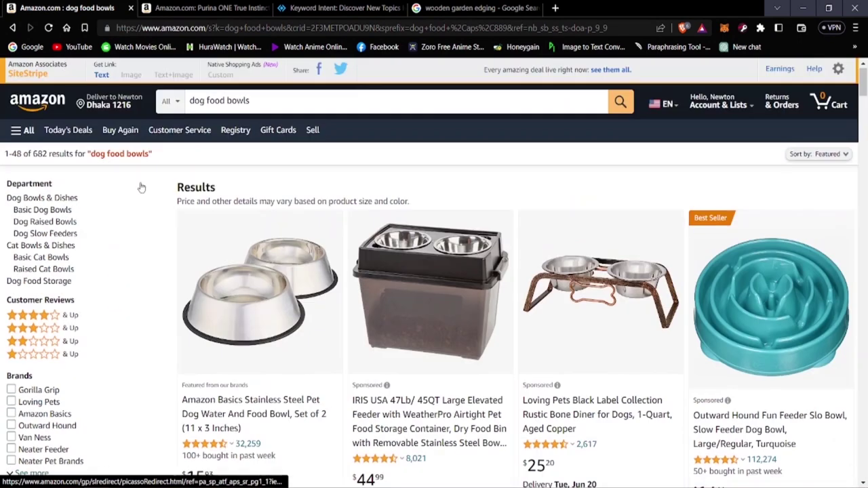
# Go back to the Amazon "dog food" results and look through the listed products, prices and availability.
pyautogui.click(12, 27)
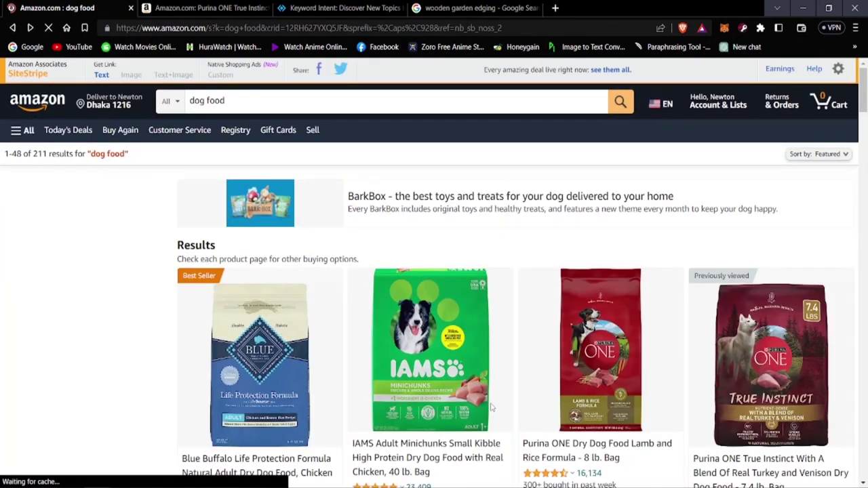
pyautogui.scroll(-2, 488, 400)
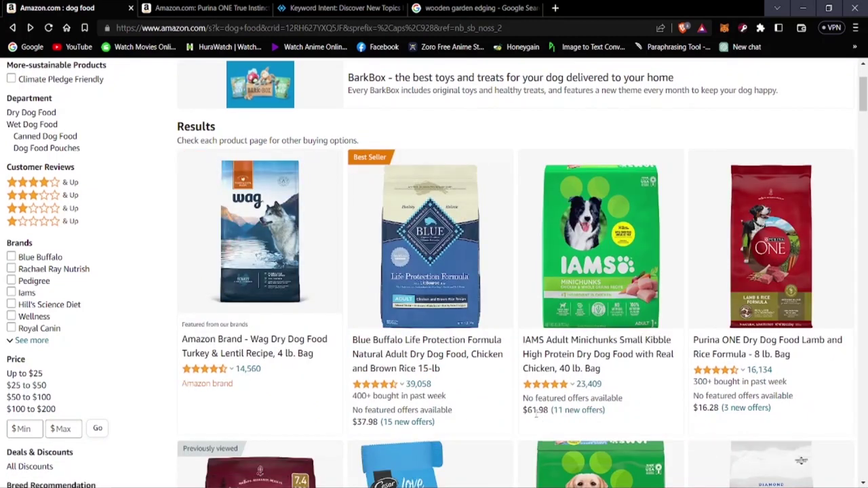
pyautogui.scroll(-2, 730, 414)
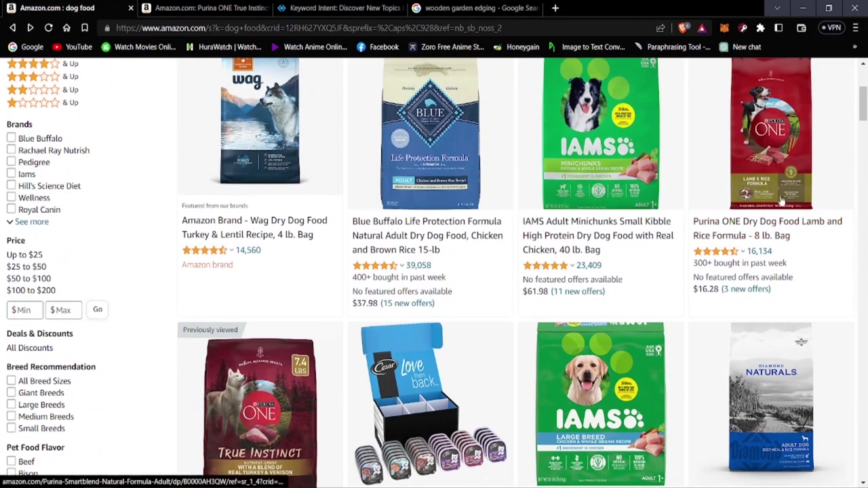
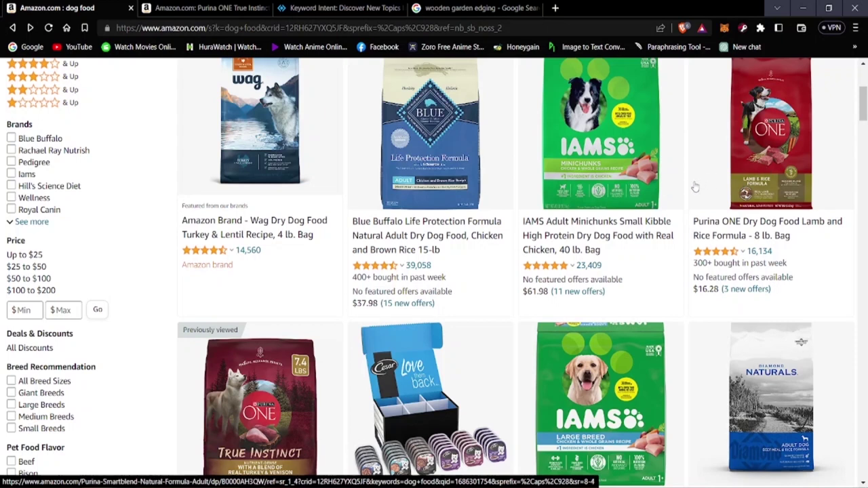
pyautogui.scroll(4, 695, 185)
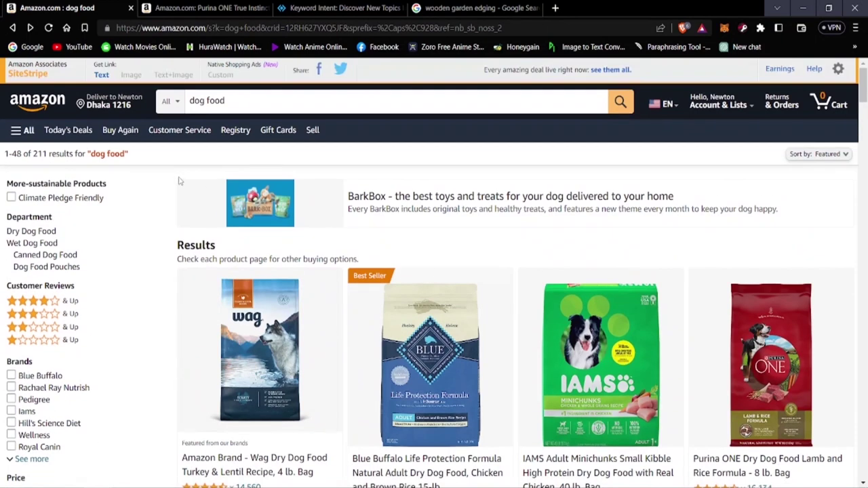
# Switch to the Keyword Intent table and copy the keyword "dog bed".
pyautogui.click(189, 4)
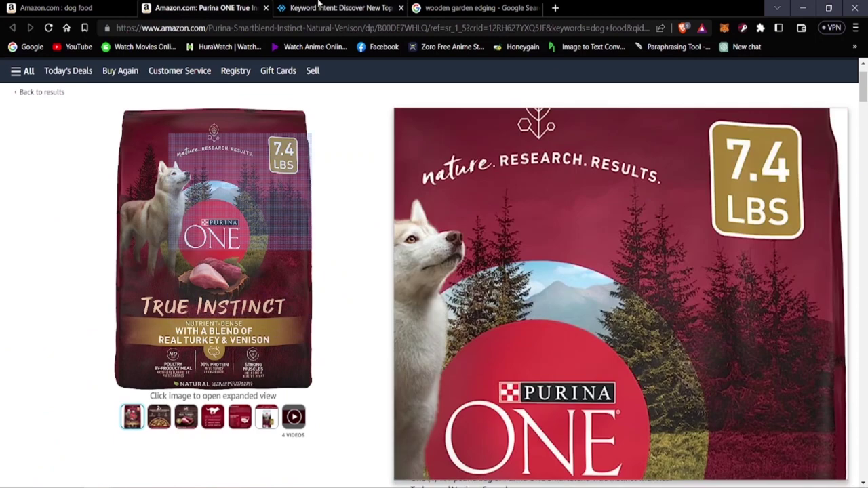
pyautogui.click(319, 7)
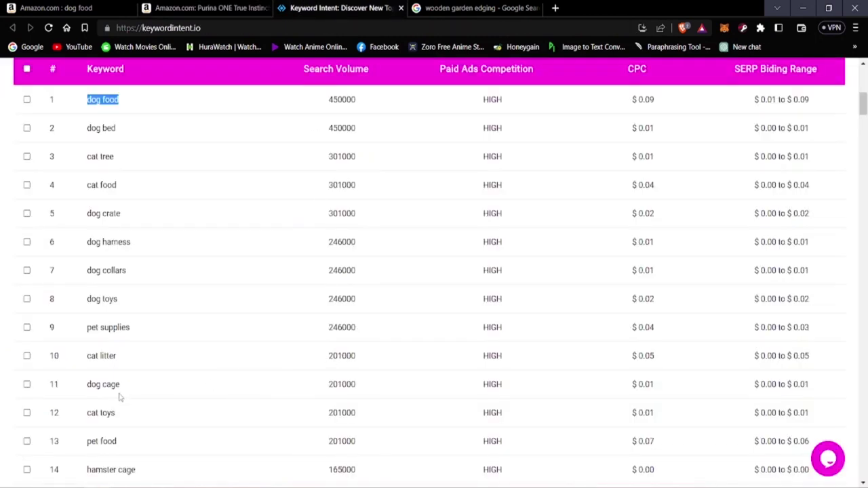
pyautogui.scroll(3, 81, 372)
pyautogui.scroll(-2, 67, 344)
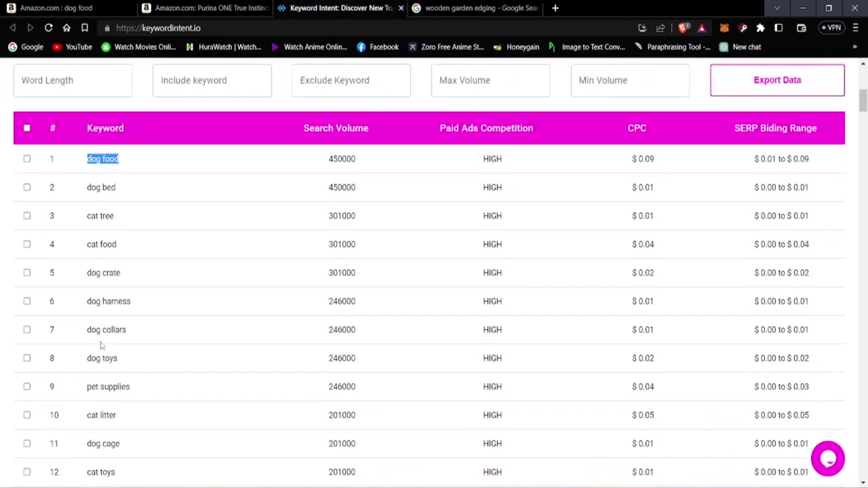
pyautogui.moveTo(88, 188); pyautogui.dragTo(116, 188)
pyautogui.rightClick(116, 188)
pyautogui.click(127, 193)
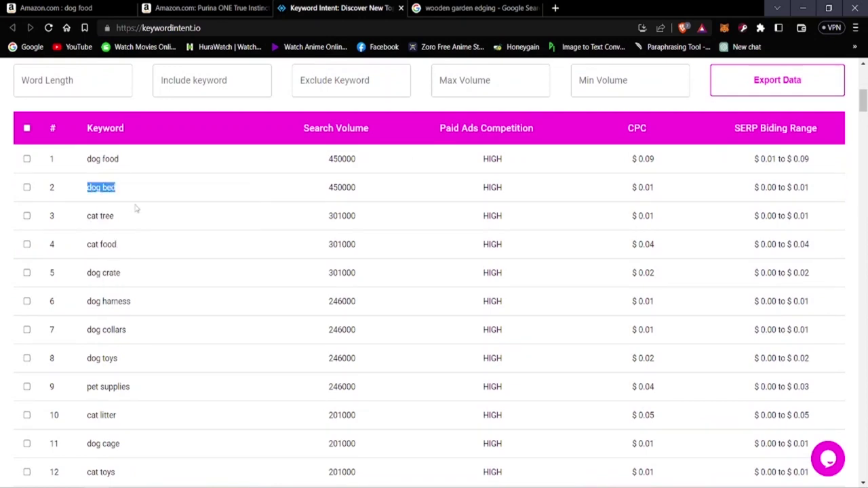
# Return to the Amazon results and replace the search term with "dog bed" to run a new search.
pyautogui.click(58, 7)
pyautogui.click(192, 101)
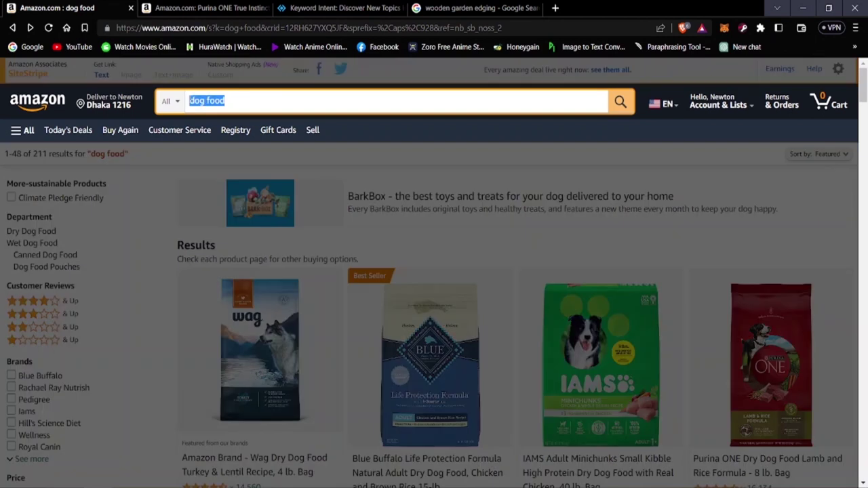
pyautogui.press('BackSpace')
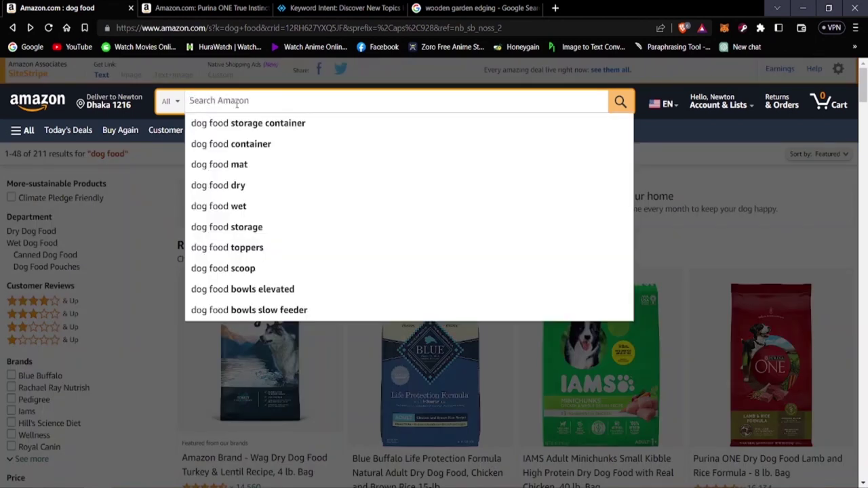
pyautogui.rightClick(220, 101)
pyautogui.click(248, 188)
pyautogui.press('Return')
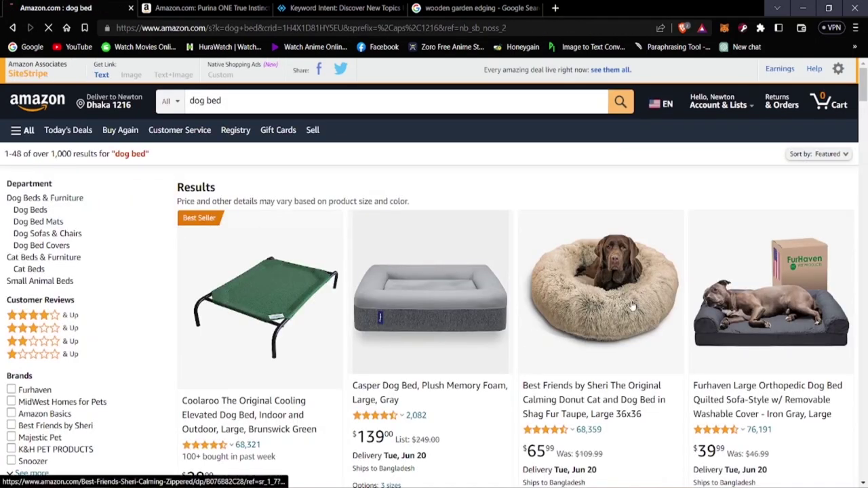
# Look through the dog bed results, open the Best Friends by Sheri Calming Donut bed in Shag Fur Taupe, and reload its page.
pyautogui.scroll(-1, 572, 331)
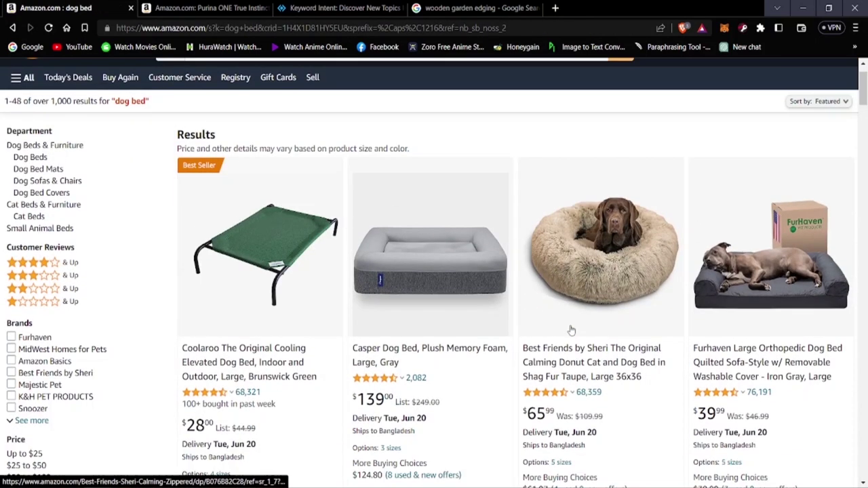
pyautogui.scroll(-1, 572, 330)
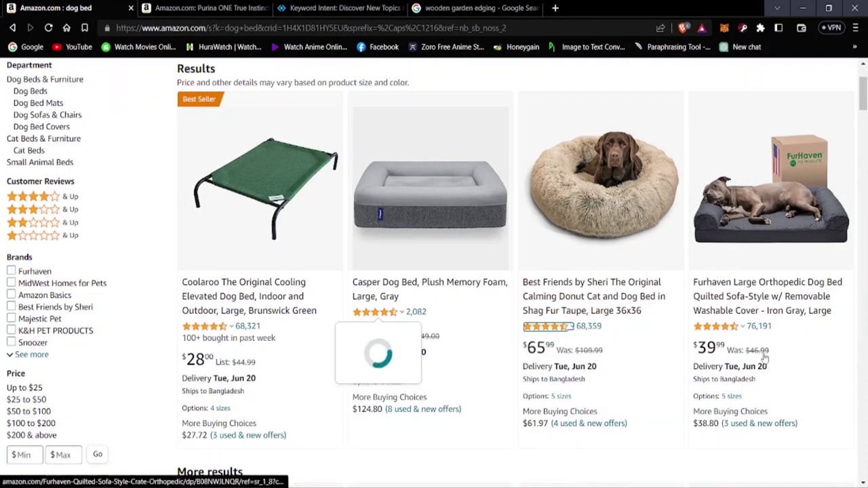
pyautogui.scroll(-3, 473, 349)
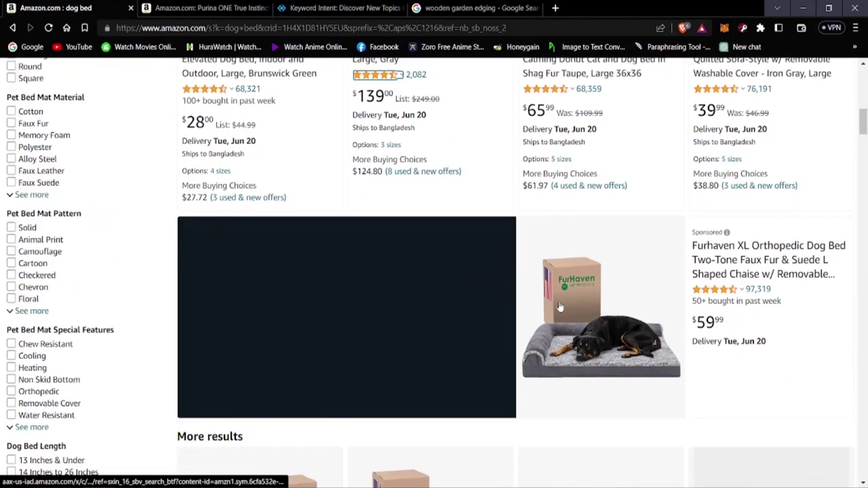
pyautogui.scroll(3, 631, 302)
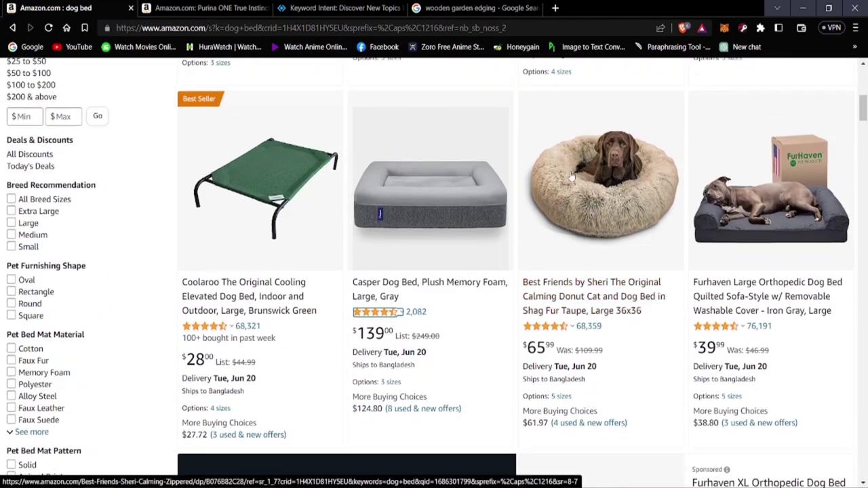
pyautogui.click(570, 195)
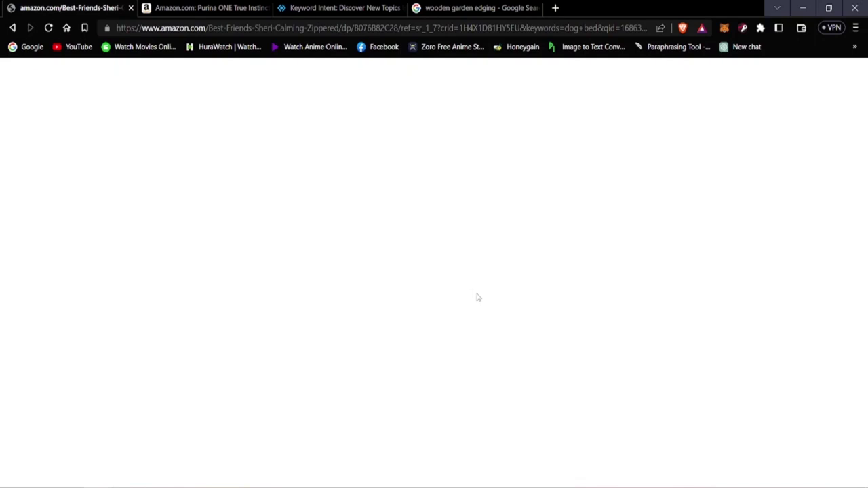
pyautogui.click(47, 28)
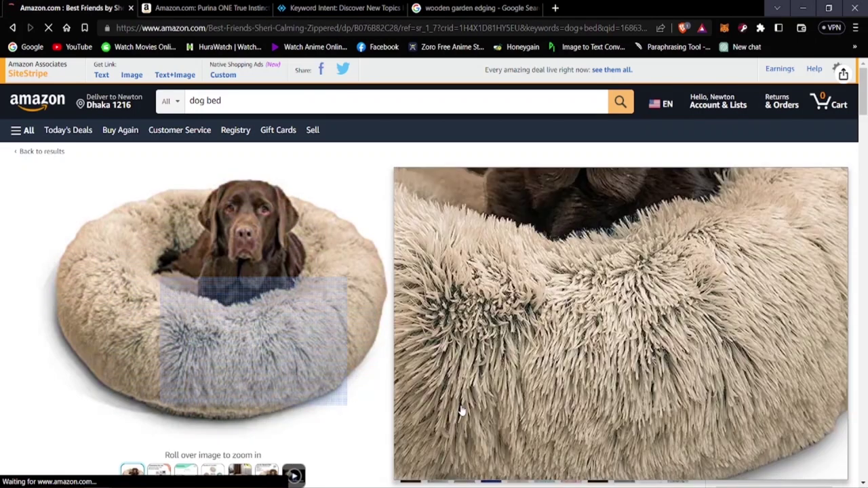
# Examine the donut dog bed's price, ratings, size and color options, images and product details.
pyautogui.scroll(-3, 495, 437)
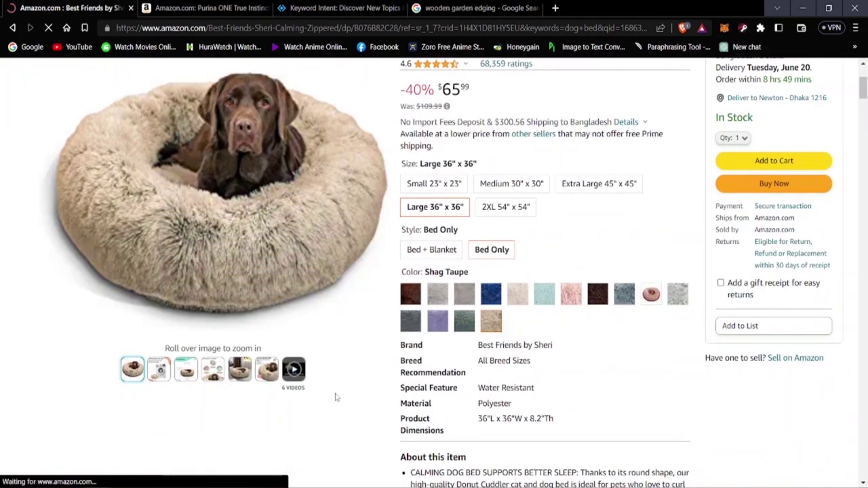
pyautogui.scroll(2, 344, 380)
pyautogui.scroll(-2, 407, 377)
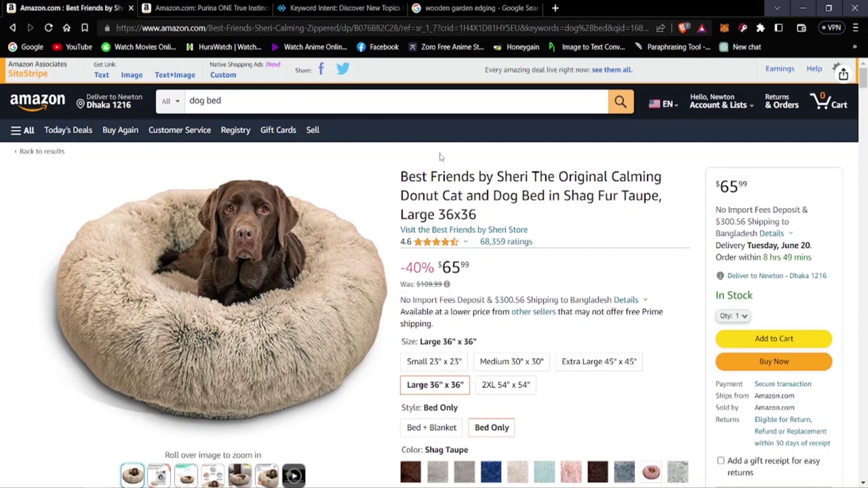
pyautogui.scroll(-2, 533, 281)
pyautogui.scroll(2, 533, 282)
pyautogui.scroll(-2, 534, 285)
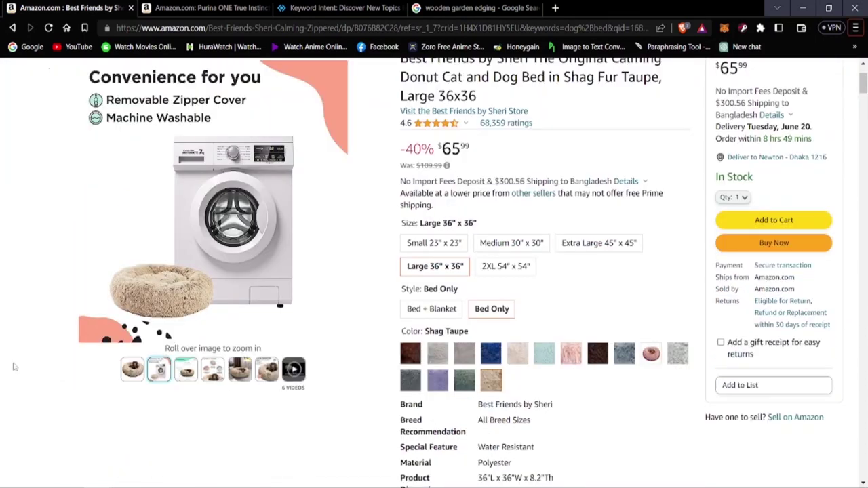
pyautogui.scroll(2, 14, 367)
# Go back to the Keyword Intent table and copy the keyword "cat food".
pyautogui.click(201, 7)
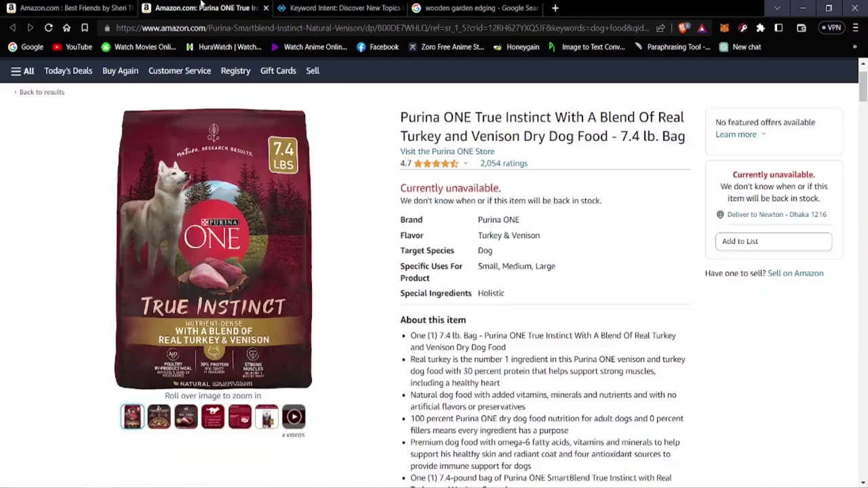
pyautogui.hotkey('ctrl', 'Tab')
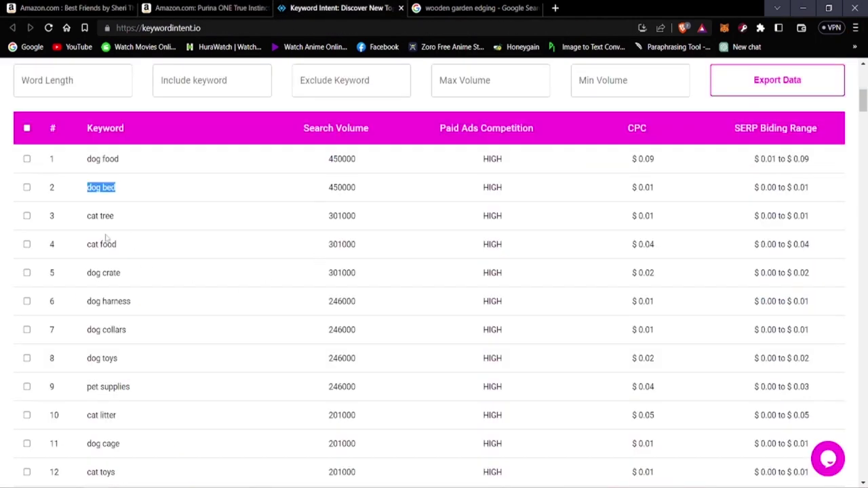
pyautogui.hotkey('ctrl', '1')
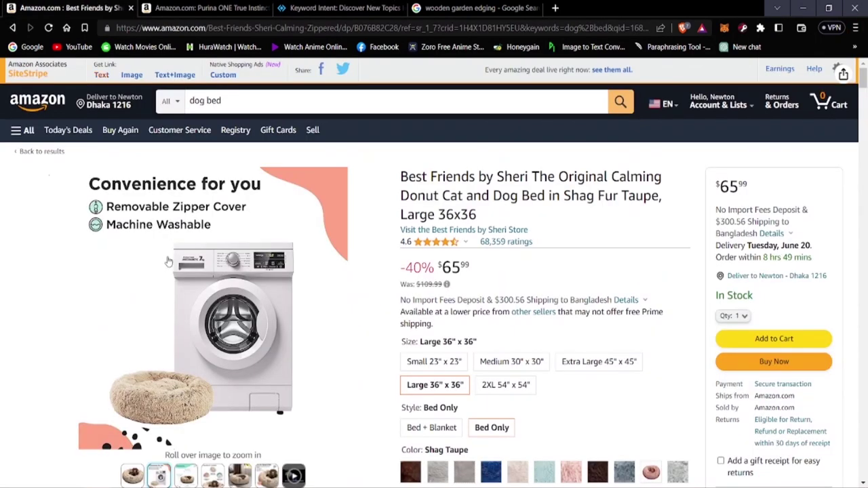
pyautogui.hotkey('ctrl', '3')
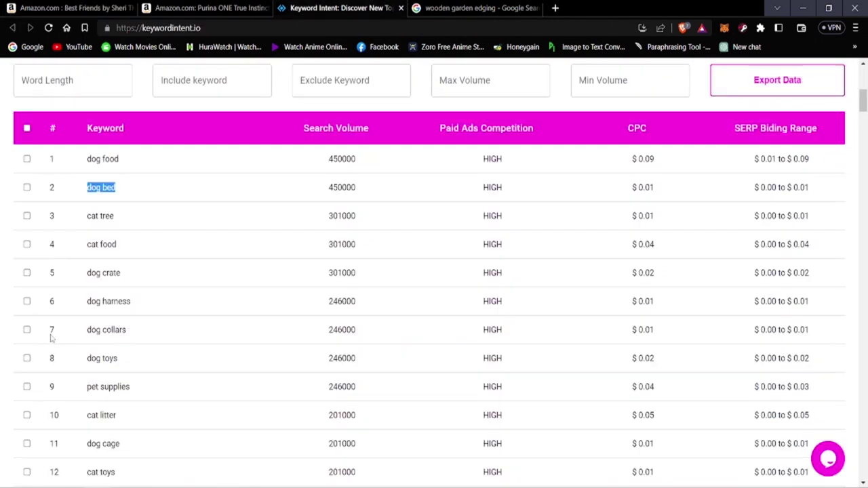
pyautogui.click(88, 243)
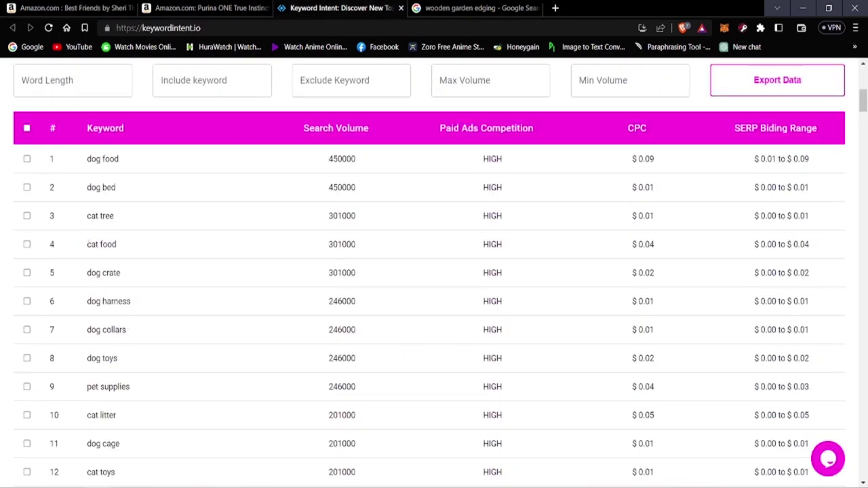
pyautogui.rightClick(105, 246)
pyautogui.click(133, 255)
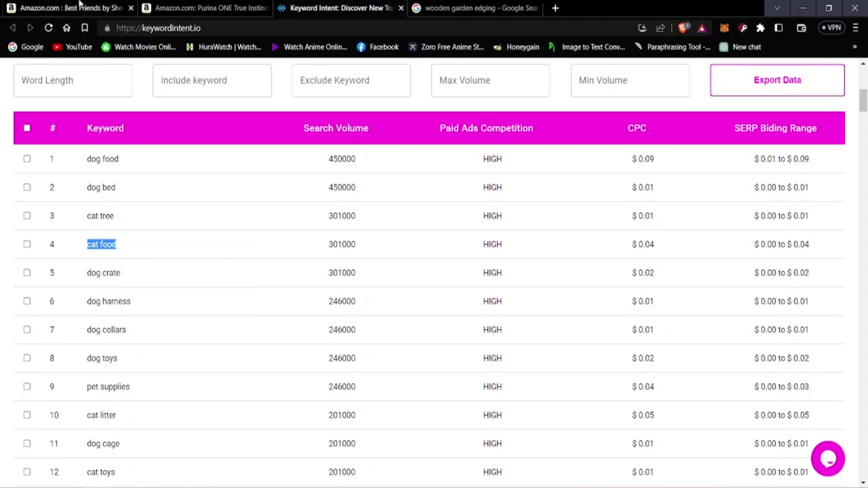
# Switch back to the Amazon product page, clear the search term, and search for the copied keyword "cat food".
pyautogui.click(166, 8)
pyautogui.hotkey('ctrl', '1')
pyautogui.click(233, 109)
pyautogui.press('BackSpace')
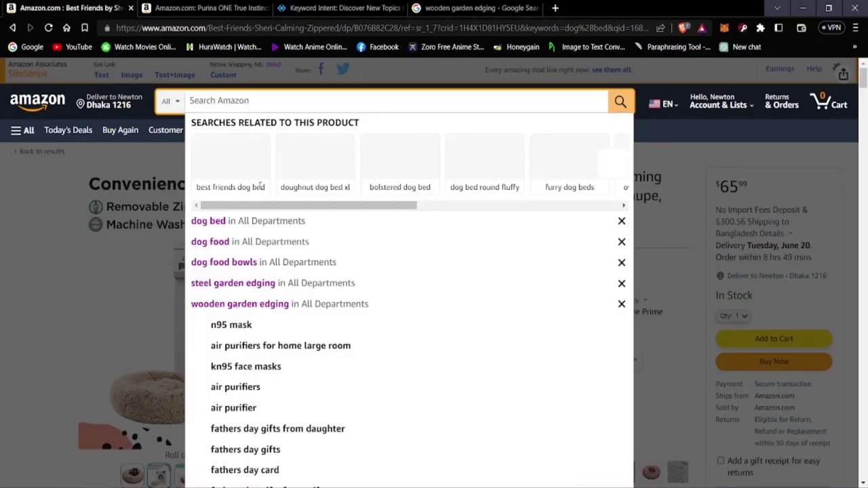
pyautogui.rightClick(240, 105)
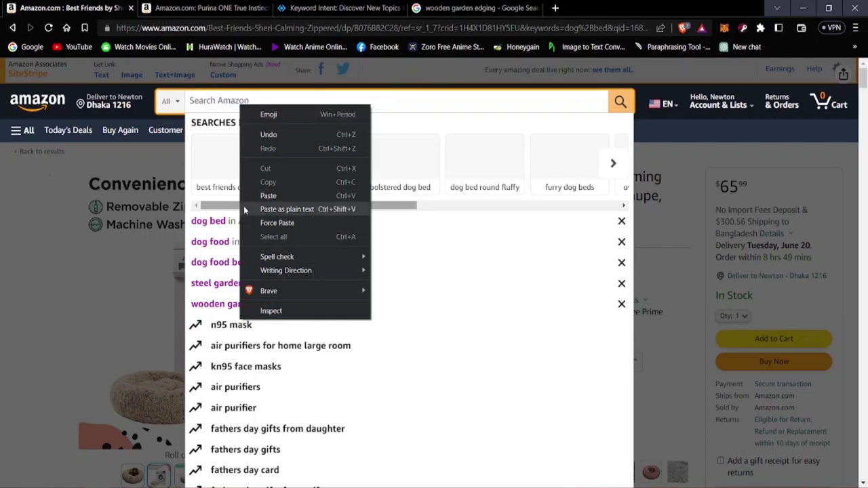
pyautogui.click(268, 196)
pyautogui.press('Return')
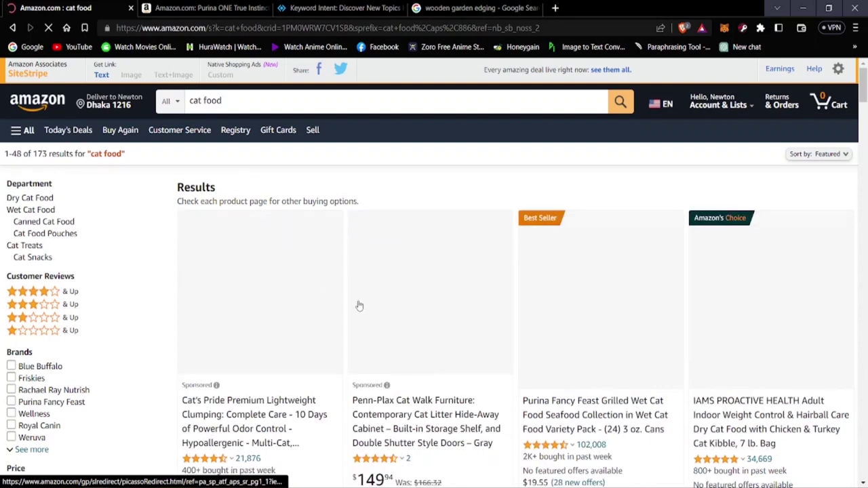
# Open the Purina Fancy Feast Grilled 24-can product from the cat food results in a new tab, replacing the old Purina ONE tab, and reload it.
pyautogui.scroll(-3, 397, 352)
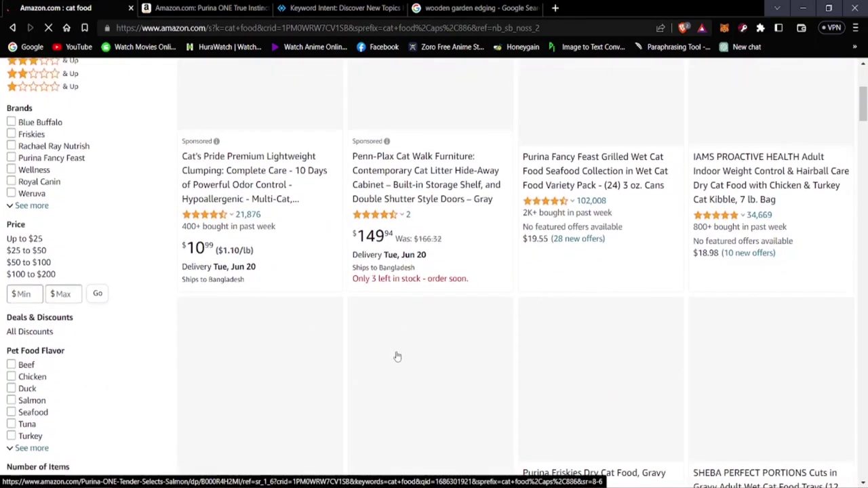
pyautogui.scroll(3, 397, 357)
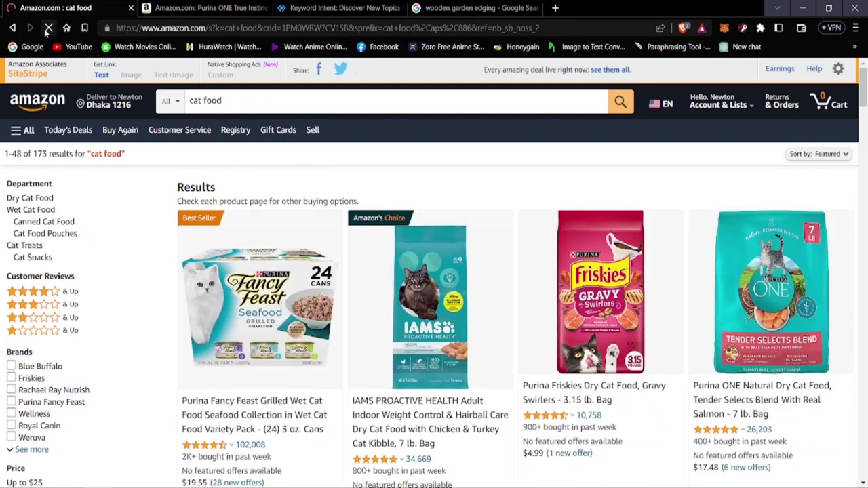
pyautogui.scroll(-1, 308, 290)
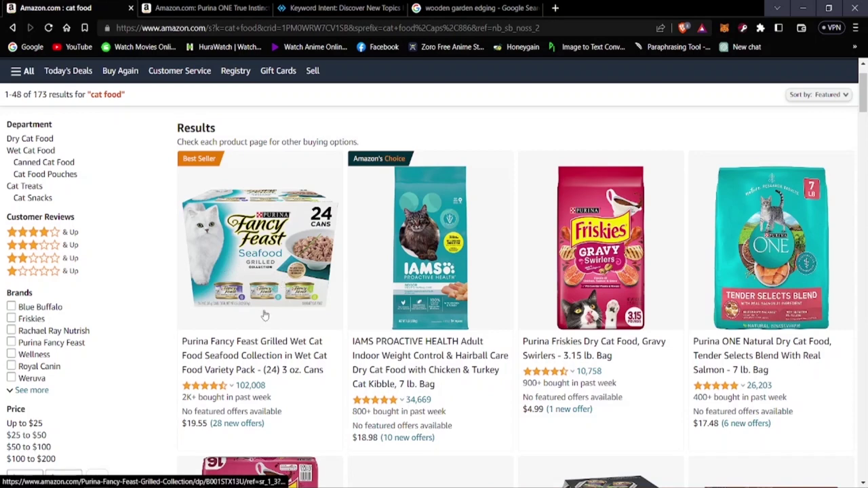
pyautogui.rightClick(217, 296)
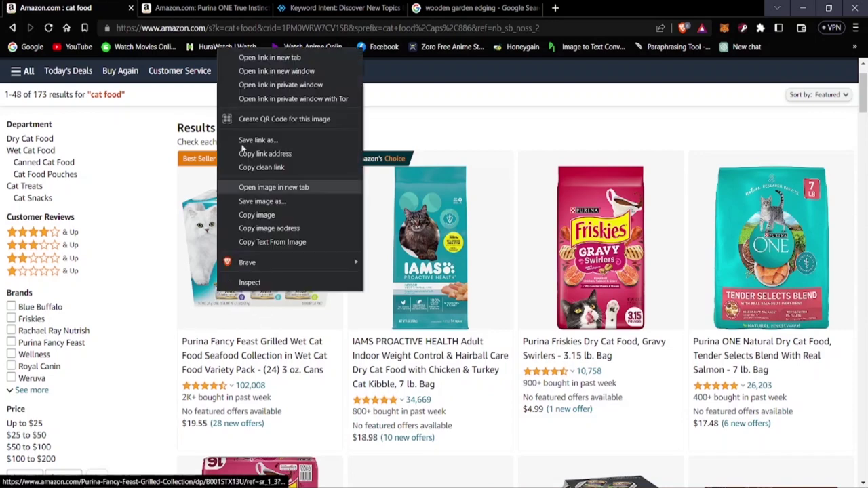
pyautogui.click(246, 57)
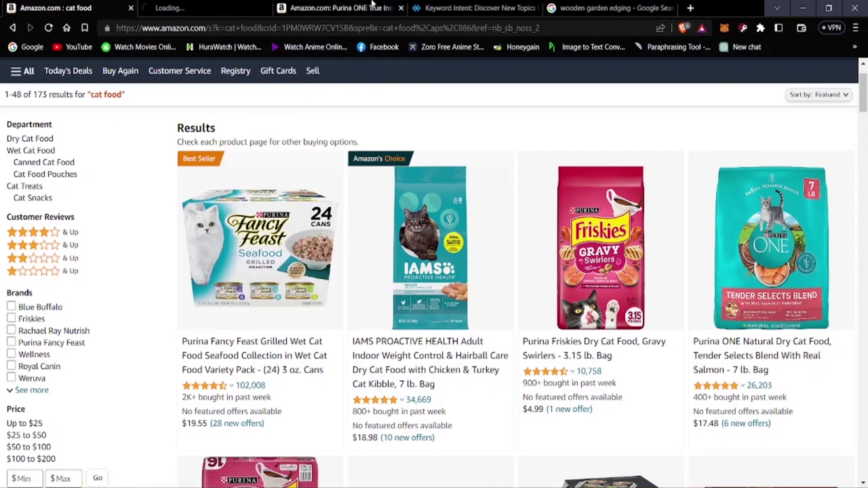
pyautogui.click(401, 9)
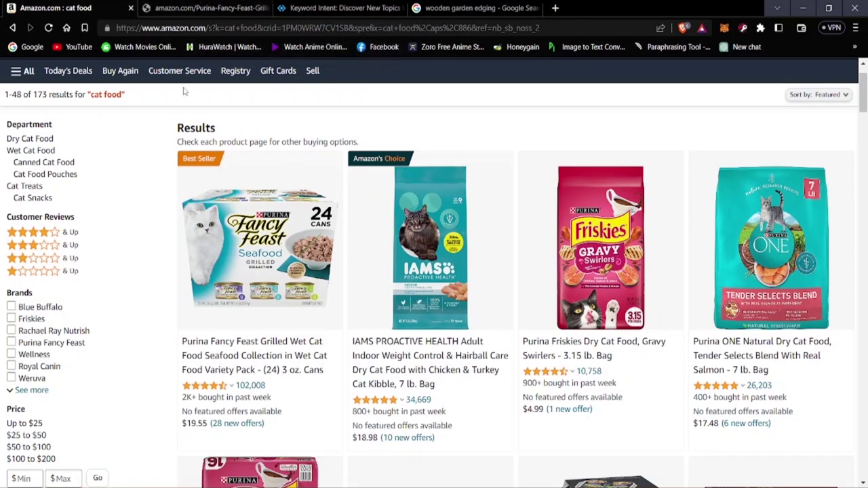
pyautogui.click(197, 8)
pyautogui.click(47, 28)
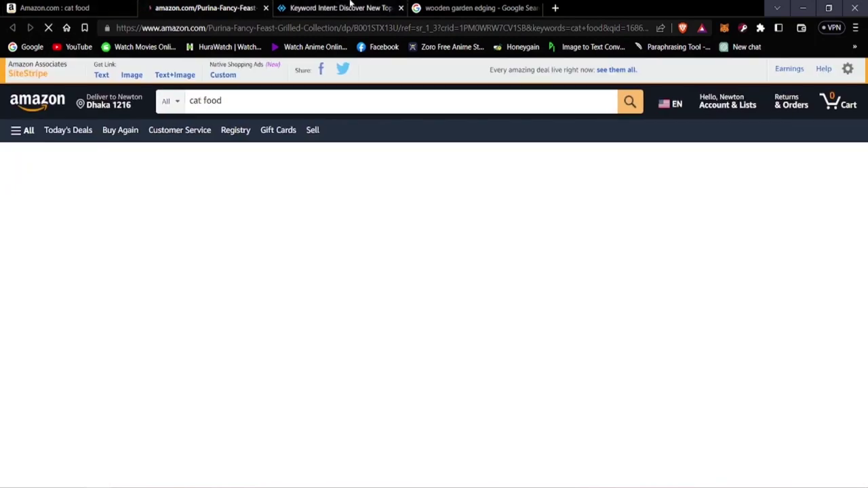
# Examine the Fancy Feast product's images, availability, size options, item description and customer ratings.
pyautogui.moveTo(91, 320)
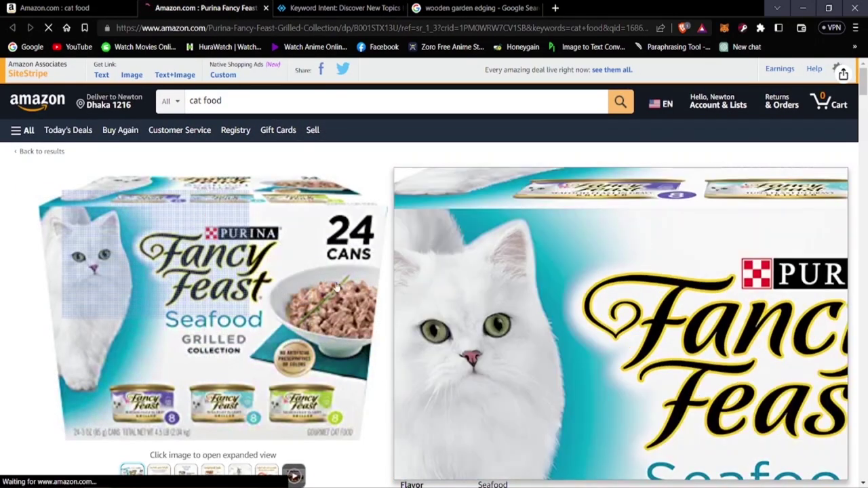
pyautogui.scroll(-2, 572, 350)
pyautogui.scroll(-3, 427, 335)
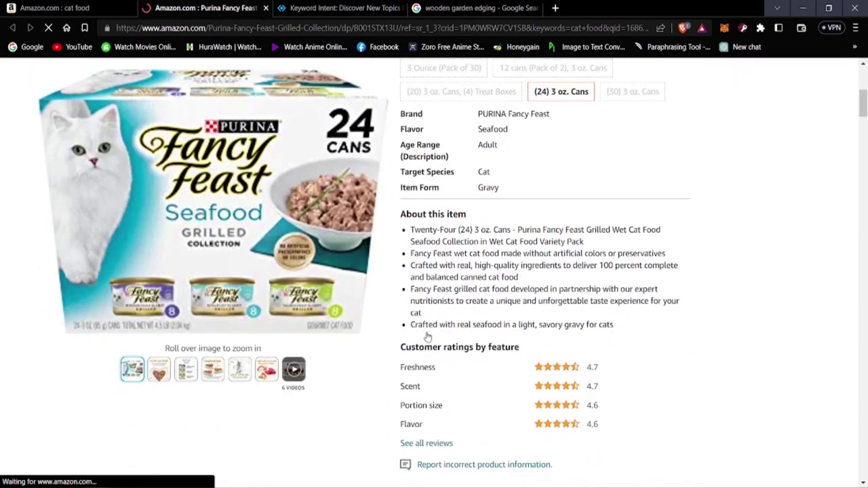
pyautogui.scroll(4, 427, 329)
pyautogui.scroll(2, 448, 331)
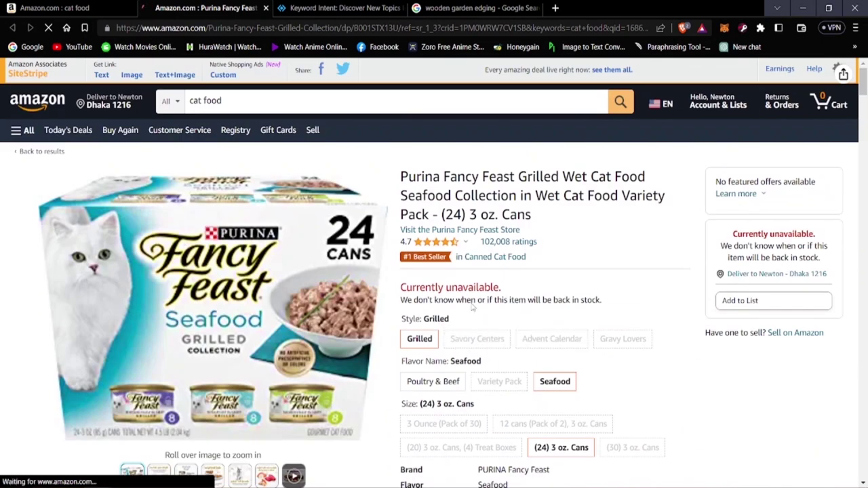
# Return to the cat food results and view the IAMS Proactive Health Indoor 7 lb. bag in a separate tab.
pyautogui.click(70, 7)
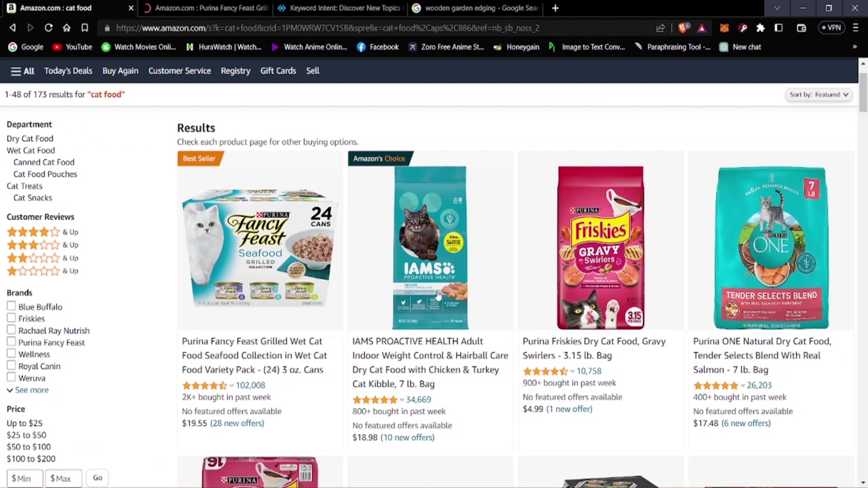
pyautogui.rightClick(392, 279)
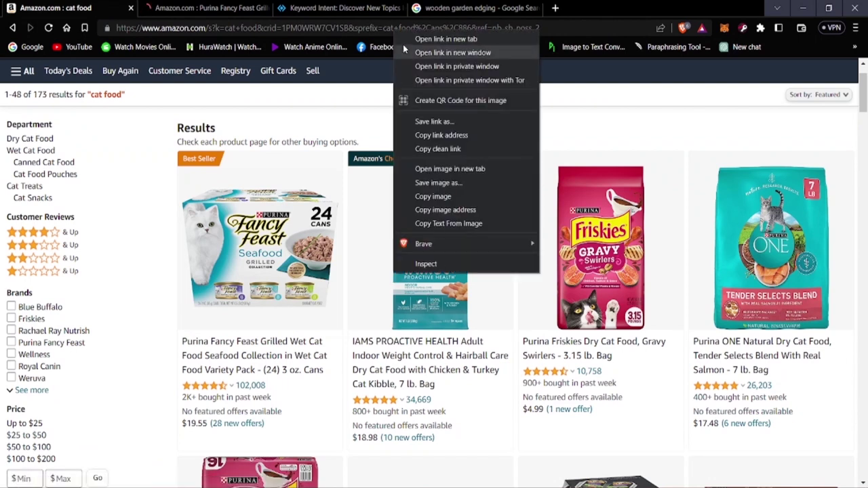
pyautogui.click(438, 39)
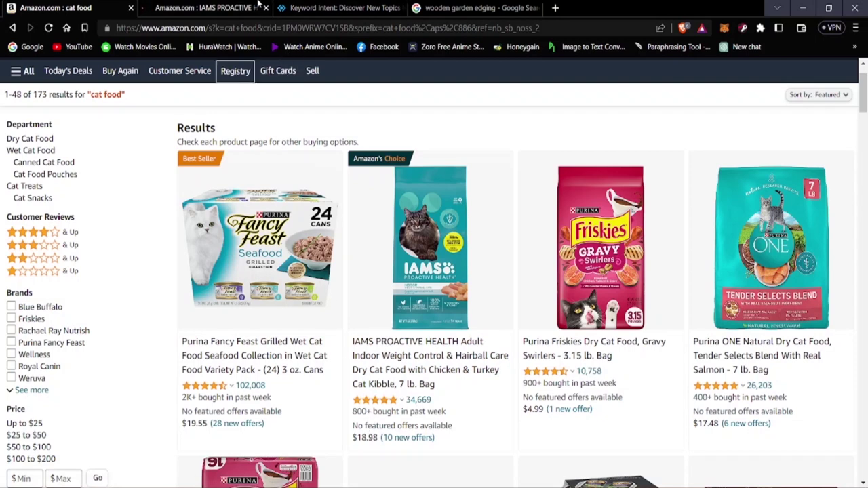
pyautogui.click(339, 7)
pyautogui.click(204, 8)
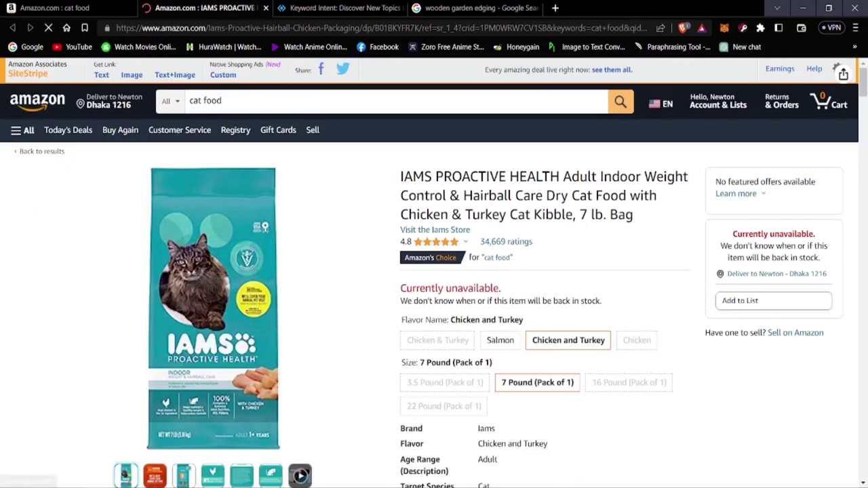
# Return to the cat food results and view the Purina Friskies Gravy Swirlers 3.15 lb. bag in a separate tab.
pyautogui.click(88, 7)
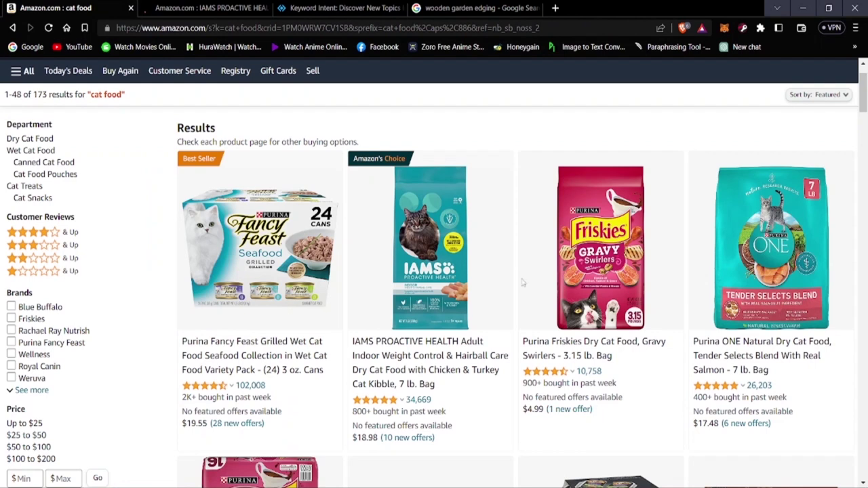
pyautogui.rightClick(597, 279)
pyautogui.click(628, 33)
pyautogui.click(400, 8)
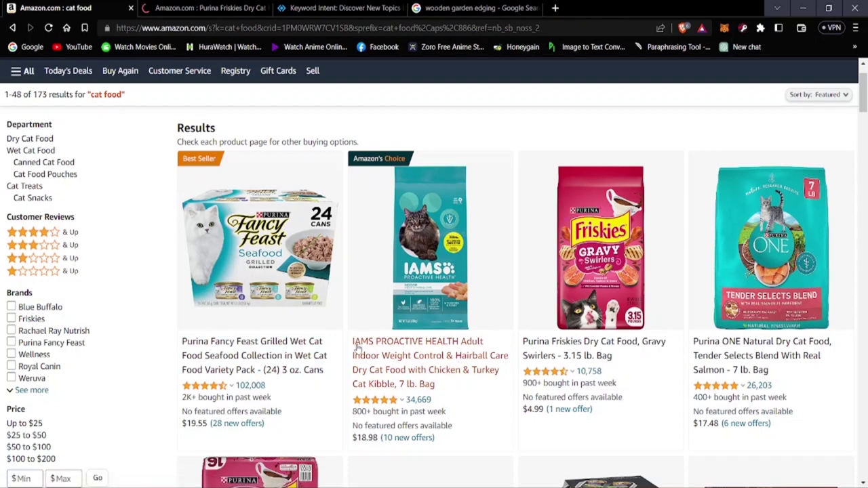
pyautogui.click(226, 9)
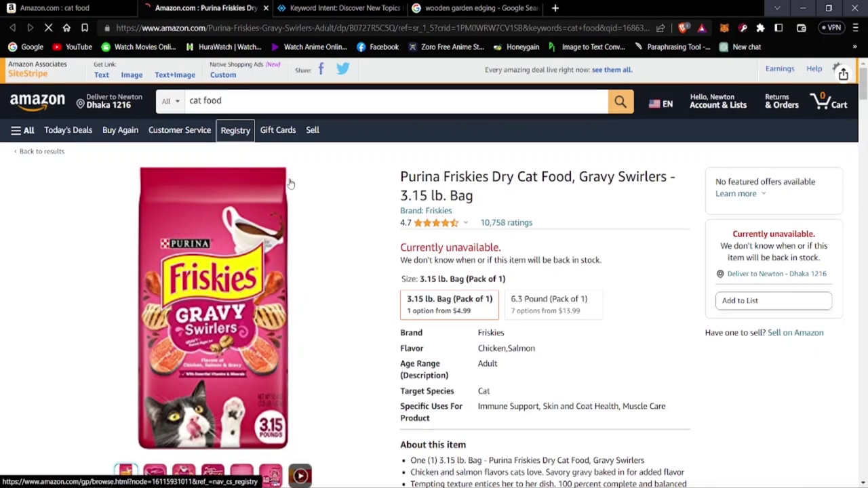
# Open the Purina ONE Tender Selects Blend 7 lb. bag in a new tab, closing the Friskies product tab.
pyautogui.click(2, 5)
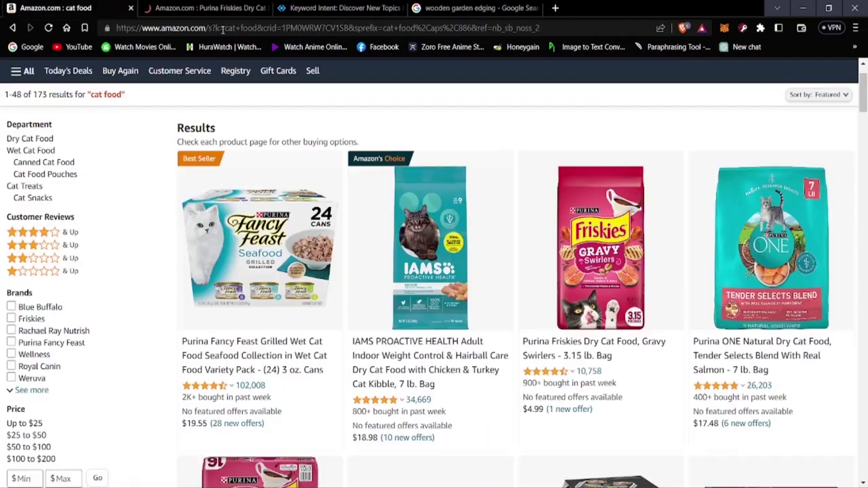
pyautogui.rightClick(743, 288)
pyautogui.click(757, 66)
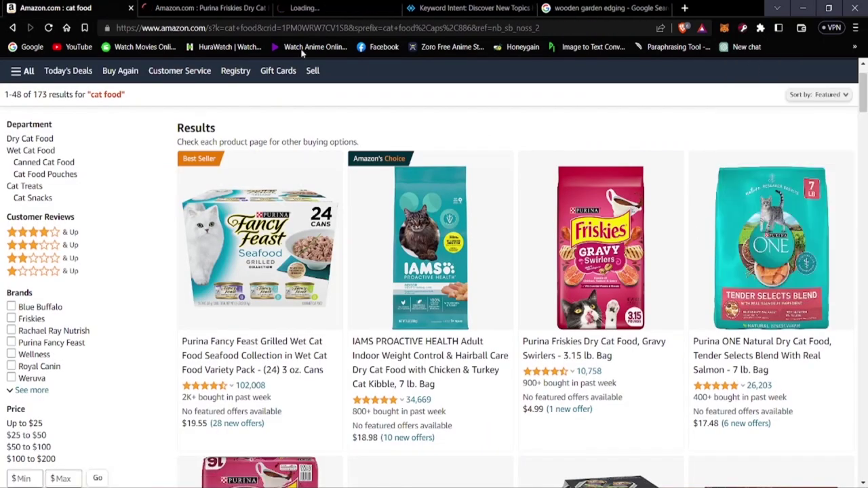
pyautogui.click(266, 8)
pyautogui.click(184, 8)
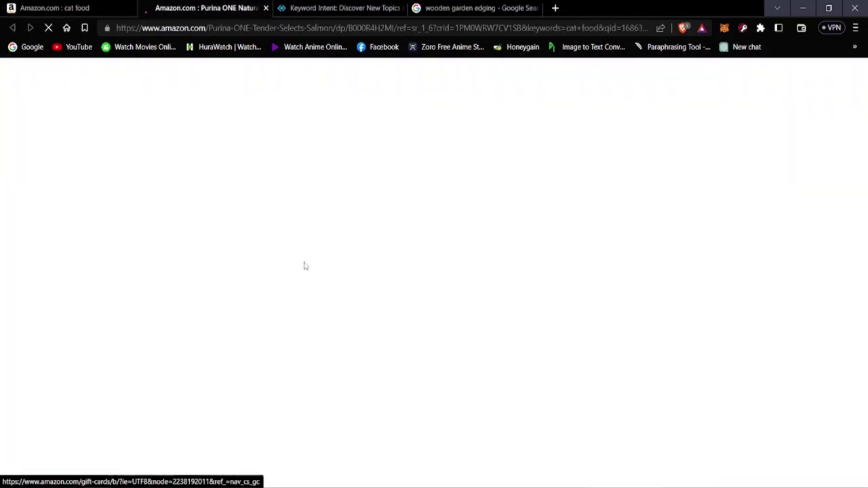
# Find the Purina Friskies Gravy Swirlers 16 lb. bag in the results and check it in a new tab, closing the Purina ONE tab.
pyautogui.click(27, 7)
pyautogui.scroll(-5, 446, 412)
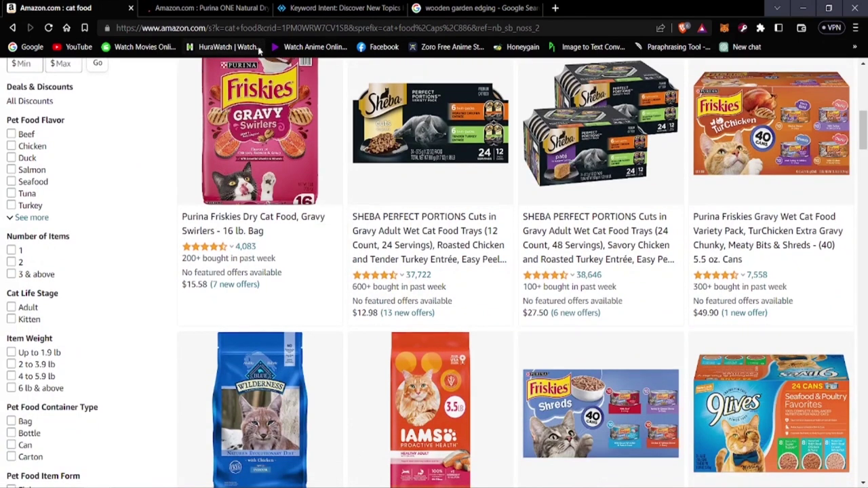
pyautogui.rightClick(267, 134)
pyautogui.click(327, 141)
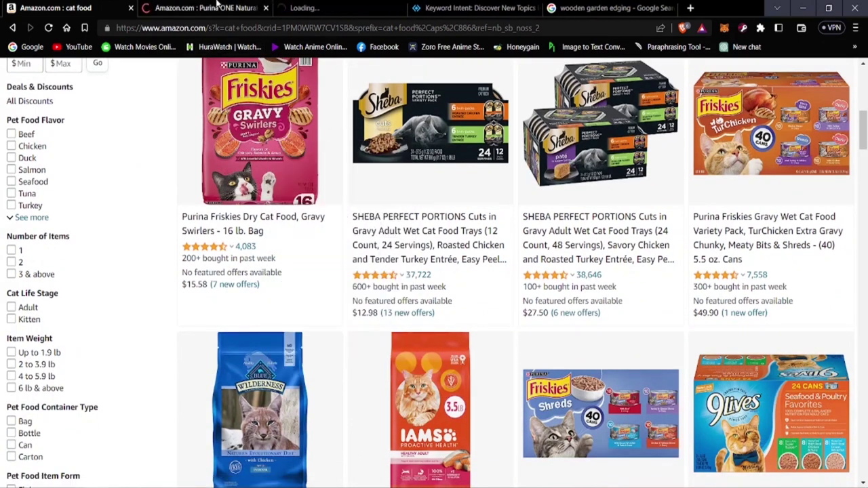
pyautogui.click(266, 9)
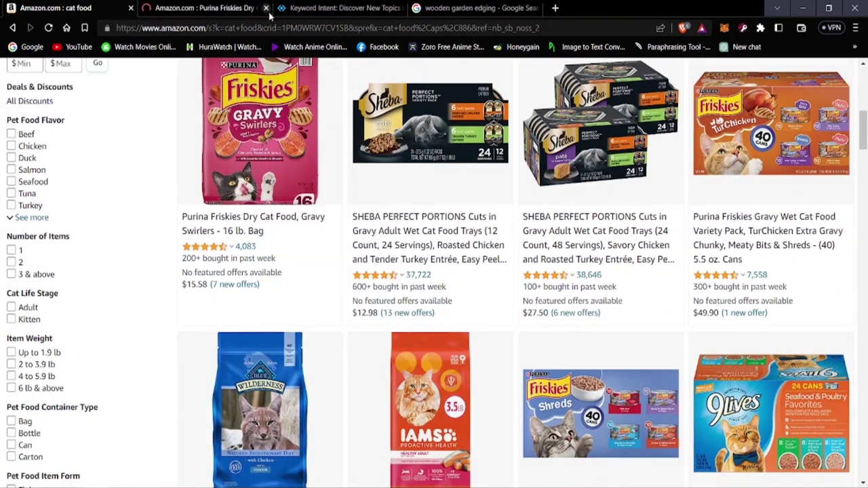
pyautogui.click(234, 8)
# View the IAMS Proactive Health Healthy Adult salmon 3.5 lb. bag, request its SiteStripe text link, and dismiss the link popup.
pyautogui.hotkey('ctrl', 'shift', 'Tab')
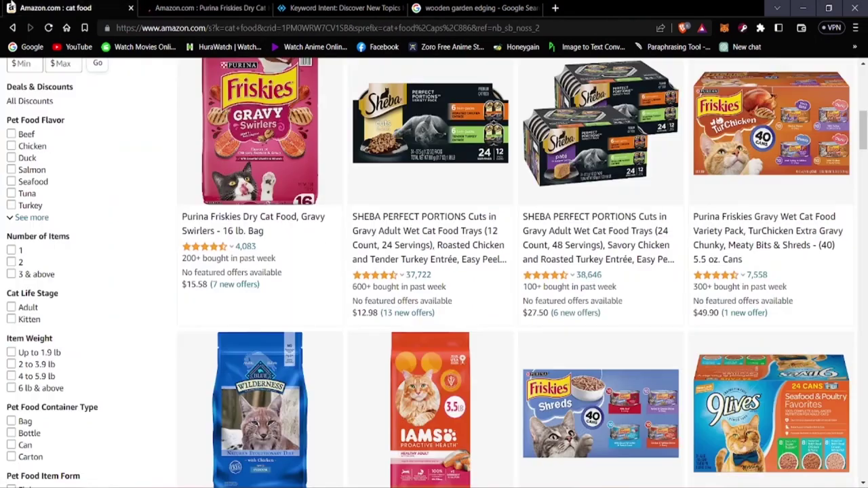
pyautogui.click(444, 364)
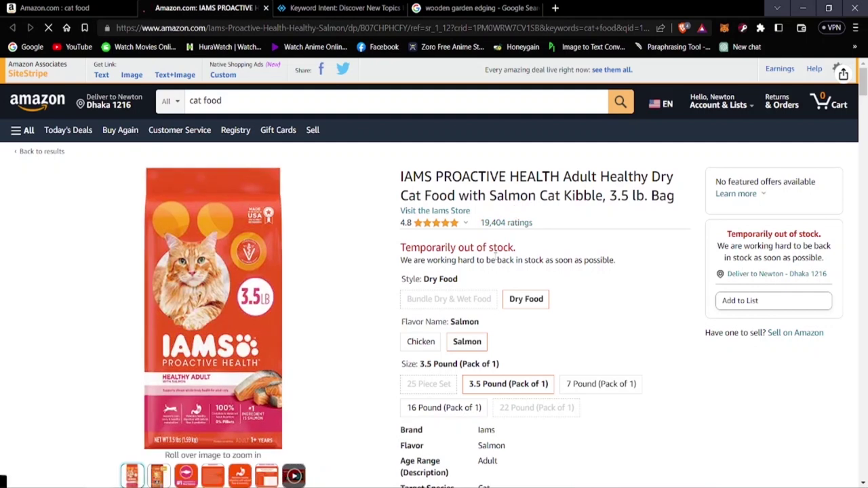
pyautogui.moveTo(279, 241)
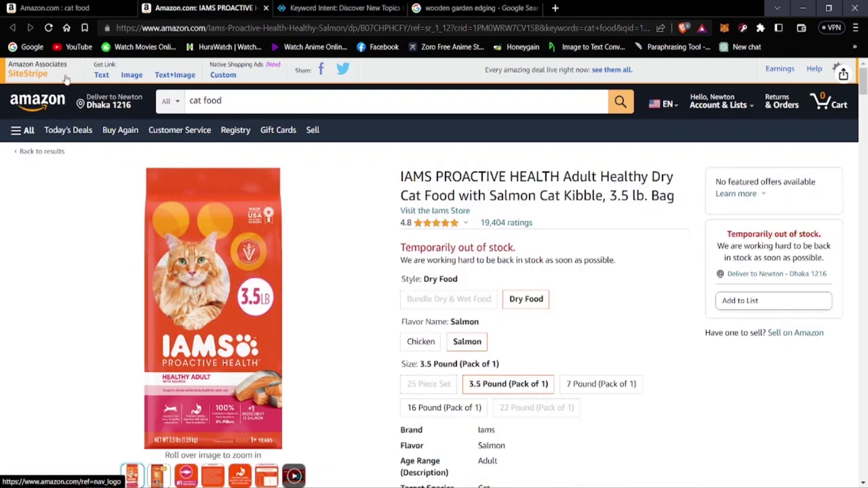
pyautogui.click(102, 76)
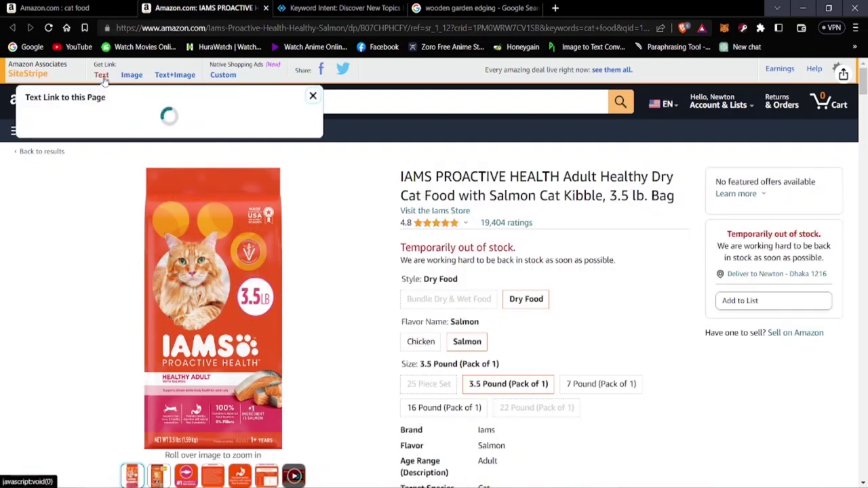
pyautogui.click(312, 95)
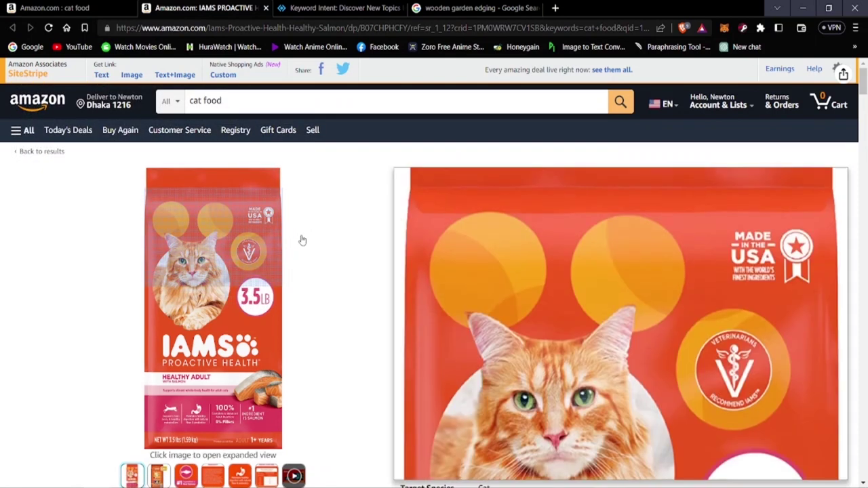
# Return to the cat food results, search Amazon for the suggested phrase "cat food bowl", and look over the listed bowls.
pyautogui.click(3, 5)
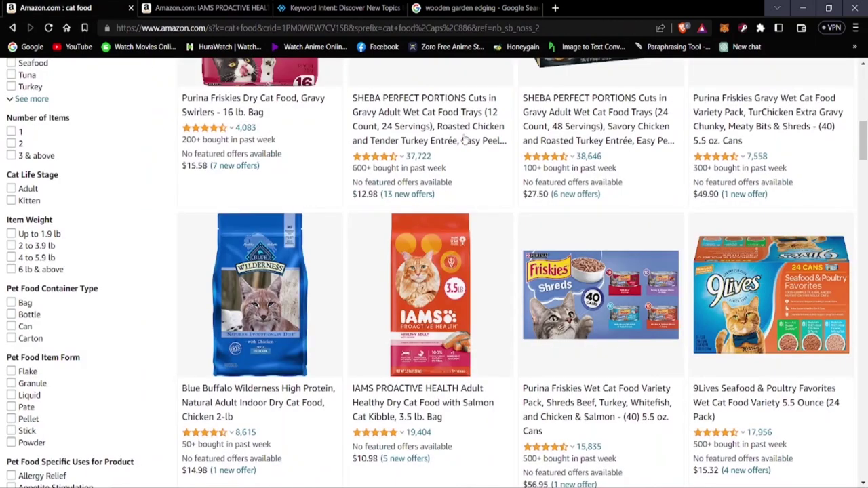
pyautogui.scroll(10, 464, 138)
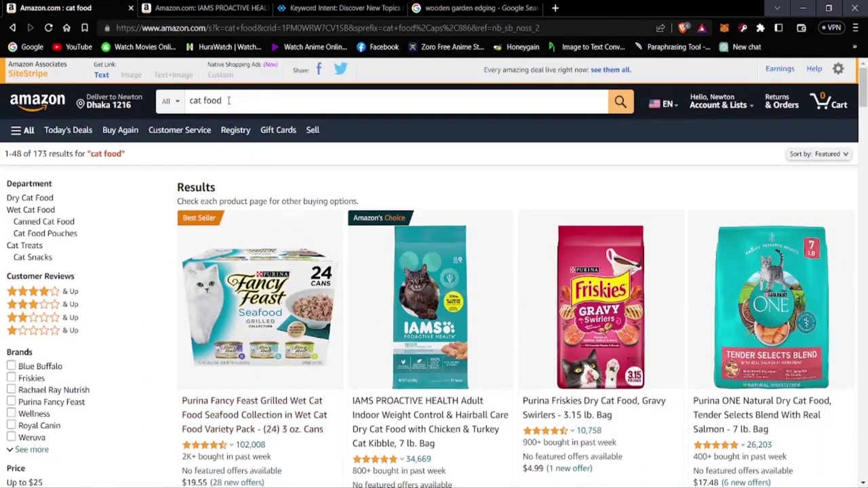
pyautogui.click(229, 100)
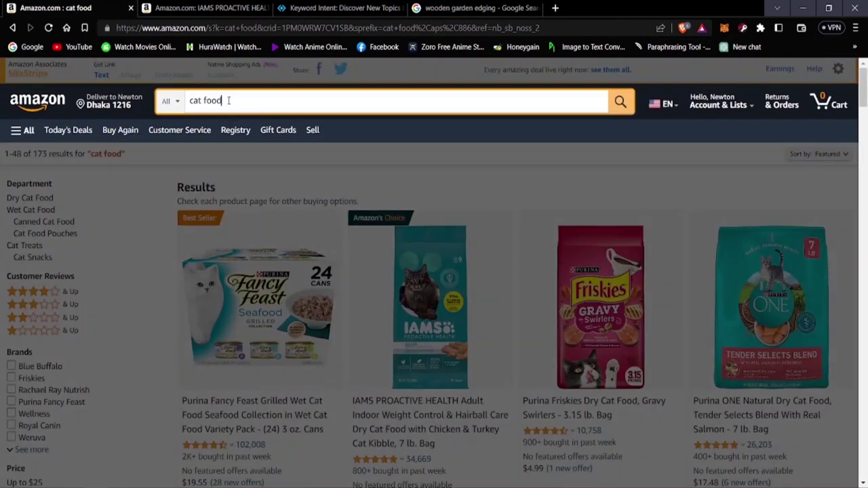
pyautogui.press('BackSpace')
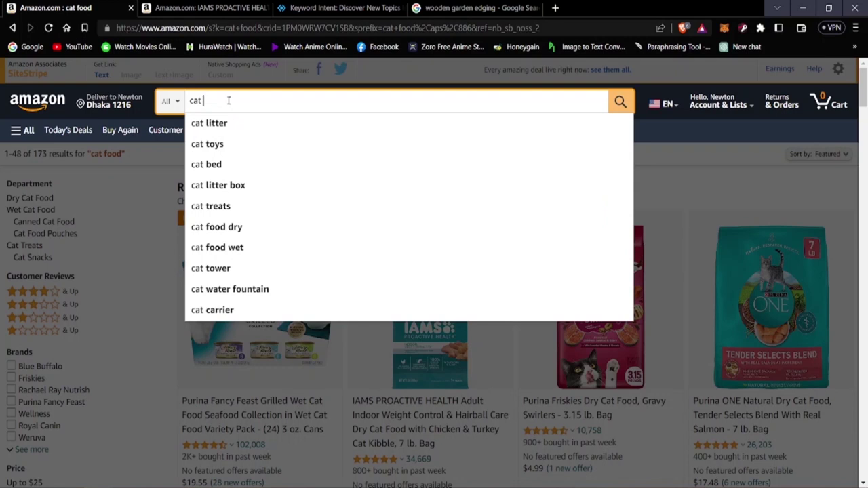
pyautogui.write('food')
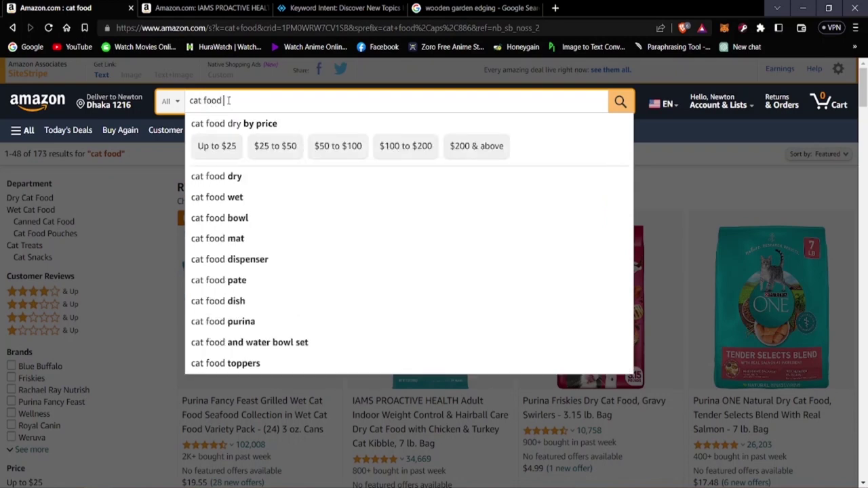
pyautogui.click(203, 224)
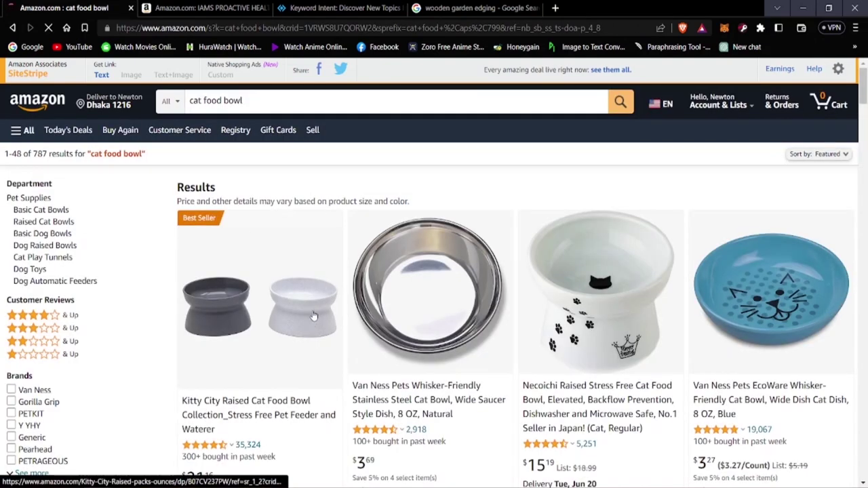
pyautogui.scroll(-3, 751, 313)
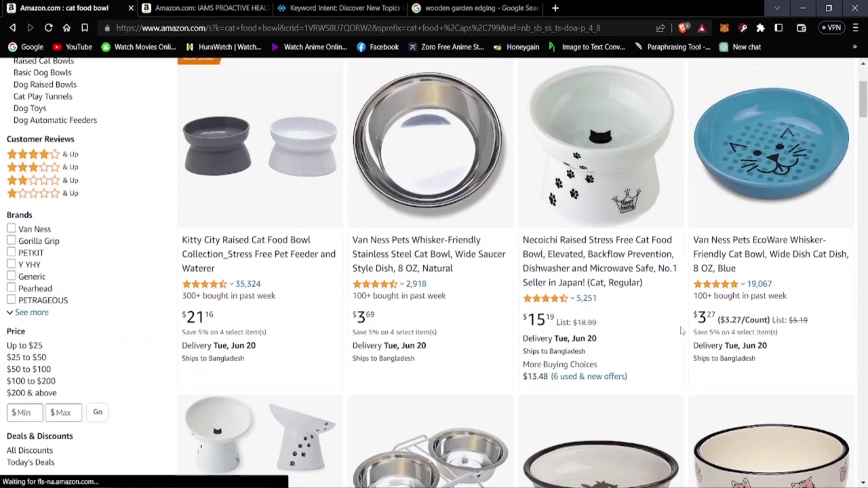
pyautogui.scroll(-3, 733, 302)
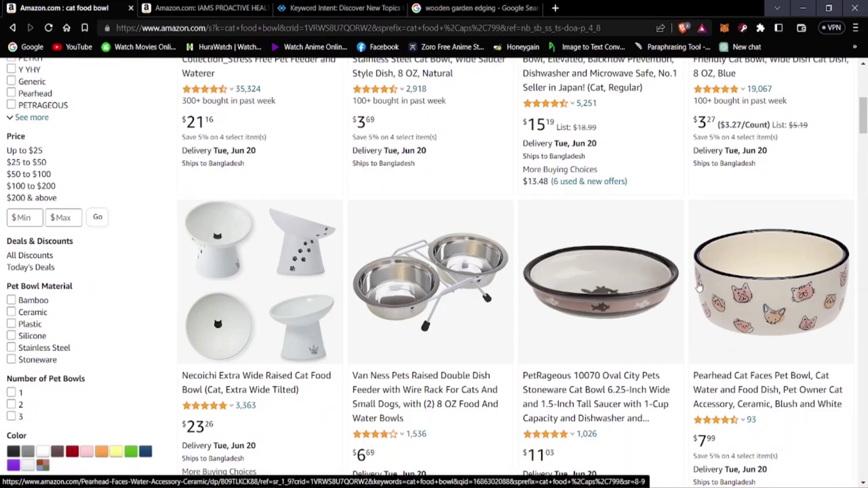
pyautogui.scroll(1, 699, 288)
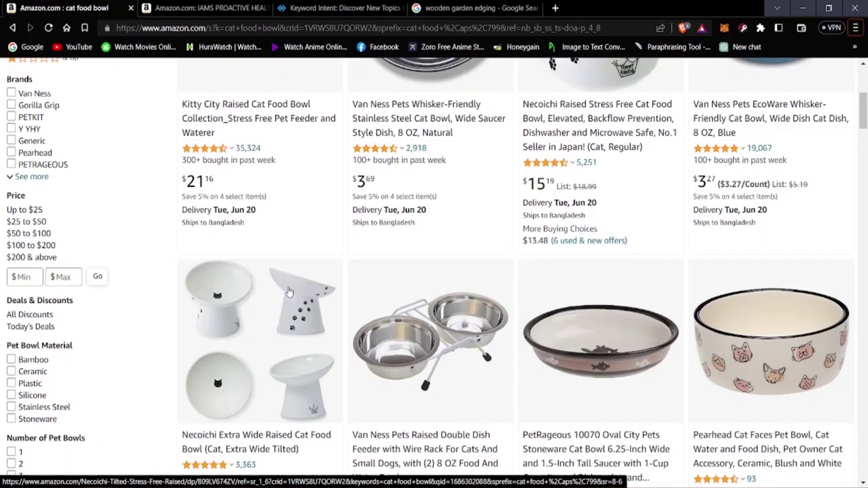
# Switch to the Keyword Intent list and copy the keyword "dog collars".
pyautogui.hotkey('ctrl', 'Tab')
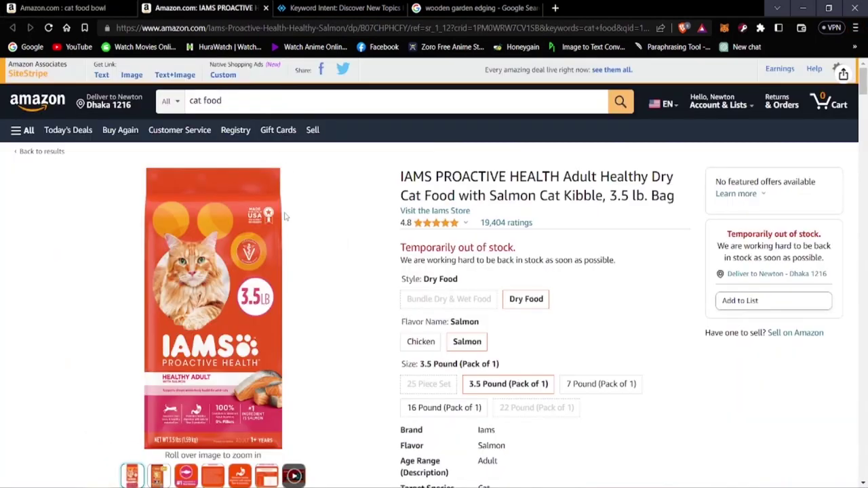
pyautogui.click(353, 7)
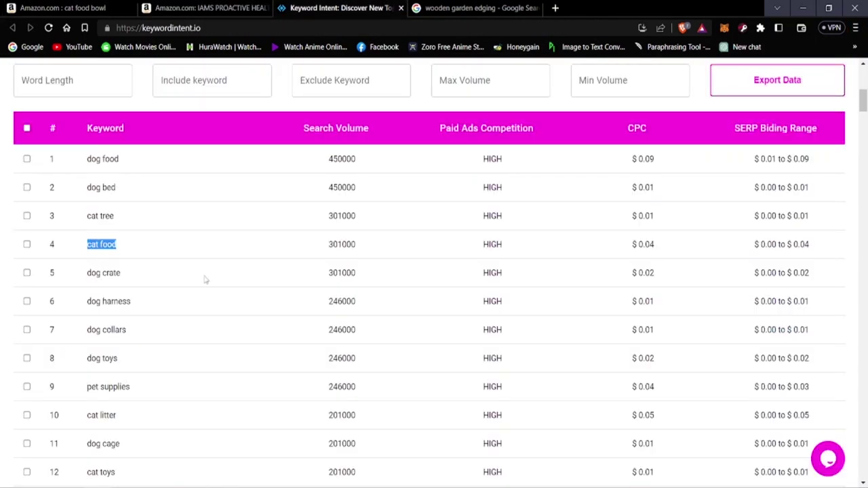
pyautogui.click(1, 246)
pyautogui.scroll(-2, 118, 304)
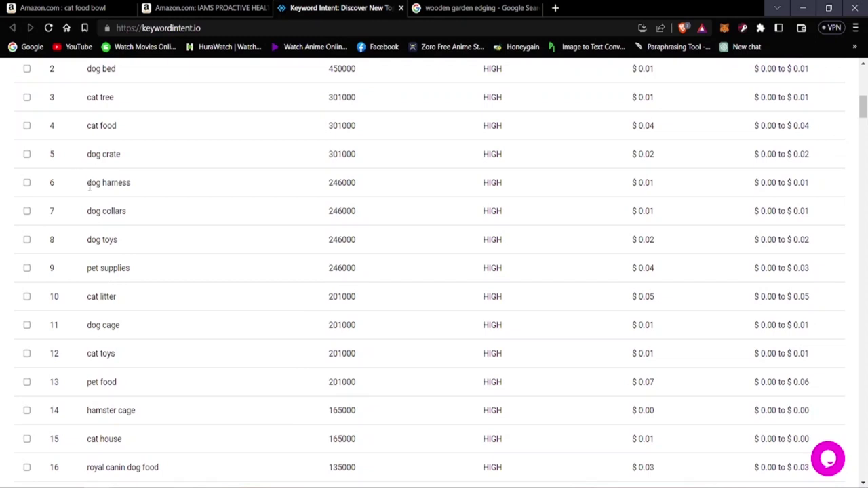
pyautogui.moveTo(88, 212); pyautogui.dragTo(122, 216)
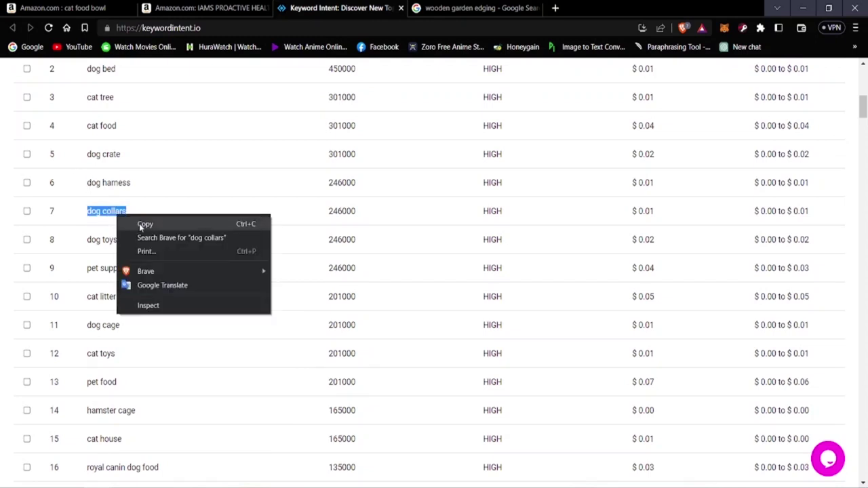
pyautogui.click(139, 224)
# Replace the "cat food bowl" search on Amazon with the copied keyword "dog collars" and run it.
pyautogui.click(88, 8)
pyautogui.scroll(2, 278, 307)
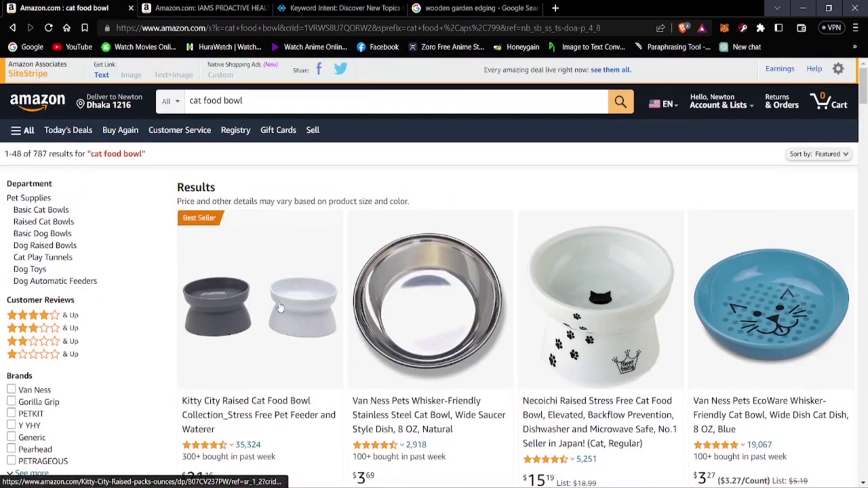
pyautogui.moveTo(268, 102); pyautogui.dragTo(212, 101)
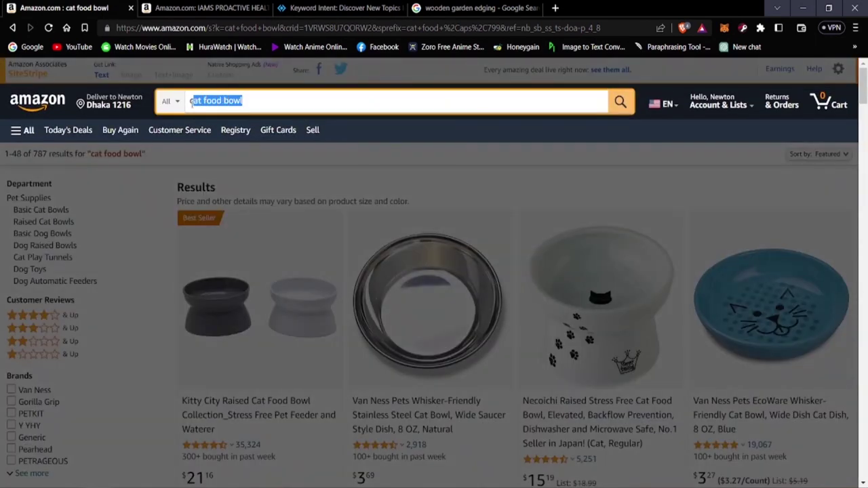
pyautogui.press('BackSpace')
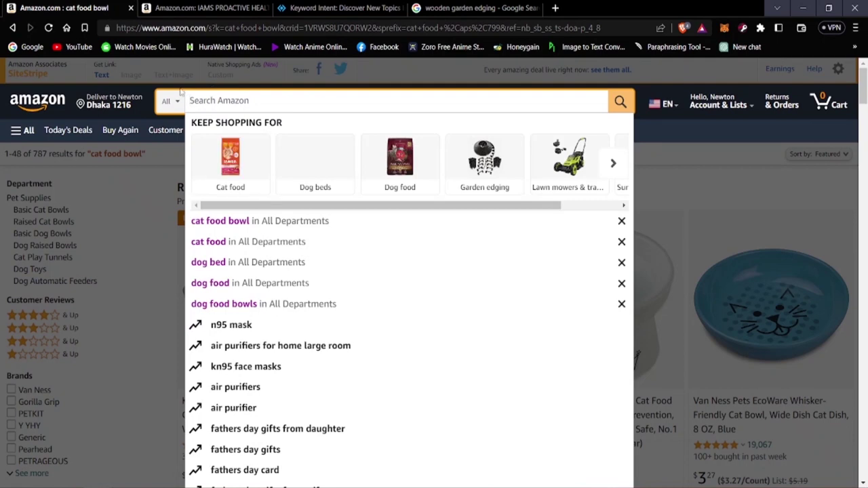
pyautogui.rightClick(216, 103)
pyautogui.click(268, 197)
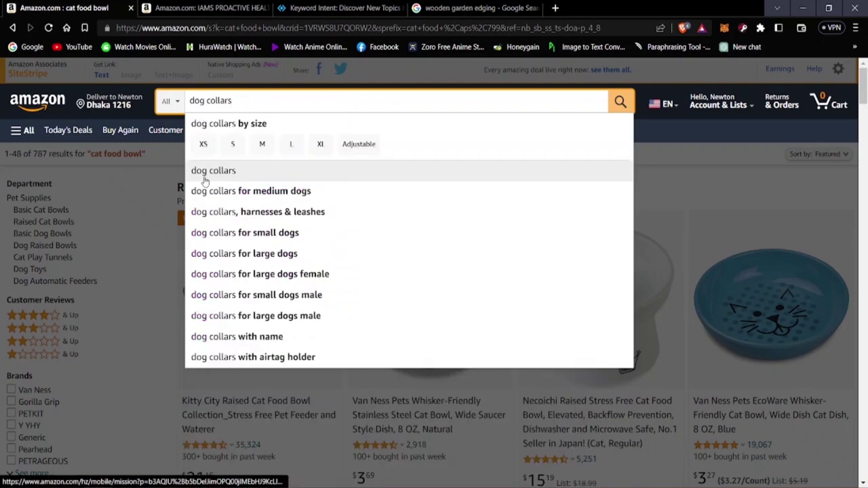
pyautogui.click(205, 175)
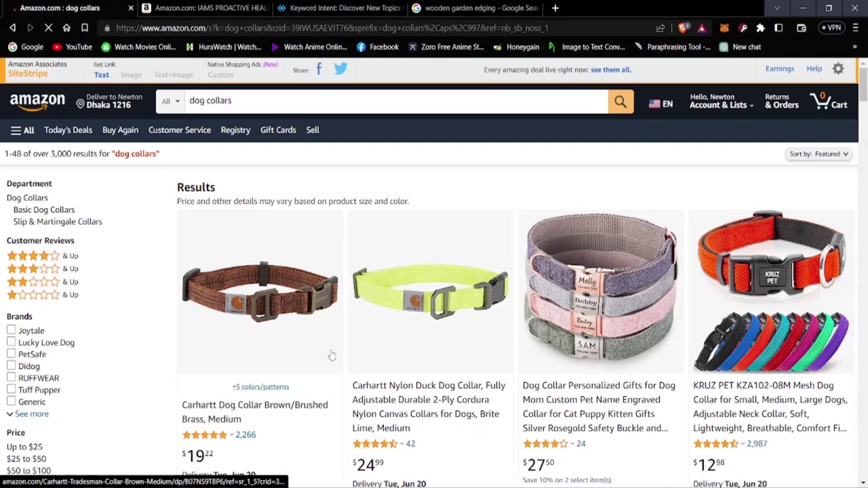
# Examine the prices, ratings and product types in the Amazon dog collars results, including the sponsored GPS trackers.
pyautogui.scroll(-5, 328, 349)
pyautogui.scroll(-5, 327, 344)
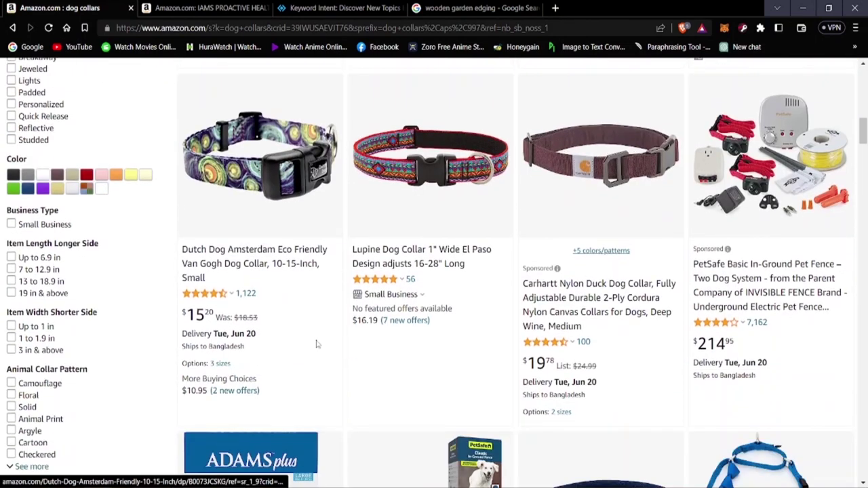
pyautogui.scroll(-3, 471, 355)
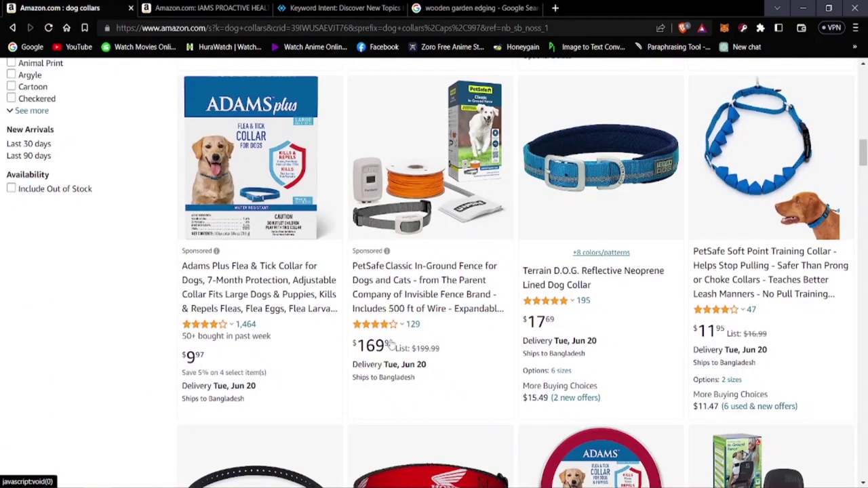
pyautogui.scroll(2, 385, 339)
pyautogui.scroll(12, 385, 339)
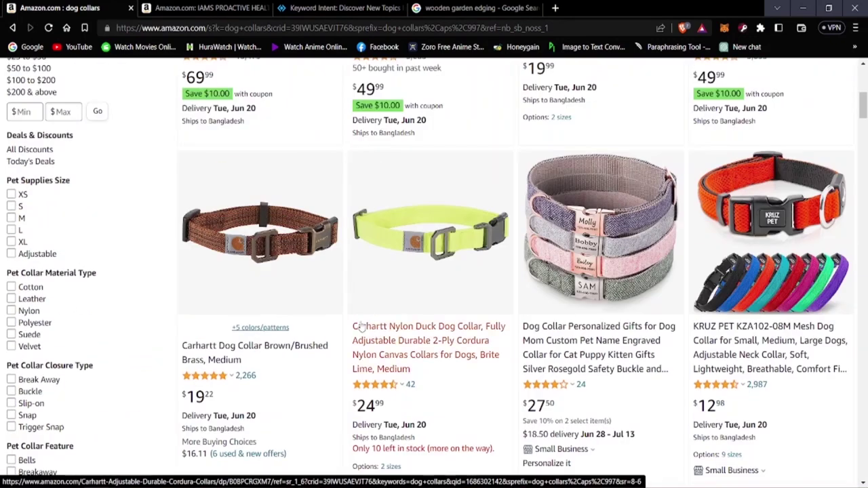
pyautogui.scroll(3, 363, 306)
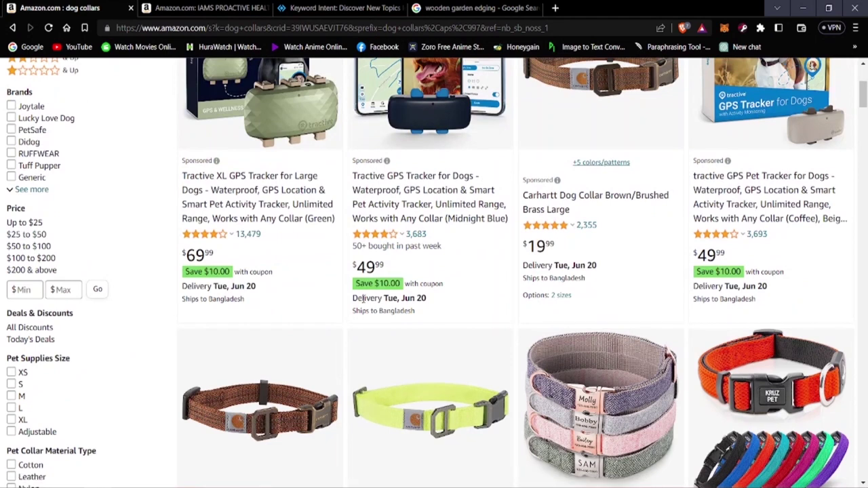
pyautogui.scroll(4, 362, 299)
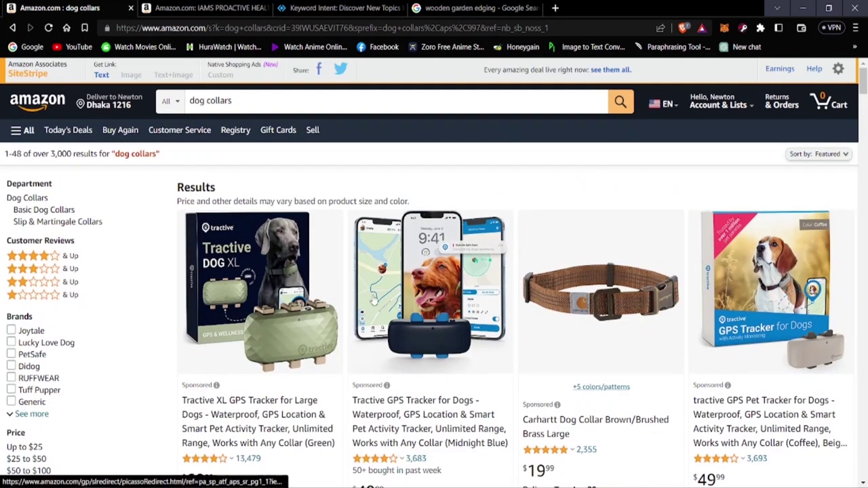
pyautogui.scroll(-2, 468, 305)
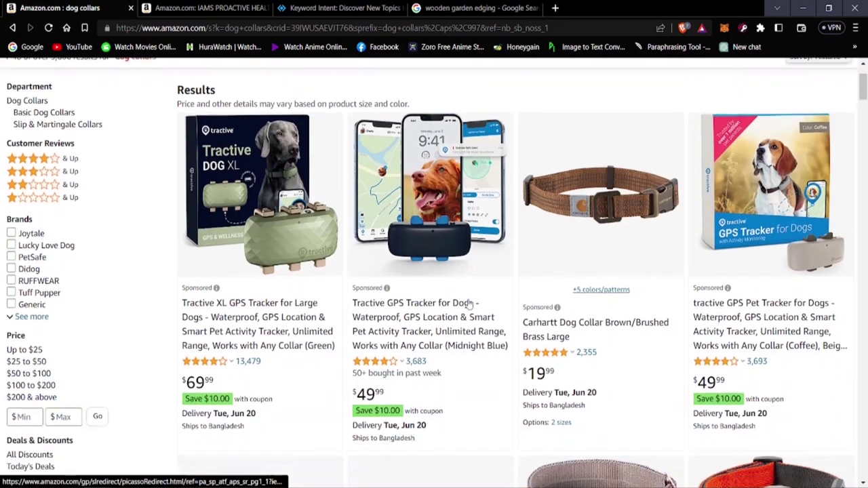
pyautogui.scroll(-3, 465, 291)
pyautogui.scroll(4, 462, 287)
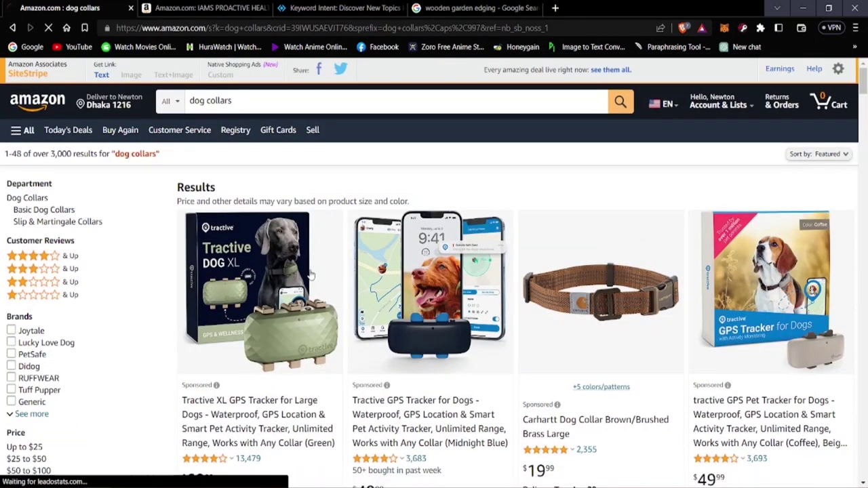
pyautogui.scroll(-1, 288, 314)
pyautogui.scroll(-2, 288, 314)
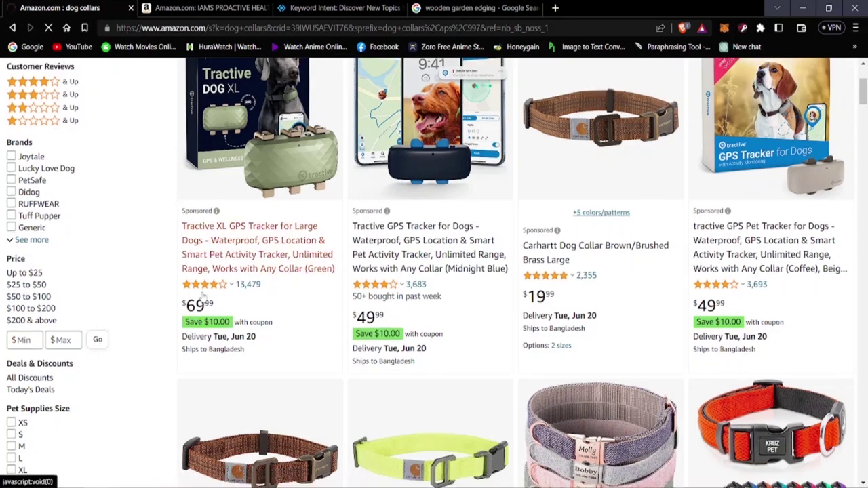
pyautogui.scroll(3, 251, 304)
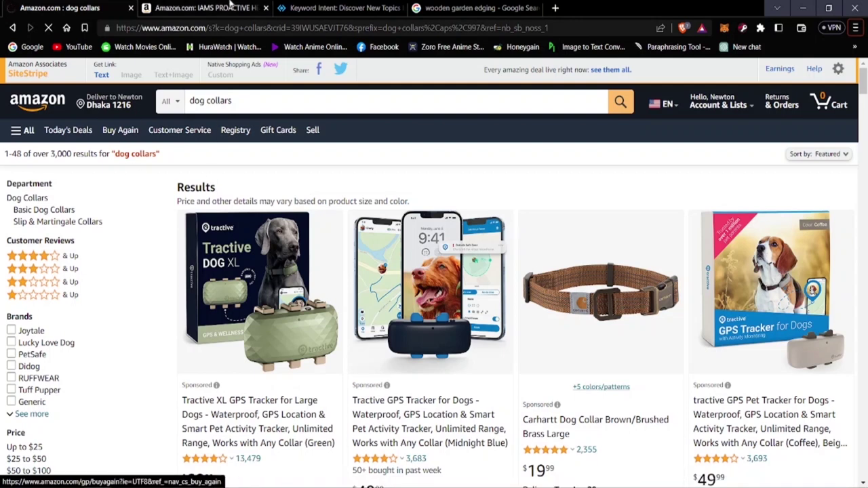
# Return to the Keyword Intent list and copy the keyword "dog toys".
pyautogui.click(323, 6)
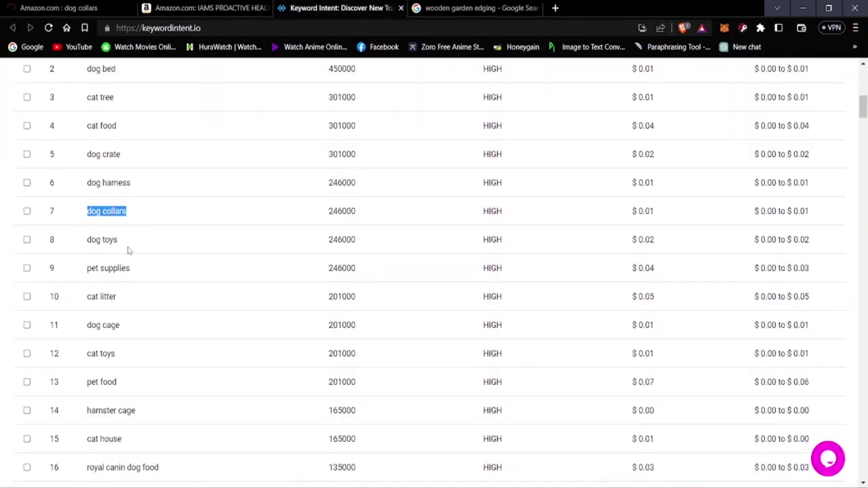
pyautogui.moveTo(89, 239); pyautogui.dragTo(118, 240)
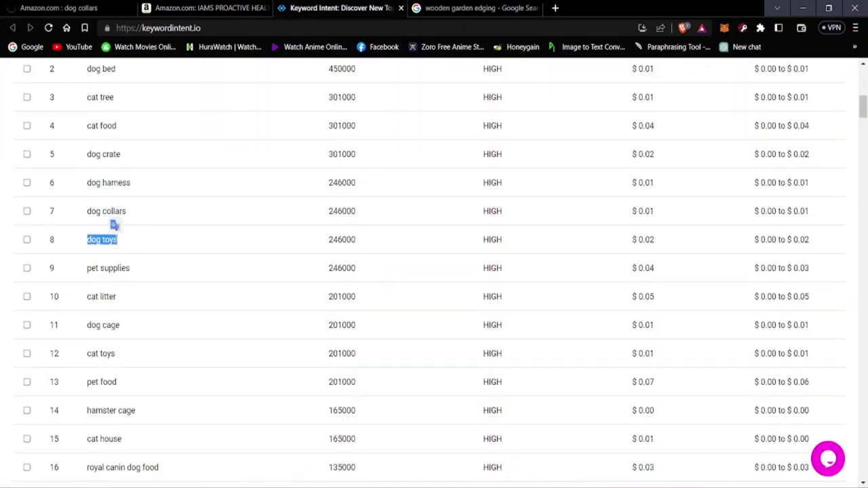
pyautogui.rightClick(113, 242)
pyautogui.click(136, 251)
pyautogui.click(130, 255)
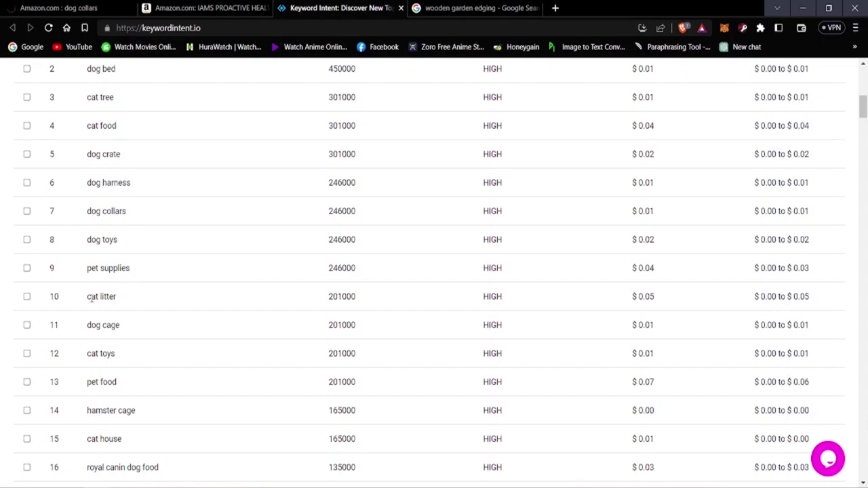
# Copy the keyword "cat litter" from the Keyword Intent list.
pyautogui.moveTo(89, 299)
pyautogui.mouseDown()
pyautogui.moveTo(117, 299)
pyautogui.moveTo(98, 297)
pyautogui.mouseUp()
pyautogui.click(116, 302)
pyautogui.moveTo(118, 299); pyautogui.dragTo(86, 298)
pyautogui.rightClick(97, 297)
pyautogui.click(119, 305)
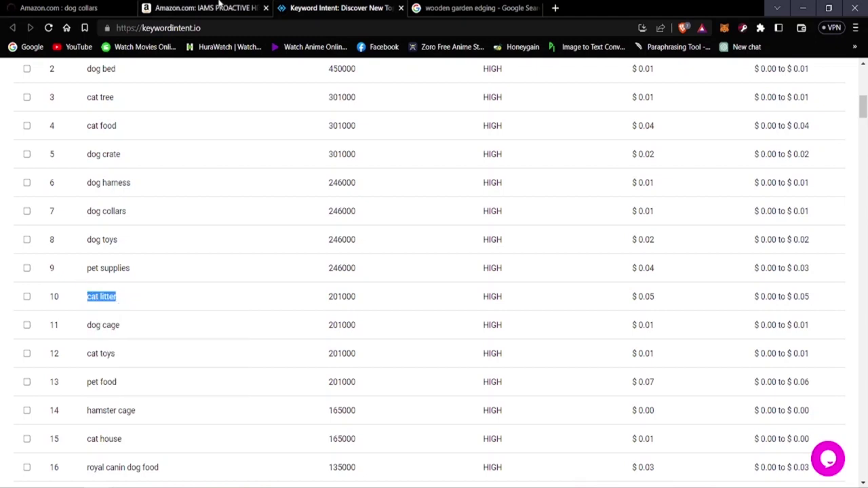
# Search Amazon for the copied keyword "cat litter" in the tab showing the IAMS cat food product.
pyautogui.click(217, 7)
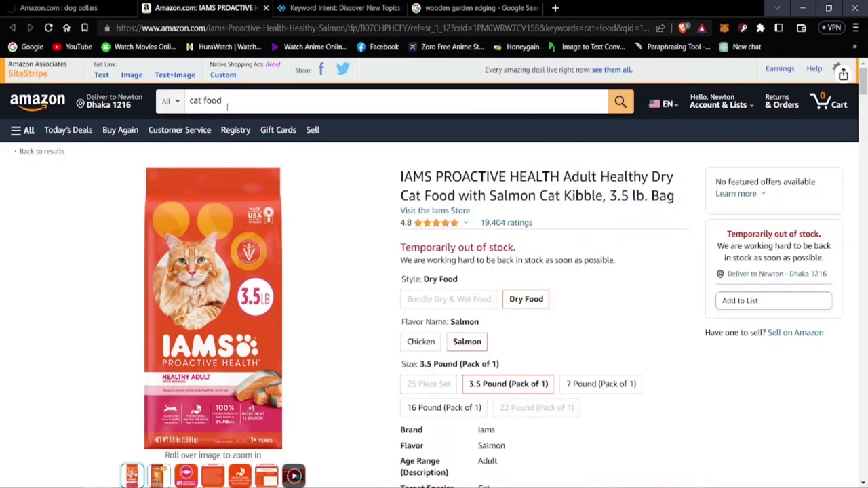
pyautogui.tripleClick(227, 102)
pyautogui.press('BackSpace')
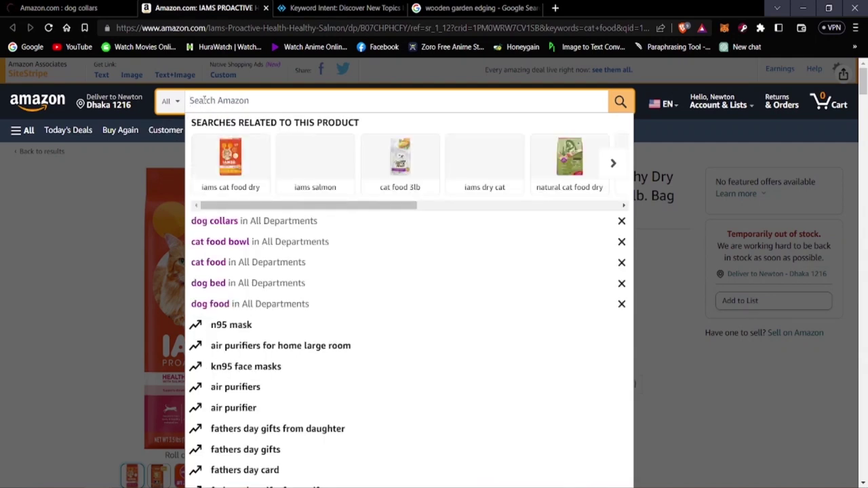
pyautogui.rightClick(205, 100)
pyautogui.click(227, 198)
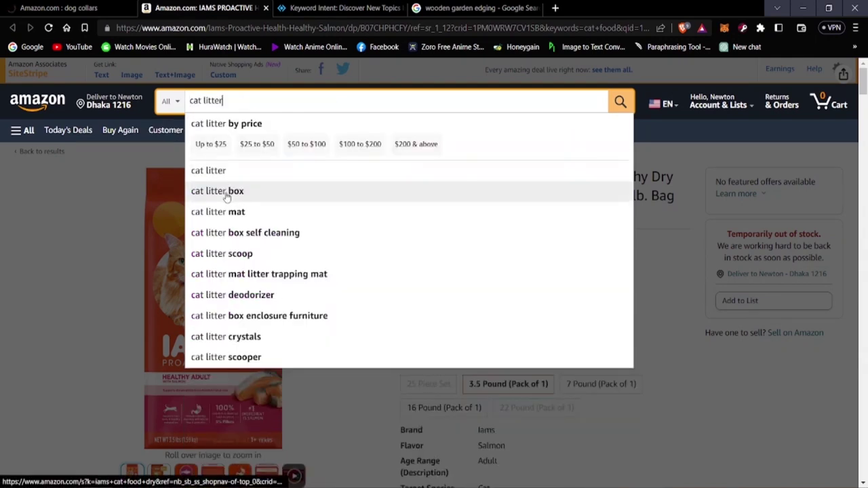
pyautogui.press('Return')
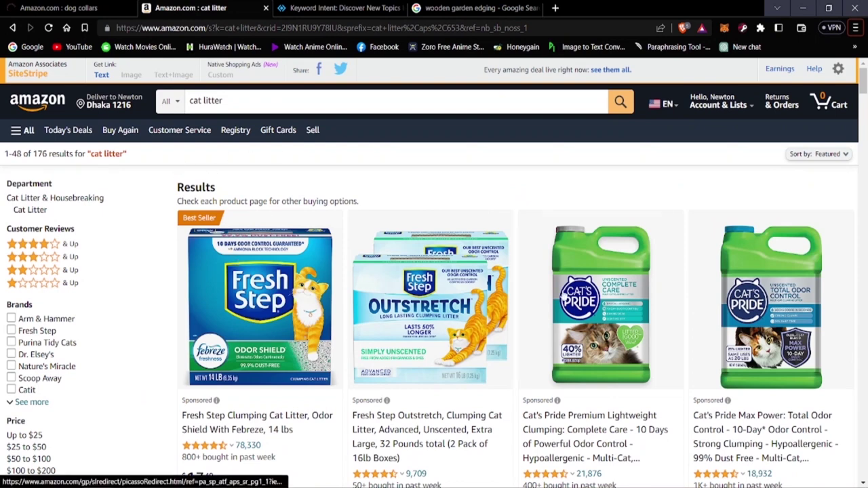
# Open the Cat's Pride Premium Lightweight and Fresh Step Outstretch cat litters from the Amazon results in new tabs.
pyautogui.scroll(-12, 414, 307)
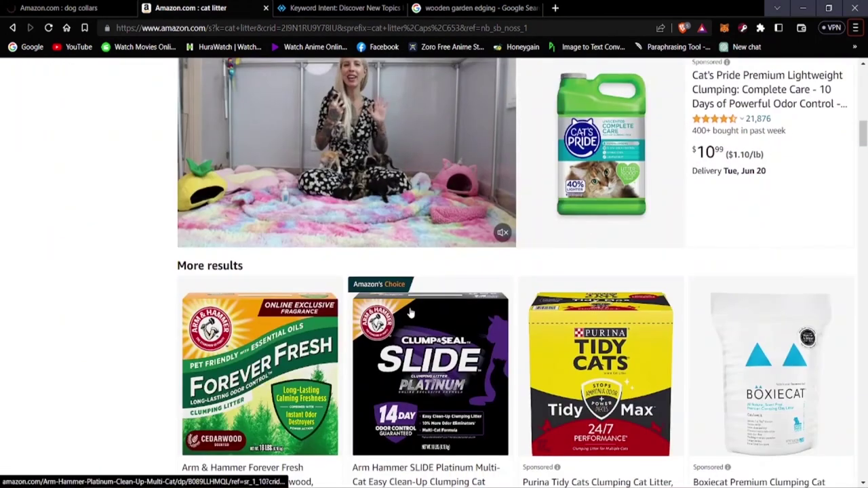
pyautogui.scroll(15, 409, 312)
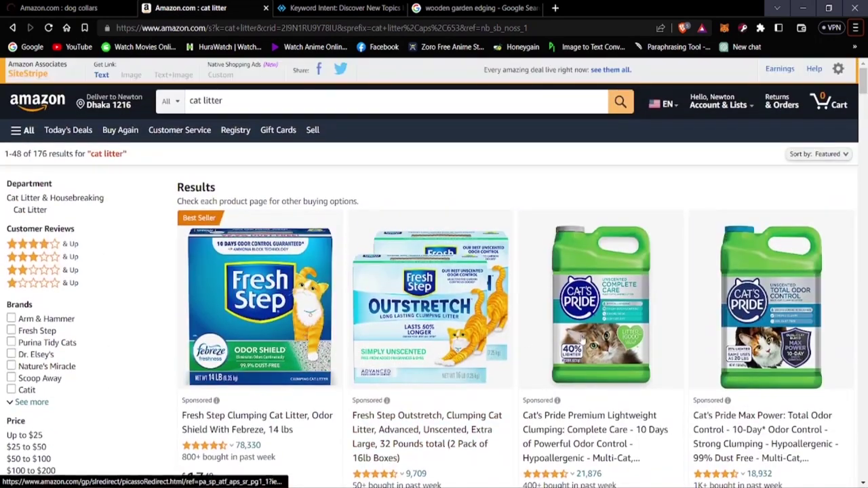
pyautogui.rightClick(563, 292)
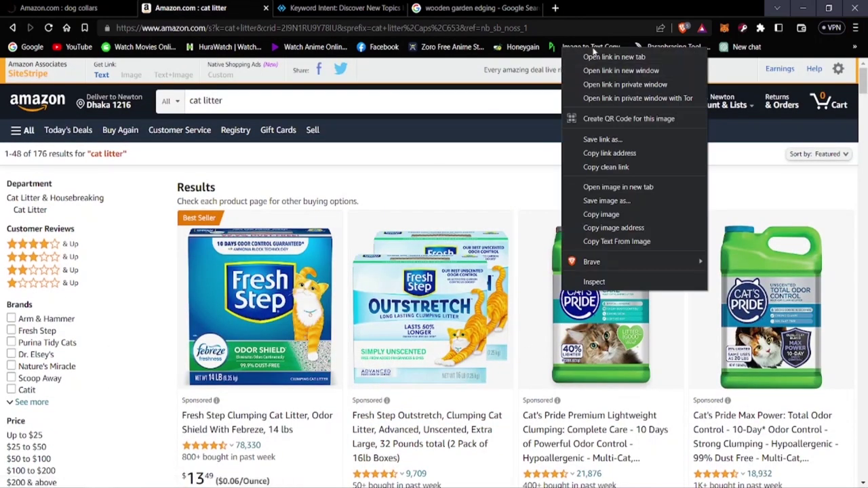
pyautogui.click(597, 57)
pyautogui.scroll(-2, 536, 400)
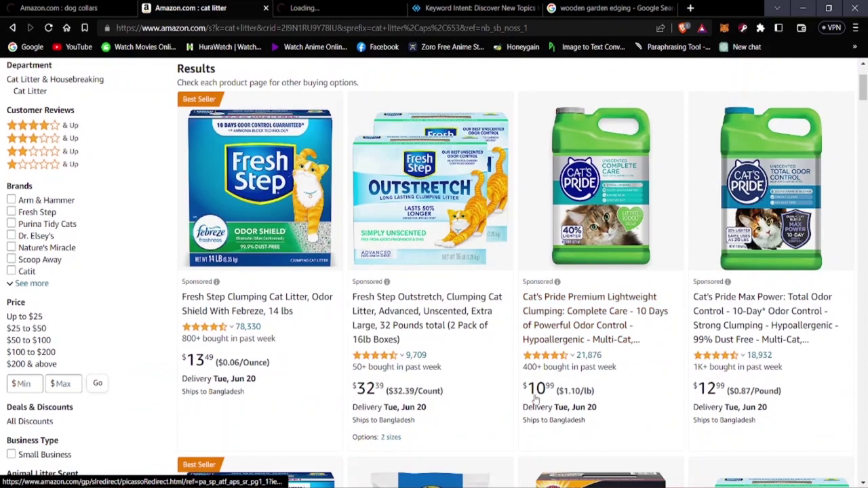
pyautogui.rightClick(399, 217)
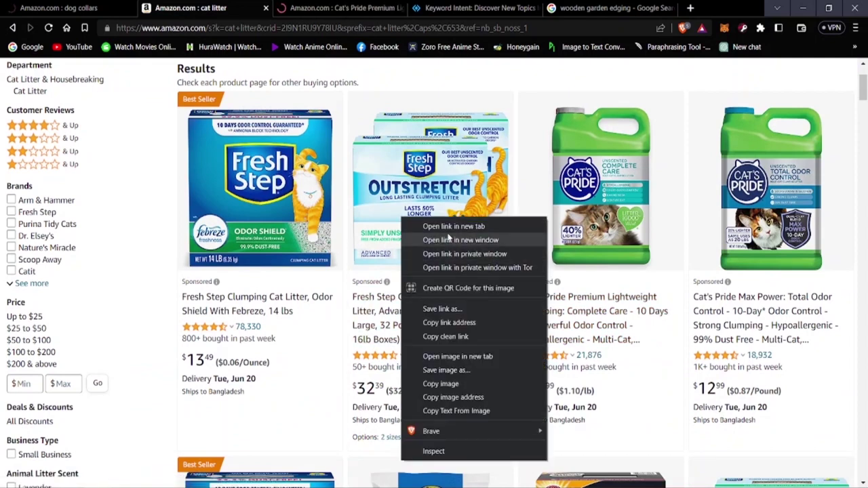
pyautogui.click(422, 226)
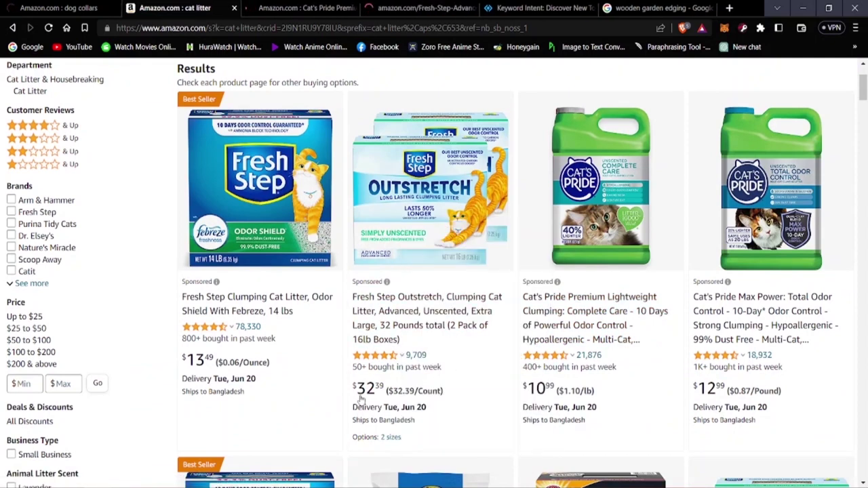
# Compare the prices and ratings in the cat litter results and review the Cat's Pride and Fresh Step Outstretch product pages.
pyautogui.scroll(-5, 359, 400)
pyautogui.scroll(5, 324, 357)
pyautogui.scroll(-7, 326, 355)
pyautogui.scroll(7, 413, 278)
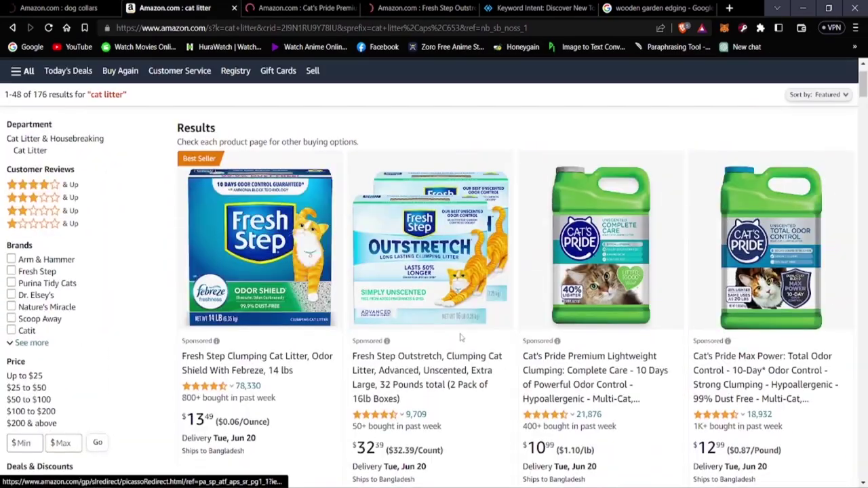
pyautogui.scroll(1, 460, 337)
pyautogui.hotkey('ctrl', 'Tab')
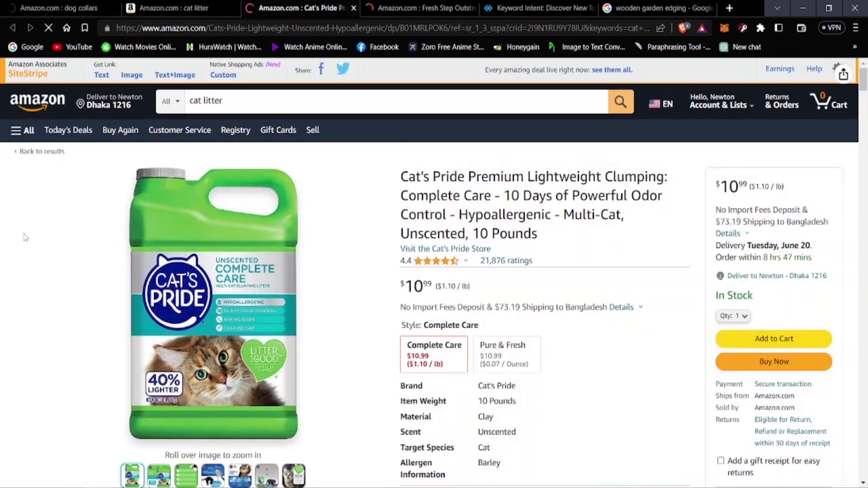
pyautogui.hotkey('ctrl', 'Tab')
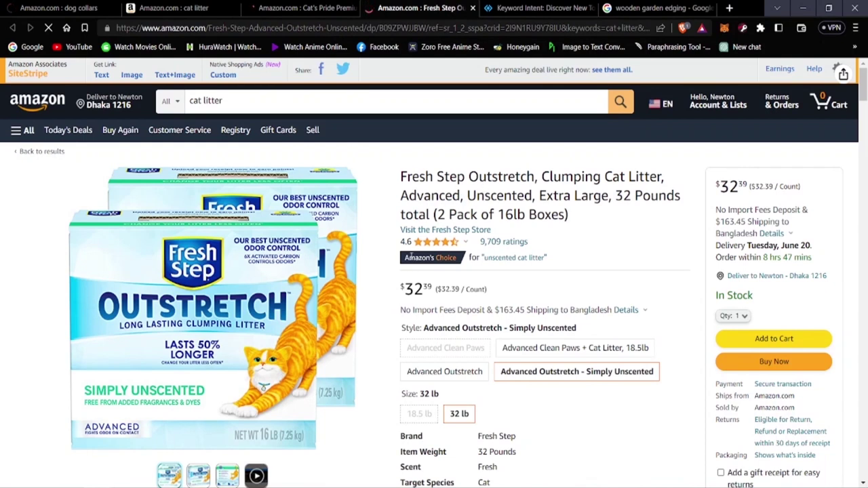
pyautogui.scroll(-2, 364, 260)
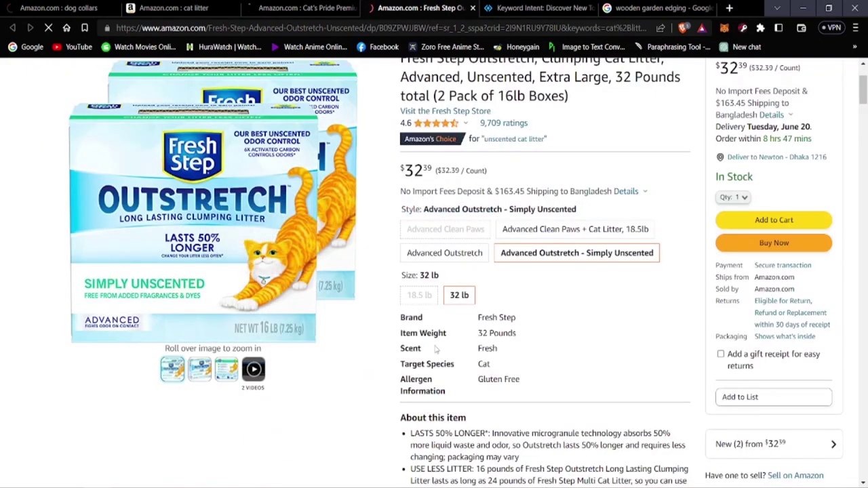
pyautogui.scroll(2, 415, 343)
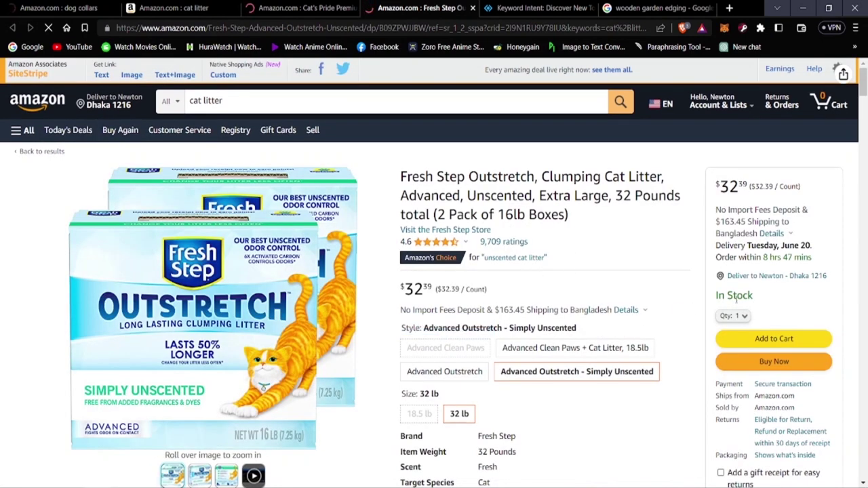
# Generate a short SiteStripe text link for the Fresh Step Outstretch litter, and close the Cat's Pride product page.
pyautogui.click(102, 74)
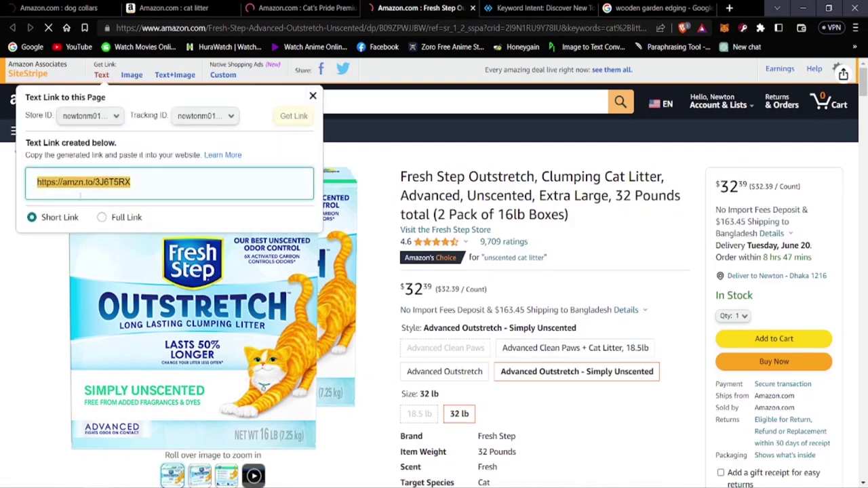
pyautogui.click(313, 98)
pyautogui.click(326, 6)
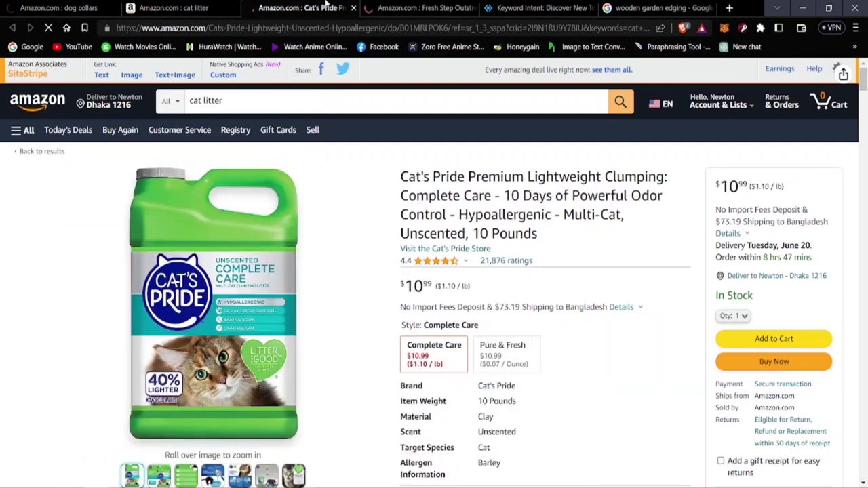
pyautogui.click(353, 7)
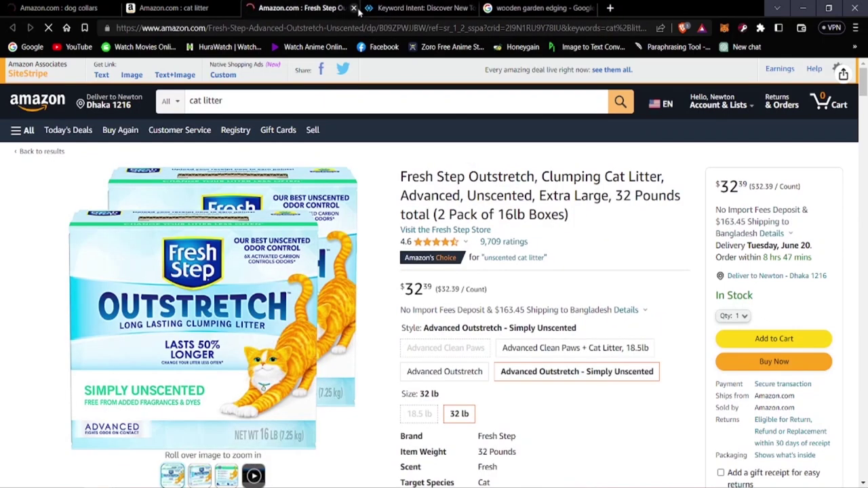
# Copy the keyword "dog cage" from the Keyword Intent list.
pyautogui.click(400, 6)
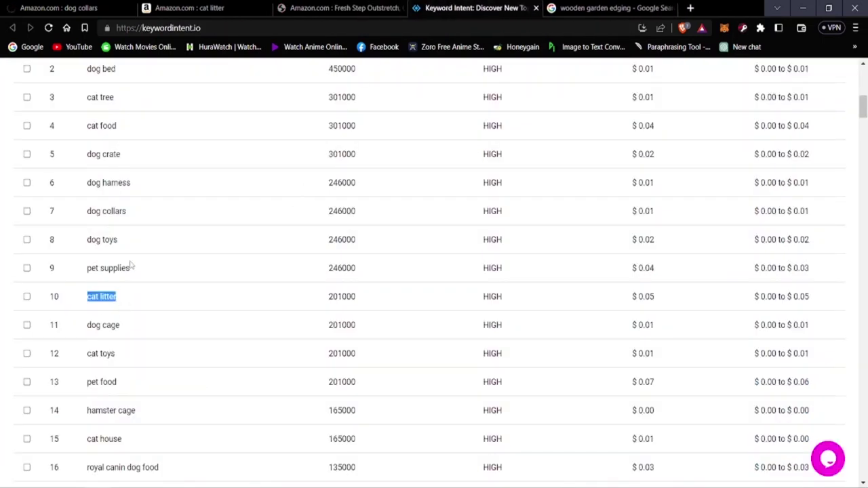
pyautogui.click(88, 326)
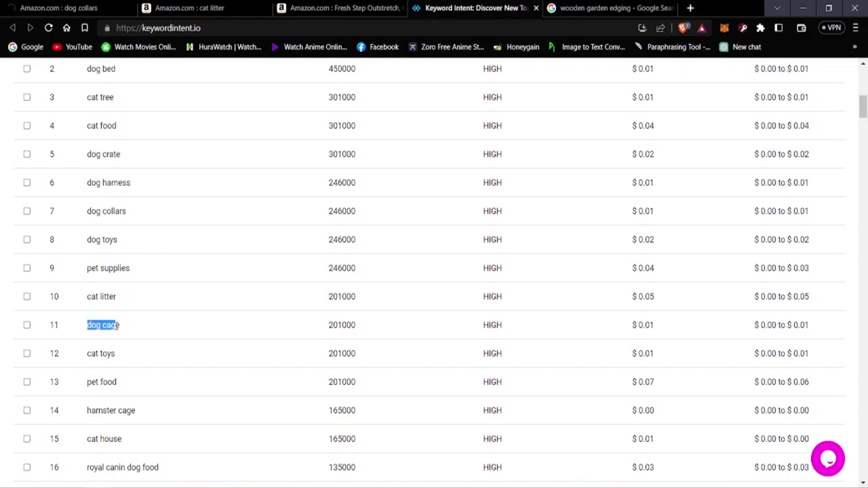
pyautogui.rightClick(112, 327)
pyautogui.click(136, 334)
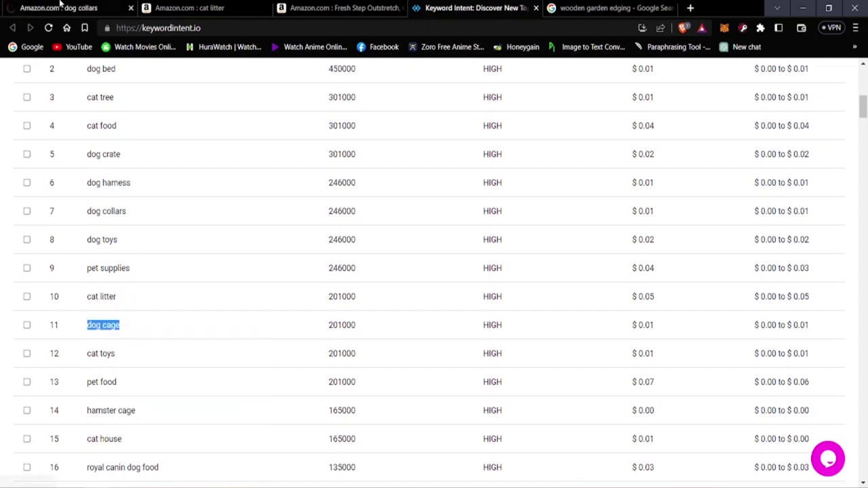
# Search Amazon for the copied keyword "dog cage" in the tab showing the dog collars results, and view the new results.
pyautogui.click(60, 7)
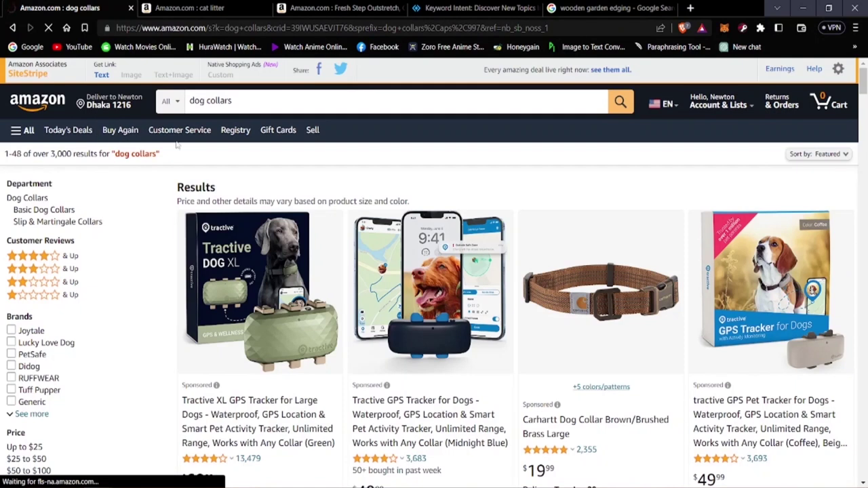
pyautogui.click(234, 99)
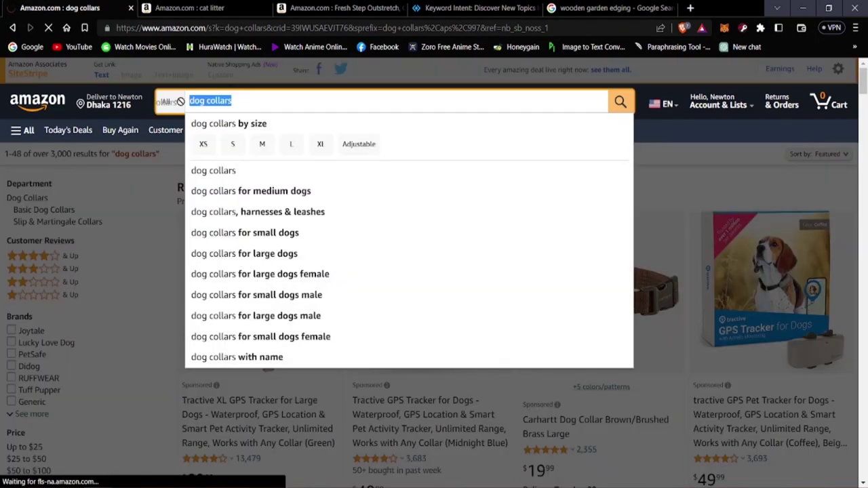
pyautogui.press('BackSpace')
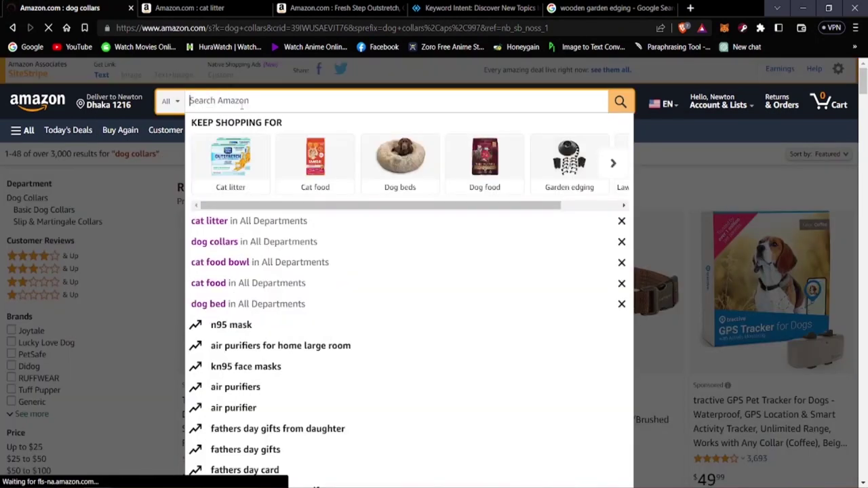
pyautogui.rightClick(241, 105)
pyautogui.click(269, 195)
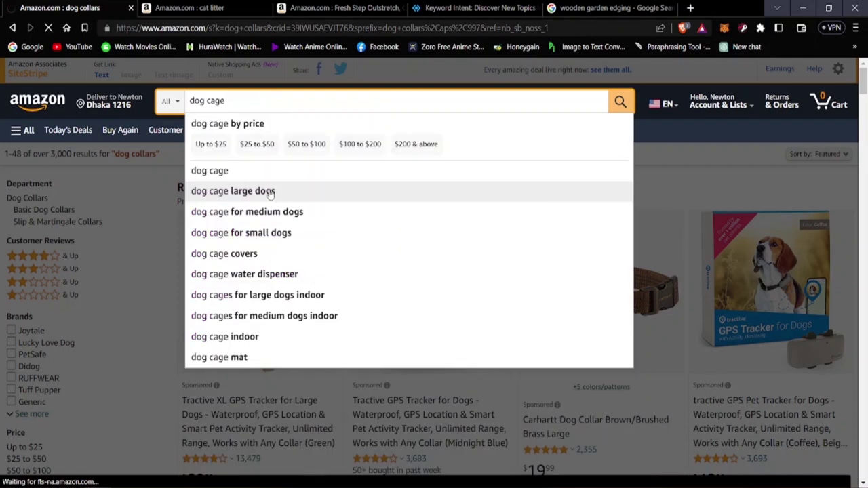
pyautogui.press('Return')
pyautogui.hotkey('ctrl', '4')
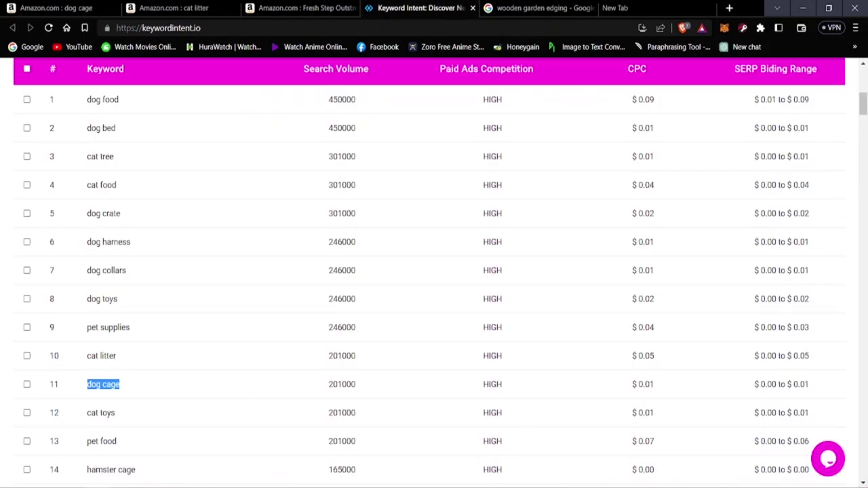
pyautogui.click(156, 8)
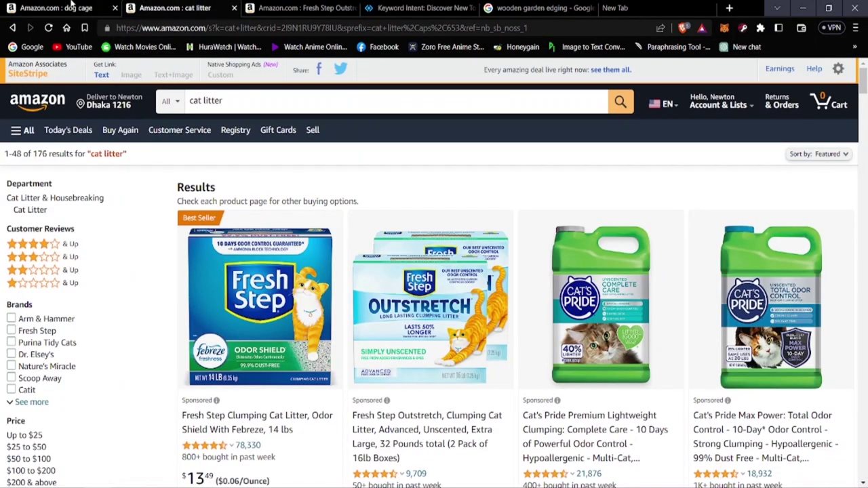
pyautogui.hotkey('ctrl', '1')
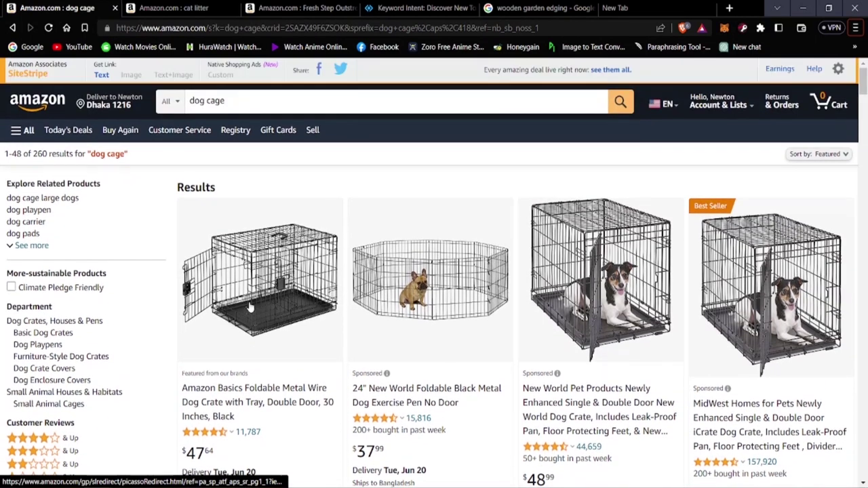
# Open the New World Pet Products single and double door dog crate from the results in a new tab and switch to it.
pyautogui.scroll(-2, 250, 307)
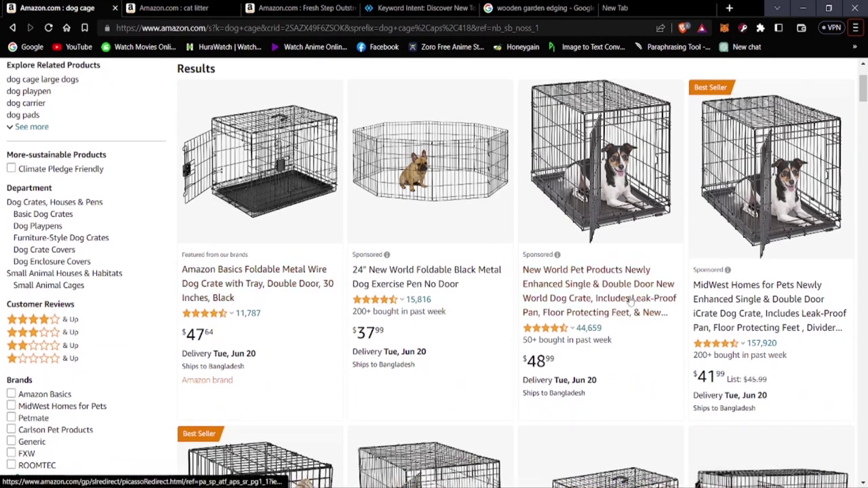
pyautogui.rightClick(577, 308)
pyautogui.rightClick(570, 214)
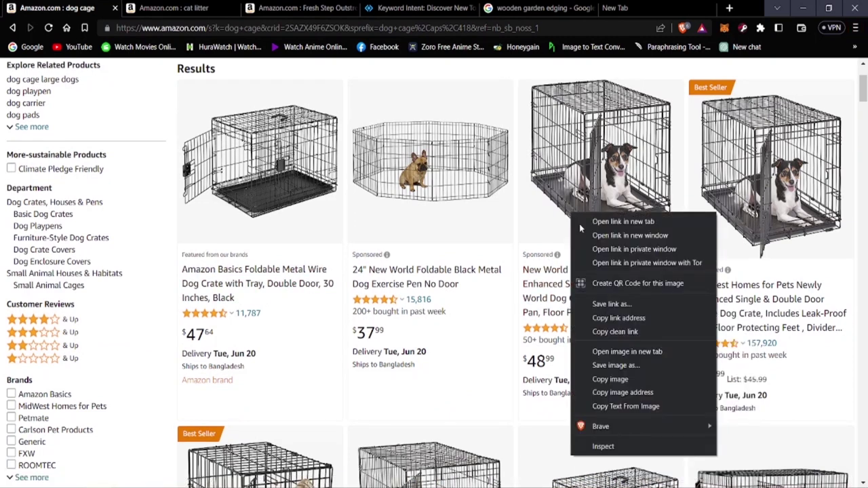
pyautogui.click(585, 220)
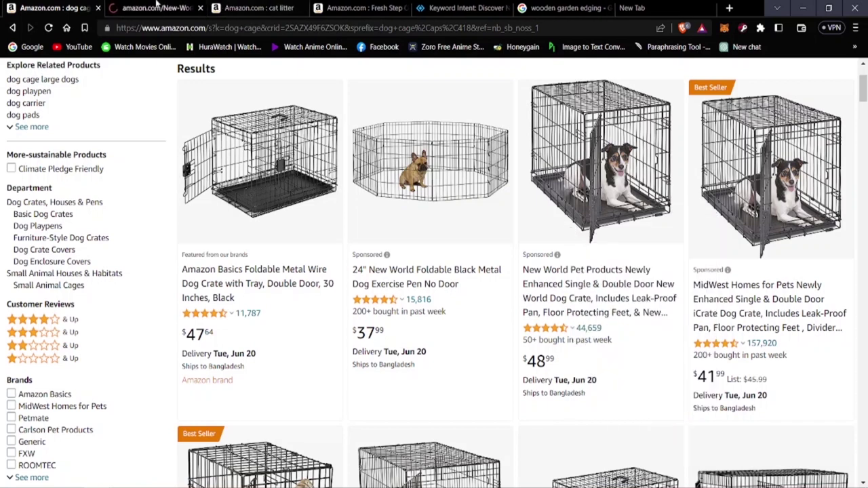
pyautogui.click(155, 7)
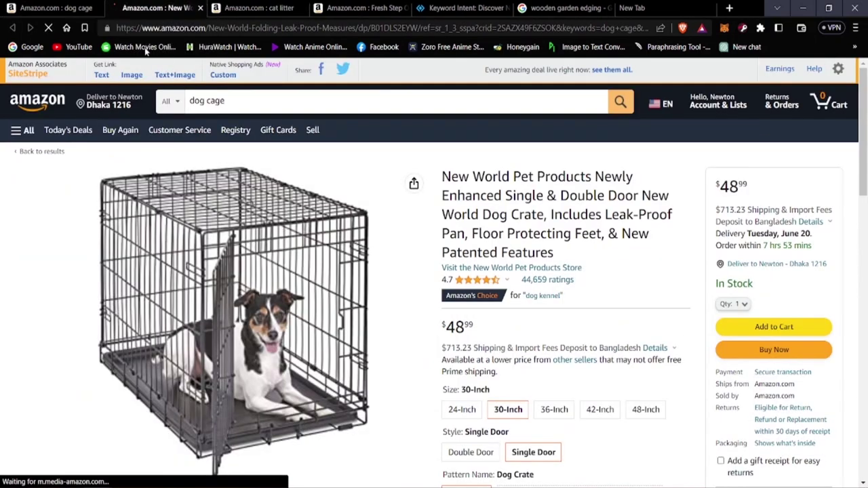
# Review the New World dog crate's price and options on its product page, and request its SiteStripe text link.
pyautogui.scroll(-3, 442, 307)
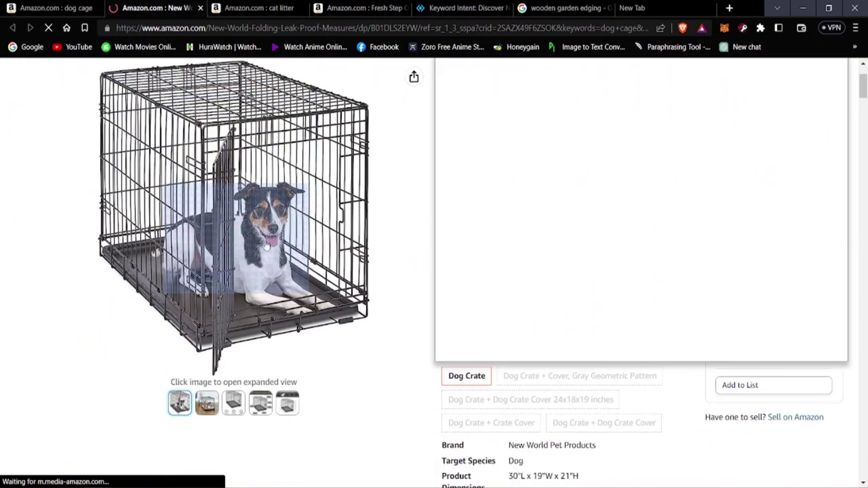
pyautogui.scroll(3, 271, 237)
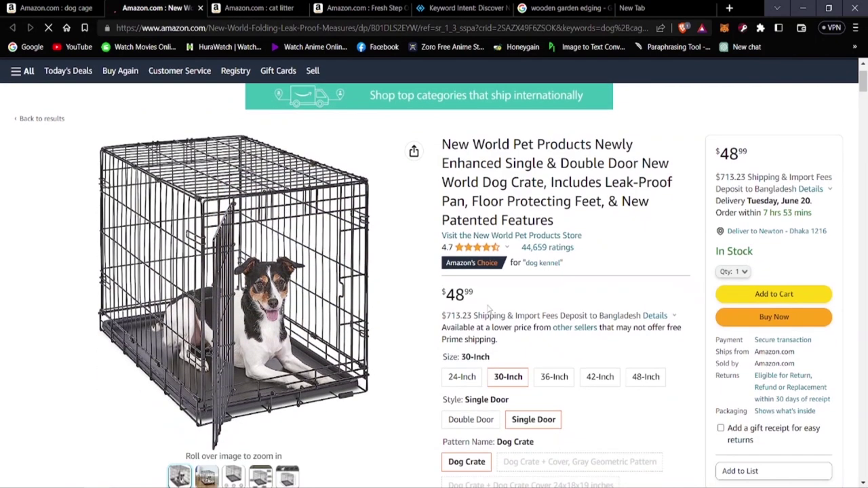
pyautogui.scroll(-2, 402, 315)
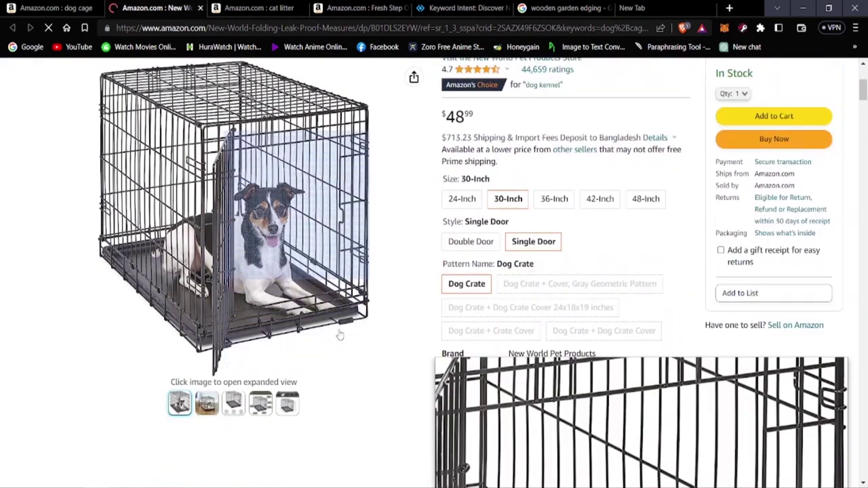
pyautogui.scroll(2, 84, 231)
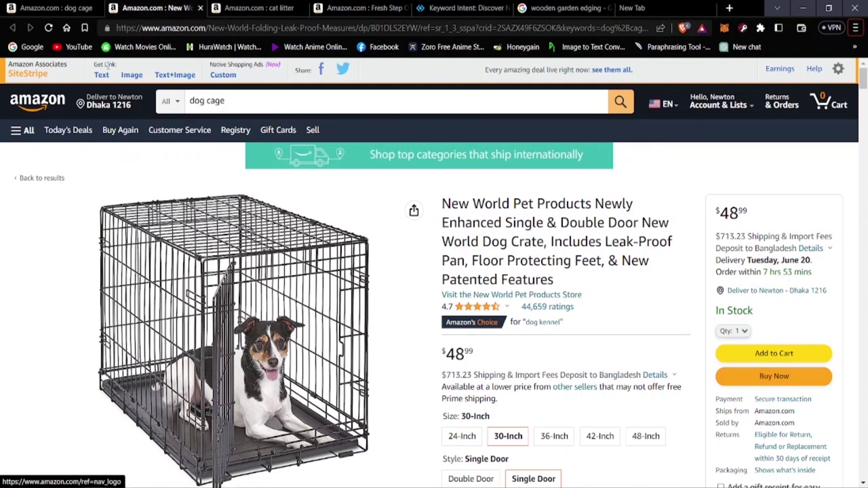
pyautogui.click(101, 76)
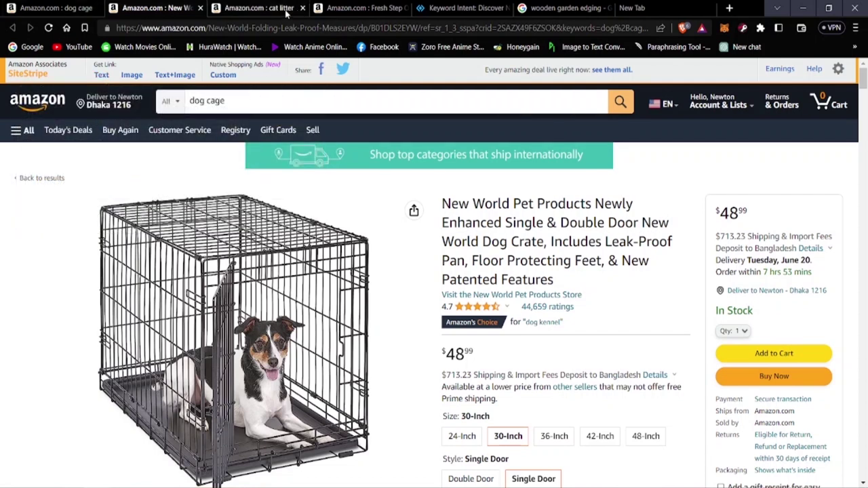
# Copy the keyword "hamster cage" from the Keyword Intent list.
pyautogui.click(359, 7)
pyautogui.click(440, 8)
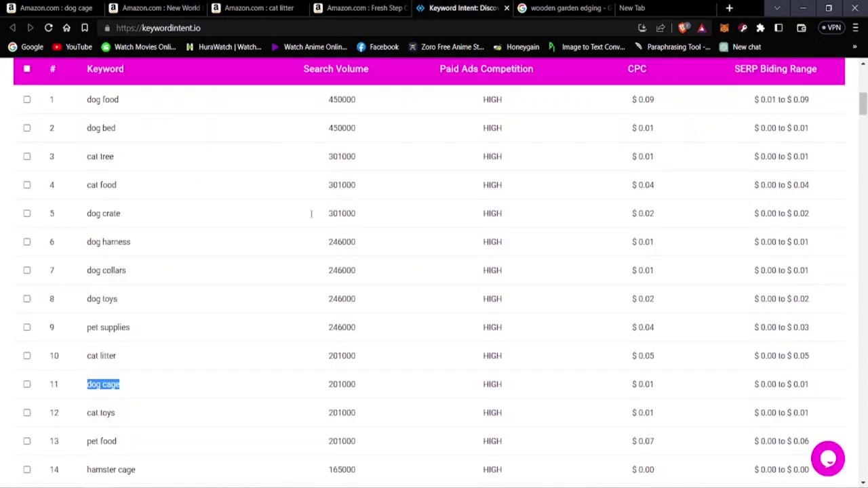
pyautogui.scroll(-2, 263, 293)
pyautogui.scroll(-2, 196, 285)
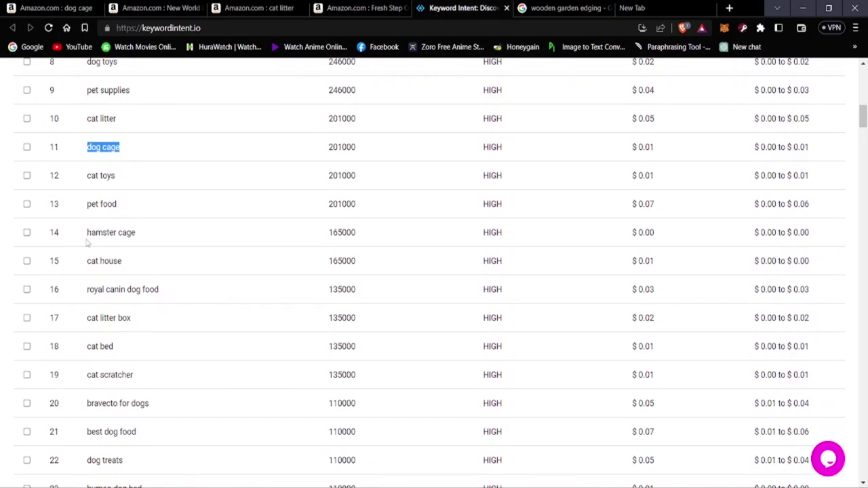
pyautogui.moveTo(88, 234); pyautogui.dragTo(100, 234)
pyautogui.rightClick(123, 230)
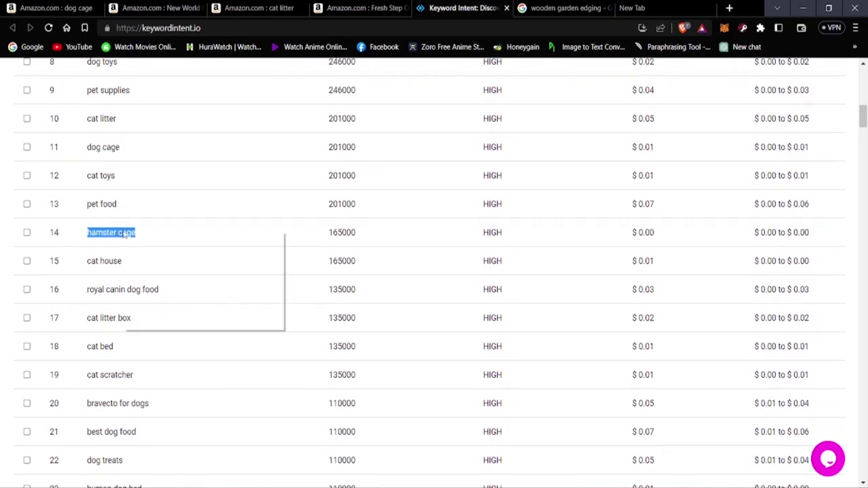
pyautogui.click(156, 239)
# Search Amazon for the copied keyword "hamster cage" in the tab showing the dog cage results.
pyautogui.click(70, 5)
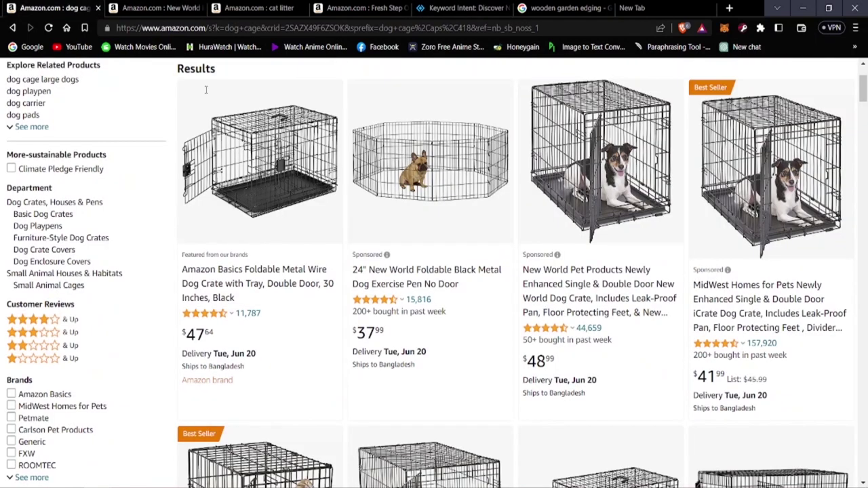
pyautogui.scroll(2, 217, 217)
pyautogui.click(225, 100)
pyautogui.moveTo(226, 100); pyautogui.dragTo(190, 102)
pyautogui.press('BackSpace')
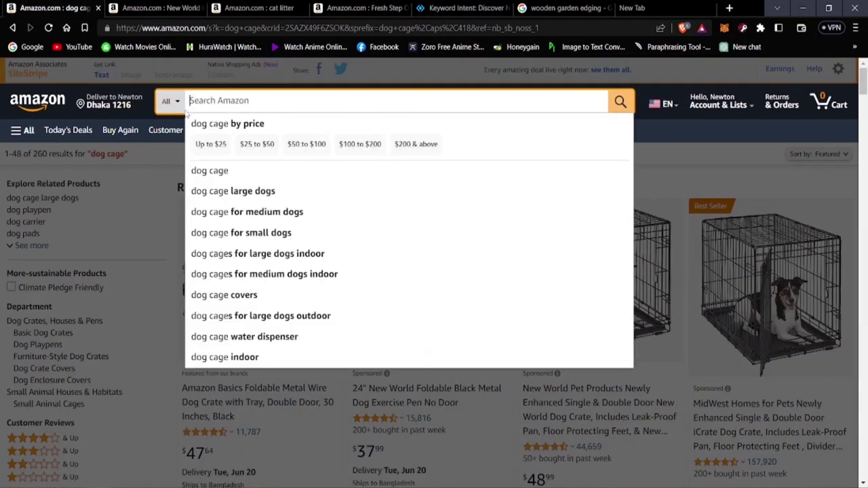
pyautogui.rightClick(201, 102)
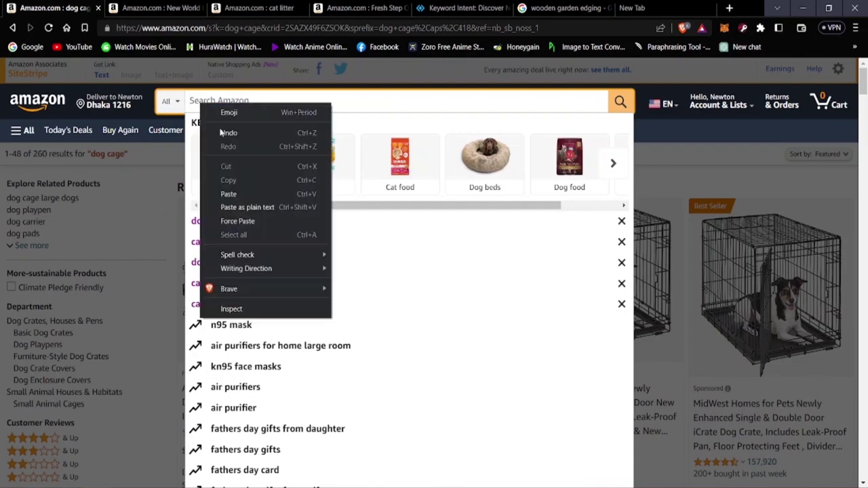
pyautogui.click(225, 195)
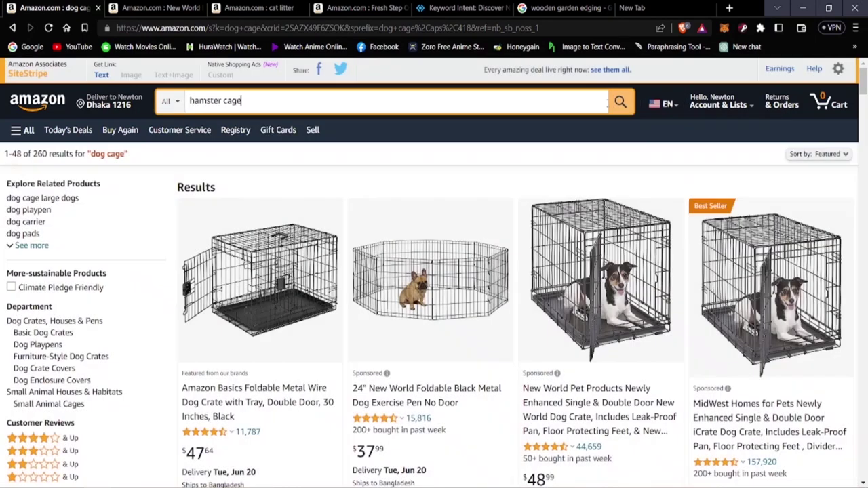
pyautogui.click(621, 101)
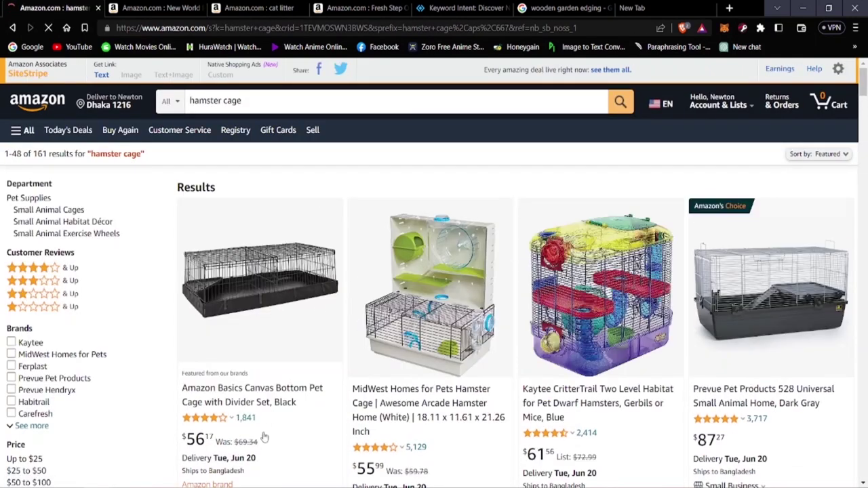
# Compare the hamster cage results and open the Prevue Pet Products 528 Universal Small Animal Home in the same tab.
pyautogui.scroll(-2, 231, 448)
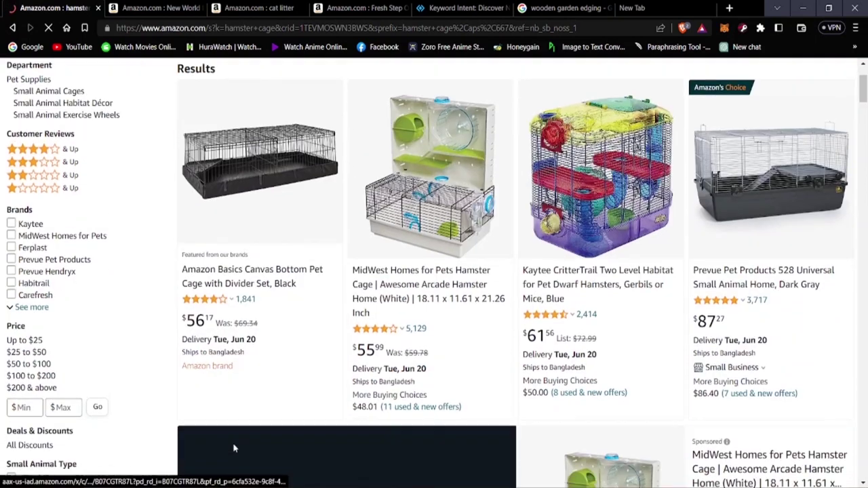
pyautogui.scroll(2, 285, 199)
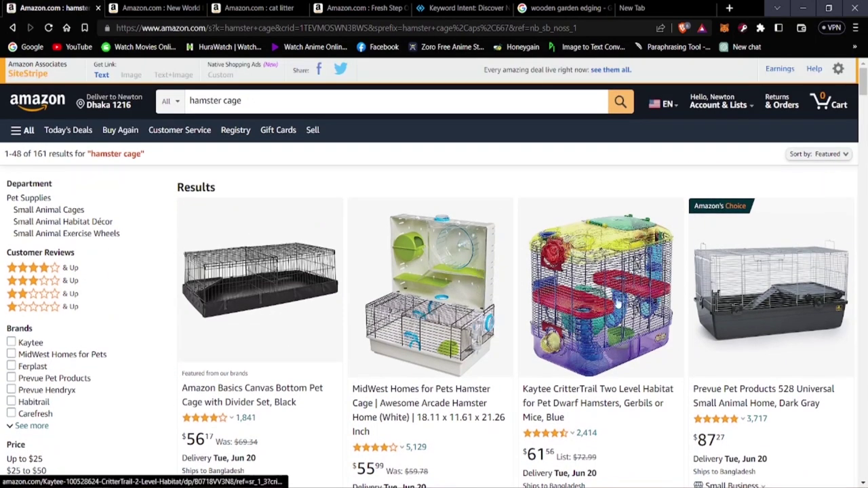
pyautogui.scroll(-5, 583, 301)
pyautogui.scroll(4, 584, 301)
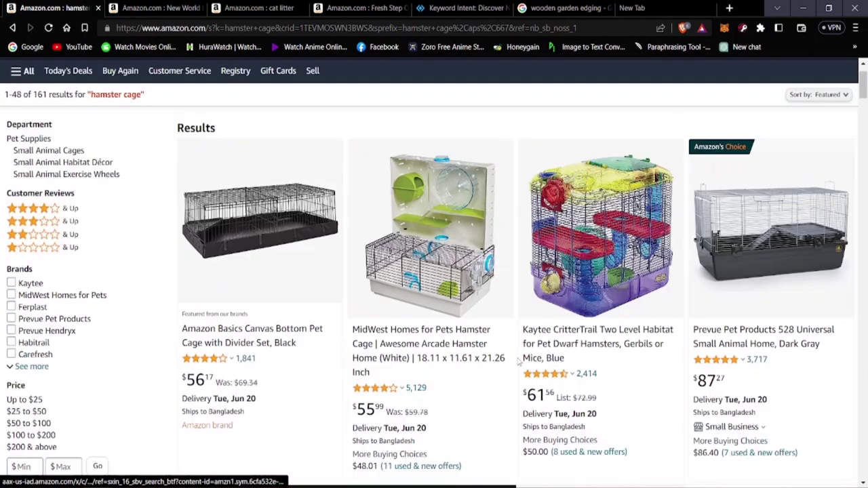
pyautogui.scroll(-8, 620, 385)
pyautogui.scroll(8, 588, 384)
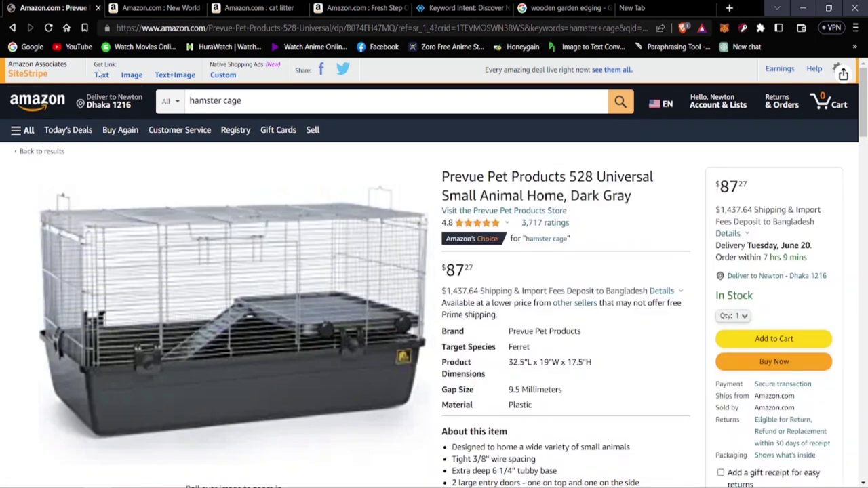
# Review the Prevue 528 product page, and return to the hamster cage results to look through more listings.
pyautogui.moveTo(162, 267)
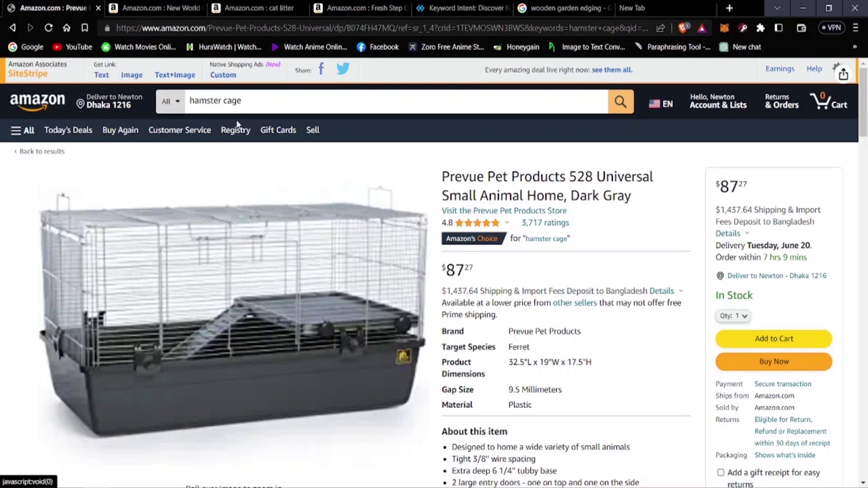
pyautogui.scroll(-2, 76, 144)
pyautogui.scroll(2, 77, 144)
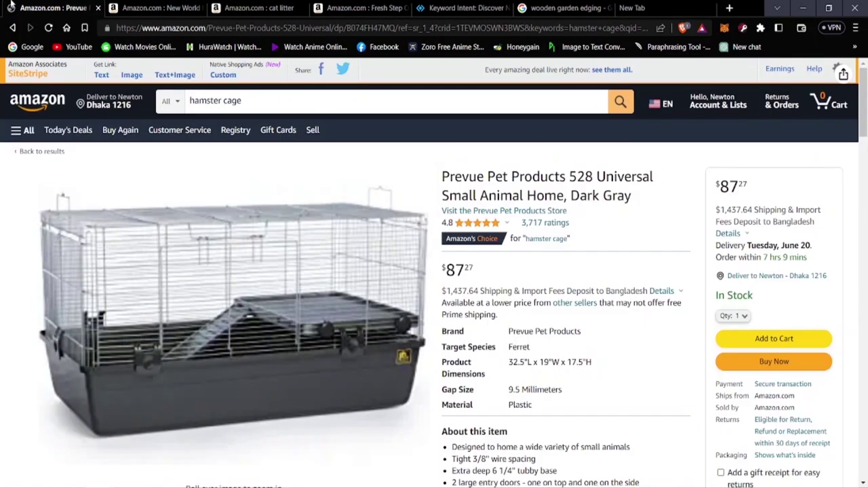
pyautogui.click(13, 28)
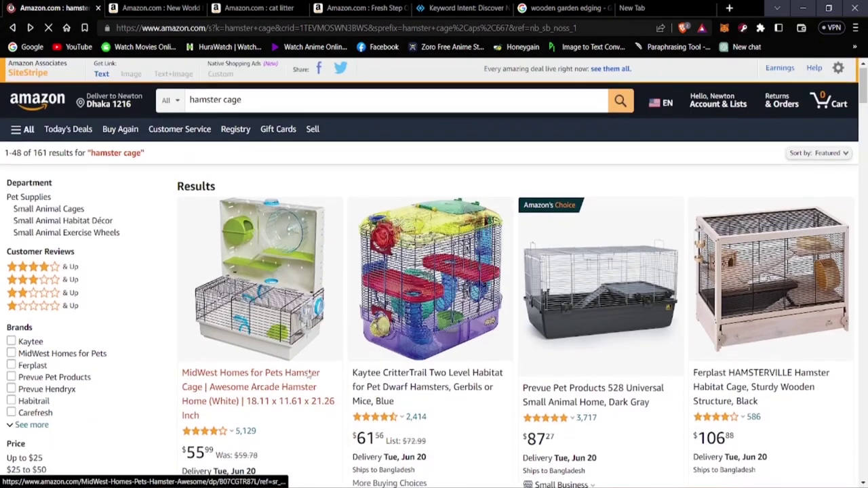
pyautogui.scroll(-15, 307, 375)
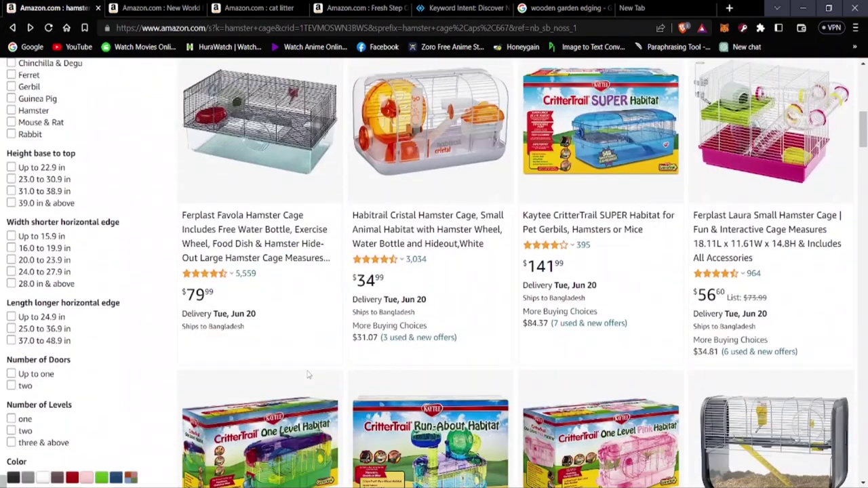
pyautogui.scroll(10, 307, 375)
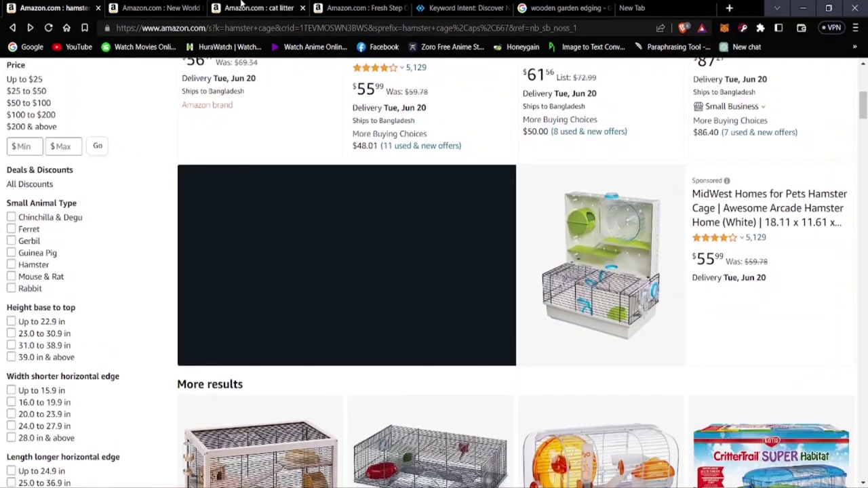
# Look further down the Keyword Intent list and copy the keyword "cat backpack".
pyautogui.click(497, 5)
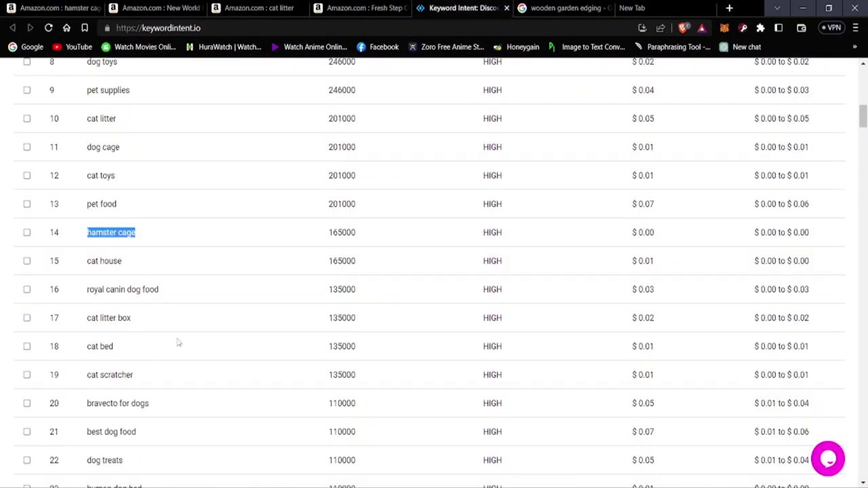
pyautogui.scroll(-2, 169, 295)
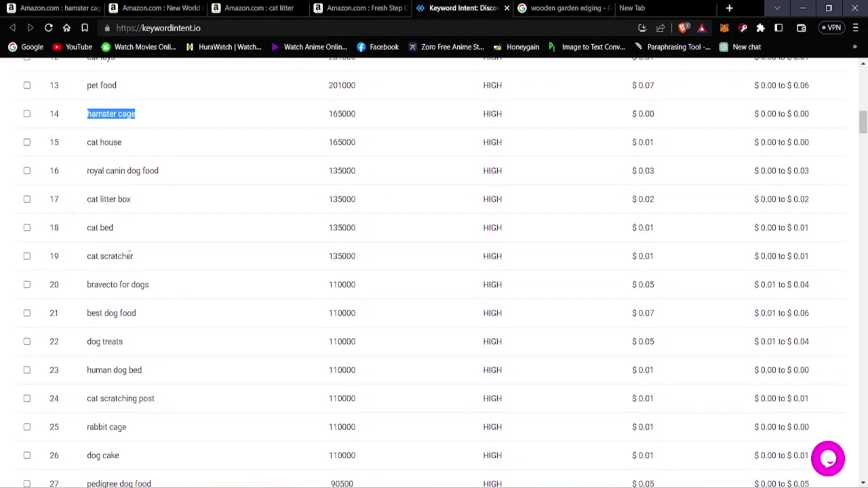
pyautogui.scroll(-5, 118, 260)
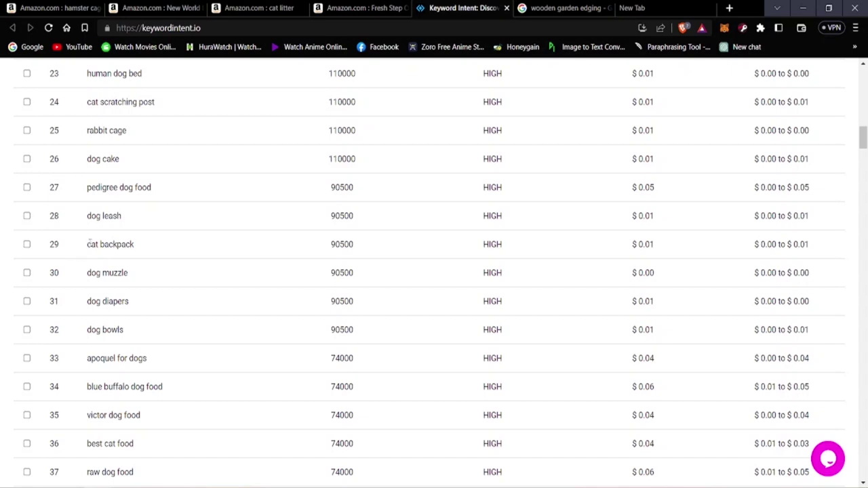
pyautogui.moveTo(87, 245); pyautogui.dragTo(144, 251)
pyautogui.rightClick(120, 241)
pyautogui.click(126, 242)
pyautogui.rightClick(126, 241)
pyautogui.click(133, 235)
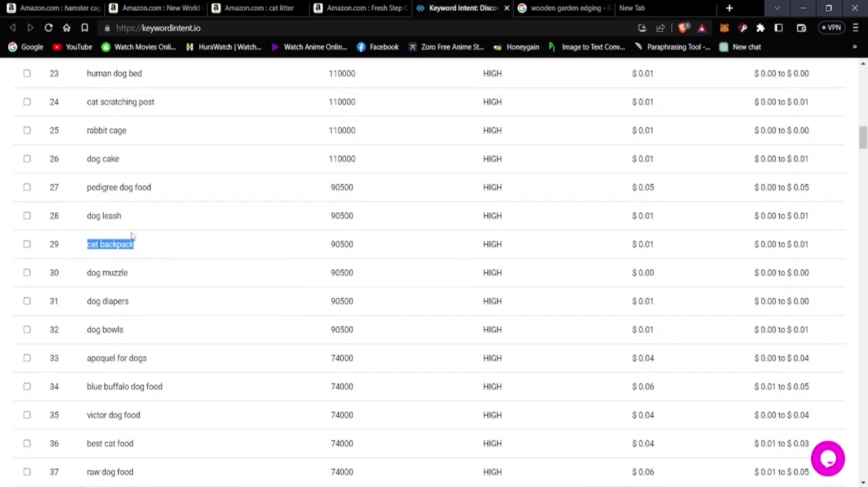
# Replace the hamster cage search on Amazon with a search for the copied keyword "cat backpack".
pyautogui.click(74, 8)
pyautogui.scroll(5, 196, 219)
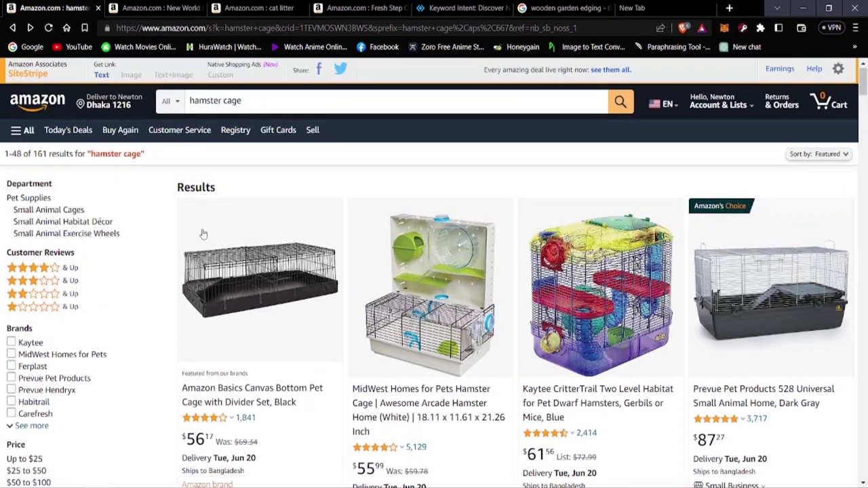
pyautogui.moveTo(243, 101); pyautogui.dragTo(182, 102)
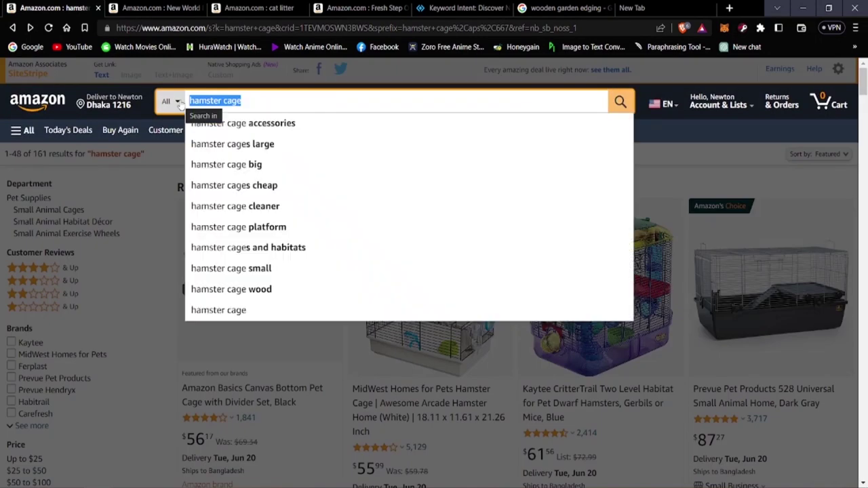
pyautogui.press('BackSpace')
pyautogui.rightClick(208, 102)
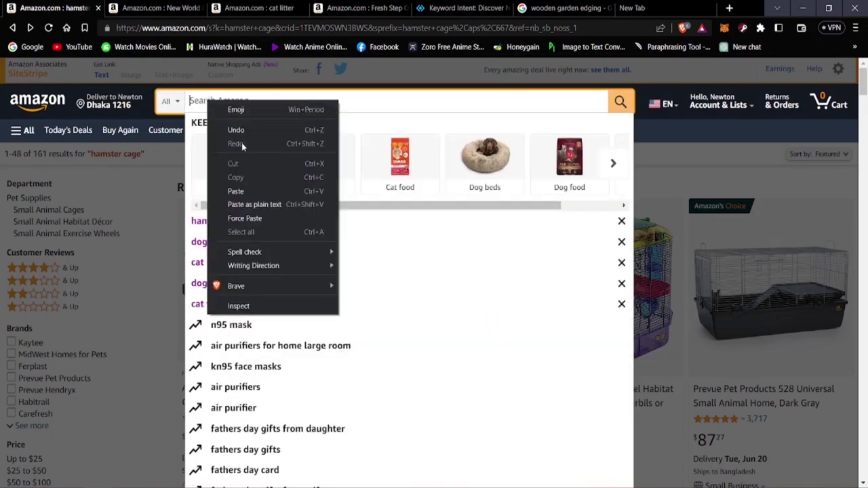
pyautogui.click(238, 190)
pyautogui.press('Return')
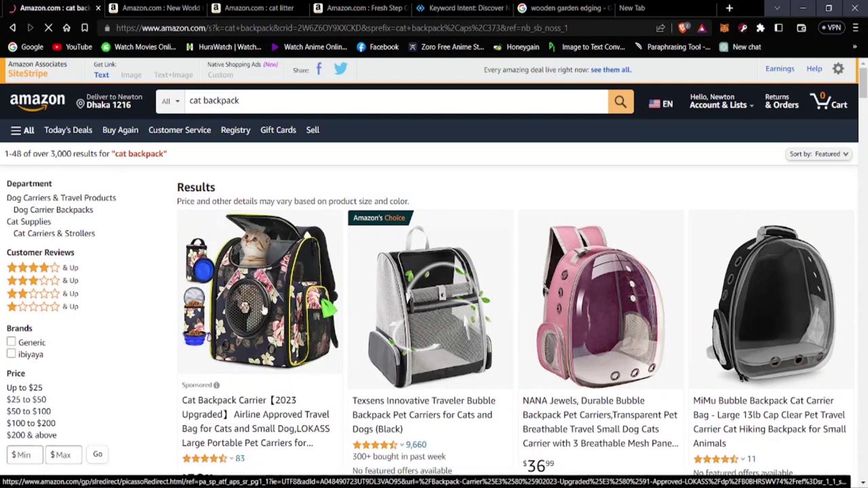
# Examine the cat backpack results on Amazon, comparing the carriers' prices, ratings and availability.
pyautogui.scroll(-2, 413, 390)
pyautogui.scroll(-3, 460, 312)
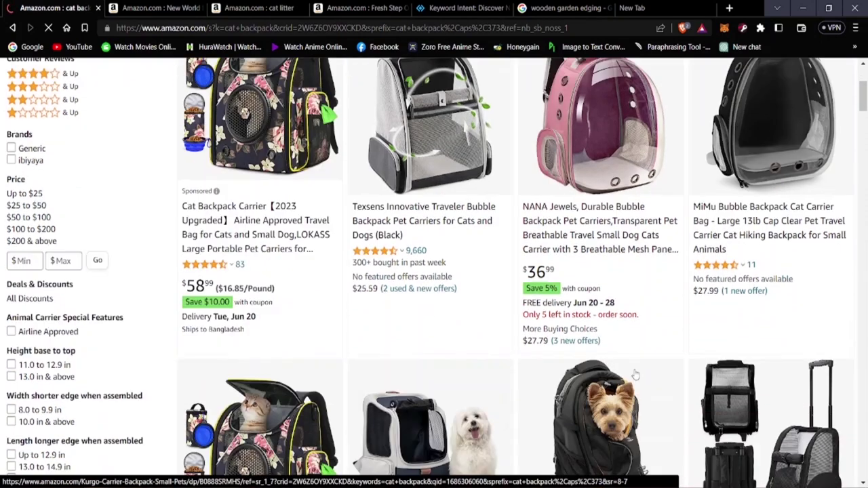
pyautogui.scroll(-3, 393, 393)
pyautogui.scroll(3, 407, 387)
pyautogui.scroll(-2, 465, 368)
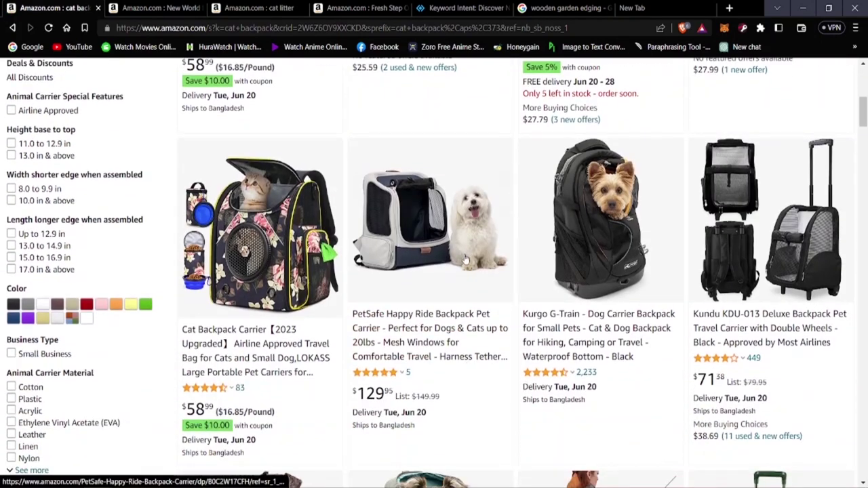
pyautogui.scroll(-5, 468, 254)
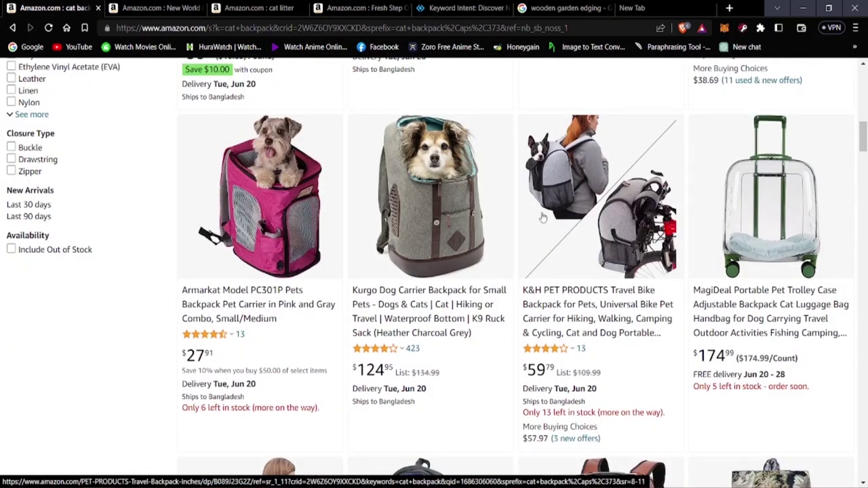
pyautogui.scroll(-6, 521, 183)
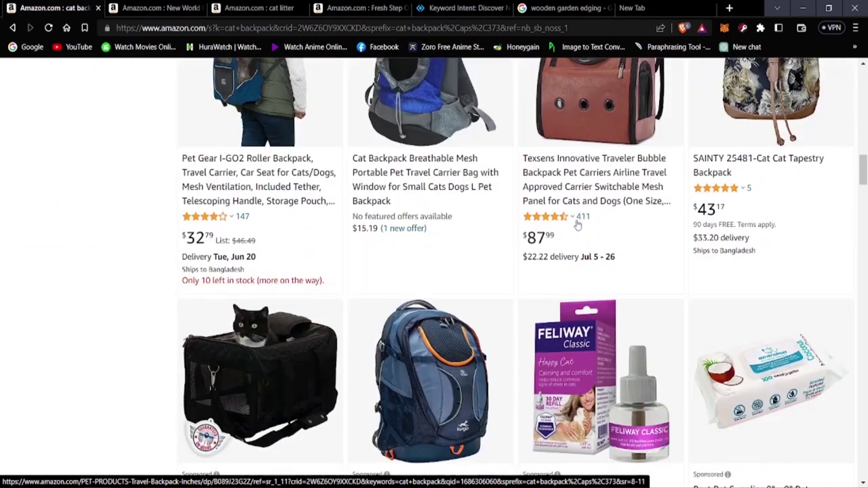
pyautogui.scroll(3, 508, 244)
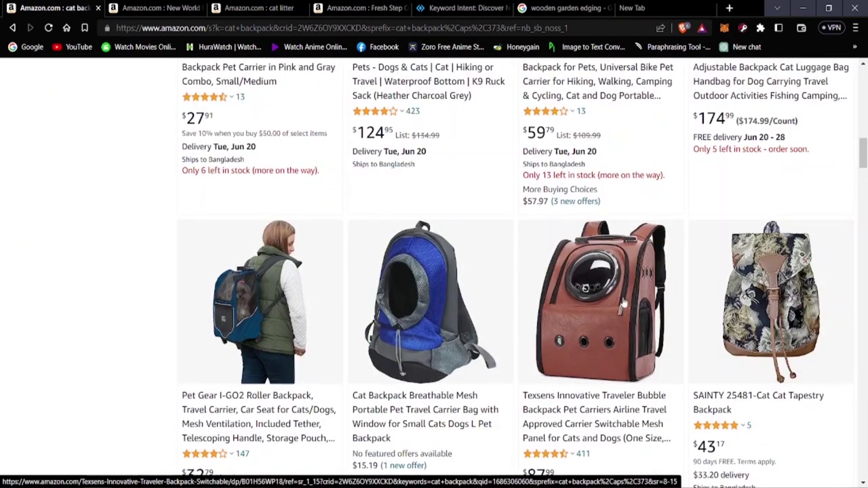
pyautogui.scroll(-9, 590, 292)
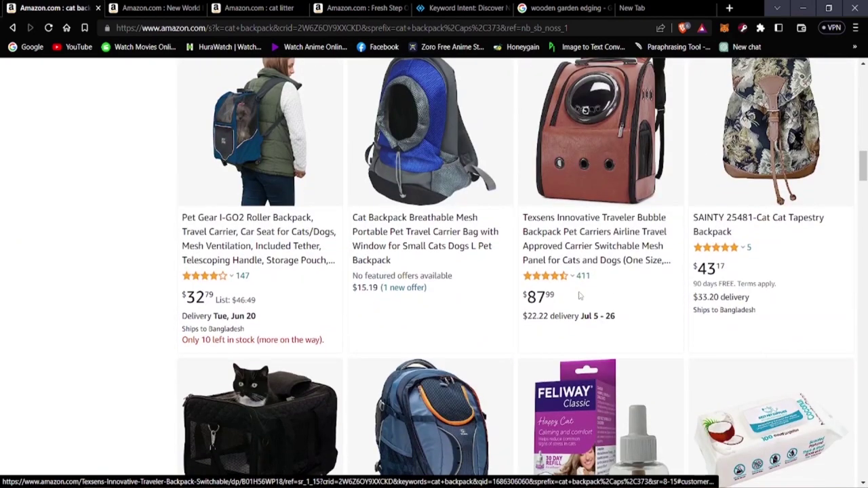
pyautogui.scroll(-8, 391, 306)
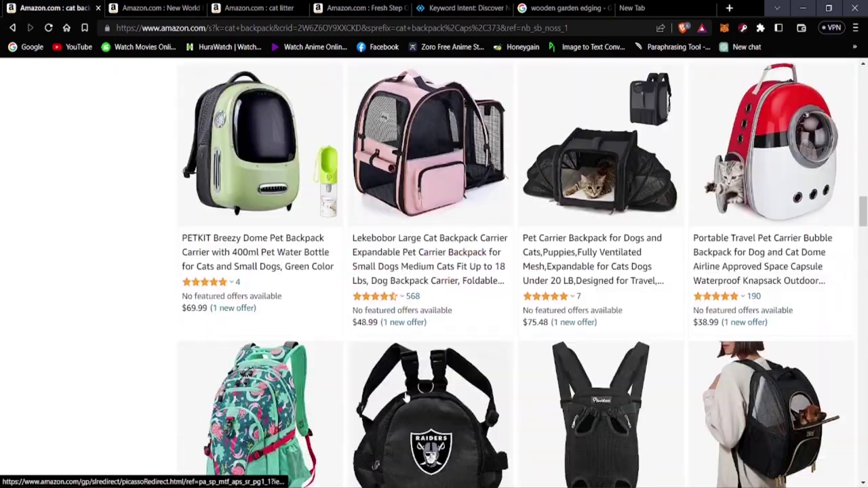
pyautogui.scroll(-8, 343, 326)
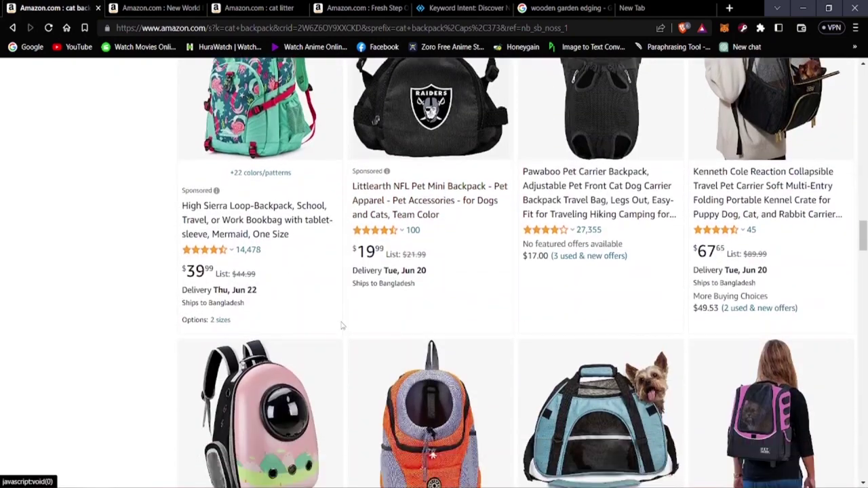
pyautogui.scroll(4, 500, 406)
pyautogui.scroll(20, 500, 405)
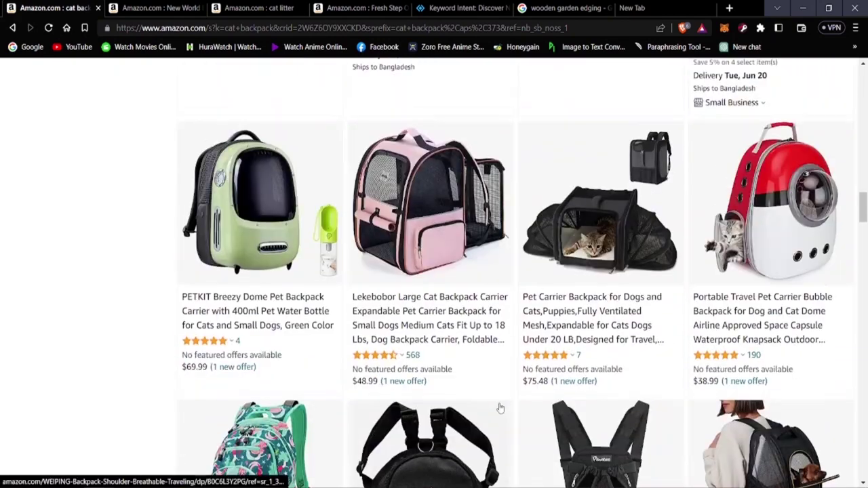
pyautogui.scroll(-10, 500, 405)
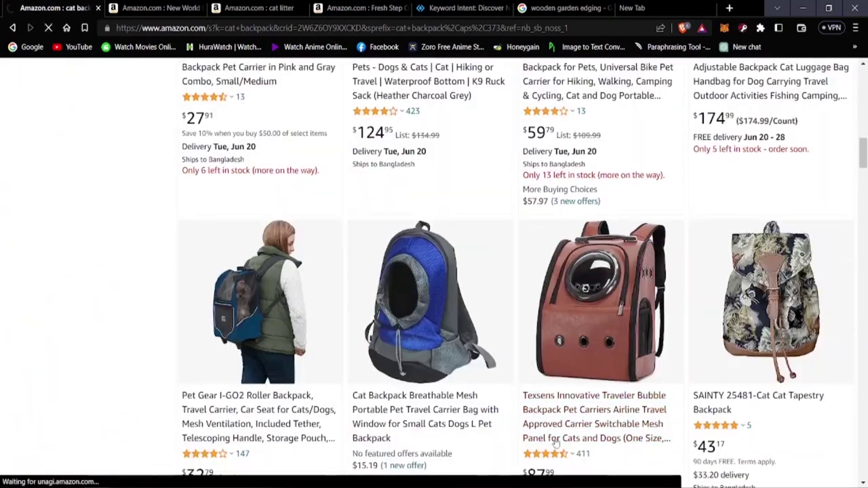
# Leave the cat backpack results, return to Keyword Intent and look up the keyword "pet toys".
pyautogui.scroll(-1, 489, 414)
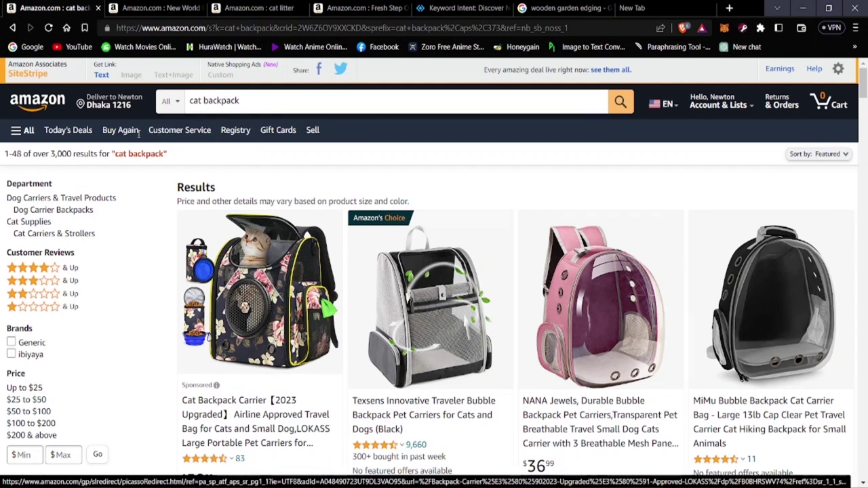
pyautogui.click(156, 7)
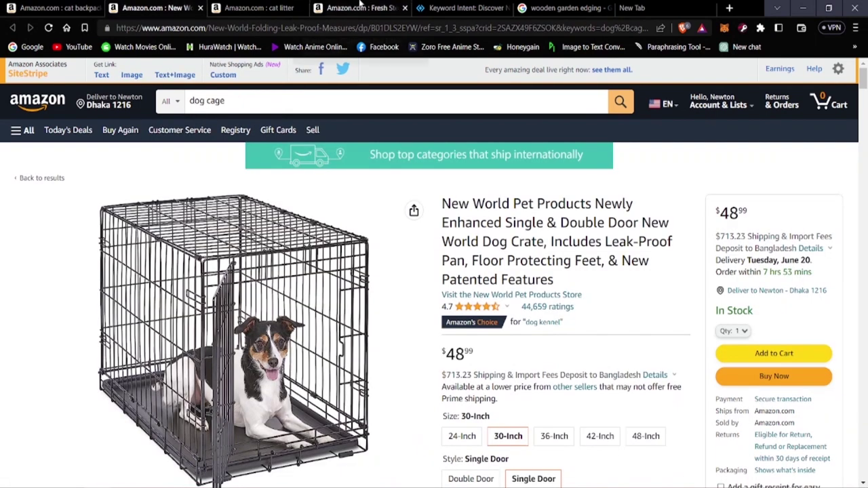
pyautogui.click(361, 5)
pyautogui.click(452, 5)
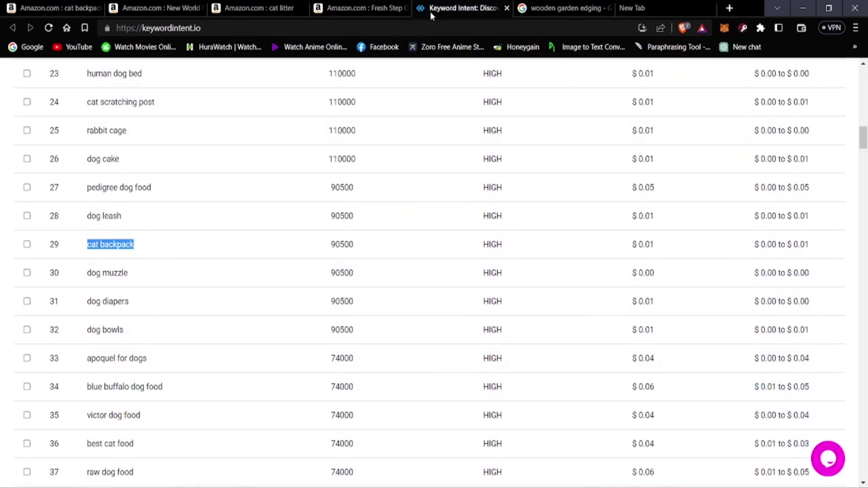
pyautogui.scroll(15, 227, 301)
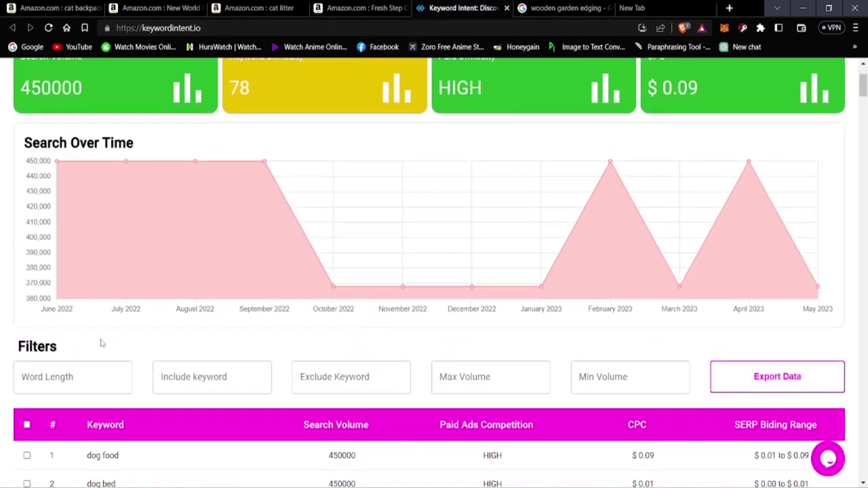
pyautogui.scroll(3, 100, 343)
pyautogui.click(78, 135)
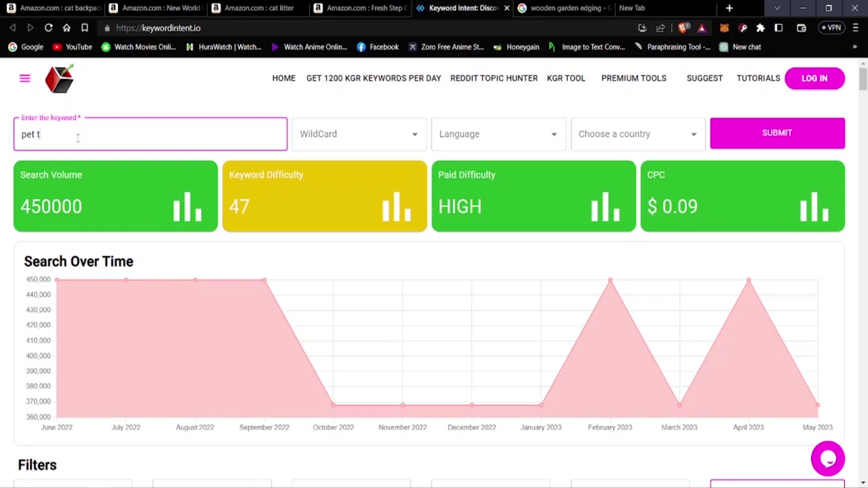
pyautogui.press('Return')
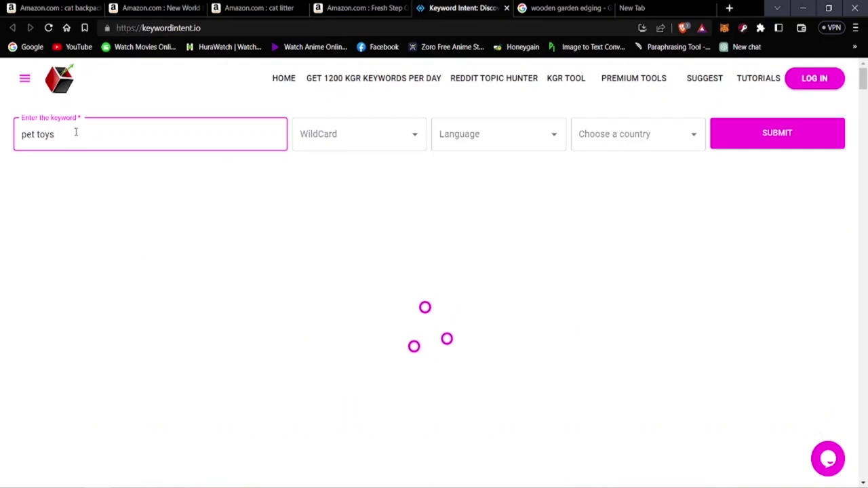
# Review the "pet toys" search volume, difficulty and related keyword list, and copy the keyword "dog toys".
pyautogui.scroll(-3, 9, 299)
pyautogui.scroll(3, 23, 209)
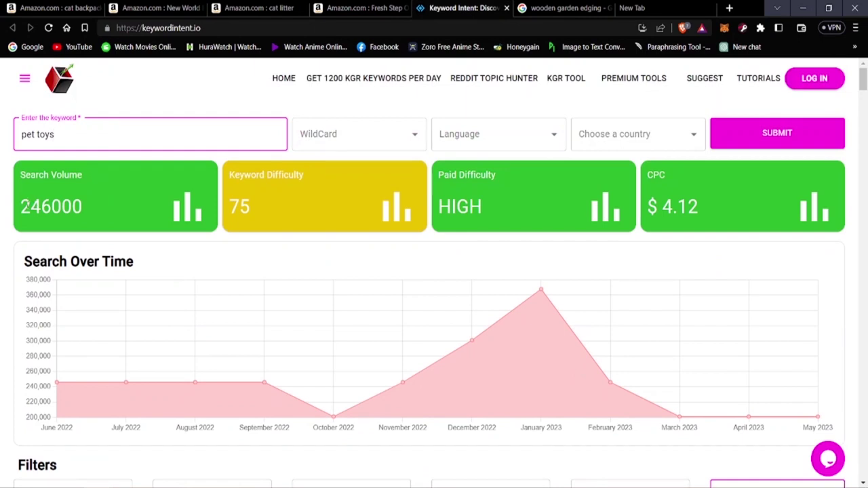
pyautogui.moveTo(21, 206); pyautogui.dragTo(72, 206)
pyautogui.click(150, 215)
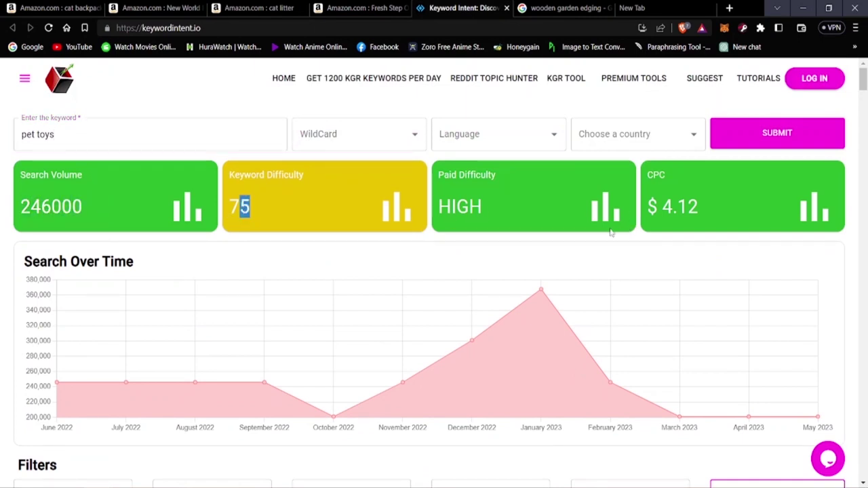
pyautogui.scroll(-6, 355, 323)
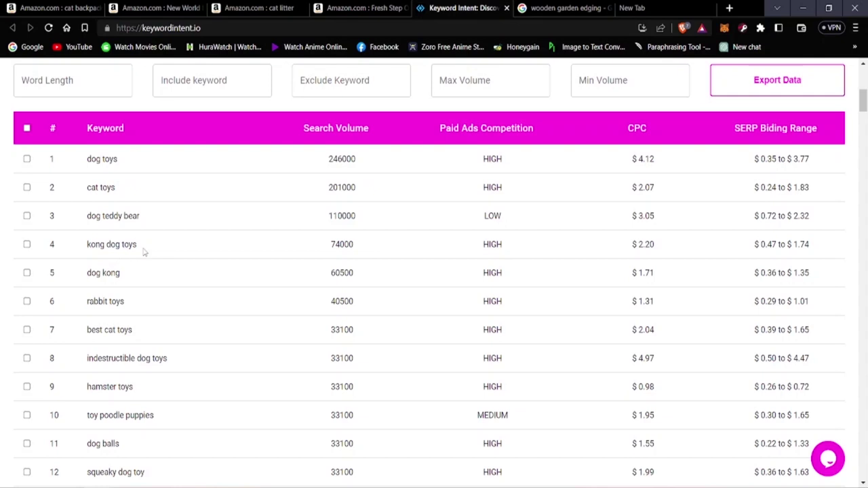
pyautogui.scroll(-8, 114, 326)
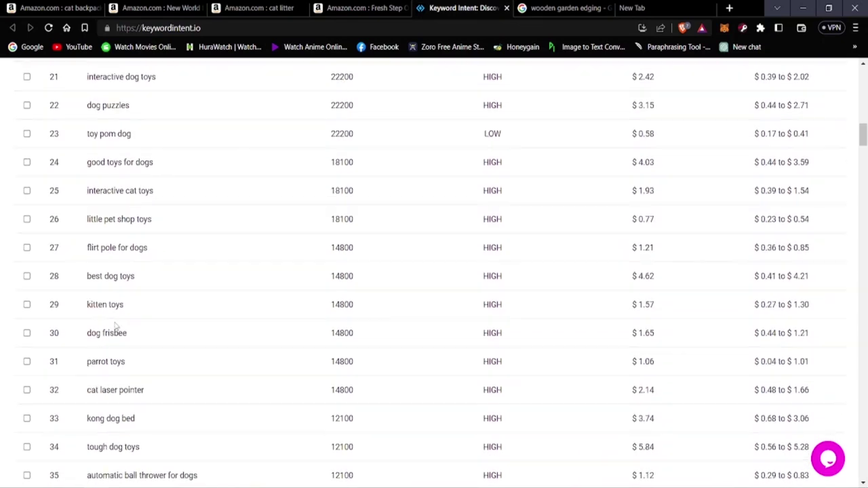
pyautogui.scroll(12, 114, 326)
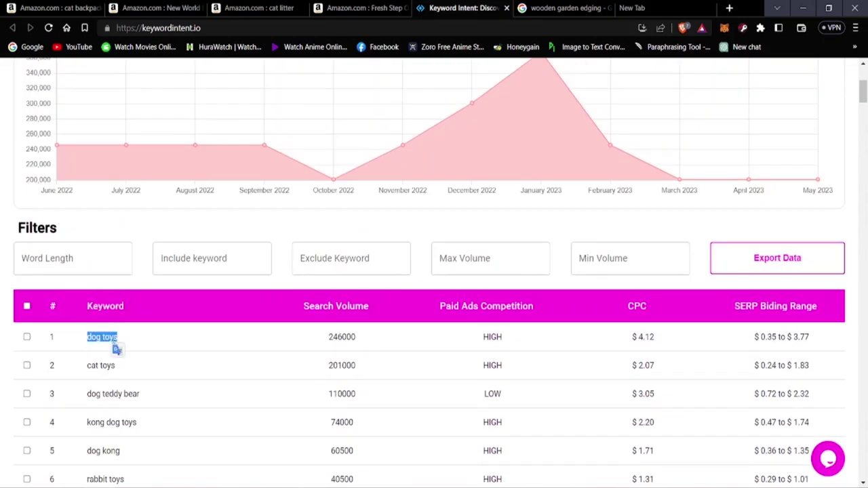
pyautogui.rightClick(116, 349)
pyautogui.click(136, 349)
# Replace the cat backpack search on Amazon with a search for the copied keyword "dog toys".
pyautogui.click(64, 8)
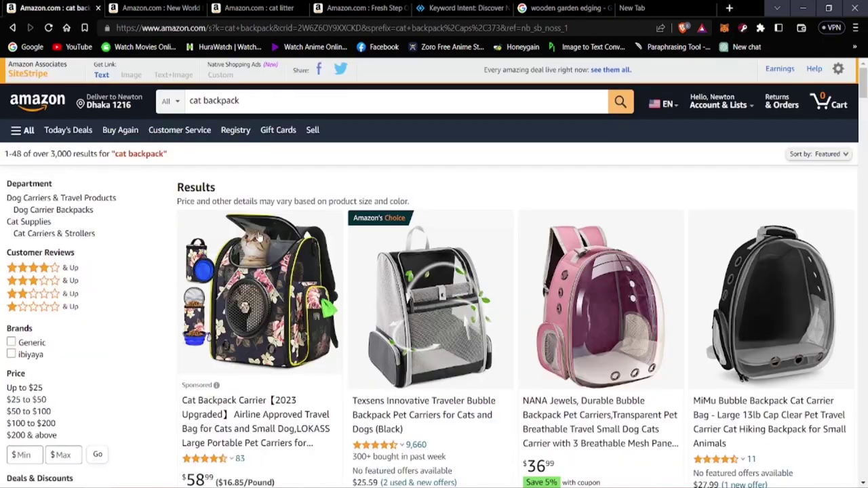
pyautogui.click(192, 100)
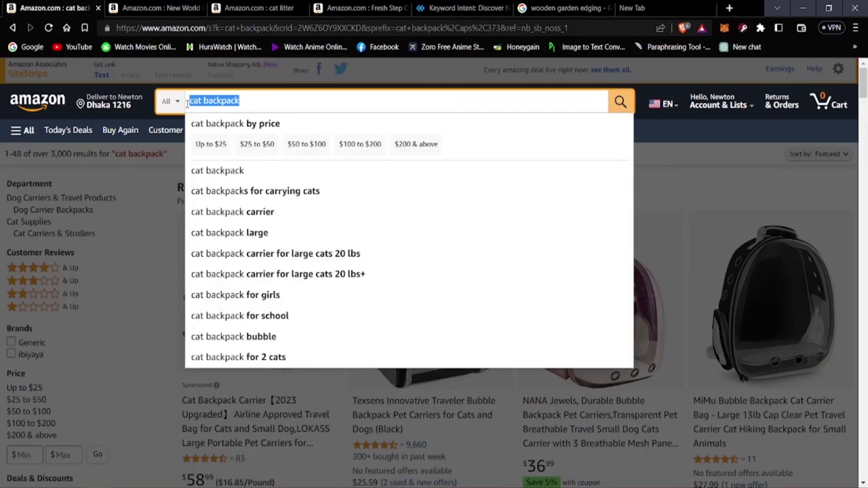
pyautogui.press('BackSpace')
pyautogui.rightClick(202, 107)
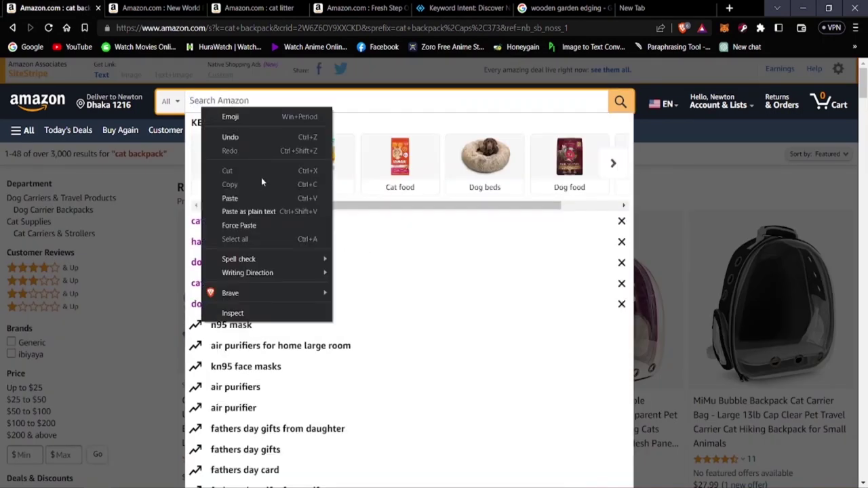
pyautogui.click(249, 198)
pyautogui.press('Return')
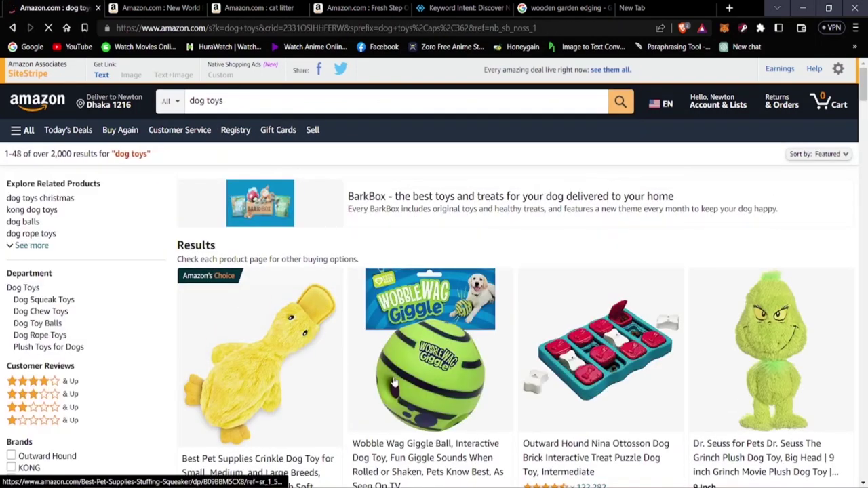
# Examine the dog toys results on Amazon, comparing the listings' prices, ratings and recent purchase figures.
pyautogui.scroll(-4, 318, 360)
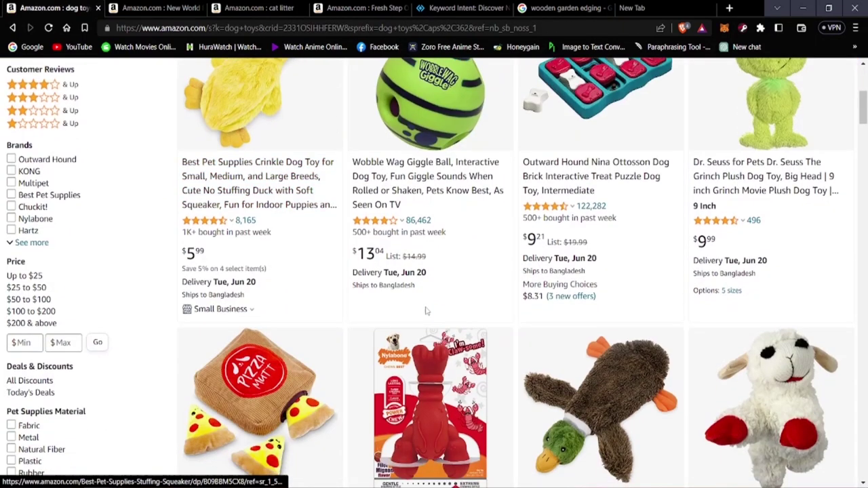
pyautogui.scroll(3, 300, 305)
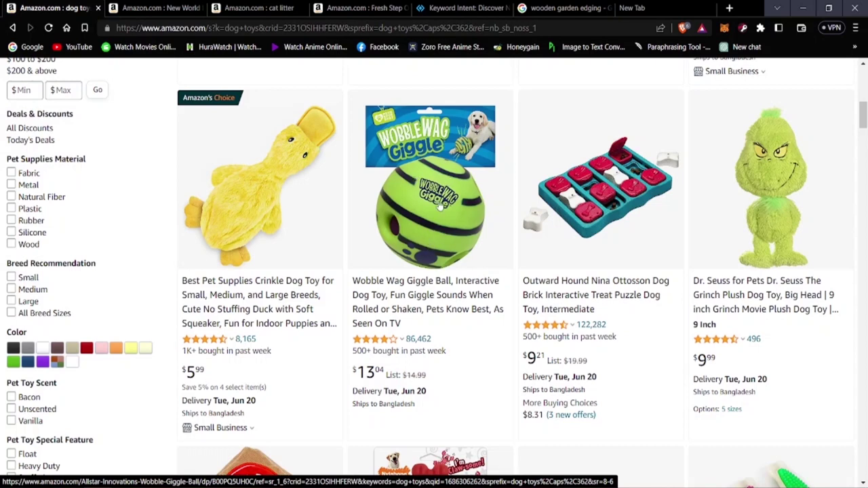
pyautogui.scroll(-2, 626, 244)
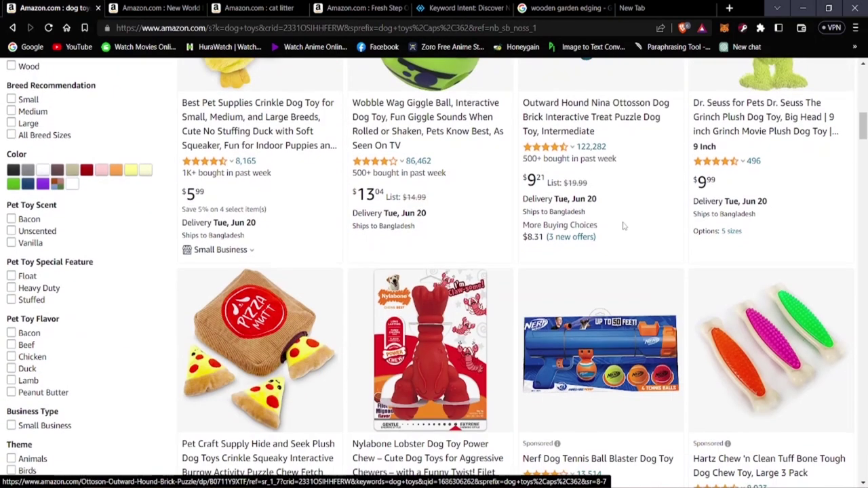
pyautogui.scroll(-3, 434, 224)
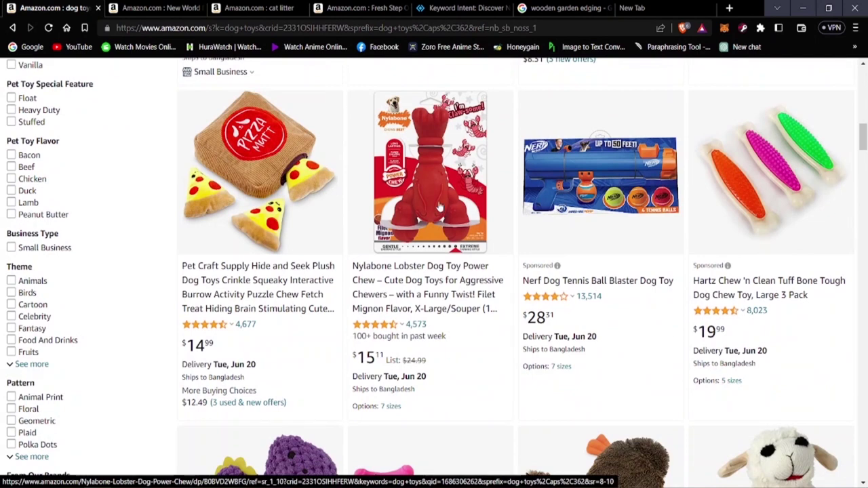
pyautogui.scroll(-4, 441, 211)
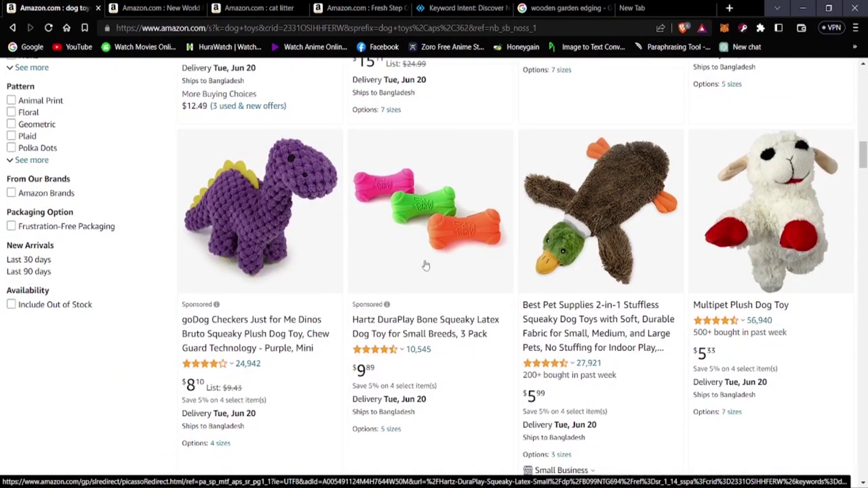
pyautogui.scroll(-8, 426, 265)
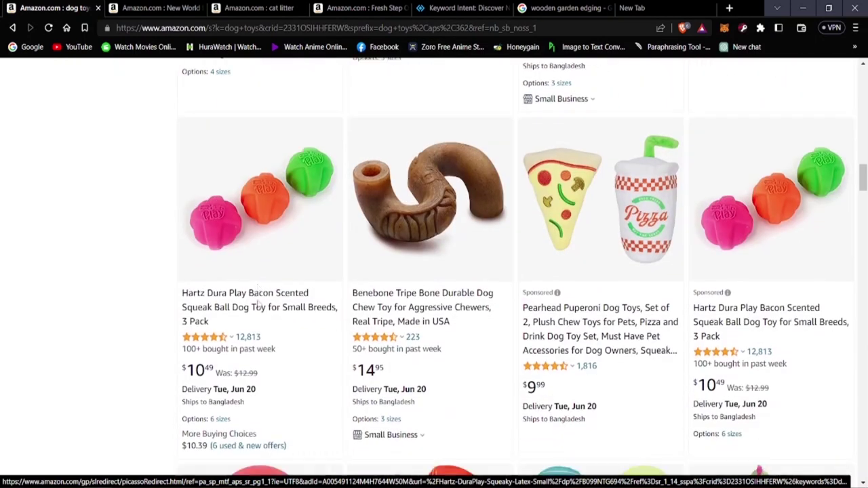
pyautogui.scroll(2, 252, 300)
pyautogui.scroll(-6, 251, 299)
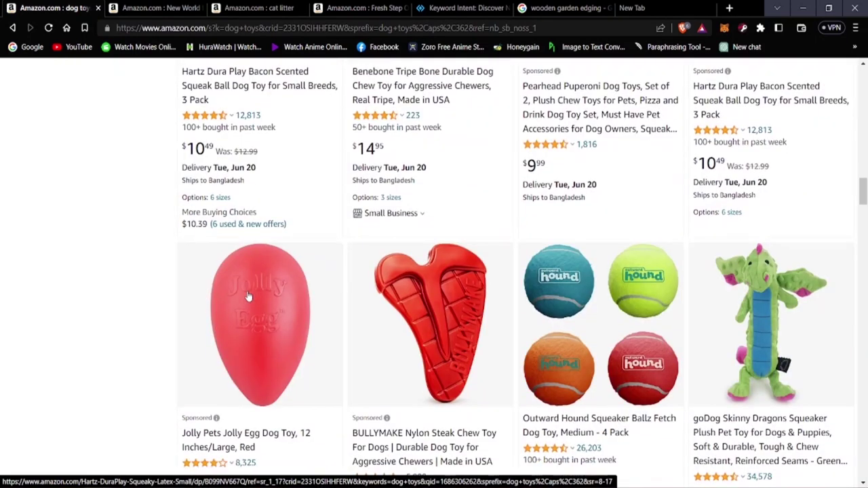
pyautogui.scroll(-3, 249, 296)
pyautogui.scroll(11, 248, 296)
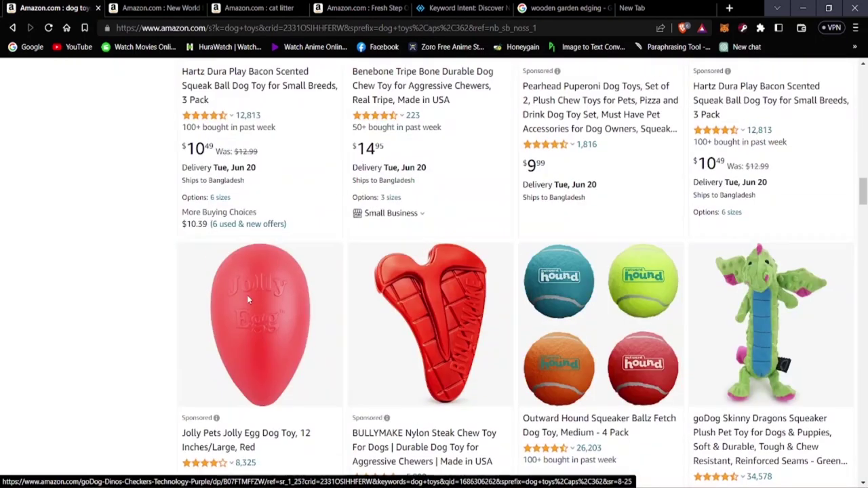
pyautogui.scroll(12, 248, 300)
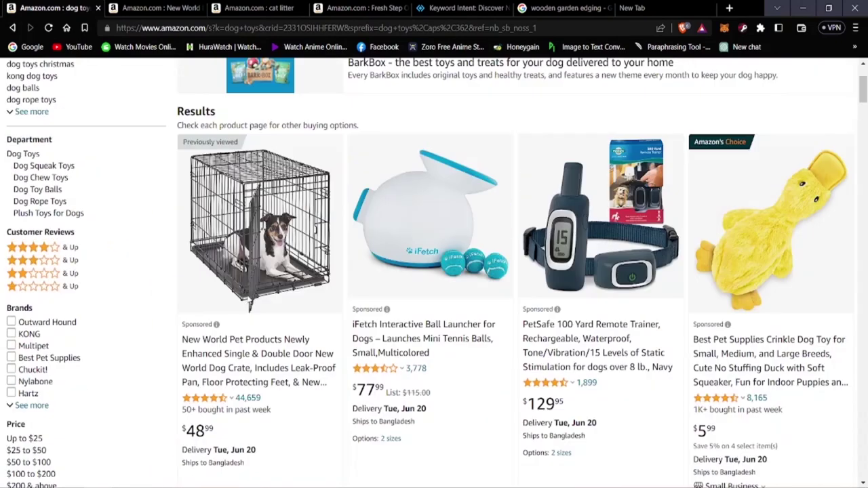
pyautogui.scroll(-5, 456, 350)
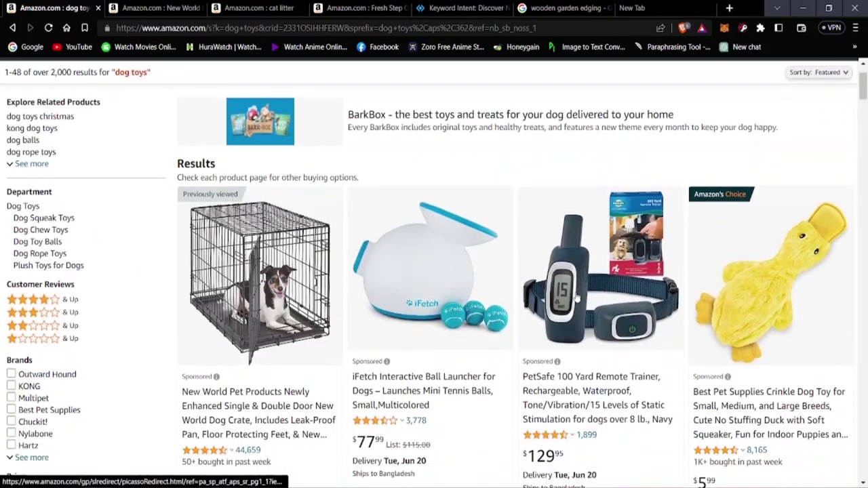
pyautogui.scroll(-6, 584, 274)
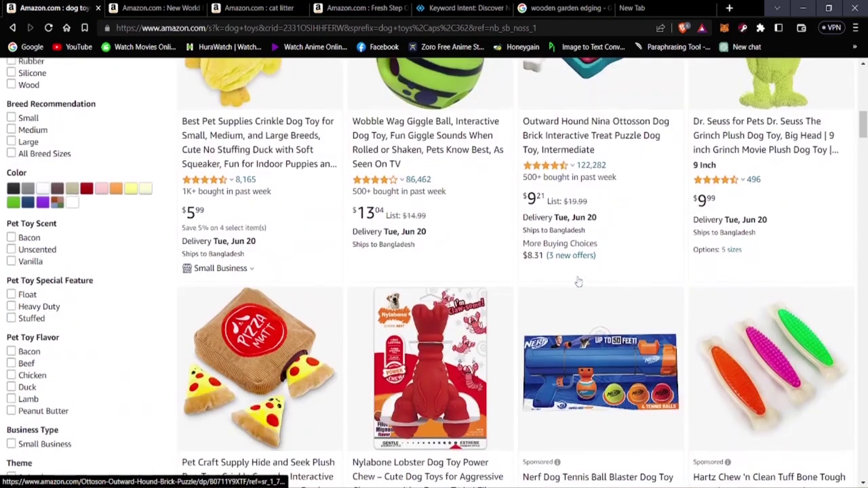
pyautogui.scroll(-3, 531, 301)
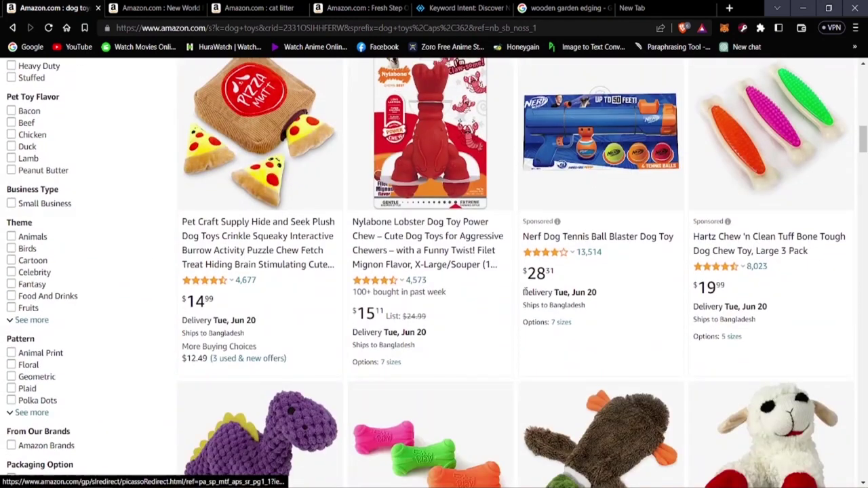
pyautogui.scroll(-1, 536, 271)
pyautogui.scroll(1, 570, 217)
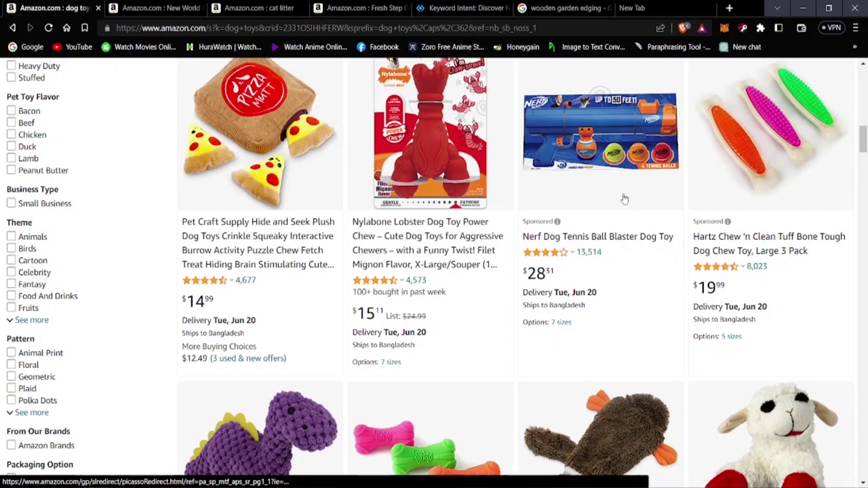
pyautogui.scroll(10, 604, 190)
pyautogui.scroll(5, 549, 252)
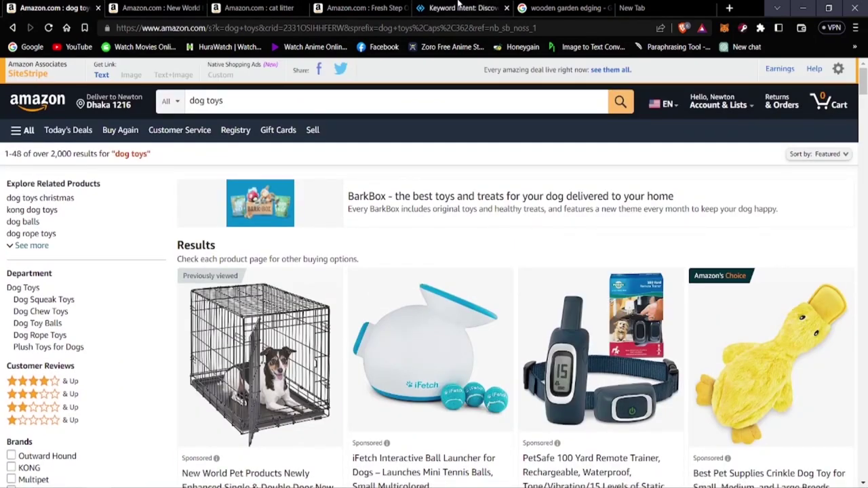
# Return to Keyword Intent, look further down the "pet toys" keyword list and copy the keyword "kitten toys".
pyautogui.click(454, 7)
pyautogui.scroll(-4, 286, 364)
pyautogui.scroll(-3, 286, 364)
pyautogui.scroll(7, 286, 364)
pyautogui.scroll(3, 141, 315)
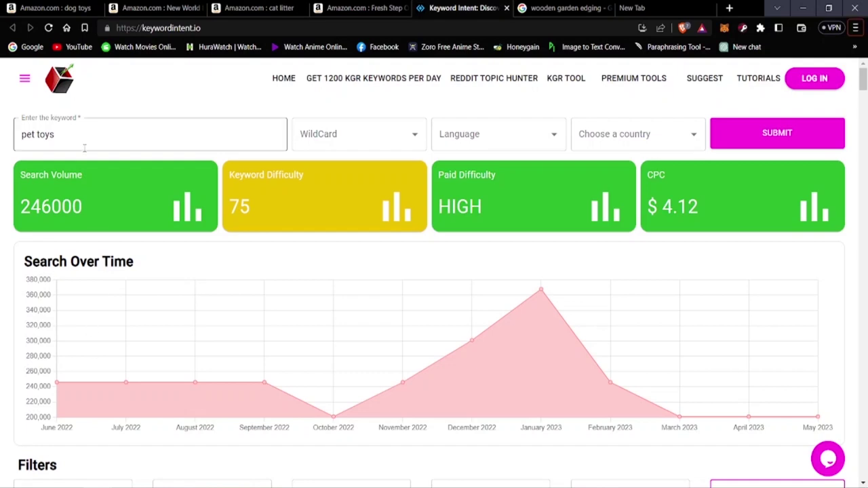
pyautogui.scroll(-10, 40, 319)
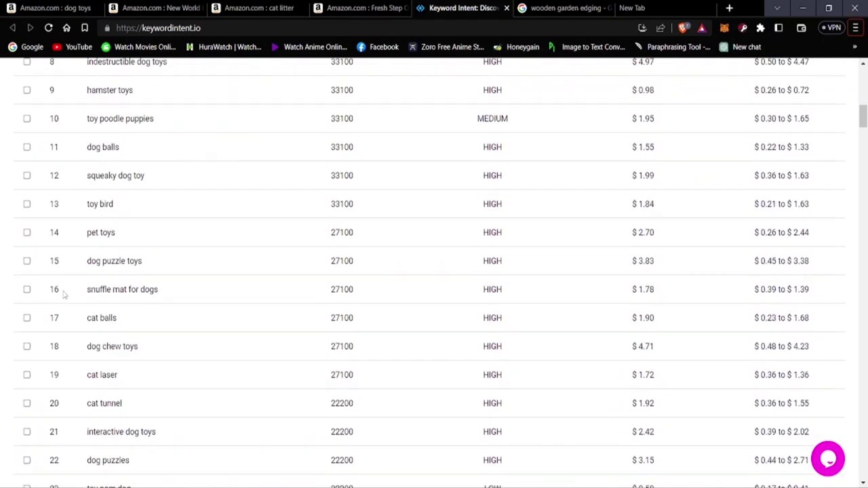
pyautogui.scroll(-7, 65, 293)
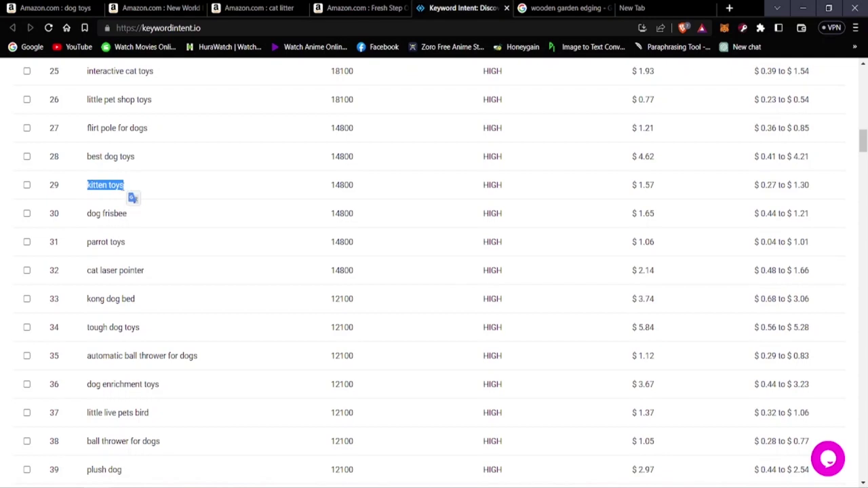
pyautogui.rightClick(124, 186)
pyautogui.click(139, 194)
# Switch to Amazon and replace the dog toys search with a search for the copied keyword "kitten toys".
pyautogui.click(34, 7)
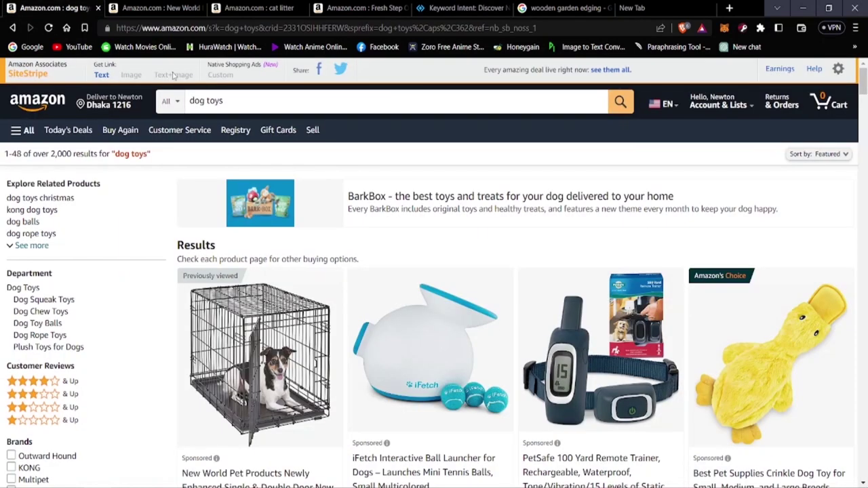
pyautogui.moveTo(228, 100); pyautogui.dragTo(193, 102)
pyautogui.press('BackSpace')
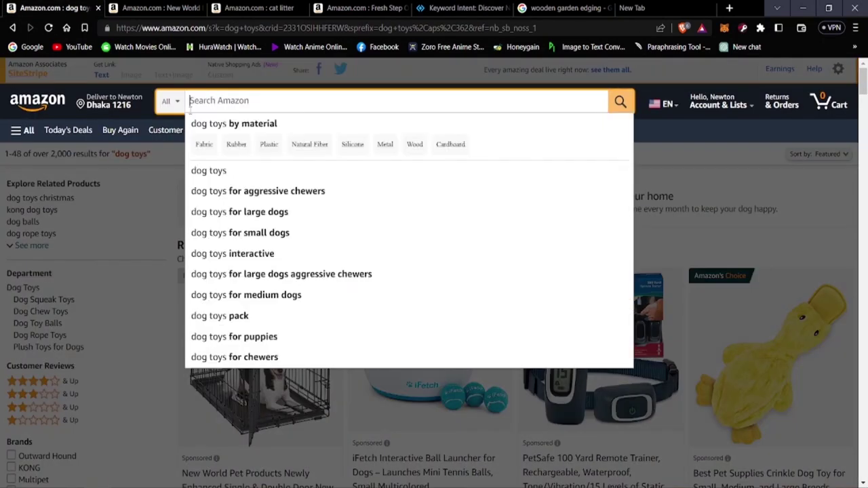
pyautogui.rightClick(202, 100)
pyautogui.click(241, 192)
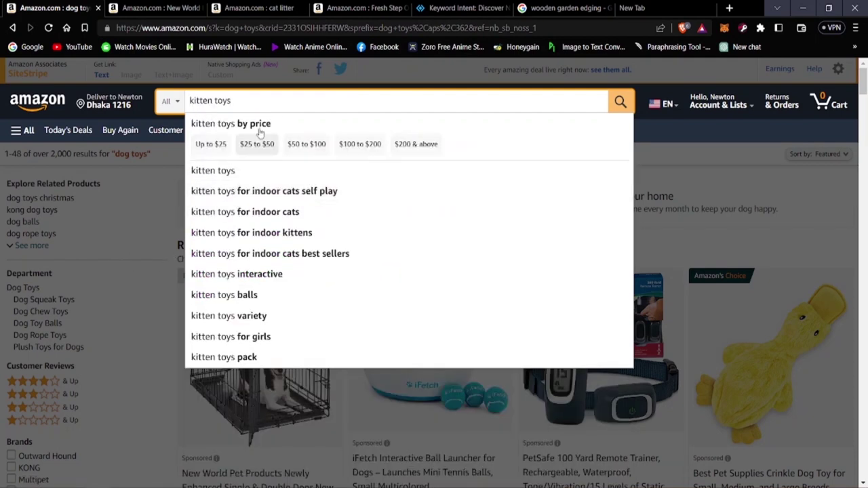
pyautogui.click(610, 110)
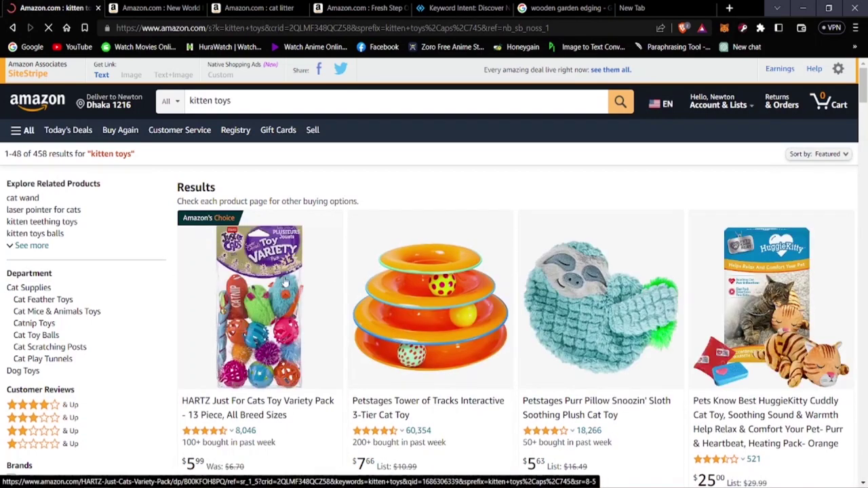
# Examine the kitten toys results, comparing the listings' prices, ratings and recent purchase figures.
pyautogui.scroll(-1, 699, 316)
pyautogui.scroll(-4, 723, 308)
pyautogui.scroll(4, 494, 305)
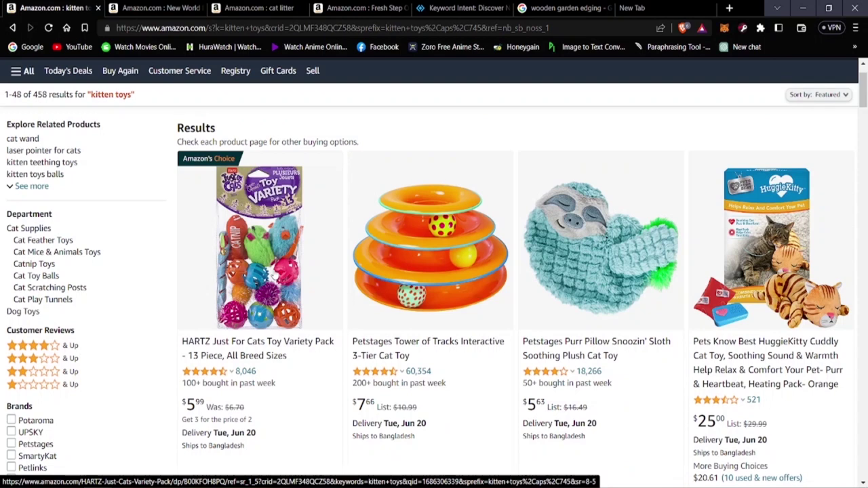
pyautogui.scroll(-2, 303, 308)
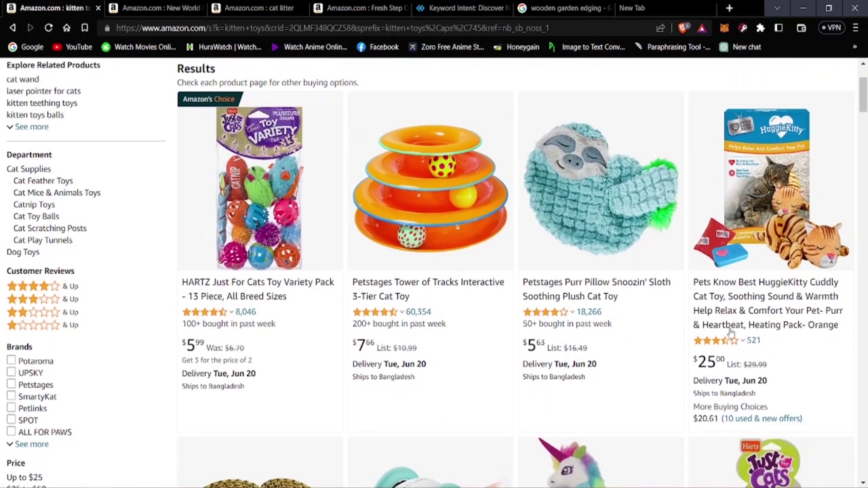
pyautogui.scroll(-3, 480, 371)
pyautogui.scroll(-2, 480, 371)
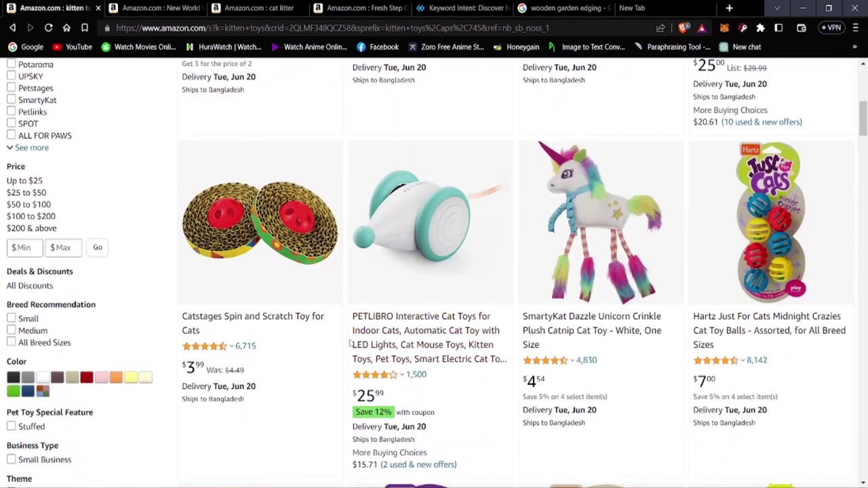
pyautogui.scroll(-1, 350, 344)
pyautogui.scroll(6, 350, 344)
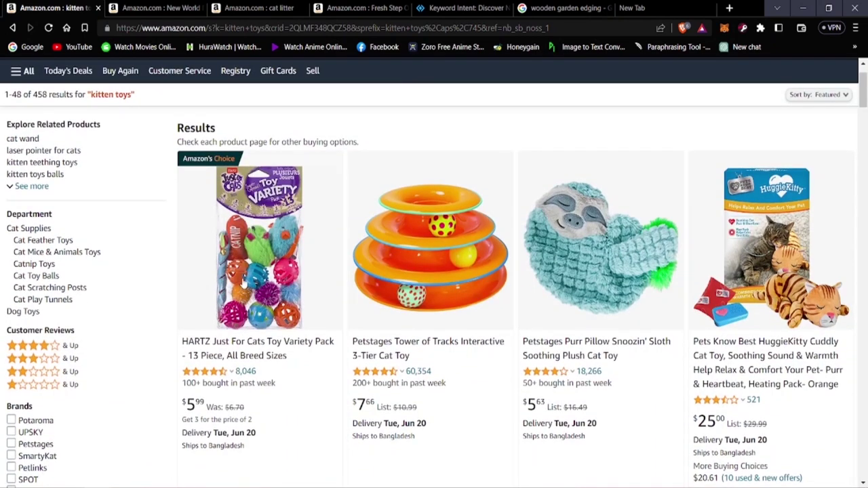
# Open the Petstages Tower of Tracks cat toy listing and review its price, style options, description and feature ratings.
pyautogui.click(472, 267)
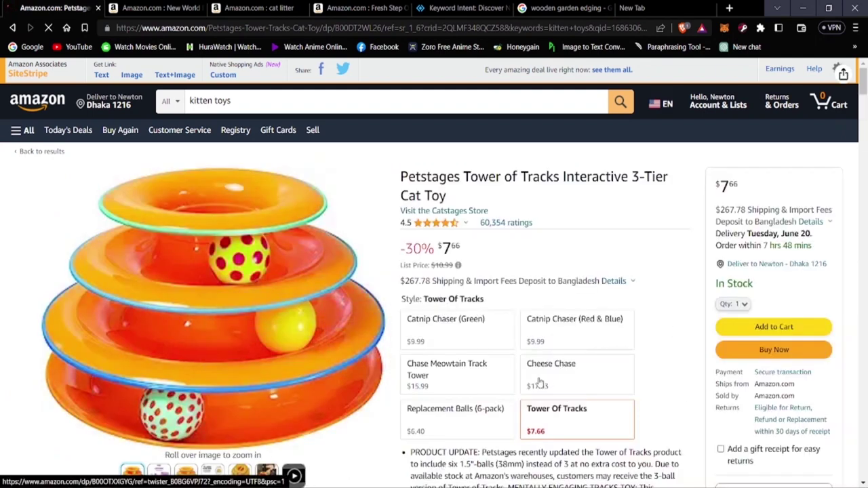
pyautogui.scroll(-3, 214, 366)
pyautogui.scroll(3, 214, 367)
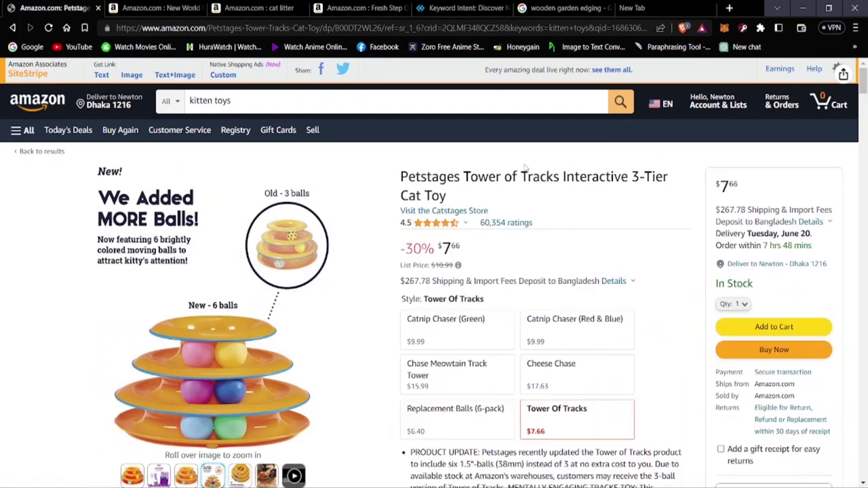
pyautogui.scroll(-5, 413, 244)
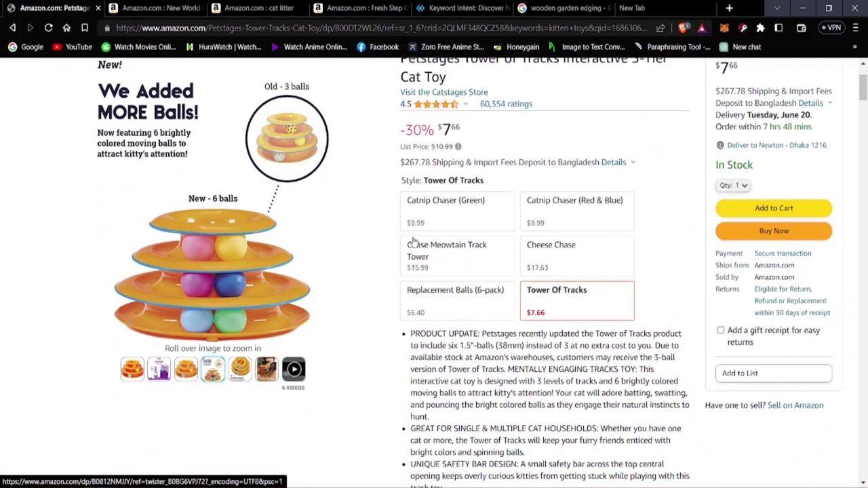
pyautogui.scroll(-3, 387, 241)
pyautogui.scroll(5, 375, 268)
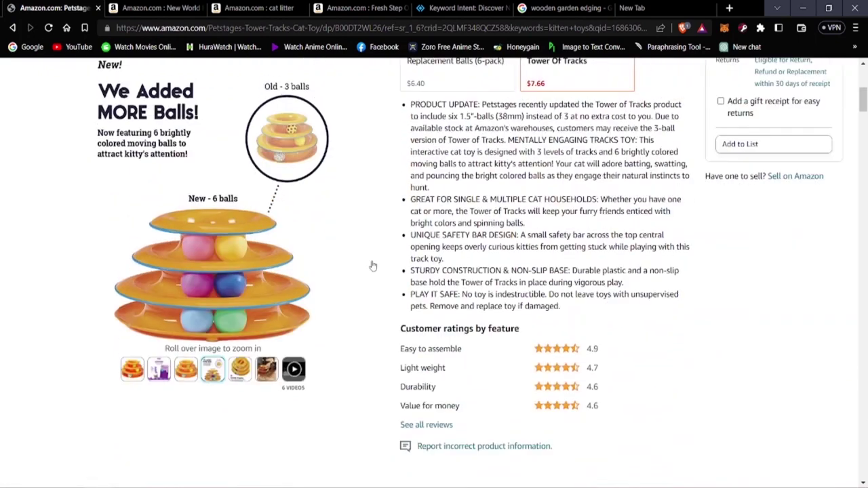
pyautogui.scroll(2, 377, 280)
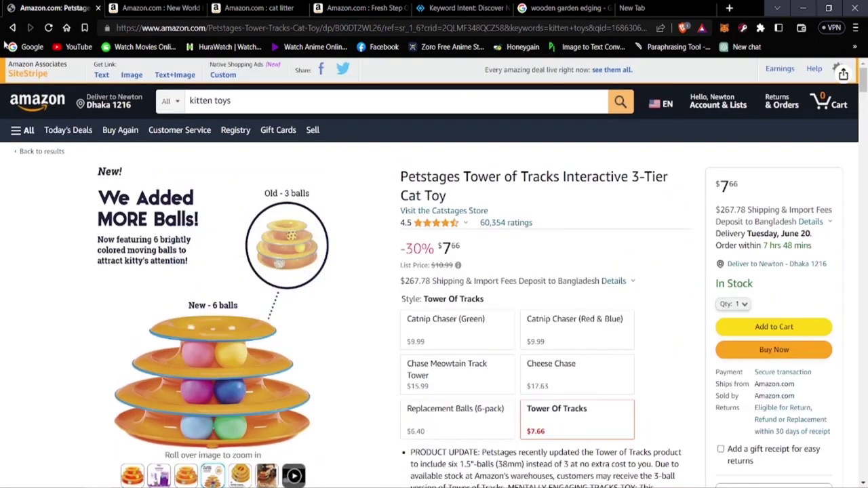
# Return to the kitten toys results and look through more of the organic and sponsored listings.
pyautogui.click(12, 28)
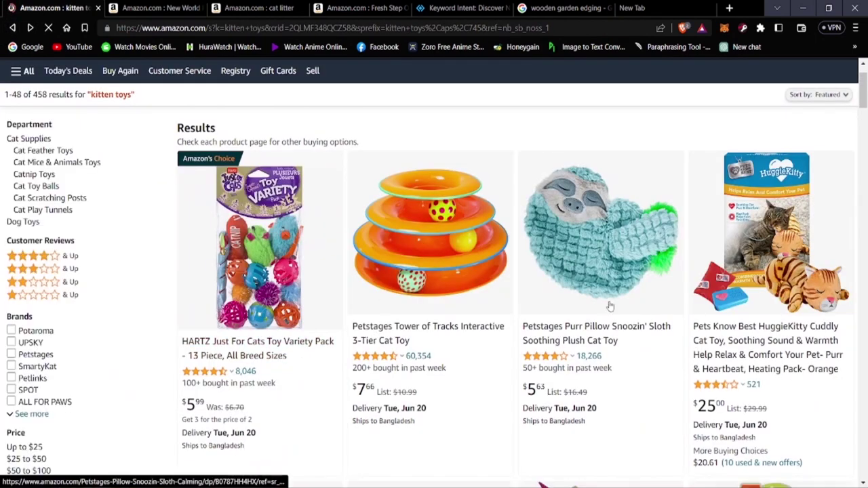
pyautogui.scroll(-4, 451, 295)
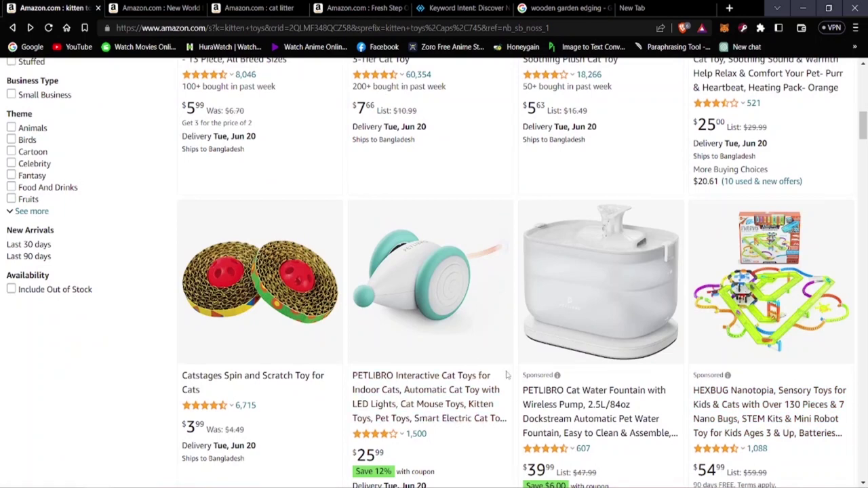
pyautogui.scroll(-3, 506, 375)
pyautogui.scroll(-3, 506, 375)
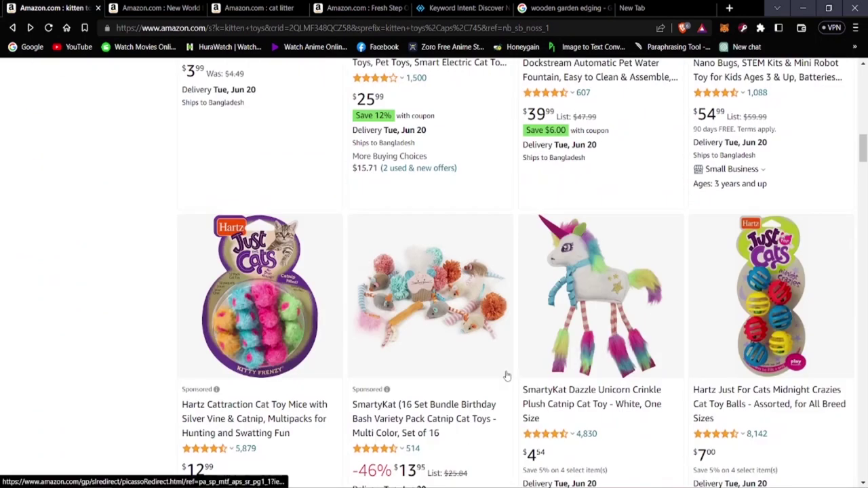
pyautogui.scroll(10, 506, 375)
pyautogui.rightClick(506, 373)
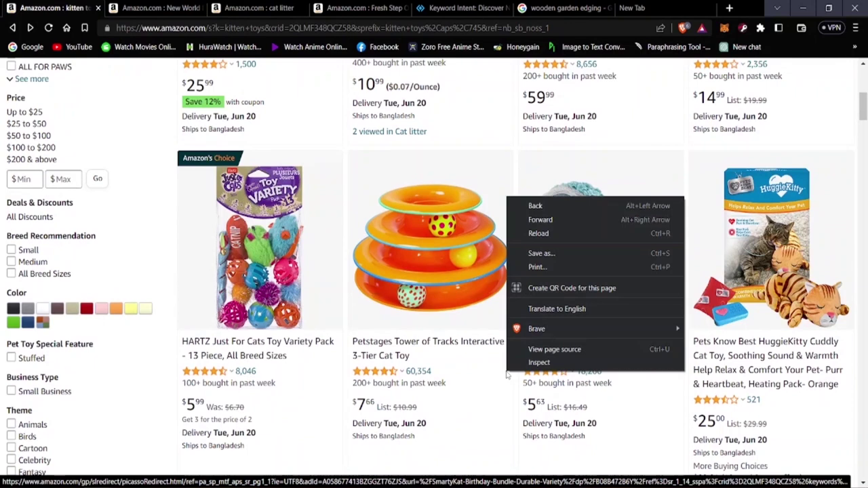
pyautogui.click(156, 263)
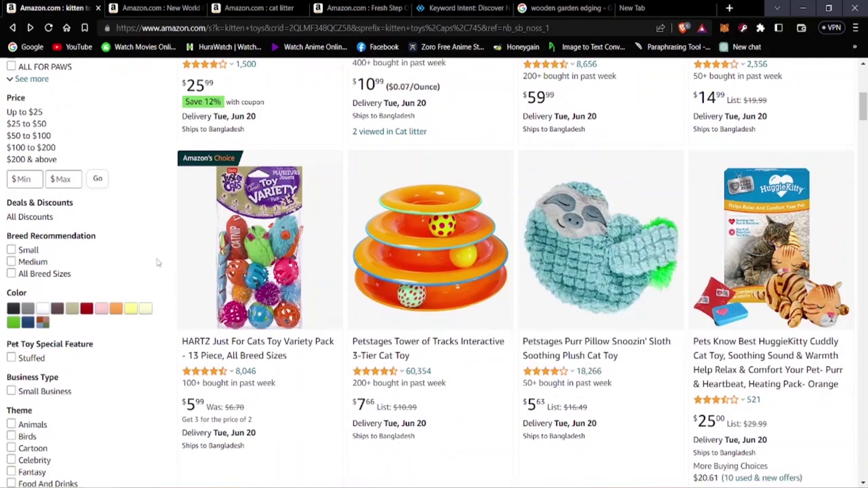
pyautogui.scroll(5, 170, 267)
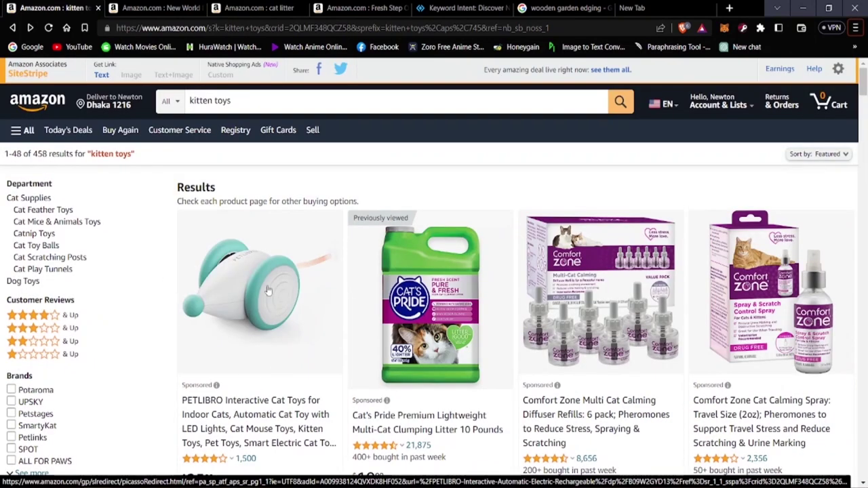
# Open the sponsored PETLIBRO Interactive Cat Toys listing in a new tab and switch to it.
pyautogui.rightClick(233, 301)
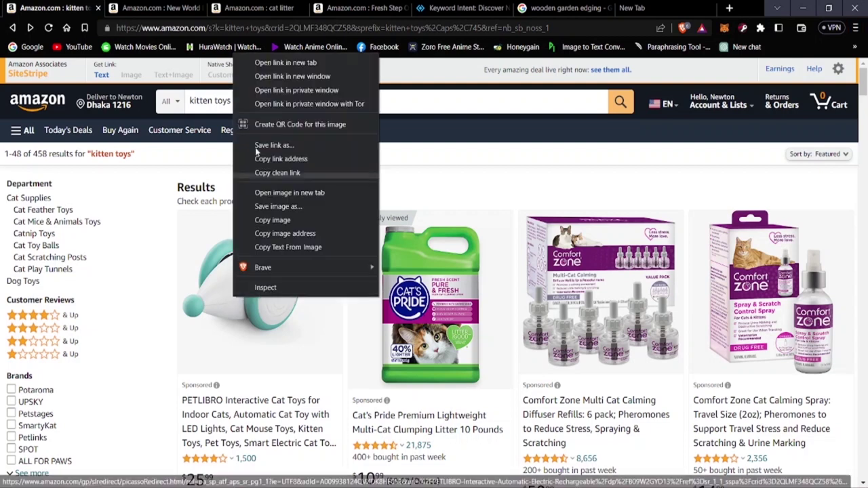
pyautogui.click(273, 62)
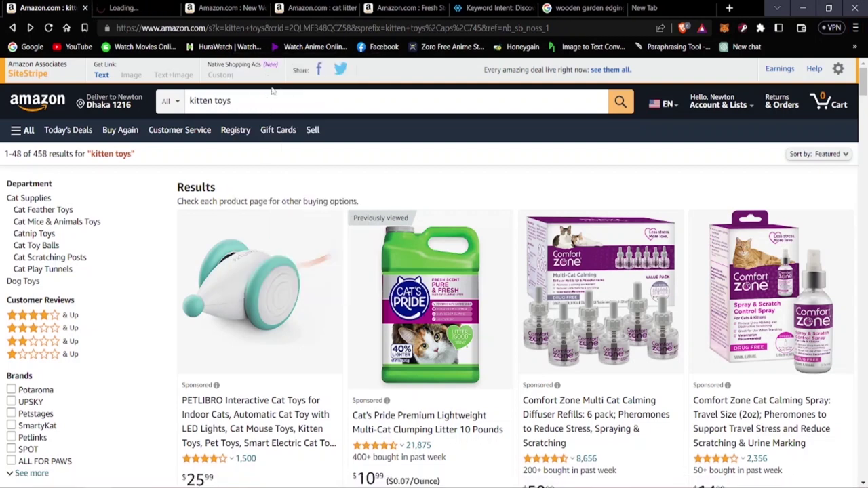
pyautogui.click(113, 13)
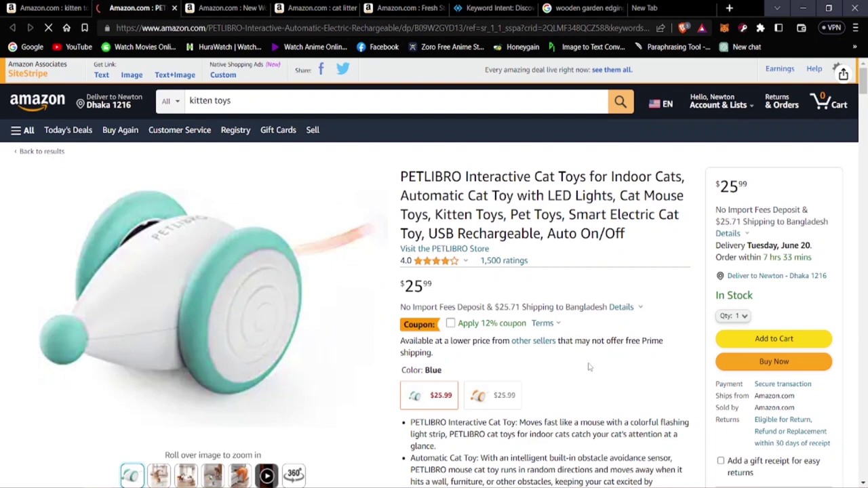
# Review the PETLIBRO cat toy's price, images, description and customer ratings, plus the related products further down the page.
pyautogui.scroll(-3, 491, 353)
pyautogui.scroll(-1, 491, 353)
pyautogui.scroll(3, 422, 228)
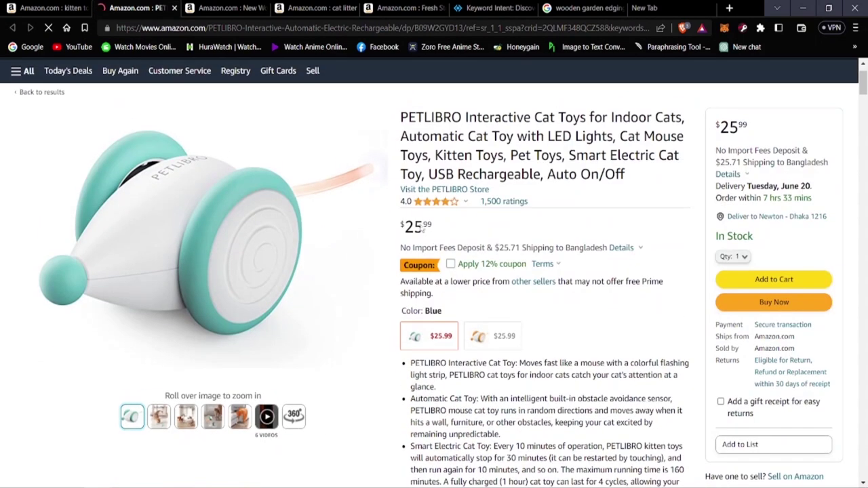
pyautogui.scroll(2, 514, 344)
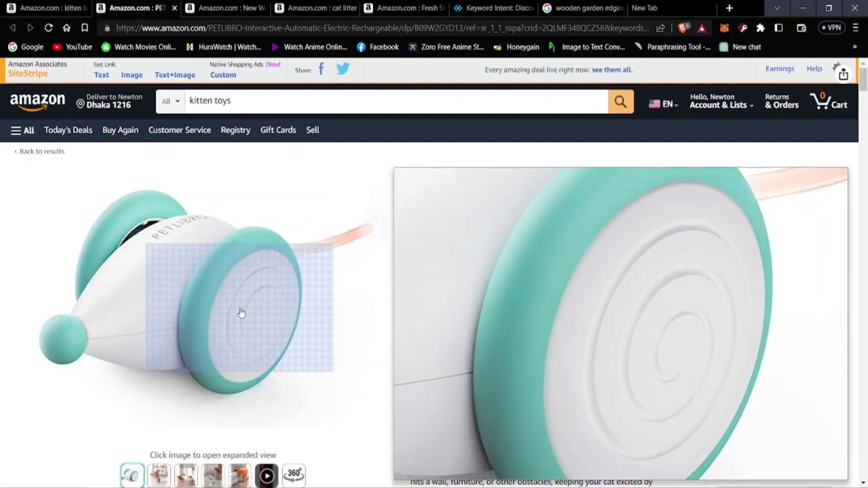
pyautogui.scroll(-10, 240, 313)
pyautogui.scroll(4, 416, 439)
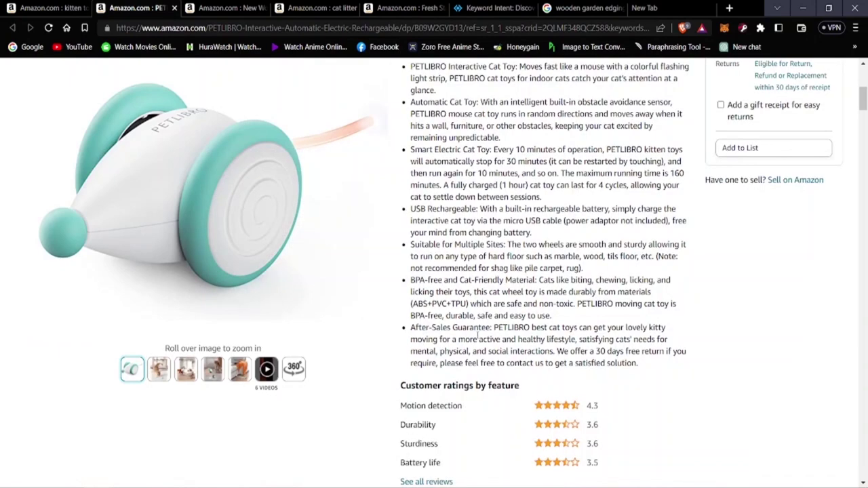
pyautogui.scroll(3, 437, 413)
pyautogui.scroll(-5, 438, 412)
pyautogui.scroll(-6, 437, 412)
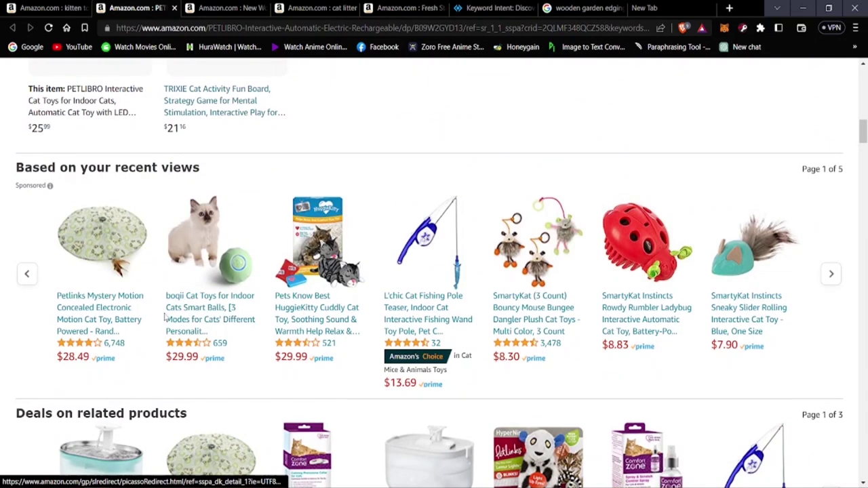
pyautogui.scroll(-7, 164, 315)
pyautogui.scroll(11, 164, 313)
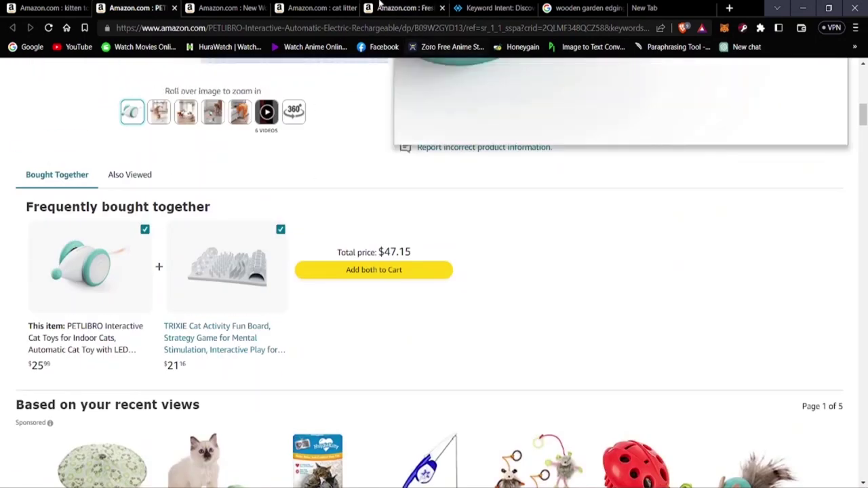
# Return to Keyword Intent, look further down the "pet toys" keyword list and copy the keyword "tough dog toys".
pyautogui.click(490, 9)
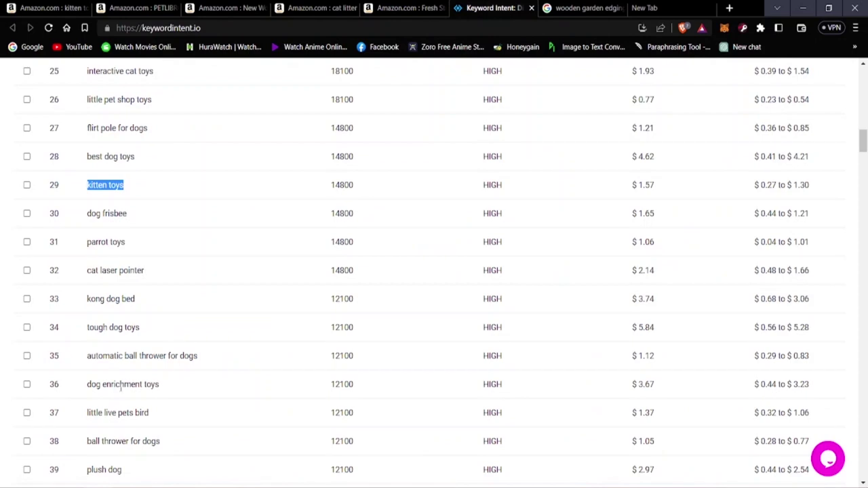
pyautogui.scroll(-3, 88, 371)
pyautogui.scroll(2, 100, 290)
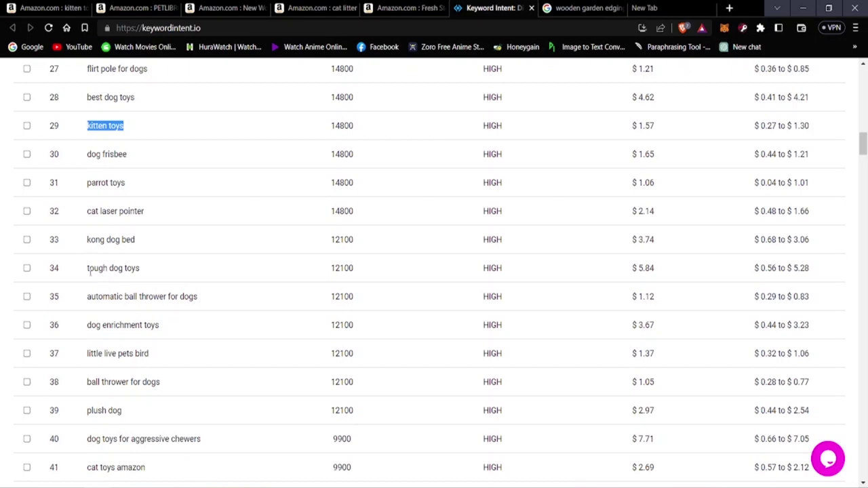
pyautogui.moveTo(88, 272); pyautogui.dragTo(125, 272)
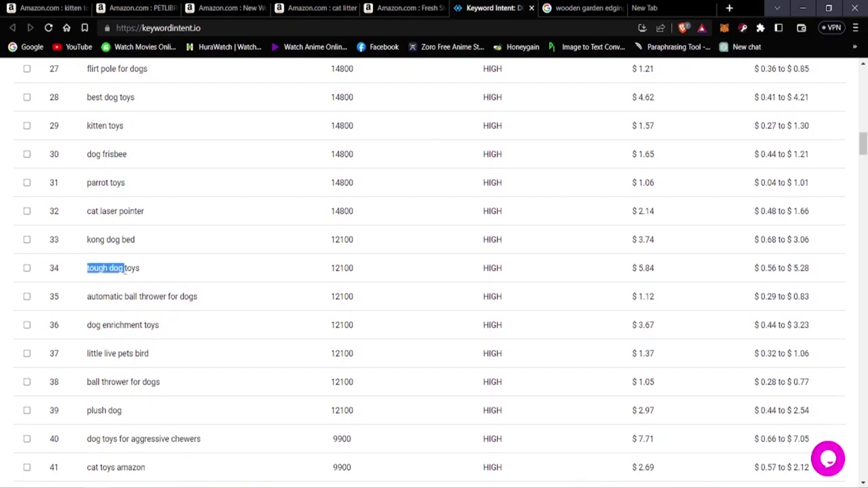
pyautogui.rightClick(137, 278)
pyautogui.click(165, 279)
# Replace the kitten toys search on Amazon with the copied keyword "tough dog toys" and bring the first listings into view.
pyautogui.click(48, 7)
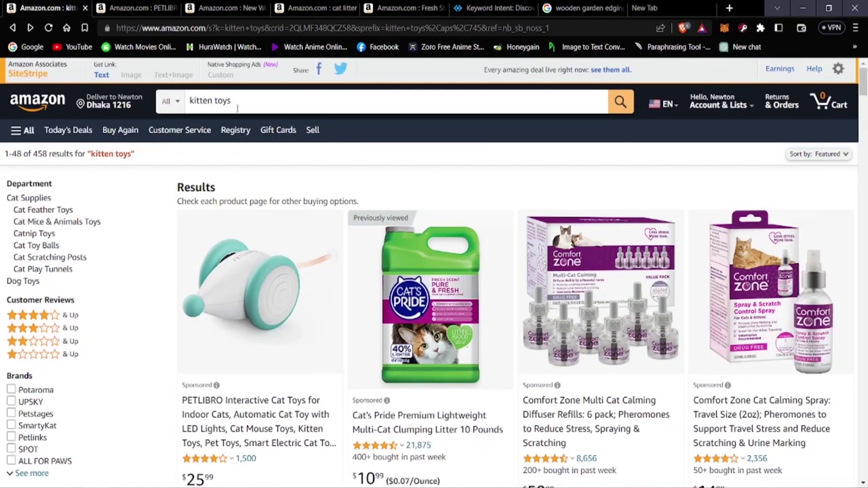
pyautogui.moveTo(238, 106); pyautogui.dragTo(199, 102)
pyautogui.press('BackSpace')
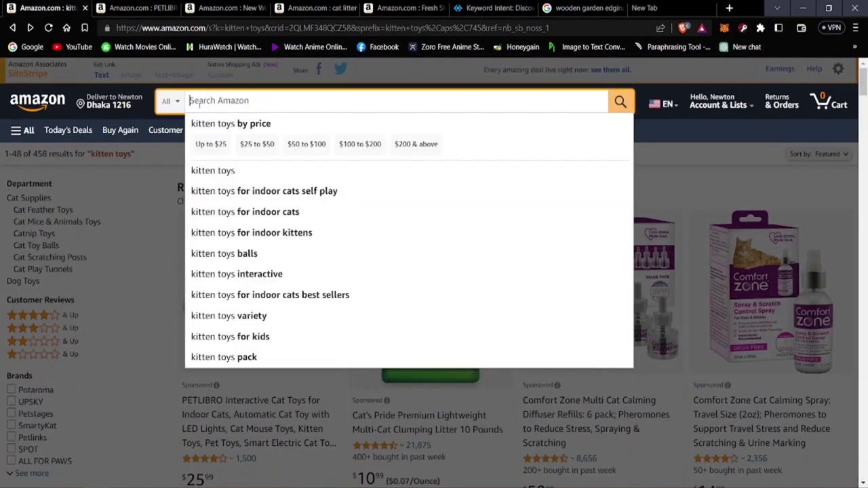
pyautogui.rightClick(232, 100)
pyautogui.click(241, 186)
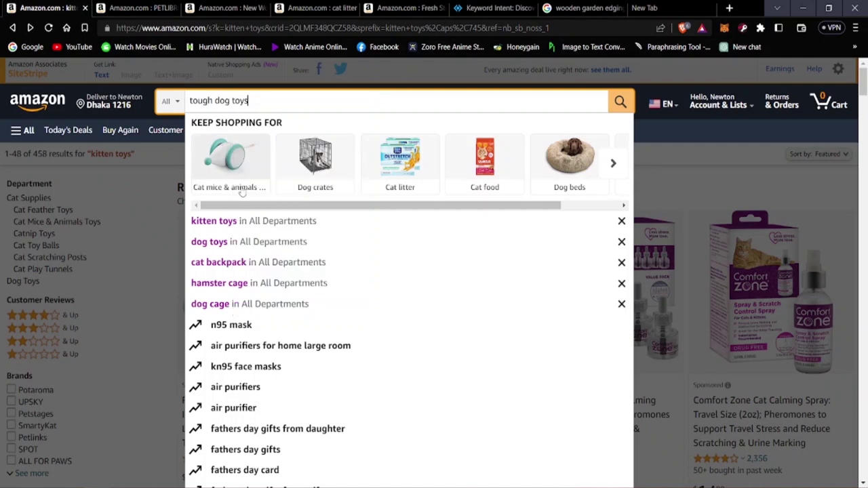
pyautogui.press('Return')
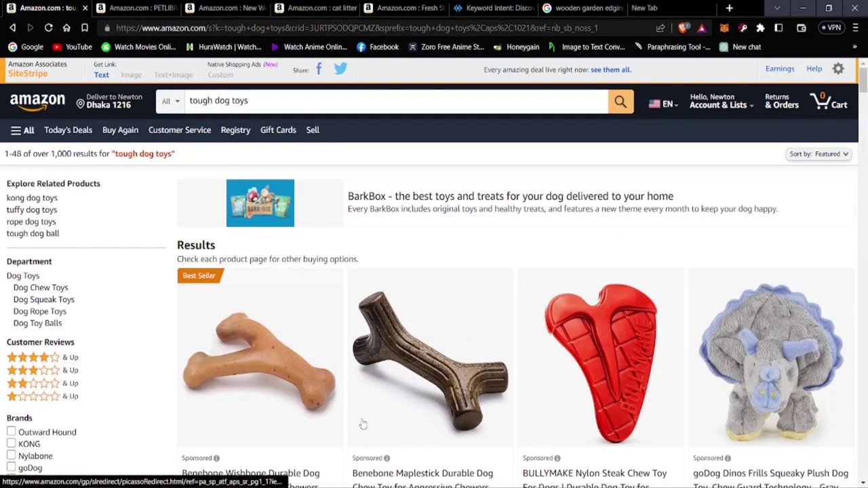
pyautogui.scroll(-2, 360, 424)
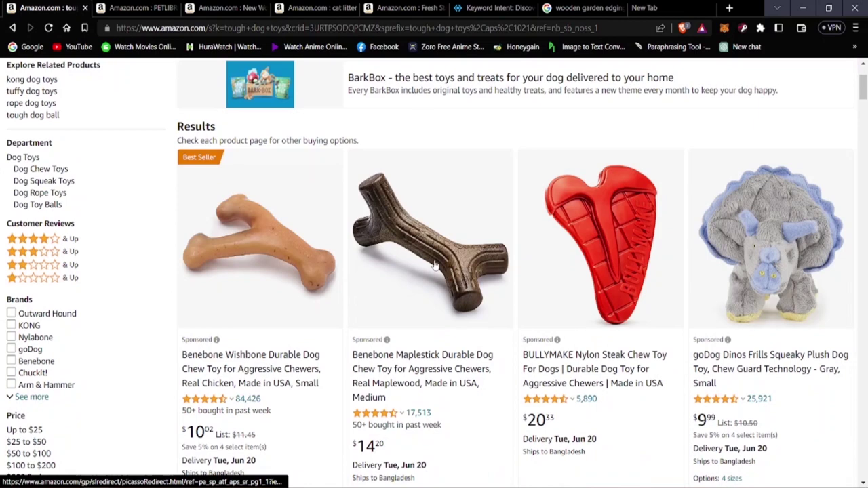
# Compare the ratings and prices of the first "tough dog toys" listings and open the BULLYMAKE Nylon Steak Chew Toy page.
pyautogui.scroll(-1, 257, 386)
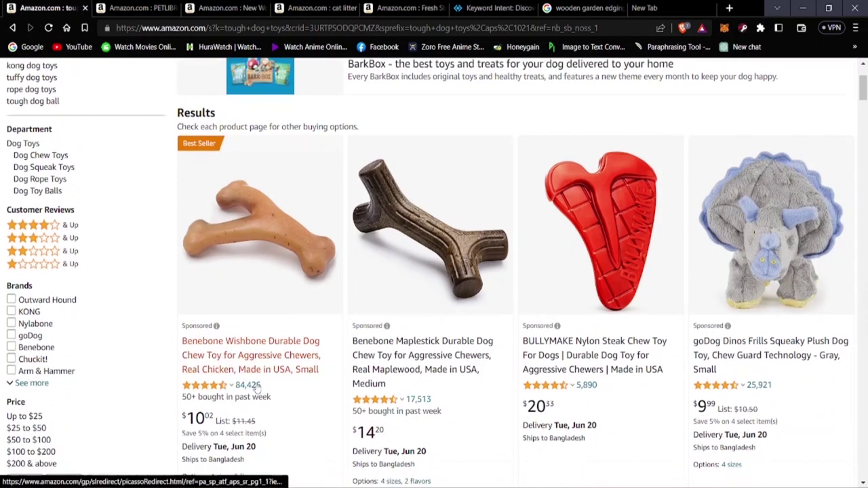
pyautogui.scroll(-2, 257, 386)
pyautogui.scroll(-3, 221, 243)
pyautogui.scroll(1, 217, 290)
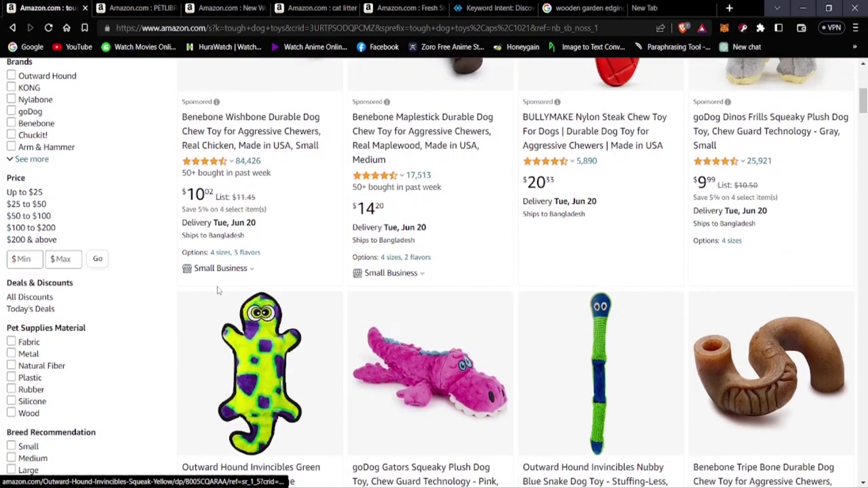
pyautogui.scroll(2, 407, 278)
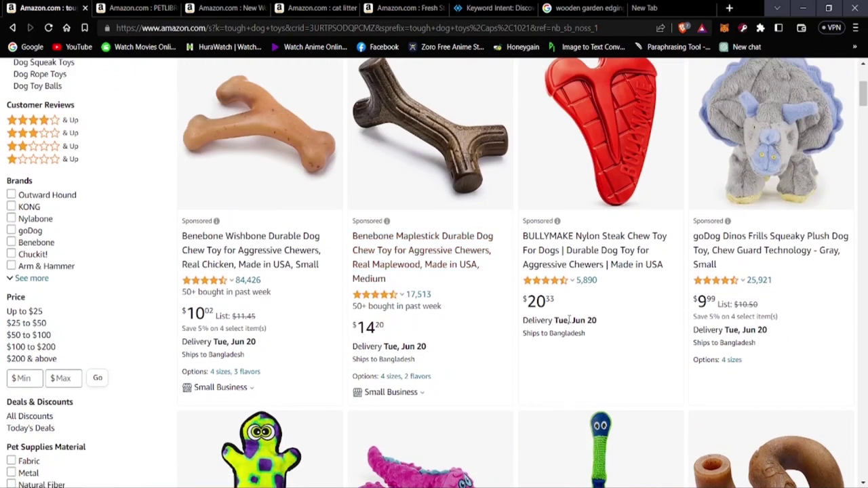
pyautogui.scroll(2, 699, 342)
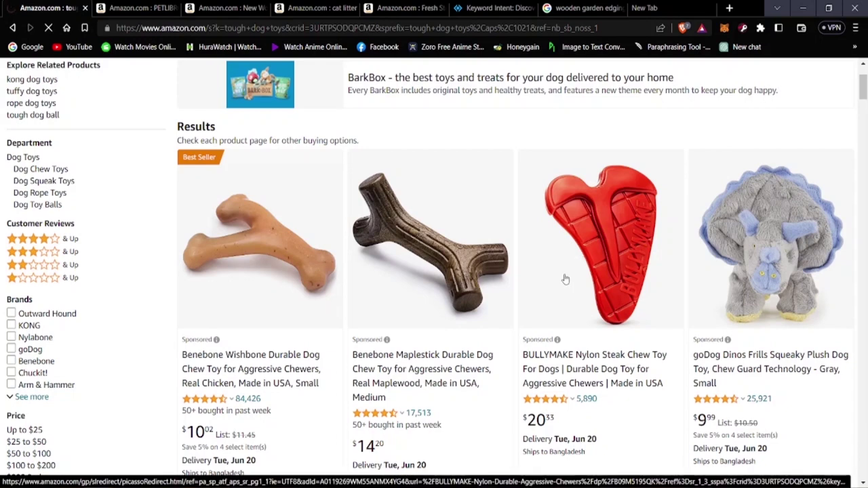
pyautogui.click(539, 339)
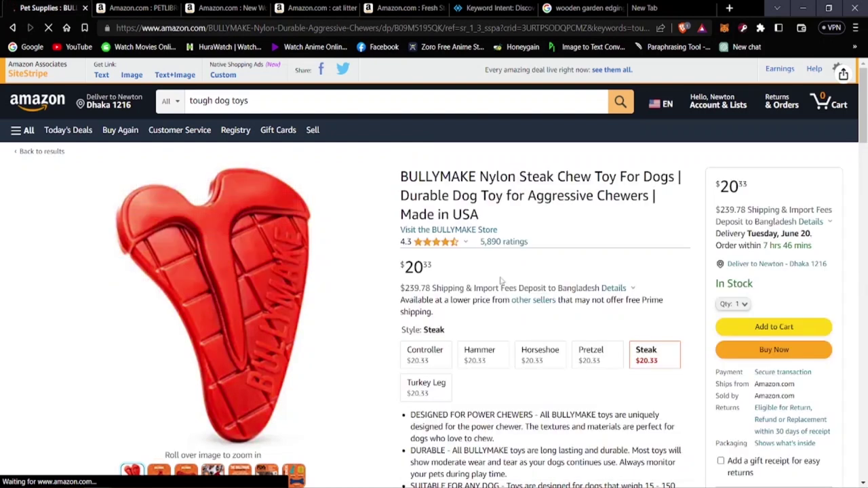
# Look over the chew toy's details and switch through its Pretzel, Horseshoe, Hammer, Controller and Turkey Leg styles, inspecting the Turkey Leg image.
pyautogui.scroll(-2, 442, 275)
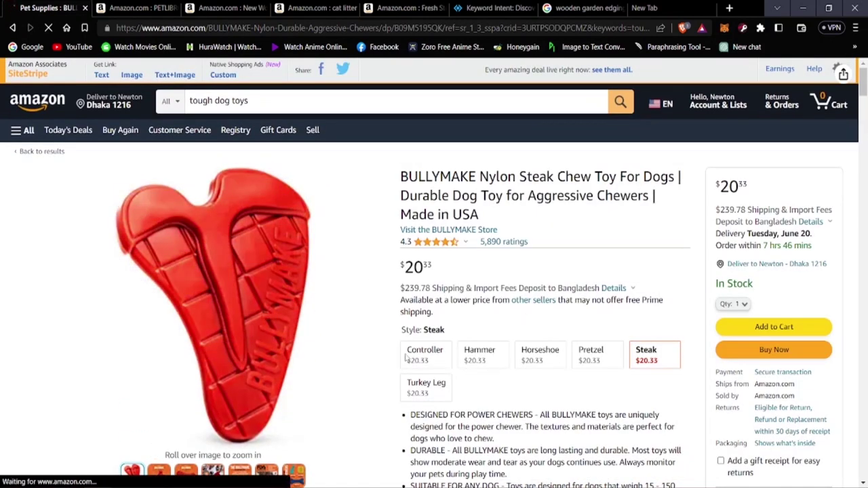
pyautogui.scroll(-3, 441, 356)
pyautogui.scroll(1, 444, 351)
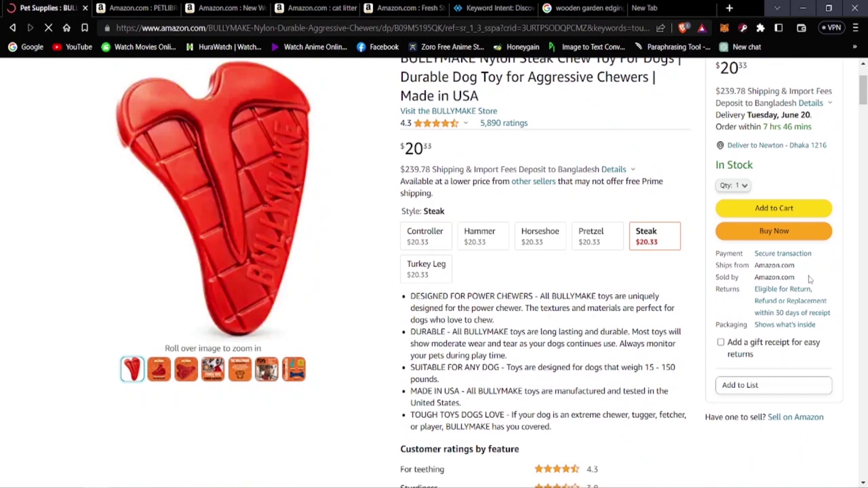
pyautogui.click(613, 234)
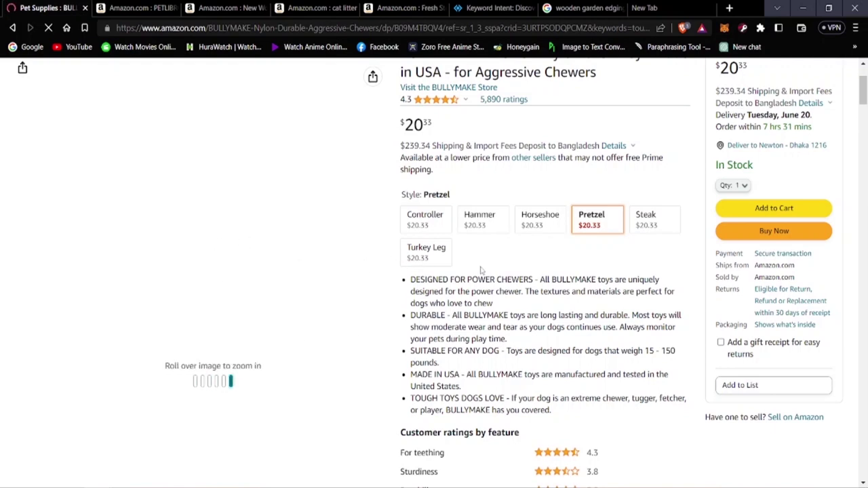
pyautogui.click(529, 232)
pyautogui.click(483, 227)
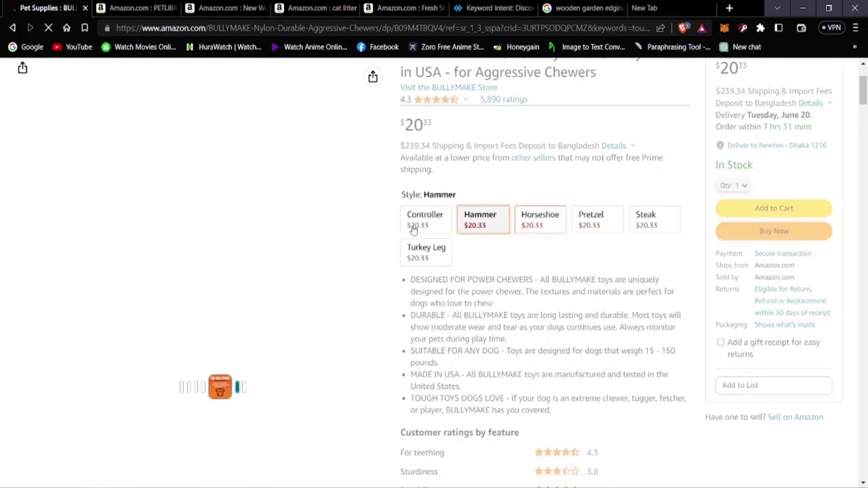
pyautogui.click(422, 228)
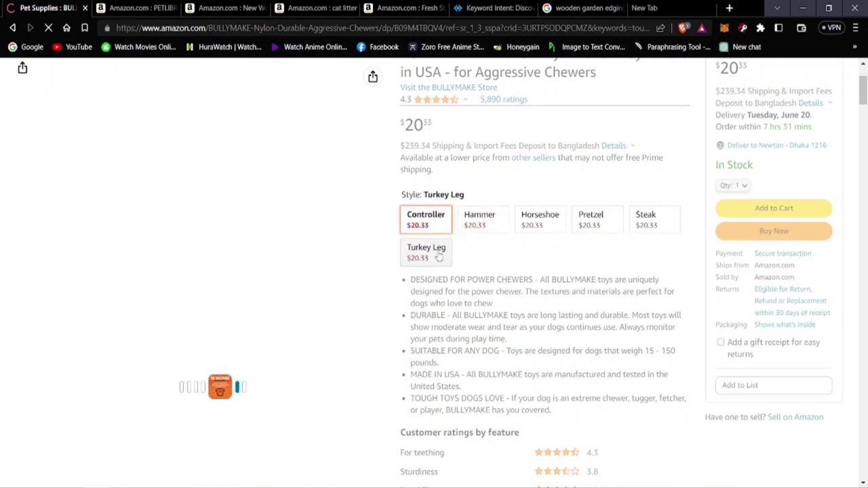
pyautogui.click(439, 254)
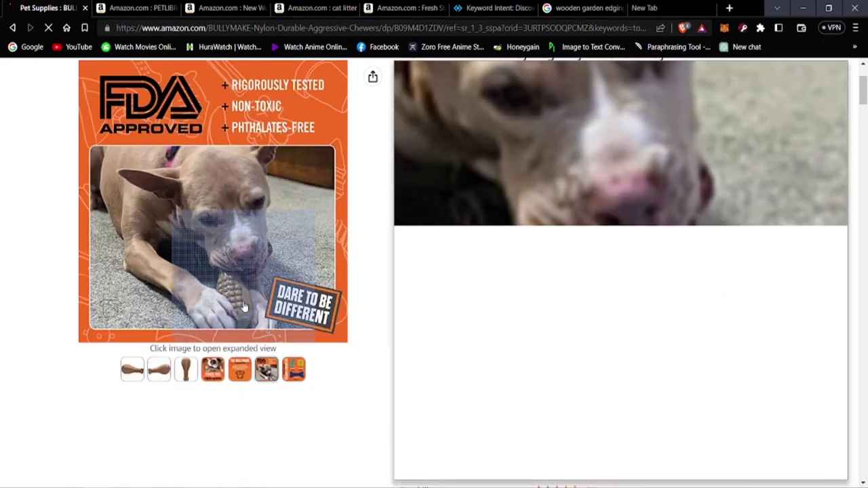
pyautogui.moveTo(217, 289)
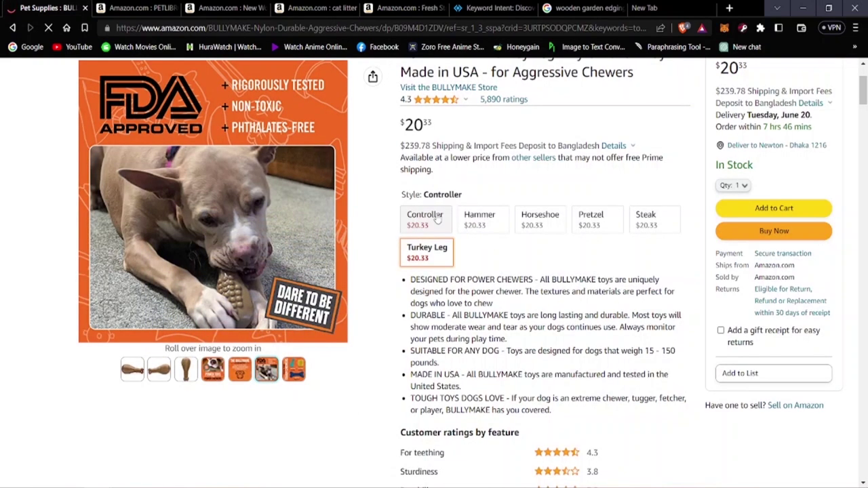
# View the product images of the Controller, Hammer, Horseshoe, Pretzel and Steak styles one after another.
pyautogui.click(438, 217)
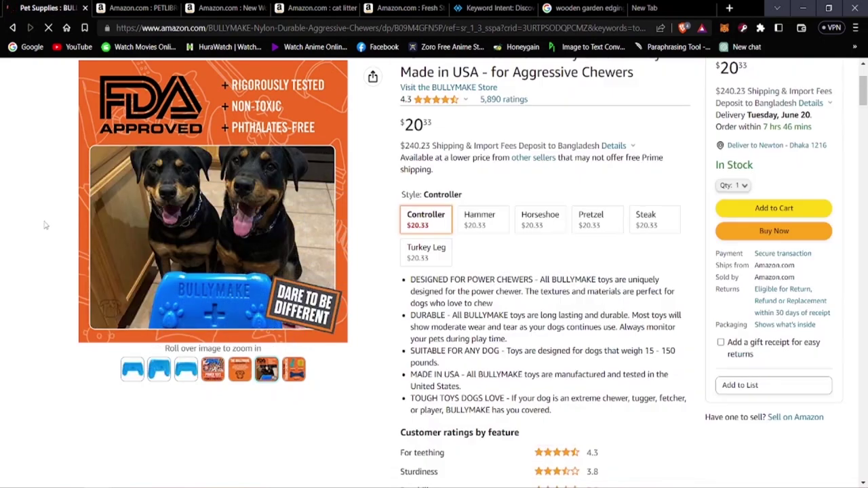
pyautogui.moveTo(193, 300)
pyautogui.click(476, 217)
pyautogui.moveTo(328, 251)
pyautogui.moveTo(172, 369)
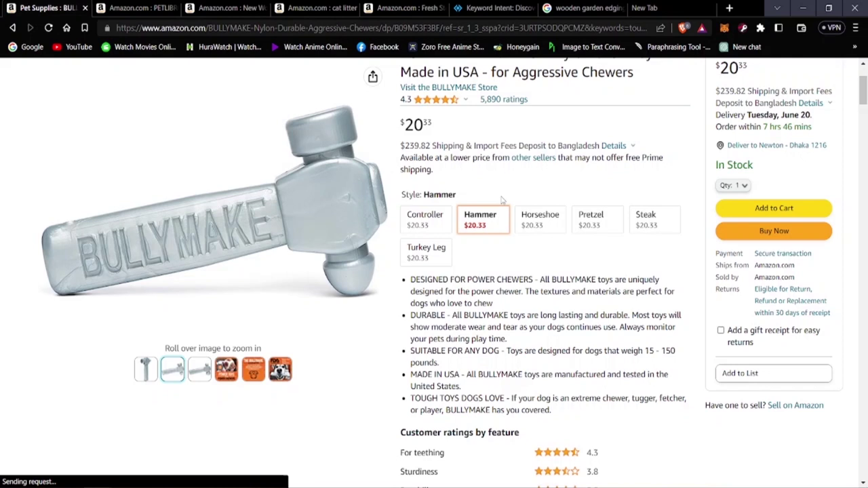
pyautogui.click(537, 221)
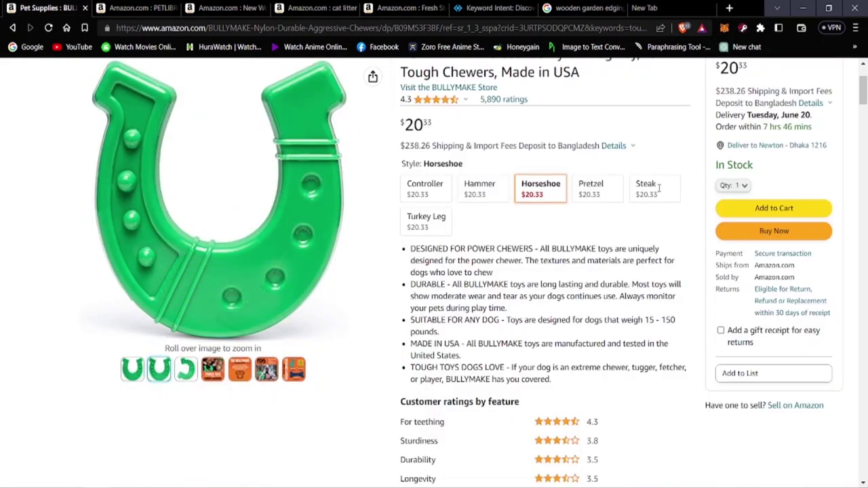
pyautogui.click(601, 195)
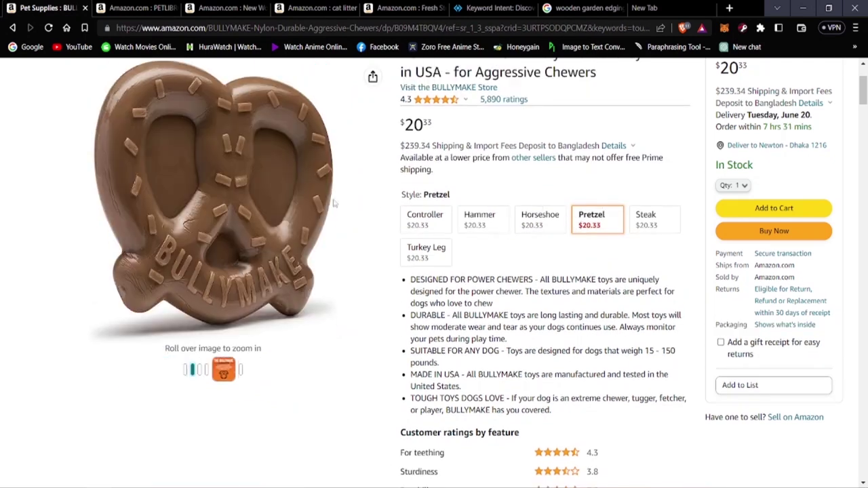
pyautogui.moveTo(224, 267)
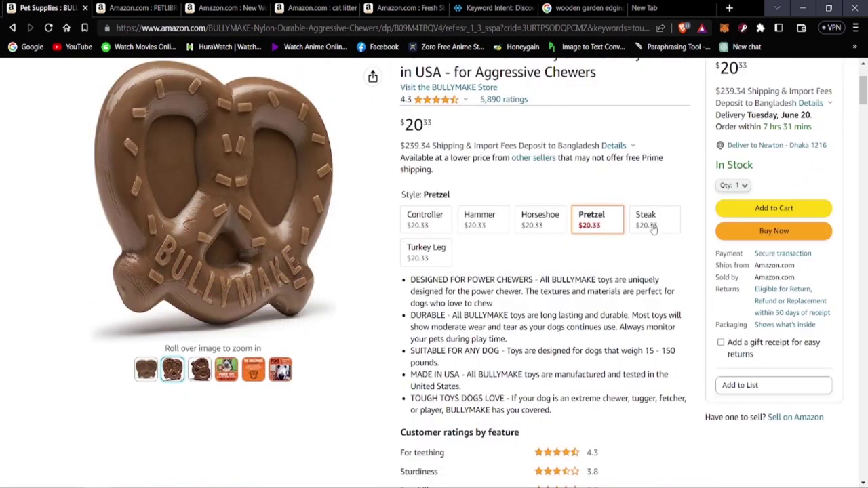
pyautogui.click(653, 223)
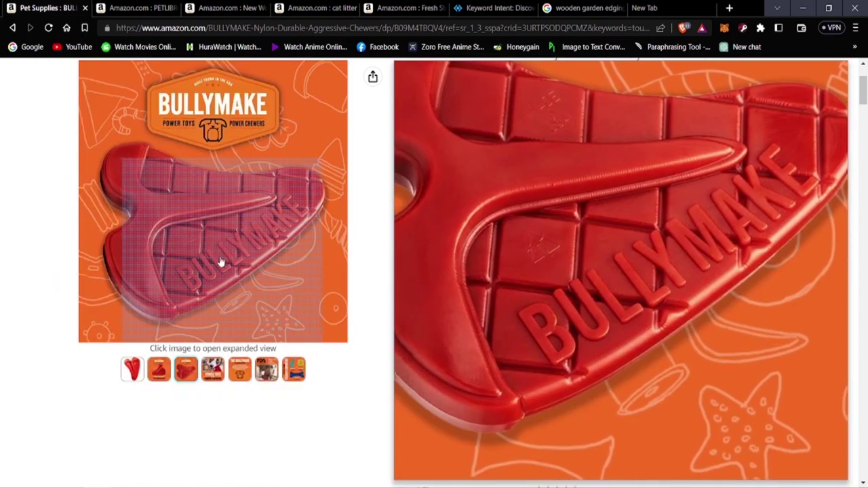
# Check the Steak style's main image and price once more and go back to the "tough dog toys" results.
pyautogui.scroll(2, 325, 348)
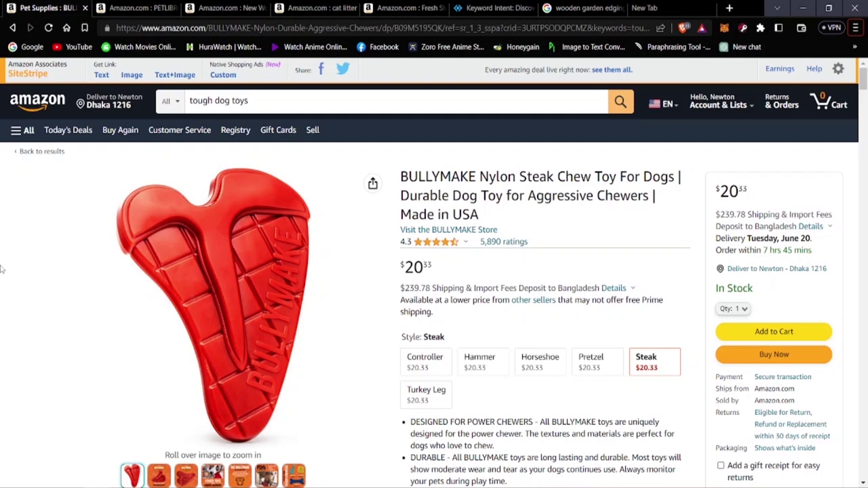
pyautogui.scroll(-3, 238, 190)
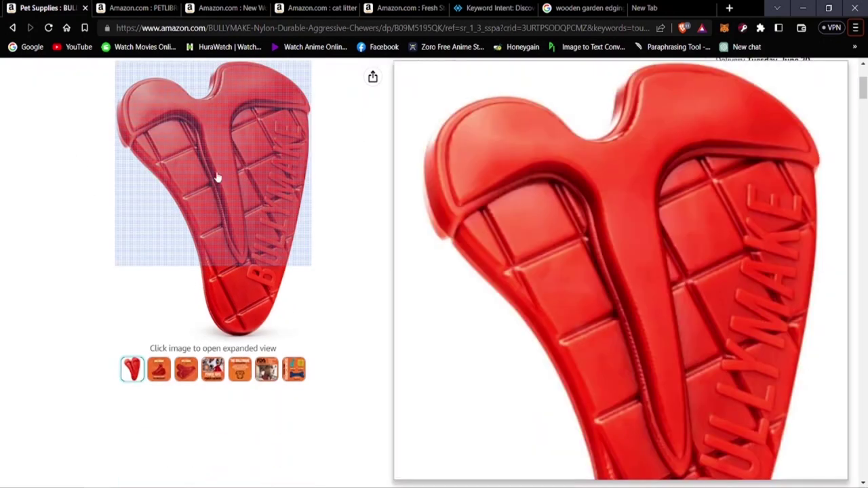
pyautogui.scroll(3, 177, 156)
pyautogui.click(12, 28)
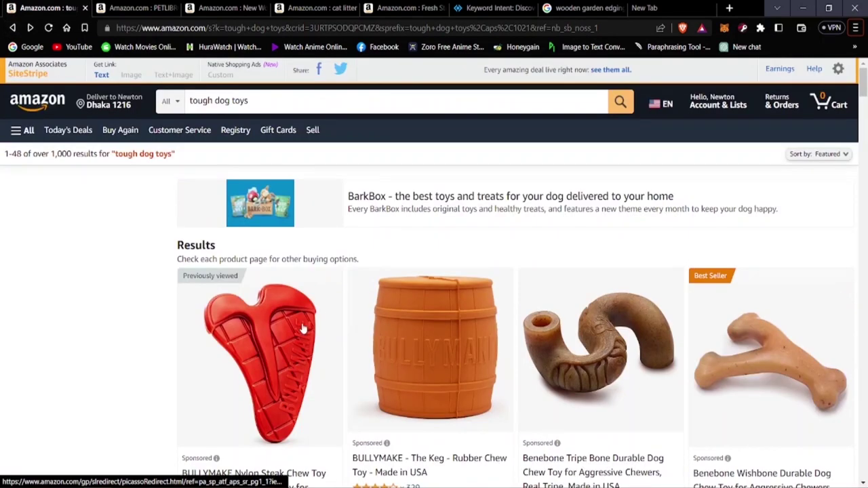
# Switch to Keyword Intent, replace the keyword "pet toys" with "gaming accessories" and submit the search.
pyautogui.click(502, 8)
pyautogui.scroll(10, 299, 207)
pyautogui.scroll(5, 122, 210)
pyautogui.click(95, 136)
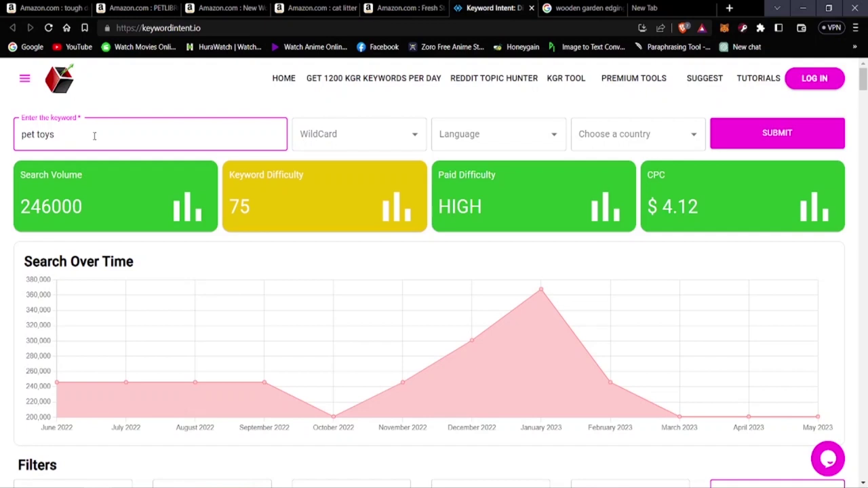
pyautogui.press('BackSpace')
pyautogui.press('BackSpace')
pyautogui.press('BackSpace')
pyautogui.press('BackSpace')
pyautogui.press('BackSpace')
pyautogui.press('BackSpace')
pyautogui.press('BackSpace')
pyautogui.press('BackSpace')
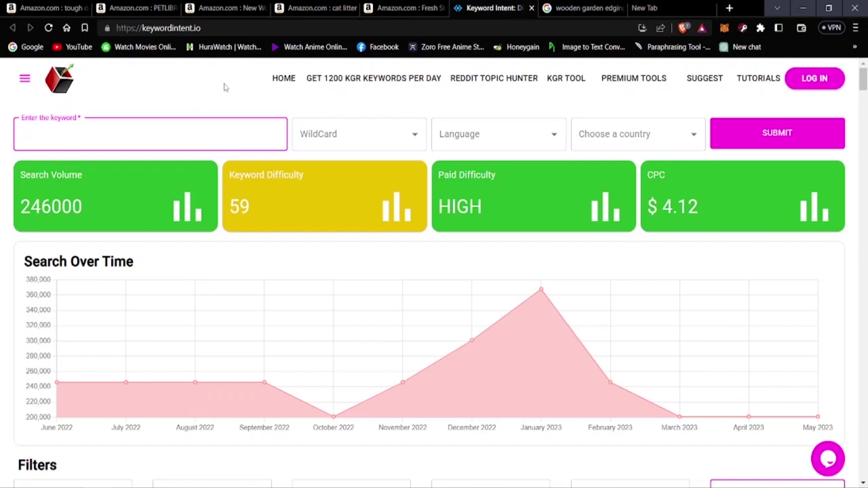
pyautogui.write('gaming acce')
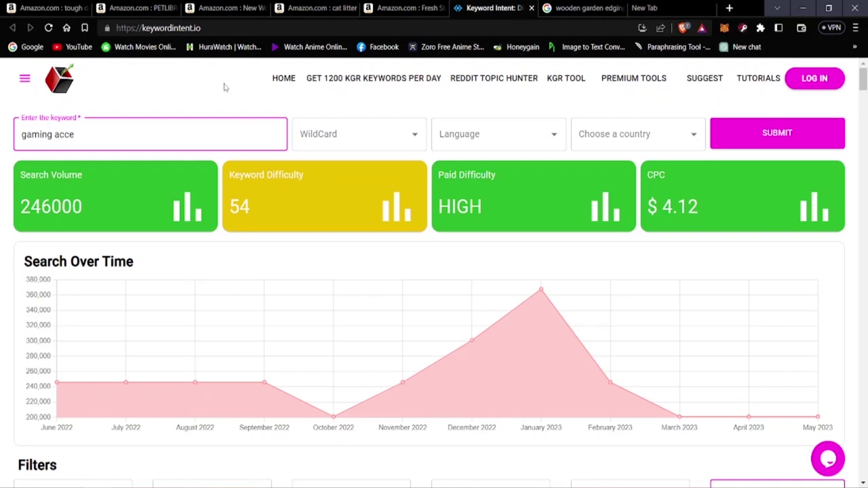
pyautogui.write('ssories')
pyautogui.click(760, 147)
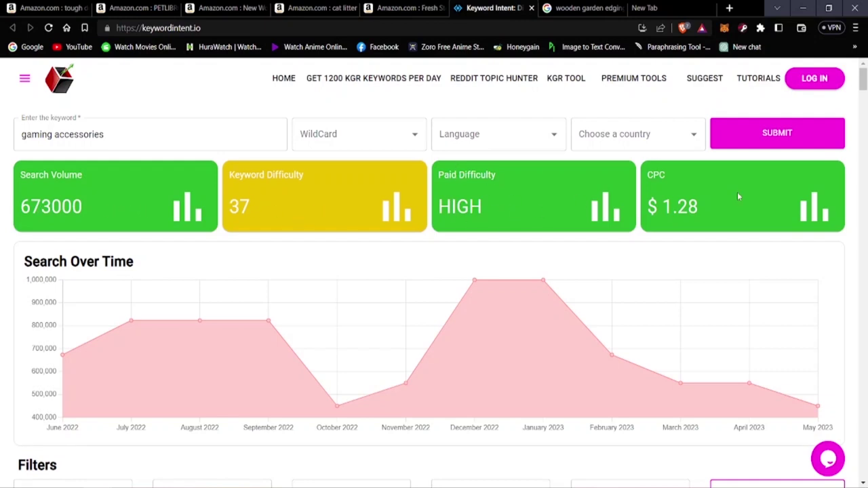
# Examine the top "gaming accessories" keywords and their search volumes, highlighting headset gaming, gaming mouses, hyper x headsets and headset wireless.
pyautogui.scroll(-4, 570, 264)
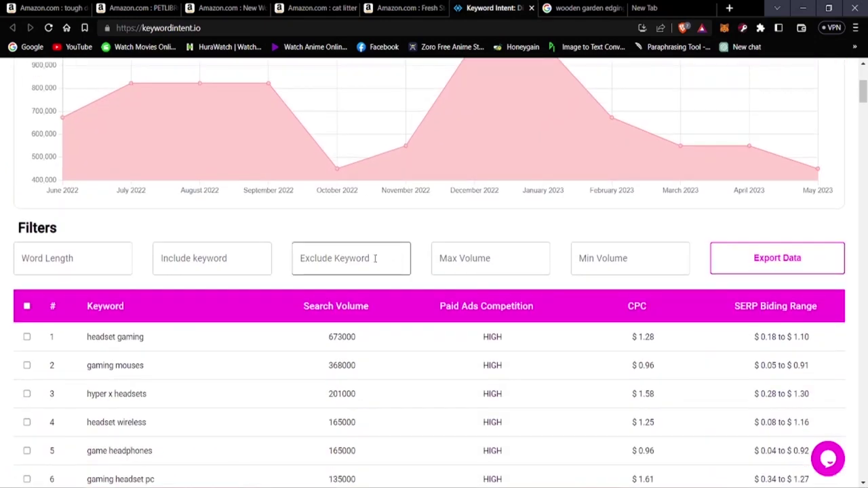
pyautogui.scroll(-4, 375, 259)
pyautogui.scroll(3, 244, 278)
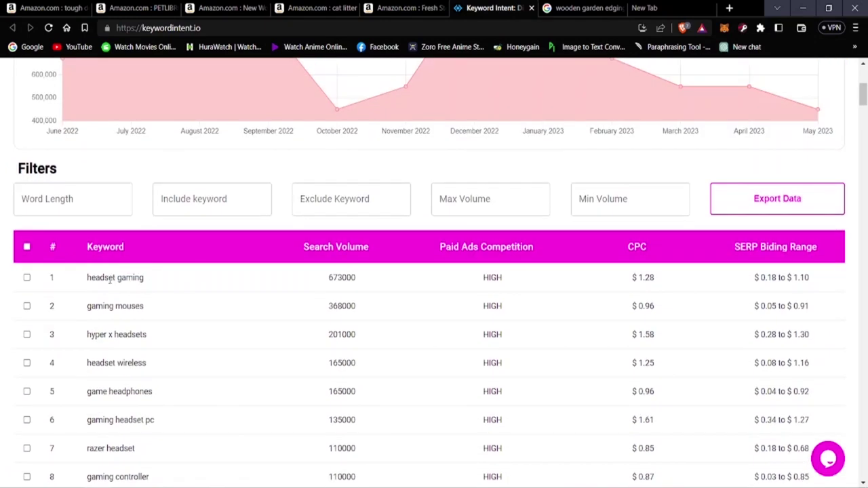
pyautogui.scroll(-3, 103, 123)
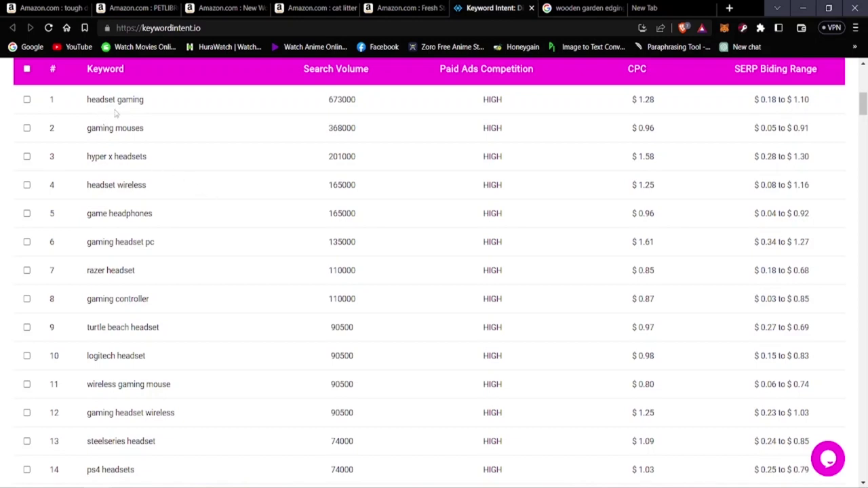
pyautogui.moveTo(87, 101); pyautogui.dragTo(146, 99)
pyautogui.click(117, 101)
pyautogui.click(159, 119)
pyautogui.moveTo(99, 130); pyautogui.dragTo(147, 128)
pyautogui.click(144, 167)
pyautogui.moveTo(88, 156); pyautogui.dragTo(172, 160)
pyautogui.click(107, 184)
pyautogui.moveTo(99, 184); pyautogui.dragTo(161, 192)
pyautogui.click(179, 194)
pyautogui.scroll(-3, 112, 284)
pyautogui.scroll(7, 108, 278)
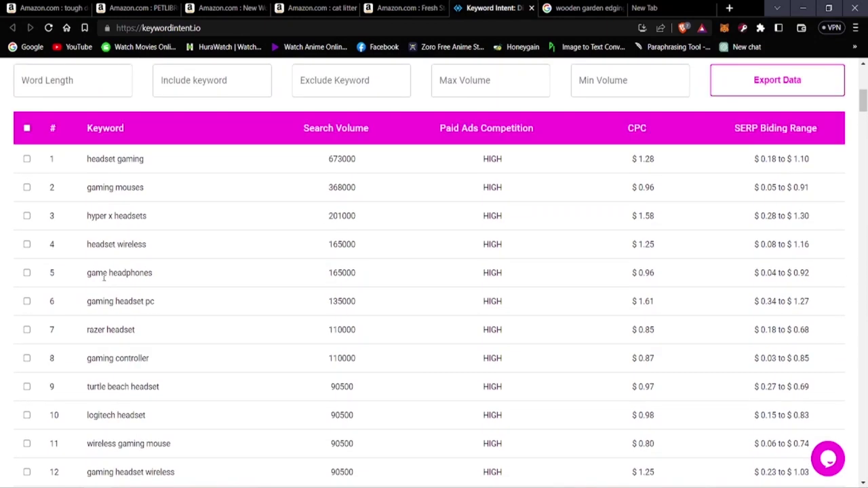
# Look further down the "gaming accessories" keyword list for product ideas, and close the empty new browser tab.
pyautogui.scroll(-13, 108, 270)
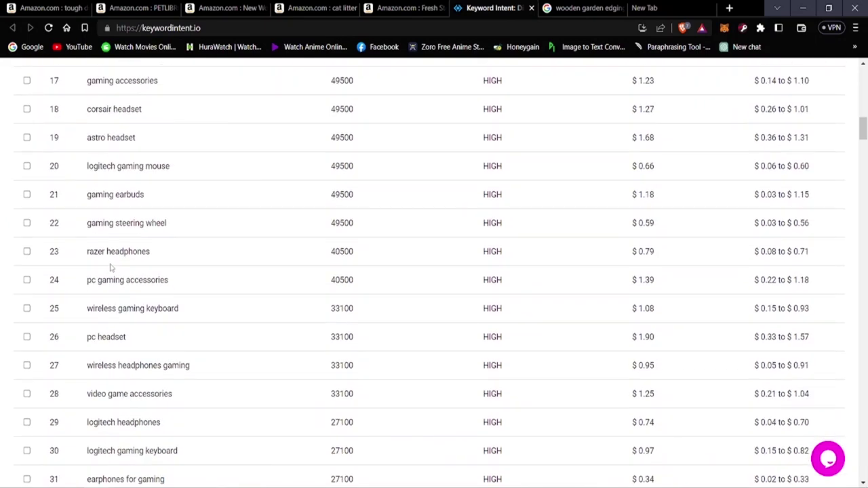
pyautogui.scroll(-7, 138, 253)
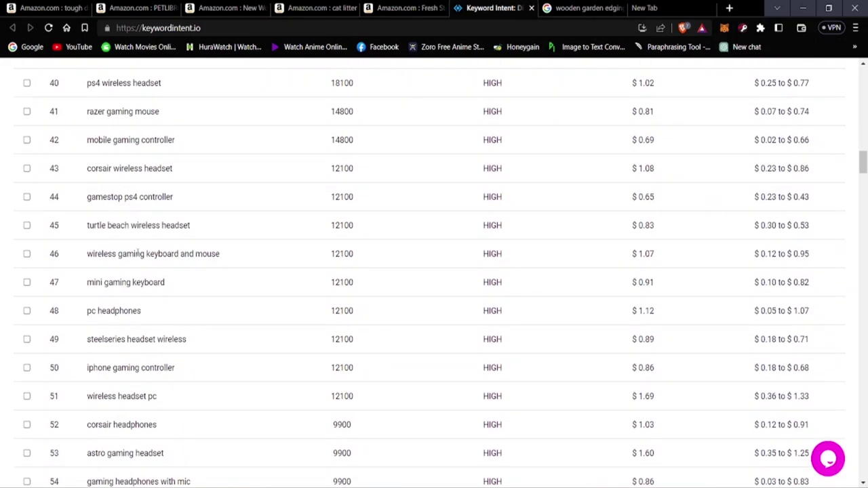
pyautogui.scroll(4, 138, 252)
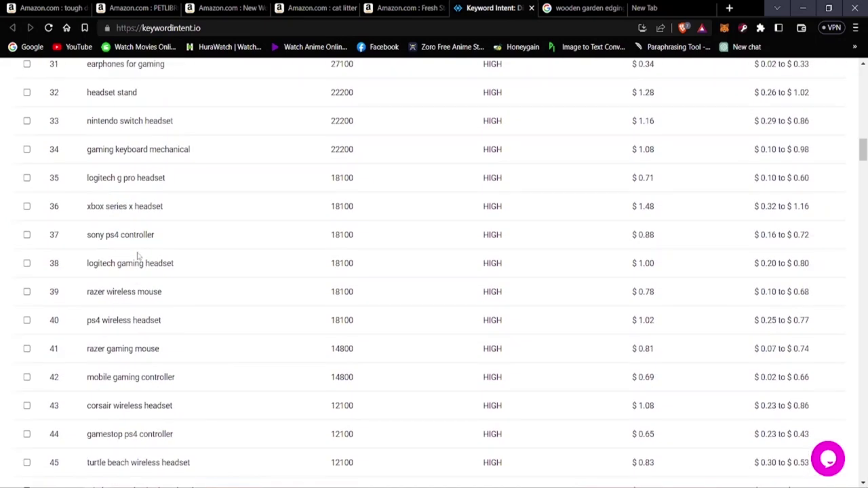
pyautogui.click(710, 8)
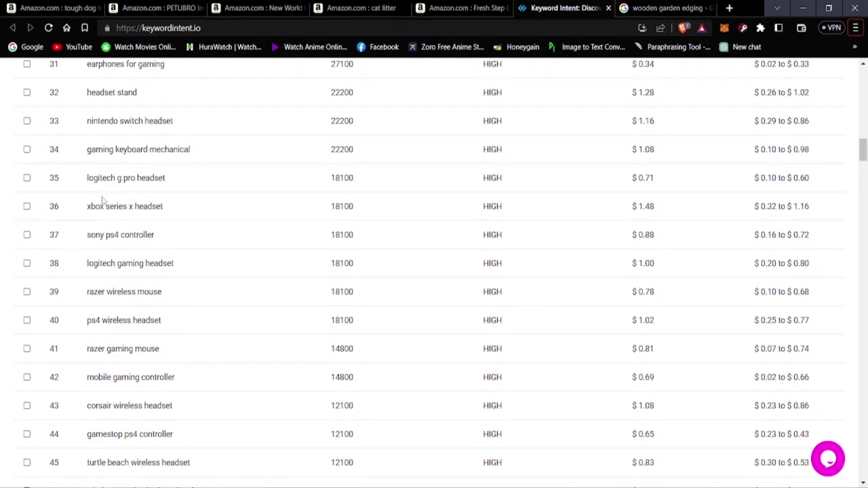
pyautogui.scroll(-5, 133, 291)
pyautogui.scroll(-13, 102, 278)
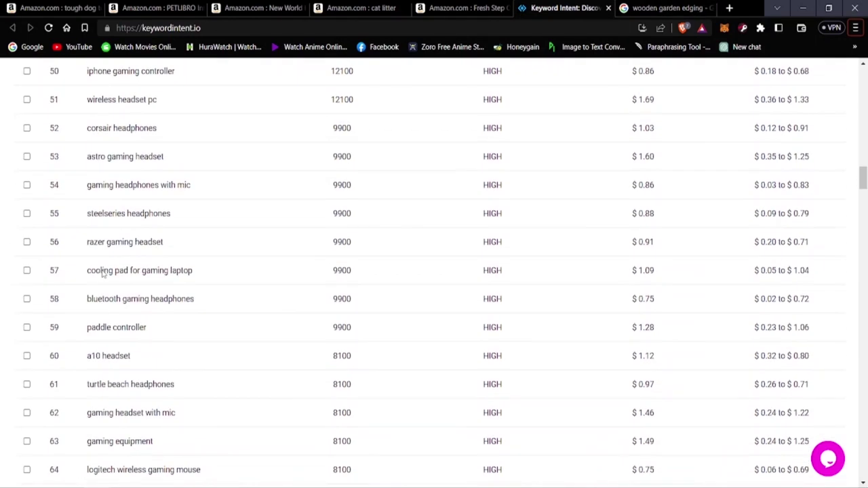
pyautogui.scroll(-6, 101, 292)
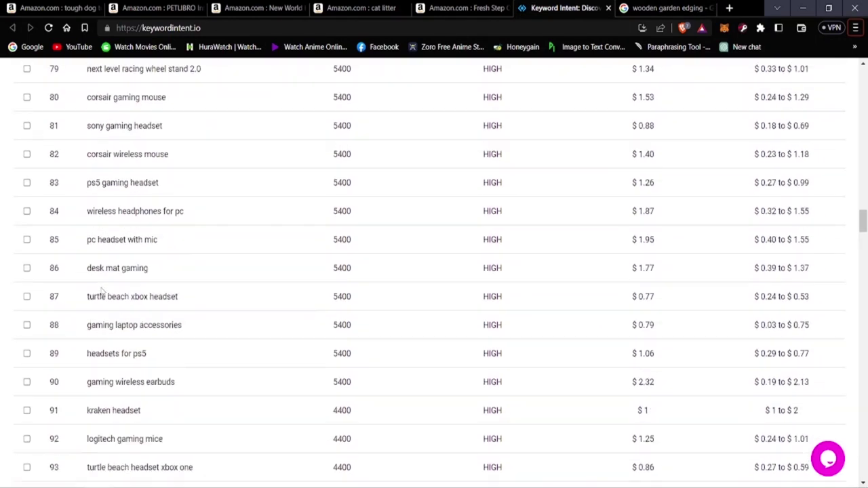
# Copy the top keyword "headset gaming" from the "gaming accessories" keyword list.
pyautogui.scroll(4, 91, 299)
pyautogui.scroll(20, 91, 304)
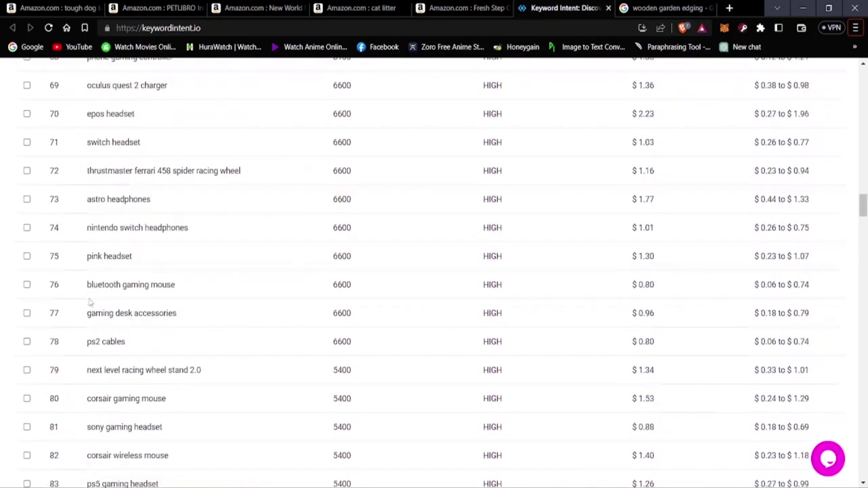
pyautogui.scroll(14, 90, 304)
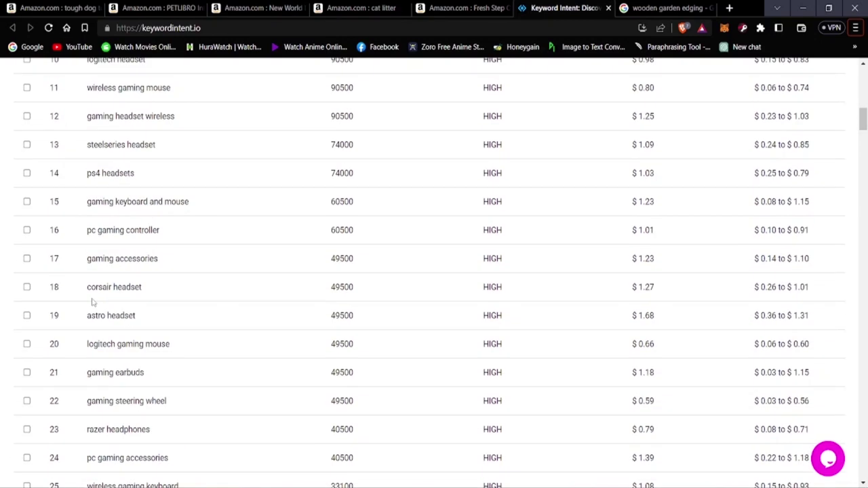
pyautogui.scroll(-3, 92, 296)
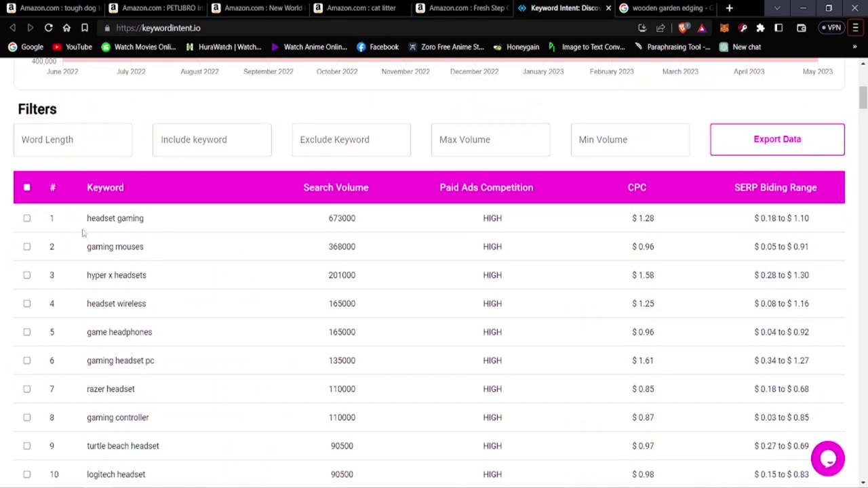
pyautogui.moveTo(88, 219); pyautogui.dragTo(161, 228)
pyautogui.rightClick(139, 218)
pyautogui.click(152, 229)
# Switch to the Amazon "tough dog toys" results, replace the search term with the copied "headset gaming" and run the search.
pyautogui.click(68, 8)
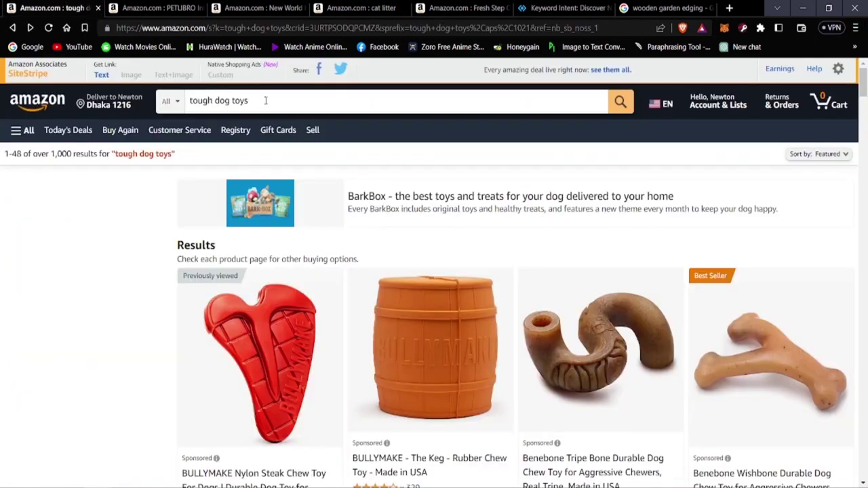
pyautogui.moveTo(257, 100); pyautogui.dragTo(164, 100)
pyautogui.press('BackSpace')
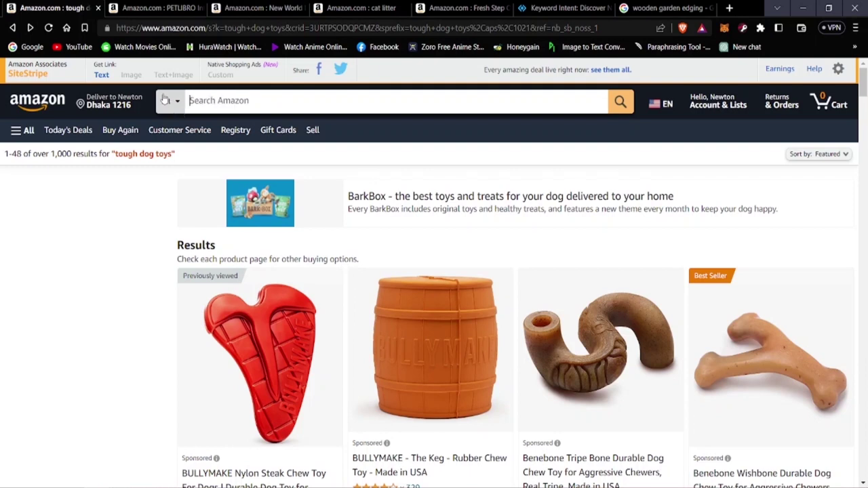
pyautogui.rightClick(215, 101)
pyautogui.click(243, 193)
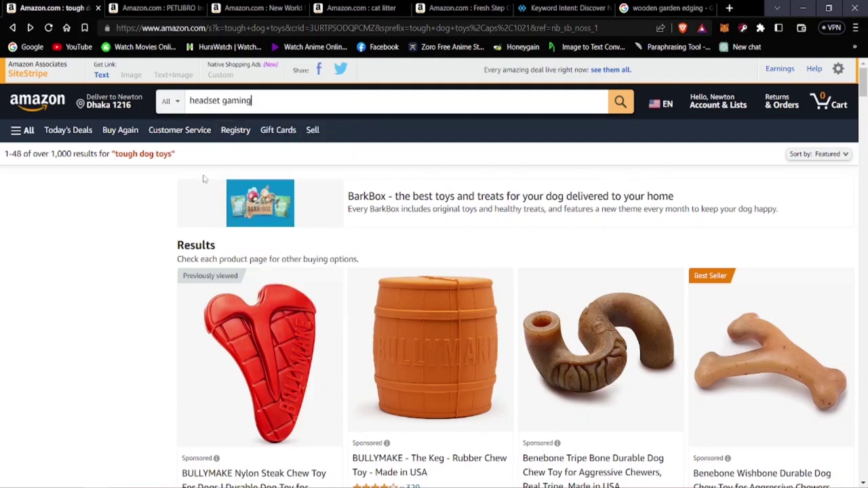
pyautogui.press('Return')
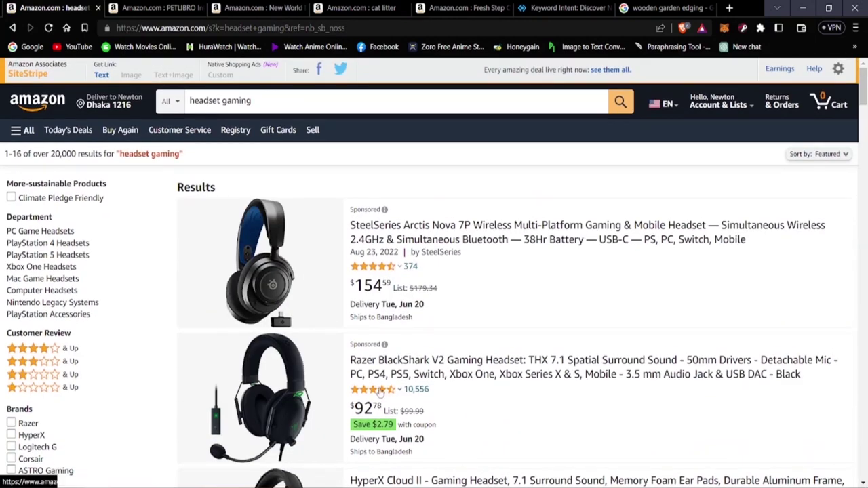
# Browse the gaming headset results and open the SteelSeries Arctis Nova 7P listing in a new tab.
pyautogui.scroll(-3, 276, 435)
pyautogui.scroll(-12, 252, 364)
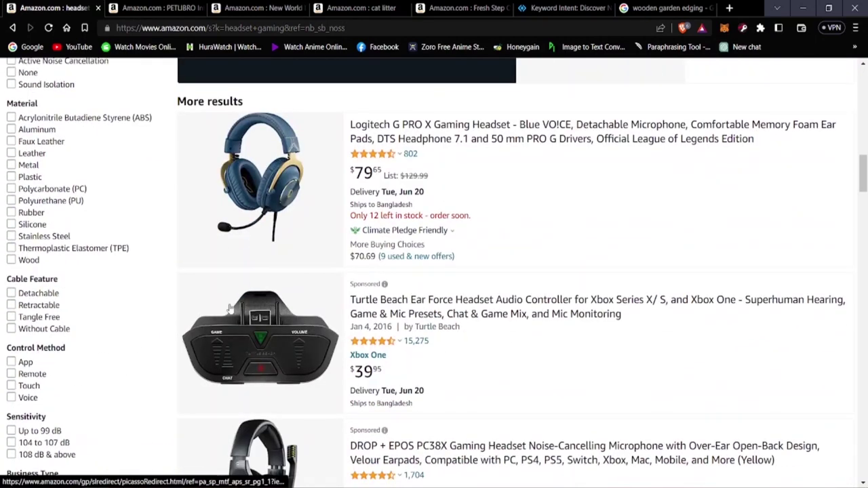
pyautogui.scroll(-5, 230, 309)
pyautogui.scroll(16, 216, 328)
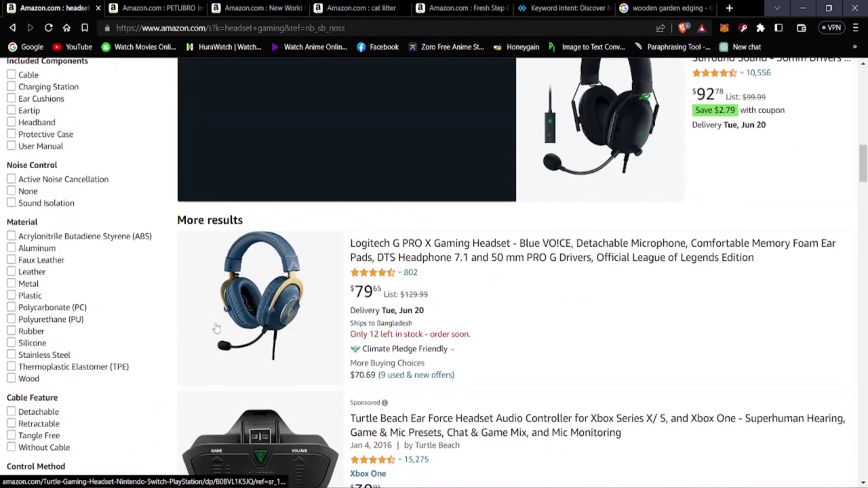
pyautogui.scroll(5, 216, 329)
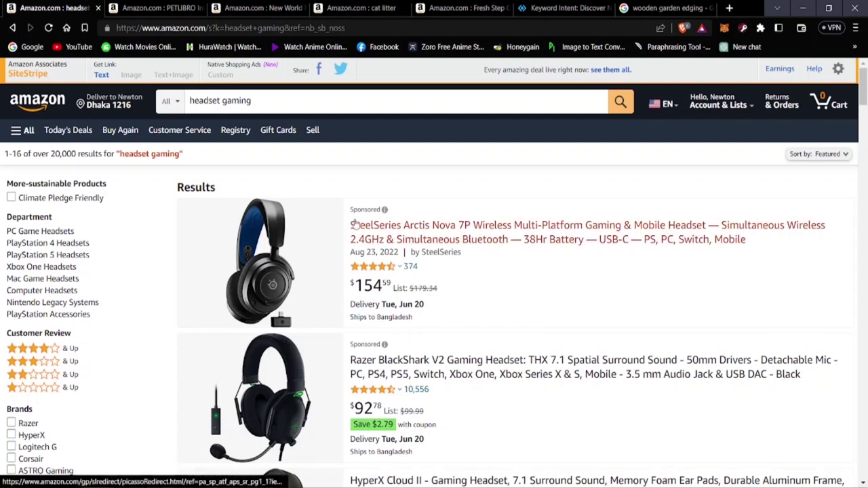
pyautogui.rightClick(410, 234)
pyautogui.click(466, 245)
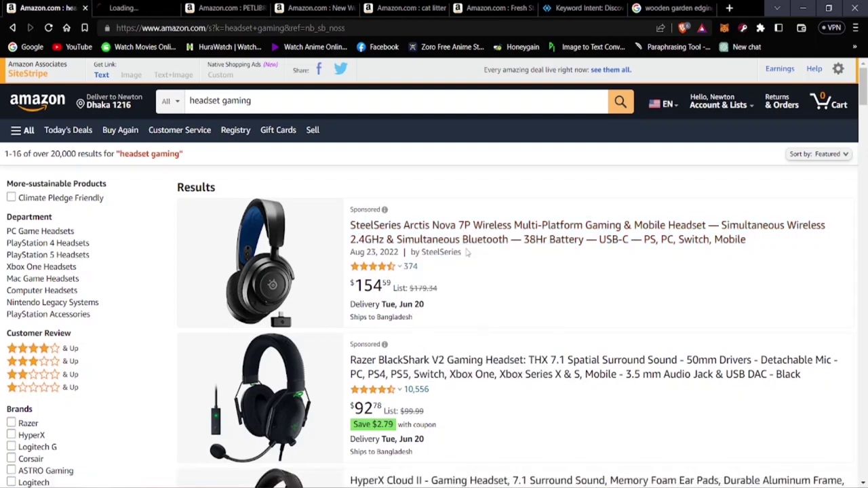
# Close the four leftover cat product and cat litter tabs, and switch to the SteelSeries headset tab.
pyautogui.click(234, 6)
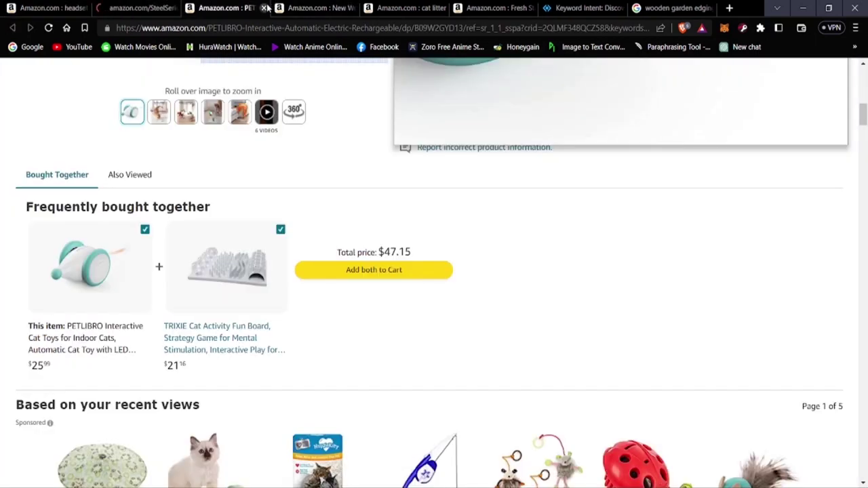
pyautogui.click(265, 7)
pyautogui.click(265, 8)
pyautogui.click(265, 8)
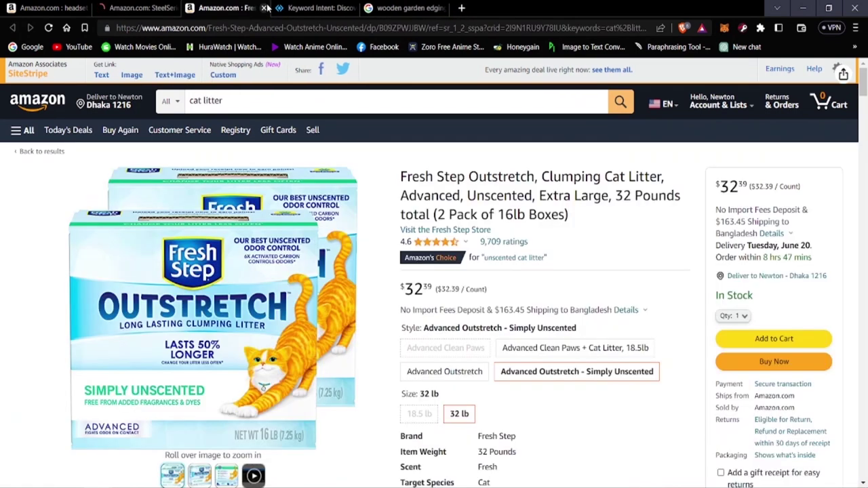
pyautogui.click(264, 8)
pyautogui.click(143, 8)
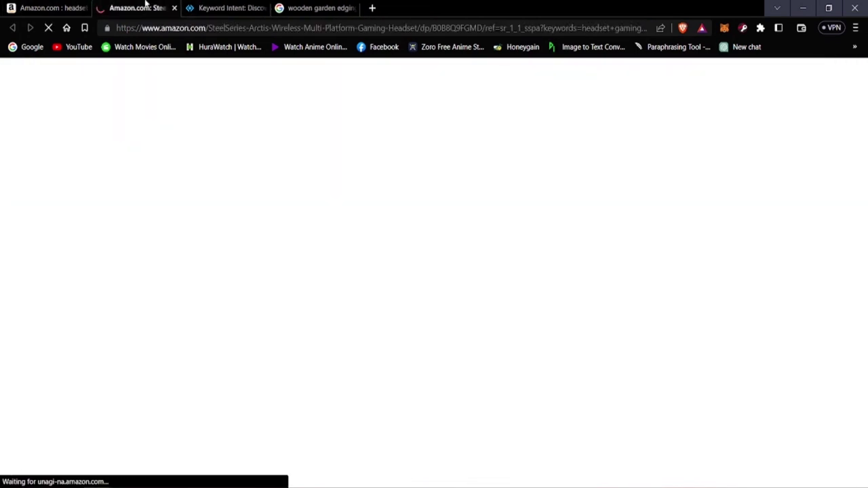
# Replace the wooden garden edging image search with the Google homepage, and return to the SteelSeries headset tab.
pyautogui.click(526, 14)
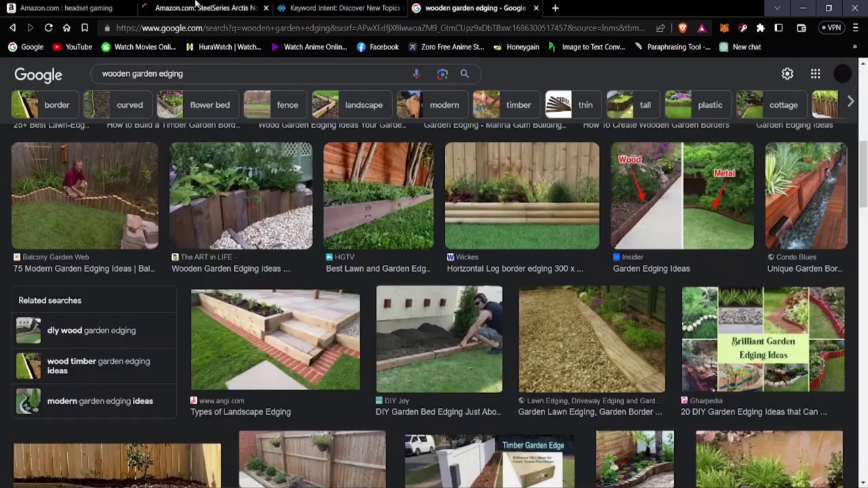
pyautogui.click(35, 47)
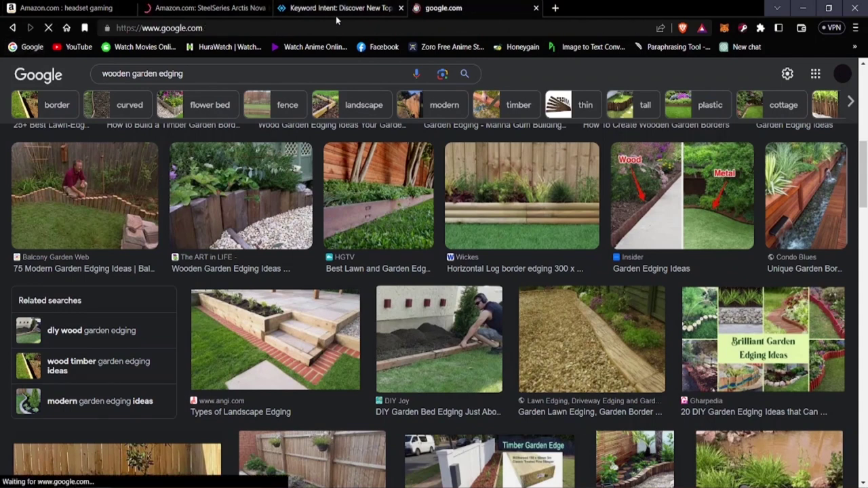
pyautogui.click(232, 6)
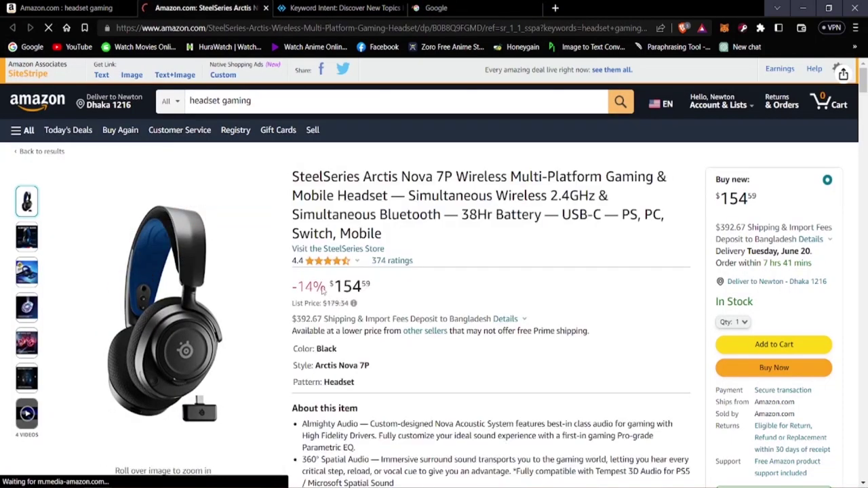
# Examine the headset's item description, star rating breakdown, customer images and top reviews from the United States.
pyautogui.scroll(-3, 323, 290)
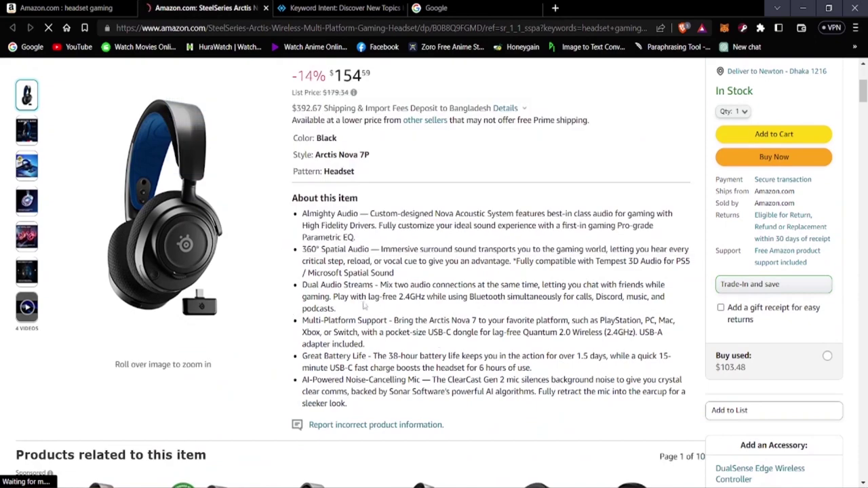
pyautogui.scroll(-12, 363, 306)
pyautogui.scroll(-14, 359, 333)
pyautogui.scroll(-15, 358, 335)
pyautogui.scroll(-12, 359, 333)
pyautogui.scroll(3, 359, 334)
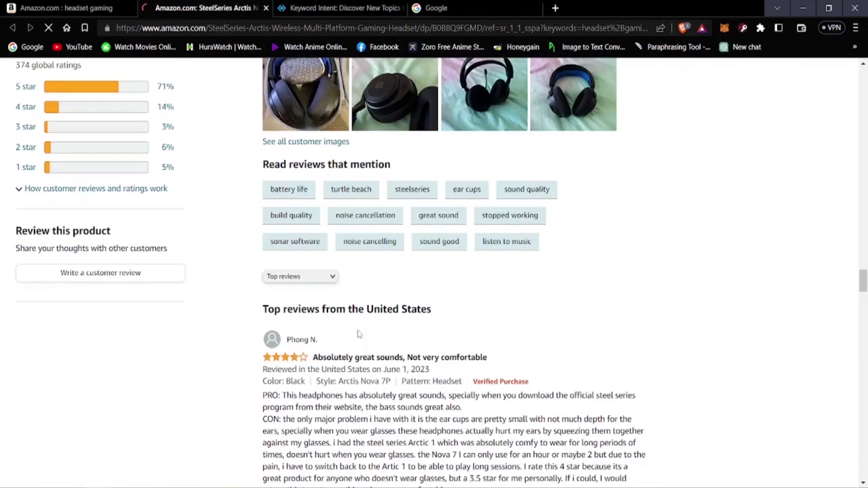
pyautogui.scroll(2, 245, 336)
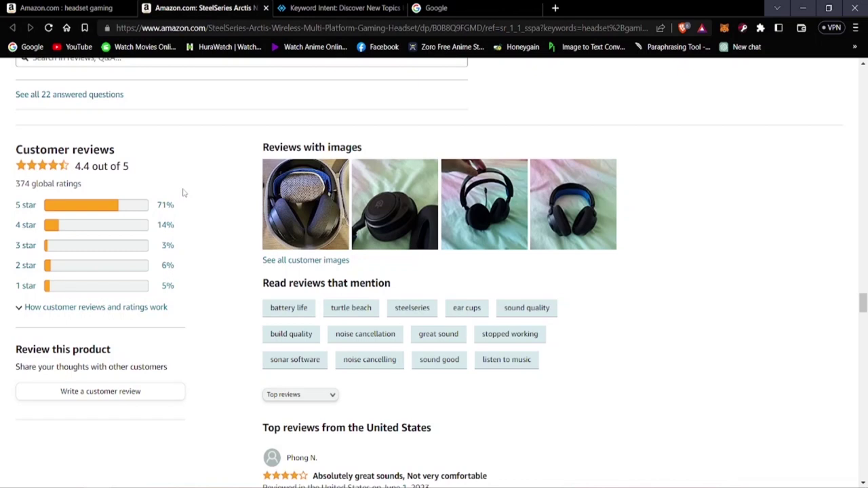
pyautogui.scroll(2, 408, 278)
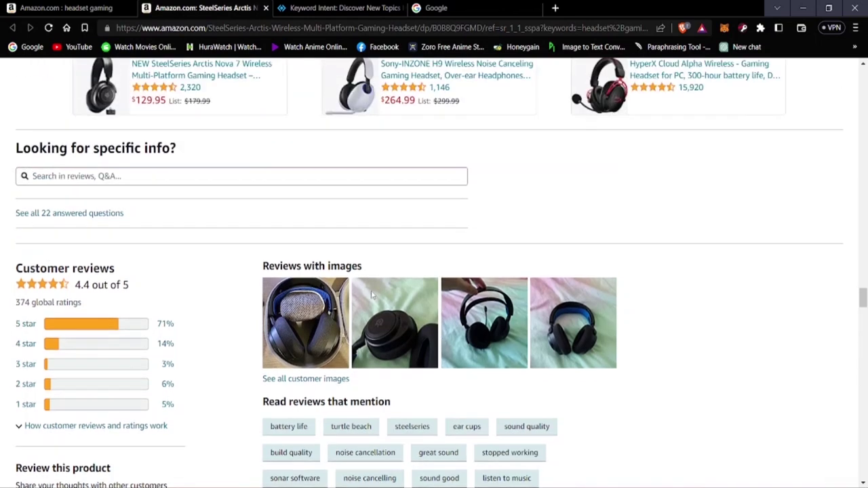
pyautogui.scroll(-5, 320, 303)
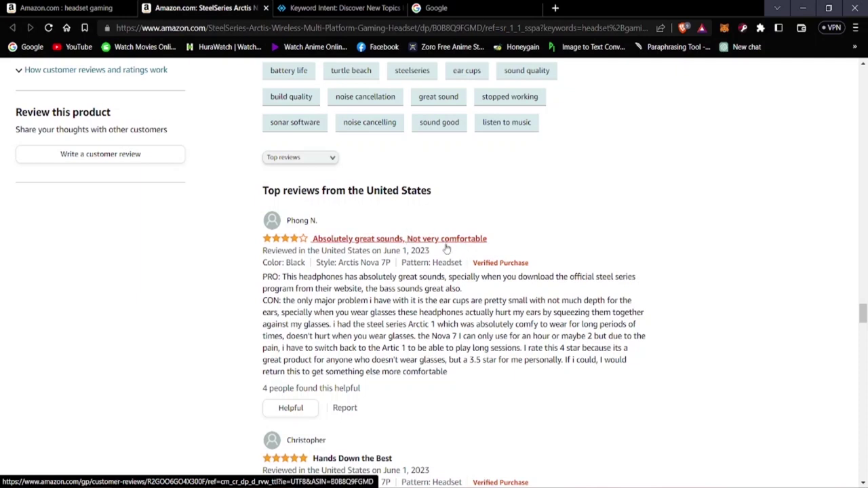
pyautogui.scroll(-3, 446, 250)
# Look over the headset's manufacturer feature sections, related products and the items customers buy after viewing it.
pyautogui.scroll(8, 344, 277)
pyautogui.scroll(15, 344, 277)
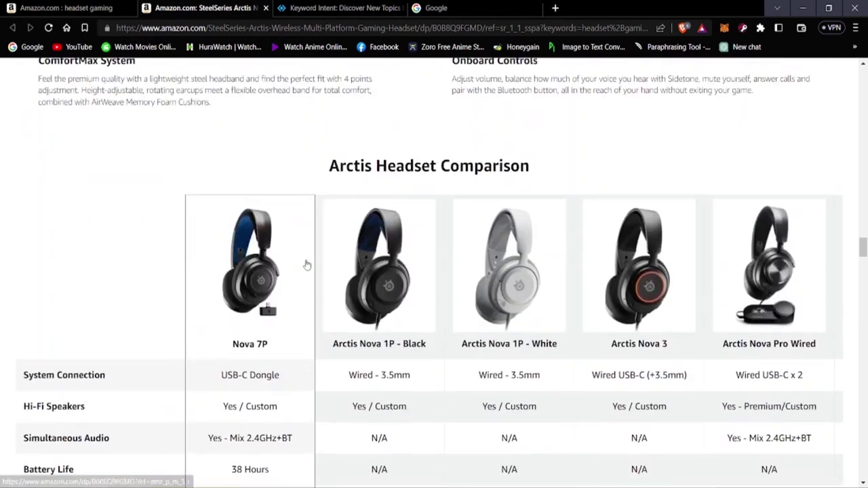
pyautogui.scroll(4, 306, 266)
pyautogui.scroll(12, 633, 302)
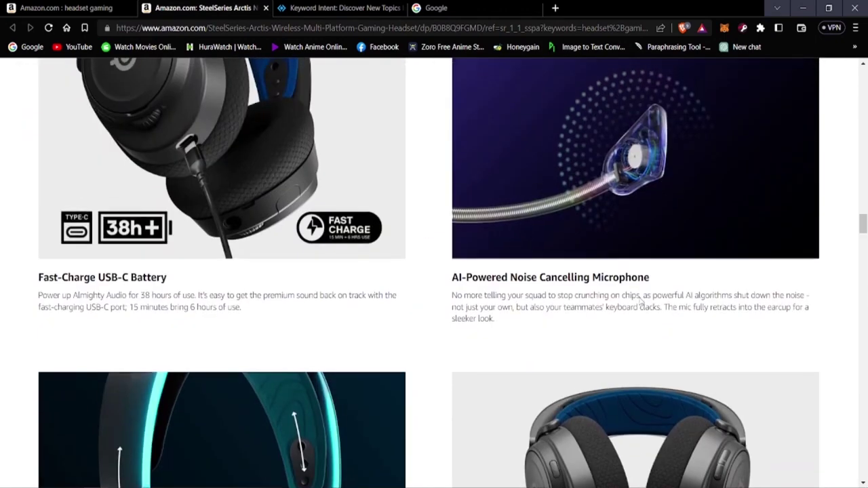
pyautogui.scroll(15, 633, 302)
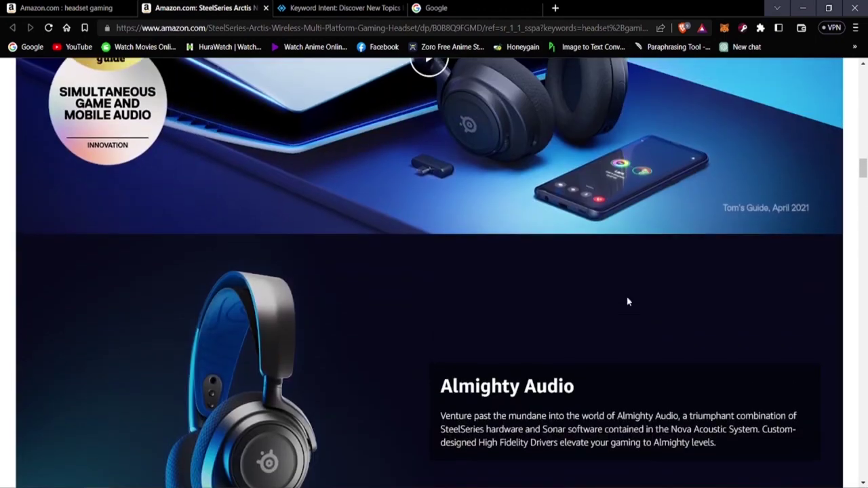
pyautogui.scroll(15, 627, 302)
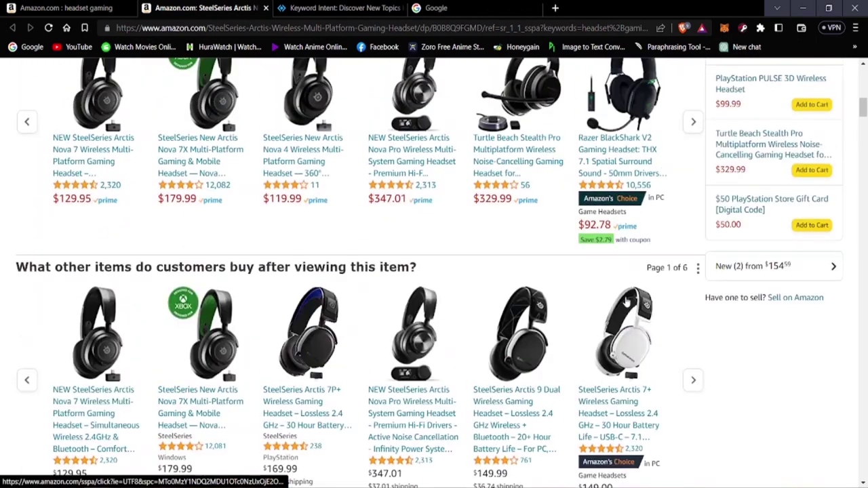
pyautogui.scroll(3, 626, 301)
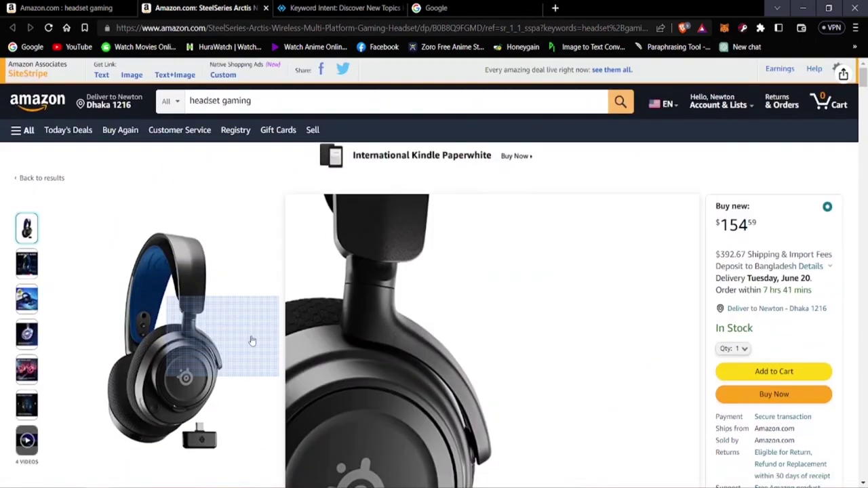
pyautogui.scroll(-8, 346, 312)
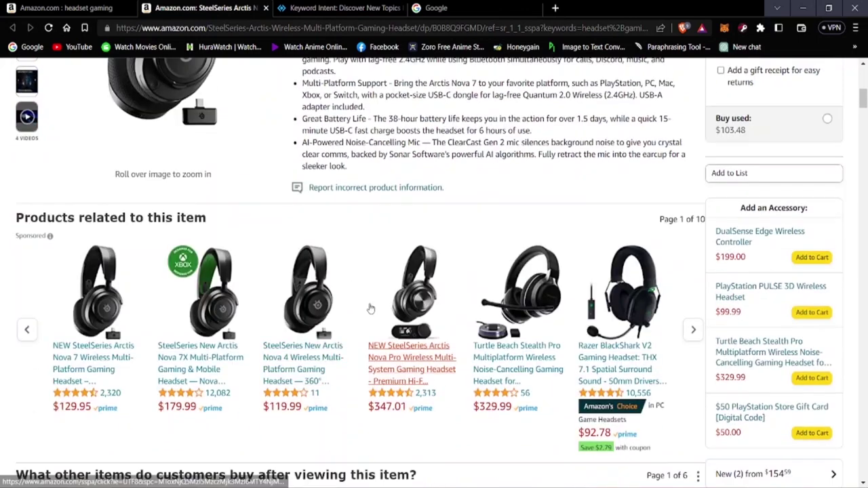
pyautogui.scroll(-8, 370, 309)
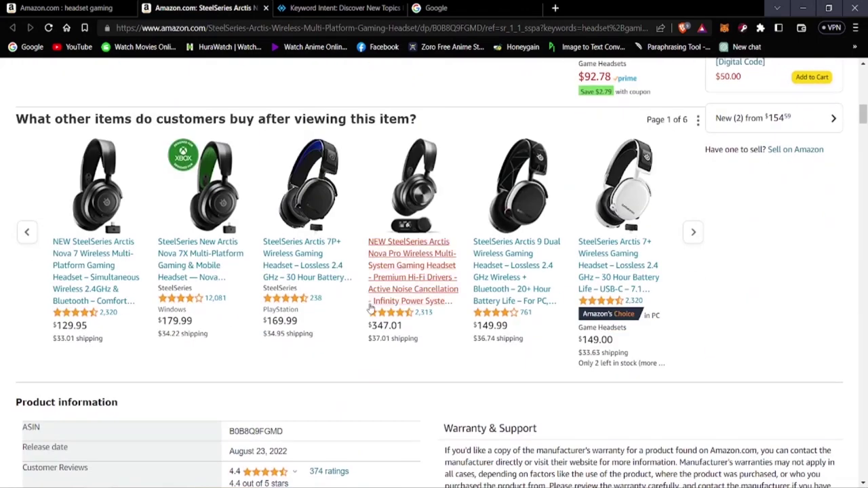
pyautogui.scroll(-5, 370, 308)
pyautogui.scroll(3, 371, 309)
pyautogui.scroll(15, 370, 309)
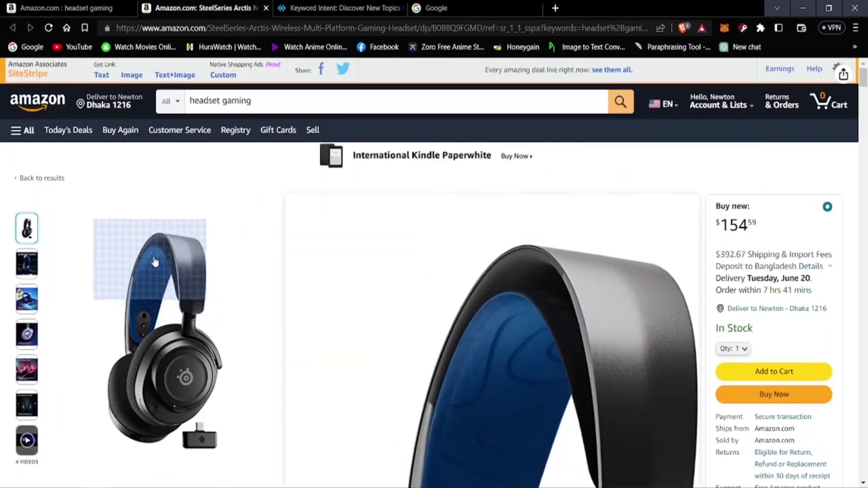
# Read through the headset's About this item points, product information, product description and illustrated feature sections.
pyautogui.scroll(-3, 352, 378)
pyautogui.scroll(-6, 352, 377)
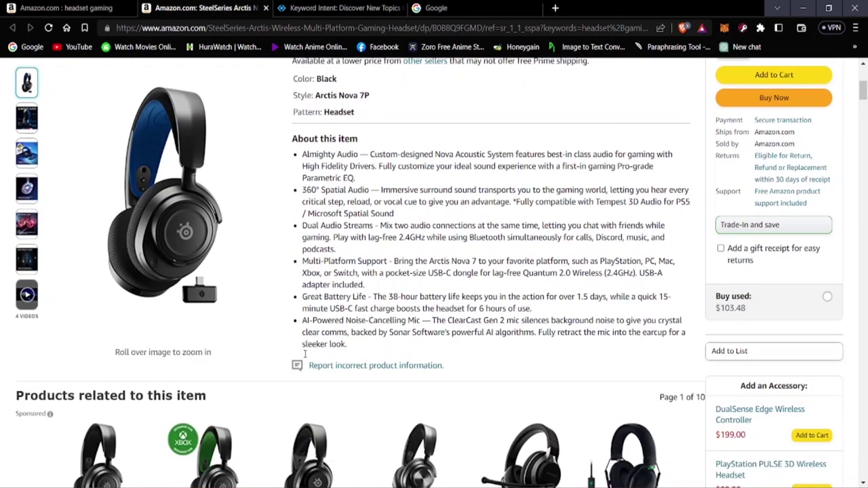
pyautogui.scroll(2, 326, 366)
pyautogui.scroll(-5, 295, 358)
pyautogui.scroll(-20, 294, 358)
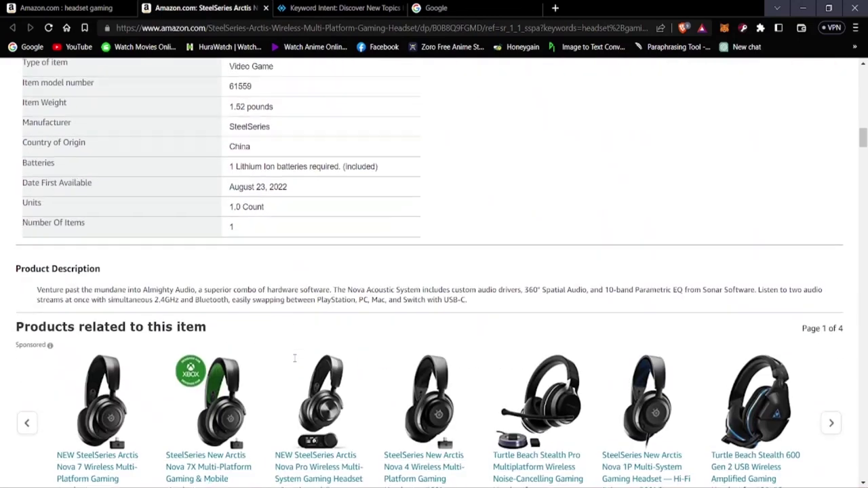
pyautogui.scroll(-7, 294, 363)
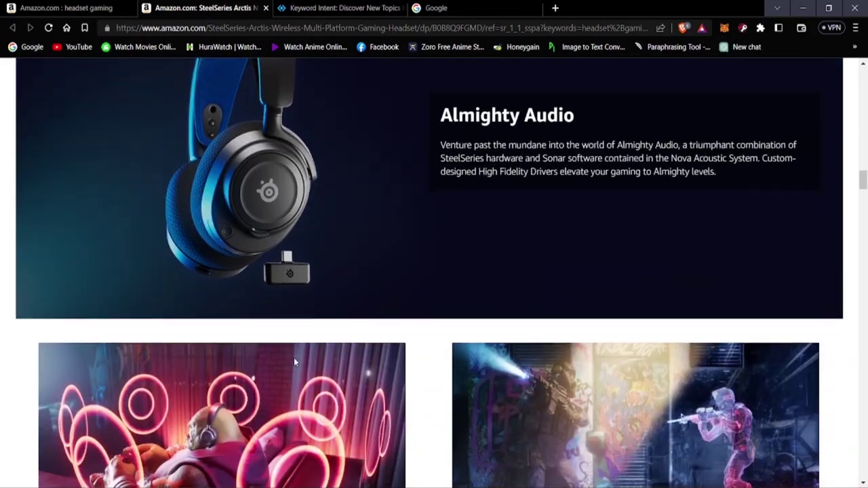
pyautogui.scroll(-5, 293, 363)
pyautogui.scroll(-11, 294, 362)
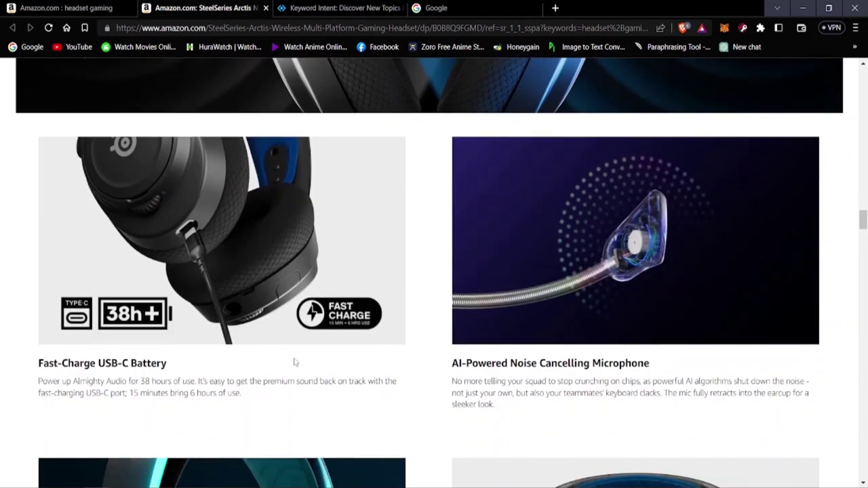
pyautogui.scroll(-8, 295, 363)
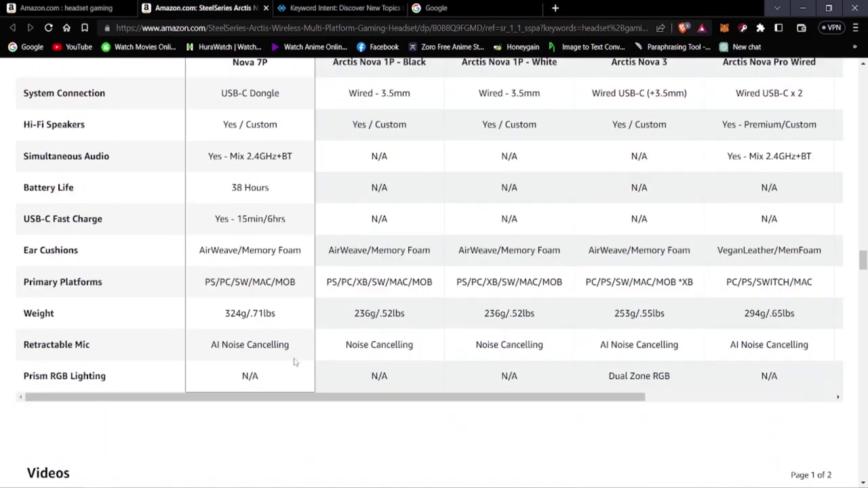
# Examine the Arctis headset comparison table, and review the feature images, product information and main listing details again.
pyautogui.scroll(6, 295, 363)
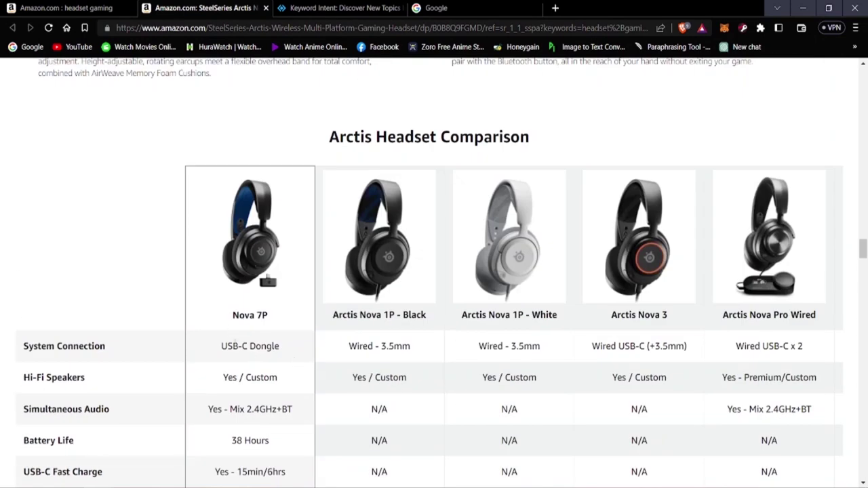
pyautogui.scroll(-3, 251, 331)
pyautogui.scroll(3, 251, 330)
pyautogui.scroll(12, 251, 330)
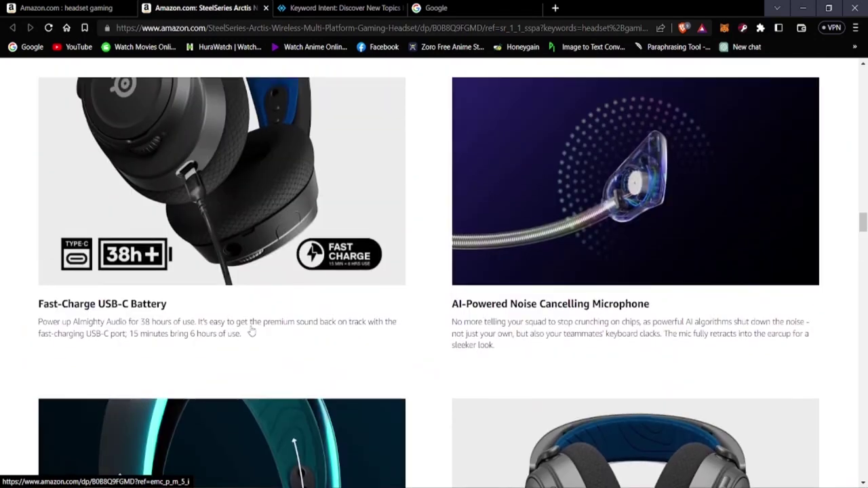
pyautogui.scroll(10, 251, 330)
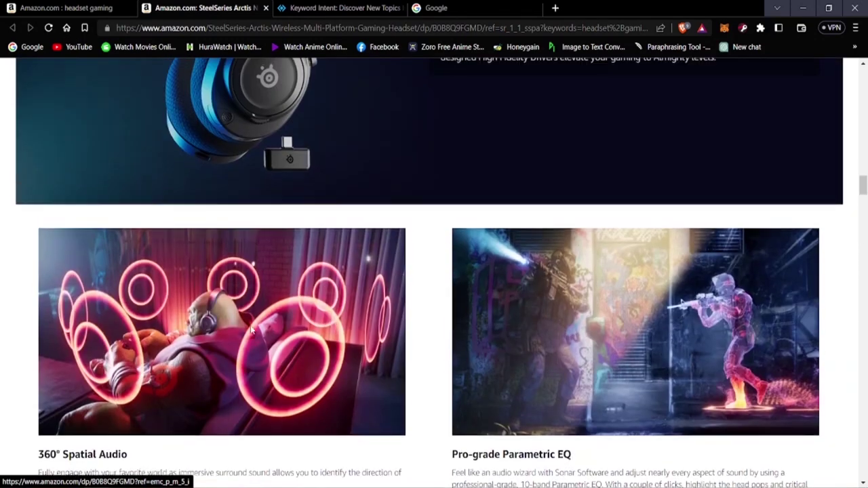
pyautogui.scroll(15, 251, 330)
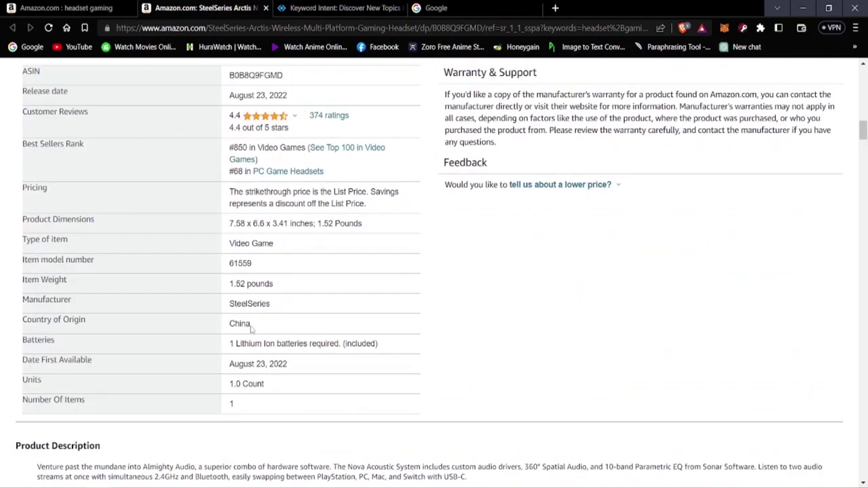
pyautogui.scroll(15, 243, 320)
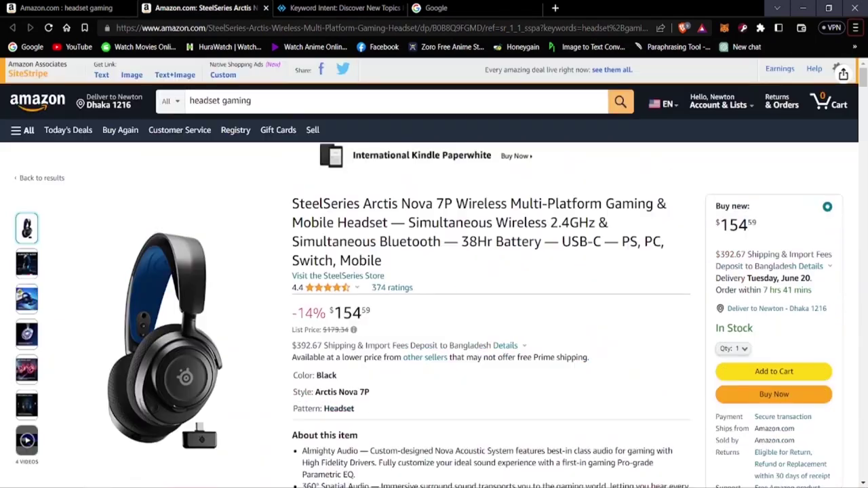
pyautogui.scroll(-4, 287, 300)
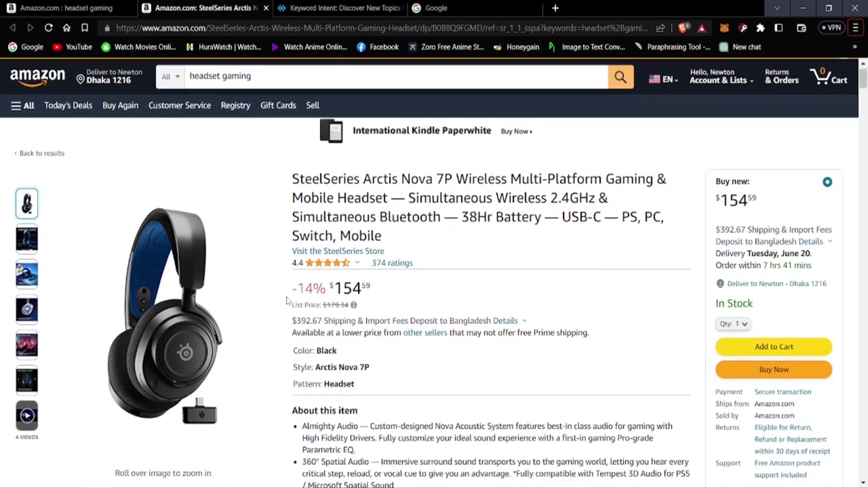
pyautogui.scroll(4, 202, 323)
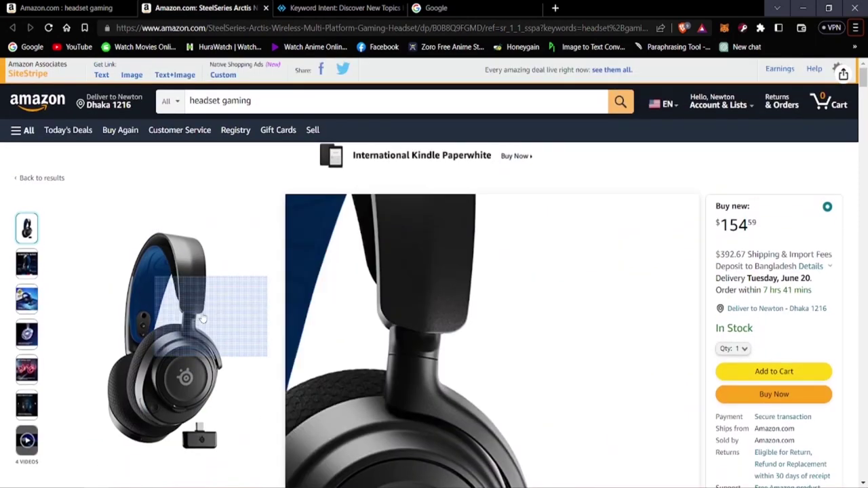
# Generate the SiteStripe affiliate text link for the headset page, and dismiss it.
pyautogui.click(102, 76)
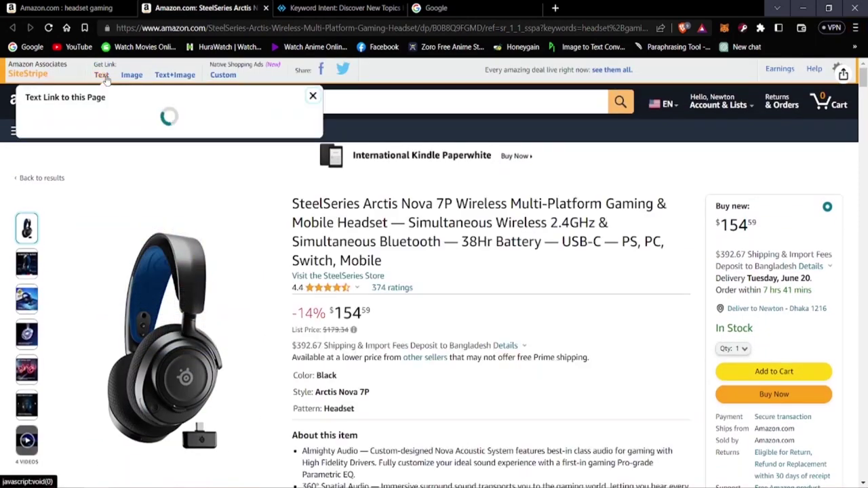
pyautogui.click(312, 96)
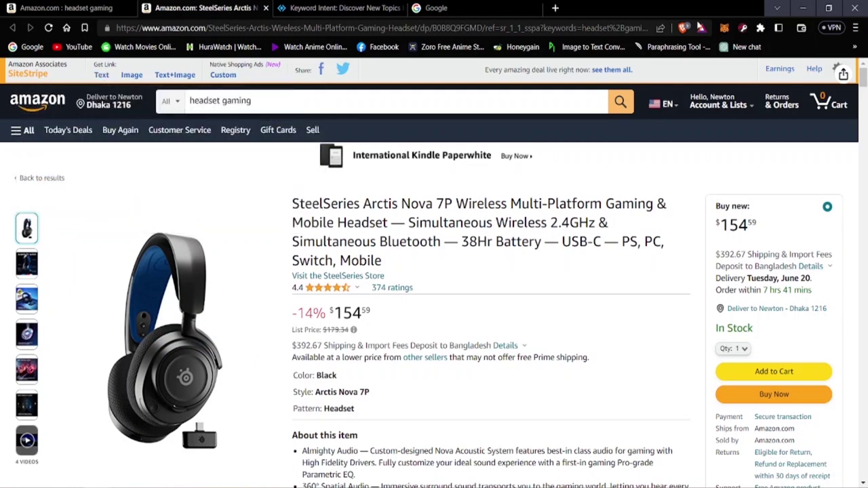
# Search for Blogger in a new browser tab and open the blog's posts list on blogger.com.
pyautogui.click(556, 8)
pyautogui.write('bl')
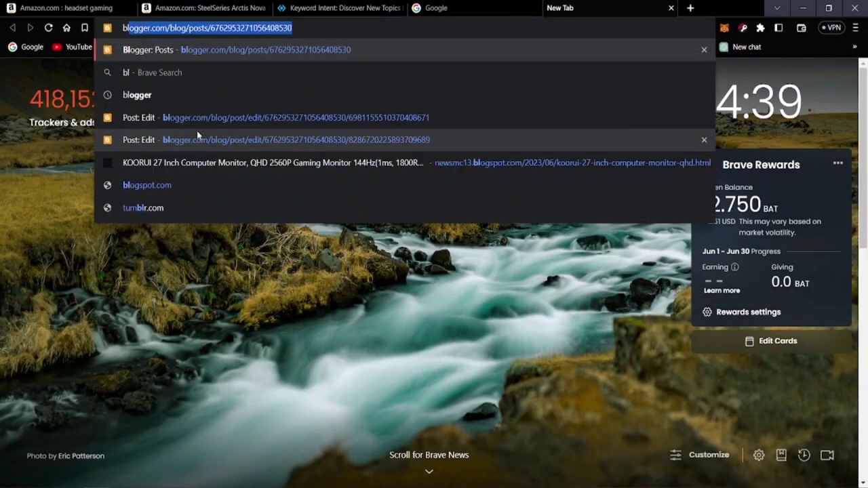
pyautogui.write('oggerr')
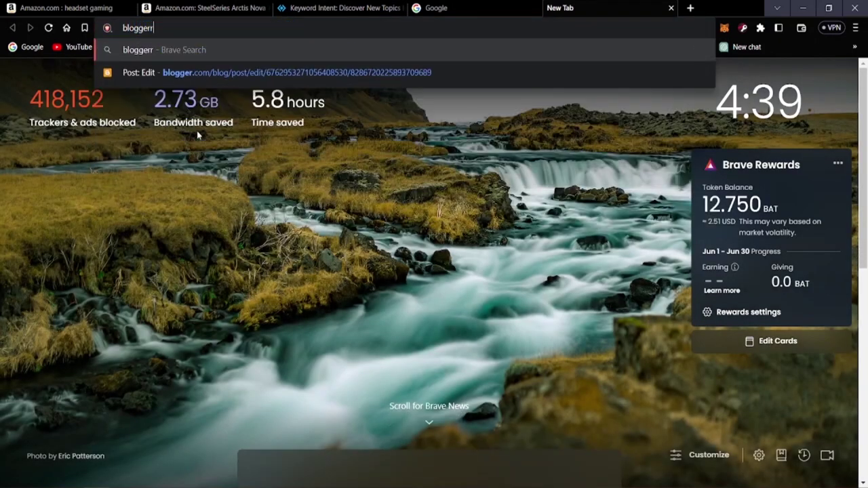
pyautogui.press('Return')
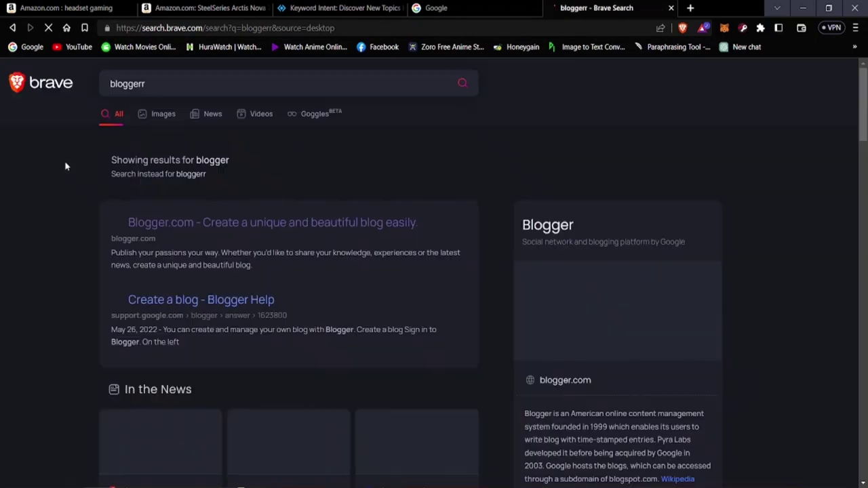
pyautogui.click(140, 226)
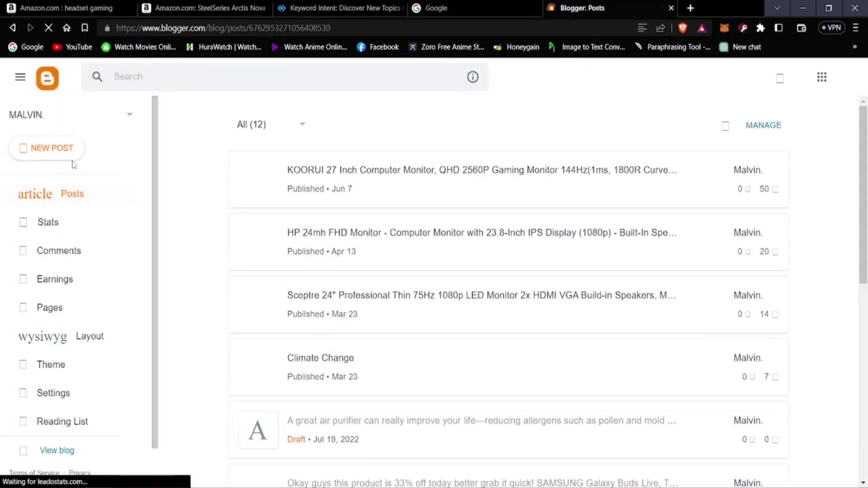
pyautogui.click(295, 199)
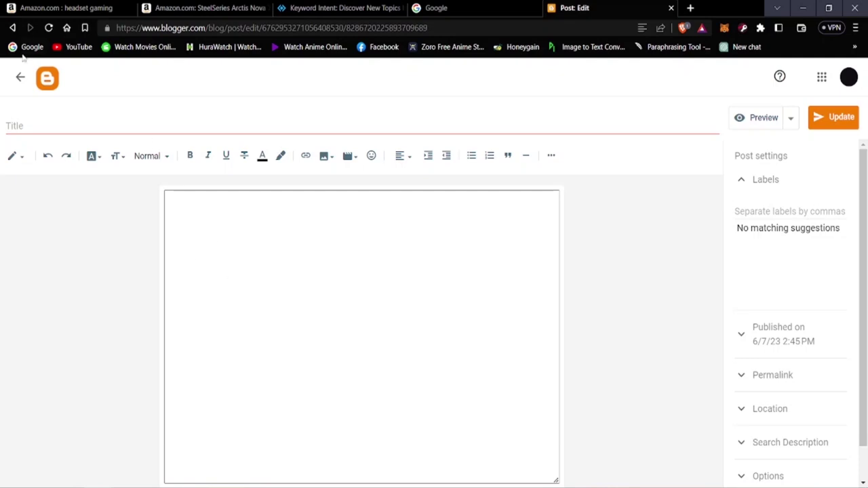
pyautogui.click(21, 77)
# View the live blog in a new tab and open its KOORUI 27 Inch Computer Monitor post.
pyautogui.scroll(-1, 44, 326)
pyautogui.scroll(-1, 43, 325)
pyautogui.rightClick(58, 412)
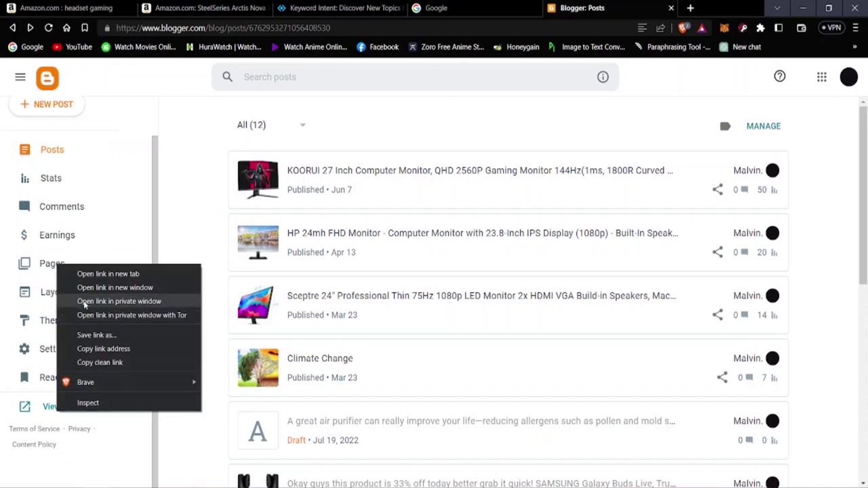
pyautogui.click(80, 274)
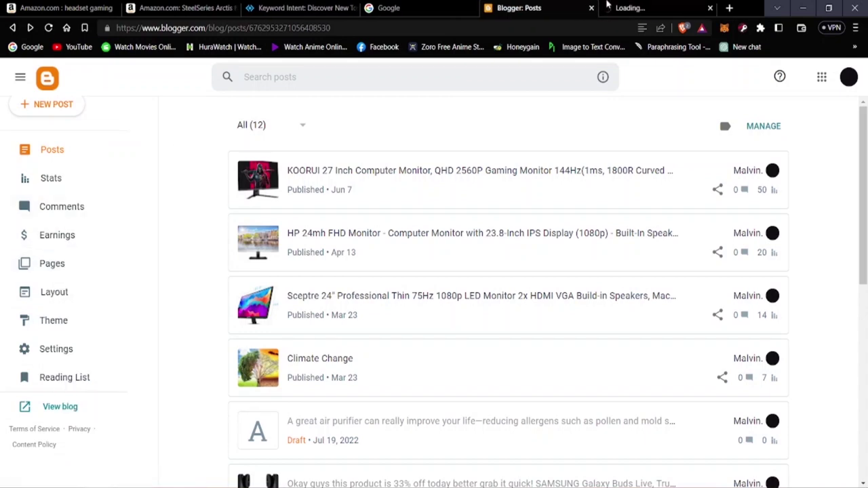
pyautogui.click(630, 7)
pyautogui.scroll(-6, 310, 310)
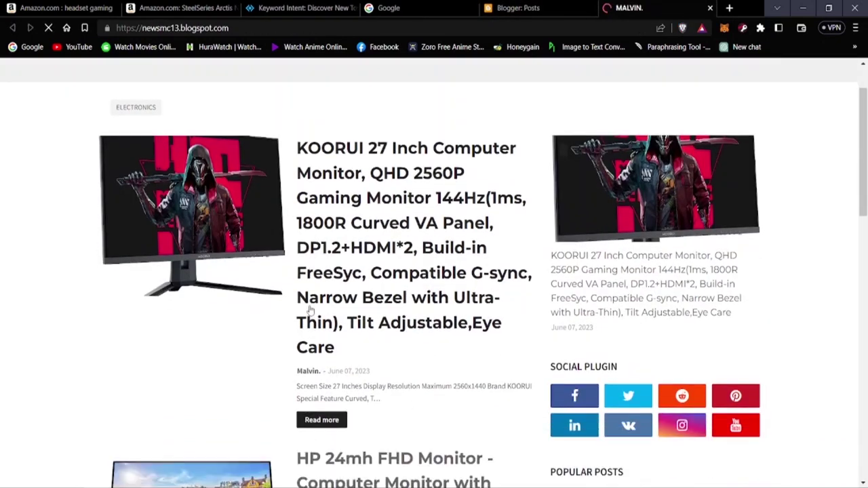
pyautogui.scroll(-4, 310, 309)
pyautogui.scroll(9, 310, 306)
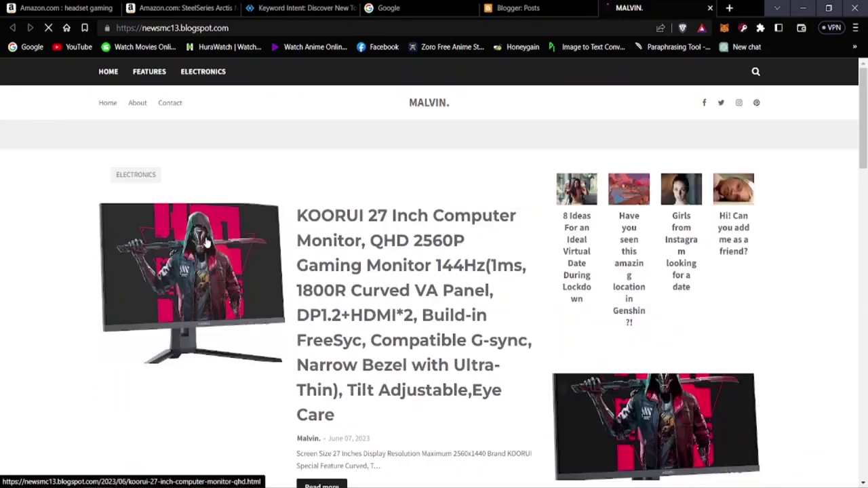
pyautogui.click(169, 230)
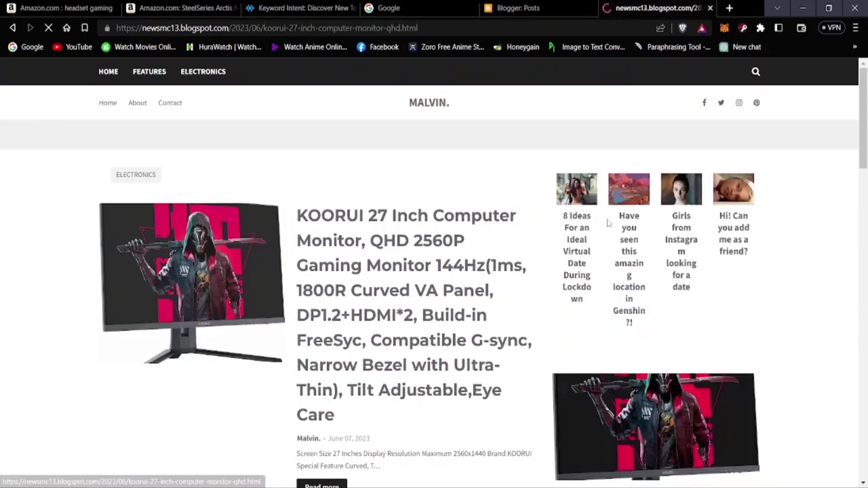
# Look through the monitor post's product images, About this item points, comparison table, order link and customer reviews.
pyautogui.scroll(-10, 283, 322)
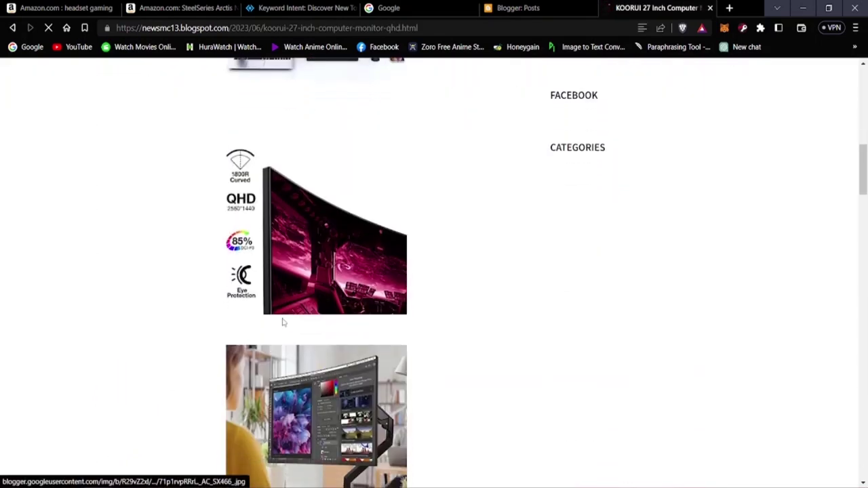
pyautogui.scroll(-10, 283, 323)
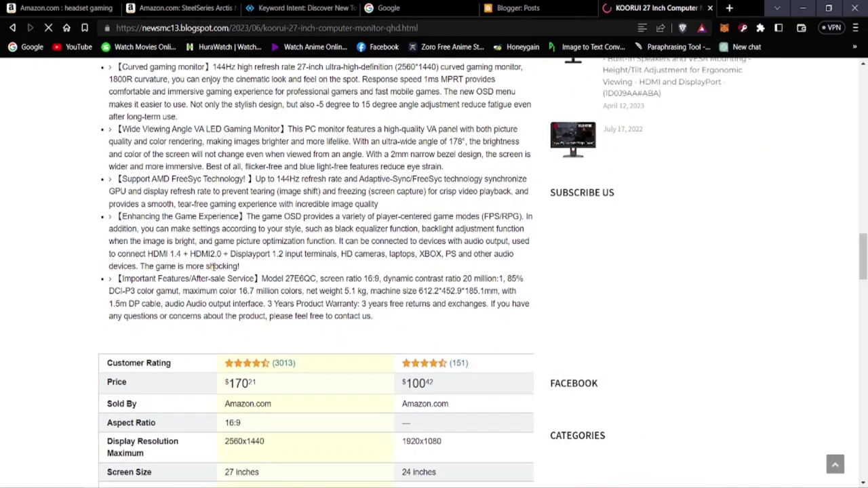
pyautogui.scroll(-4, 298, 359)
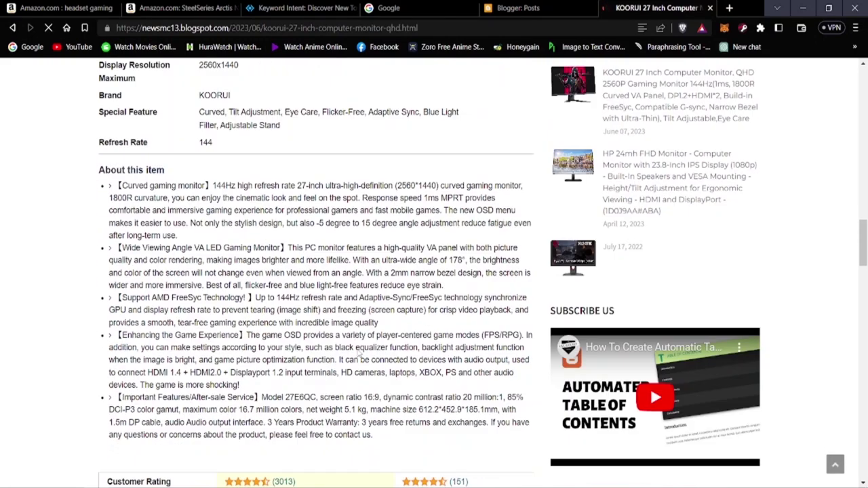
pyautogui.scroll(-8, 308, 351)
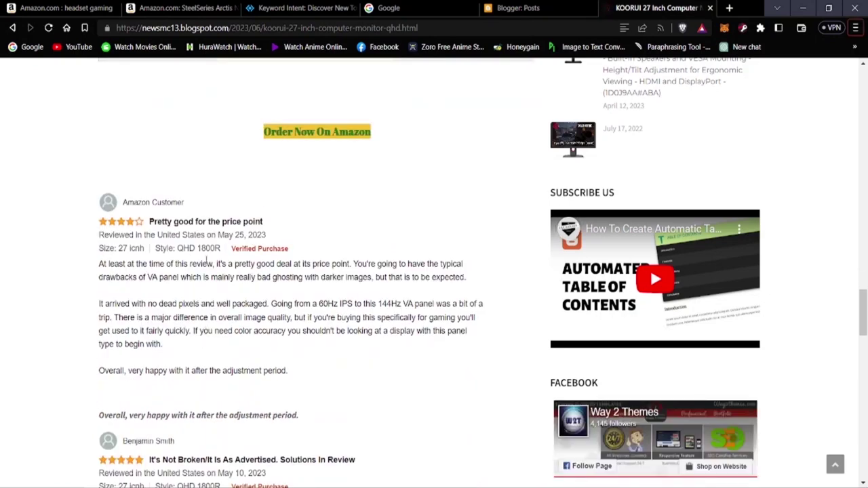
pyautogui.scroll(2, 307, 210)
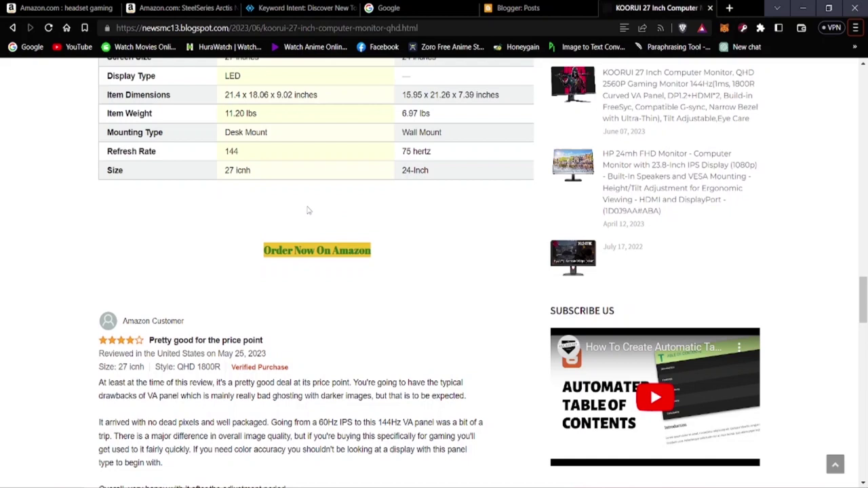
# Follow the post's Order Now On Amazon link and look over the KOORUI monitor's Amazon listing.
pyautogui.click(278, 257)
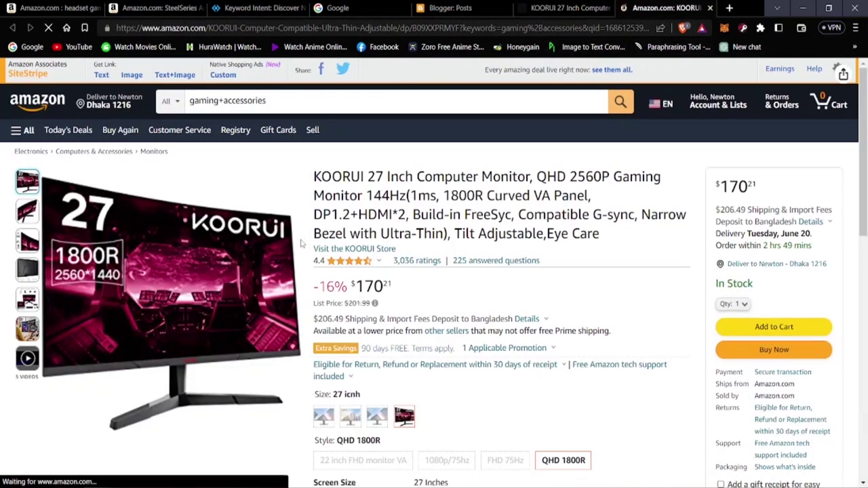
pyautogui.scroll(-5, 302, 243)
pyautogui.scroll(5, 339, 250)
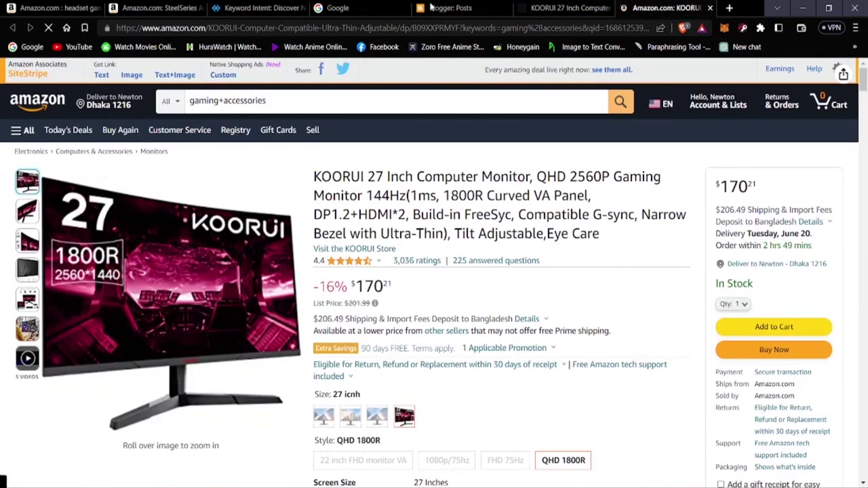
# Return to the KOORUI blog post and review its item points, specifications and product images again.
pyautogui.click(549, 6)
pyautogui.scroll(10, 650, 384)
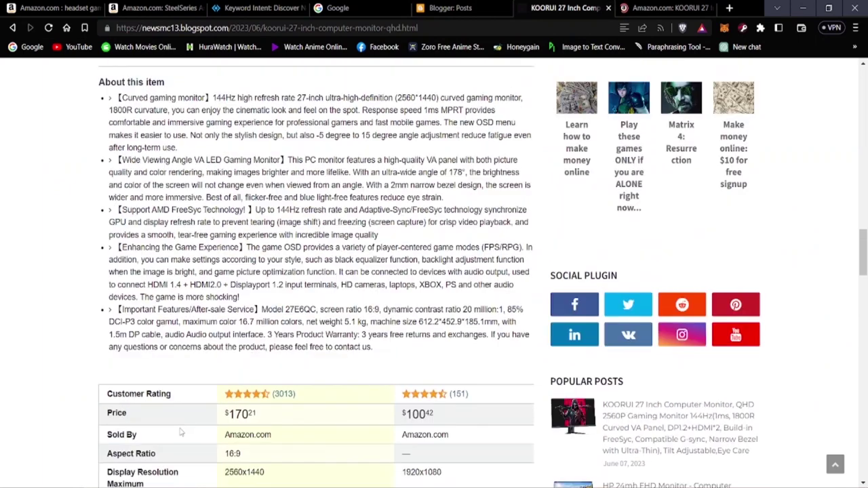
pyautogui.scroll(15, 195, 429)
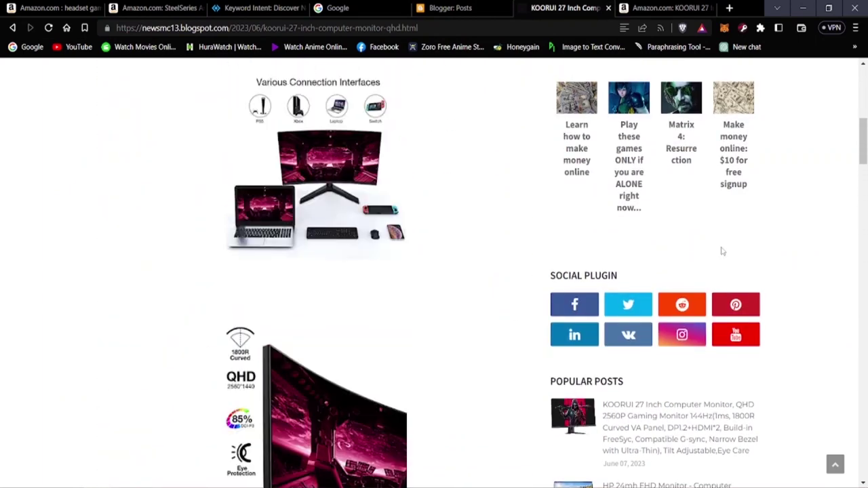
pyautogui.scroll(2, 523, 294)
pyautogui.scroll(-4, 504, 301)
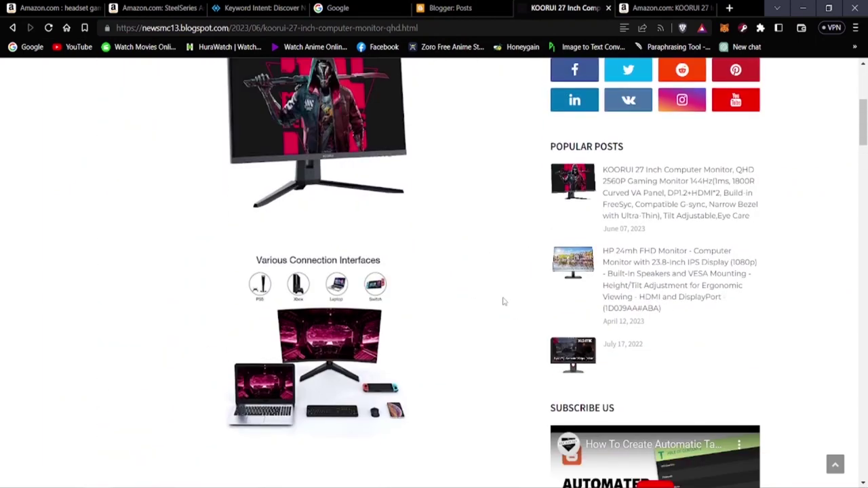
pyautogui.scroll(5, 503, 300)
# Copy the keyword "gaming mouses" from the Keyword Intent results table.
pyautogui.click(238, 6)
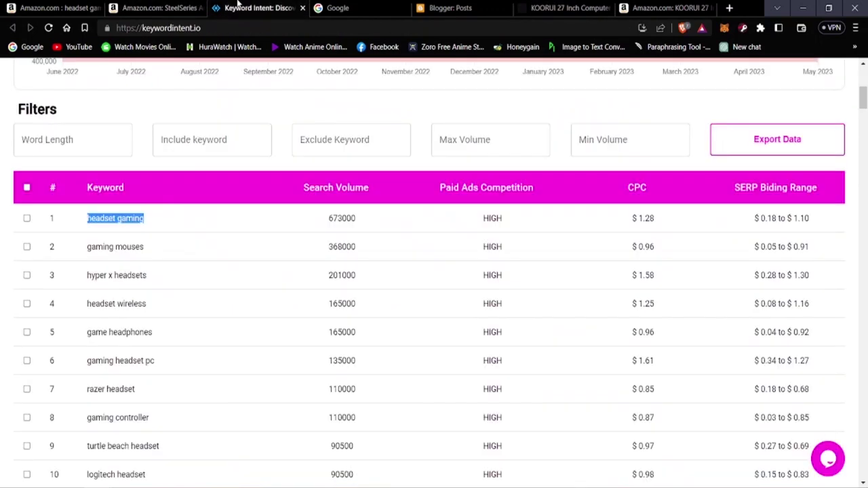
pyautogui.rightClick(144, 251)
pyautogui.click(156, 255)
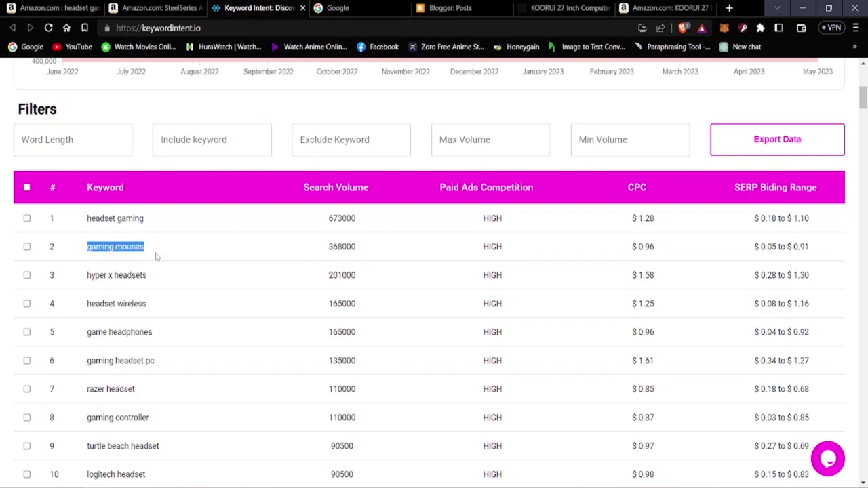
# Replace the "headset gaming" search on Amazon with the copied keyword and search for "gaming mouses".
pyautogui.click(42, 6)
pyautogui.moveTo(251, 100); pyautogui.dragTo(186, 100)
pyautogui.press('BackSpace')
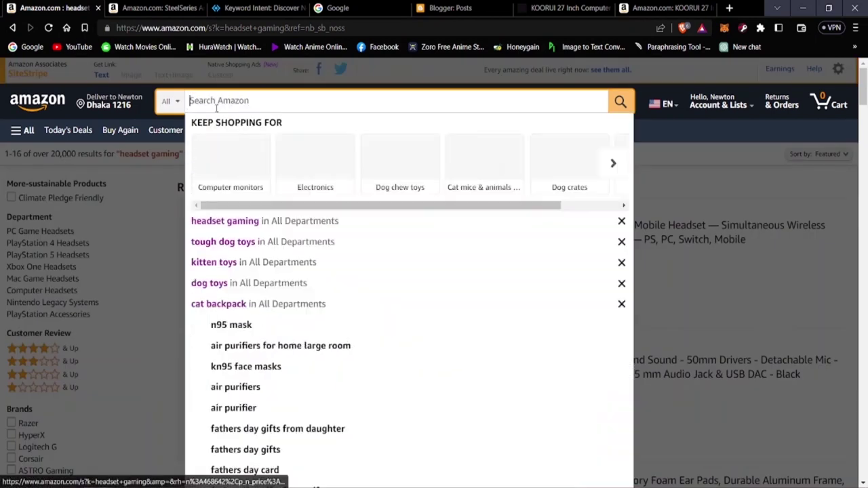
pyautogui.rightClick(214, 103)
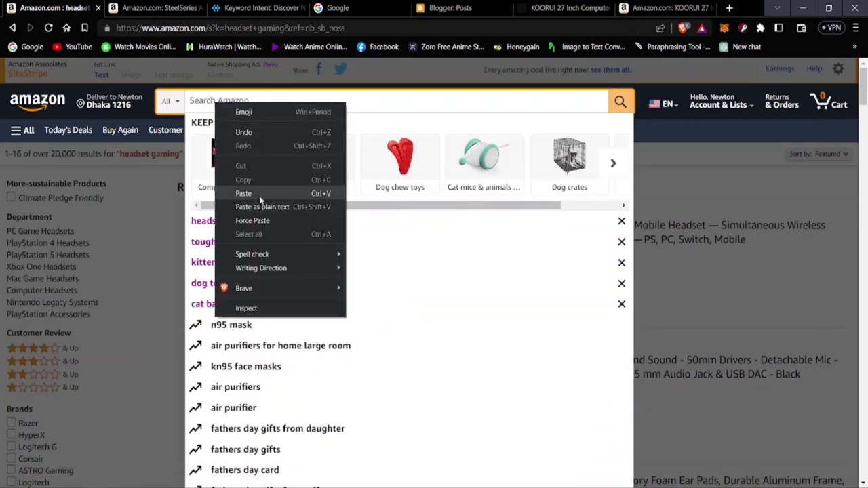
pyautogui.click(258, 195)
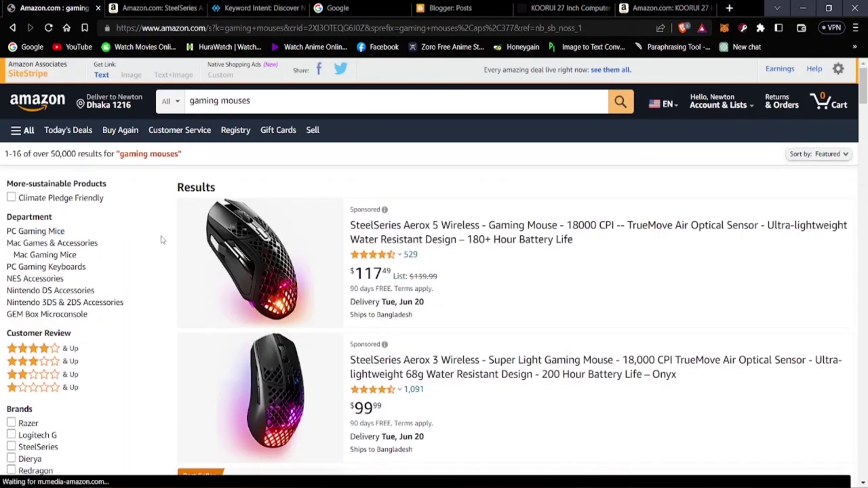
# Browse the gaming mouse search results on Amazon, comparing the listed products, prices and ratings.
pyautogui.scroll(-4, 162, 240)
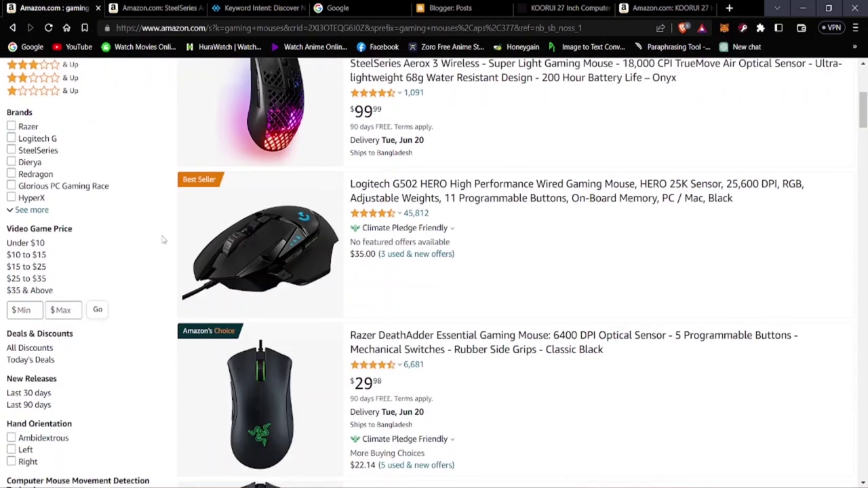
pyautogui.scroll(-1, 162, 239)
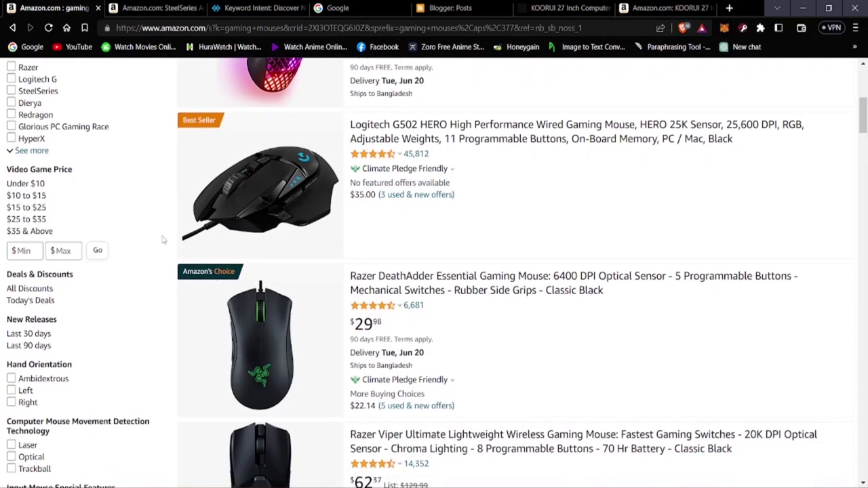
pyautogui.scroll(-6, 162, 239)
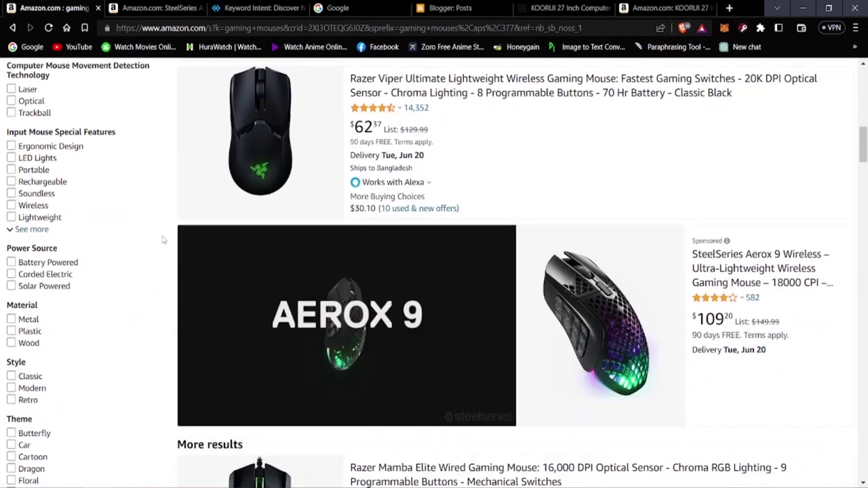
pyautogui.scroll(3, 162, 240)
pyautogui.scroll(-5, 163, 240)
pyautogui.scroll(5, 162, 239)
pyautogui.scroll(1, 162, 240)
pyautogui.scroll(-7, 162, 240)
pyautogui.scroll(-9, 162, 239)
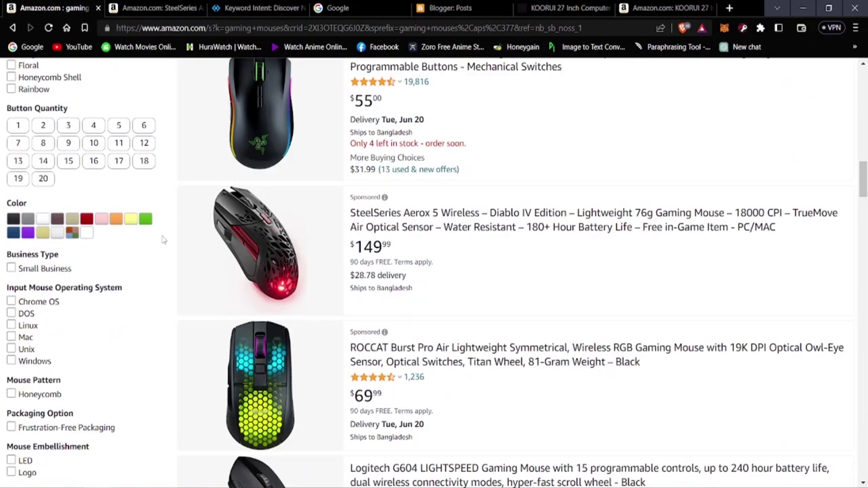
pyautogui.scroll(-10, 163, 240)
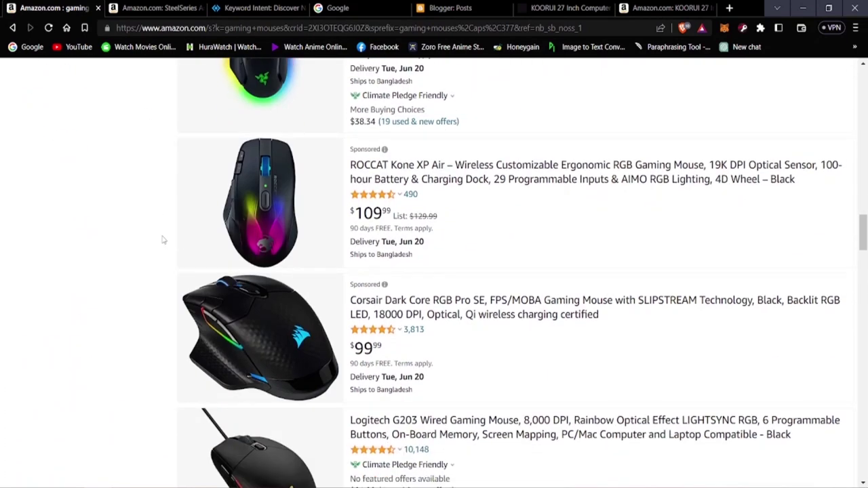
pyautogui.scroll(1, 162, 240)
pyautogui.scroll(18, 162, 239)
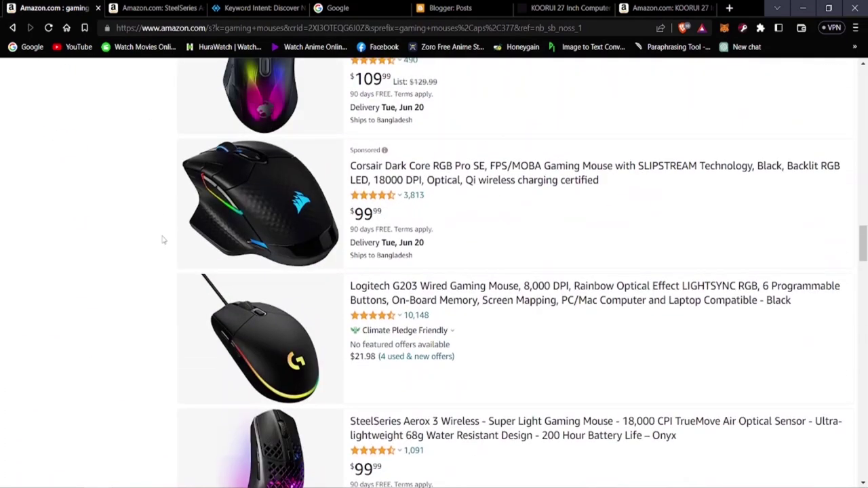
pyautogui.scroll(1, 162, 240)
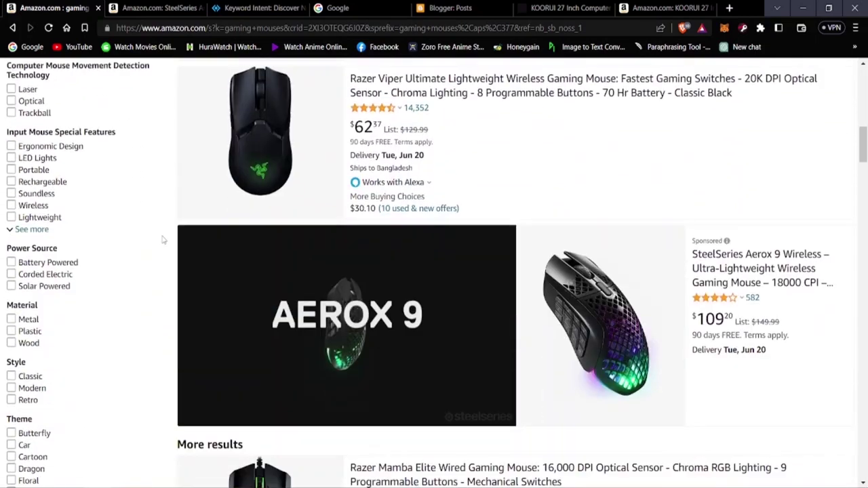
pyautogui.scroll(-4, 163, 239)
pyautogui.scroll(4, 163, 239)
pyautogui.scroll(9, 163, 239)
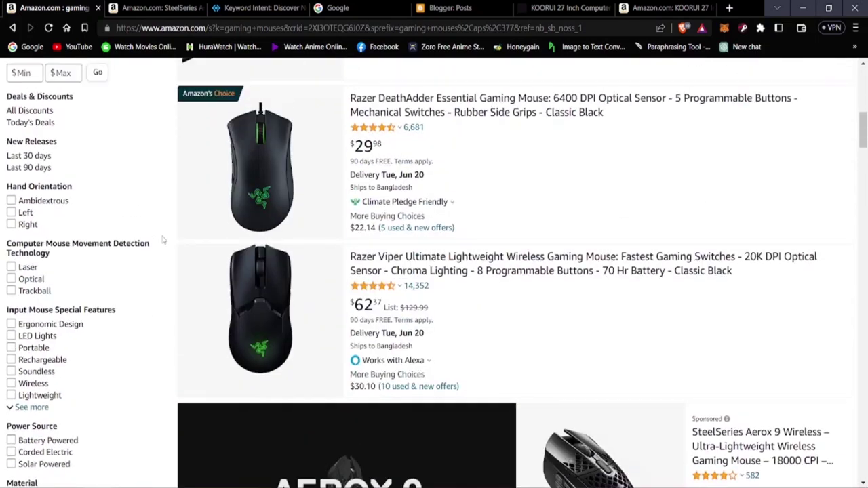
# Find the Razer Viper Ultimate Lightweight Wireless Gaming Mouse in the search results and open its product page in a new tab.
pyautogui.scroll(1, 162, 239)
pyautogui.scroll(-4, 162, 239)
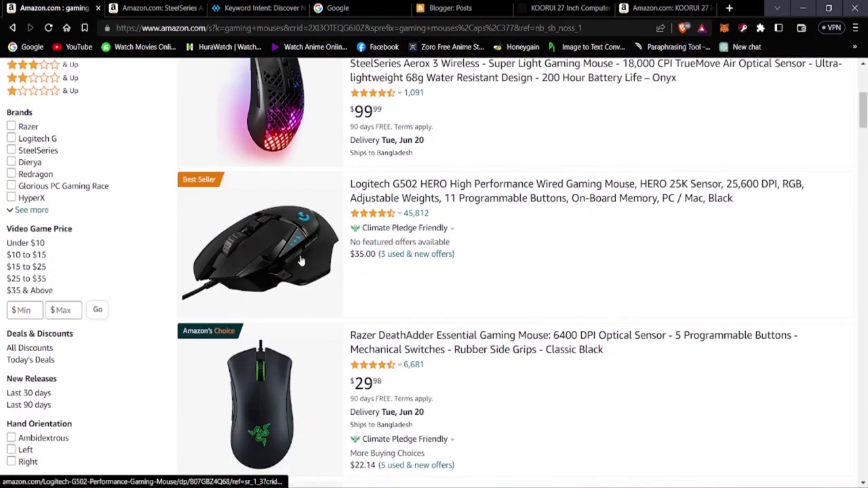
pyautogui.scroll(-2, 296, 261)
pyautogui.scroll(-1, 290, 287)
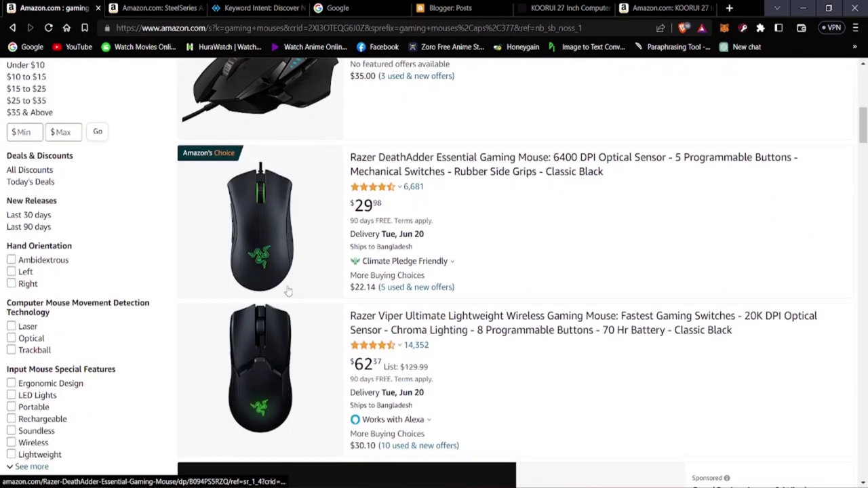
pyautogui.rightClick(262, 377)
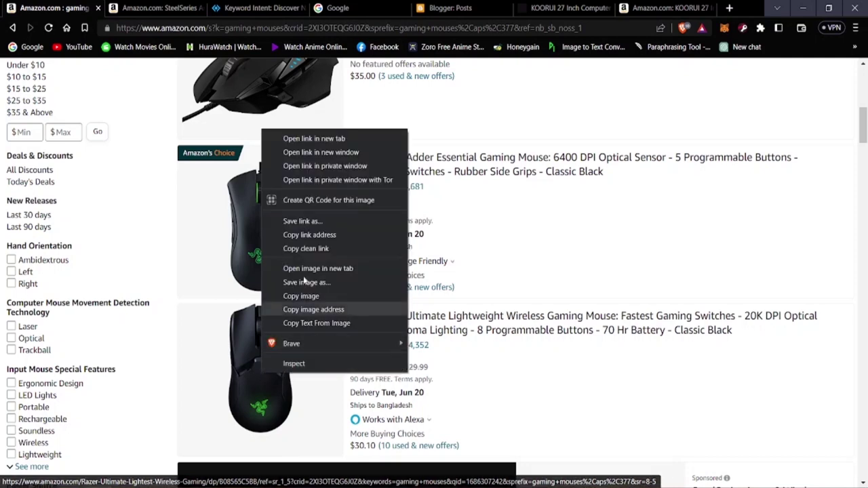
pyautogui.click(173, 322)
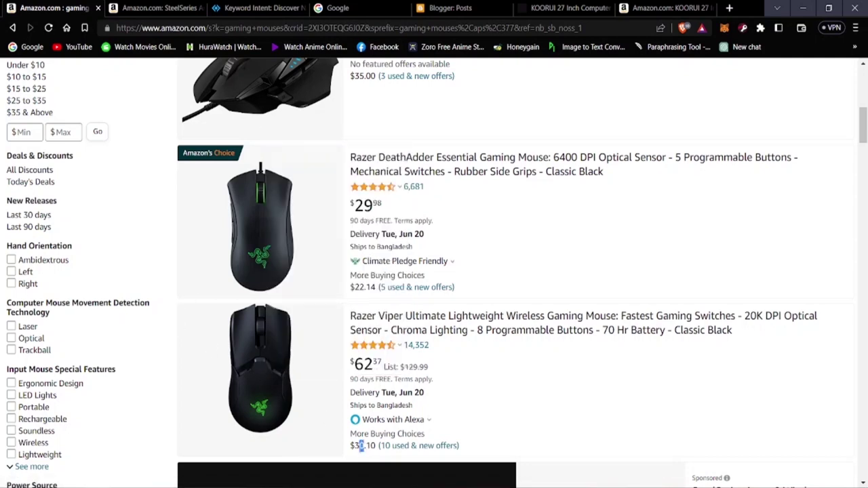
pyautogui.rightClick(273, 359)
pyautogui.click(294, 119)
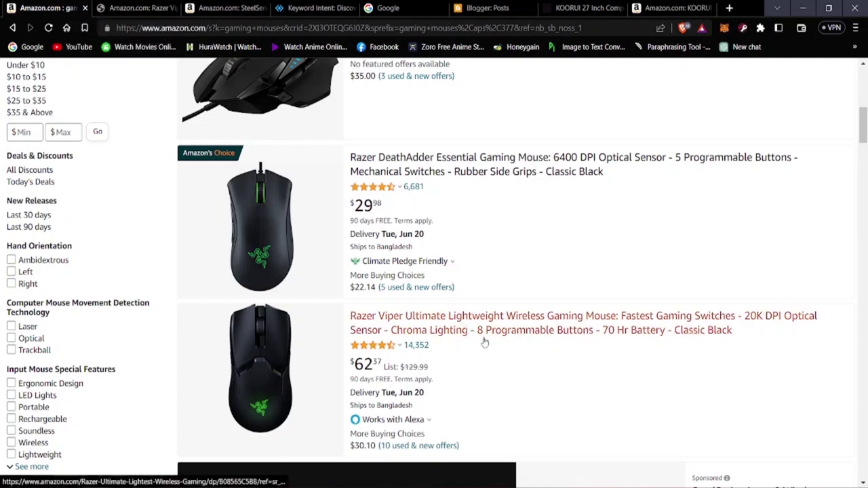
pyautogui.click(136, 8)
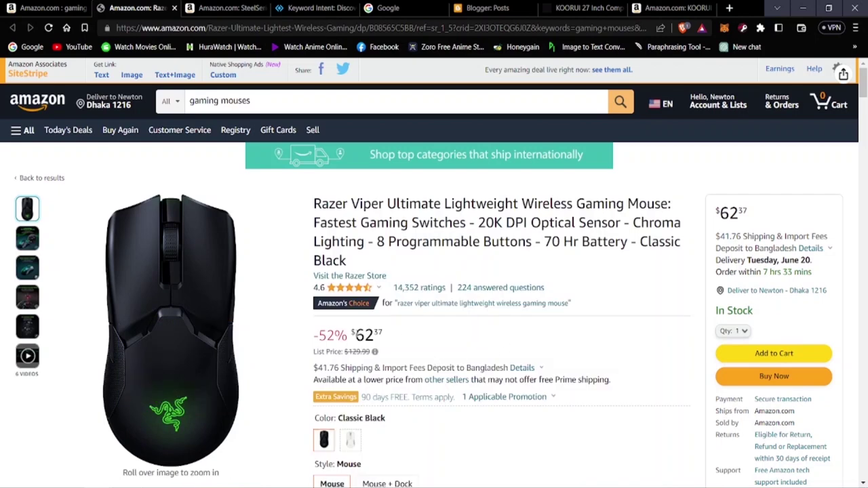
# Look through the Razer Viper Ultimate page, from its feature bullets and similar-item comparison to the technical details, videos and sponsored products.
pyautogui.scroll(-8, 359, 335)
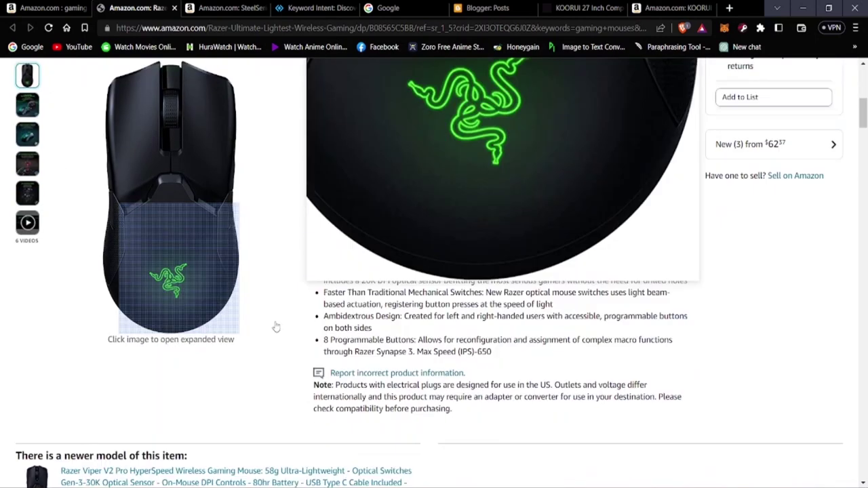
pyautogui.scroll(-12, 365, 392)
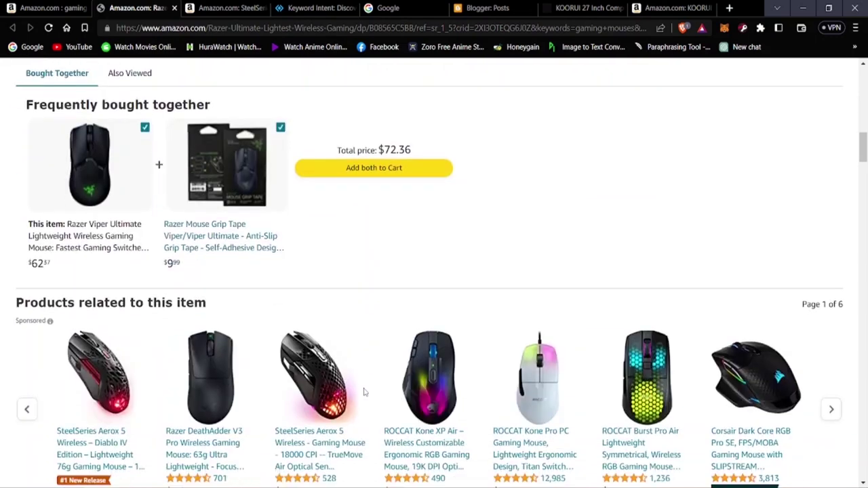
pyautogui.scroll(-10, 363, 390)
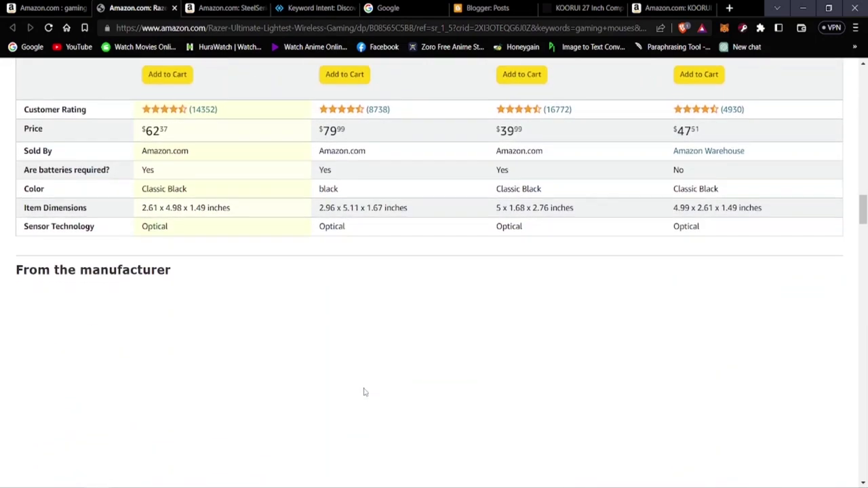
pyautogui.scroll(-8, 356, 389)
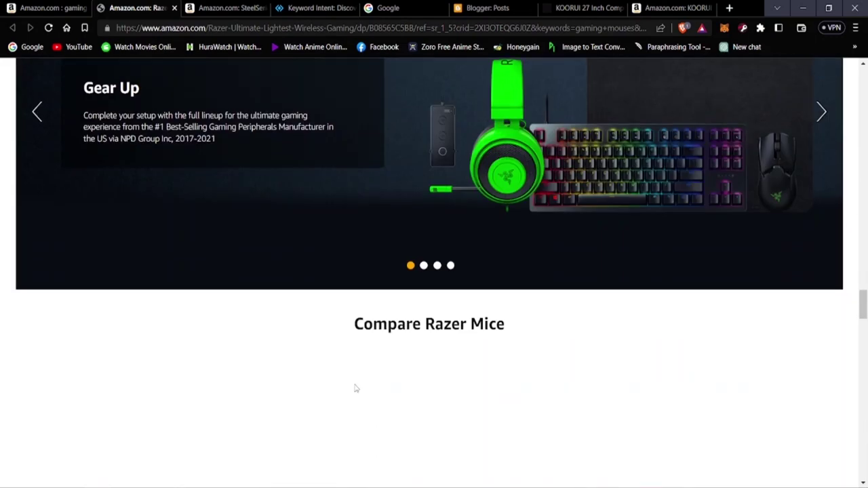
pyautogui.scroll(3, 357, 389)
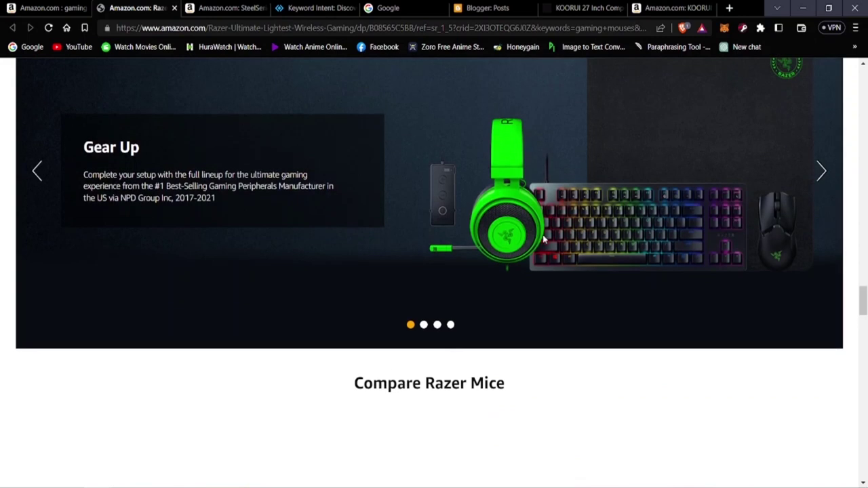
pyautogui.scroll(-15, 502, 324)
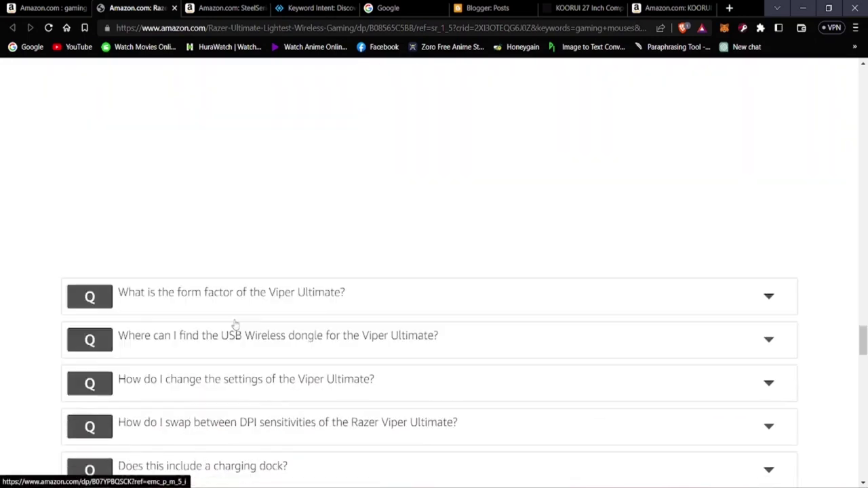
pyautogui.scroll(-20, 238, 300)
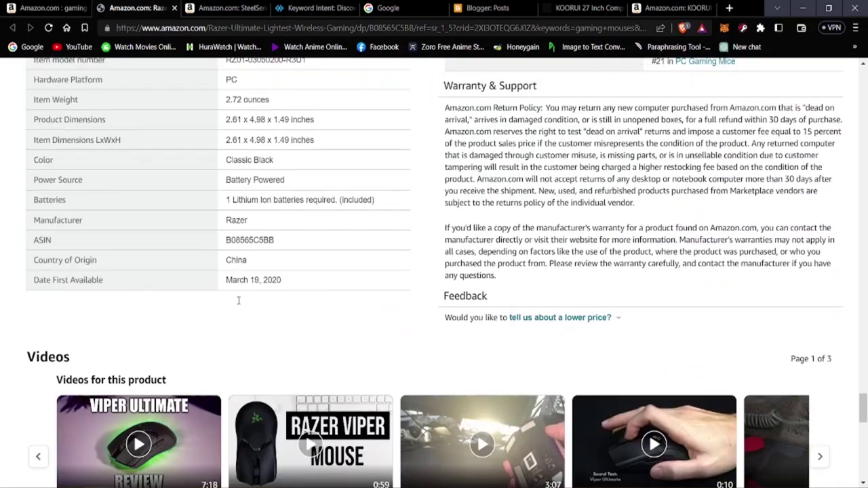
pyautogui.scroll(-4, 238, 306)
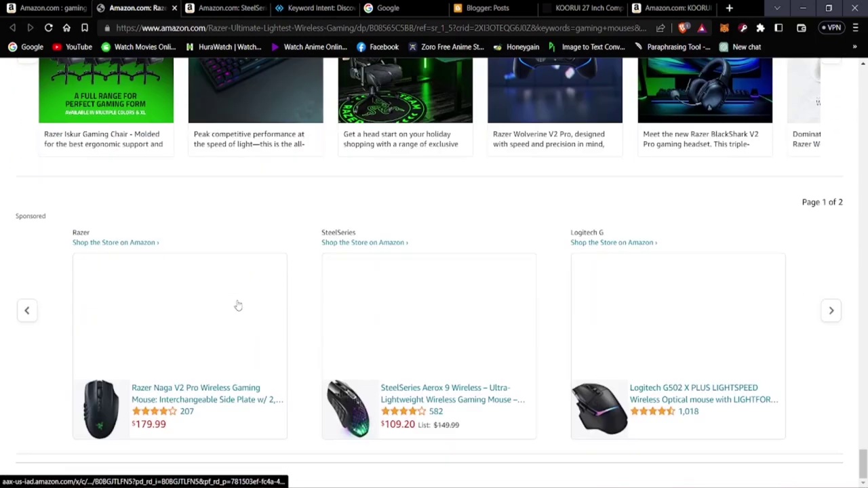
# Recheck the Razer Viper Ultimate's technical details, similar-item comparison, manufacturer images and question list for content usable in a post.
pyautogui.scroll(12, 239, 307)
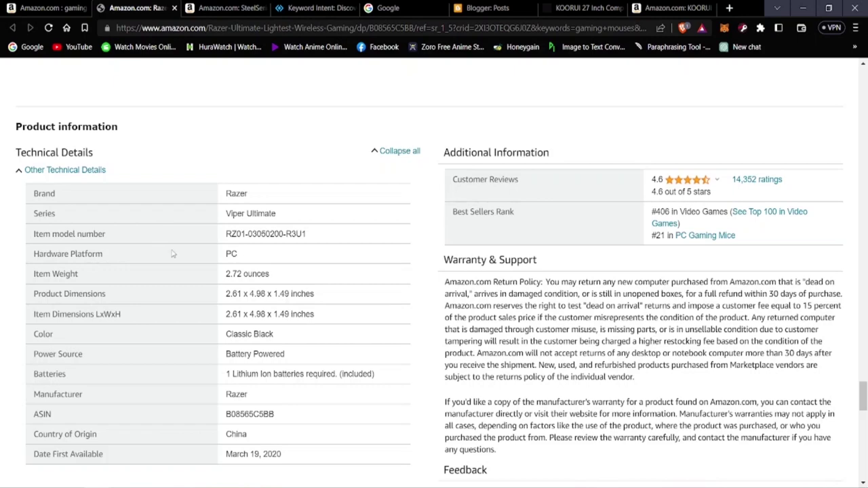
pyautogui.scroll(10, 163, 265)
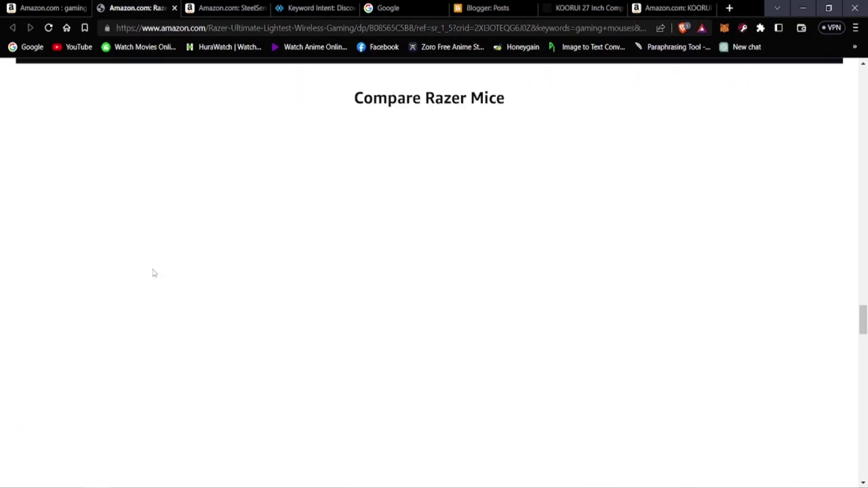
pyautogui.scroll(-10, 153, 272)
pyautogui.scroll(10, 153, 269)
pyautogui.scroll(10, 153, 272)
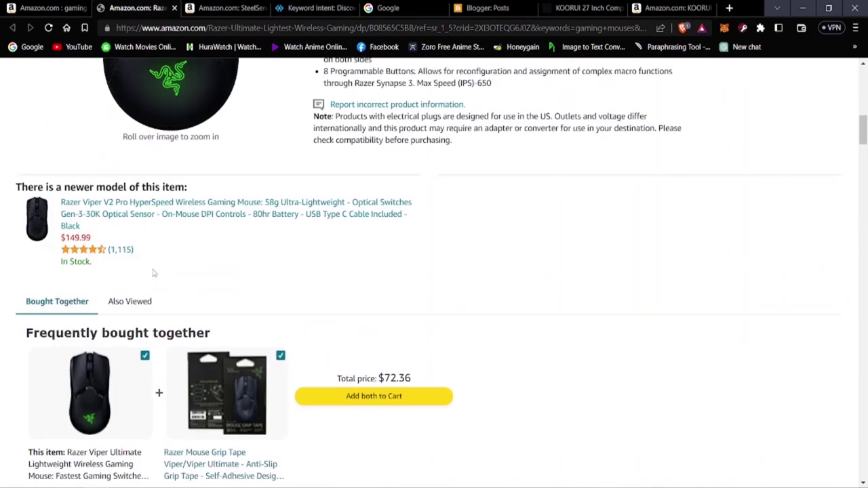
pyautogui.scroll(-5, 154, 271)
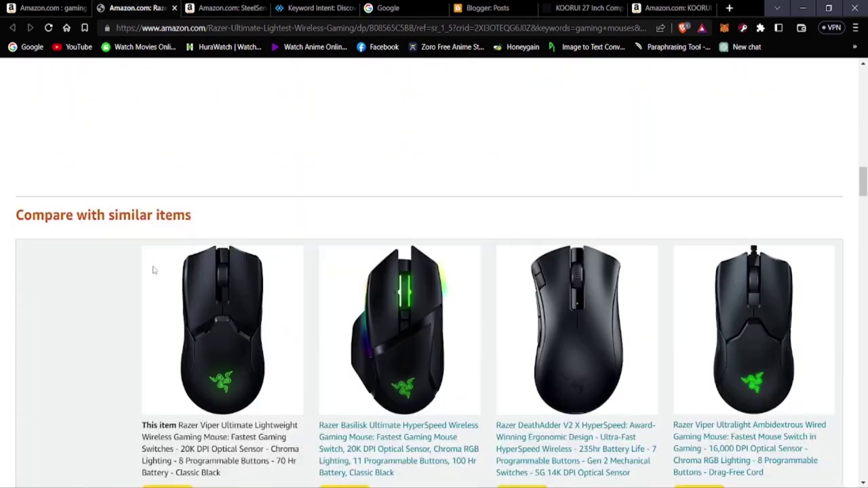
pyautogui.scroll(-10, 153, 270)
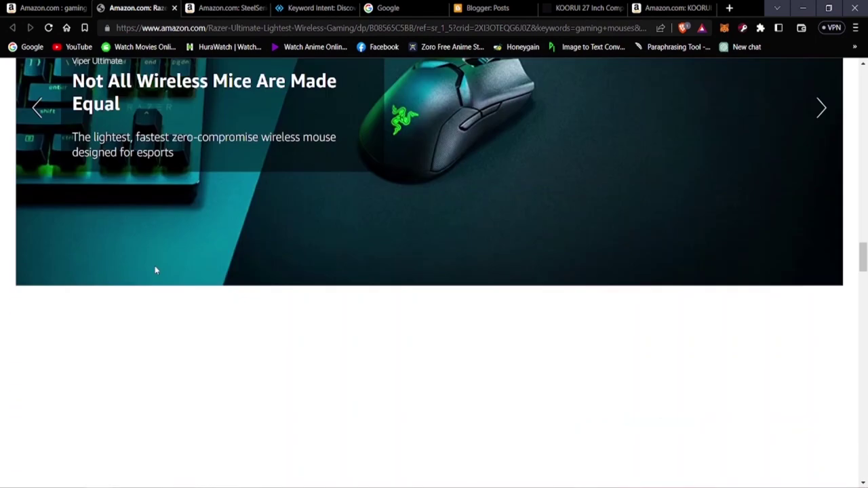
pyautogui.scroll(-12, 154, 270)
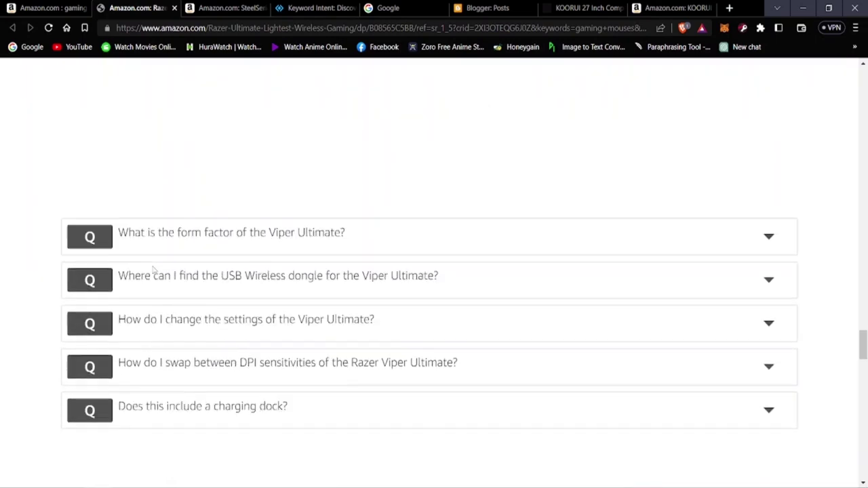
pyautogui.scroll(-2, 154, 270)
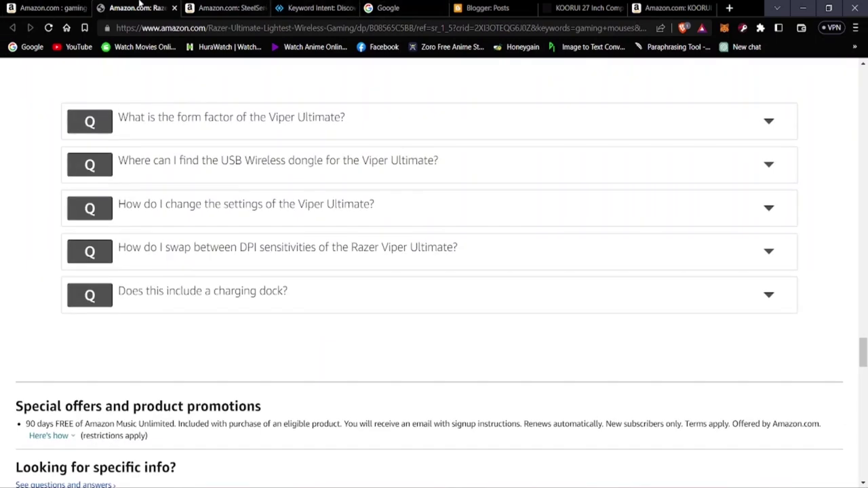
# Open the SteelSeries Aerox 5 Wireless from the gaming mouse results in a new tab and close the Razer Viper Ultimate page.
pyautogui.click(51, 7)
pyautogui.scroll(7, 251, 346)
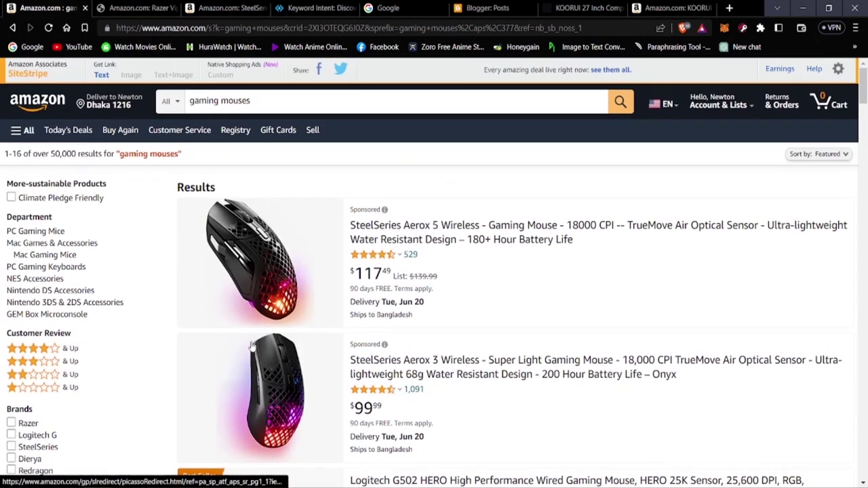
pyautogui.rightClick(276, 270)
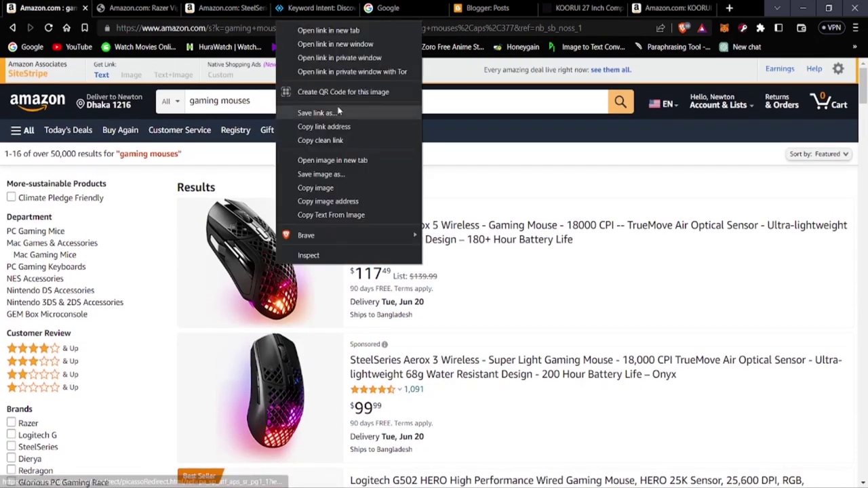
pyautogui.click(339, 29)
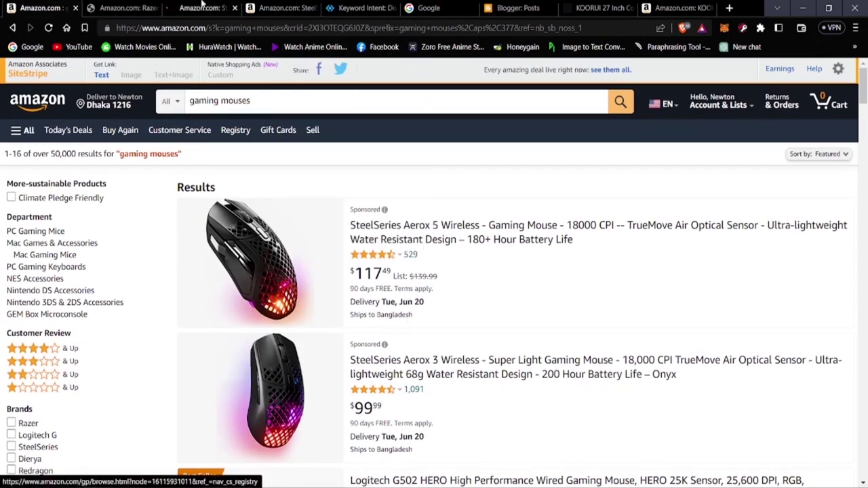
pyautogui.click(205, 8)
pyautogui.click(142, 8)
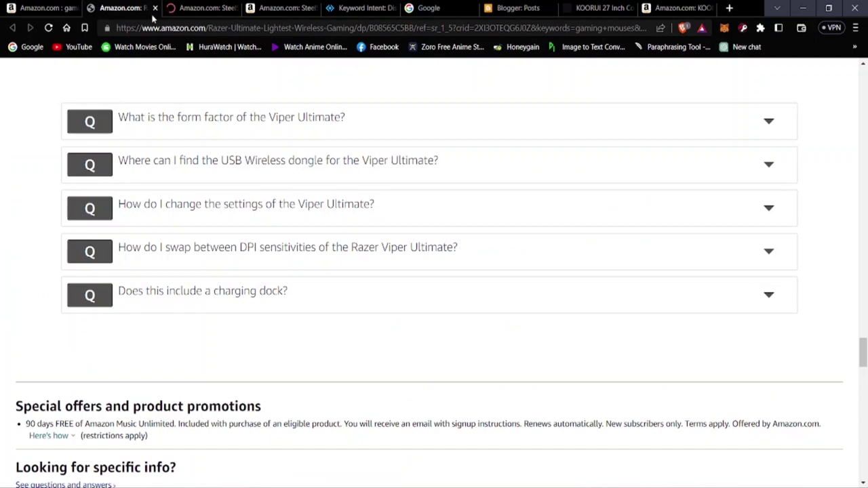
pyautogui.click(157, 8)
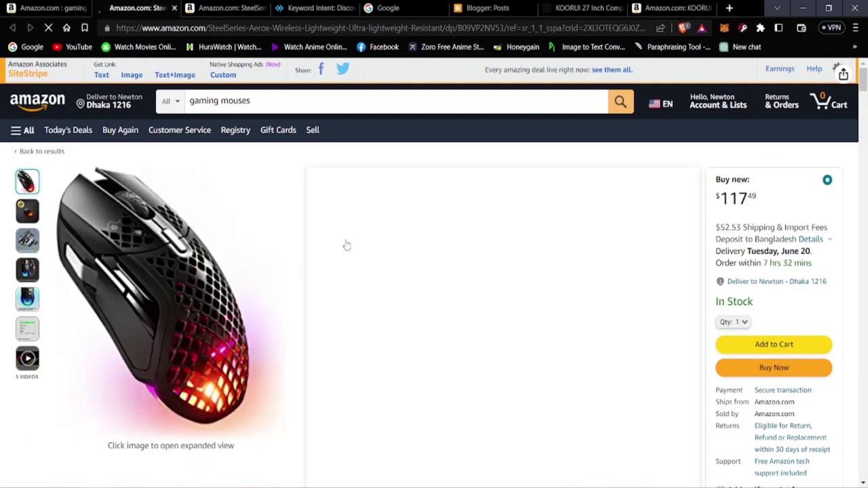
# Look through the SteelSeries Aerox 5 page, covering its price, specifications, similar-item comparison, manufacturer content, technical details and similar brands.
pyautogui.scroll(-3, 438, 288)
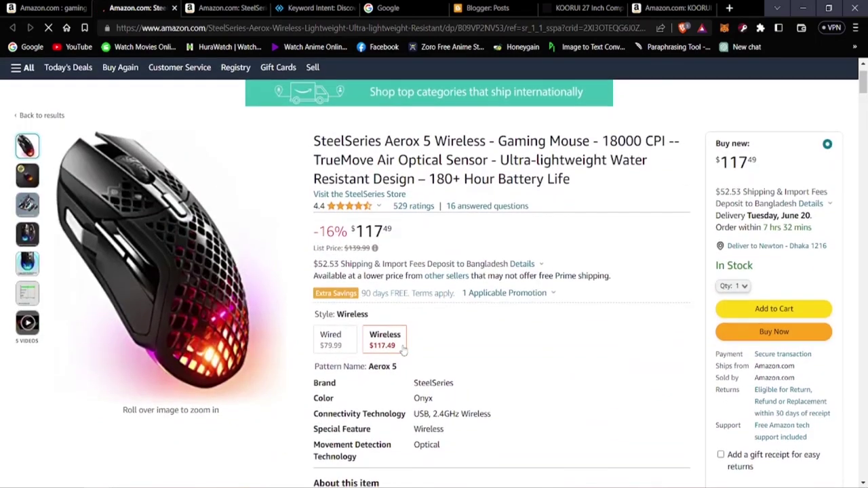
pyautogui.scroll(-8, 403, 350)
pyautogui.scroll(-12, 403, 350)
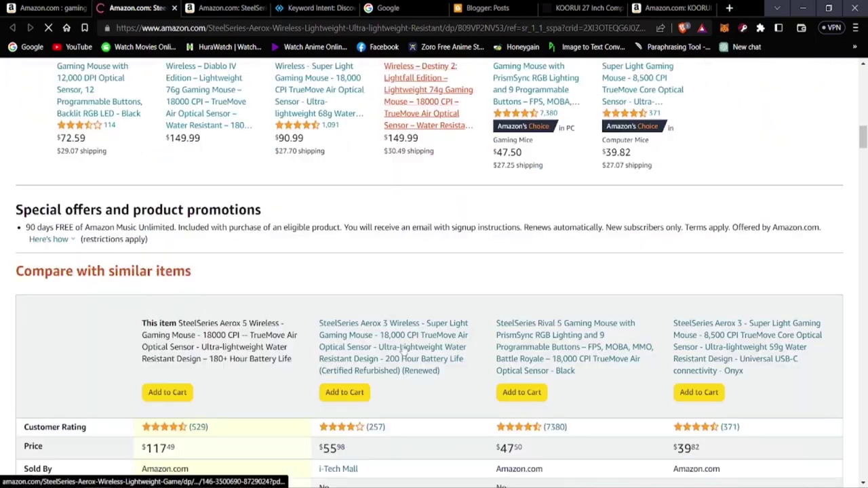
pyautogui.scroll(-16, 403, 350)
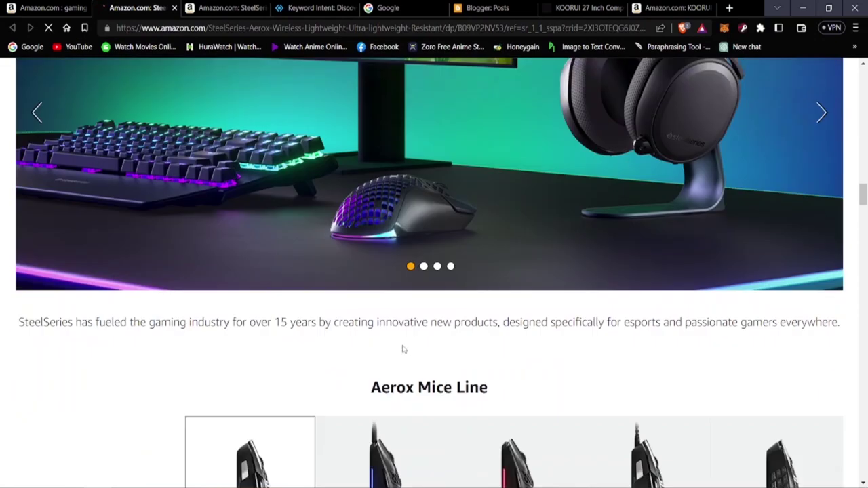
pyautogui.scroll(-15, 403, 351)
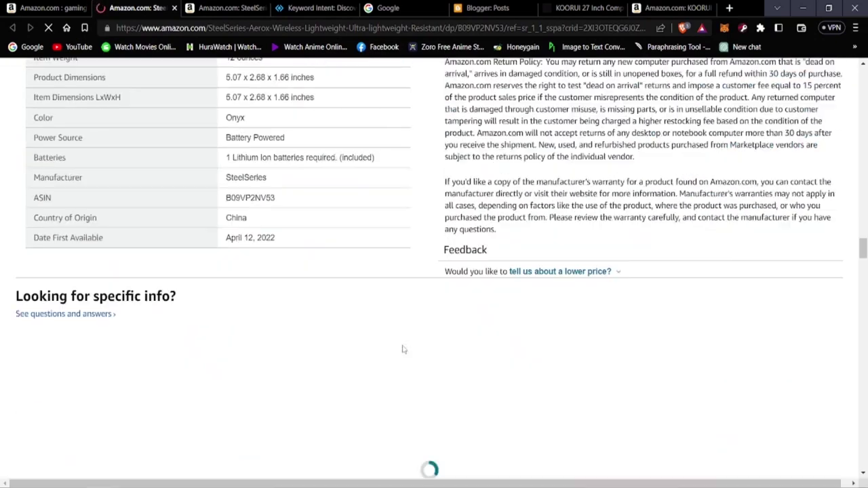
pyautogui.scroll(-15, 403, 351)
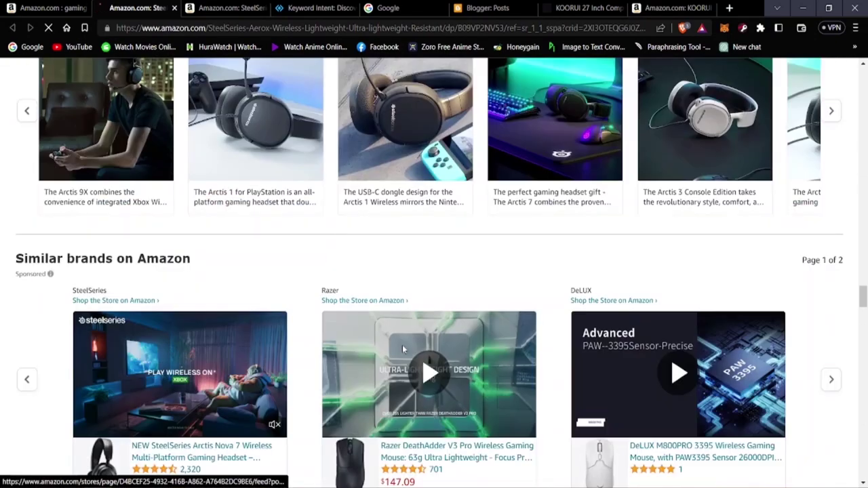
# Examine the SteelSeries Aerox 5's customer reviews and expand the full list of ratings by feature.
pyautogui.scroll(3, 405, 347)
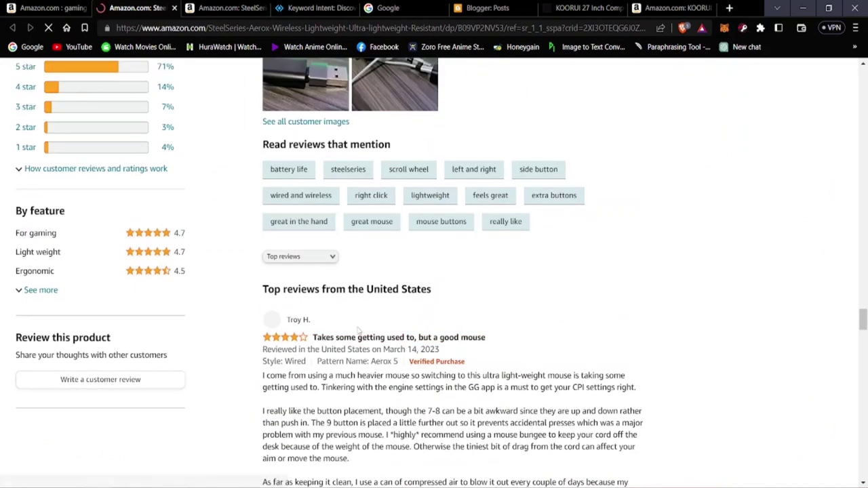
pyautogui.scroll(-2, 338, 332)
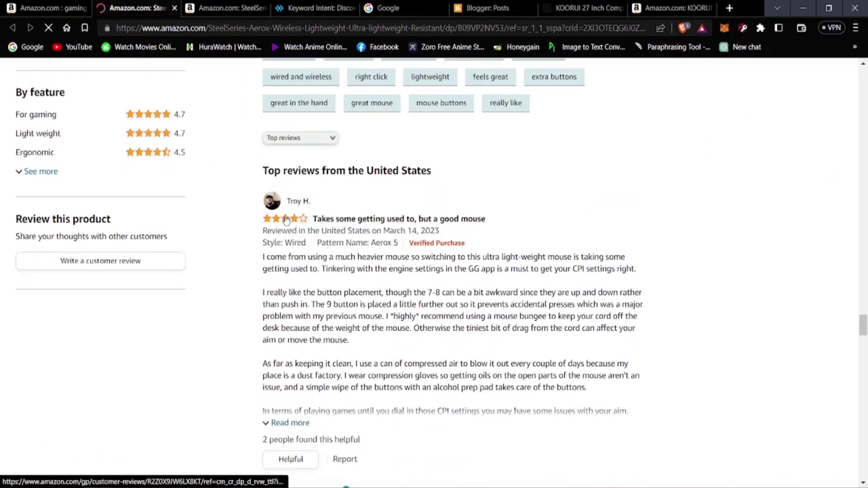
pyautogui.scroll(4, 119, 261)
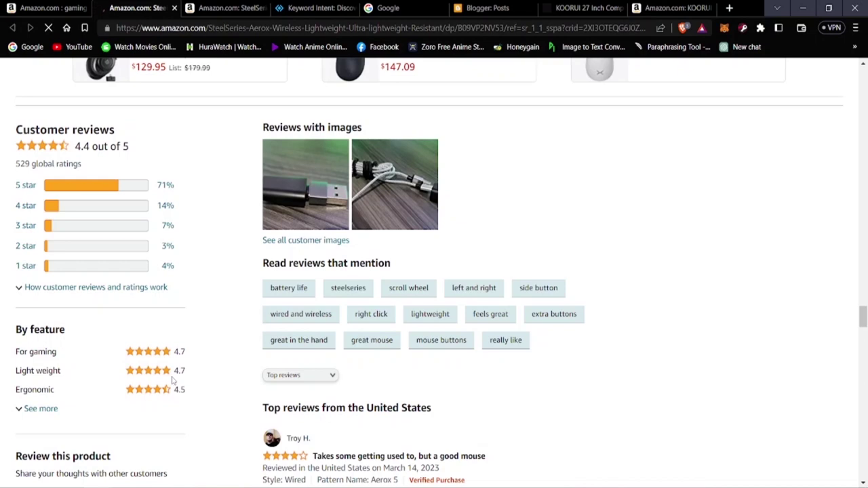
pyautogui.click(41, 409)
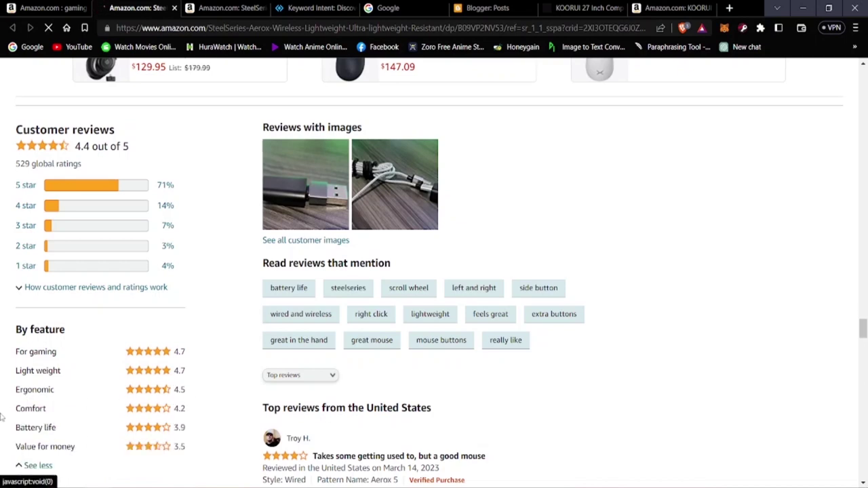
# Examine the SteelSeries Aerox 5's star breakdown, ratings by feature and top customer reviews.
pyautogui.scroll(-2, 77, 328)
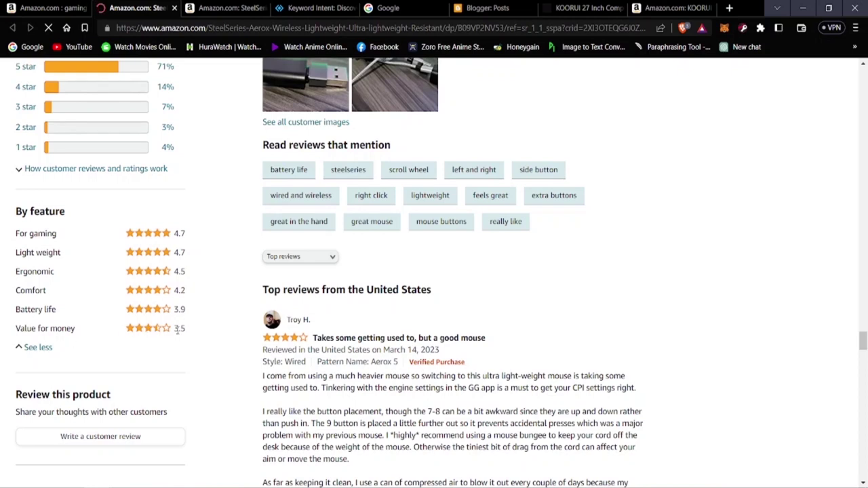
pyautogui.scroll(8, 172, 338)
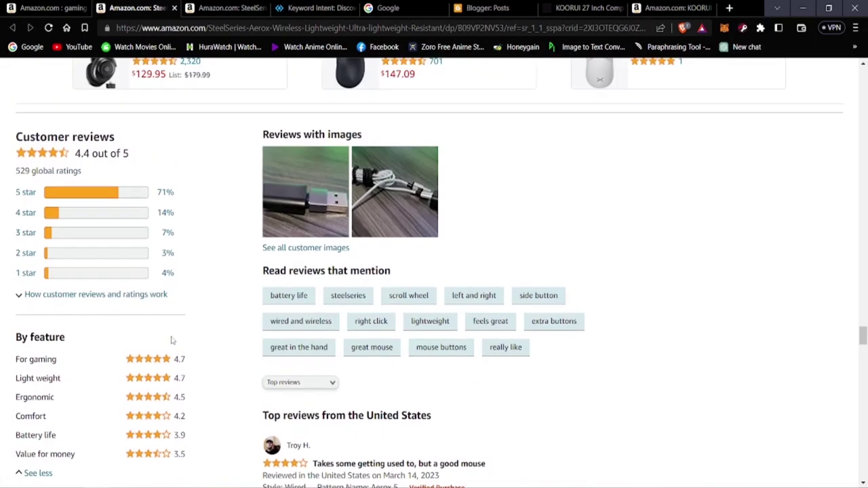
pyautogui.scroll(4, 105, 369)
pyautogui.scroll(-10, 95, 372)
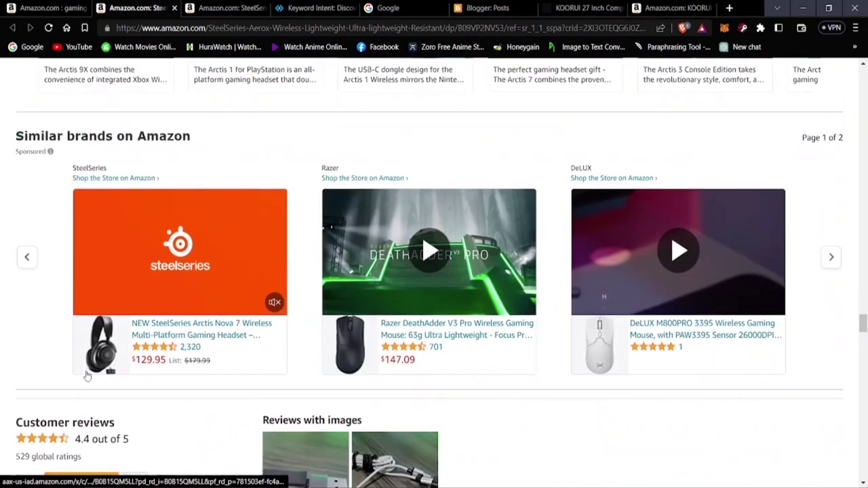
pyautogui.scroll(2, 92, 331)
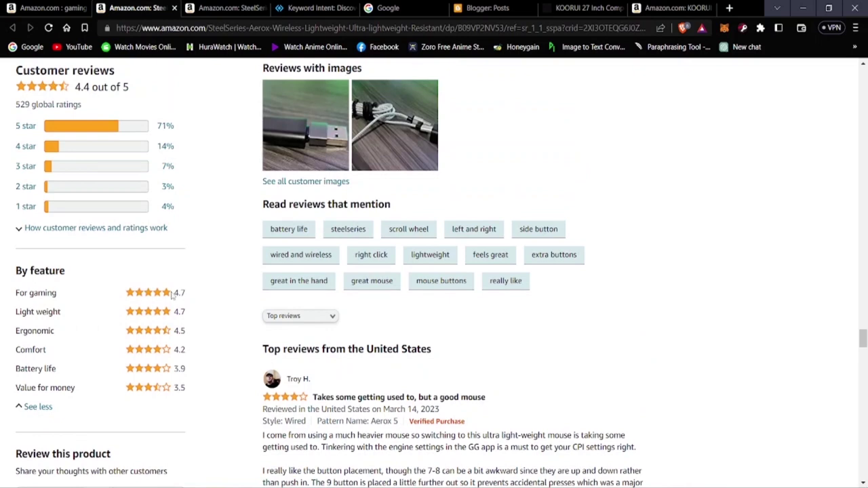
pyautogui.scroll(3, 172, 296)
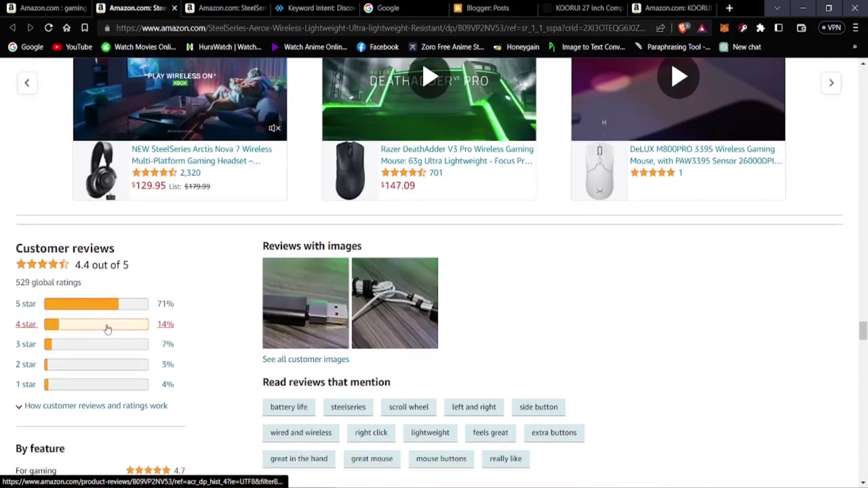
pyautogui.scroll(2, 109, 331)
# Generate the short affiliate text link for the SteelSeries Aerox 5 Wireless with SiteStripe, and close the link dialog.
pyautogui.scroll(15, 91, 339)
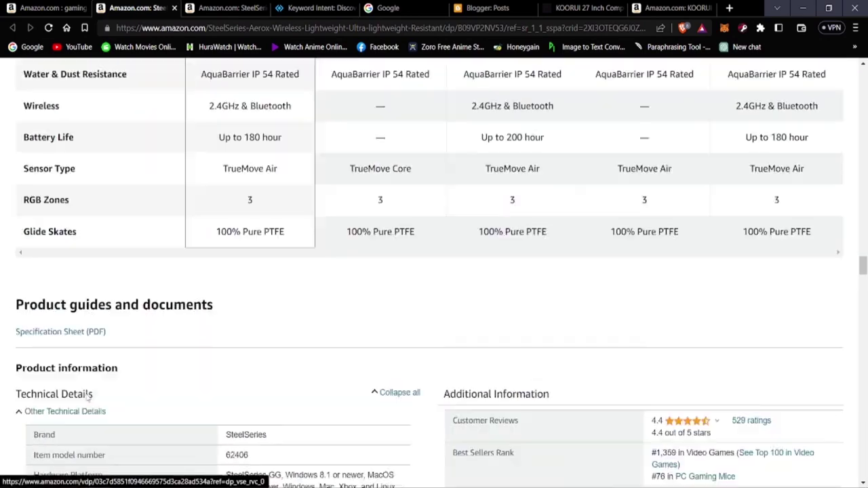
pyautogui.scroll(12, 87, 399)
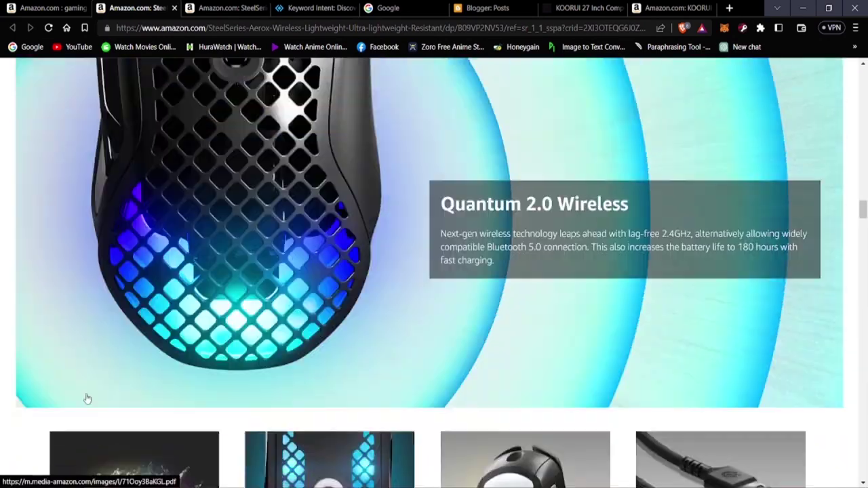
pyautogui.scroll(12, 332, 233)
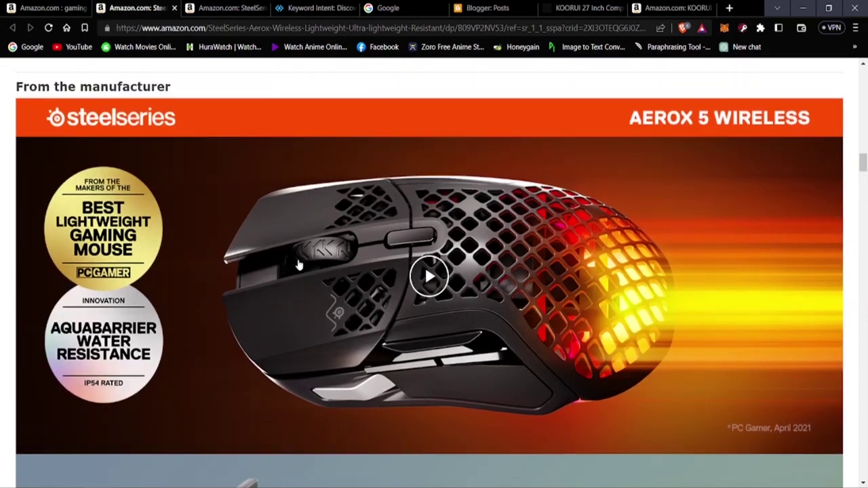
pyautogui.scroll(15, 295, 268)
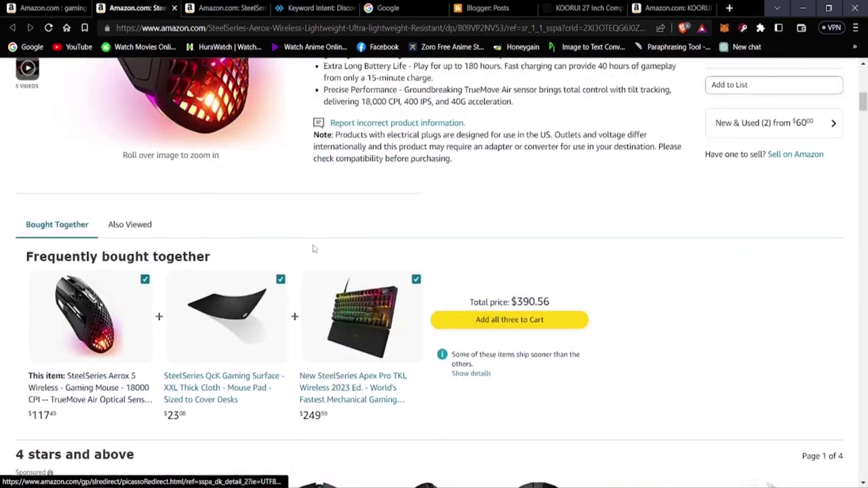
pyautogui.scroll(3, 314, 249)
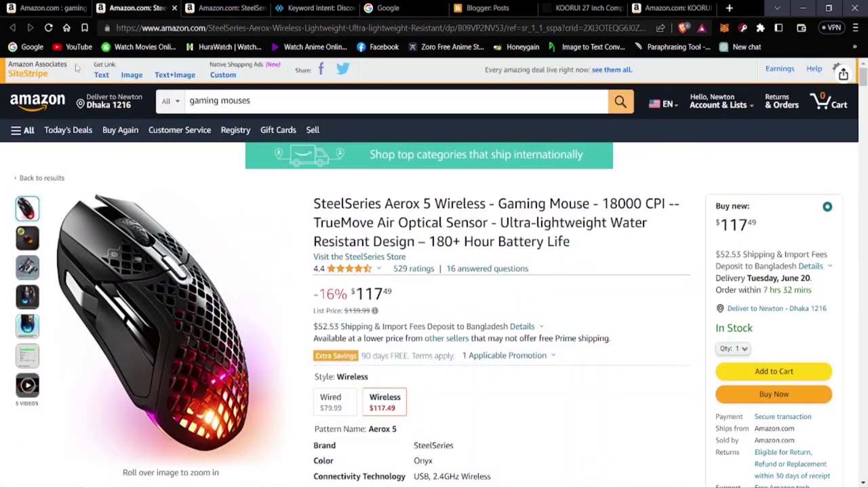
pyautogui.click(102, 75)
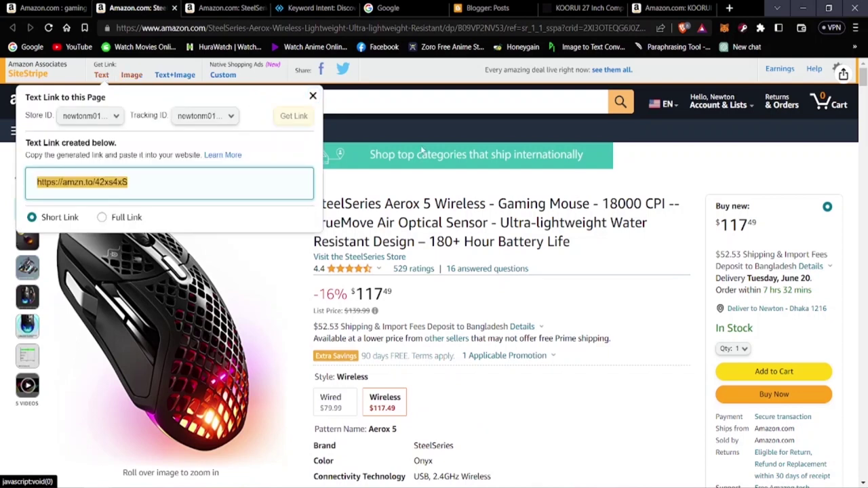
pyautogui.click(313, 96)
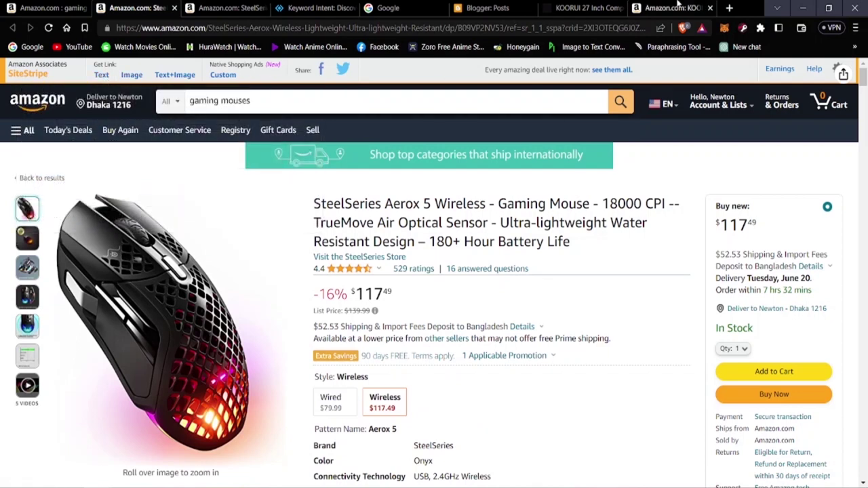
# Review the Blogger posts list and compare the published KOORUI 27 Inch monitor post with its Amazon product page.
pyautogui.click(483, 7)
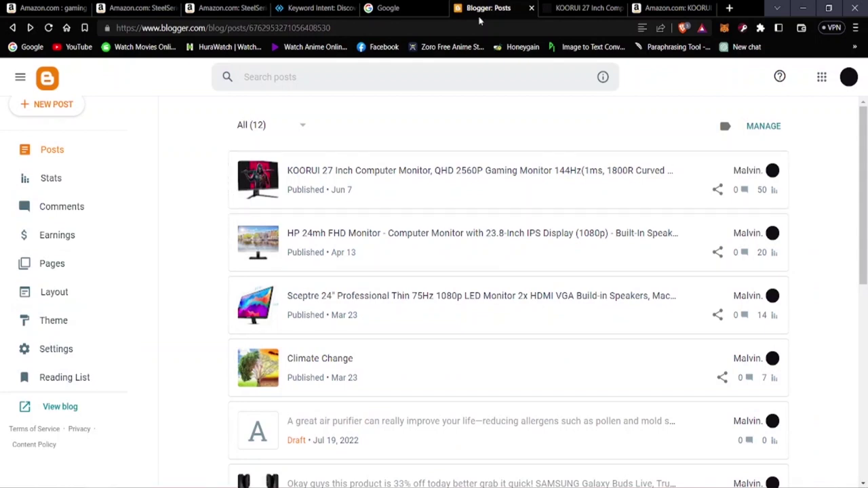
pyautogui.click(691, 6)
pyautogui.scroll(-3, 839, 70)
pyautogui.scroll(3, 839, 70)
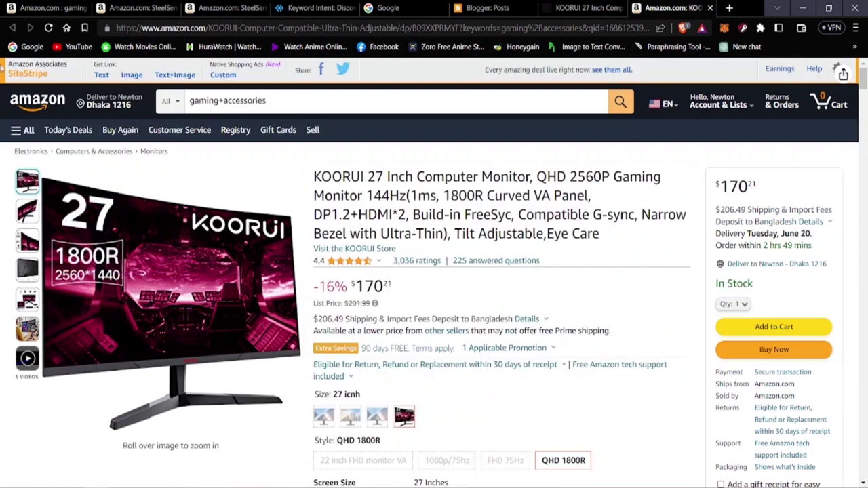
pyautogui.click(584, 7)
pyautogui.scroll(-10, 355, 306)
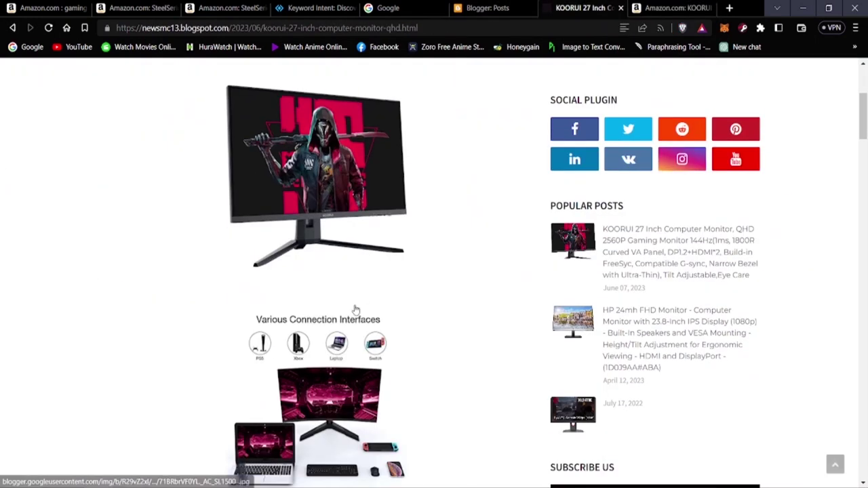
pyautogui.scroll(-12, 355, 310)
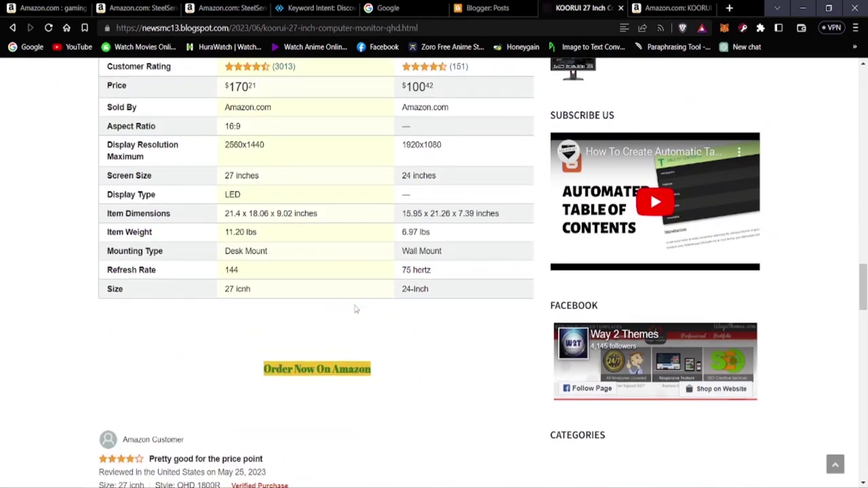
pyautogui.scroll(2, 276, 195)
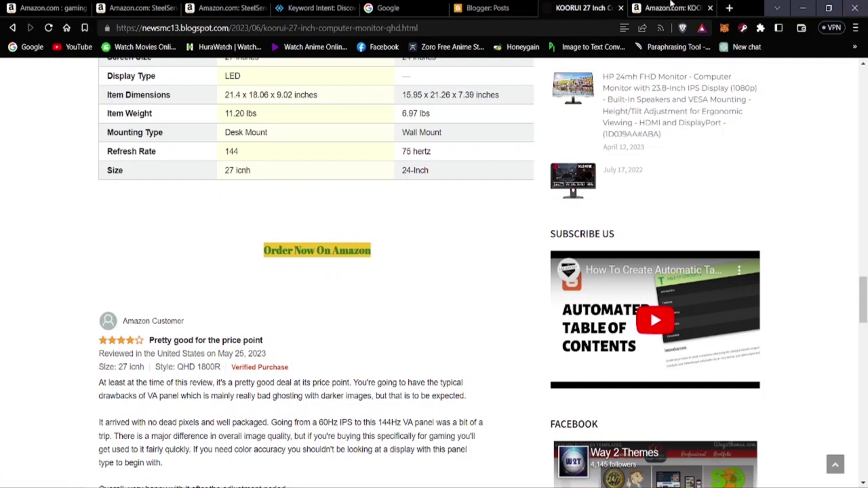
pyautogui.click(670, 5)
pyautogui.scroll(-3, 427, 339)
pyautogui.scroll(3, 426, 359)
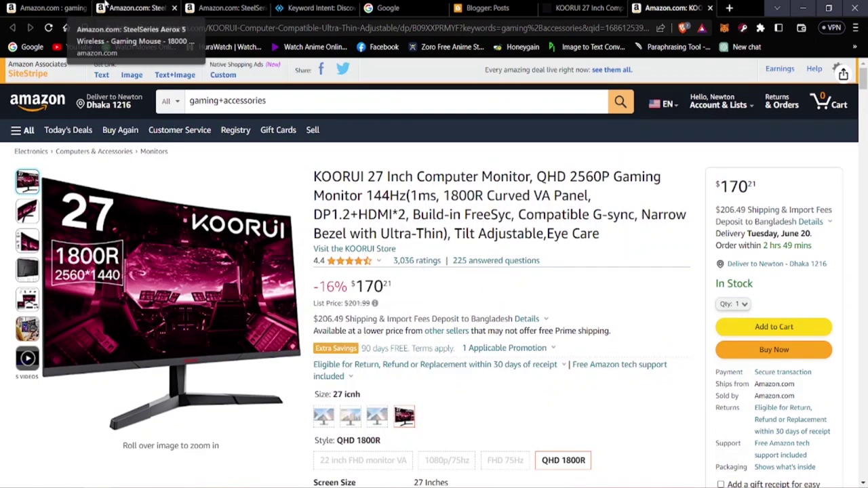
# Return to the Keyword Intent results and copy the keyword "hyper x headsets".
pyautogui.click(136, 8)
pyautogui.click(47, 7)
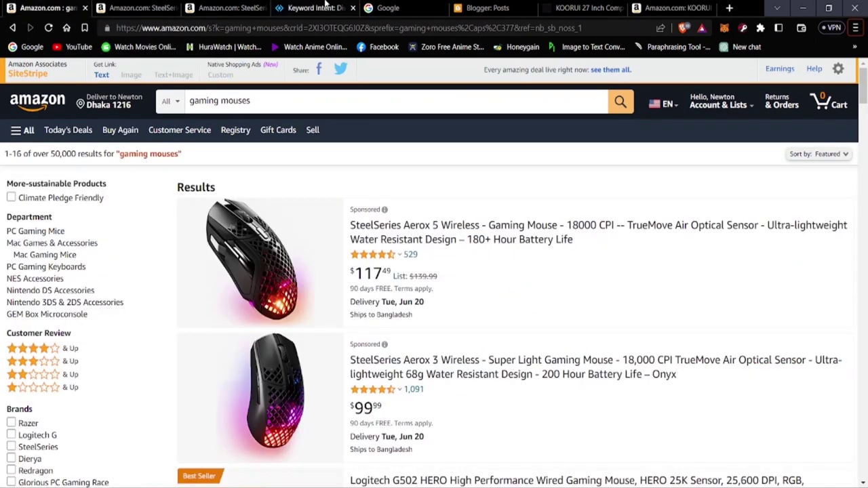
pyautogui.click(324, 6)
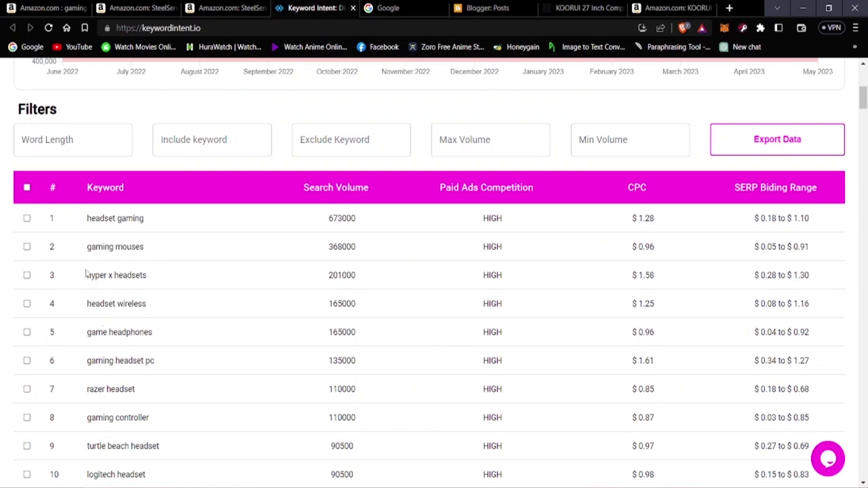
pyautogui.rightClick(134, 276)
pyautogui.click(160, 285)
# Replace the Amazon search term with the copied keyword "hyper x headsets" and run the search.
pyautogui.click(68, 6)
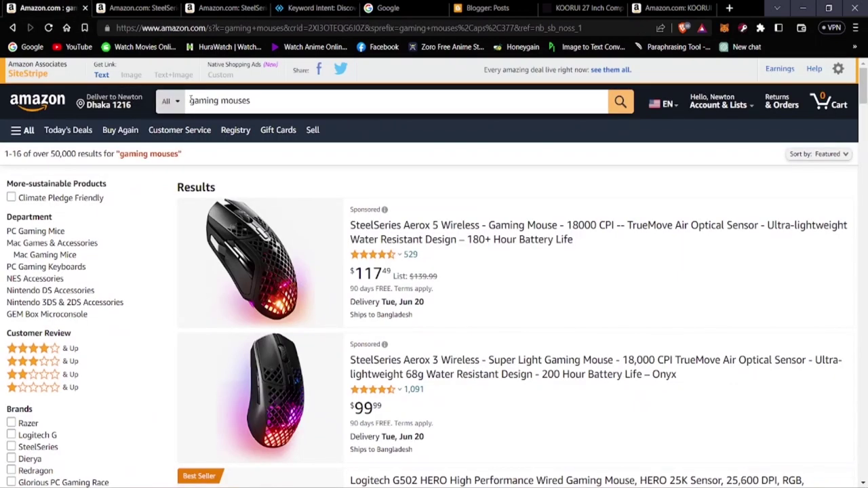
pyautogui.moveTo(255, 101); pyautogui.dragTo(175, 89)
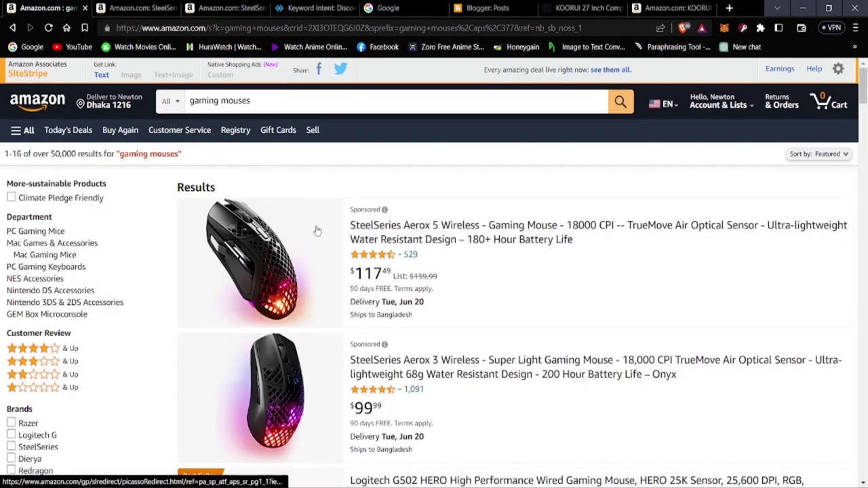
pyautogui.tripleClick(273, 103)
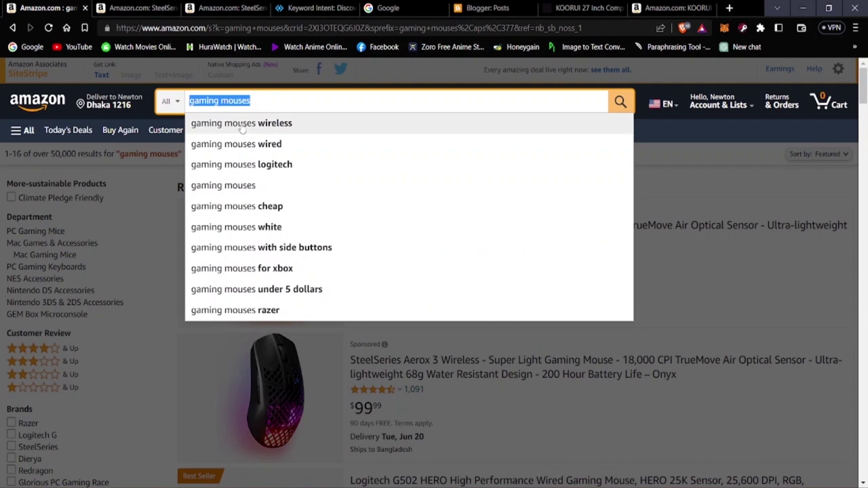
pyautogui.press('BackSpace')
pyautogui.rightClick(265, 87)
pyautogui.rightClick(237, 100)
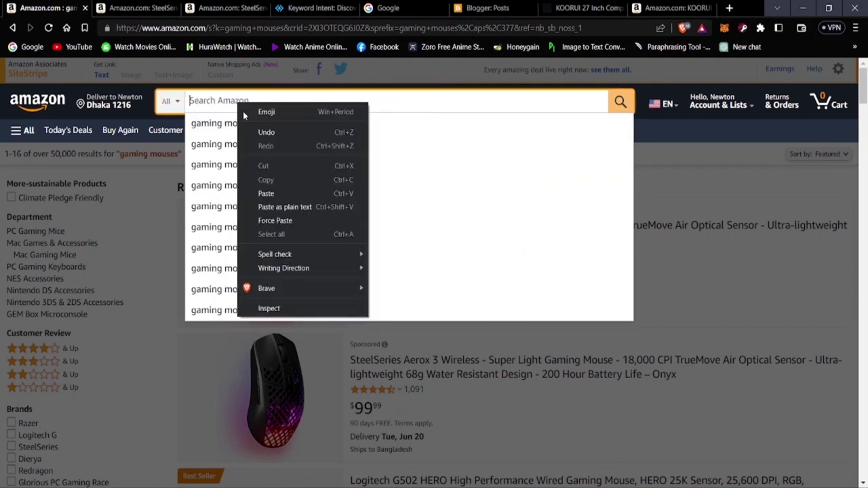
pyautogui.click(255, 194)
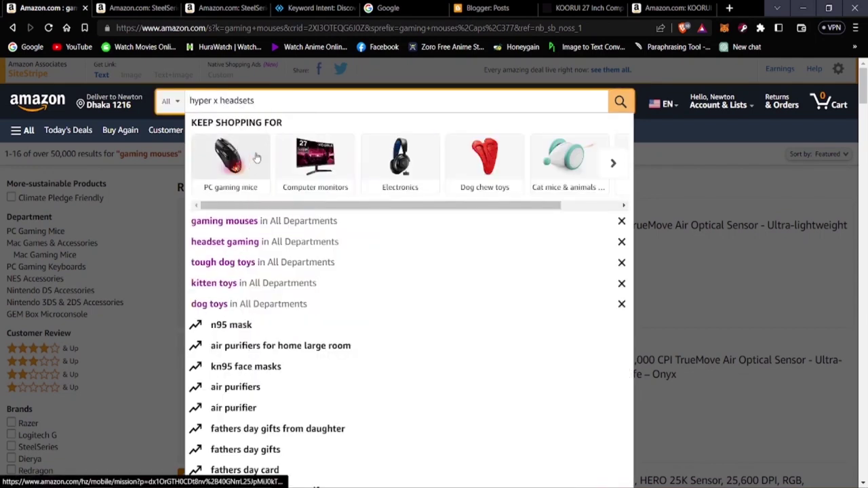
pyautogui.press('Return')
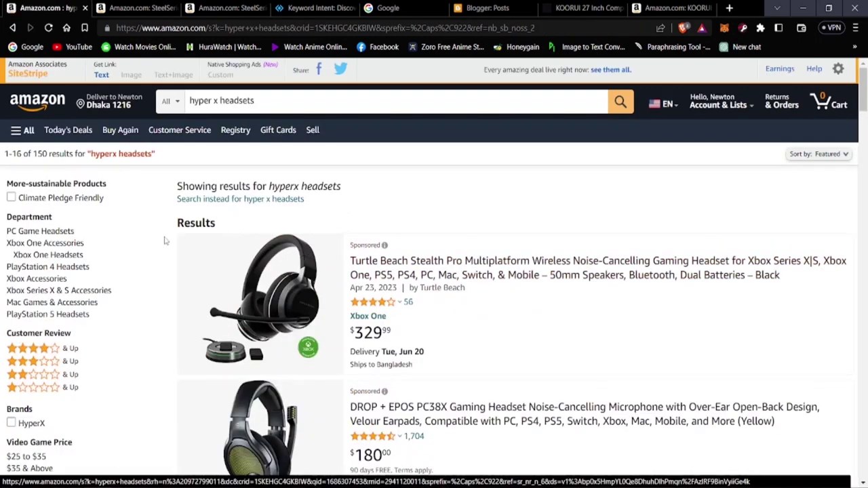
# Open the red HyperX Cloud II gaming headset from the search results in a new tab and switch to it.
pyautogui.scroll(-3, 227, 275)
pyautogui.scroll(-1, 227, 275)
pyautogui.scroll(-3, 297, 366)
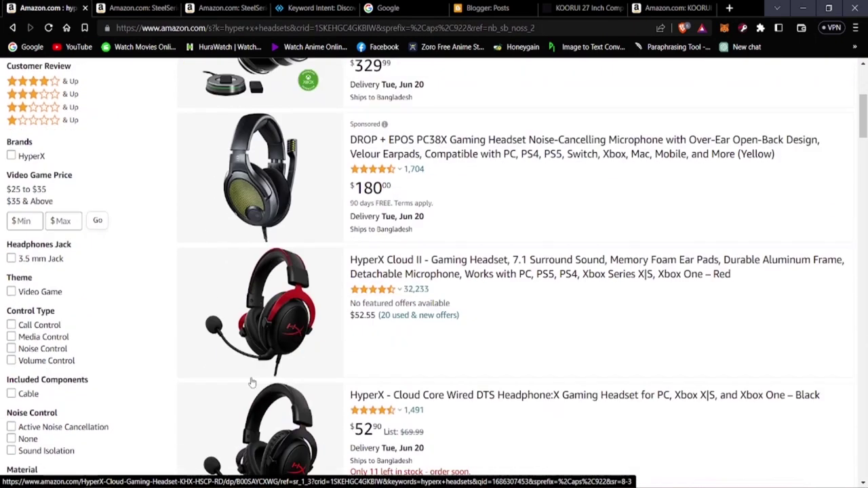
pyautogui.click(294, 258)
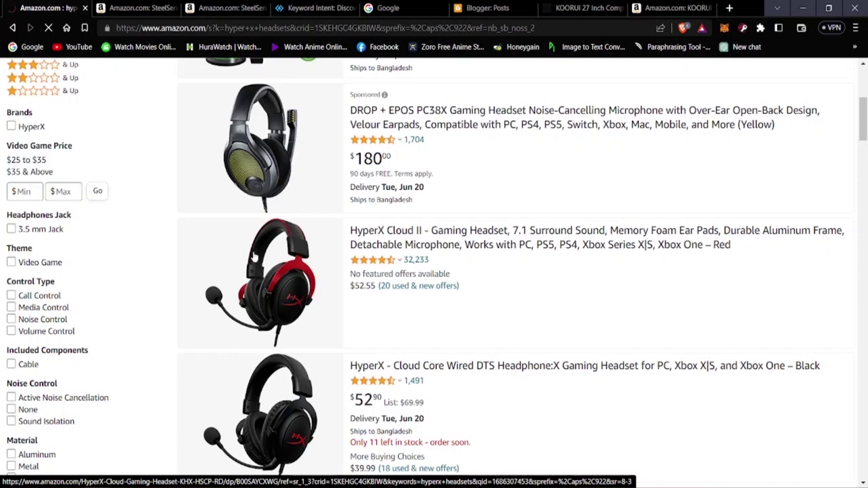
pyautogui.rightClick(251, 251)
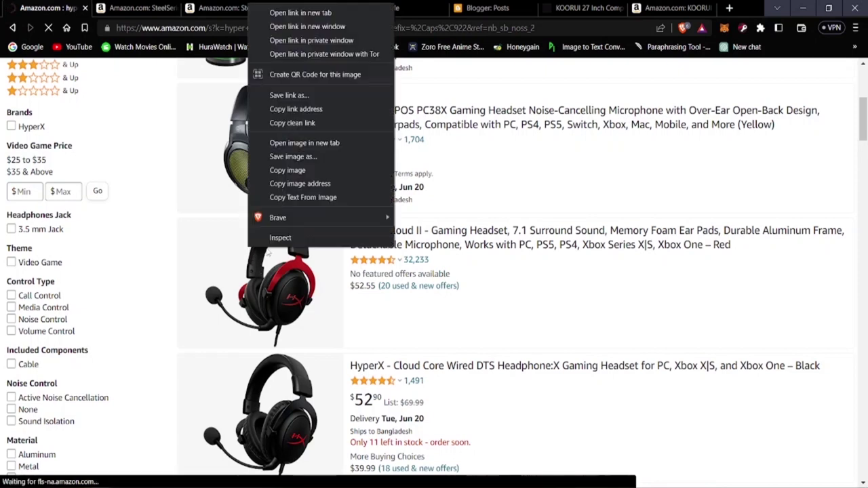
pyautogui.click(293, 12)
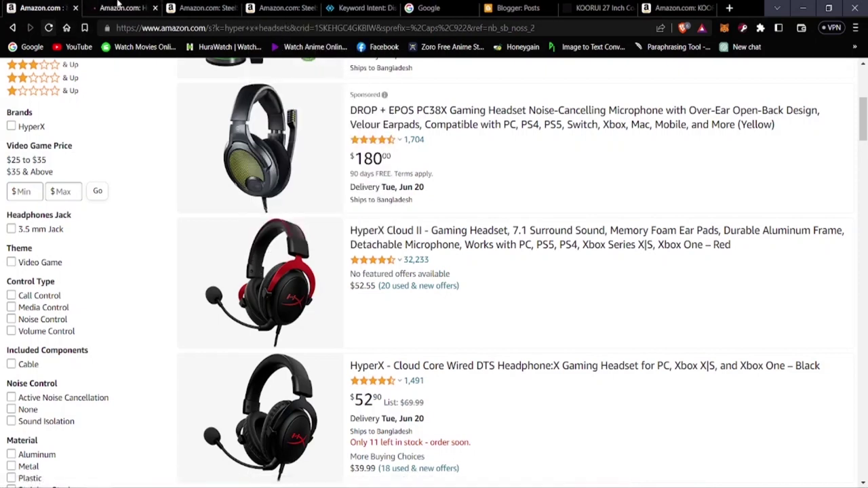
pyautogui.click(119, 7)
# Look through the HyperX Cloud II page, covering manufacturer content, the star breakdown, ratings by feature and top customer reviews.
pyautogui.scroll(-10, 270, 295)
pyautogui.scroll(-20, 270, 296)
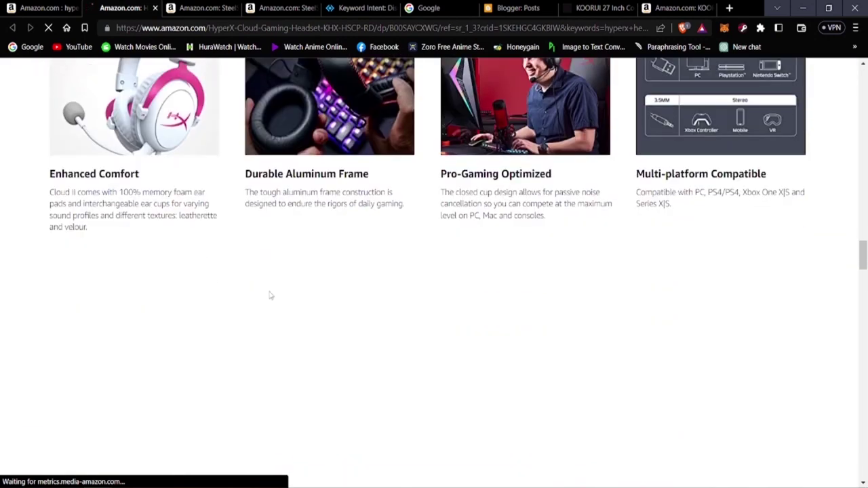
pyautogui.scroll(-10, 270, 293)
pyautogui.scroll(-3, 269, 293)
pyautogui.scroll(4, 269, 293)
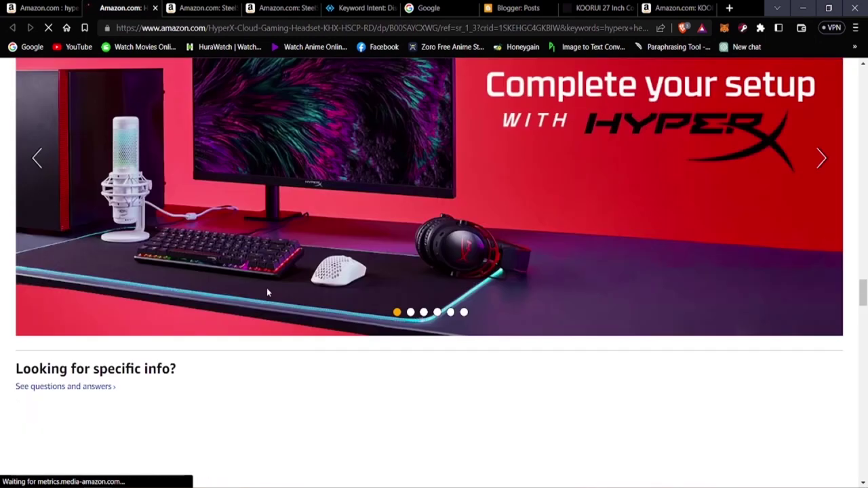
pyautogui.scroll(-6, 267, 290)
pyautogui.scroll(-18, 269, 289)
pyautogui.scroll(-4, 269, 290)
pyautogui.scroll(3, 269, 290)
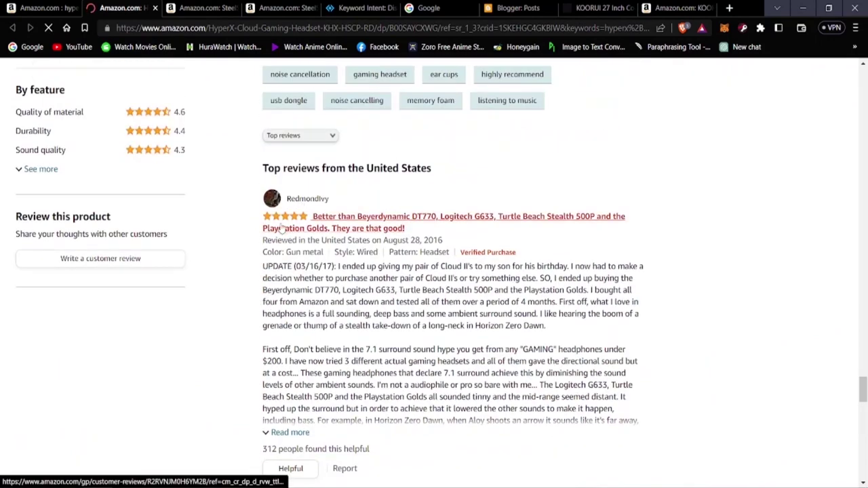
pyautogui.scroll(2, 105, 247)
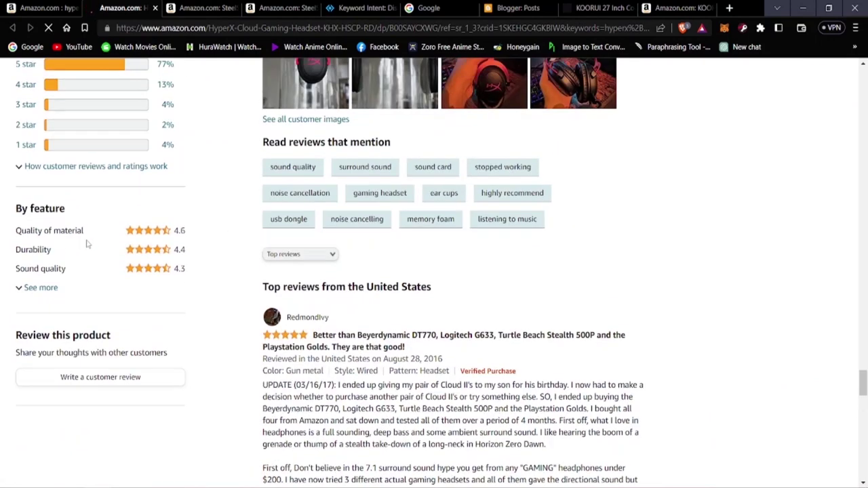
pyautogui.scroll(2, 105, 246)
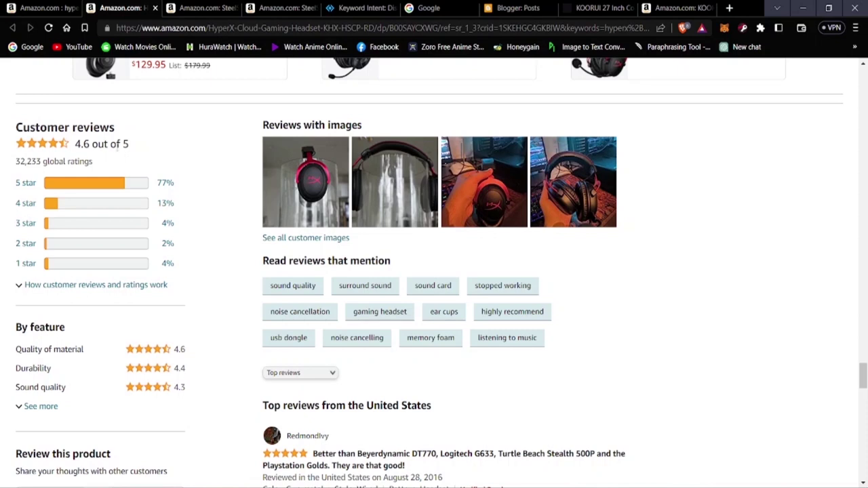
# Expand the full list of by-feature ratings in the HyperX Cloud II customer reviews and return to the product summary.
pyautogui.scroll(-3, 97, 262)
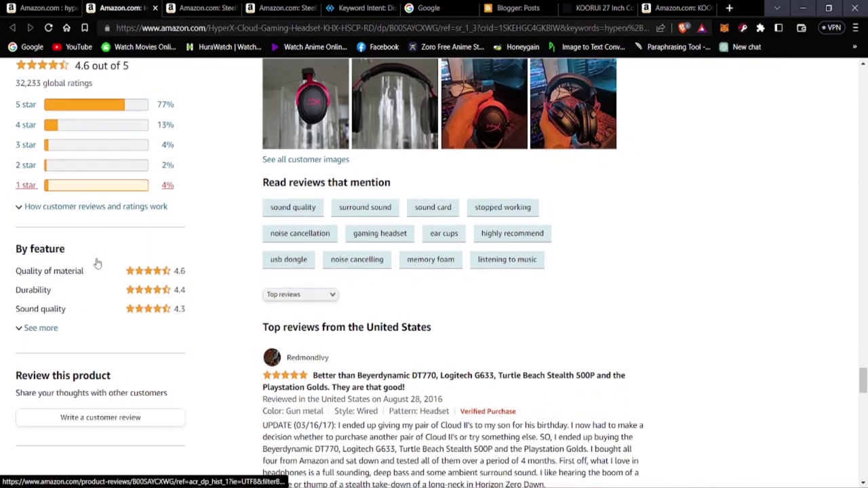
pyautogui.click(27, 229)
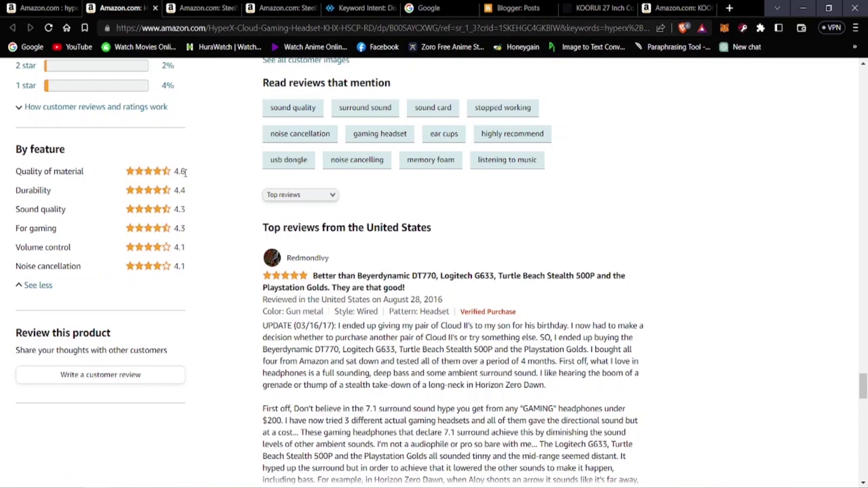
pyautogui.press('Home')
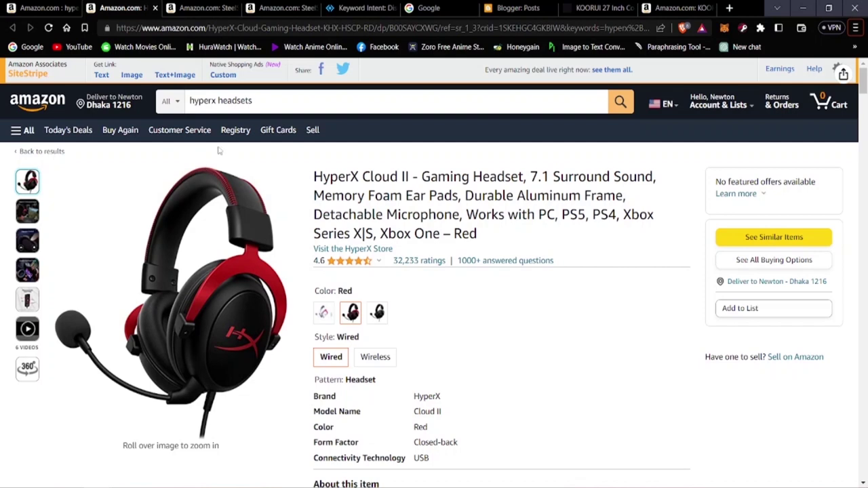
# Return to the Keyword Intent results and look over the gaming keyword list, search trend and filters for another product idea.
pyautogui.click(357, 7)
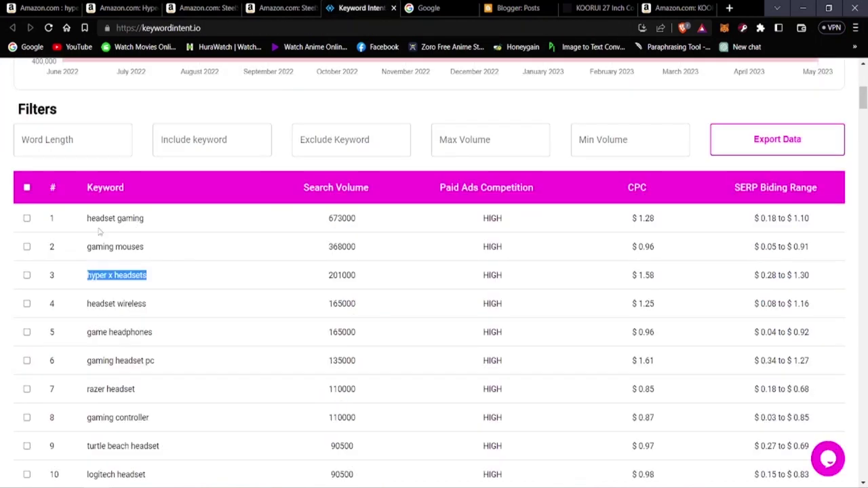
pyautogui.scroll(-3, 4, 249)
pyautogui.scroll(2, 2, 270)
pyautogui.click(2, 269)
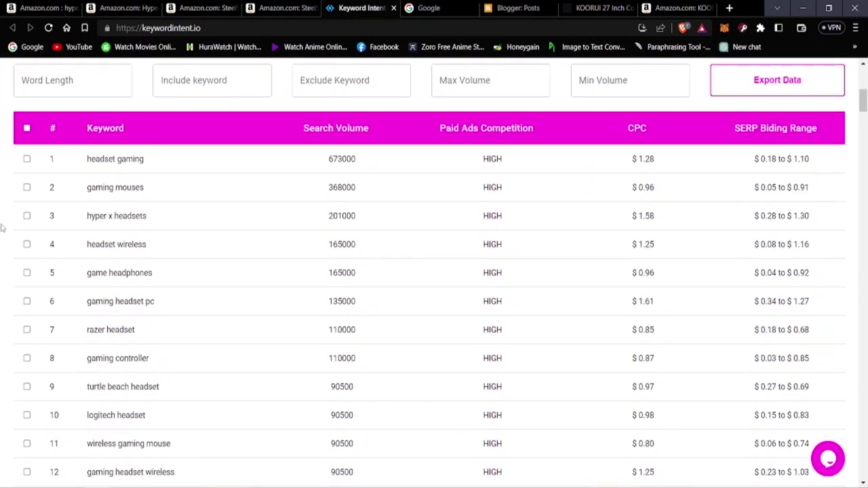
pyautogui.scroll(3, 2, 229)
pyautogui.scroll(-2, 7, 231)
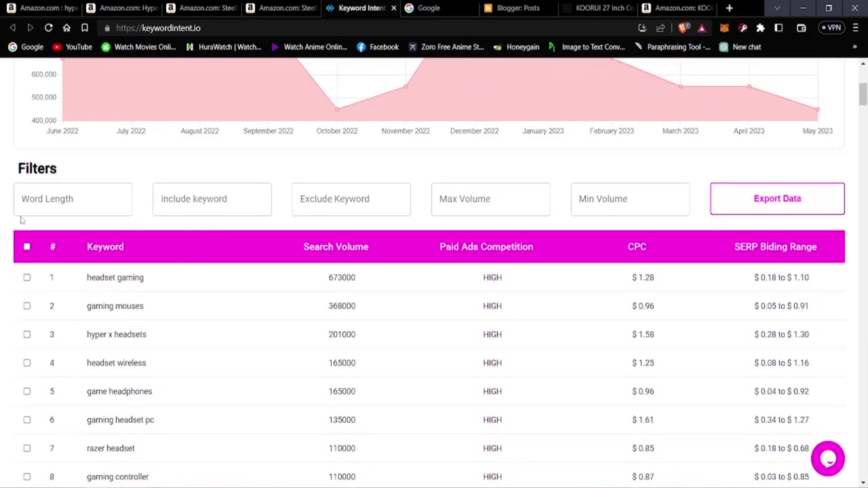
pyautogui.press('alt')
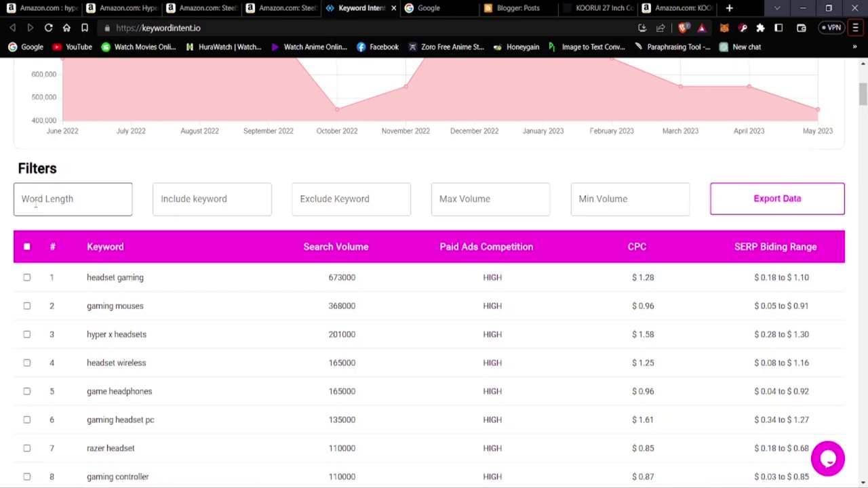
pyautogui.click(82, 204)
pyautogui.scroll(3, 75, 224)
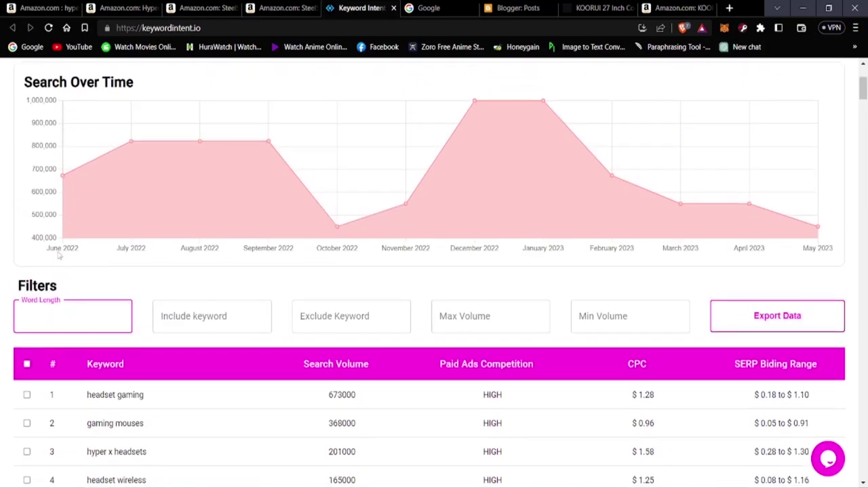
# Run a keyword search for "laptop pc Gadgets" and review its metrics, search trend and related keywords.
pyautogui.scroll(2, 77, 293)
pyautogui.moveTo(110, 134); pyautogui.dragTo(14, 139)
pyautogui.press('BackSpace')
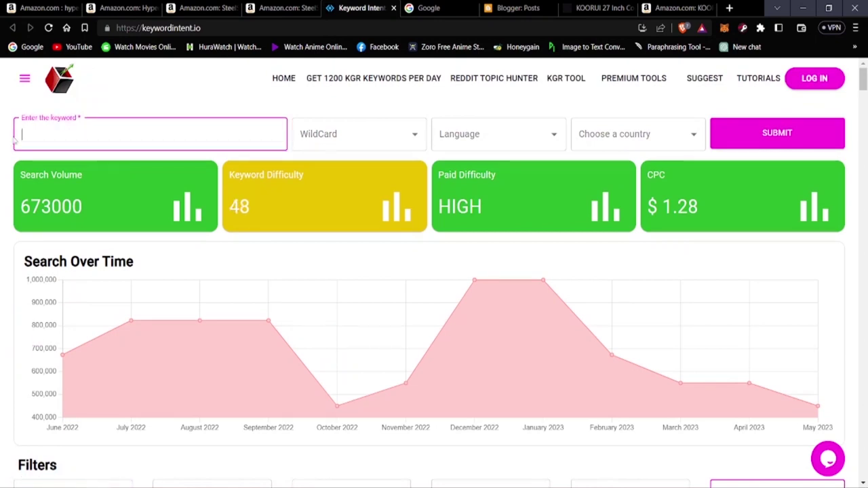
pyautogui.write('laptop ')
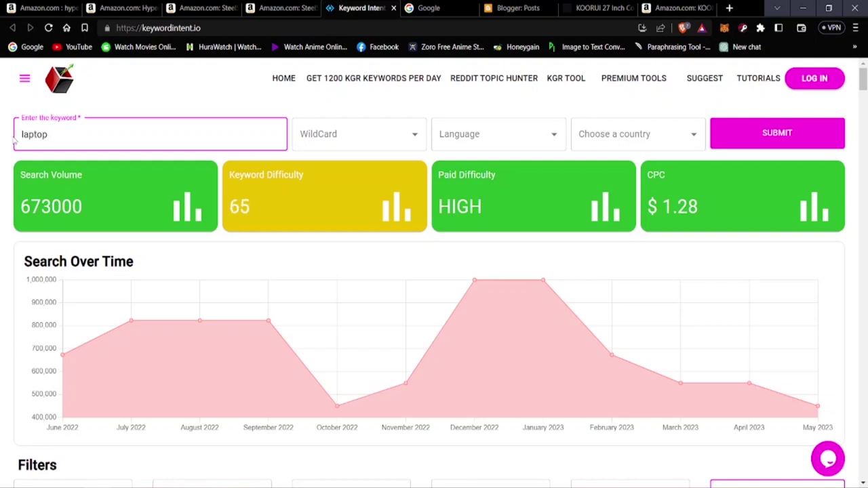
pyautogui.write('pc Gadgets')
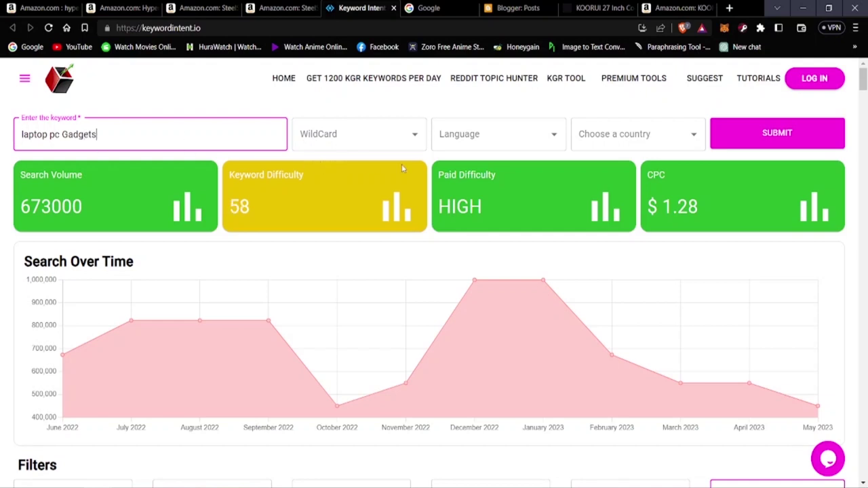
pyautogui.press('Return')
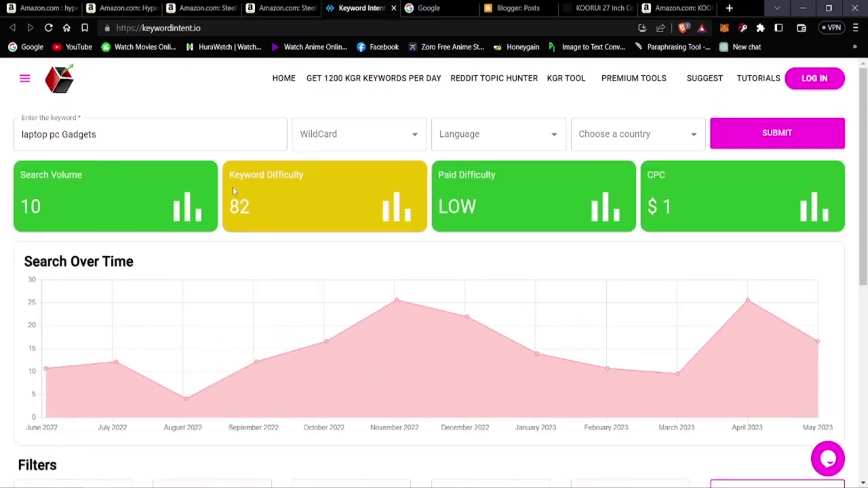
pyautogui.scroll(-2, 142, 217)
pyautogui.scroll(2, 130, 219)
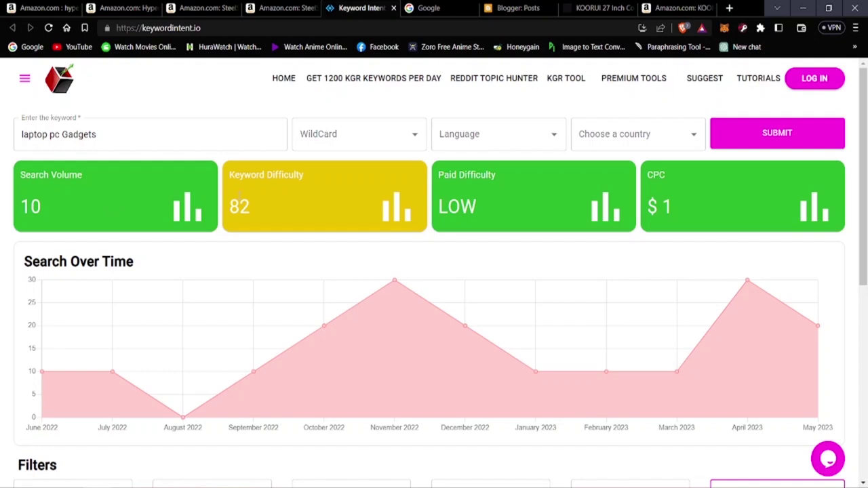
pyautogui.scroll(-5, 725, 197)
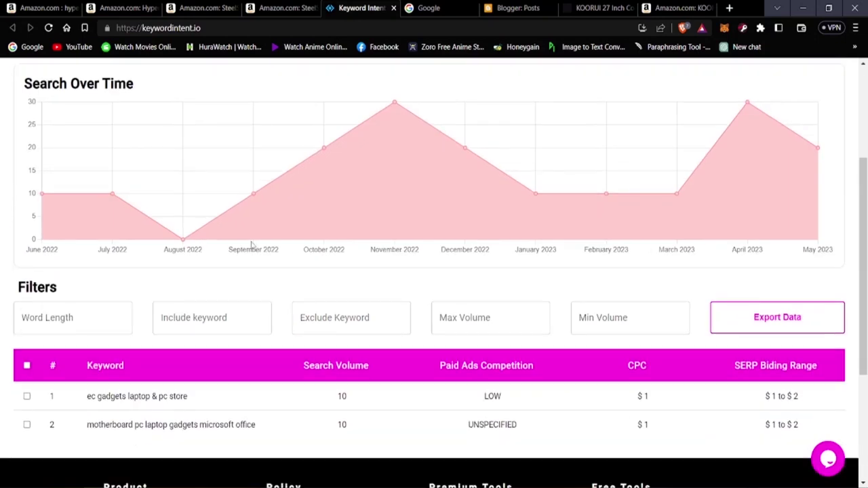
pyautogui.scroll(2, 81, 234)
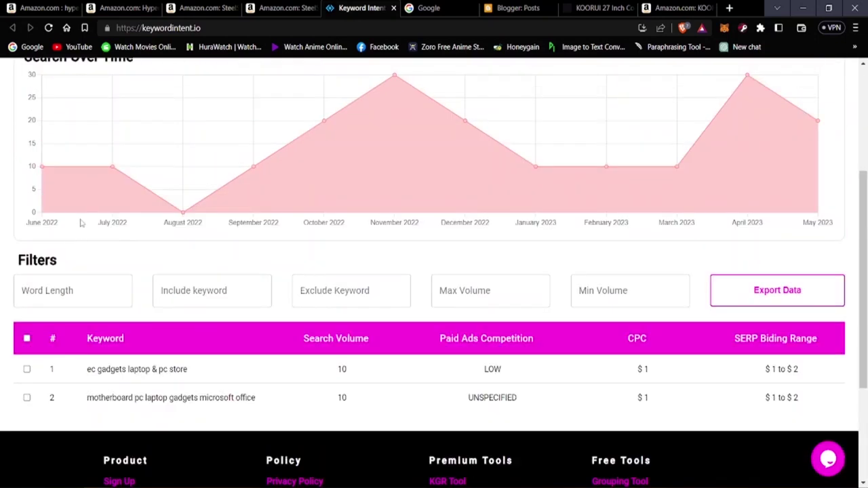
pyautogui.scroll(3, 62, 342)
pyautogui.scroll(-4, 37, 371)
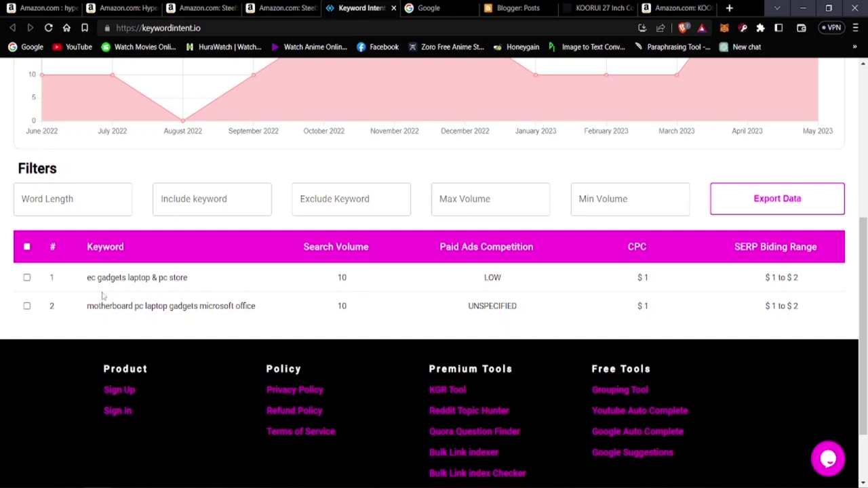
# Replace the keyword with "laptop" and run the keyword search.
pyautogui.scroll(5, 118, 303)
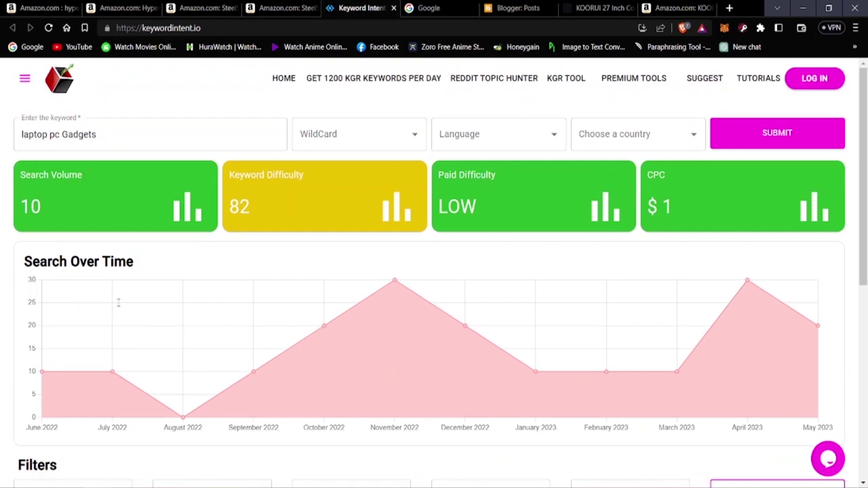
pyautogui.moveTo(98, 134); pyautogui.dragTo(11, 138)
pyautogui.press('BackSpace')
pyautogui.write('laptop')
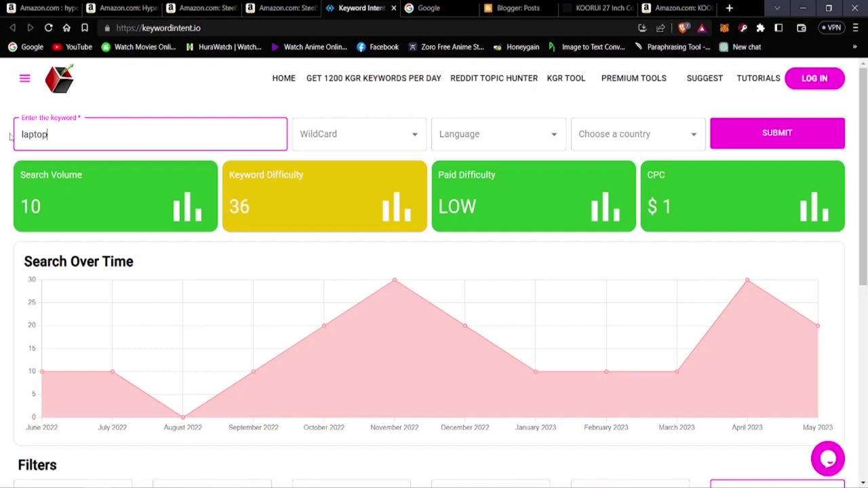
pyautogui.press('Return')
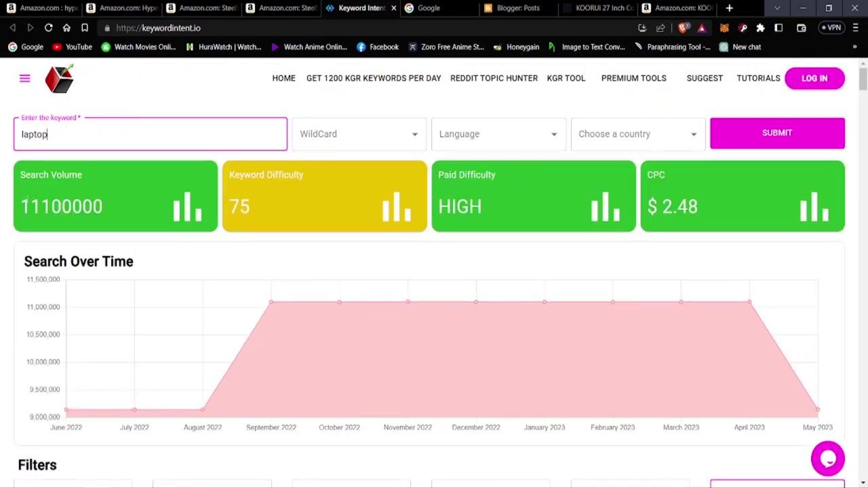
# Examine the search volume, keyword difficulty, paid difficulty and related keyword list for "laptop".
pyautogui.moveTo(25, 205); pyautogui.dragTo(103, 206)
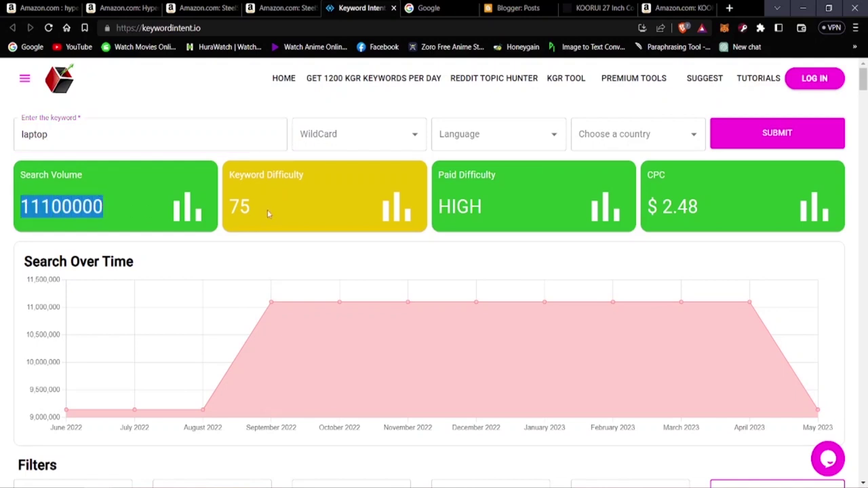
pyautogui.moveTo(230, 206); pyautogui.dragTo(251, 212)
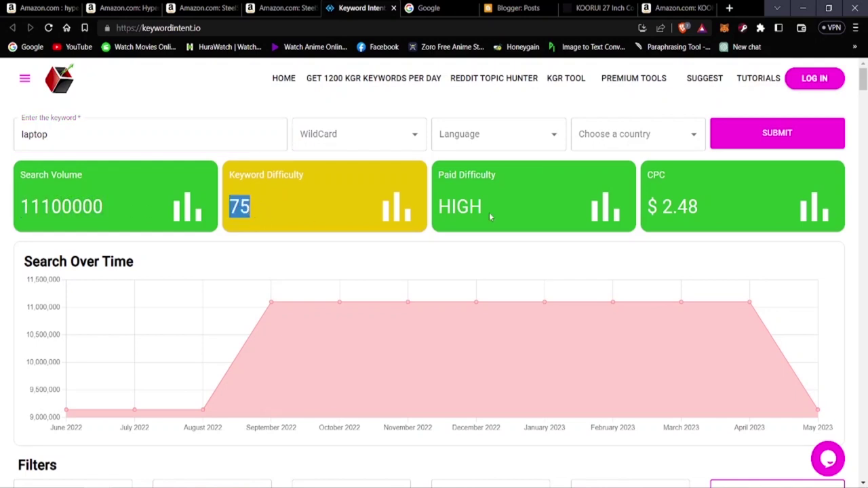
pyautogui.click(449, 206)
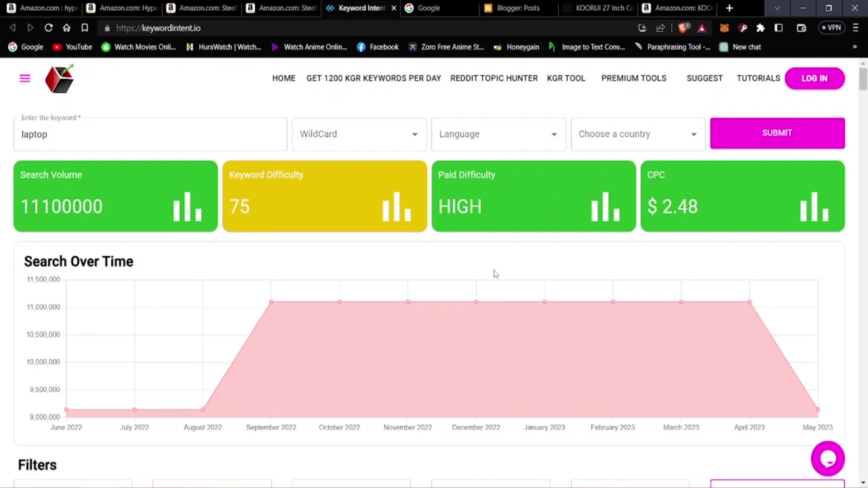
pyautogui.scroll(-2, 303, 293)
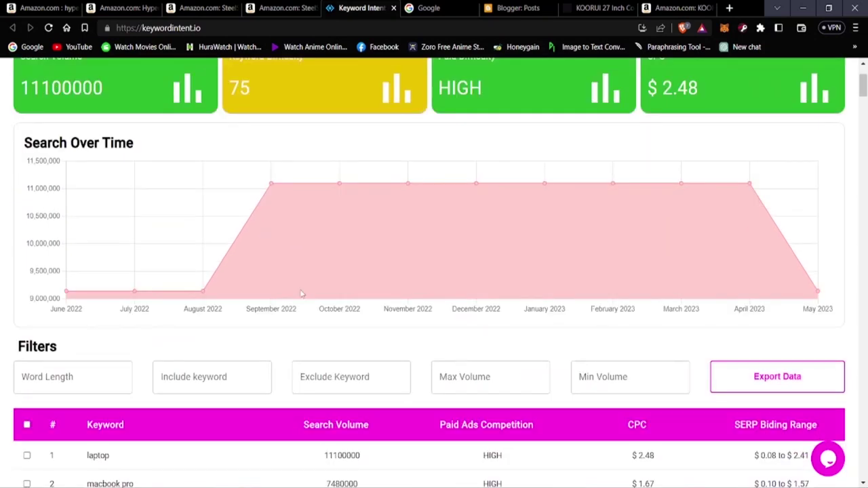
pyautogui.scroll(-3, 303, 293)
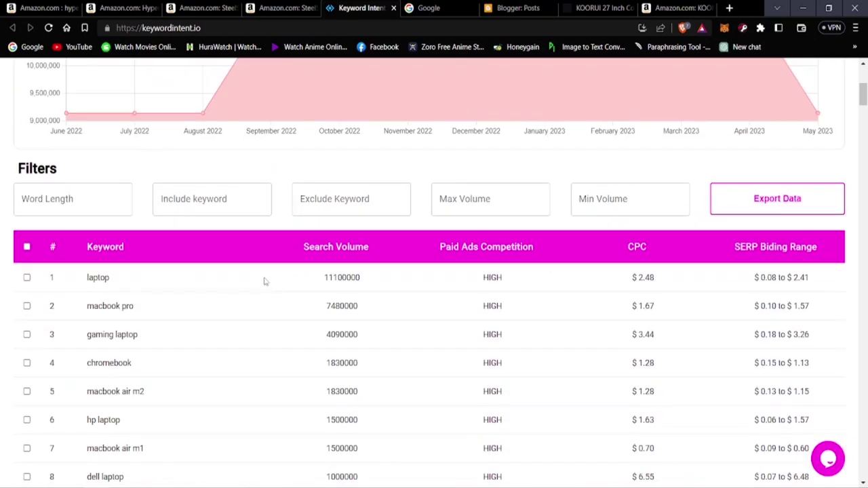
pyautogui.scroll(-3, 260, 281)
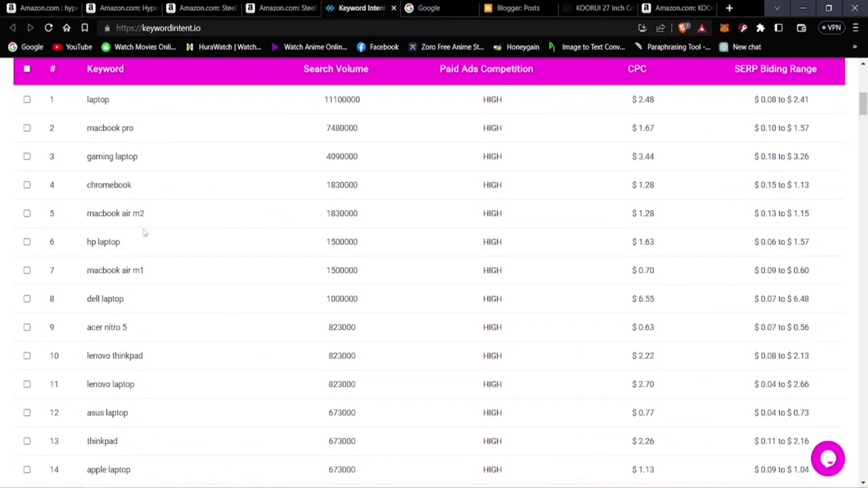
pyautogui.scroll(2, 63, 255)
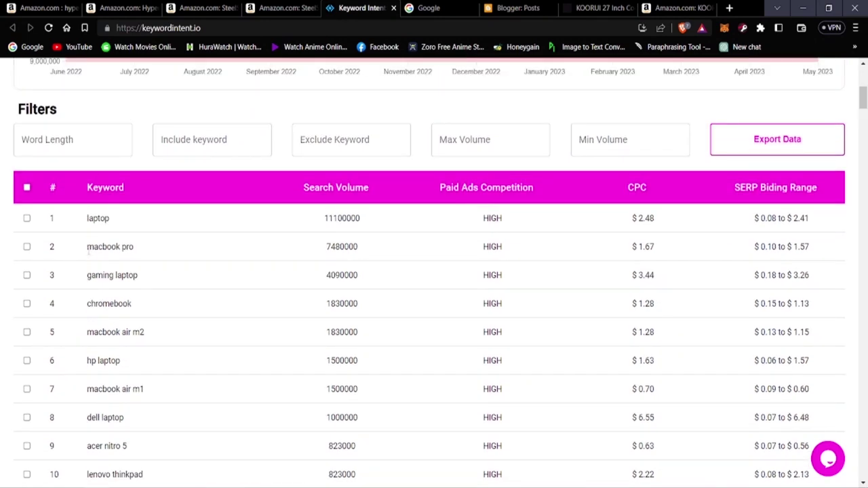
# Copy the keyword "macbook pro" from the related keyword list.
pyautogui.moveTo(87, 248); pyautogui.dragTo(130, 251)
pyautogui.rightClick(125, 246)
pyautogui.click(149, 255)
# Switch to the Amazon search results, replace the search term with the copied keyword "macbook pro" and run the search.
pyautogui.click(61, 12)
pyautogui.scroll(4, 215, 291)
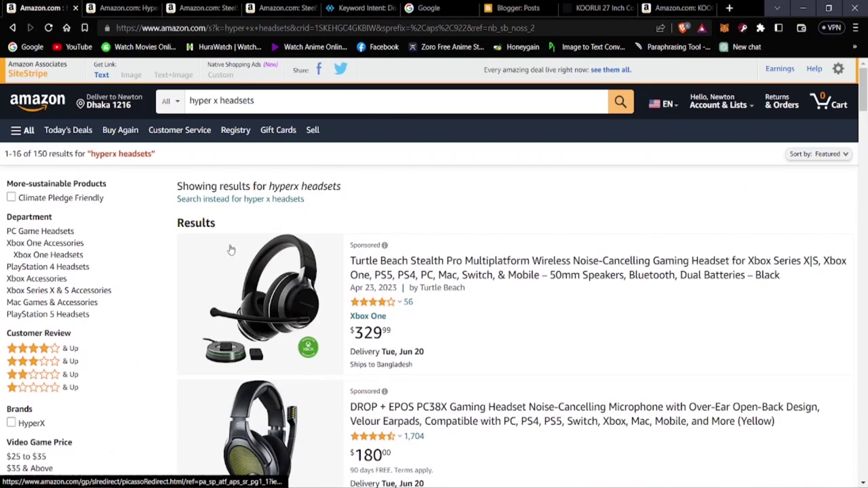
pyautogui.tripleClick(272, 101)
pyautogui.press('BackSpace')
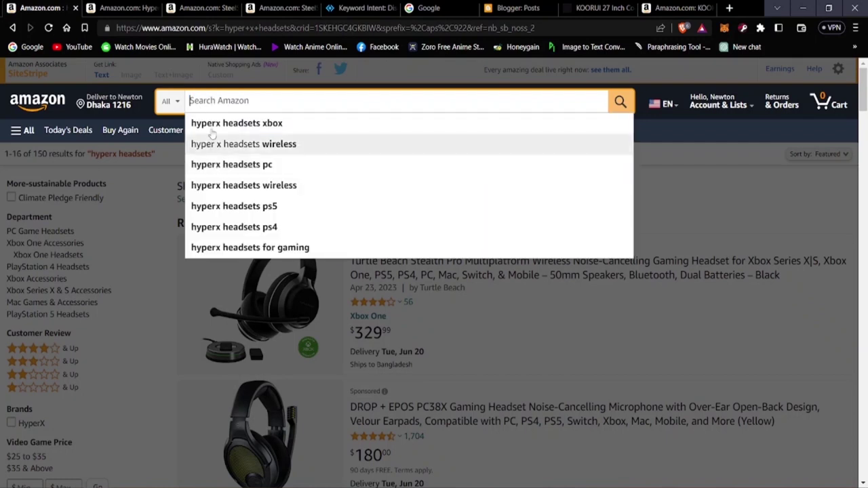
pyautogui.rightClick(220, 102)
pyautogui.click(234, 196)
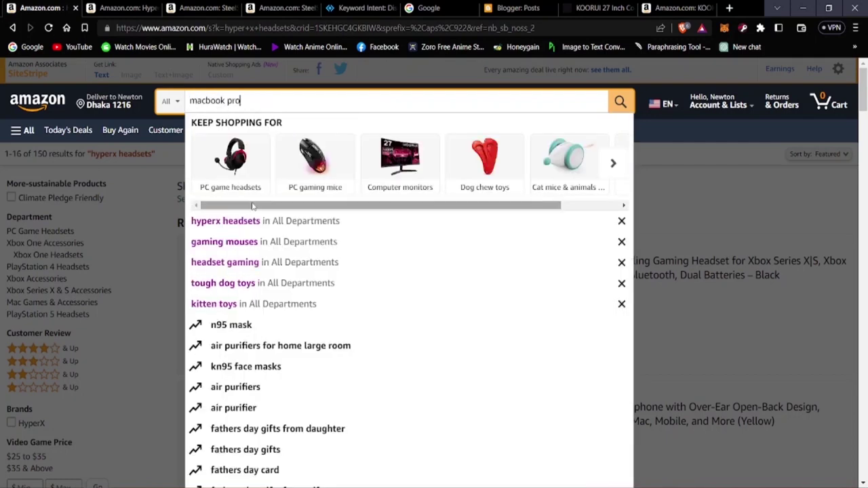
pyautogui.press('Return')
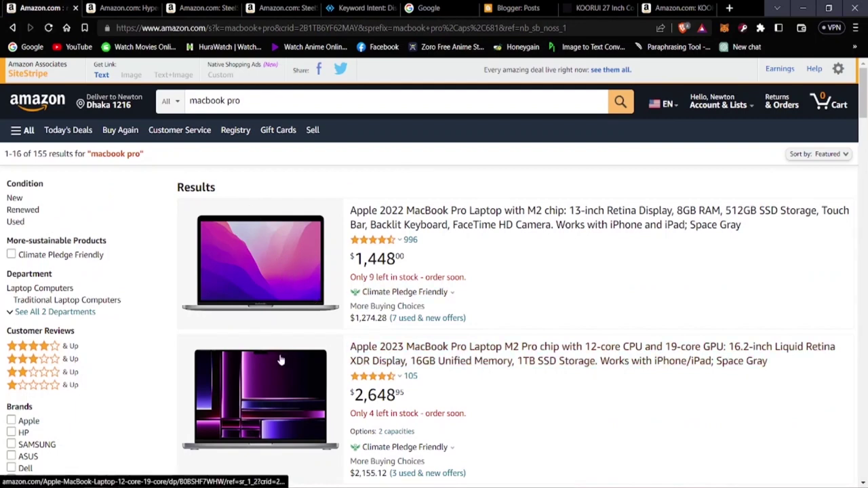
# Open the Apple 2021 MacBook Pro (16-inch, M1 Max, 64GB RAM, 2TB SSD) from the results and skim its product page.
pyautogui.scroll(-2, 218, 406)
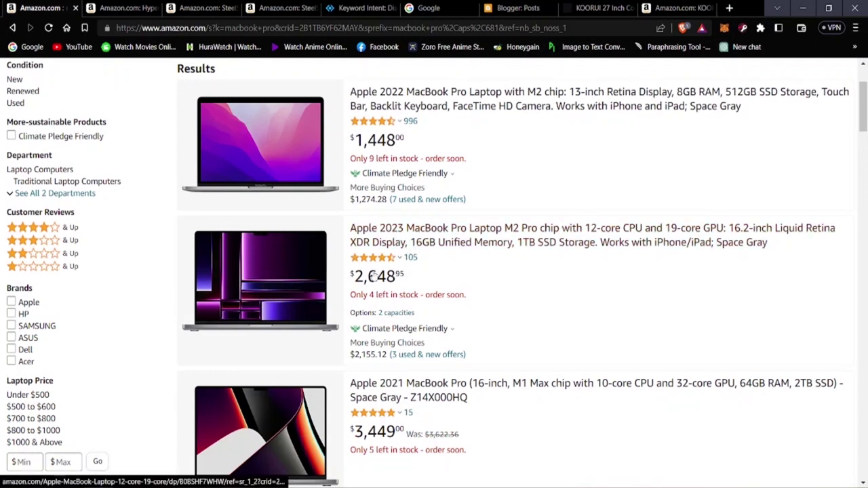
pyautogui.scroll(-2, 339, 414)
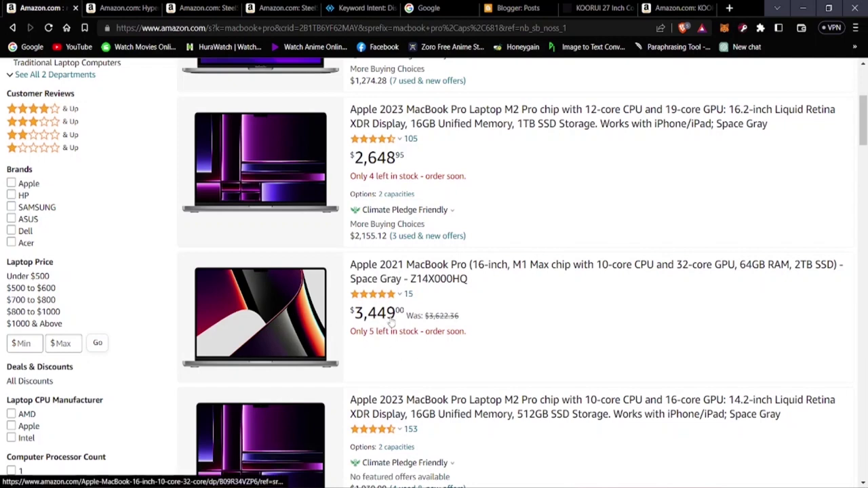
pyautogui.click(453, 282)
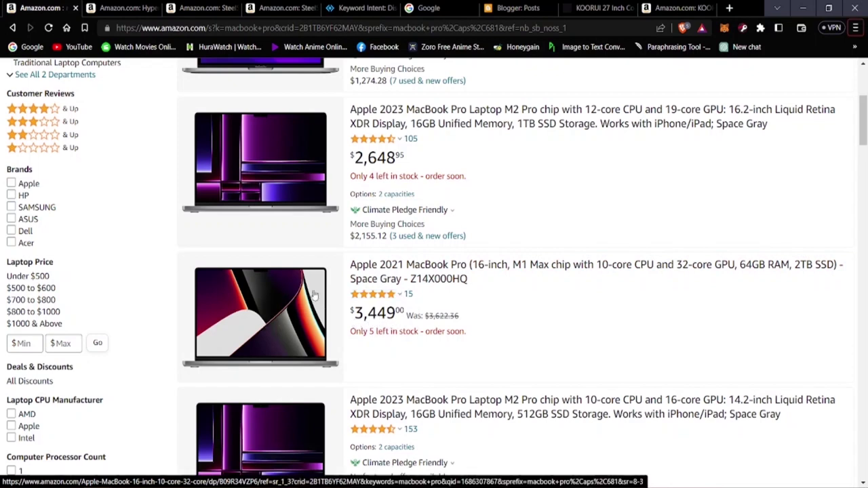
pyautogui.click(279, 311)
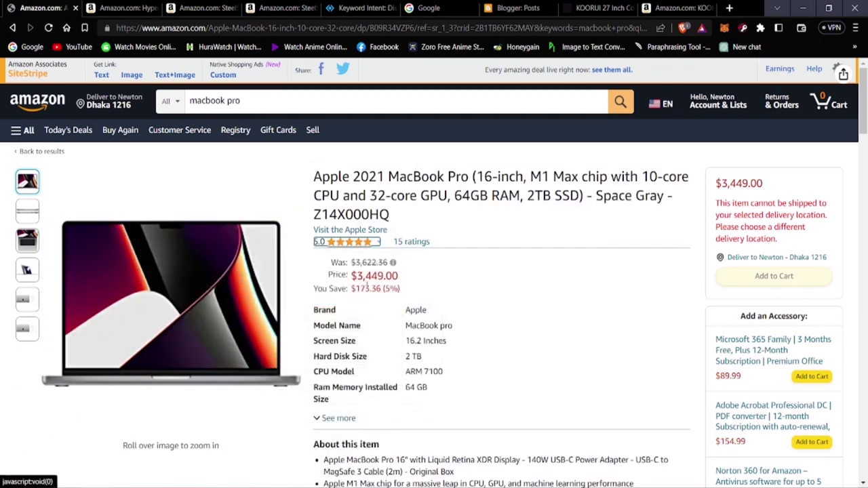
pyautogui.scroll(-5, 290, 307)
pyautogui.scroll(5, 367, 323)
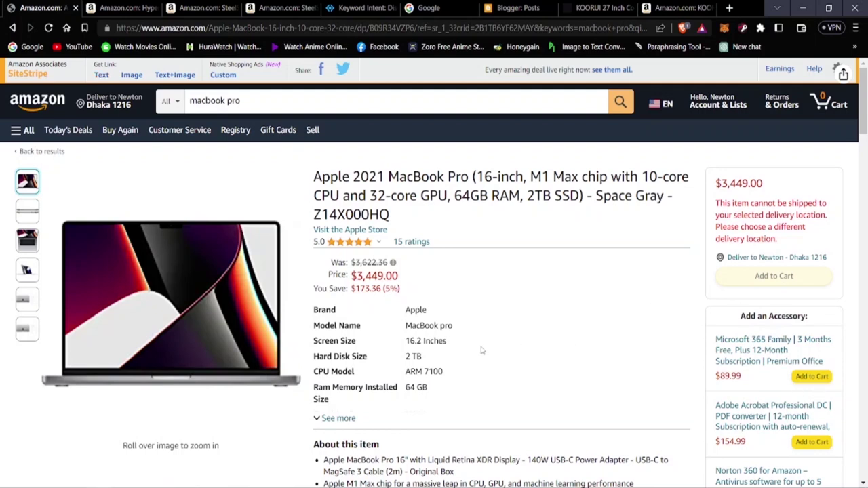
# Reload the 16-inch MacBook Pro product page, generate its short affiliate text link, and dismiss the link pop-up.
pyautogui.moveTo(339, 278); pyautogui.dragTo(411, 281)
pyautogui.click(458, 299)
pyautogui.scroll(-3, 425, 308)
pyautogui.scroll(3, 755, 321)
pyautogui.click(48, 27)
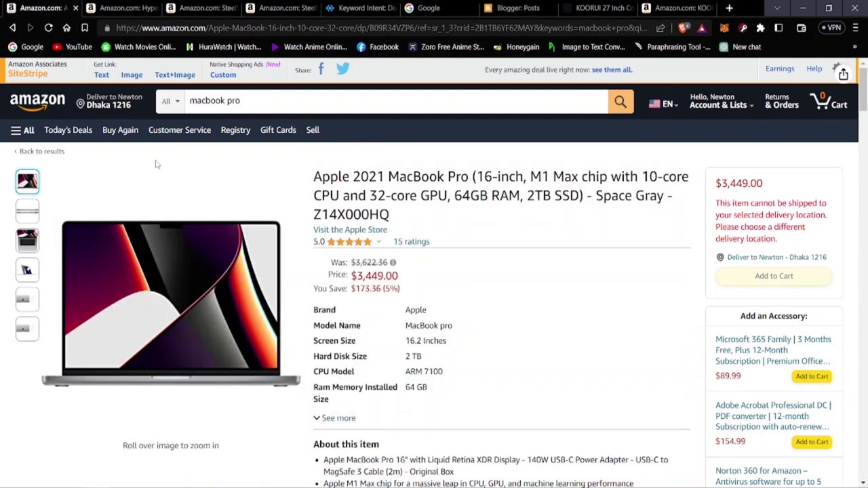
pyautogui.click(101, 77)
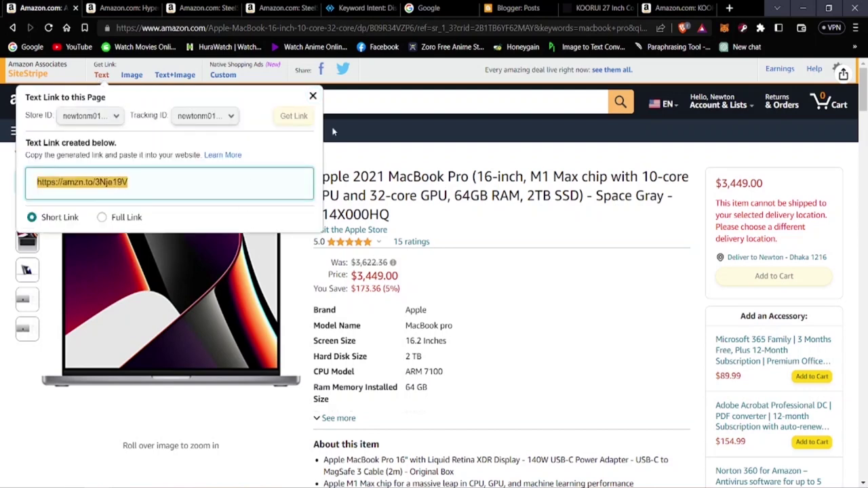
pyautogui.click(313, 98)
# Check the list of posts in Blogger and return to the MacBook Pro product page to skim it.
pyautogui.click(509, 9)
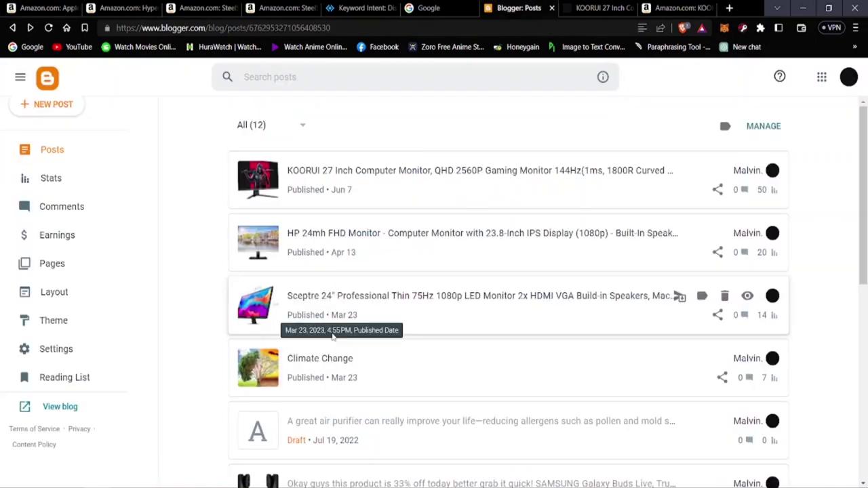
pyautogui.click(41, 8)
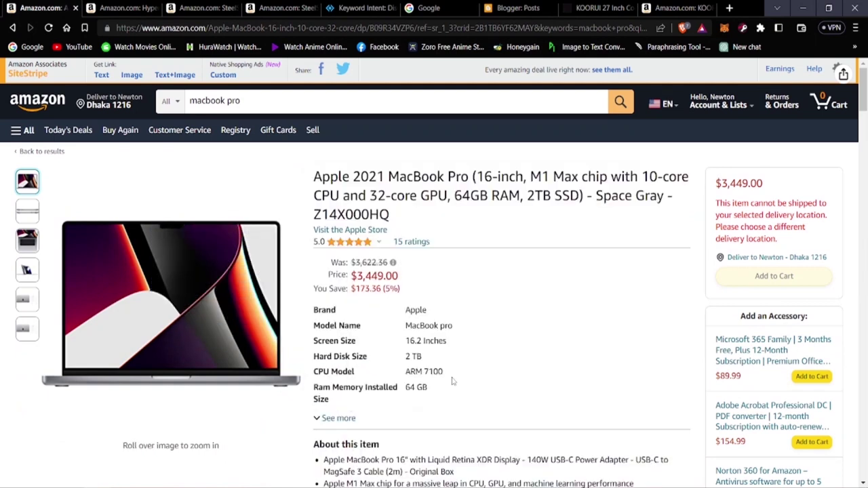
pyautogui.scroll(-3, 536, 354)
pyautogui.scroll(3, 413, 352)
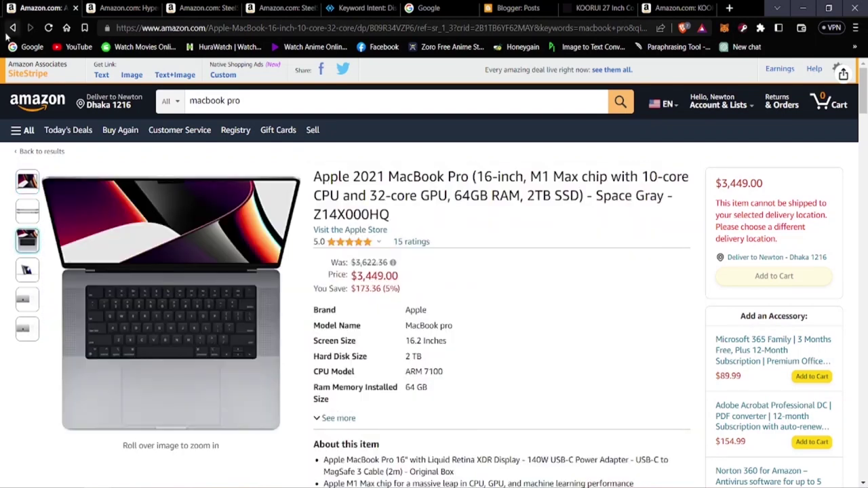
# Return to the "macbook pro" search results and clear the search term.
pyautogui.click(12, 28)
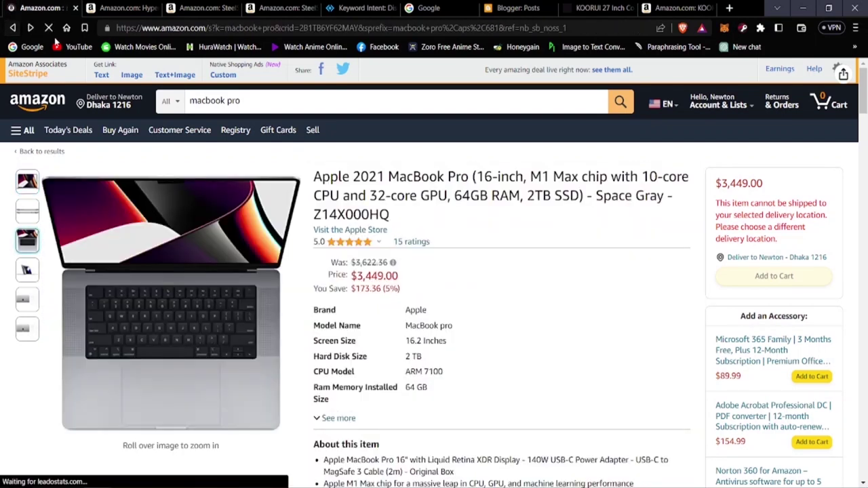
pyautogui.scroll(5, 299, 285)
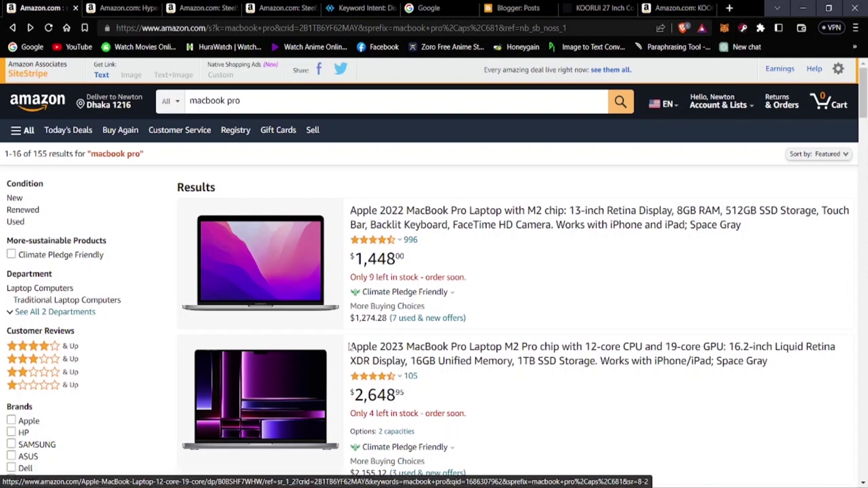
pyautogui.click(318, 101)
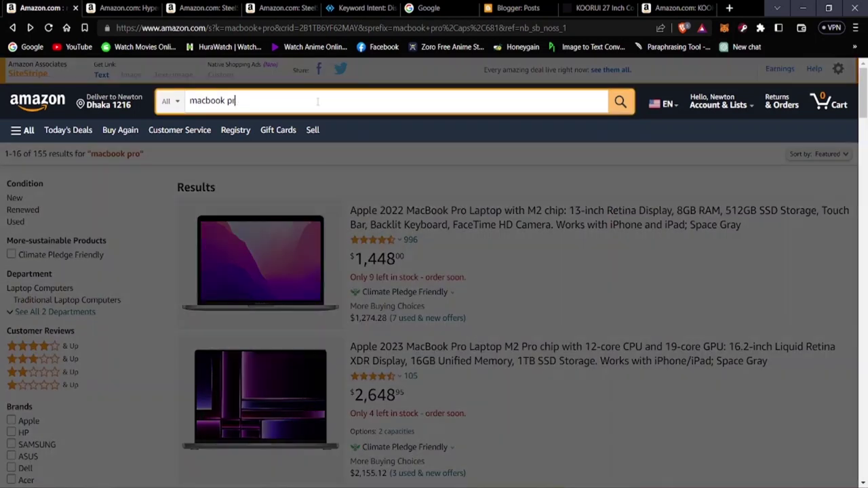
pyautogui.press('BackSpace')
pyautogui.press('BackSpace')
pyautogui.press('BackSpace')
pyautogui.press('BackSpace')
pyautogui.press('BackSpace')
pyautogui.press('BackSpace')
pyautogui.press('BackSpace')
pyautogui.press('BackSpace')
pyautogui.press('BackSpace')
pyautogui.press('BackSpace')
pyautogui.write('la')
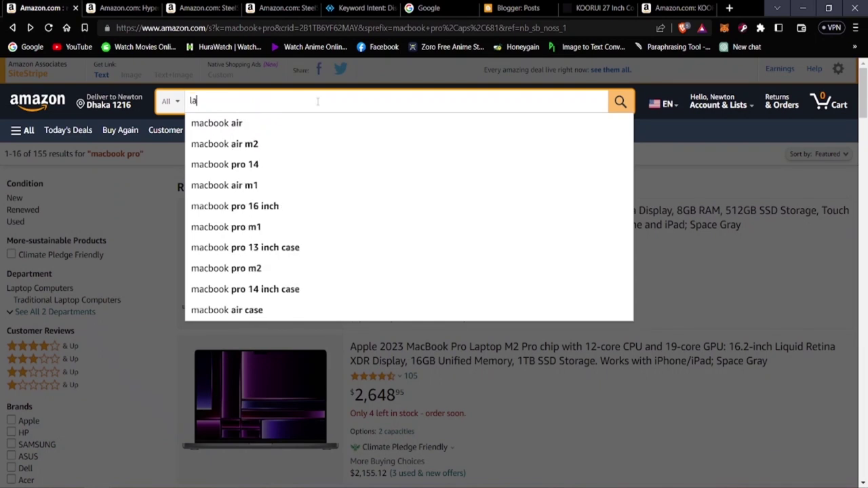
pyautogui.write('pto')
pyautogui.press('BackSpace')
pyautogui.press('BackSpace')
pyautogui.press('BackSpace')
pyautogui.press('BackSpace')
pyautogui.press('BackSpace')
# Search Amazon for "hp laptop".
pyautogui.write('hp')
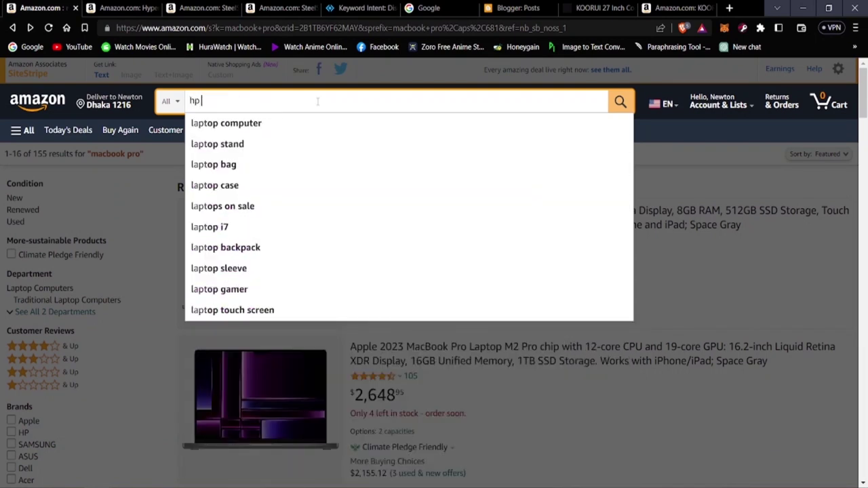
pyautogui.write(' lap')
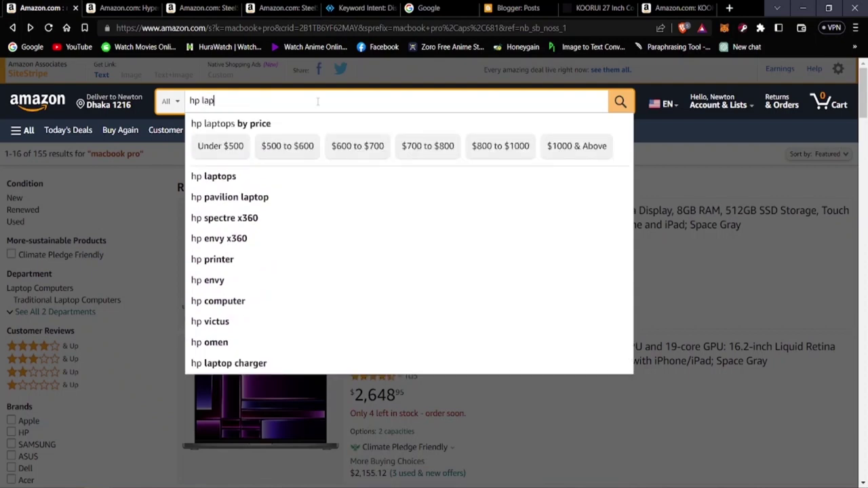
pyautogui.write('tops')
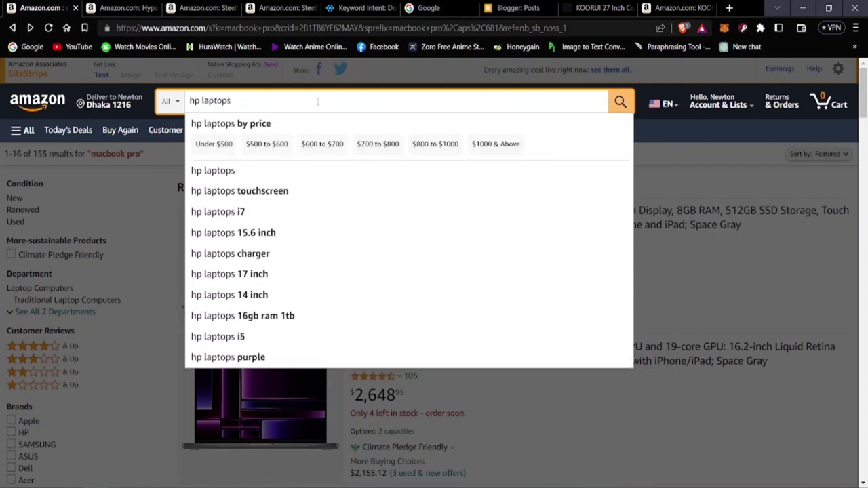
pyautogui.press('Return')
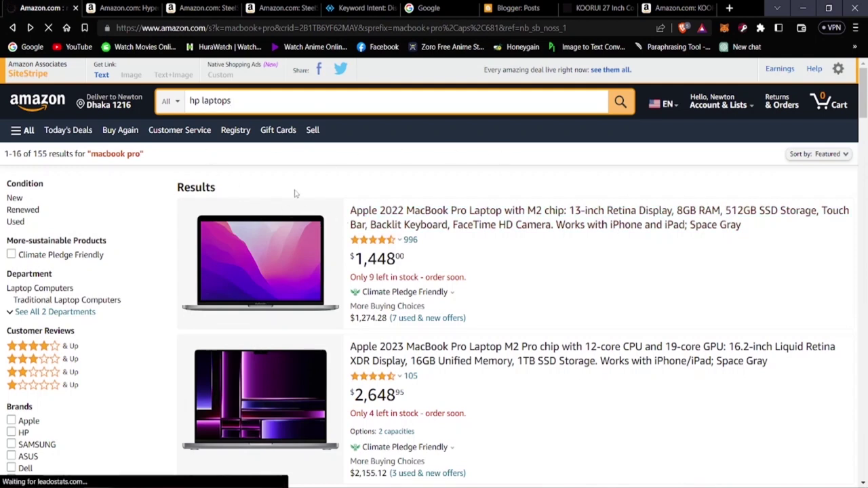
pyautogui.scroll(-3, 217, 218)
pyautogui.scroll(2, 218, 217)
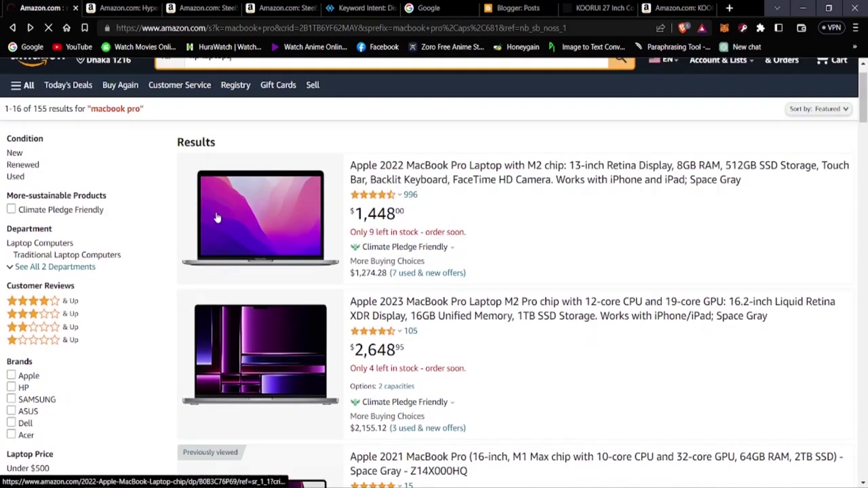
pyautogui.scroll(1, 218, 217)
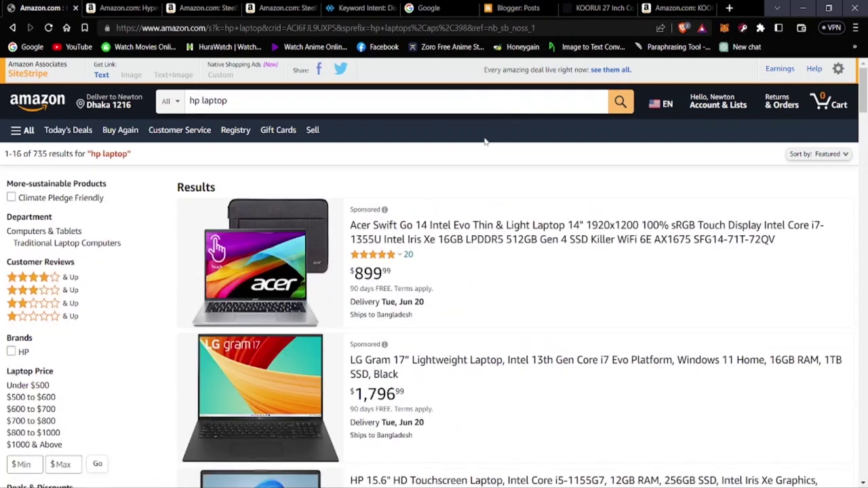
# Examine the "hp laptop" results, comparing the models, prices and ratings of the listed laptops.
pyautogui.scroll(-3, 271, 305)
pyautogui.scroll(3, 251, 205)
pyautogui.scroll(-3, 316, 421)
pyautogui.scroll(-2, 315, 420)
pyautogui.moveTo(375, 217)
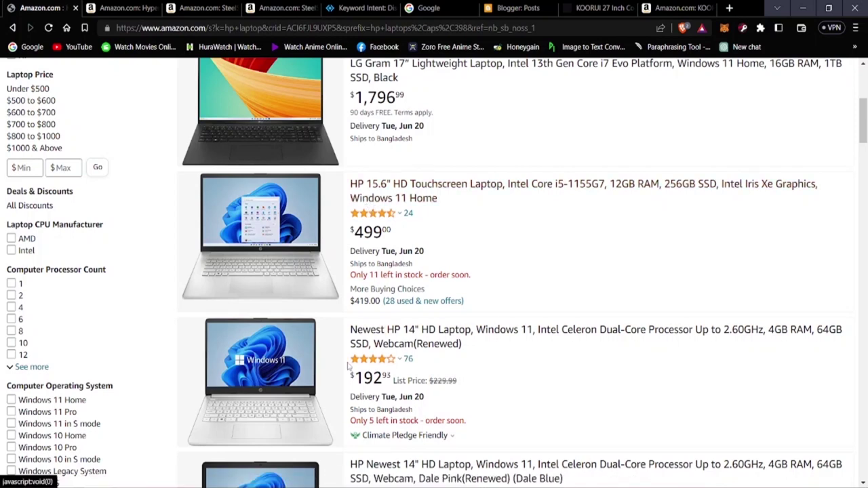
pyautogui.scroll(-1, 348, 366)
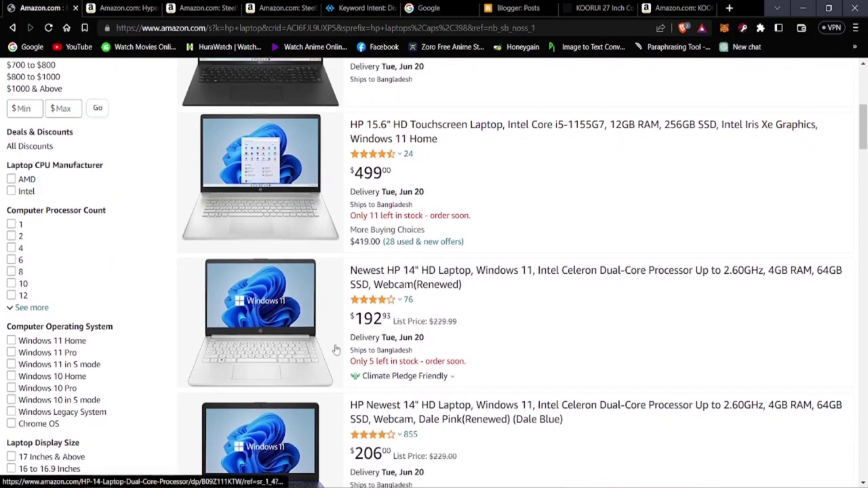
pyautogui.scroll(-3, 337, 349)
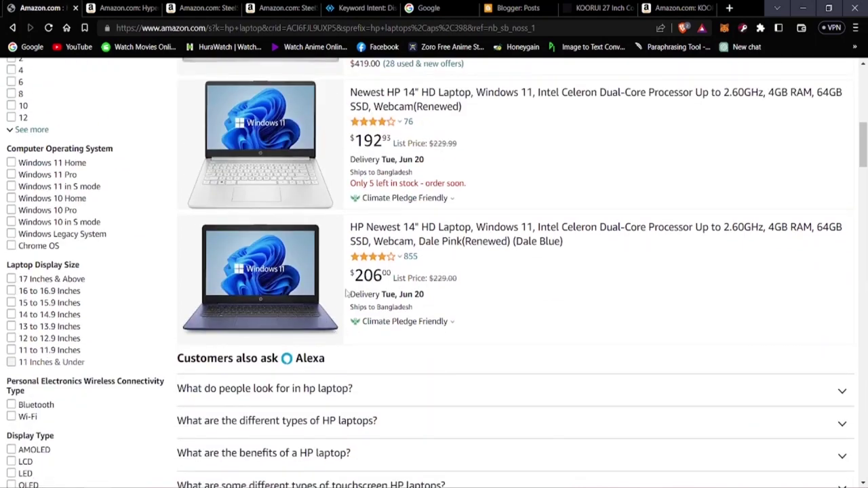
pyautogui.scroll(-4, 346, 293)
pyautogui.scroll(-5, 346, 293)
pyautogui.scroll(15, 308, 330)
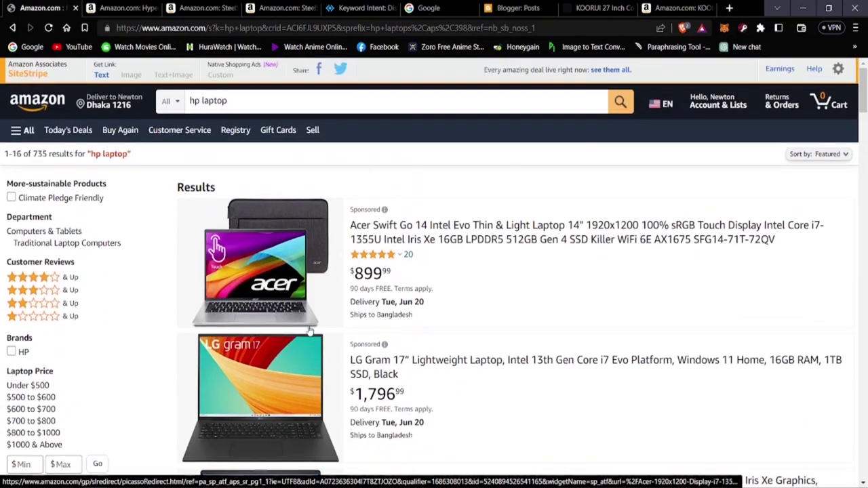
pyautogui.scroll(-9, 309, 330)
pyautogui.scroll(4, 260, 261)
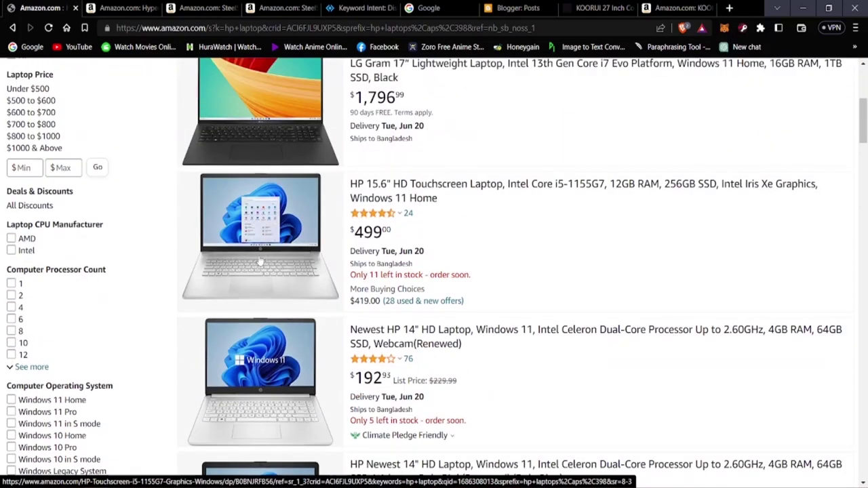
# Open the HP 15.6" HD Touchscreen Laptop (Intel Core i5-1155G7, 12GB RAM, 256GB SSD) in a new browser tab.
pyautogui.rightClick(270, 252)
pyautogui.click(305, 14)
pyautogui.click(116, 8)
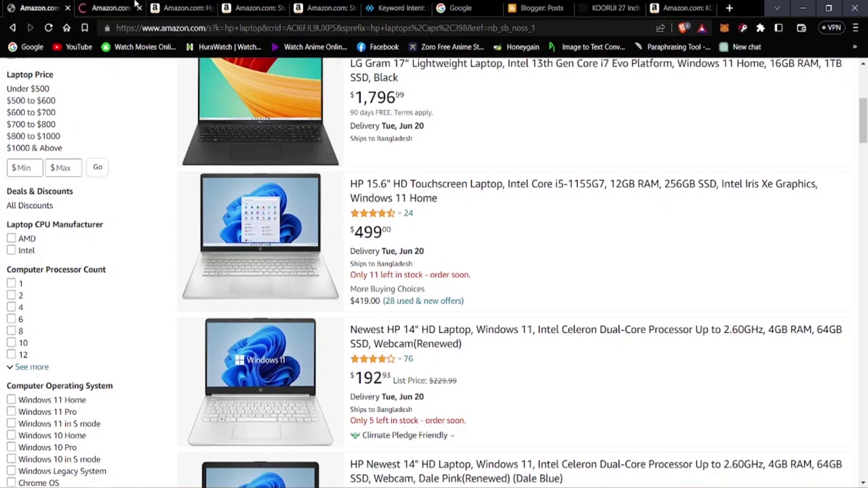
# Close the browser tabs of the previously viewed gaming headsets and return to the HP 15.6" laptop page.
pyautogui.click(210, 8)
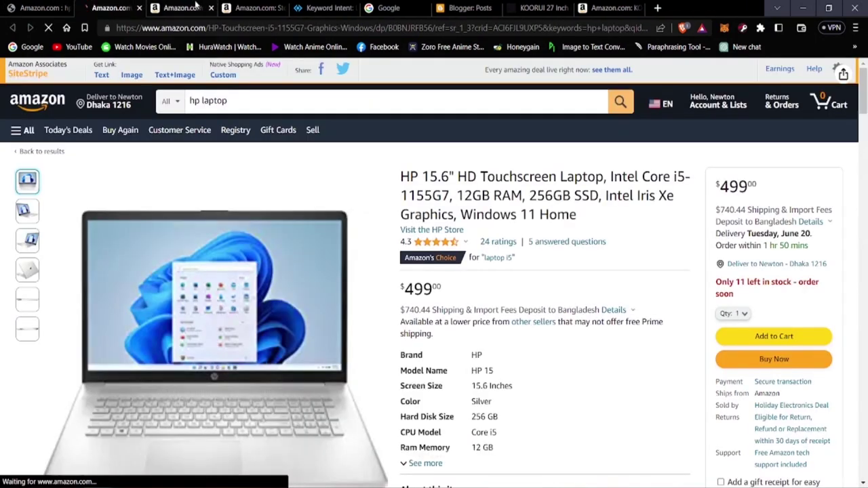
pyautogui.click(195, 7)
pyautogui.click(211, 8)
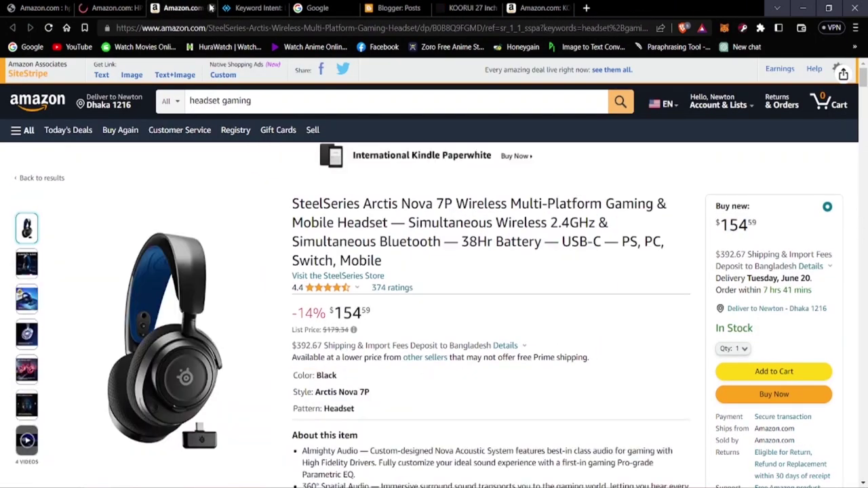
pyautogui.click(211, 8)
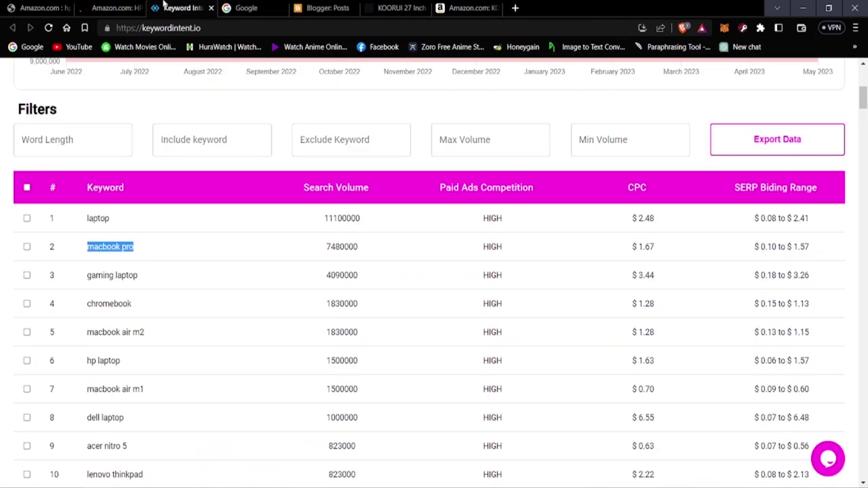
pyautogui.click(112, 8)
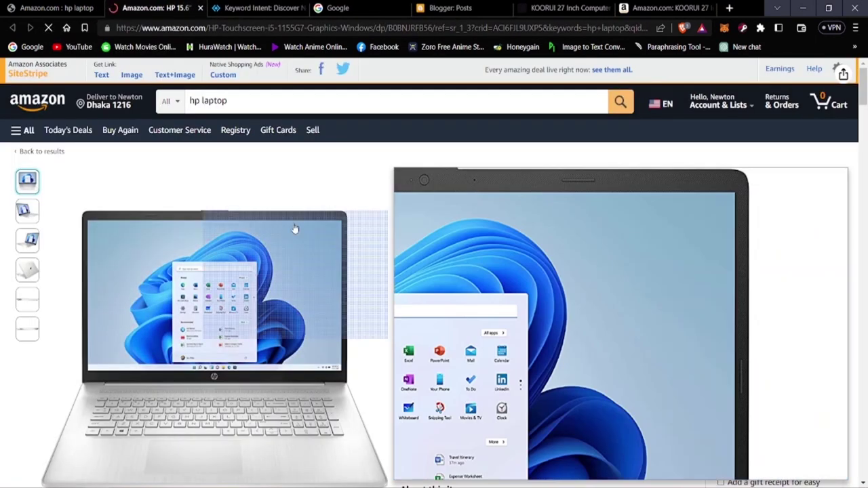
# Examine the HP 15.6" laptop's product description, star-rating breakdown, feature ratings and top customer reviews.
pyautogui.scroll(-20, 430, 272)
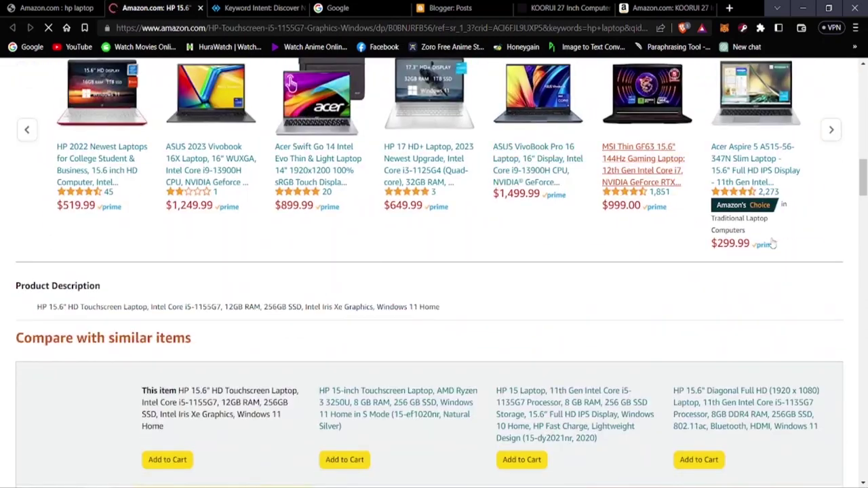
pyautogui.moveTo(863, 178); pyautogui.dragTo(864, 346)
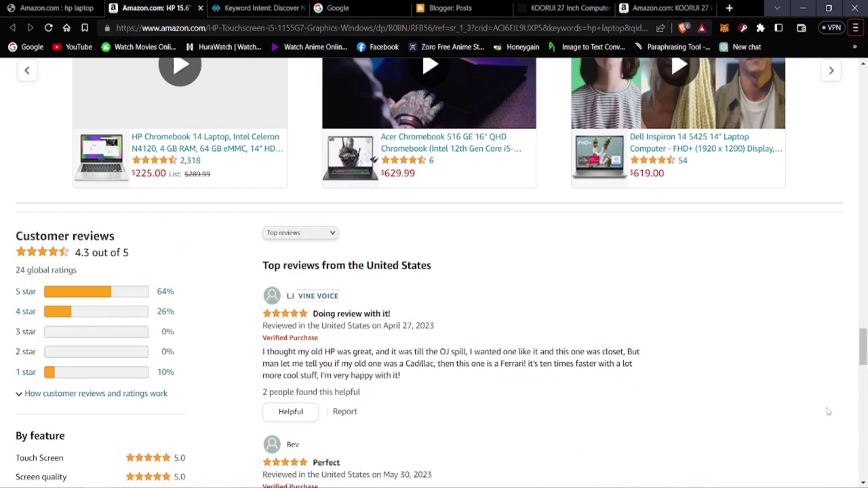
pyautogui.scroll(-2, 407, 361)
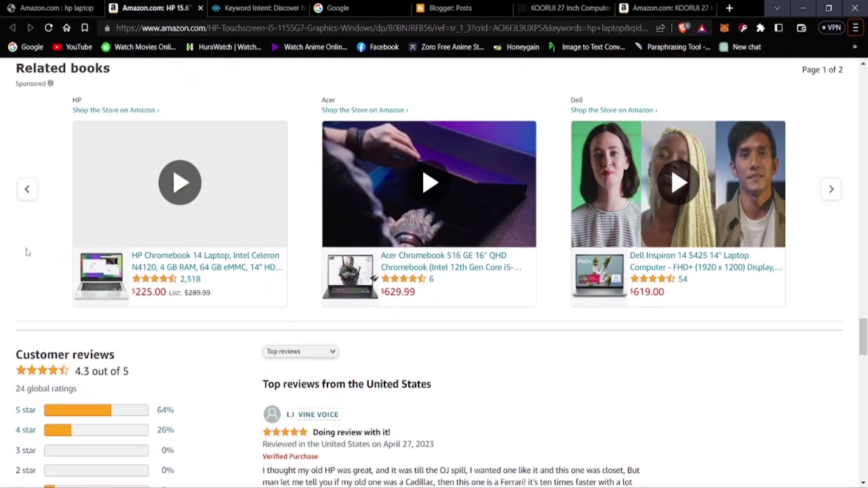
pyautogui.scroll(4, 68, 247)
pyautogui.scroll(-2, 94, 252)
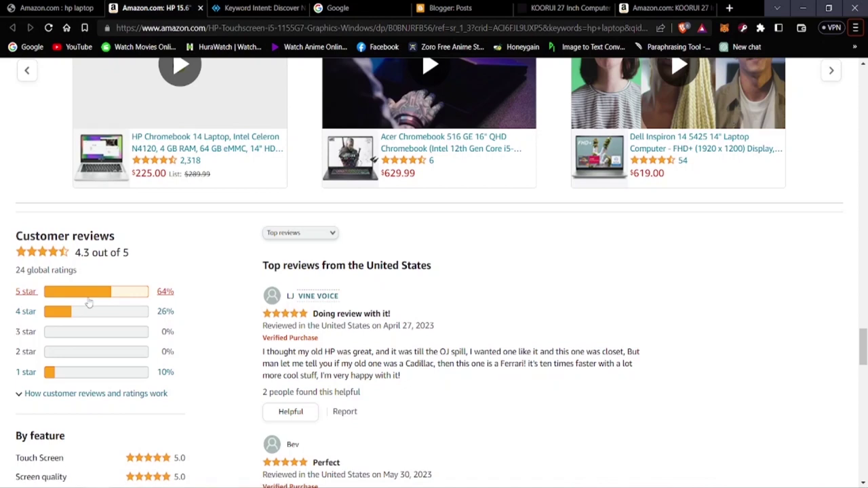
pyautogui.scroll(-2, 102, 303)
pyautogui.scroll(-1, 101, 303)
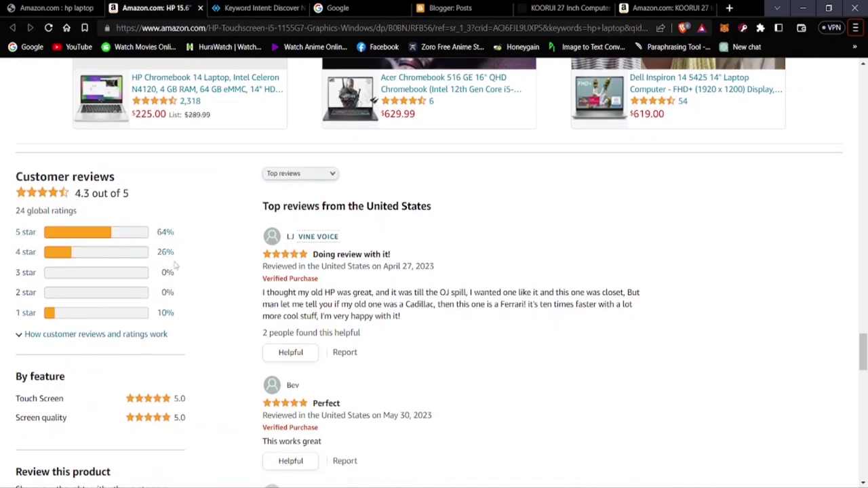
pyautogui.scroll(-1, 58, 272)
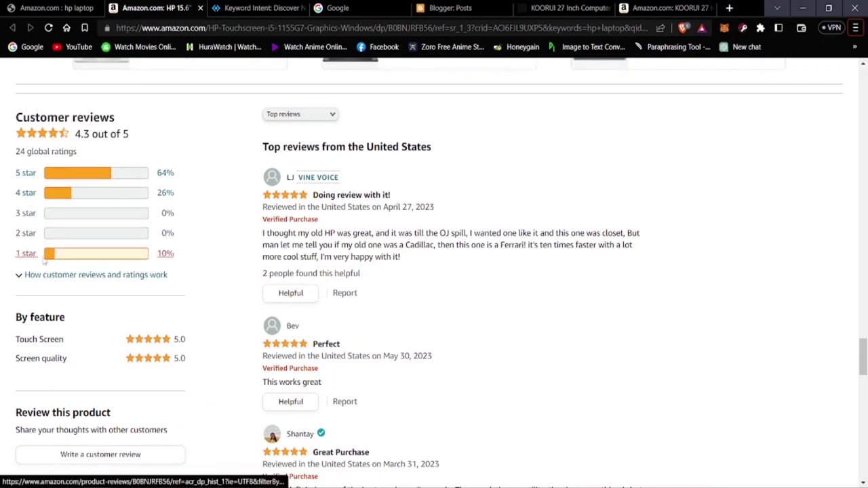
pyautogui.scroll(-2, 85, 256)
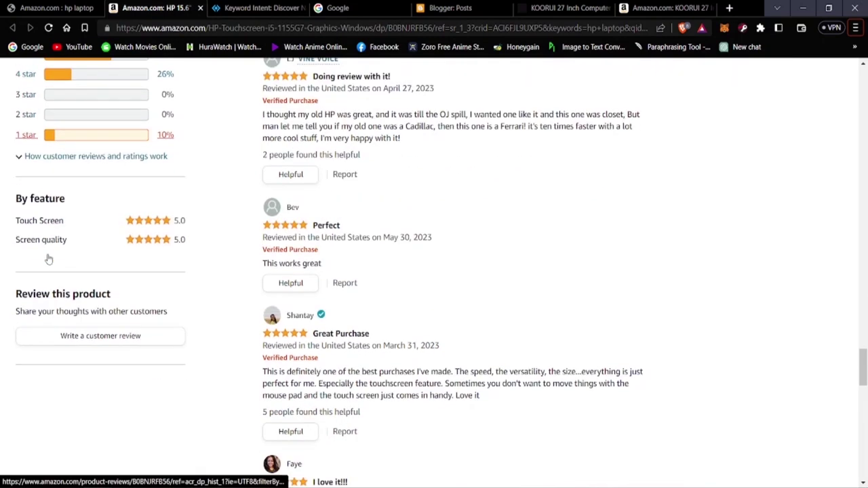
pyautogui.scroll(3, 425, 226)
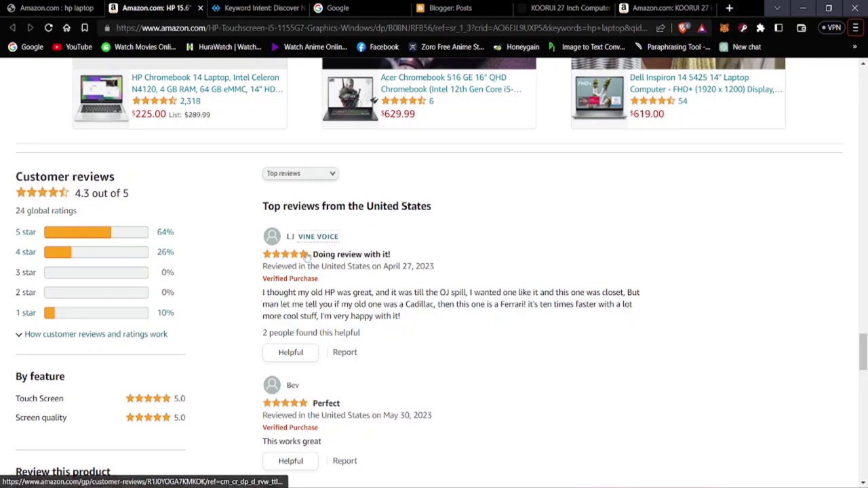
pyautogui.scroll(-2, 306, 265)
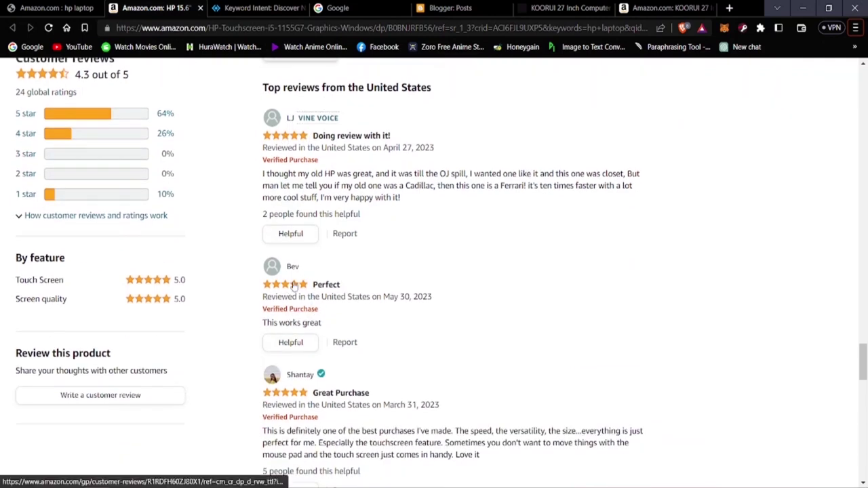
pyautogui.scroll(-3, 346, 291)
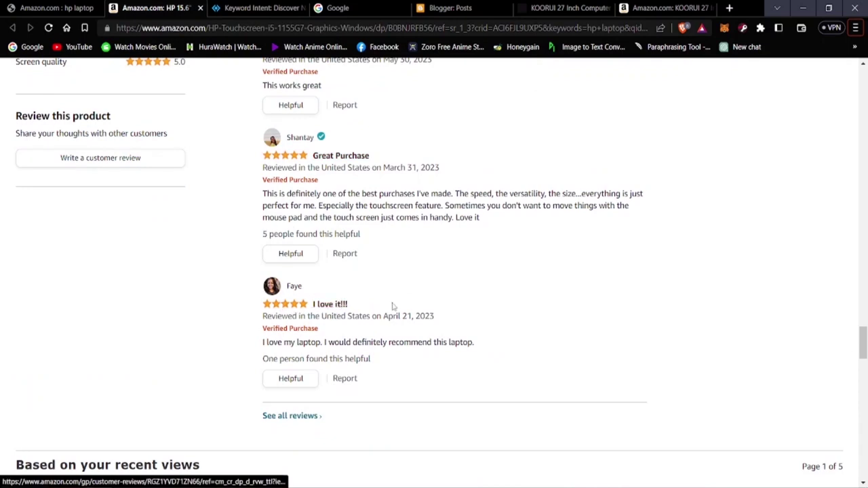
# Copy the keyword "acer nitro 5" from the laptop keyword list on Keyword Intent.
pyautogui.scroll(15, 380, 309)
pyautogui.scroll(15, 351, 322)
pyautogui.scroll(15, 306, 231)
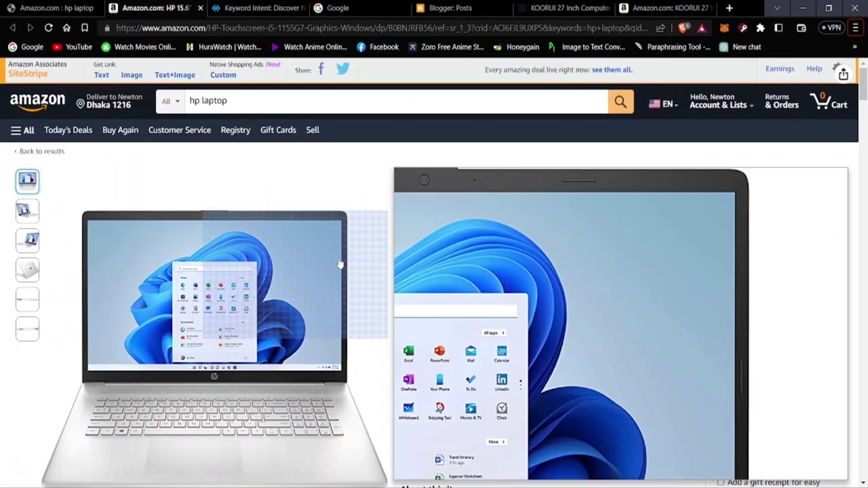
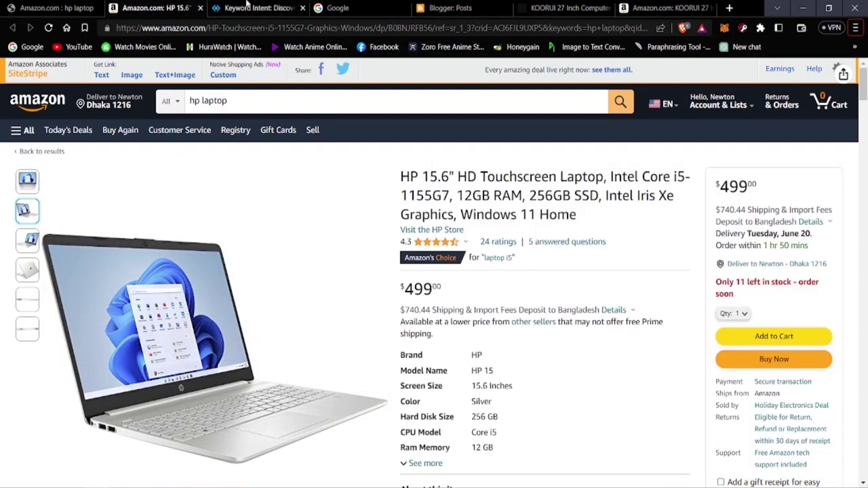
pyautogui.click(261, 8)
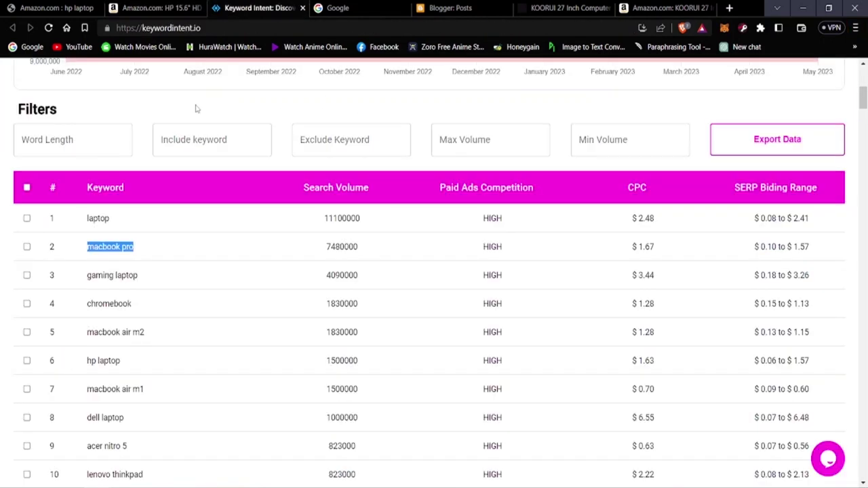
pyautogui.press('alt')
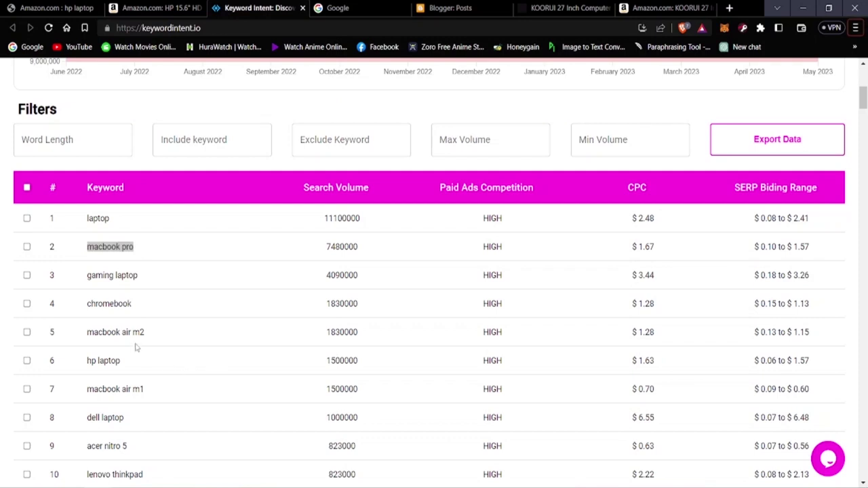
pyautogui.scroll(-3, 163, 392)
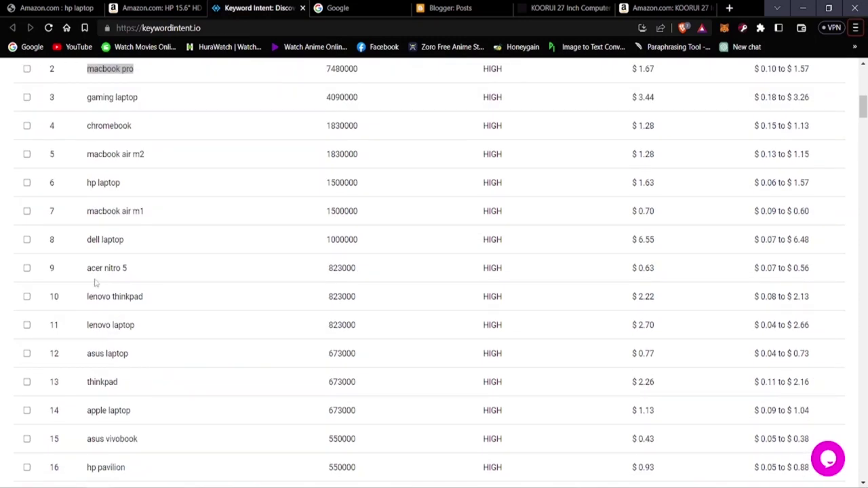
pyautogui.moveTo(88, 269); pyautogui.dragTo(101, 269)
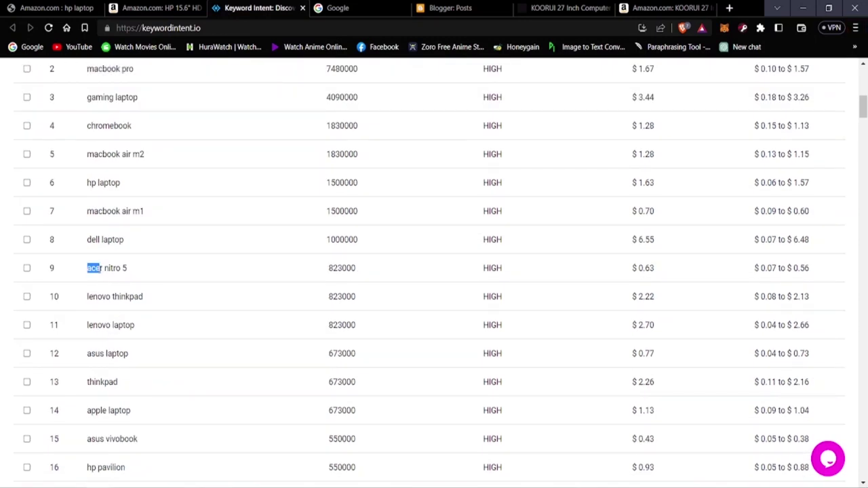
pyautogui.rightClick(120, 270)
pyautogui.click(130, 271)
# Replace the "hp laptop" query on the Amazon results page with the copied keyword "acer nitro 5" and run the search.
pyautogui.click(92, 7)
pyautogui.scroll(5, 216, 145)
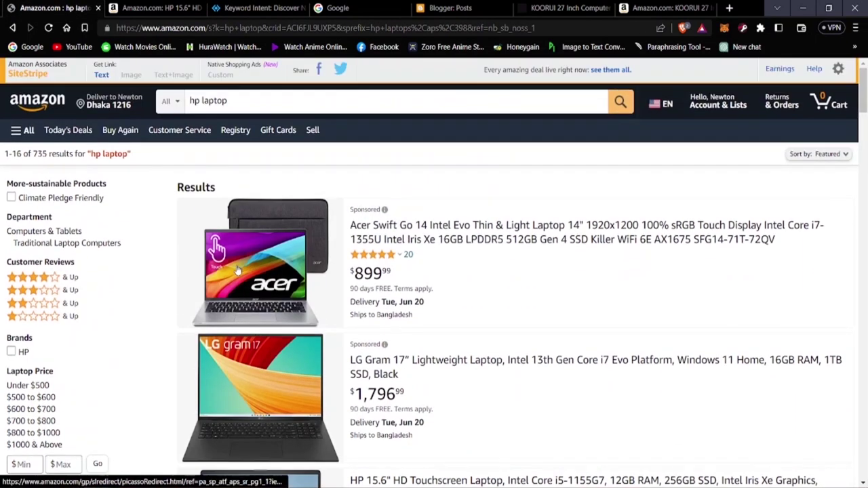
pyautogui.moveTo(228, 102); pyautogui.dragTo(184, 112)
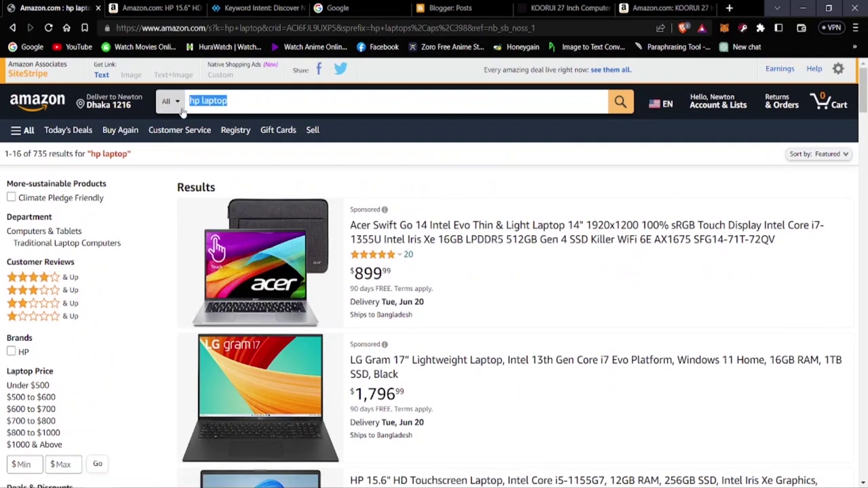
pyautogui.press('BackSpace')
pyautogui.rightClick(230, 105)
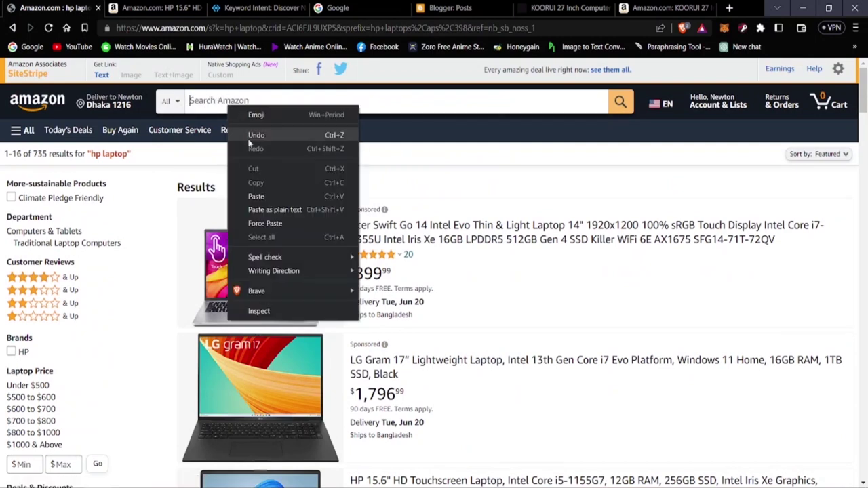
pyautogui.click(256, 196)
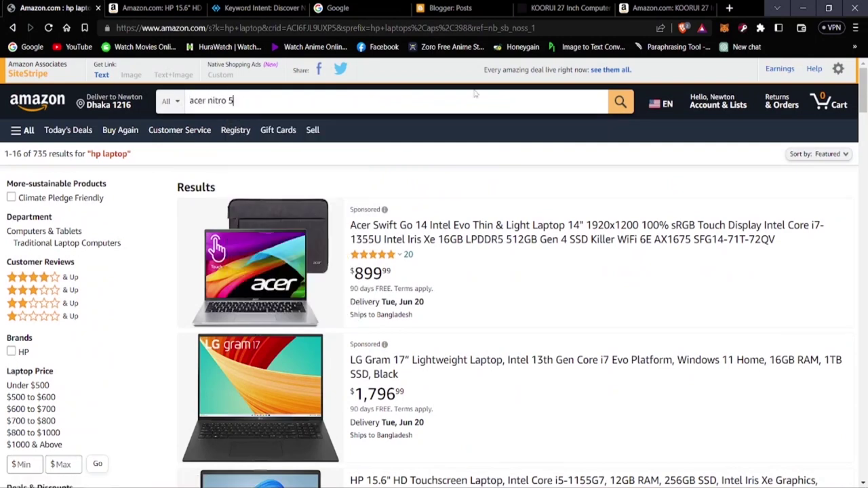
pyautogui.click(619, 103)
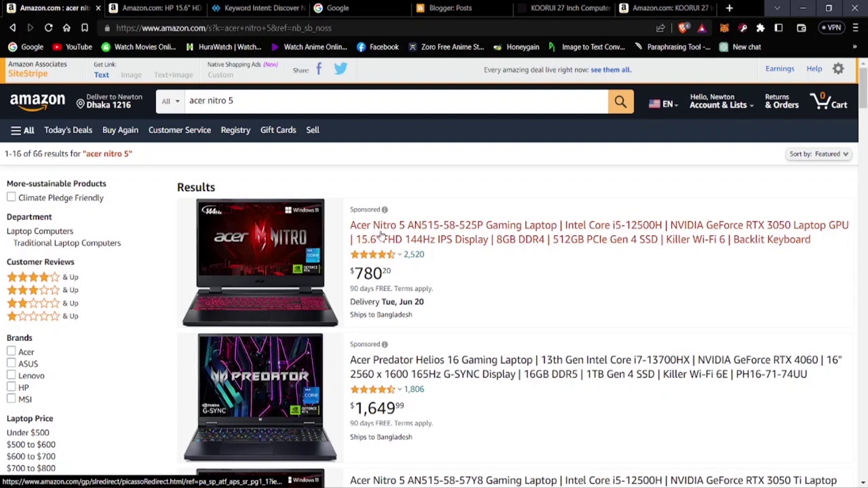
# Open the Acer Nitro 5 AN515-58-525P Gaming Laptop in a new browser tab and switch to its product page.
pyautogui.rightClick(281, 239)
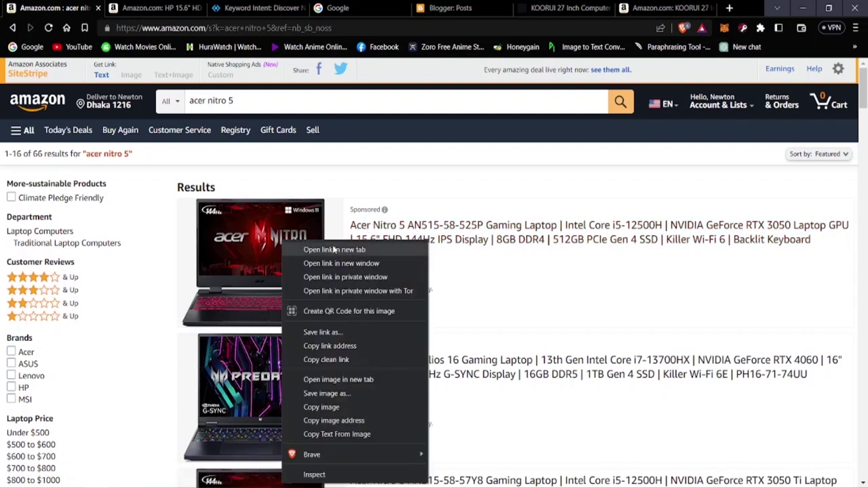
pyautogui.click(321, 248)
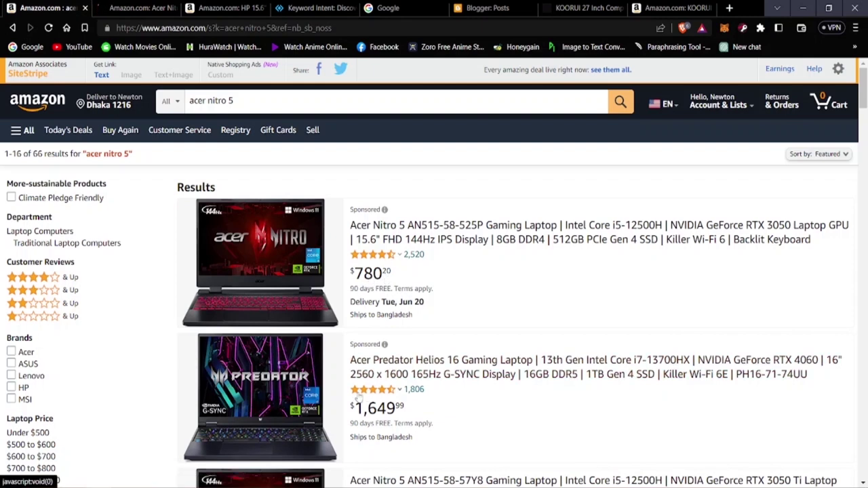
pyautogui.scroll(-1, 499, 347)
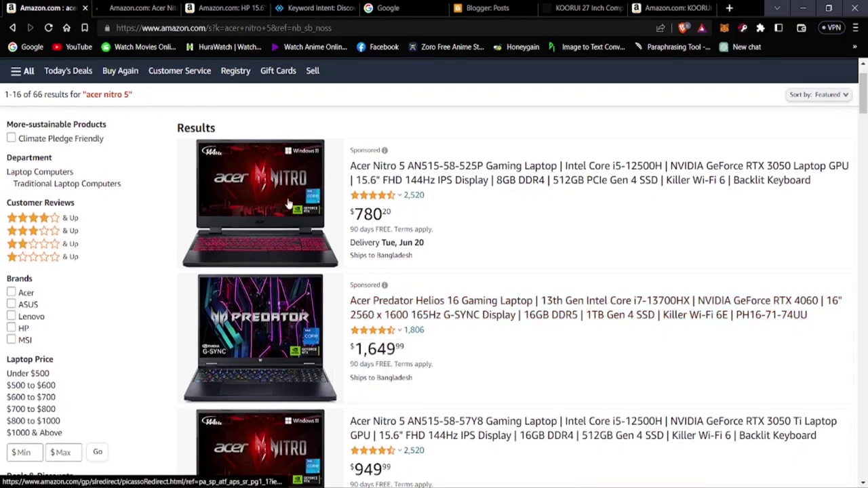
pyautogui.scroll(1, 257, 203)
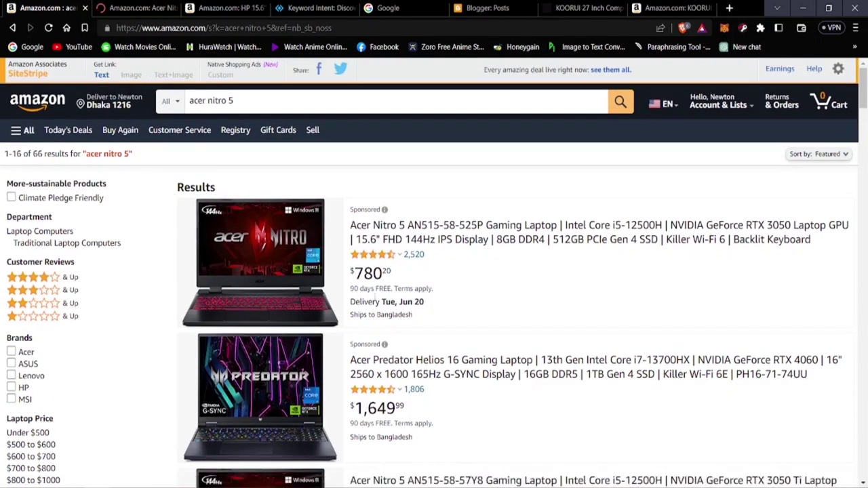
pyautogui.click(129, 7)
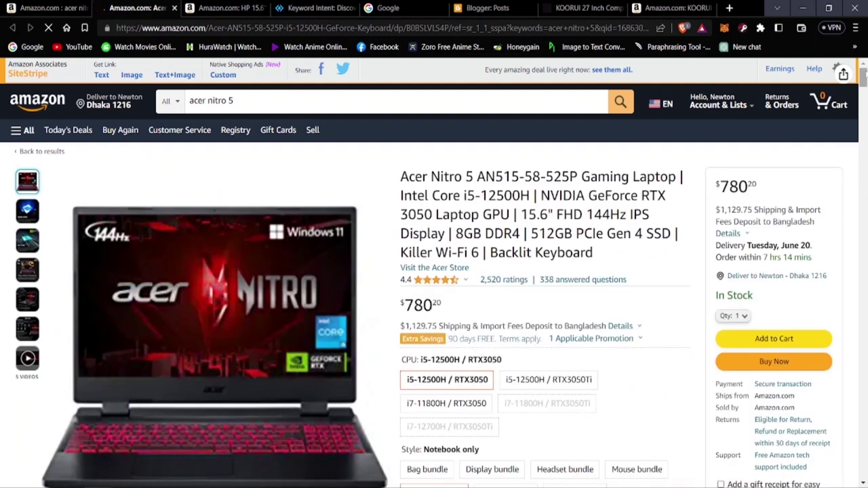
# Examine the Acer Nitro 5's star-rating breakdown, feature ratings, review images and top customer reviews.
pyautogui.moveTo(863, 76); pyautogui.dragTo(852, 343)
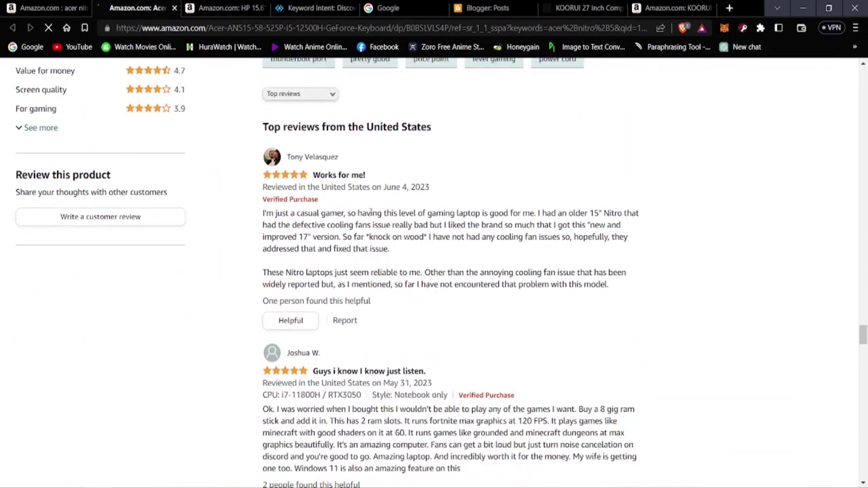
pyautogui.scroll(3, 372, 212)
pyautogui.scroll(2, 159, 183)
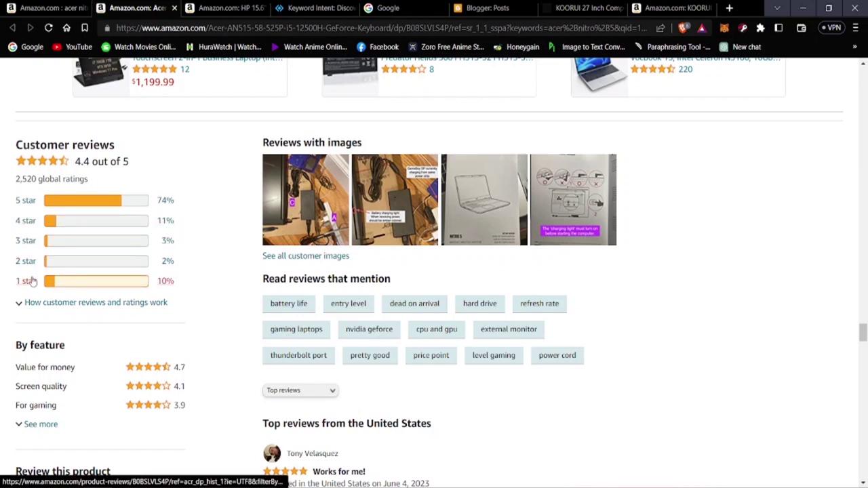
pyautogui.scroll(-1, 271, 253)
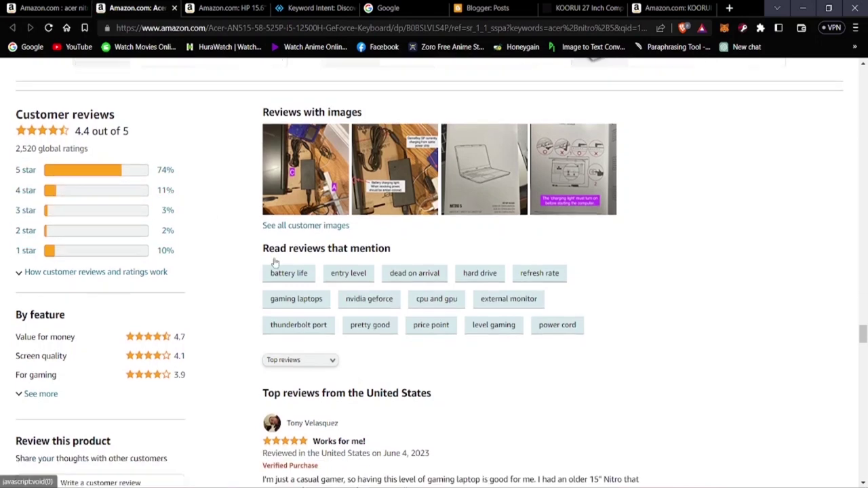
pyautogui.scroll(2, 217, 237)
pyautogui.scroll(-5, 281, 272)
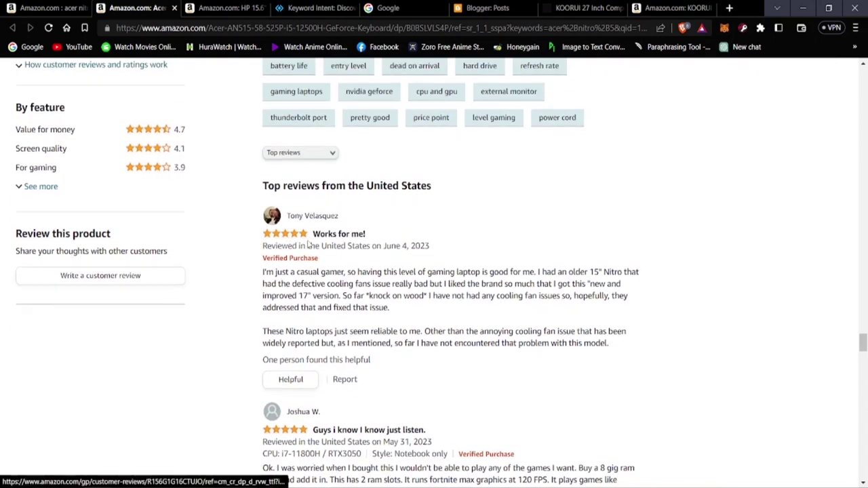
pyautogui.scroll(-5, 307, 238)
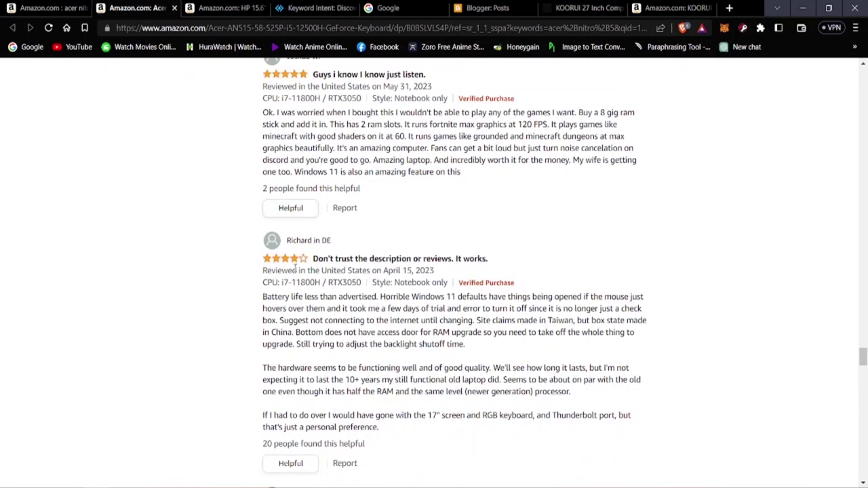
pyautogui.scroll(-3, 295, 268)
pyautogui.scroll(-4, 299, 285)
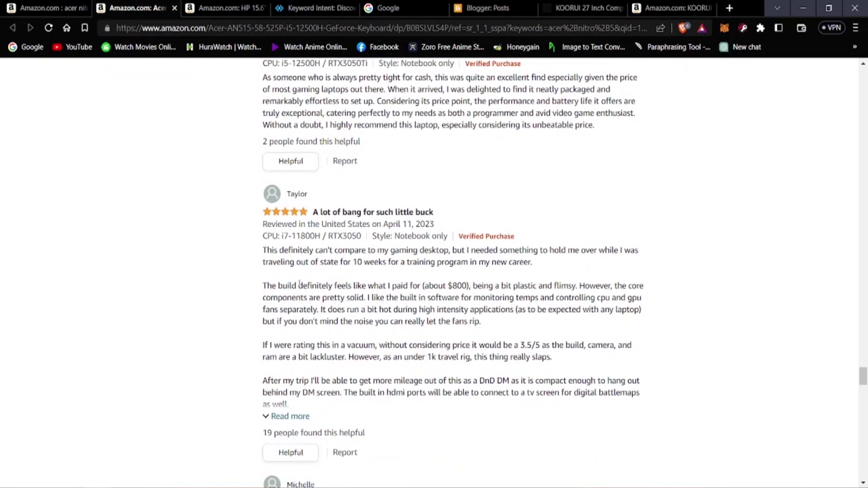
pyautogui.scroll(15, 298, 285)
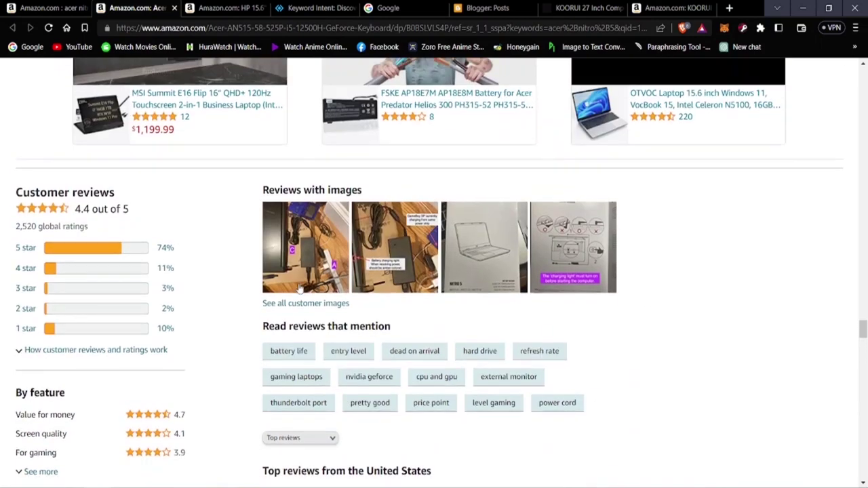
pyautogui.scroll(-2, 302, 285)
pyautogui.scroll(-3, 302, 273)
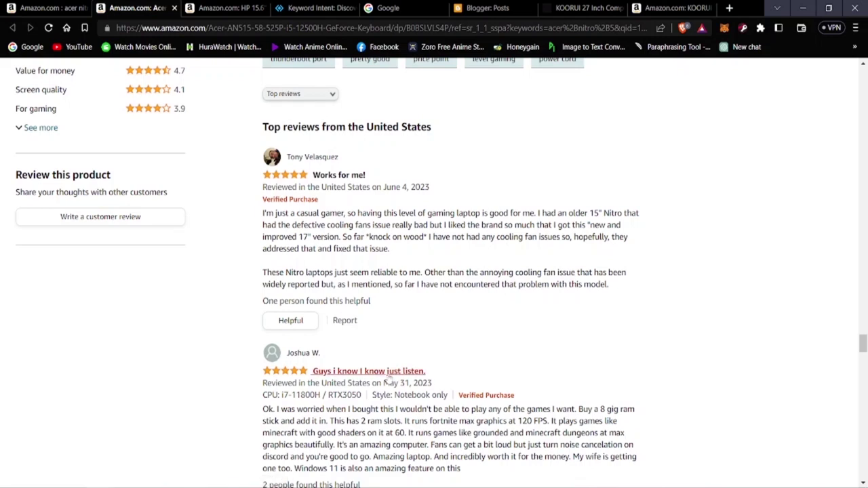
pyautogui.scroll(-4, 392, 375)
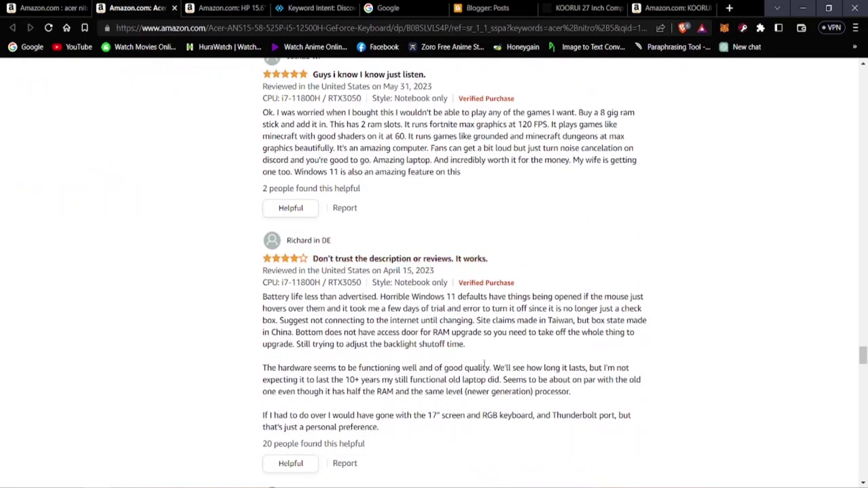
pyautogui.scroll(-2, 522, 361)
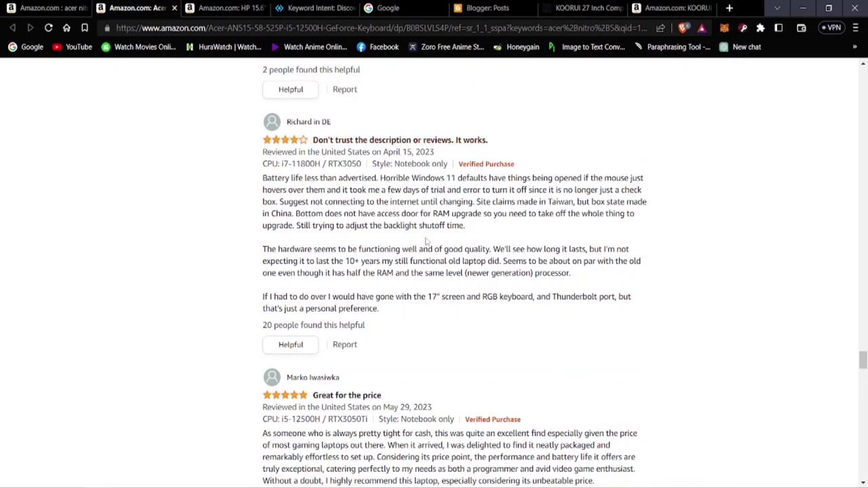
# Look back through the Acer Nitro 5's promotional images, product description, specifications and comparison table up to the product title.
pyautogui.scroll(5, 364, 252)
pyautogui.scroll(20, 363, 258)
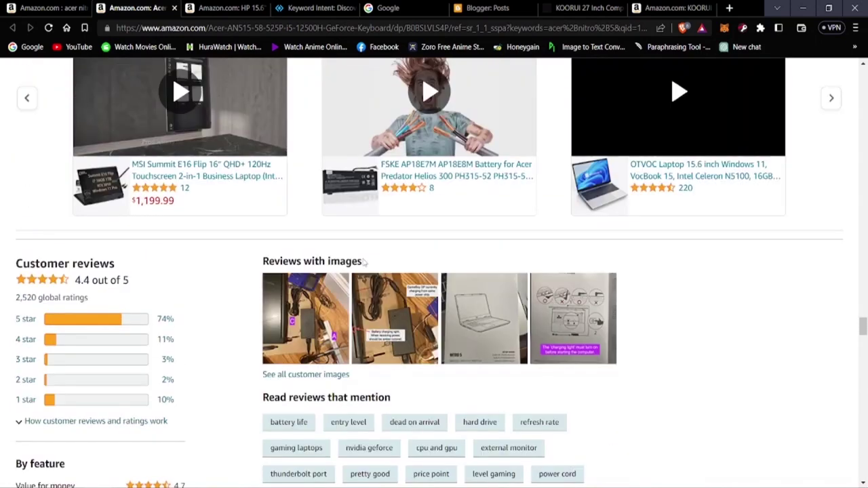
pyautogui.scroll(20, 363, 262)
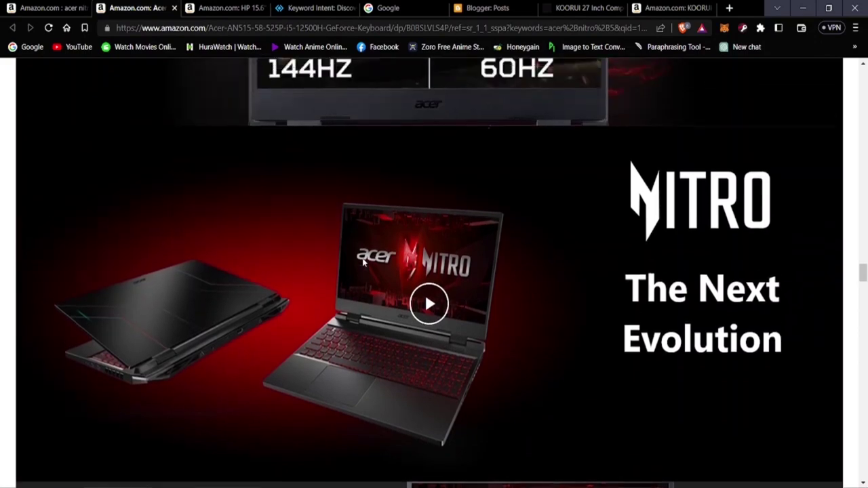
pyautogui.scroll(20, 364, 262)
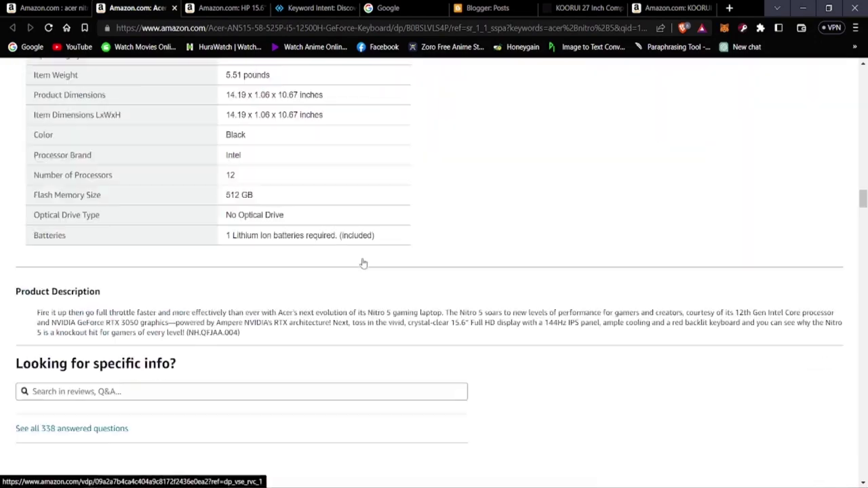
pyautogui.scroll(20, 363, 263)
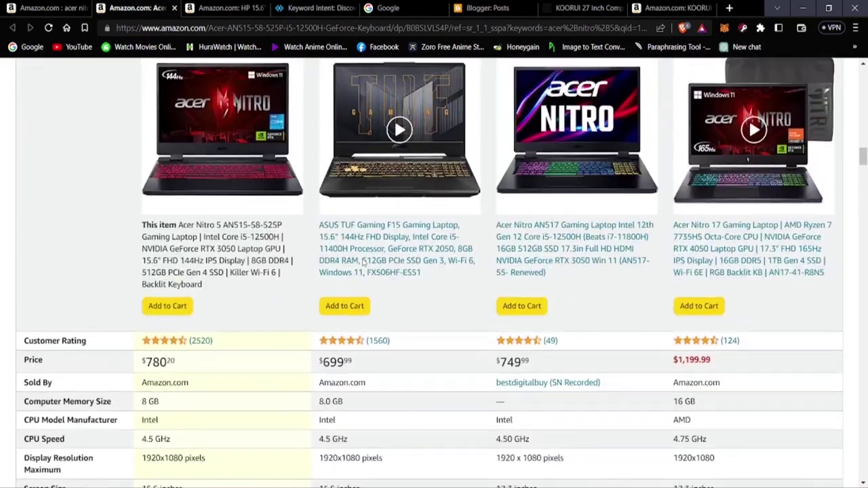
pyautogui.scroll(20, 357, 261)
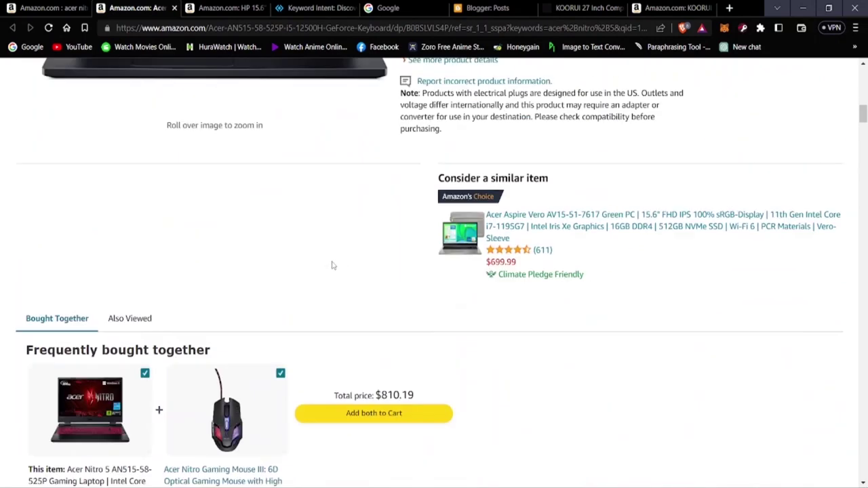
pyautogui.scroll(2, 488, 282)
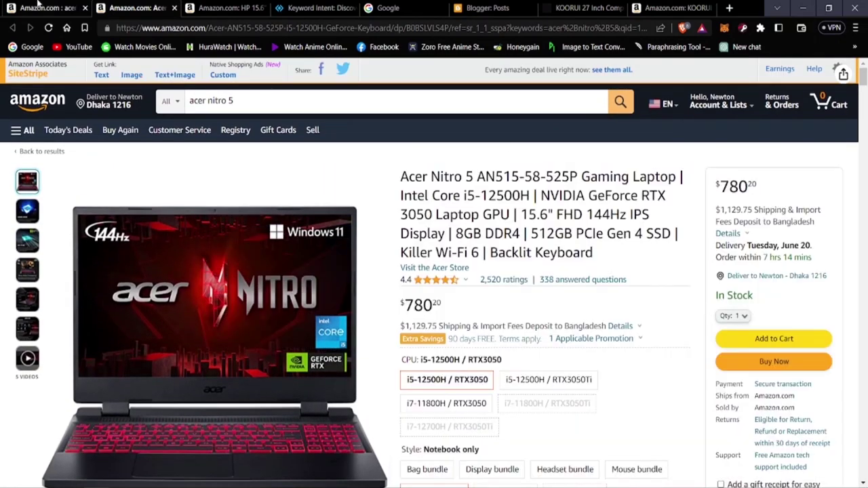
# View the short affiliate text link that SiteStripe generates for the Acer Nitro 5 page, and close the link box.
pyautogui.click(99, 76)
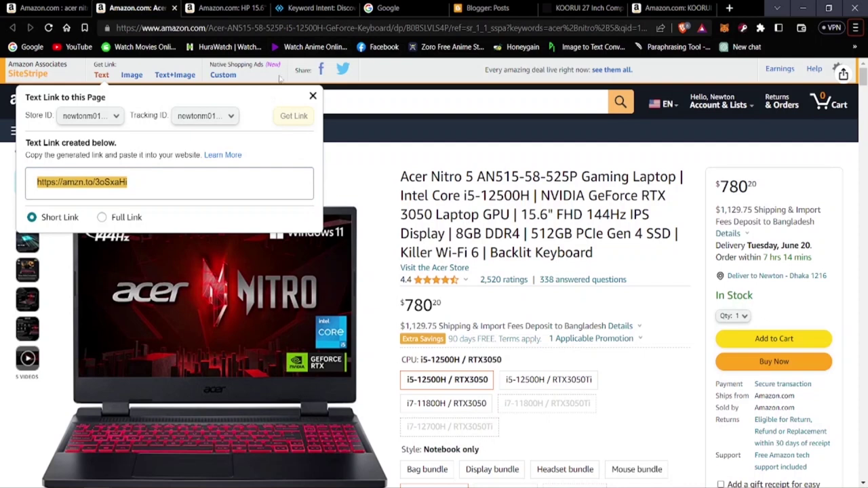
pyautogui.click(313, 97)
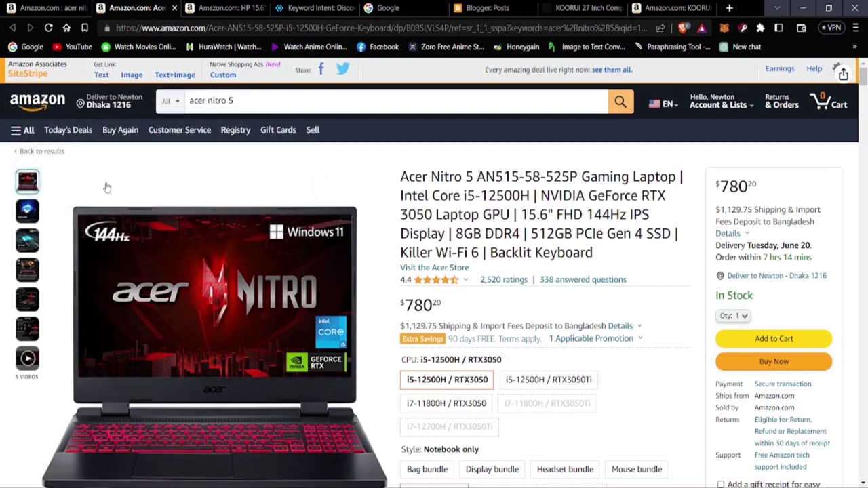
pyautogui.moveTo(81, 197)
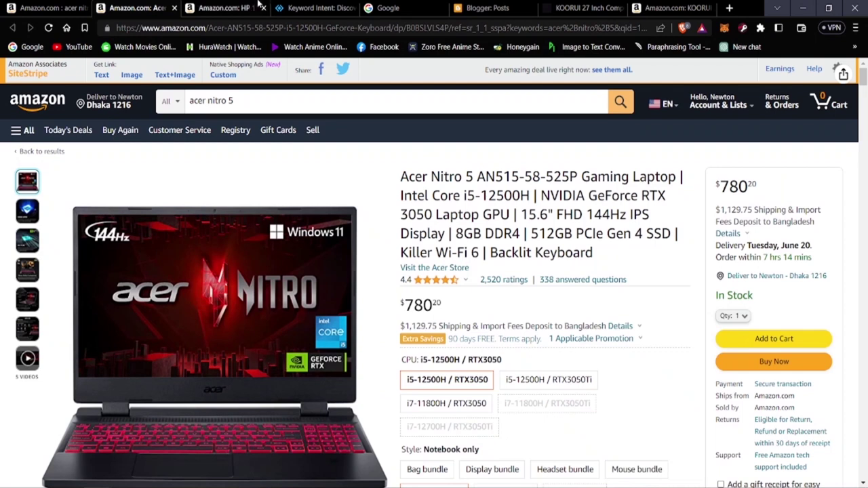
# Copy the keyword "lenovo thinkpad" from the Keyword Intent results list.
pyautogui.click(285, 8)
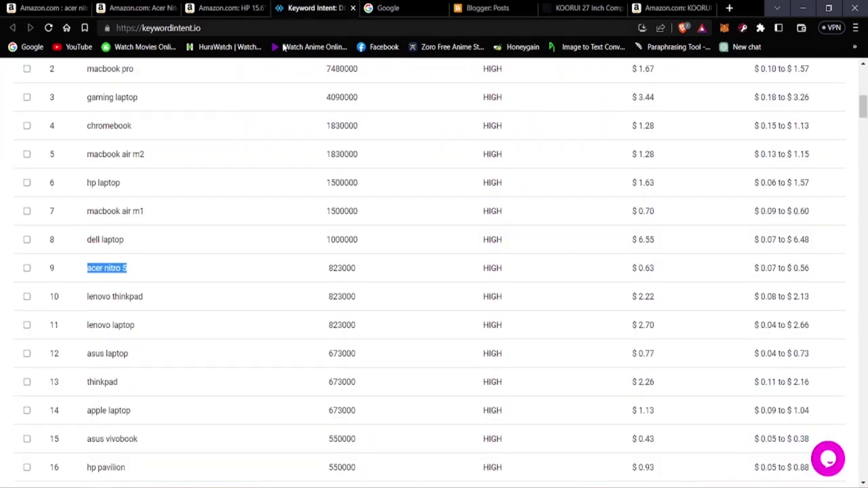
pyautogui.scroll(-2, 119, 305)
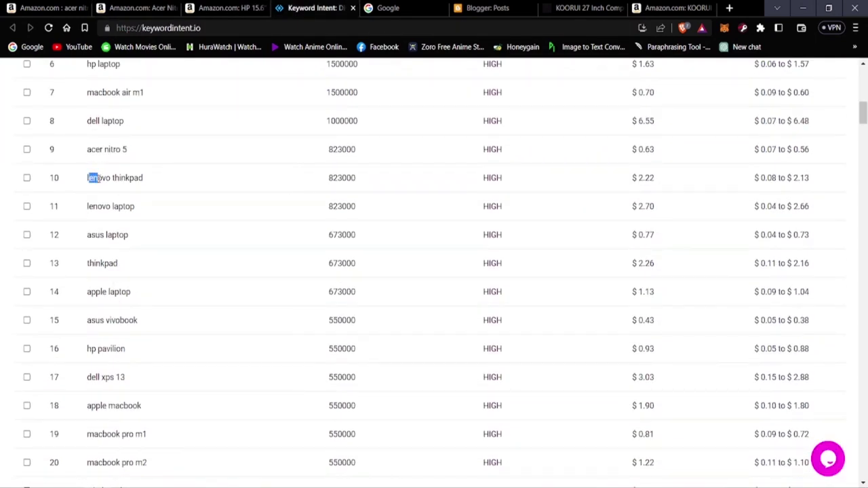
pyautogui.rightClick(93, 178)
pyautogui.click(121, 185)
# Search Amazon for the copied keyword "lenovo thinkpad" in place of the previous search term.
pyautogui.click(47, 8)
pyautogui.moveTo(285, 109); pyautogui.dragTo(192, 100)
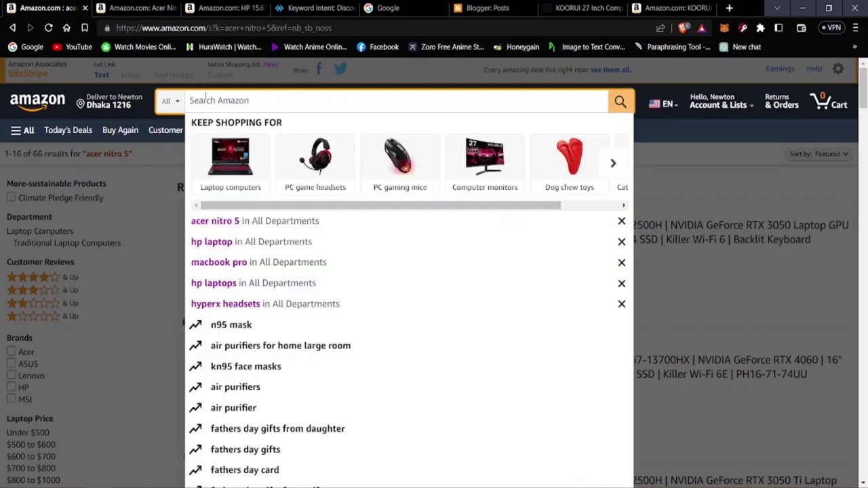
pyautogui.rightClick(219, 101)
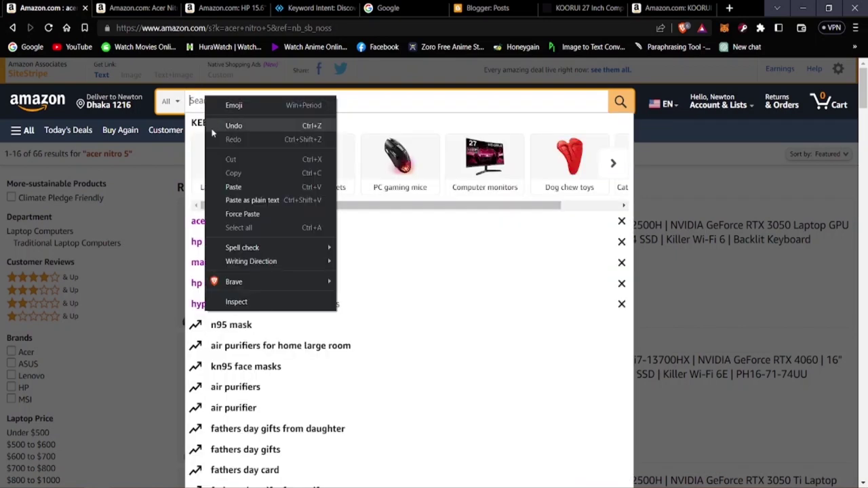
pyautogui.click(299, 175)
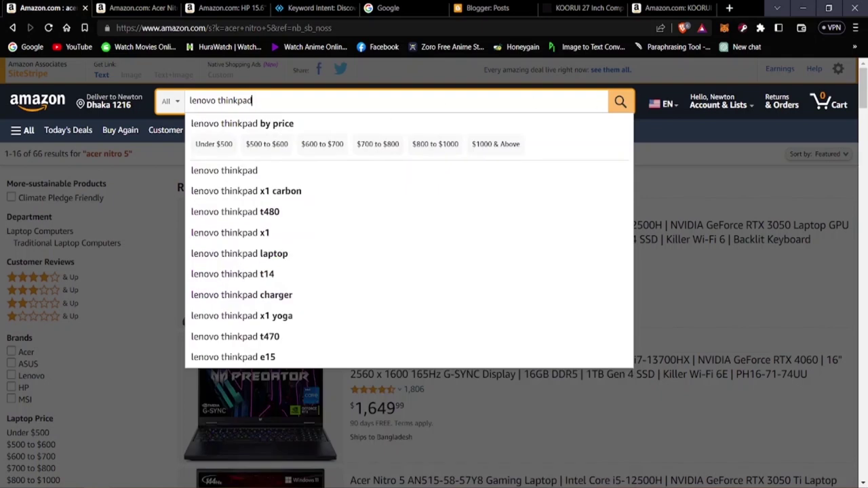
pyautogui.click(620, 101)
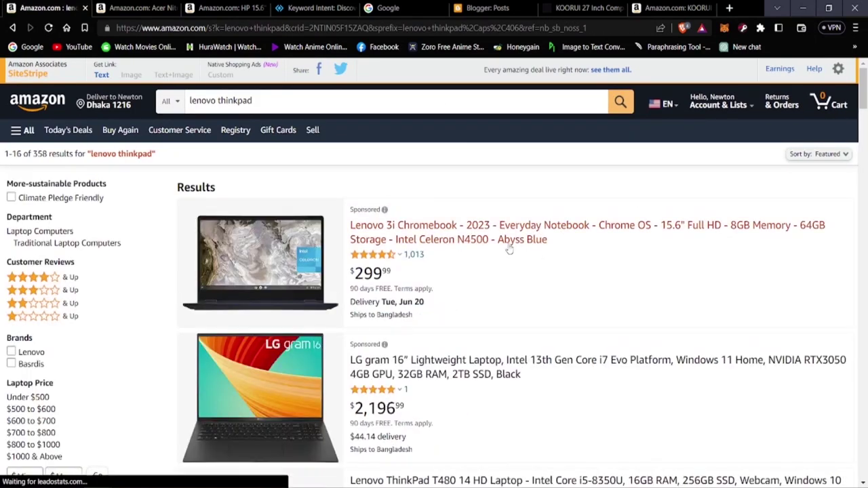
# Open the renewed Lenovo ThinkPad T480 14 HD Laptop in a new browser tab and switch to its product page.
pyautogui.scroll(-3, 254, 270)
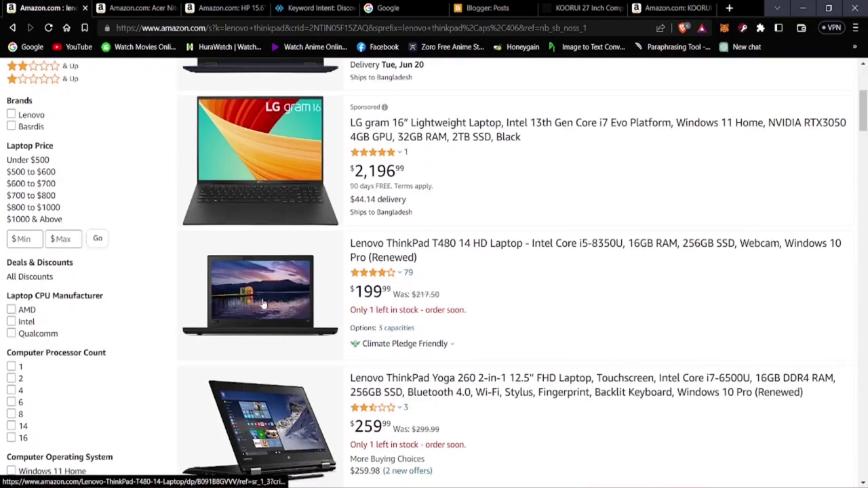
pyautogui.rightClick(270, 330)
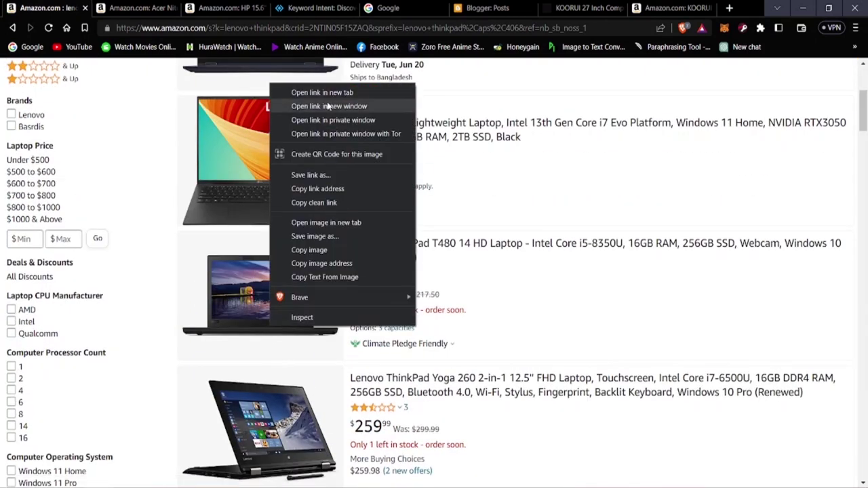
pyautogui.click(330, 92)
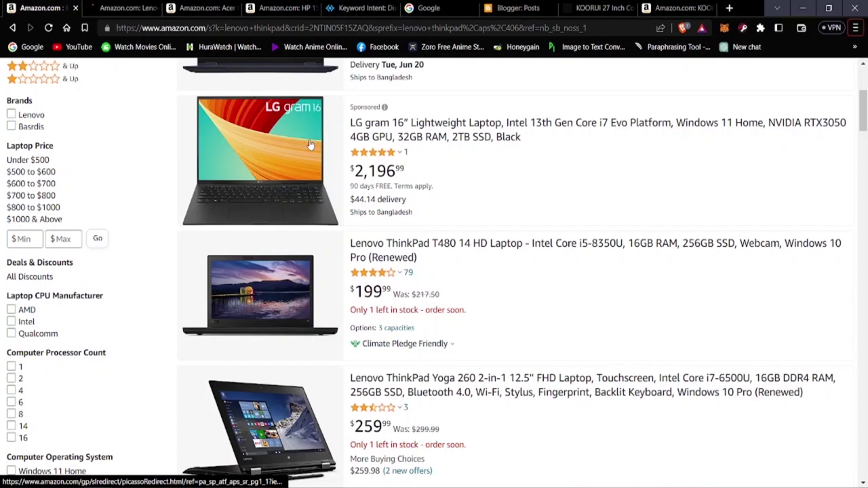
pyautogui.scroll(4, 304, 346)
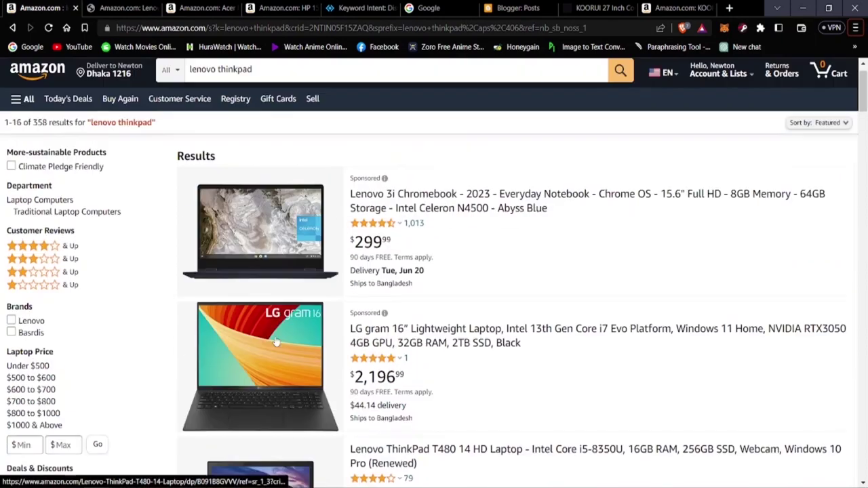
pyautogui.scroll(-10, 304, 346)
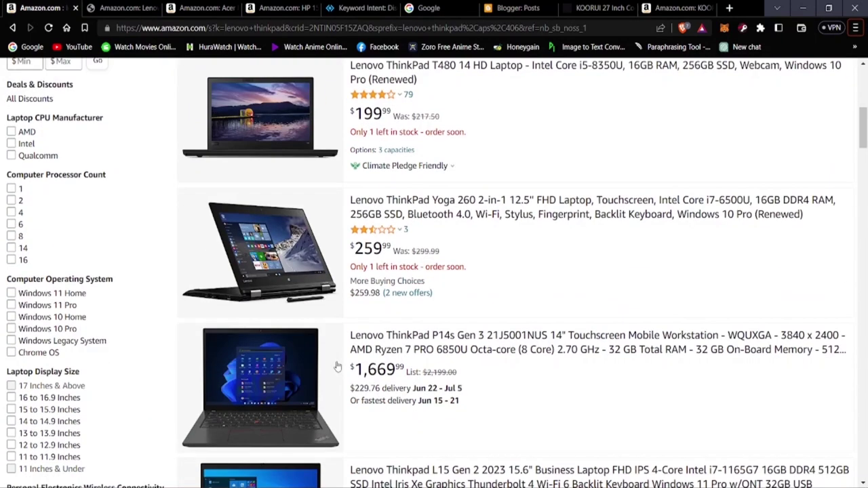
pyautogui.click(119, 8)
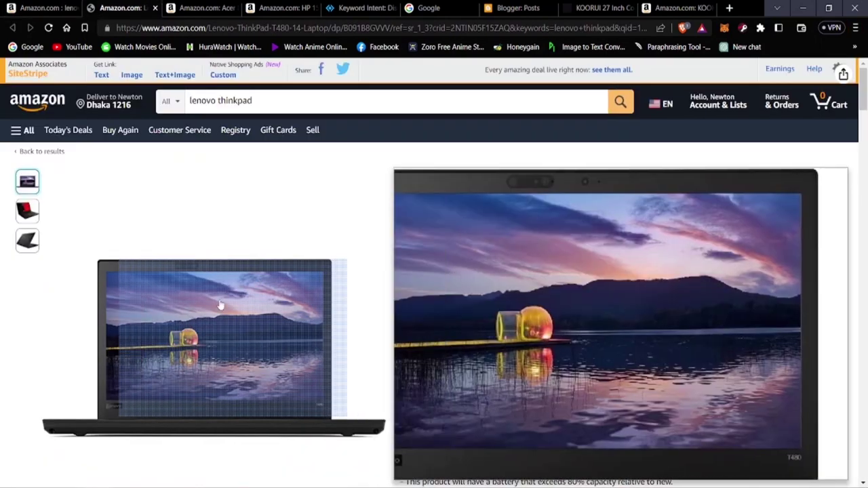
# Examine the ThinkPad T480's price, rating and page content, compare it with the Acer Nitro 5 page, and return to the search results.
pyautogui.keyDown('ctrl'); pyautogui.scroll(2, 370, 308); pyautogui.keyUp('ctrl')
pyautogui.scroll(2, 425, 296)
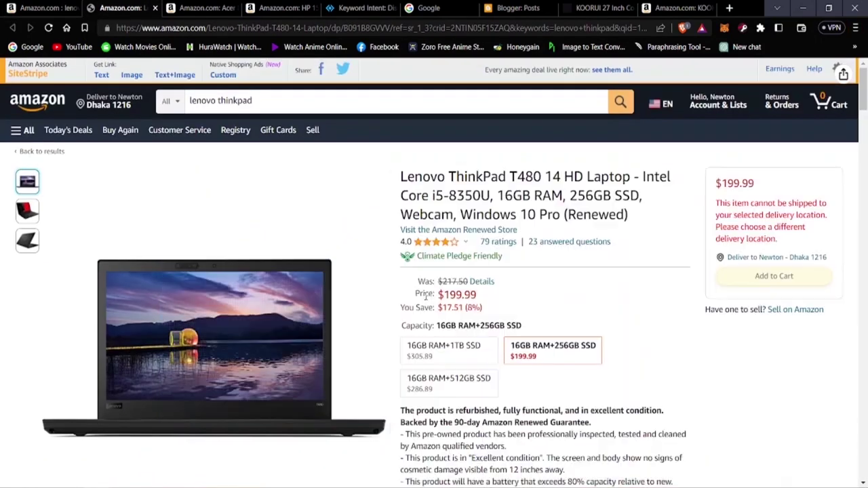
pyautogui.scroll(-13, 448, 271)
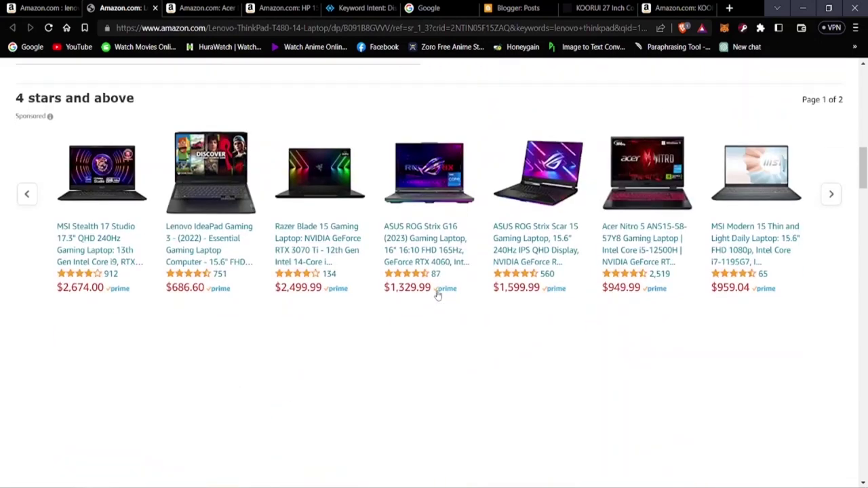
pyautogui.scroll(-1, 437, 294)
pyautogui.moveTo(865, 183); pyautogui.dragTo(864, 80)
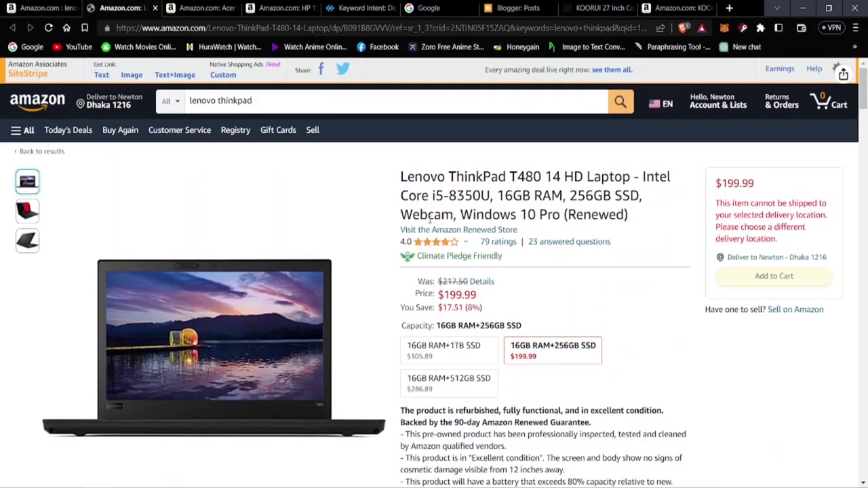
pyautogui.moveTo(444, 244)
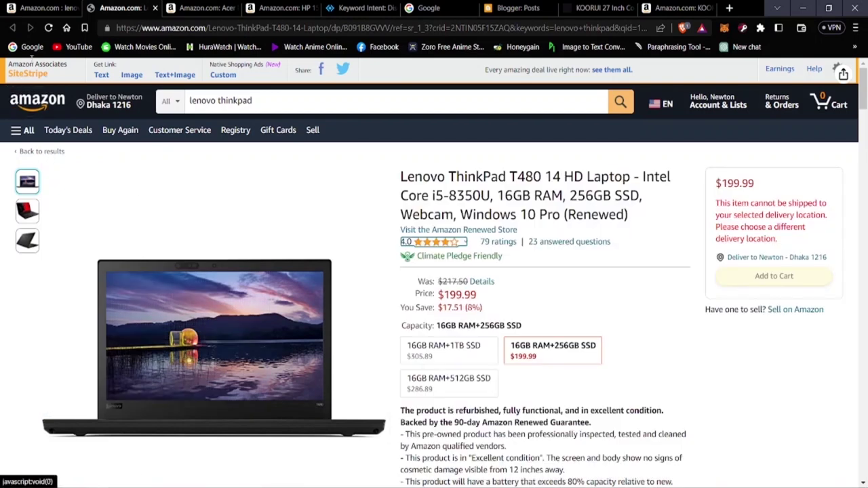
pyautogui.click(183, 7)
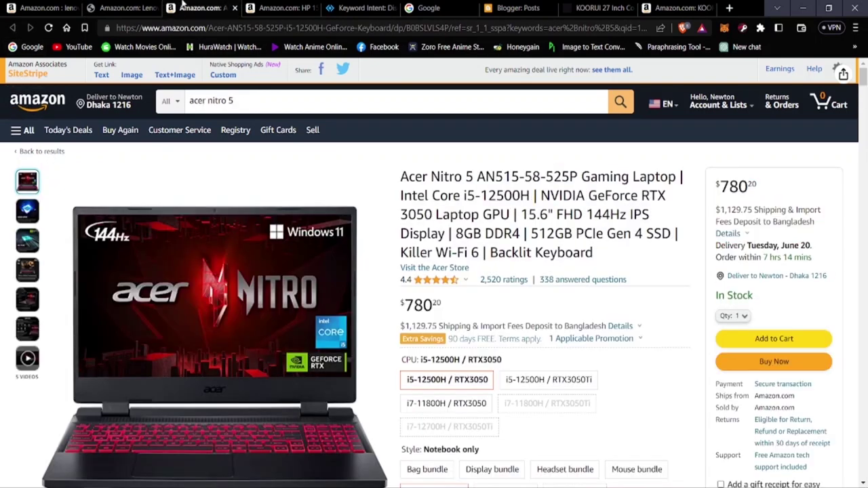
pyautogui.click(136, 6)
pyautogui.click(48, 6)
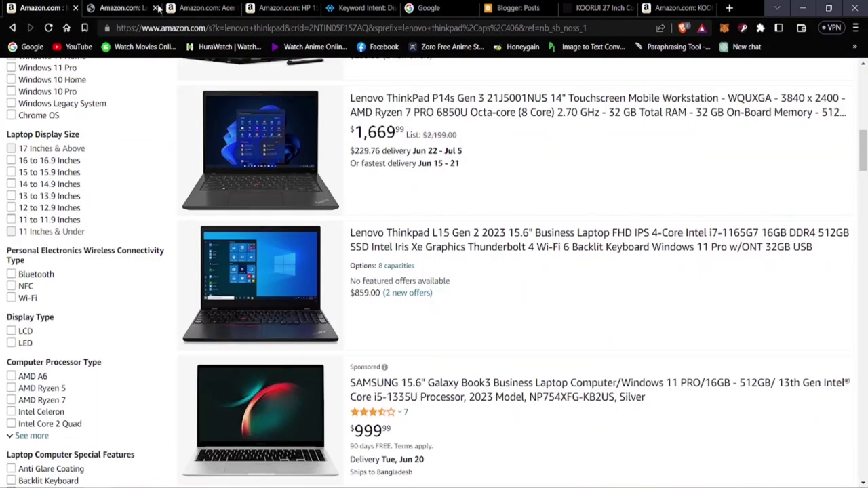
# Look through the Keyword Intent list for another laptop model and copy the keyword "hp pavilion".
pyautogui.click(341, 6)
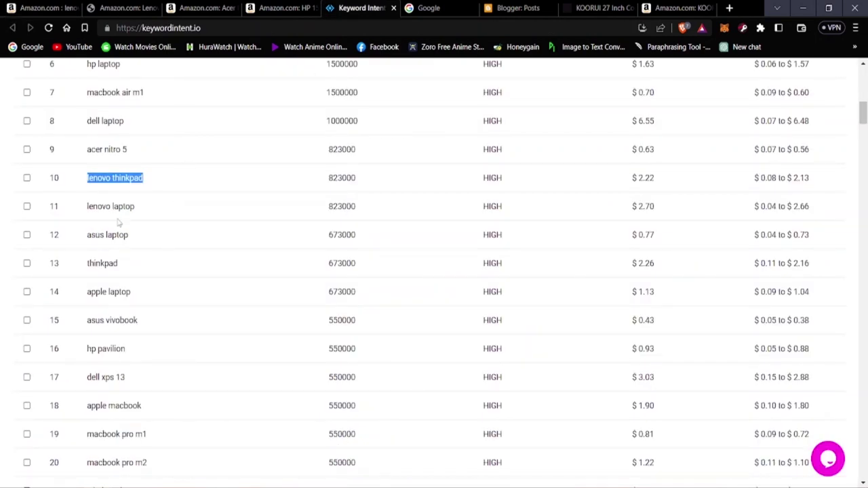
pyautogui.scroll(-3, 95, 275)
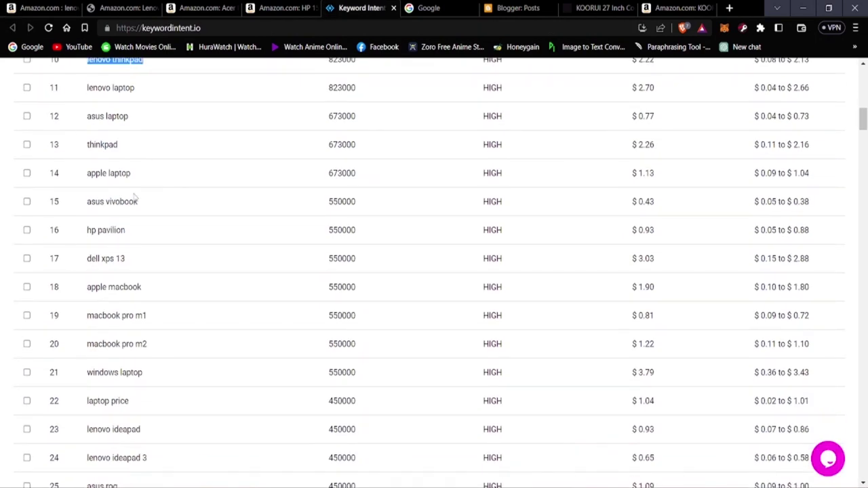
pyautogui.scroll(-1, 136, 198)
pyautogui.scroll(3, 107, 232)
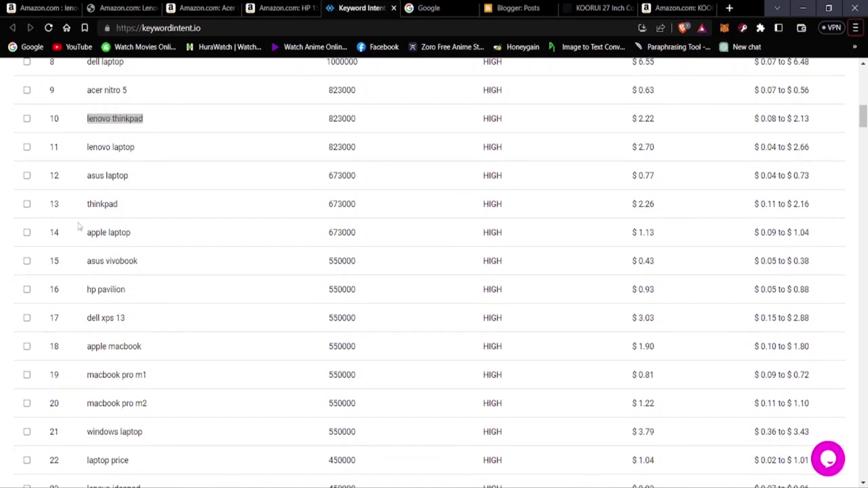
pyautogui.moveTo(87, 290); pyautogui.dragTo(127, 290)
pyautogui.rightClick(110, 288)
pyautogui.click(136, 294)
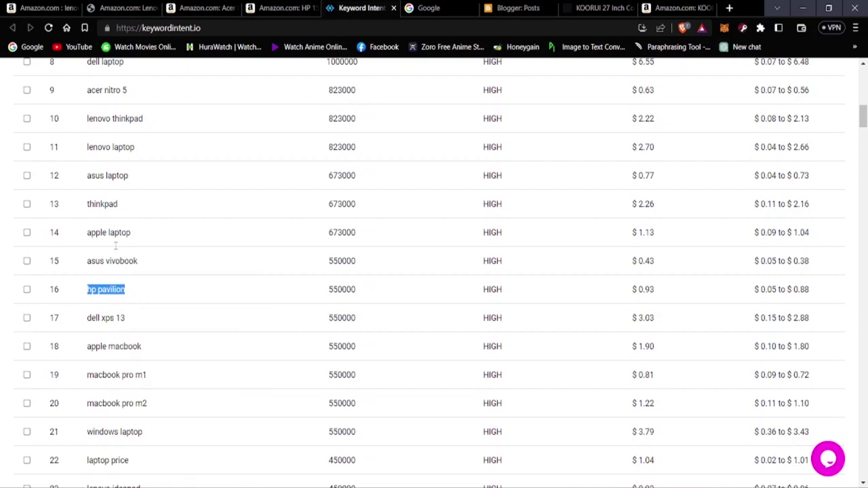
# Replace the Amazon search term with the copied keyword "hp pavilion" and run the search.
pyautogui.click(32, 5)
pyautogui.scroll(8, 208, 252)
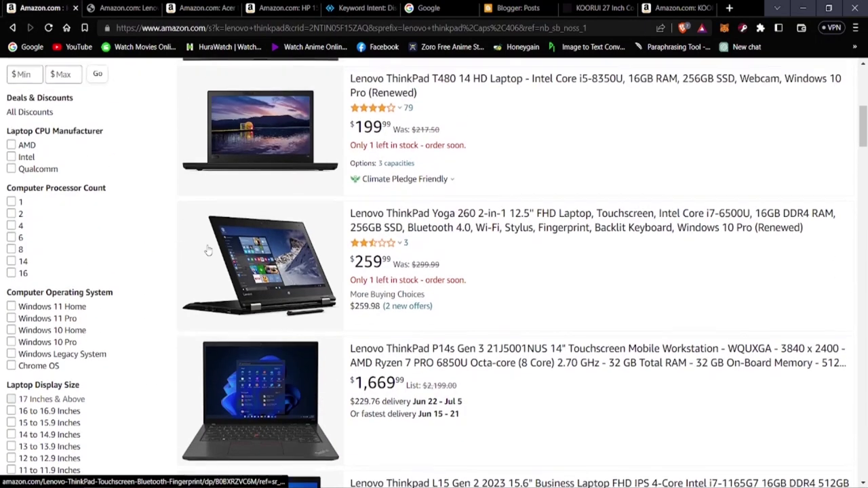
pyautogui.click(263, 102)
pyautogui.hotkey('ctrl', 'a')
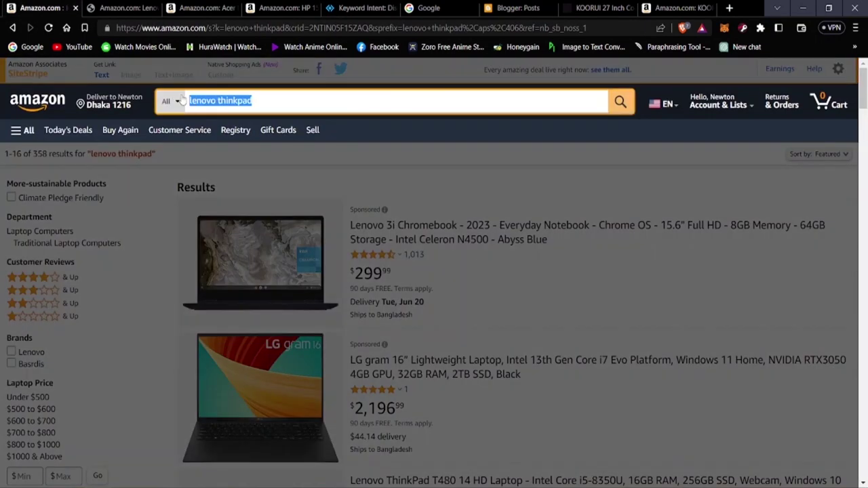
pyautogui.press('BackSpace')
pyautogui.rightClick(249, 101)
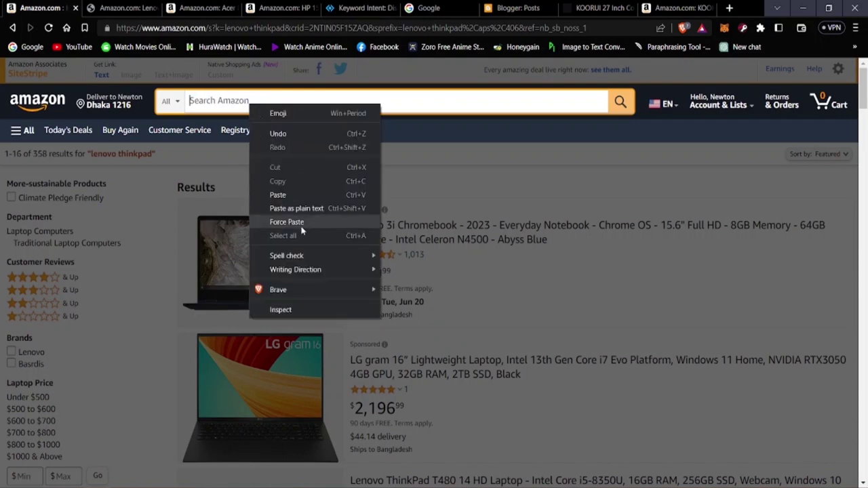
pyautogui.click(267, 196)
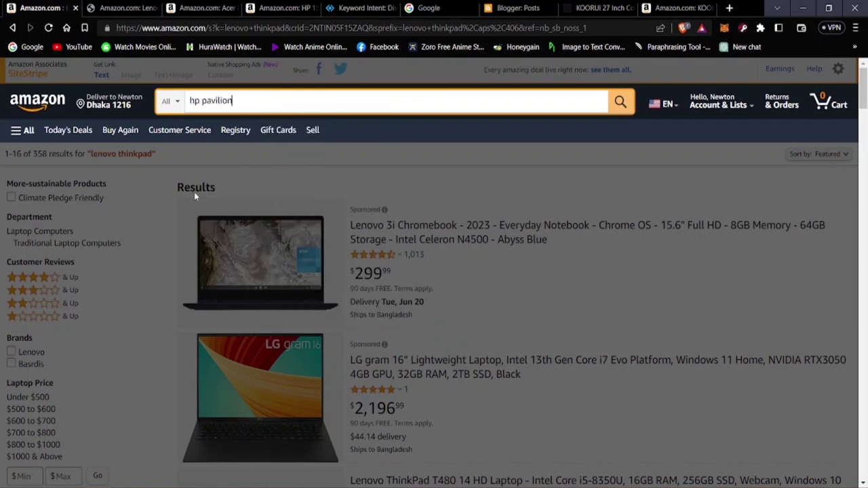
pyautogui.click(620, 105)
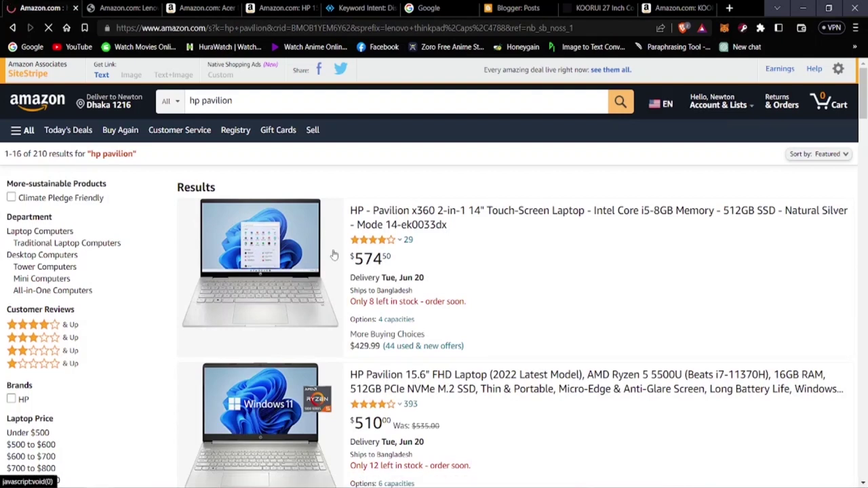
# Open the HP Pavilion x360 2-in-1 14" Touch-Screen Laptop in a new browser tab and switch to its product page.
pyautogui.rightClick(275, 244)
pyautogui.click(288, 250)
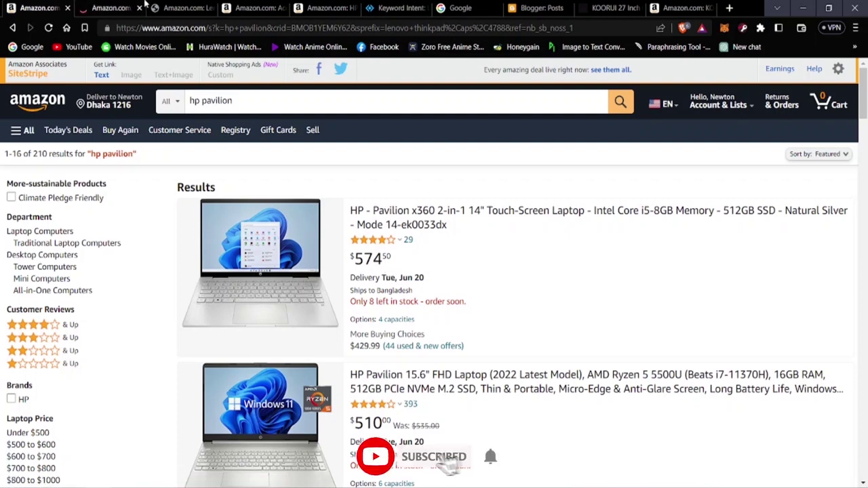
pyautogui.click(144, 5)
# Examine the HP Pavilion x360's product details, star-rating breakdown, feature ratings and top customer reviews.
pyautogui.scroll(-1, 381, 234)
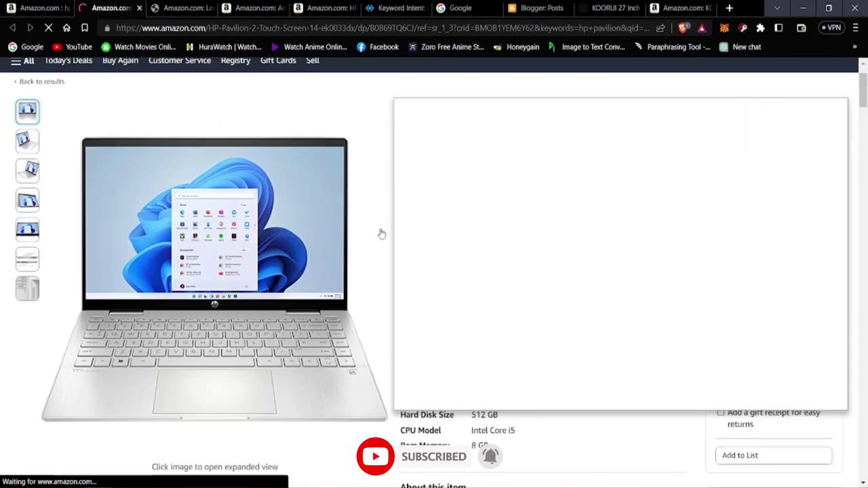
pyautogui.scroll(-1, 382, 234)
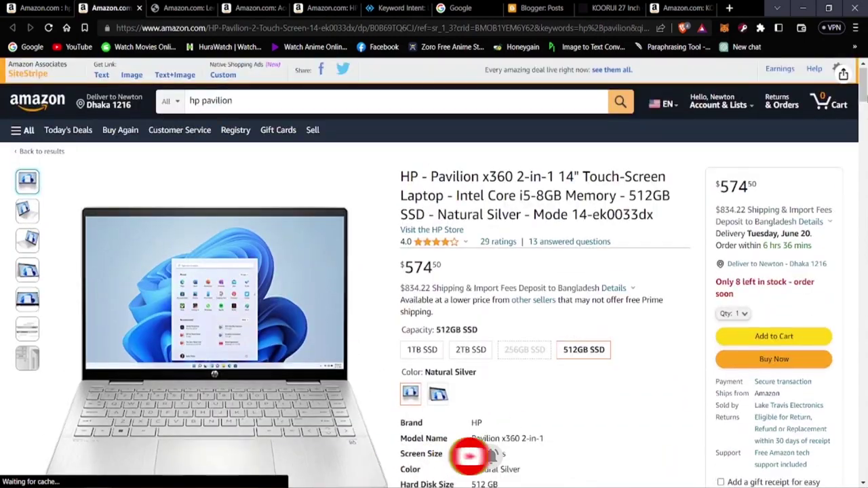
pyautogui.moveTo(863, 88); pyautogui.dragTo(856, 359)
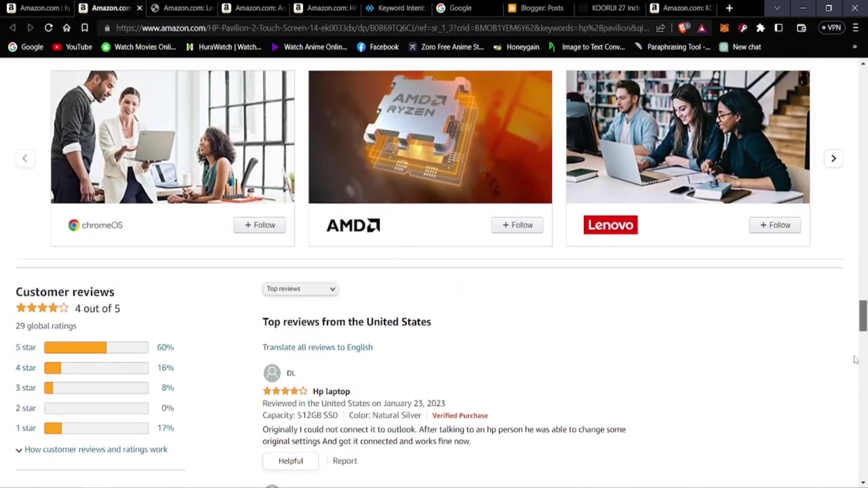
pyautogui.scroll(-2, 434, 330)
pyautogui.scroll(-1, 311, 312)
pyautogui.scroll(2, 231, 307)
pyautogui.scroll(-2, 240, 298)
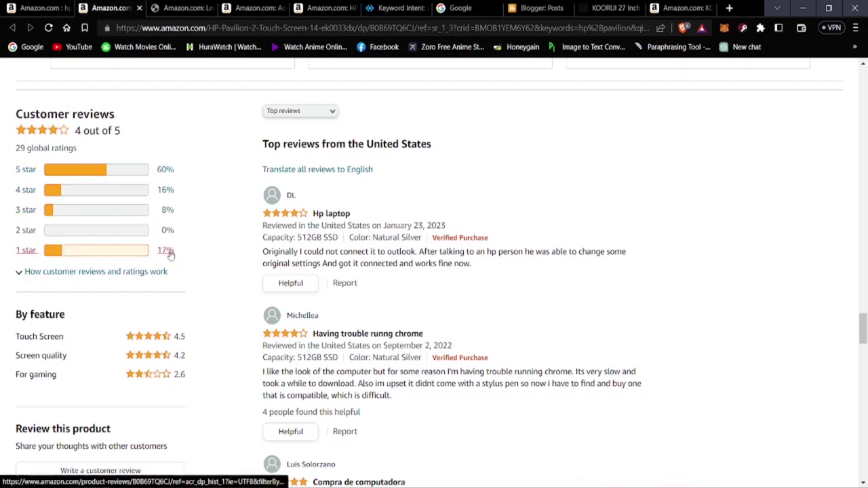
pyautogui.scroll(-3, 230, 275)
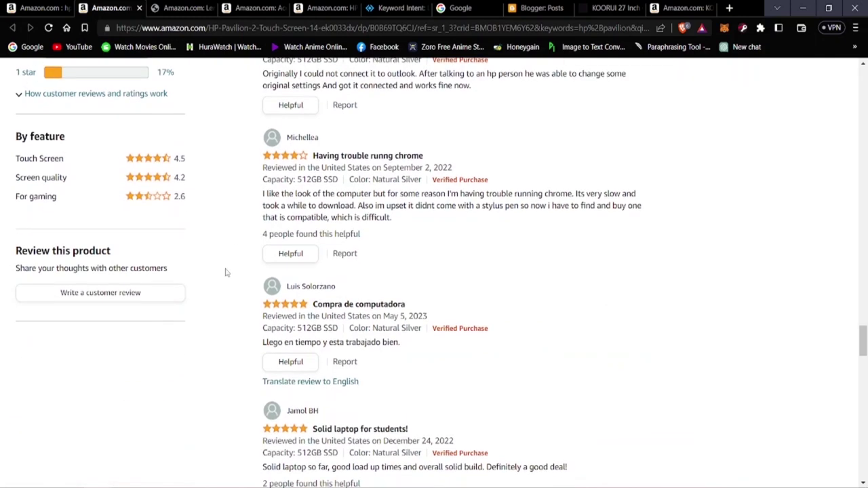
pyautogui.scroll(-2, 189, 327)
pyautogui.scroll(3, 188, 326)
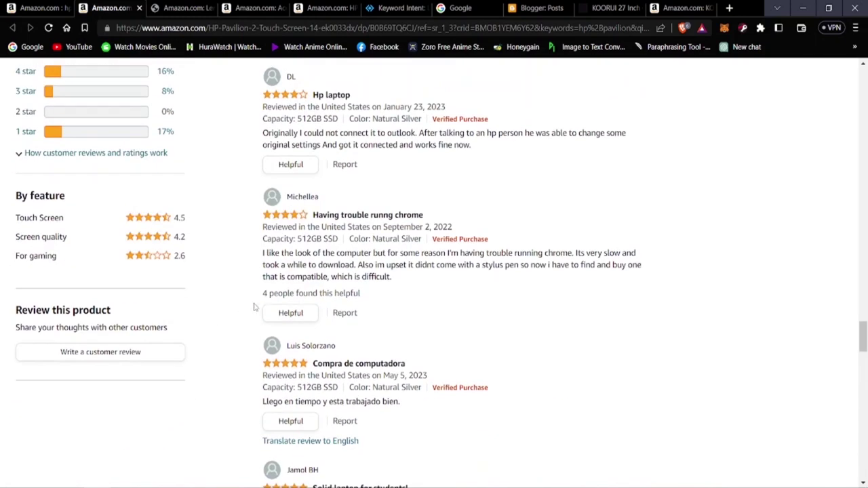
pyautogui.scroll(2, 259, 307)
pyautogui.scroll(-1, 38, 339)
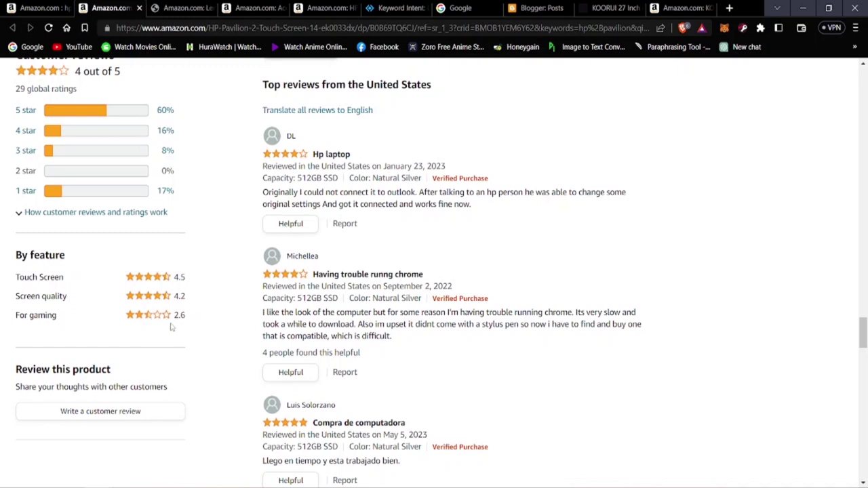
# Review the HP Pavilion x360's customer feedback again, along with its technical details, item description, price and capacity options.
pyautogui.scroll(2, 173, 326)
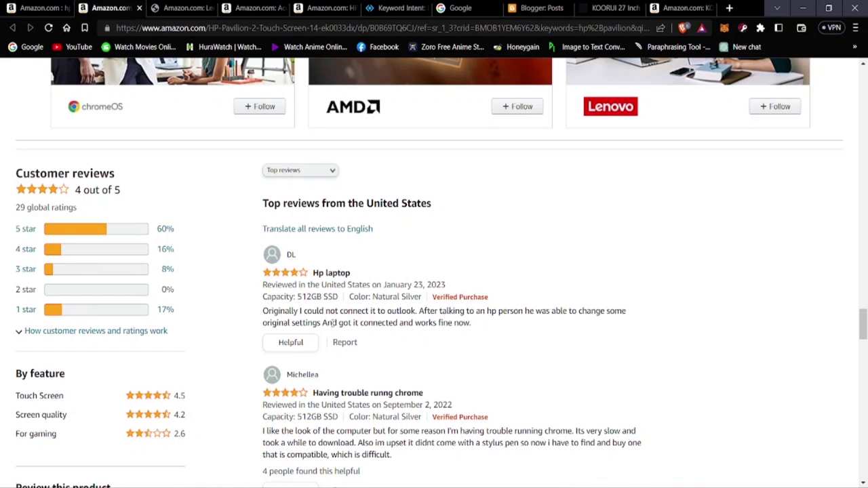
pyautogui.scroll(-3, 503, 337)
pyautogui.scroll(10, 376, 364)
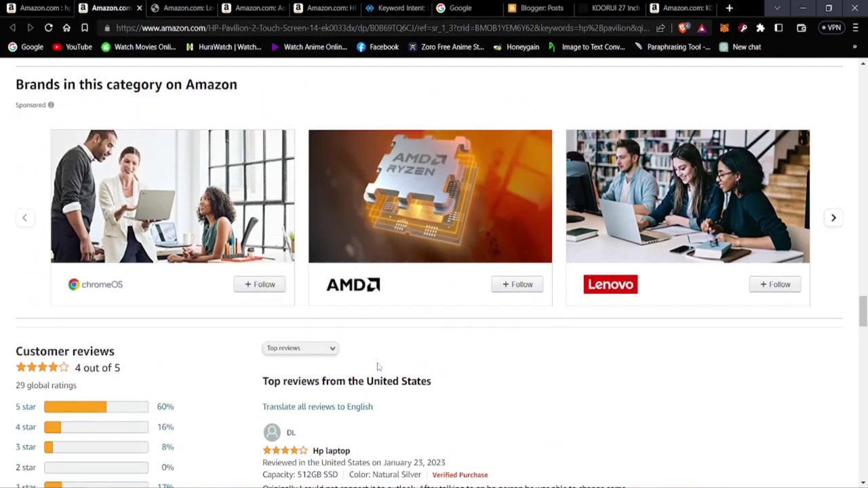
pyautogui.scroll(15, 378, 367)
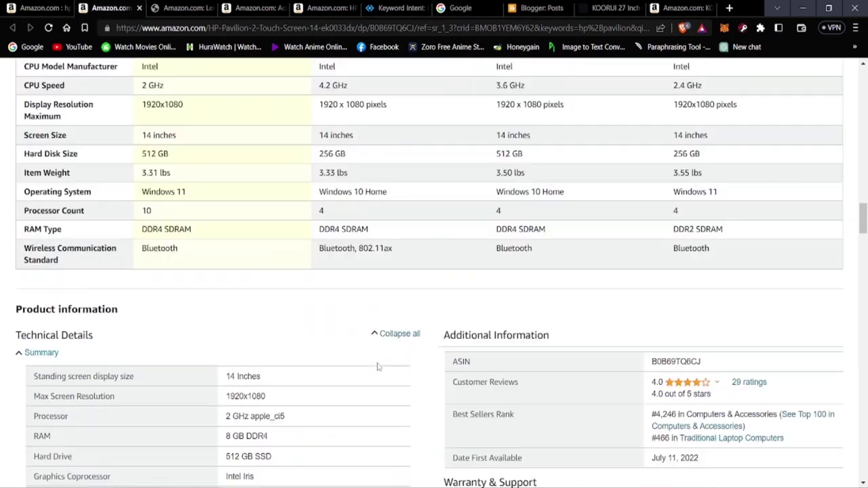
pyautogui.scroll(15, 378, 367)
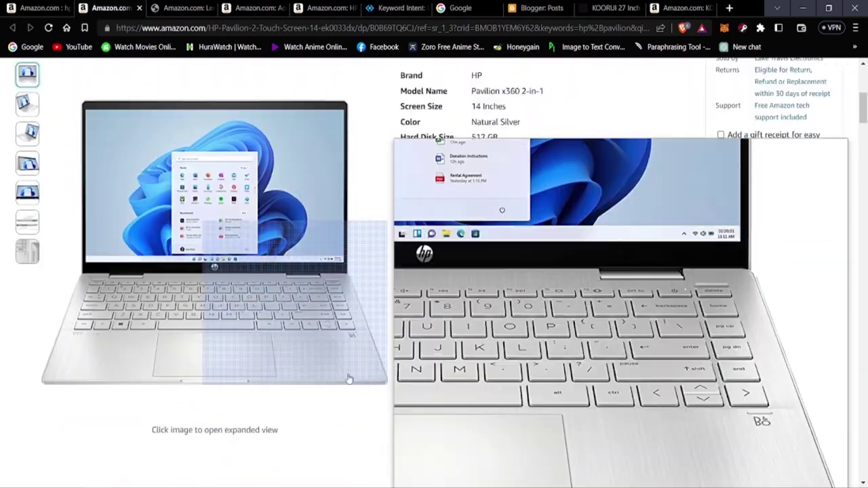
pyautogui.scroll(-5, 655, 359)
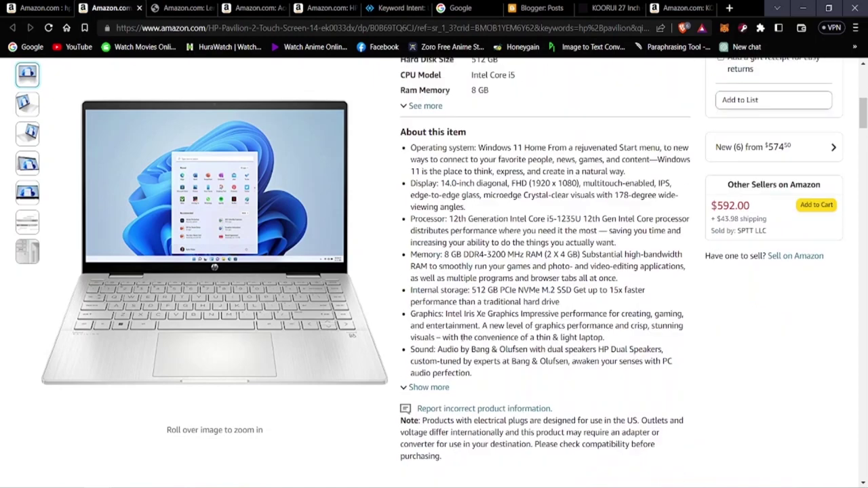
pyautogui.scroll(-1, 430, 341)
pyautogui.scroll(3, 430, 341)
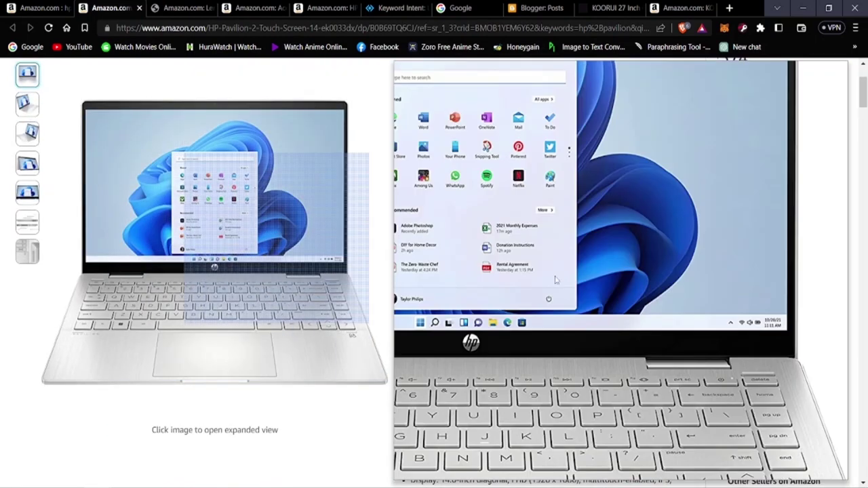
pyautogui.scroll(3, 470, 268)
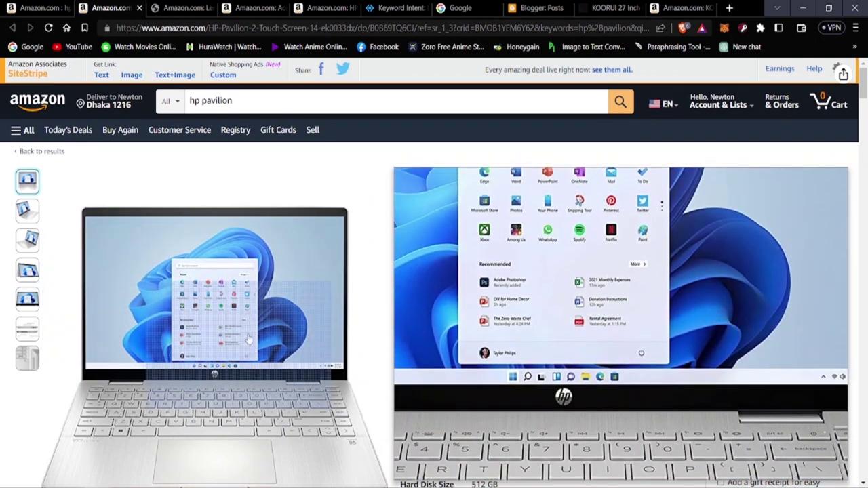
pyautogui.scroll(-2, 252, 319)
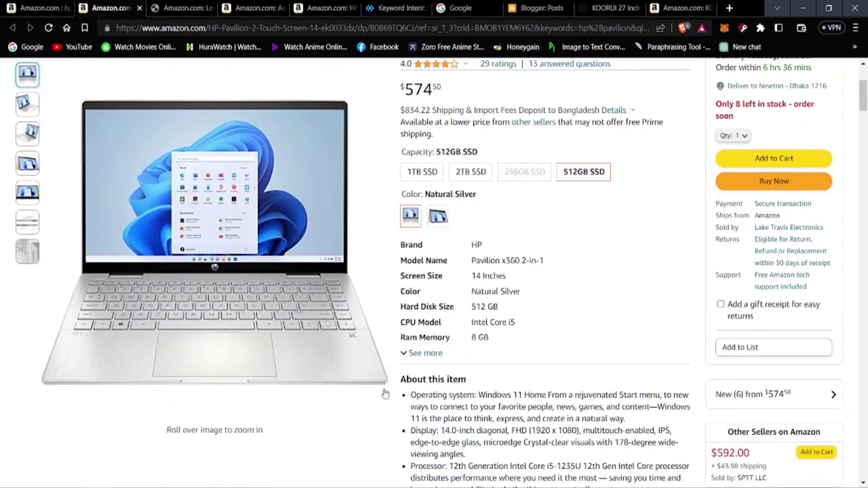
pyautogui.scroll(3, 350, 199)
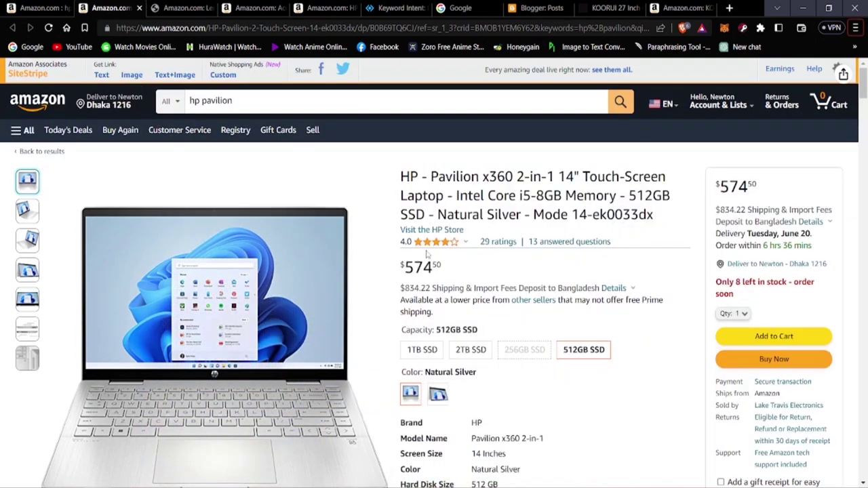
pyautogui.scroll(-3, 424, 298)
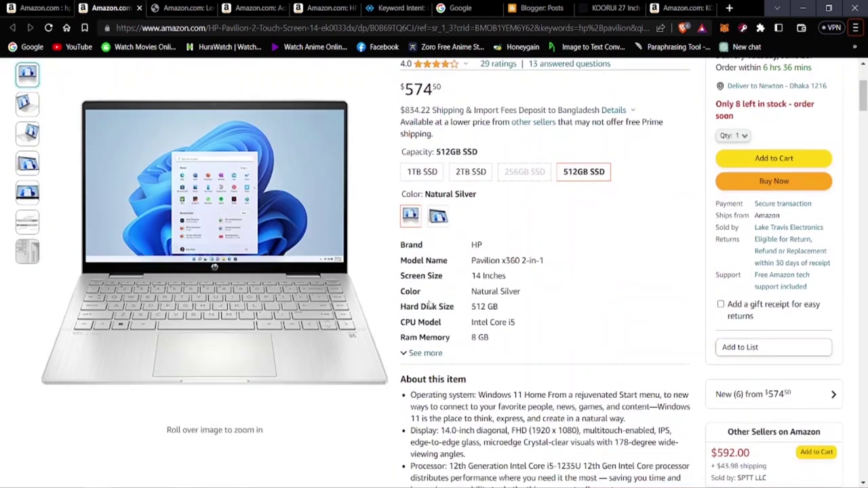
pyautogui.scroll(-6, 407, 279)
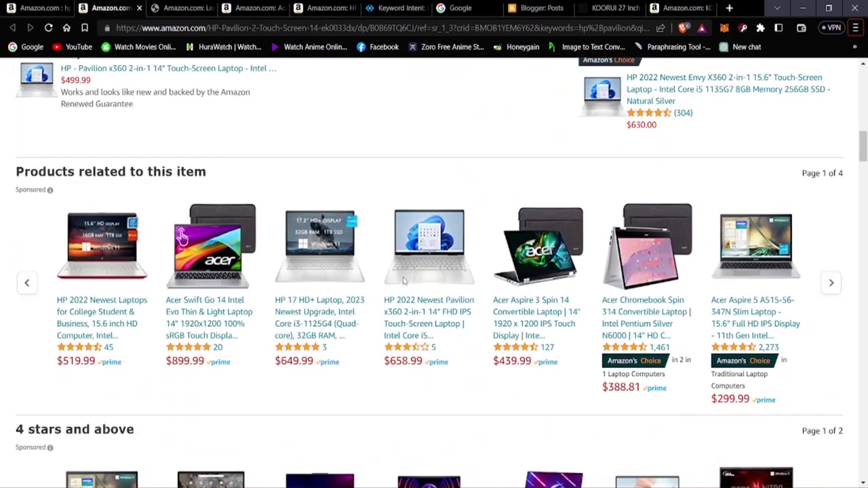
pyautogui.scroll(4, 401, 284)
pyautogui.scroll(6, 400, 285)
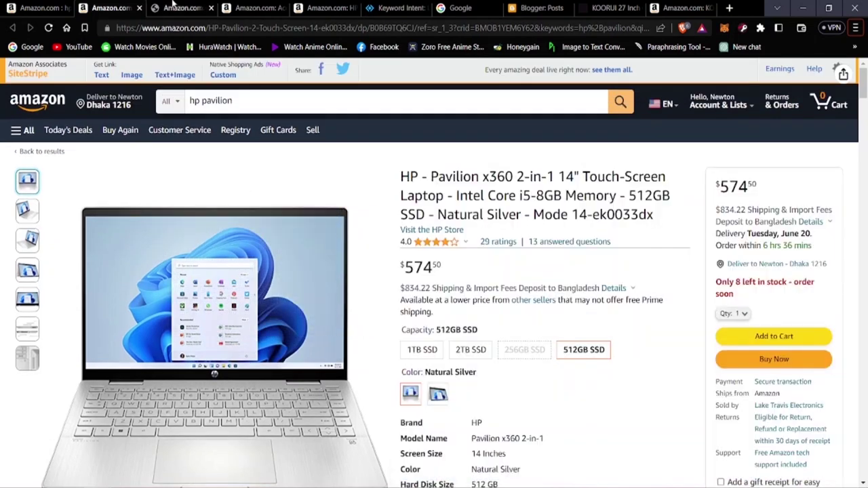
# Compare the open product pages for the Lenovo ThinkPad T480, Acer Nitro 5 and HP 15.6" HD Touchscreen Laptop.
pyautogui.click(175, 7)
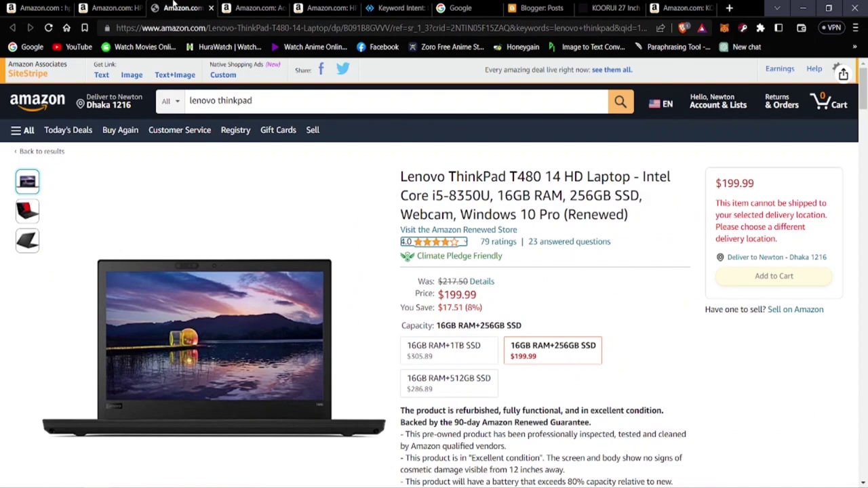
pyautogui.click(248, 8)
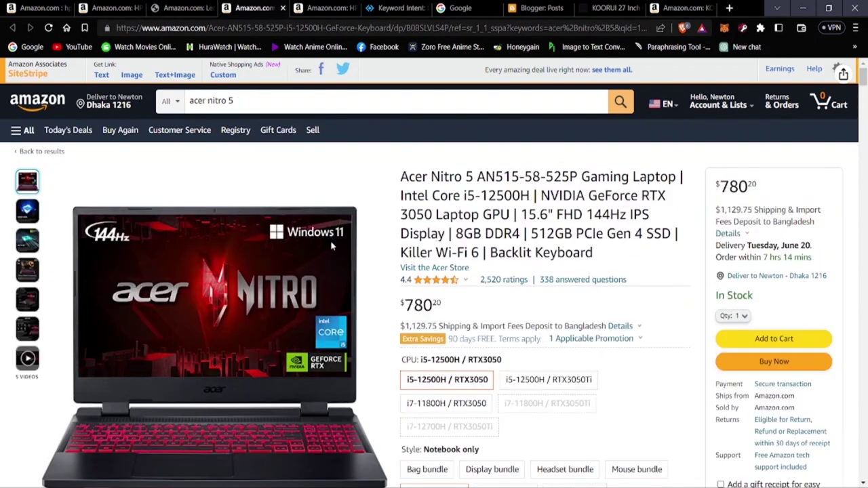
pyautogui.click(336, 8)
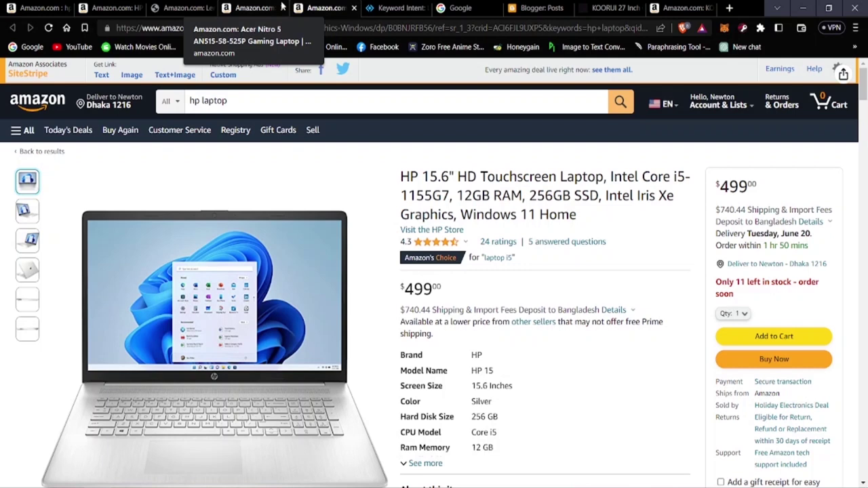
pyautogui.scroll(-1, 495, 250)
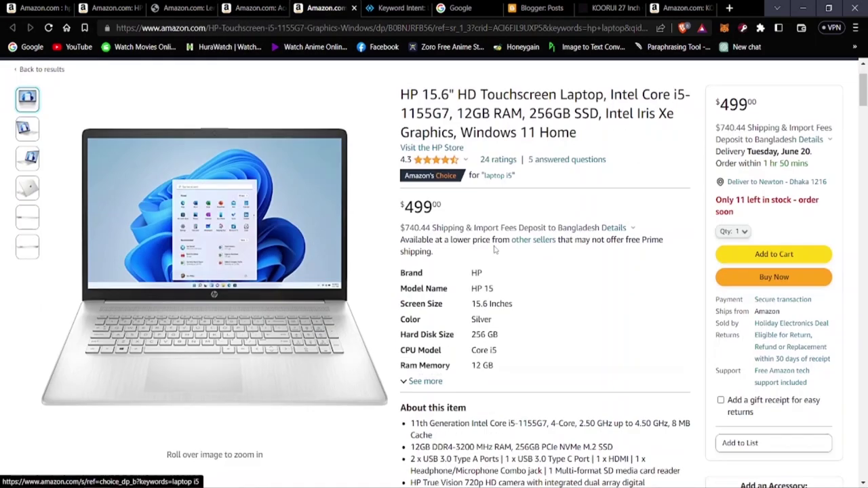
pyautogui.scroll(-1, 495, 250)
pyautogui.scroll(2, 495, 251)
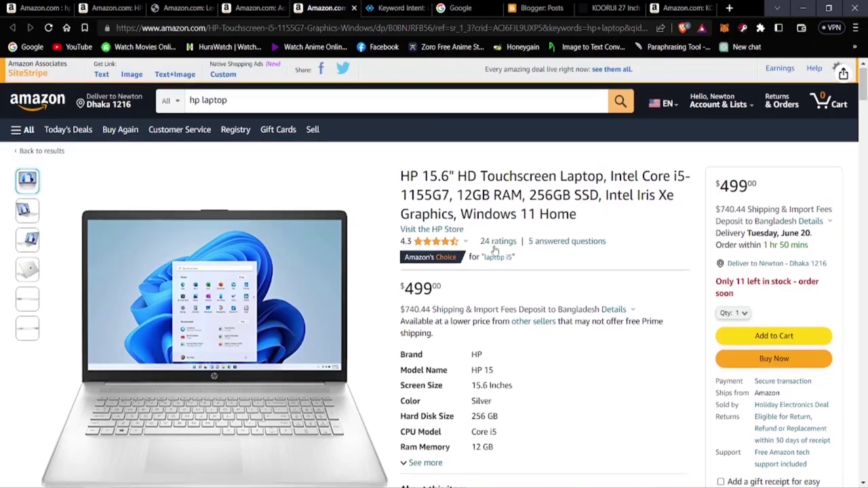
pyautogui.moveTo(464, 264)
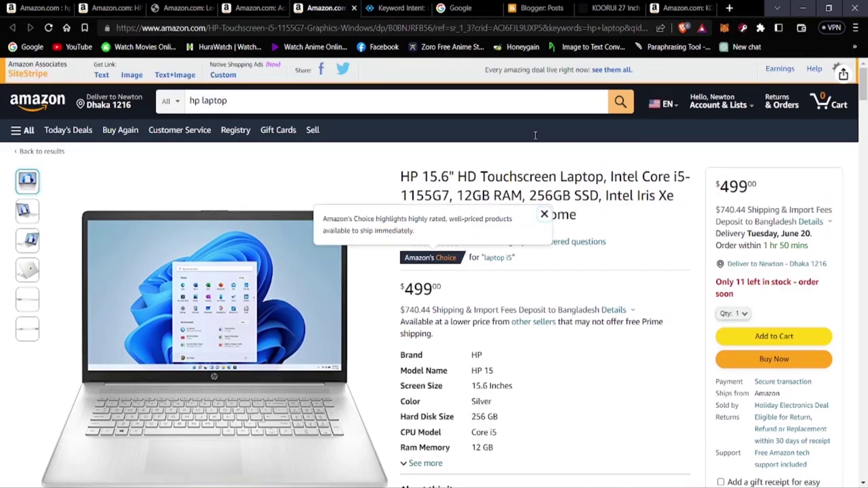
# Check the Blogger posts list and switch to the published KOORUI 27 Inch Computer Monitor blog post.
pyautogui.click(536, 7)
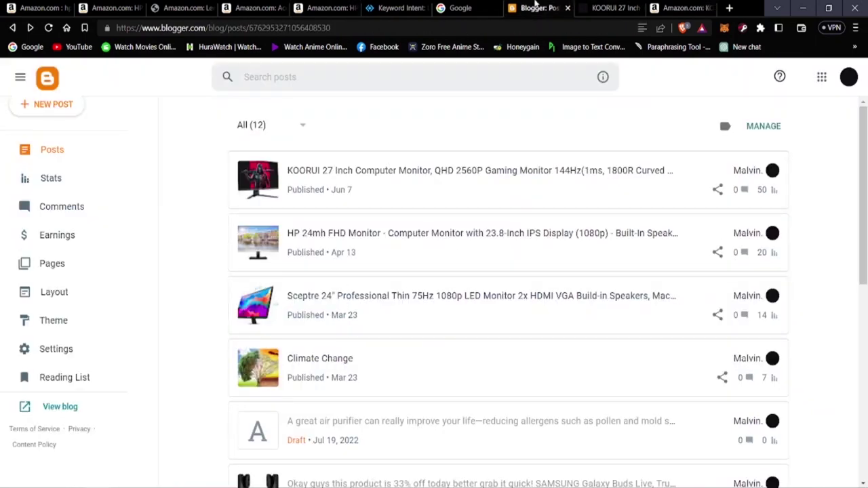
pyautogui.click(606, 7)
pyautogui.click(461, 7)
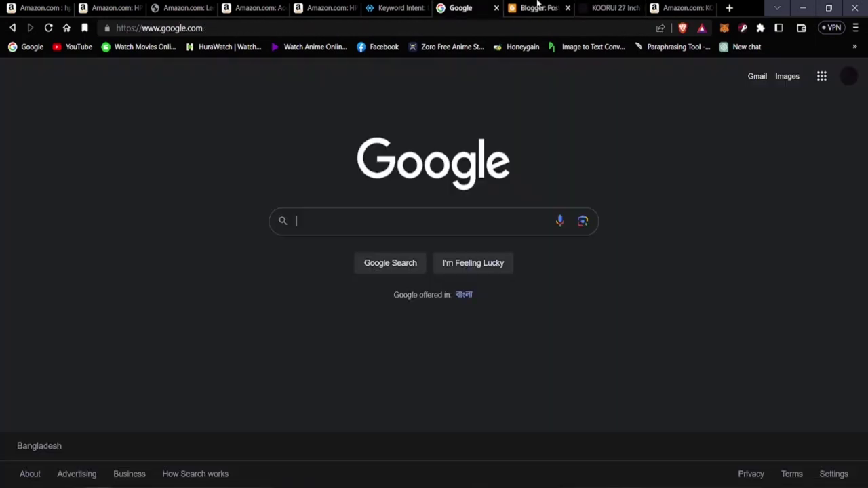
pyautogui.click(536, 8)
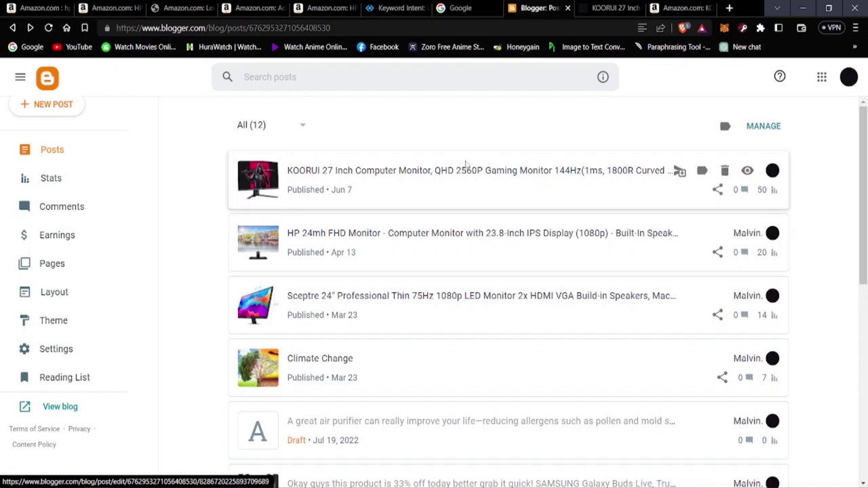
pyautogui.click(598, 8)
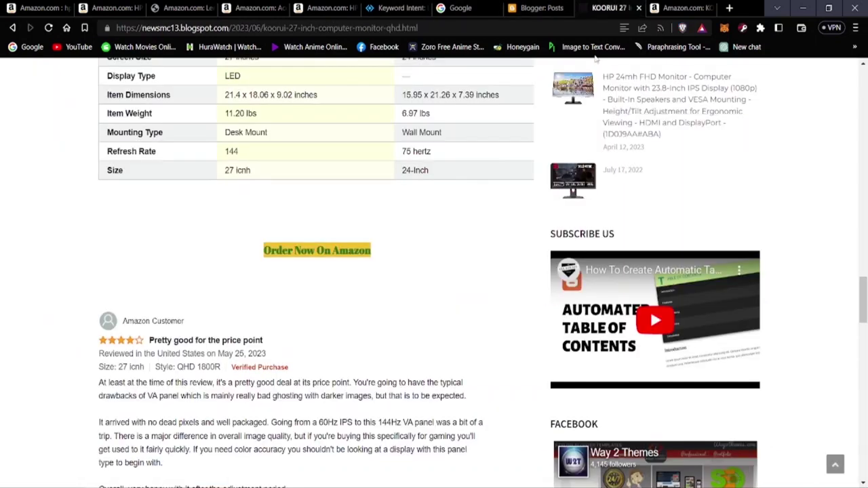
# Examine the KOORUI monitor post's layout, including its title, product images, specifications, copied reviews, sidebar and footer banners.
pyautogui.scroll(15, 406, 323)
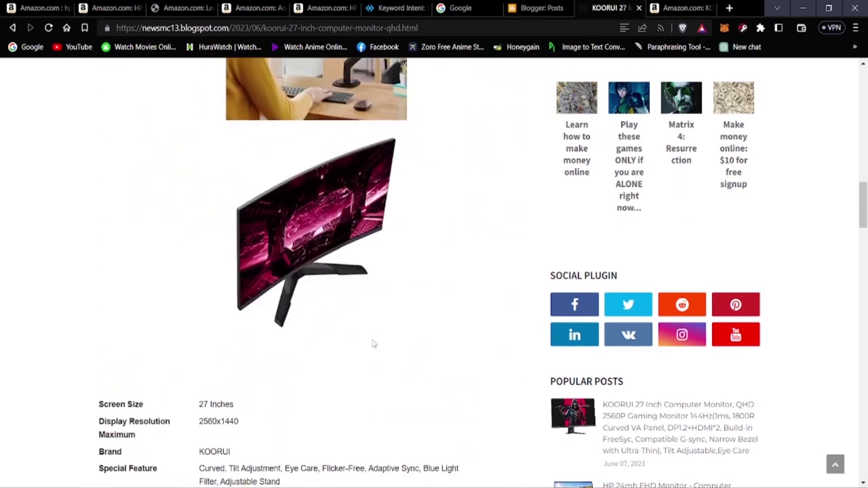
pyautogui.scroll(10, 374, 345)
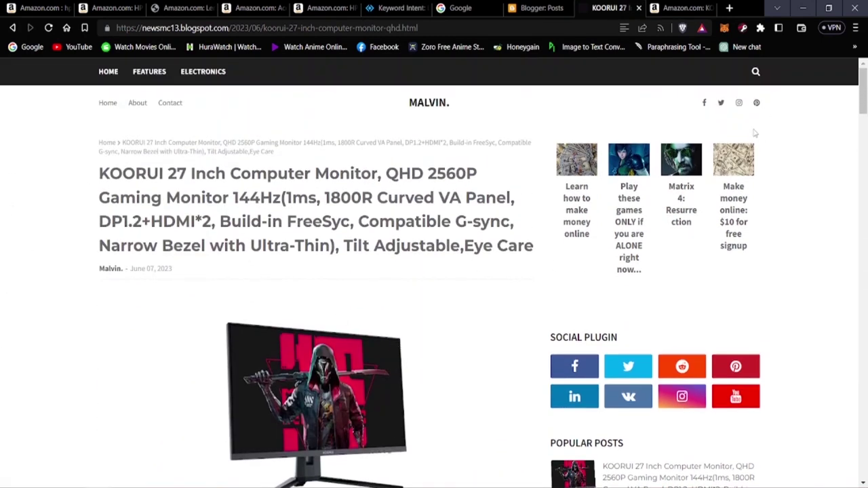
pyautogui.moveTo(867, 117); pyautogui.dragTo(837, 467)
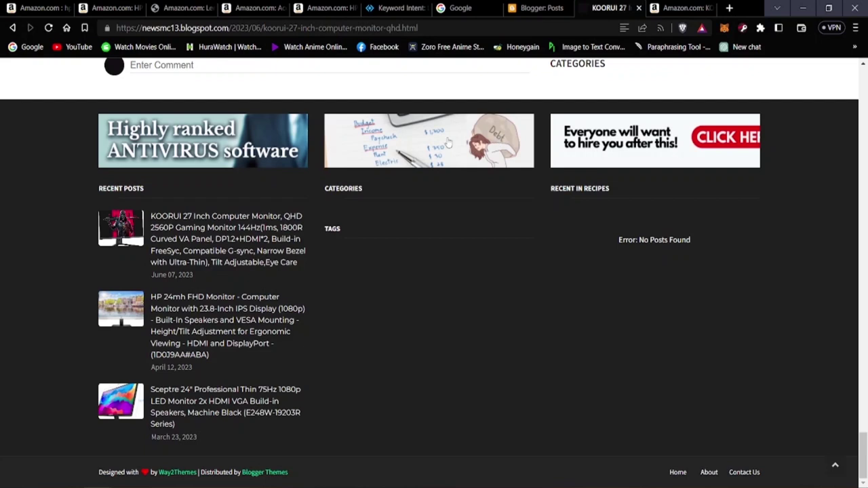
pyautogui.scroll(2, 703, 233)
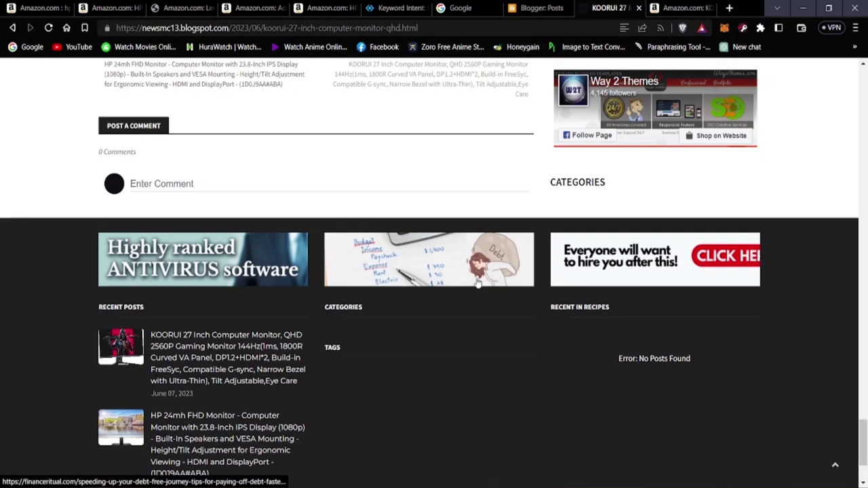
pyautogui.scroll(10, 421, 306)
pyautogui.scroll(15, 387, 319)
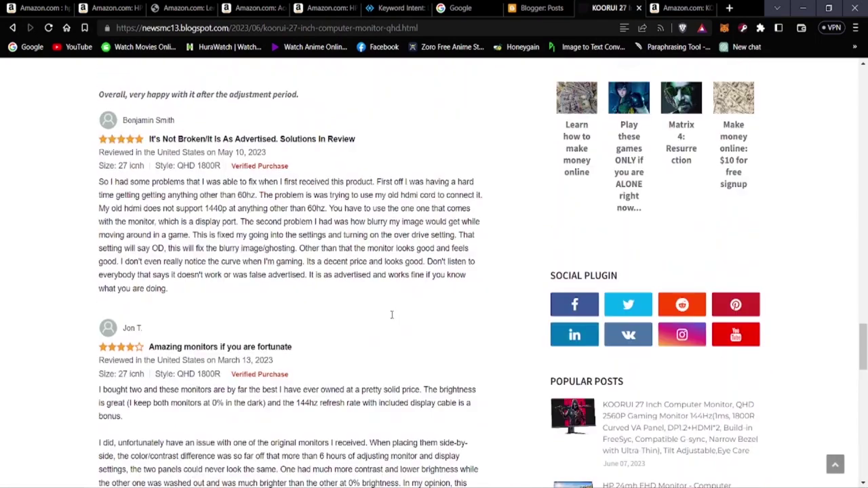
pyautogui.scroll(20, 379, 324)
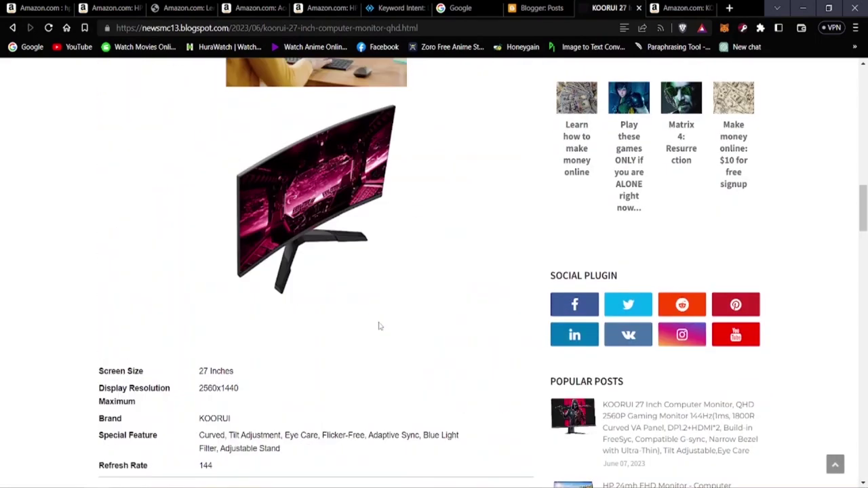
pyautogui.scroll(1, 379, 328)
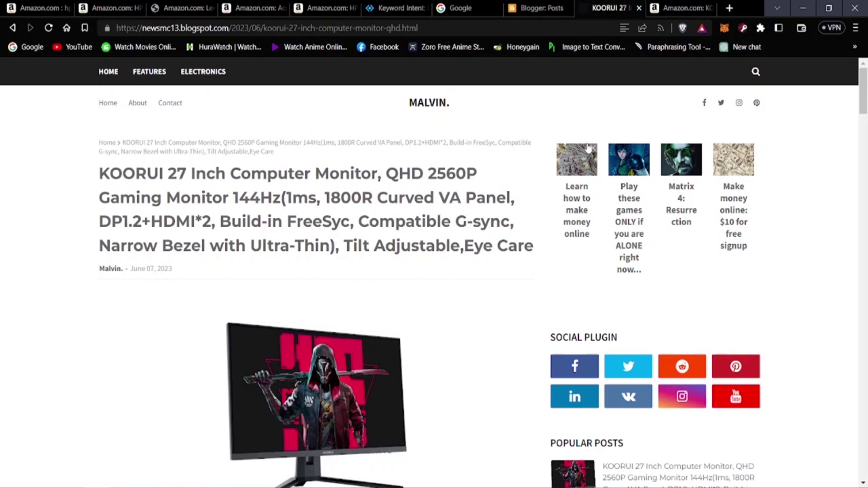
pyautogui.scroll(-7, 352, 227)
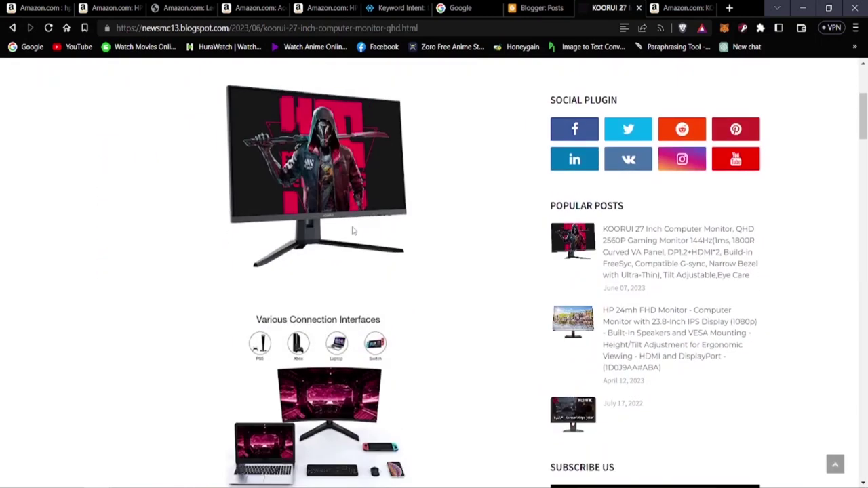
pyautogui.scroll(-8, 421, 236)
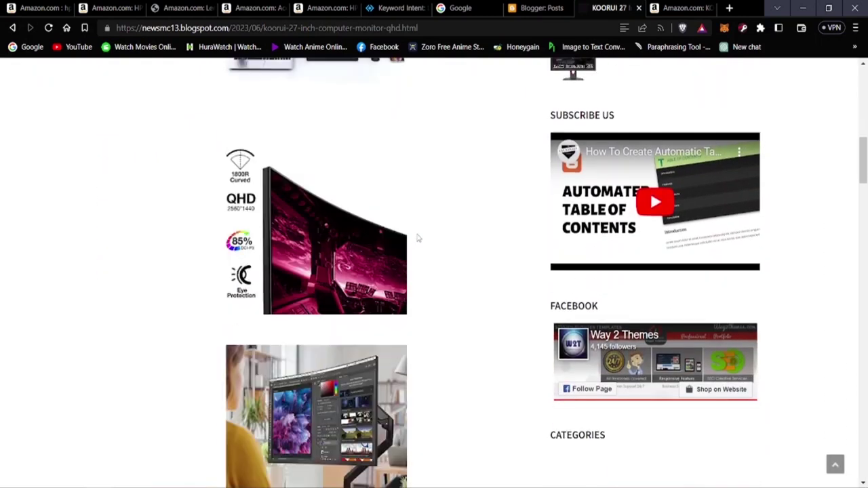
pyautogui.scroll(3, 414, 239)
pyautogui.scroll(4, 414, 239)
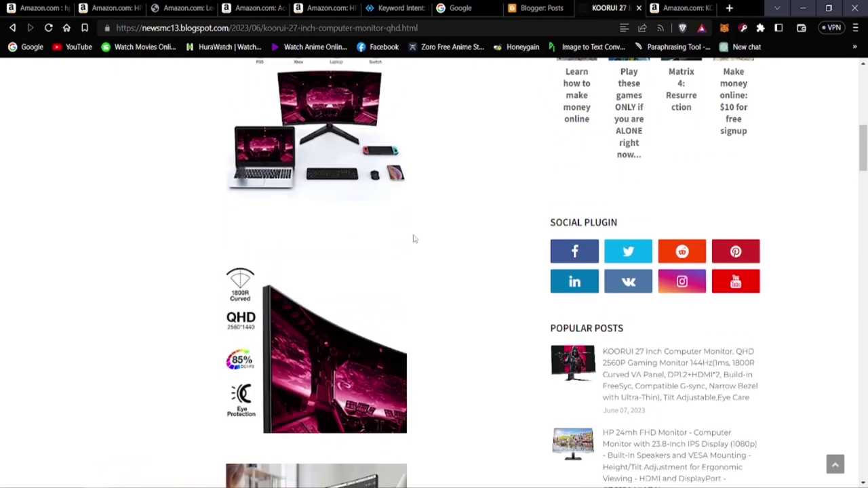